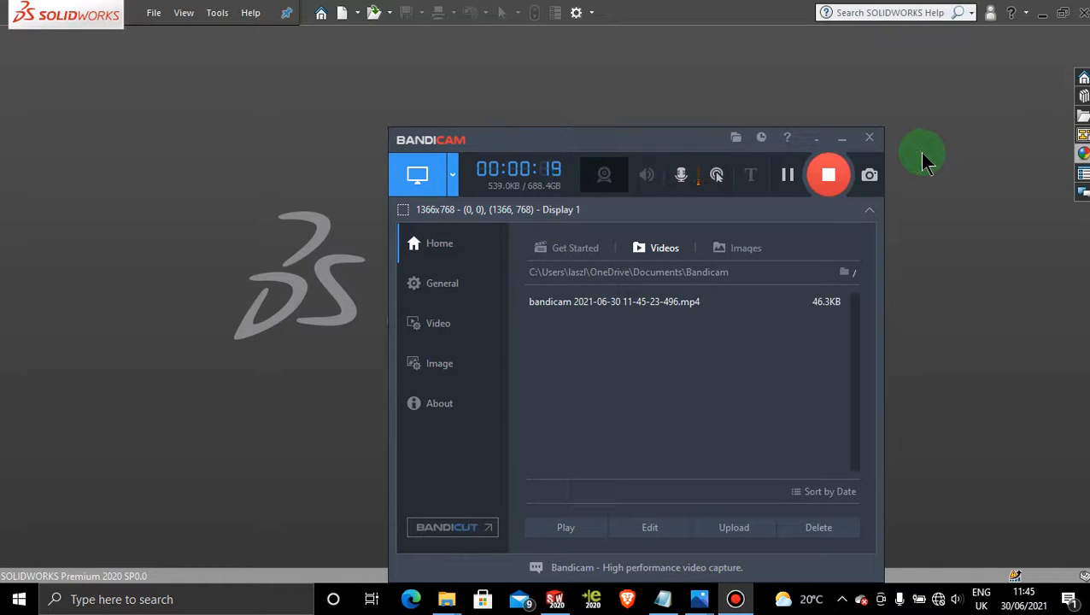
- Examine the rear light and spoiler area up close in the reference photo 2020-Chevrolet-Corvette-rear-three-quarter.jpg
click(842, 138)
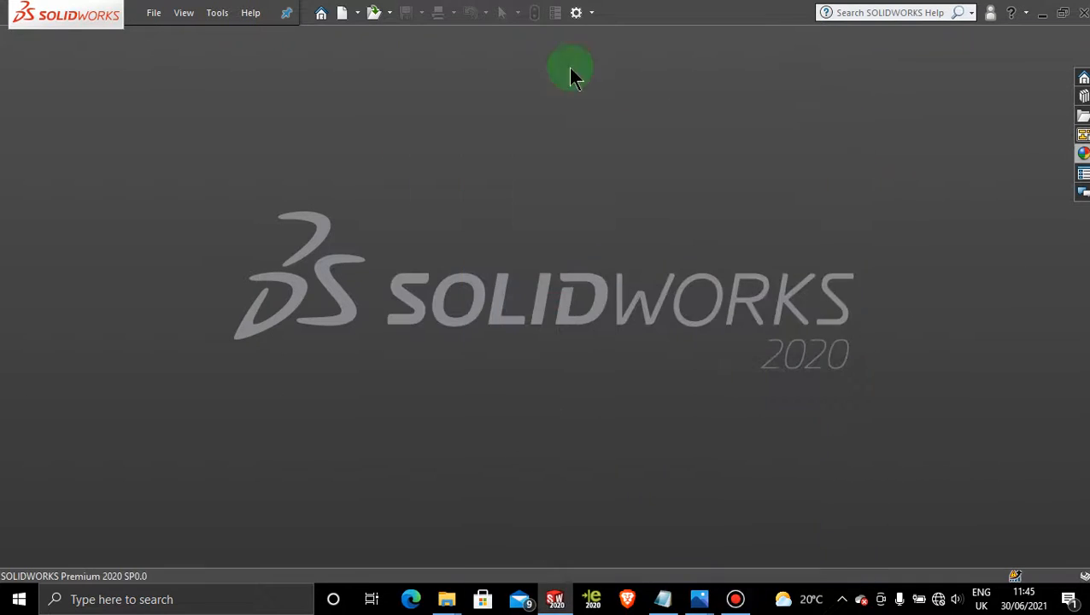
mouse_move(698, 601)
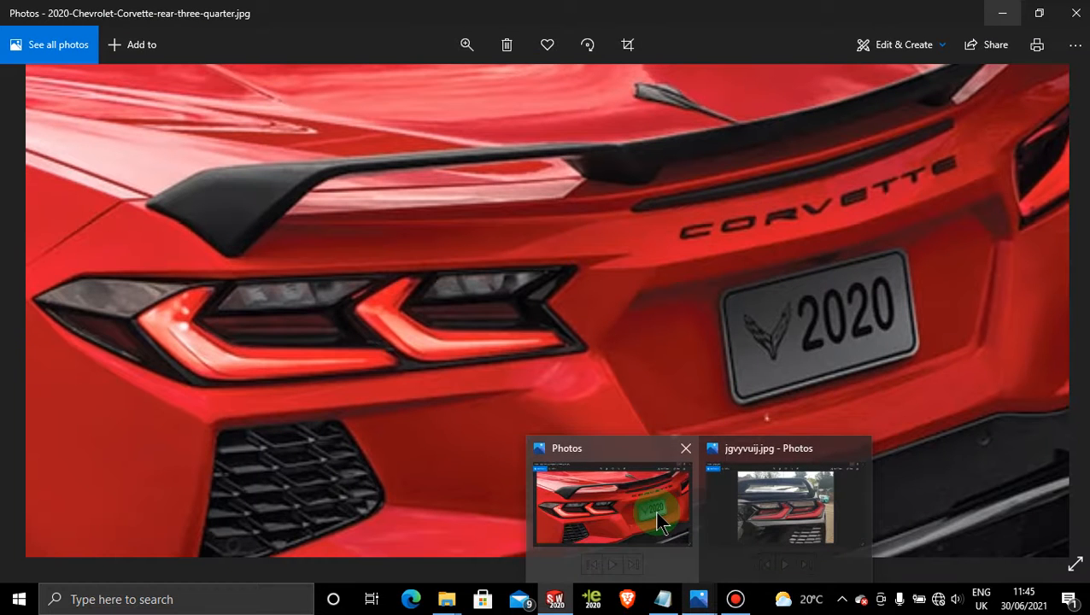
click(657, 513)
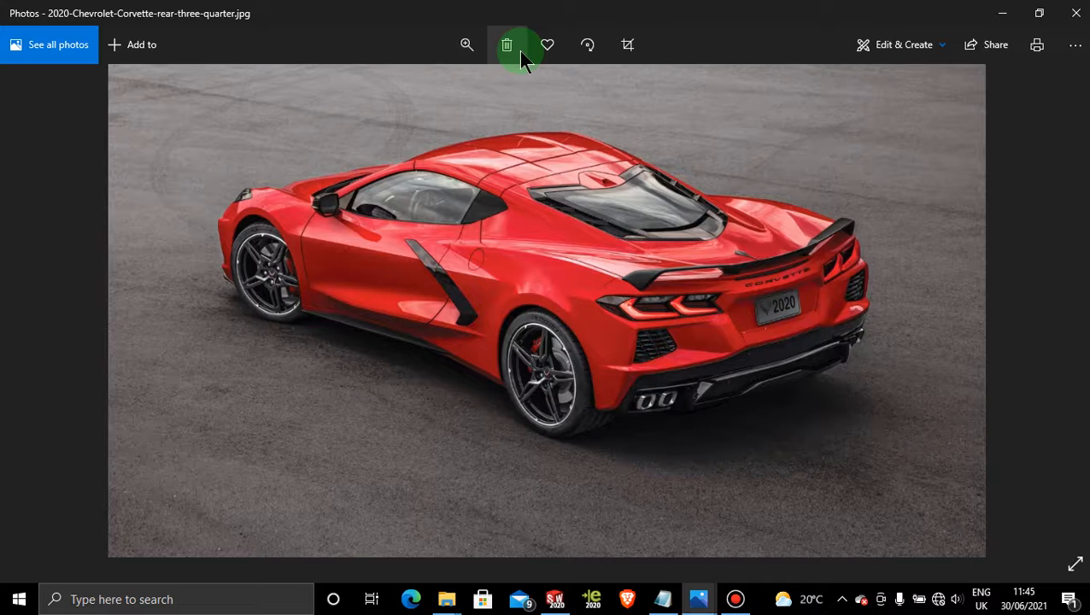
click(466, 44)
drag(436, 97, 450, 101)
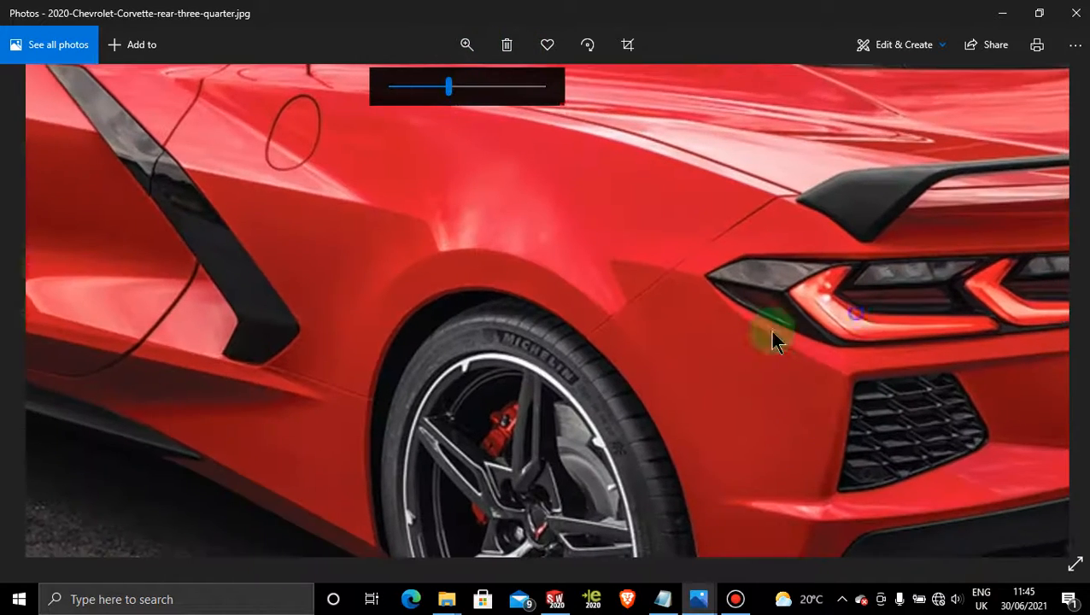
drag(774, 334, 664, 346)
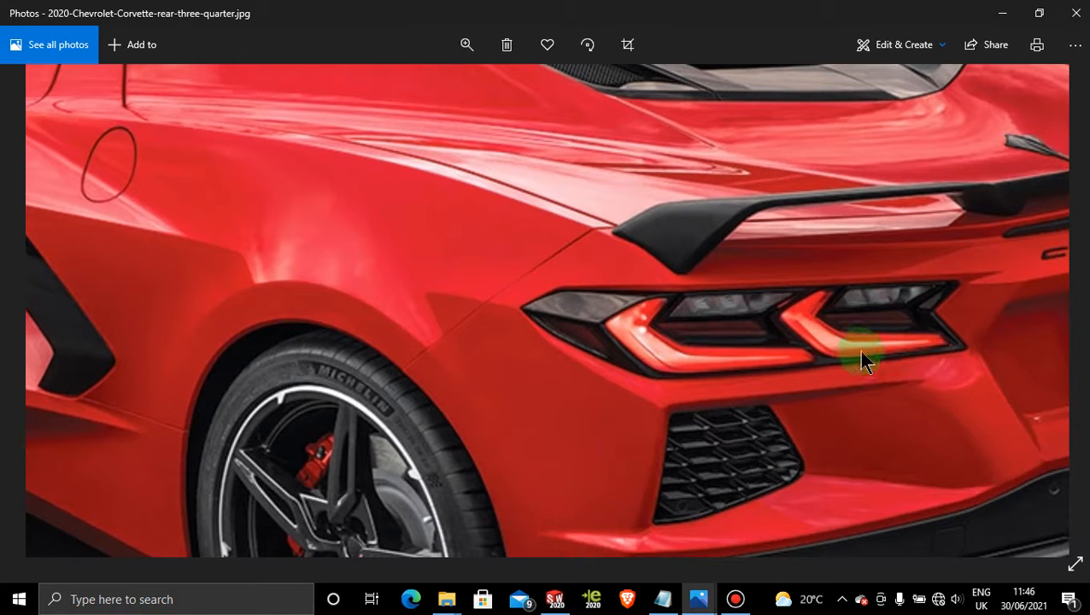
click(1000, 13)
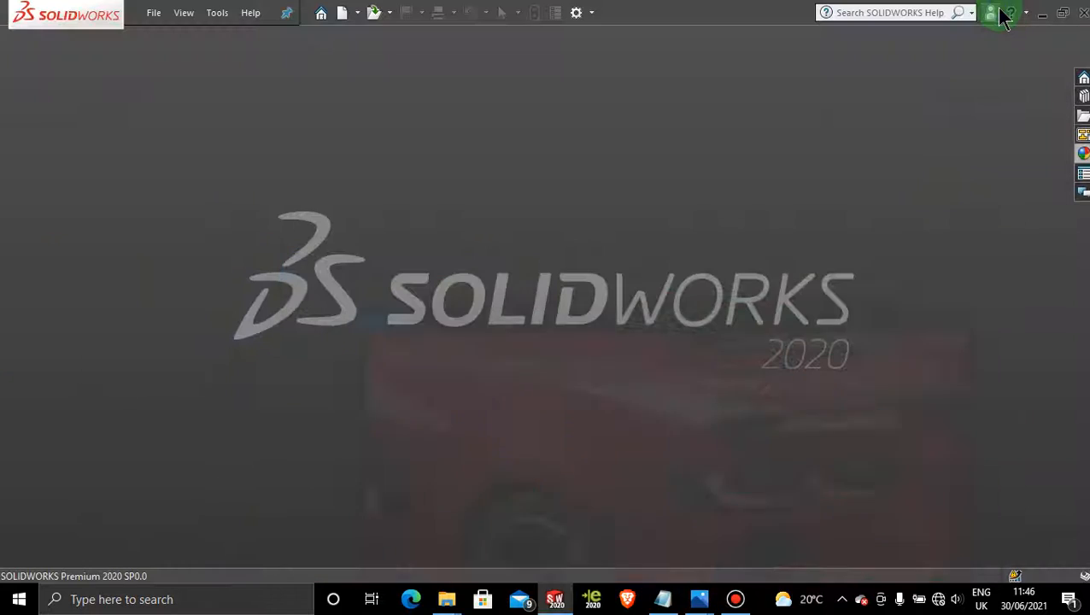
- Open the "c8 corvettee" part from the Desktop folder in SOLIDWORKS
click(386, 18)
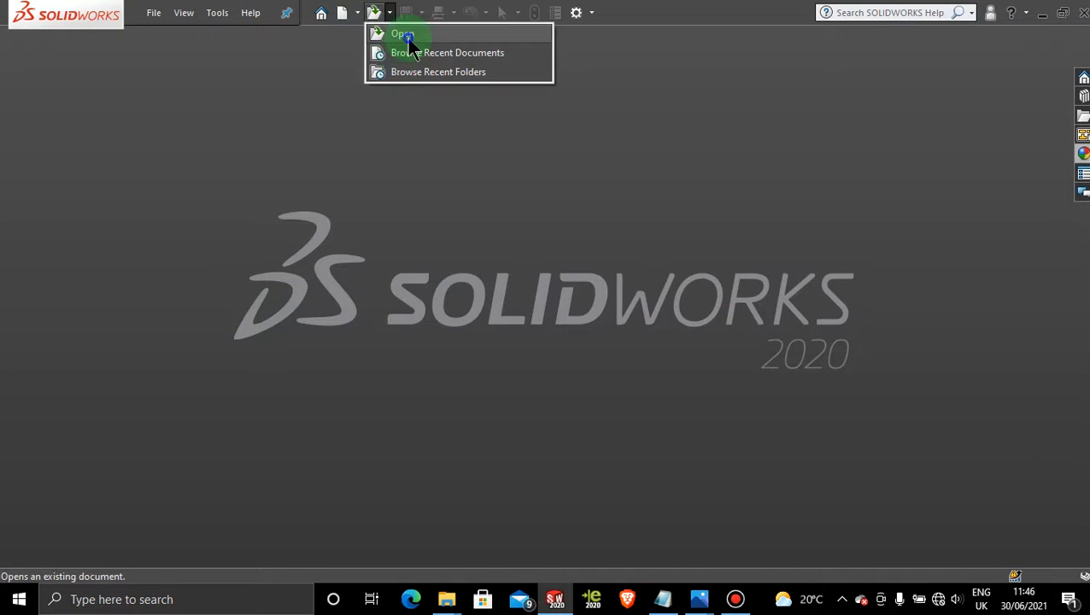
click(408, 40)
scroll(619, 294, down, 1)
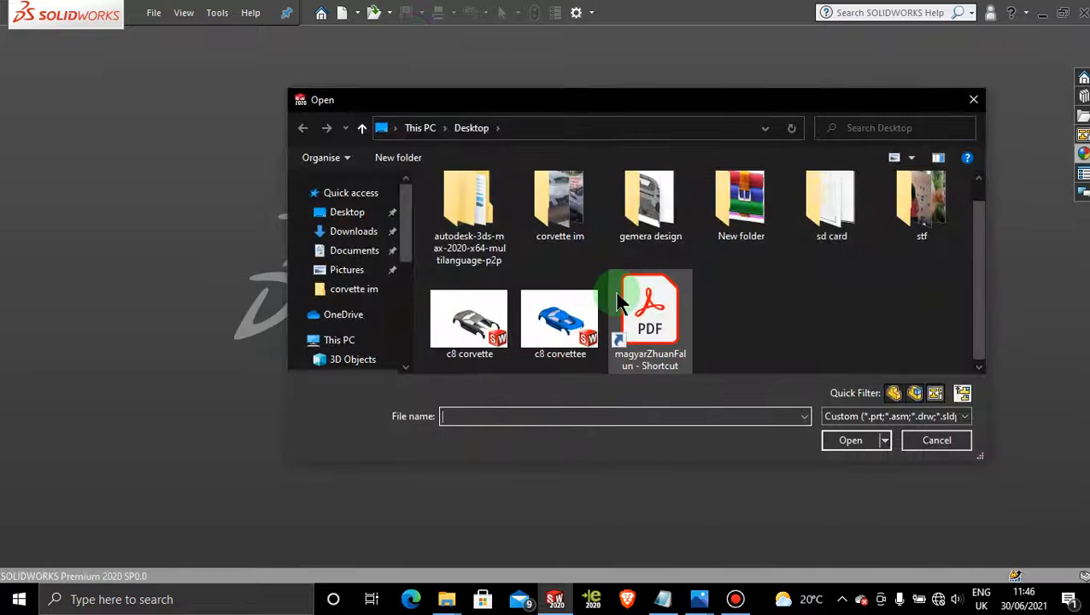
click(580, 329)
click(847, 442)
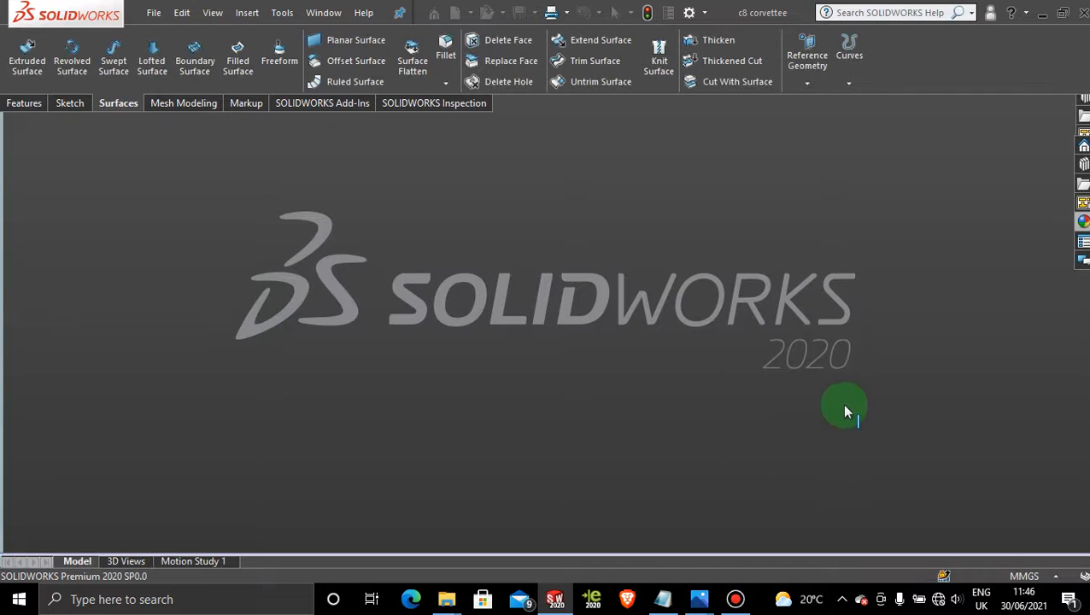
- Start a new sketch on the Top Plane of the car body
scroll(455, 425, down, 5)
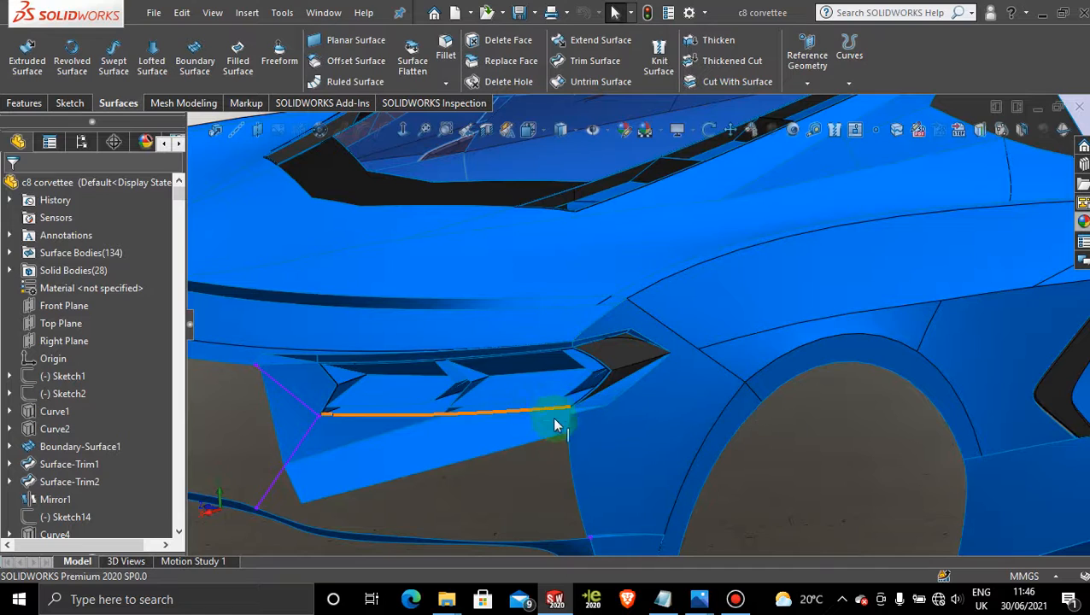
middle_drag(531, 466, 765, 512)
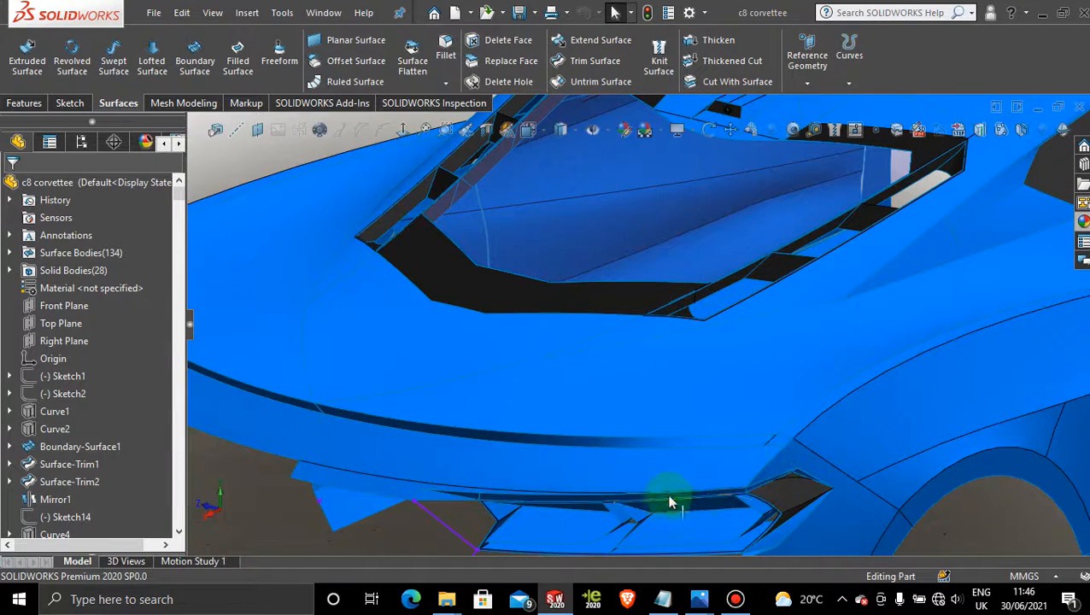
scroll(705, 516, up, 3)
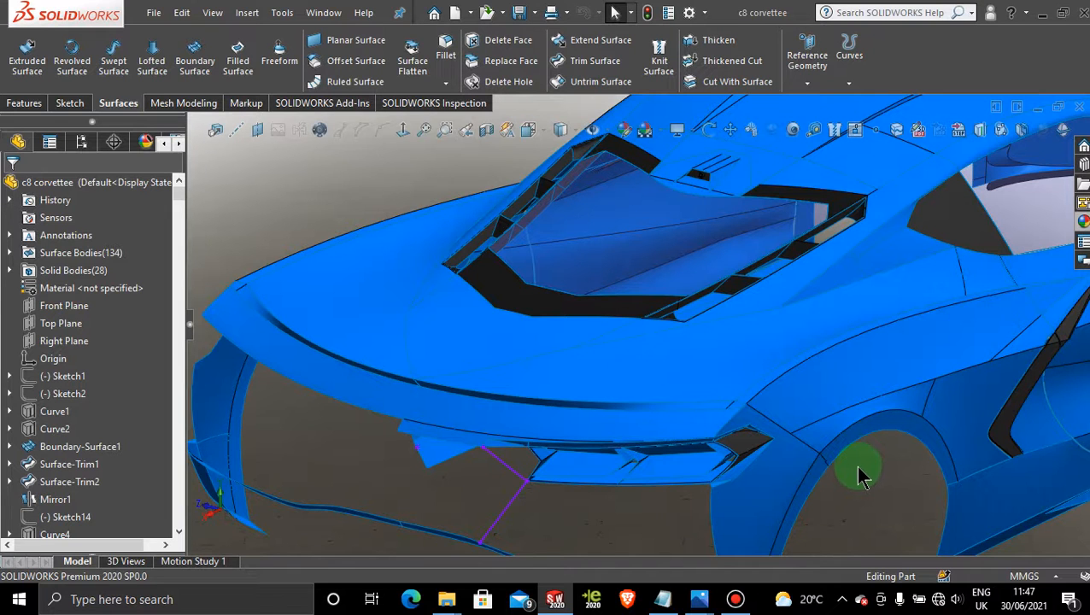
scroll(695, 470, down, 4)
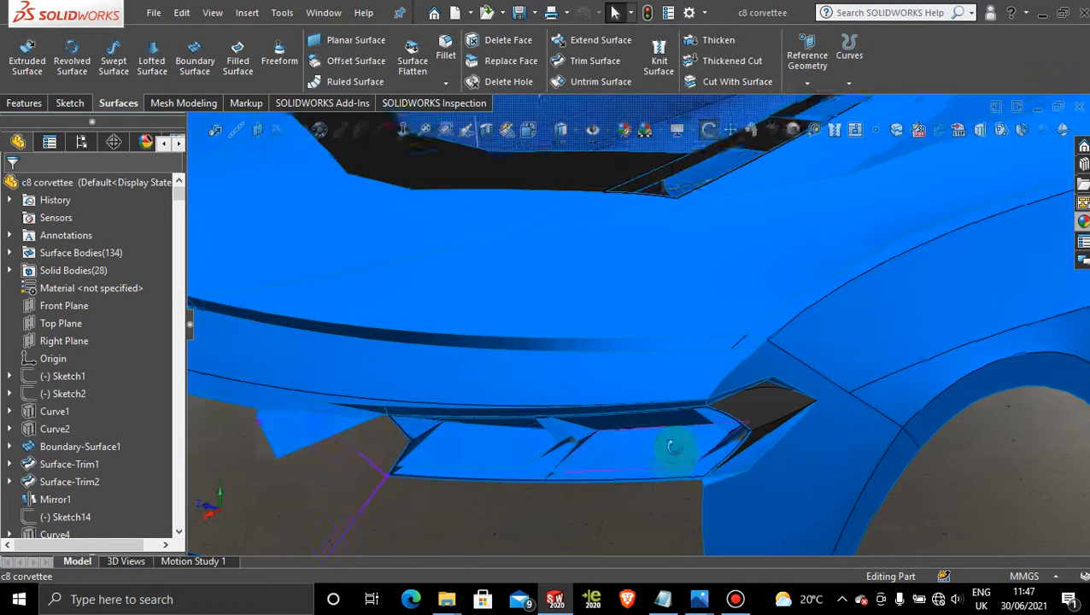
middle_drag(674, 446, 684, 511)
scroll(615, 390, up, 6)
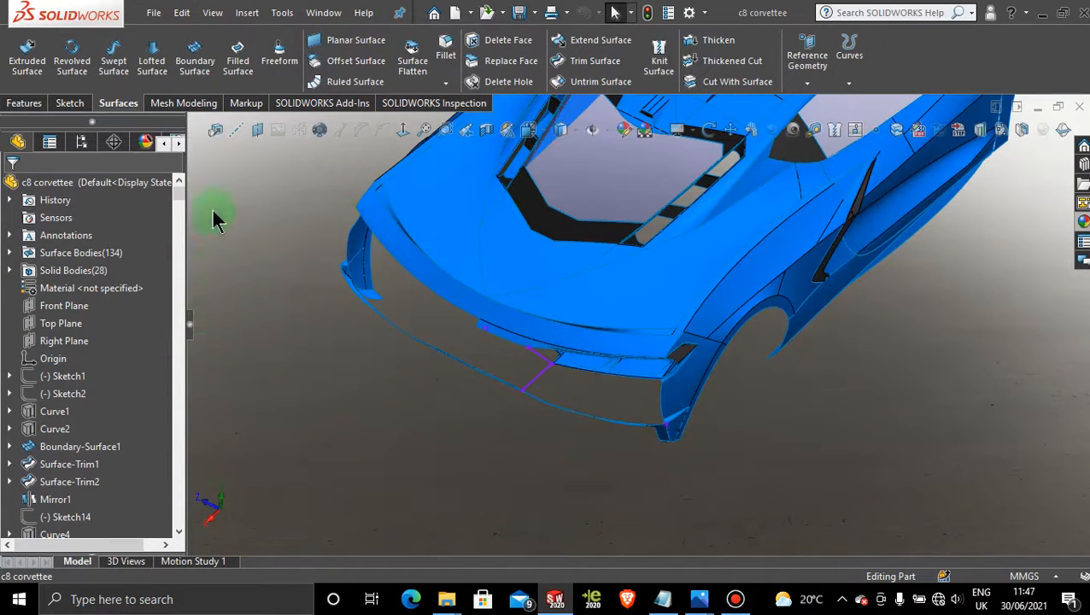
click(70, 324)
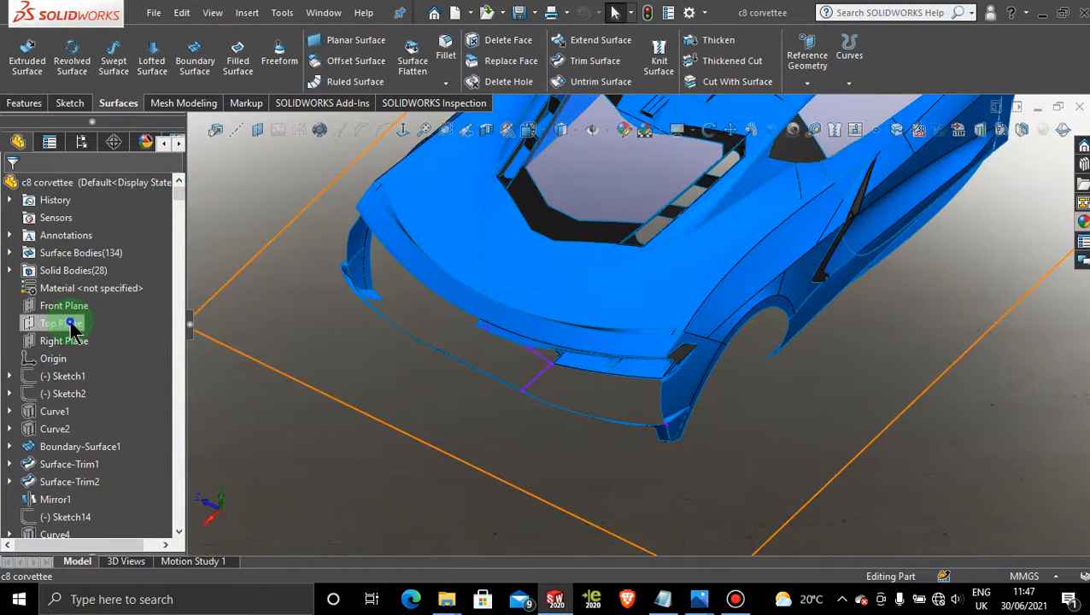
click(87, 302)
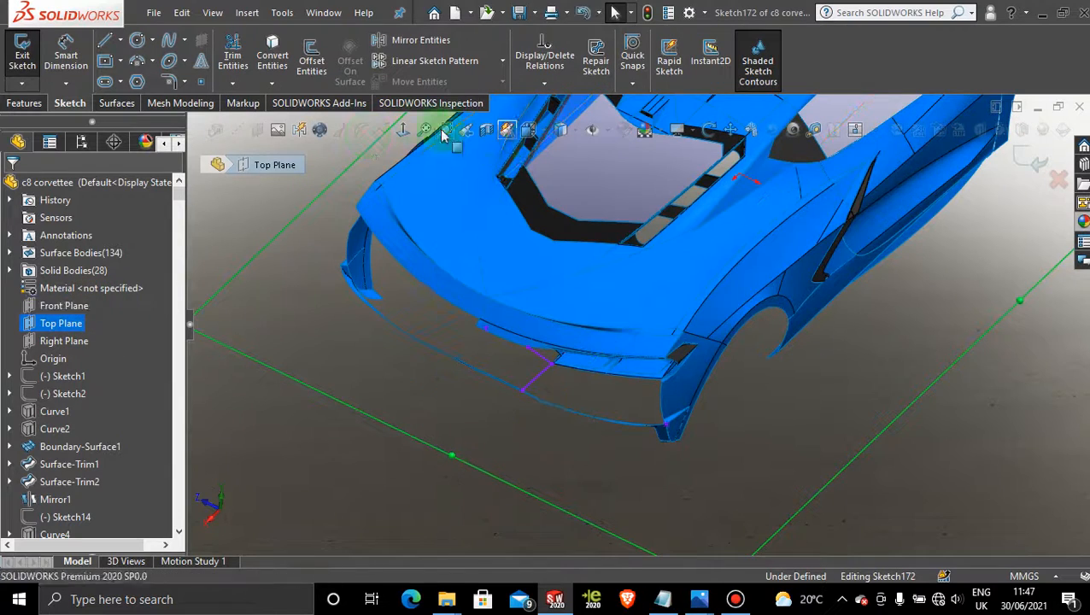
click(403, 135)
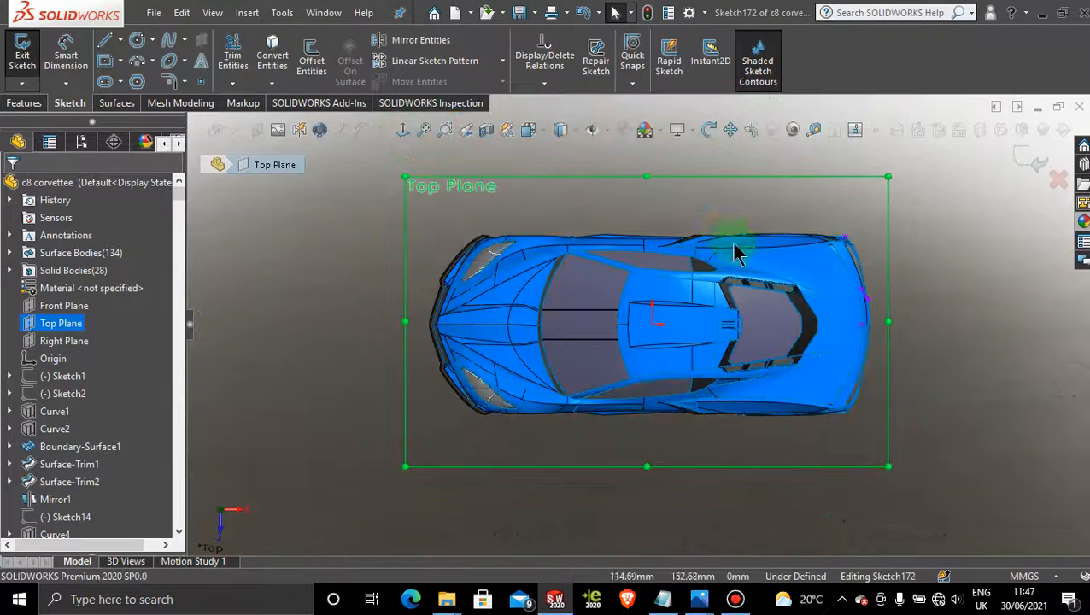
scroll(833, 329, down, 5)
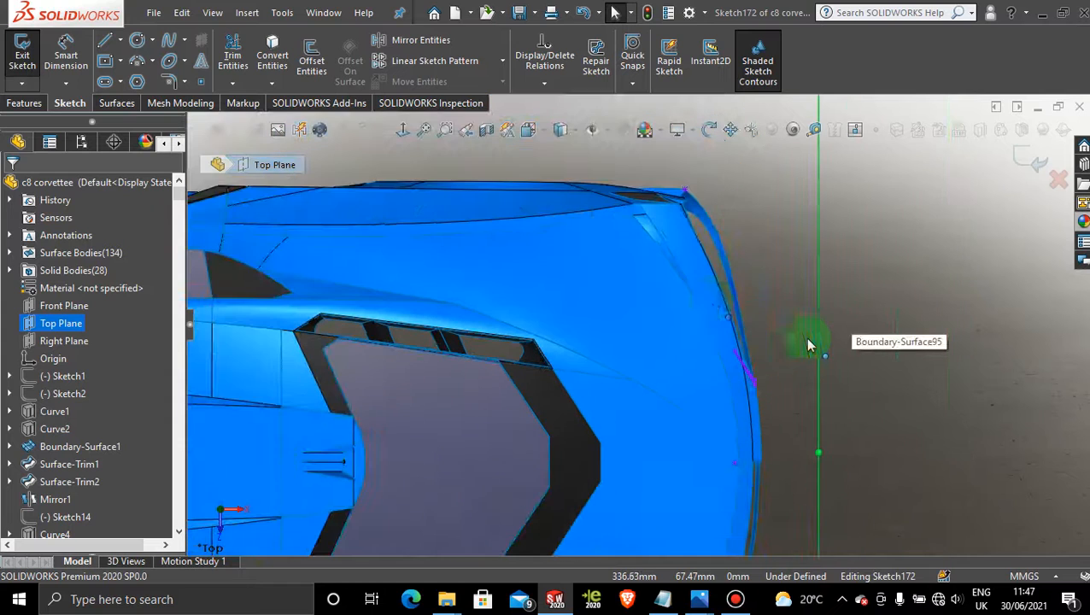
- Draw a horizontal construction centerline over the rear deck, between the engine window and the rear edge of the body
click(120, 41)
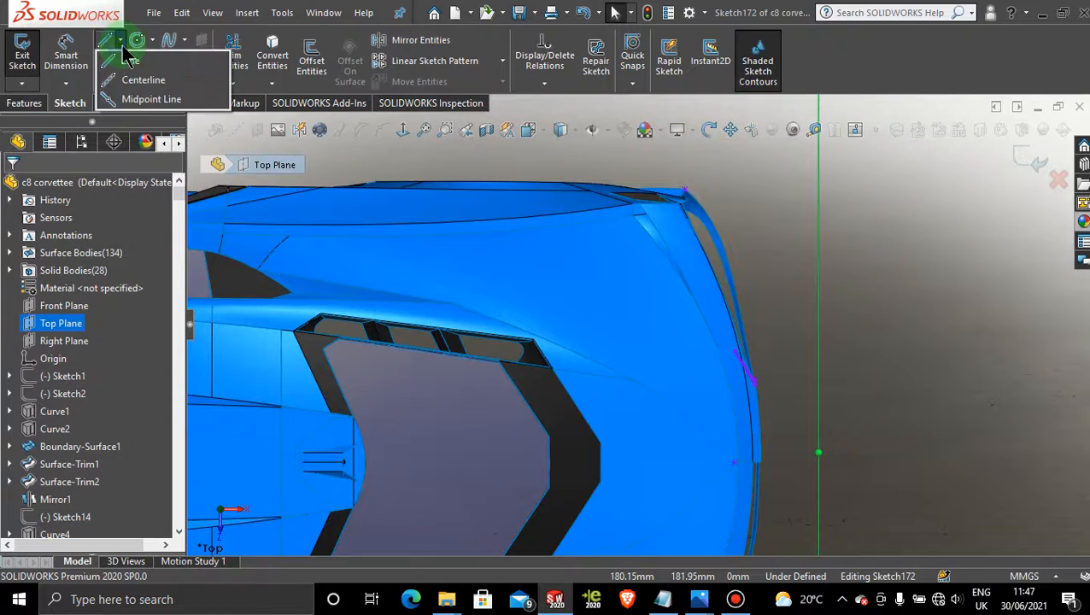
click(140, 79)
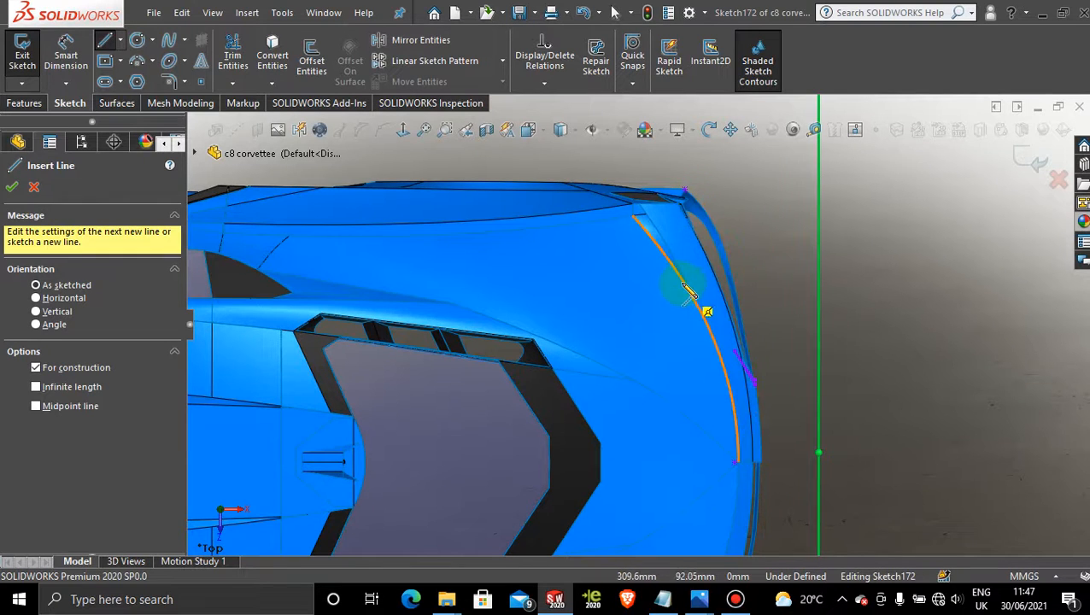
click(673, 283)
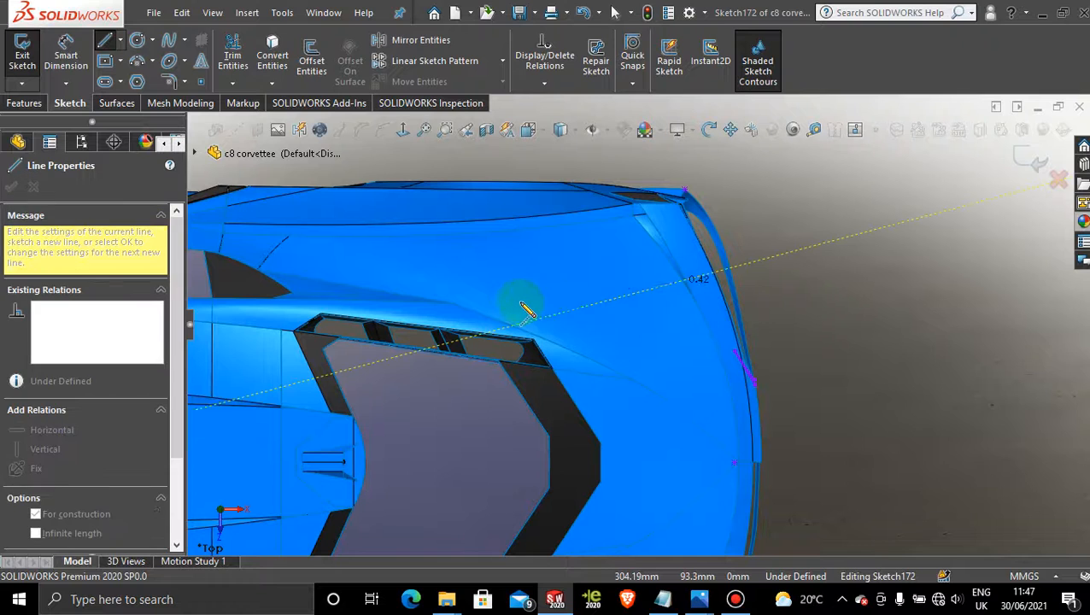
click(560, 284)
key(Escape)
key(Escape)
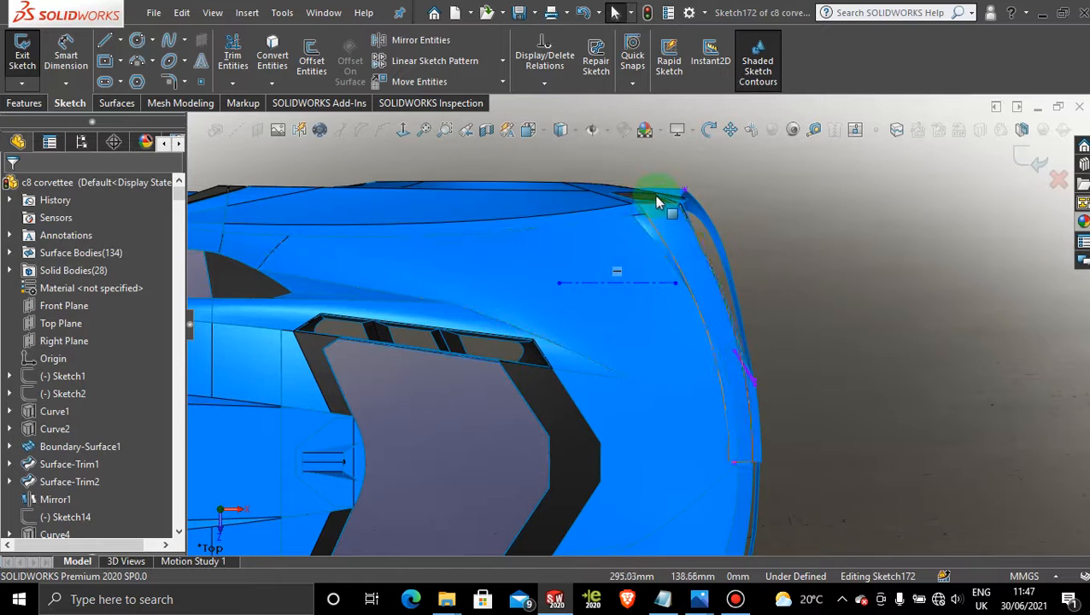
- Shorten the centerline by moving its rear endpoint to about X 288 mm and close the sketch
drag(681, 291, 619, 286)
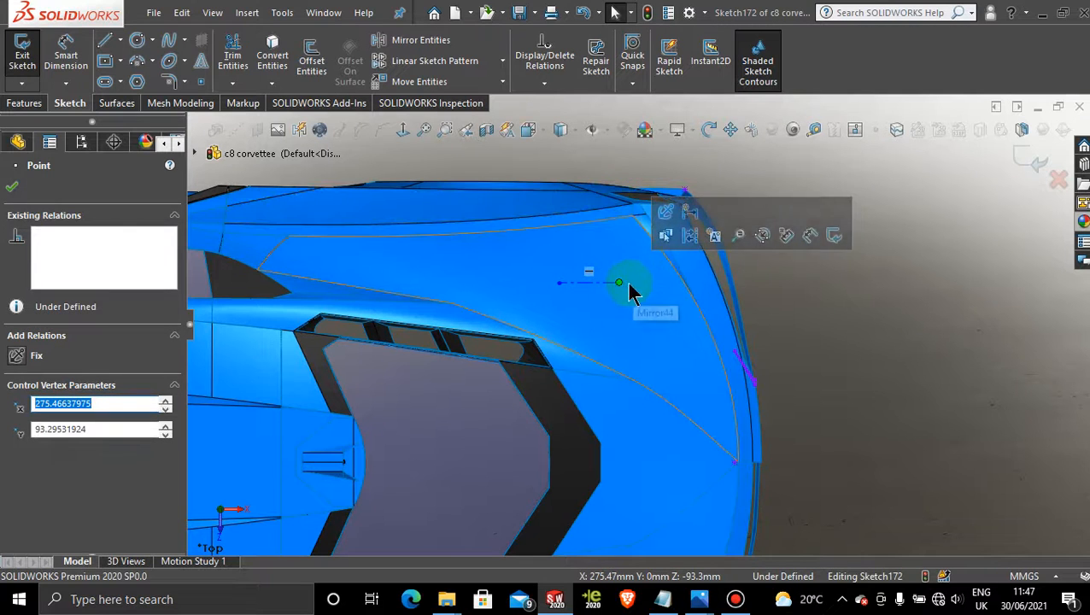
mouse_move(641, 290)
mouse_down()
mouse_move(647, 203)
mouse_move(646, 284)
mouse_up()
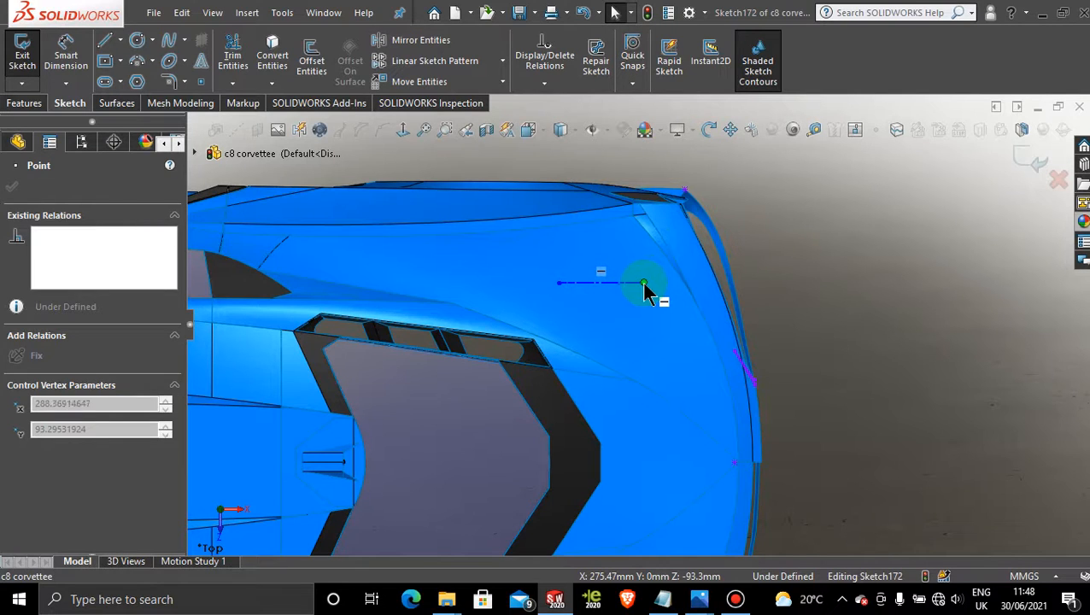
click(12, 186)
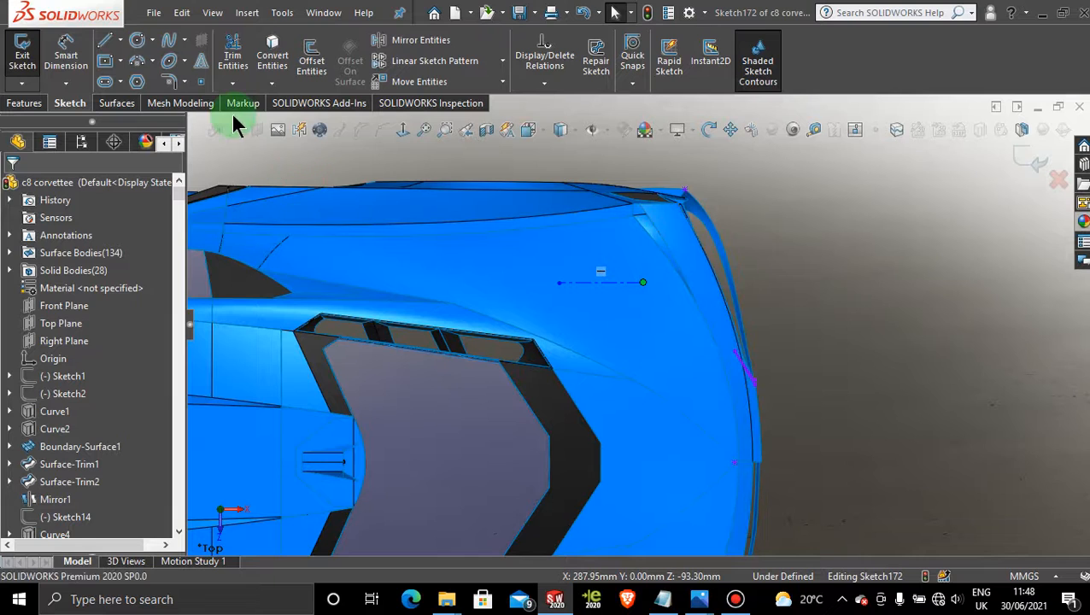
click(1027, 155)
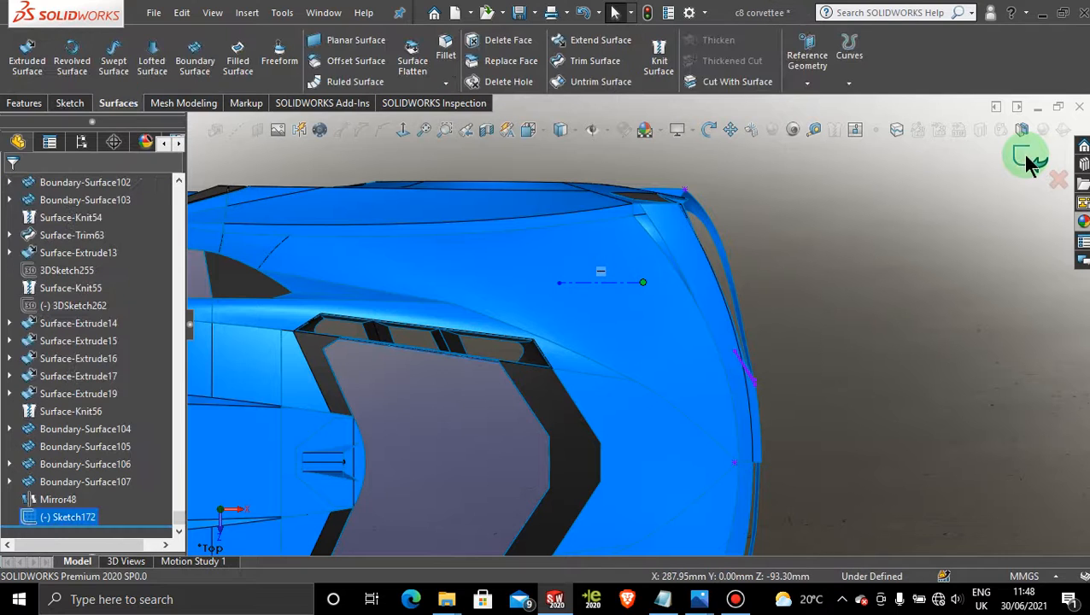
- Create a reference plane perpendicular to the centerline and coincident with its rear endpoint
click(258, 130)
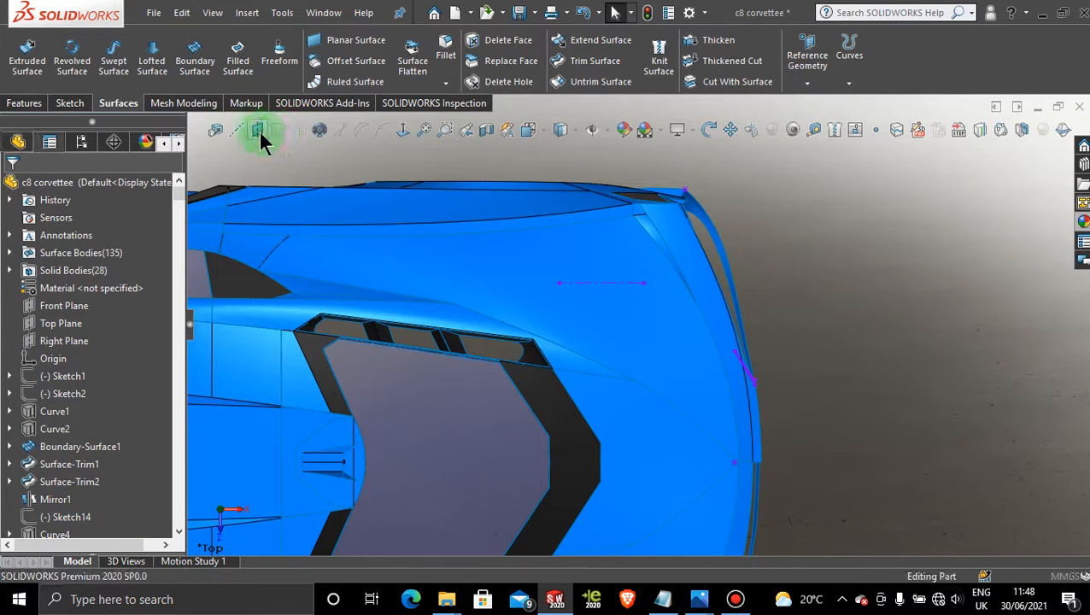
click(623, 282)
click(642, 282)
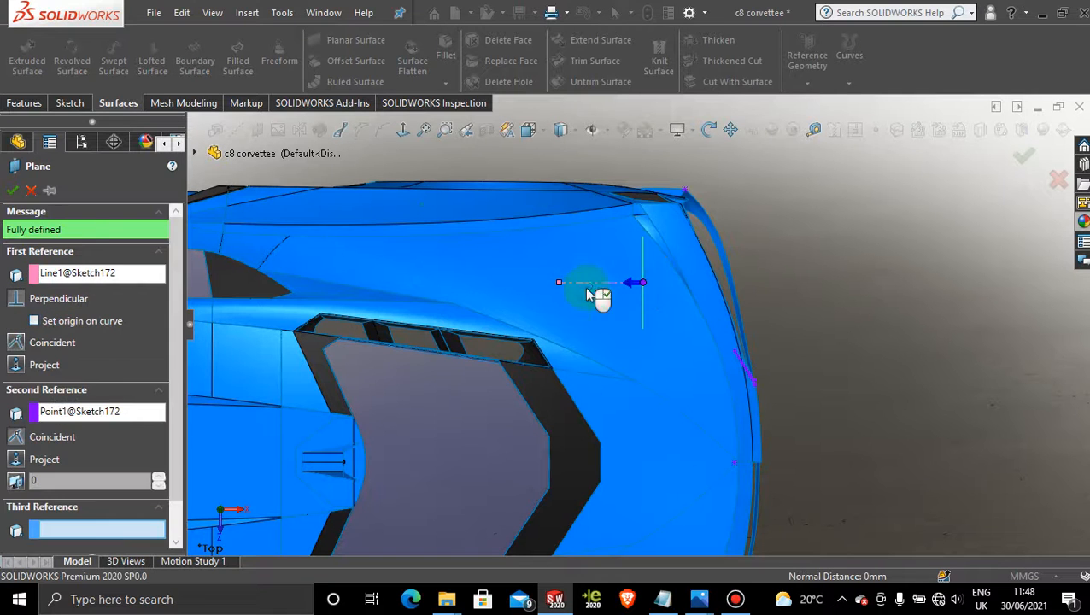
click(12, 191)
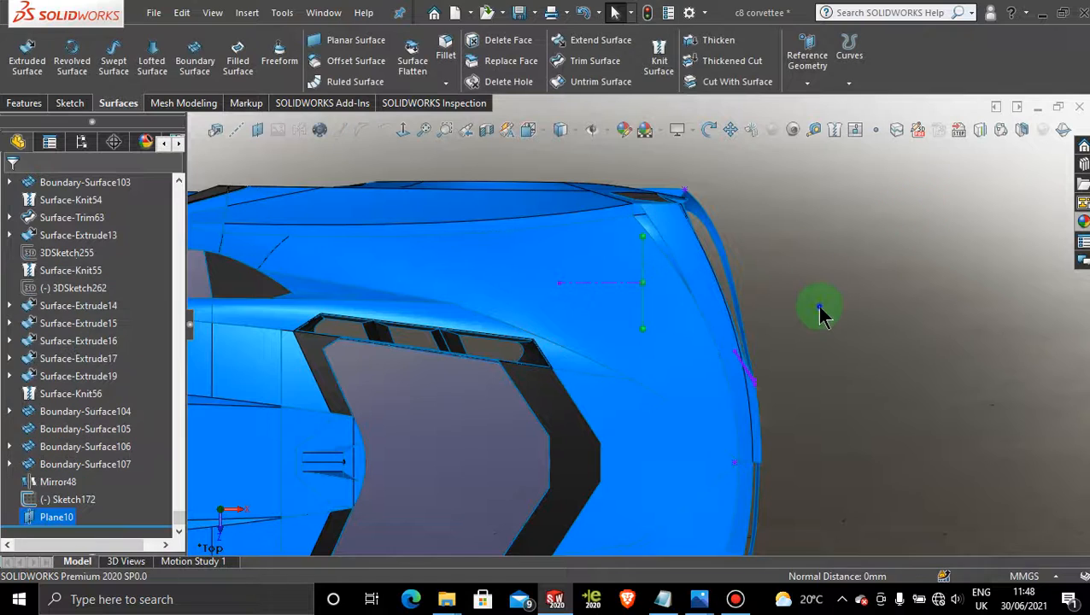
- Start a new sketch on the plane at the centerline's rear end, facing the taillight area
middle_drag(778, 409, 665, 397)
scroll(658, 376, up, 5)
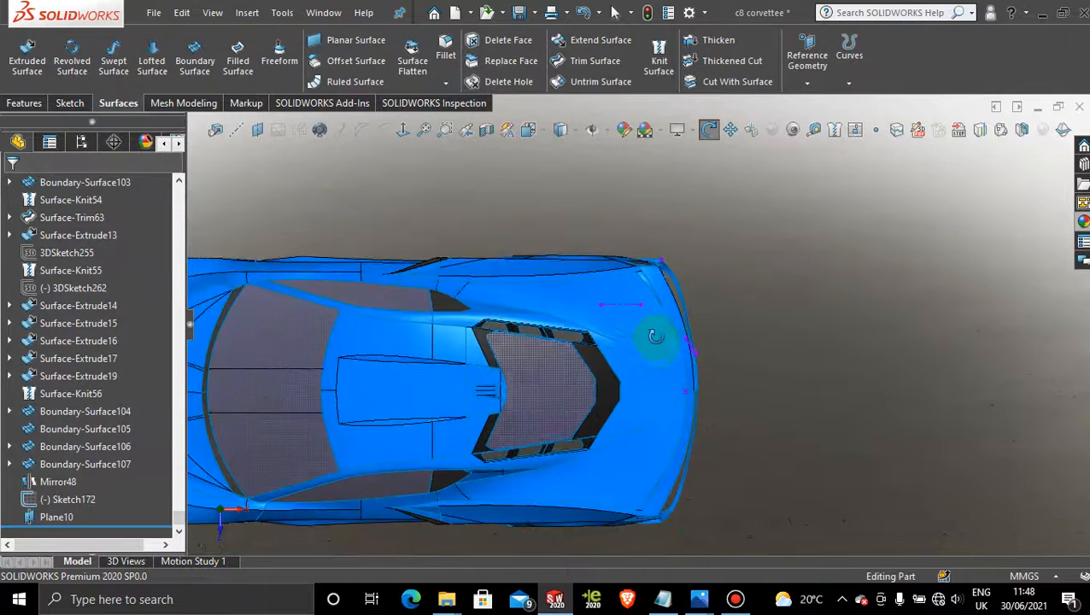
middle_drag(652, 336, 583, 328)
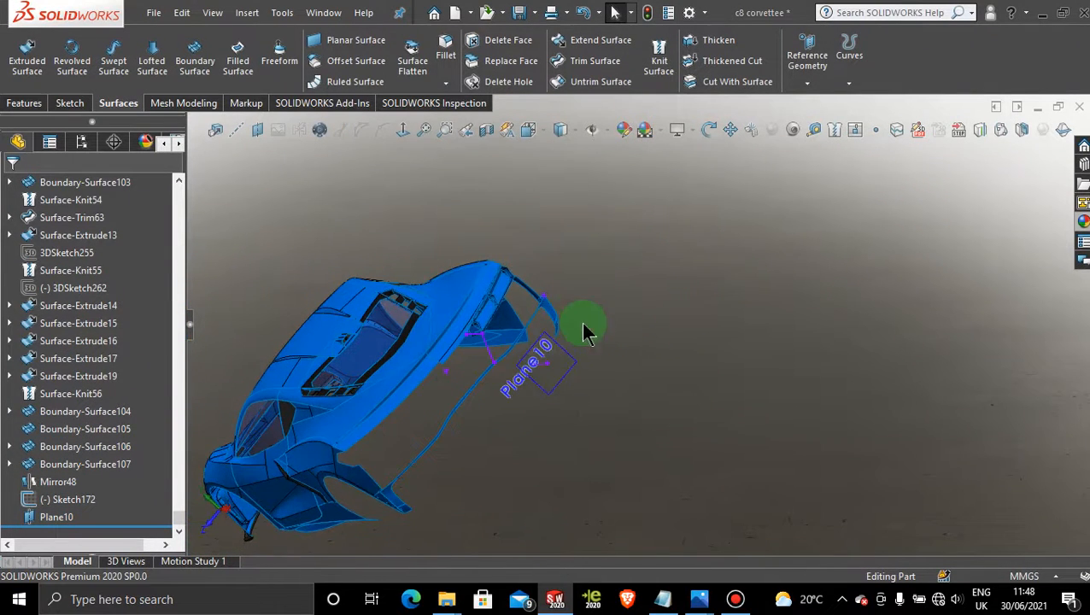
click(567, 367)
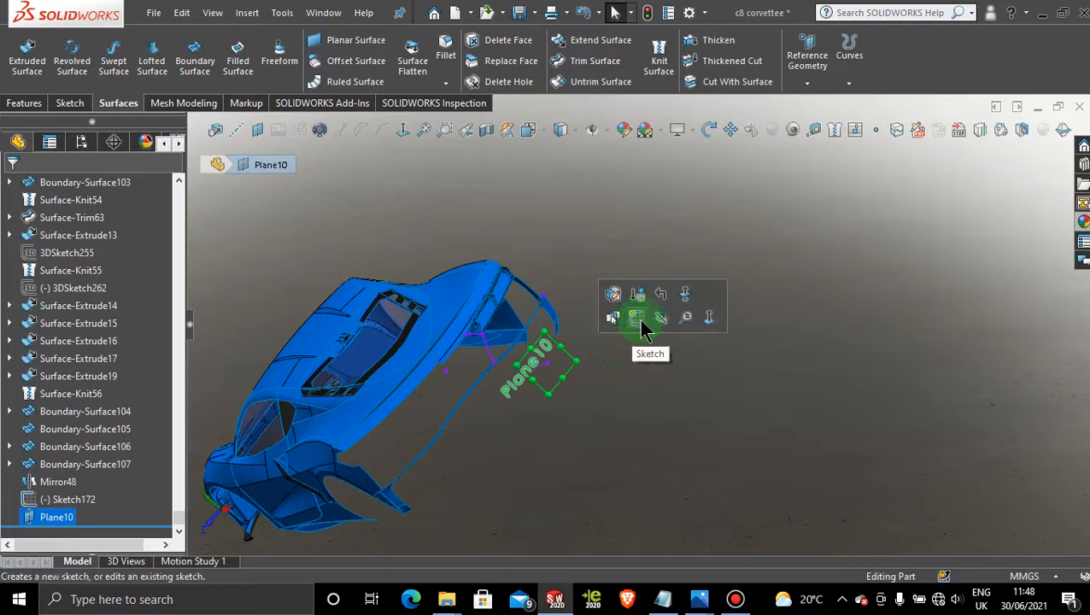
click(641, 325)
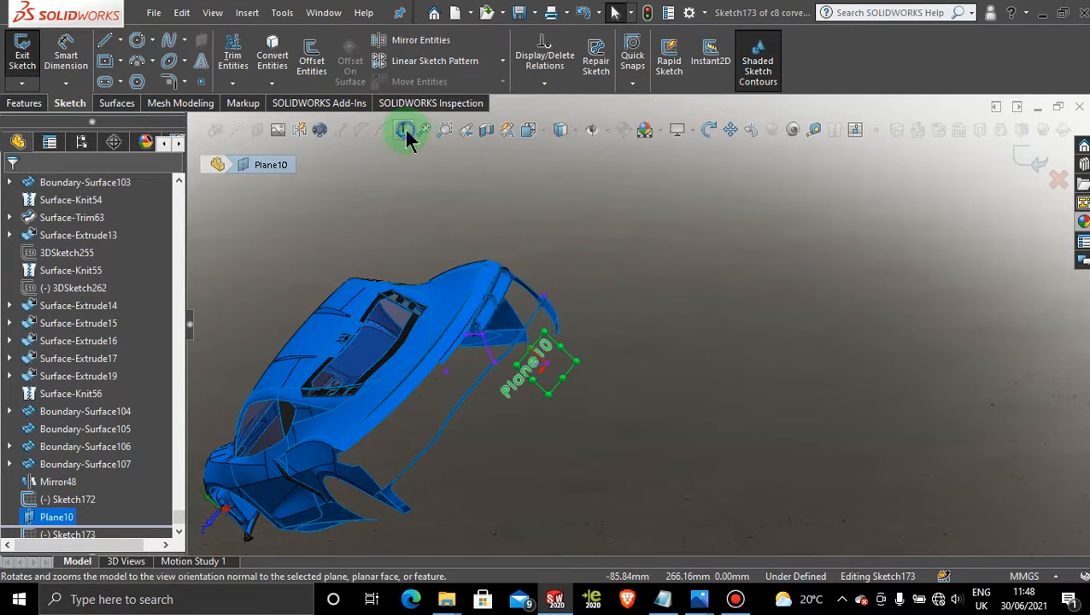
click(406, 137)
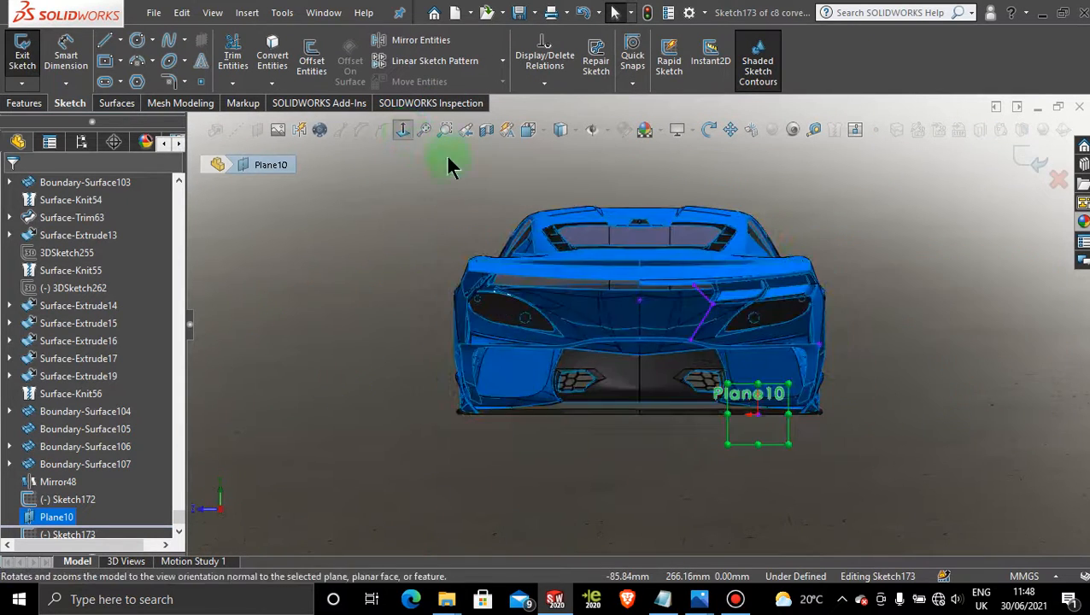
scroll(766, 309, down, 8)
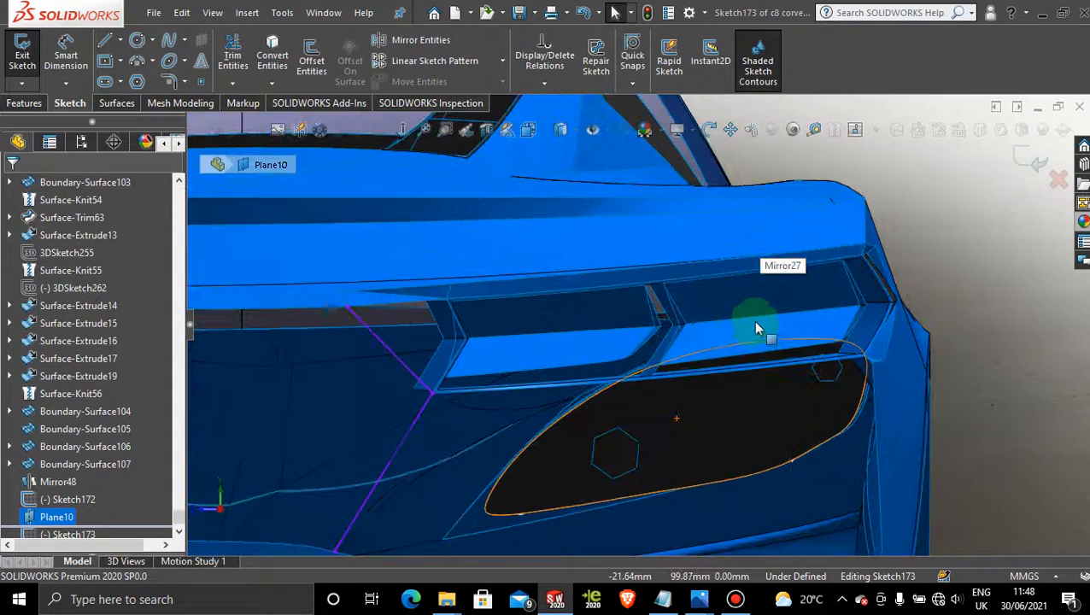
- Start Convert Entities and pick the outer taillight recess's lower and inner slanted edges, plus the long rim edge beneath both recesses
scroll(735, 346, down, 3)
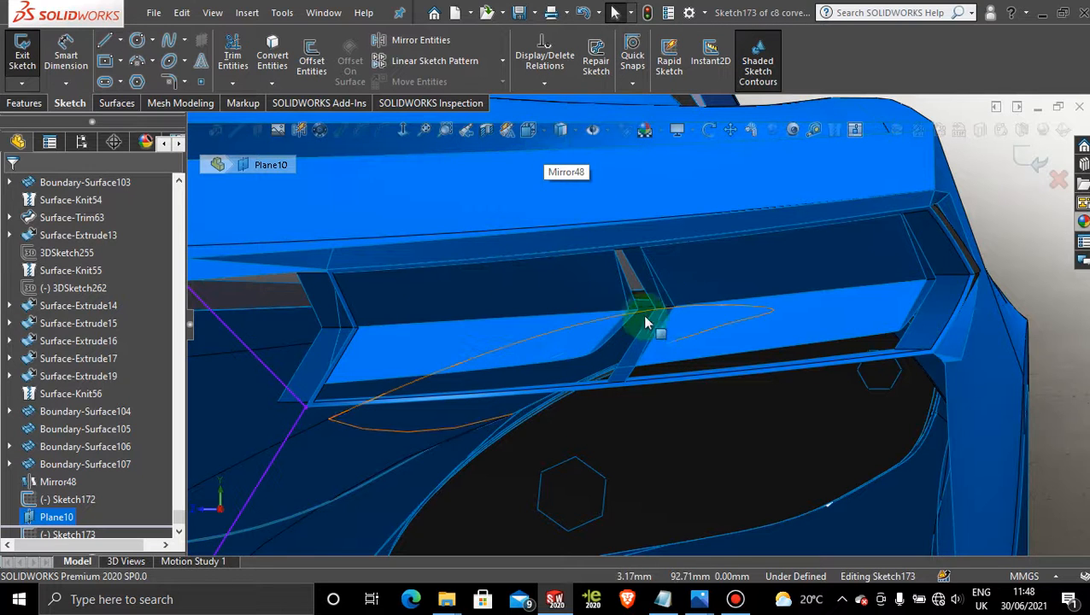
click(274, 53)
scroll(893, 324, down, 5)
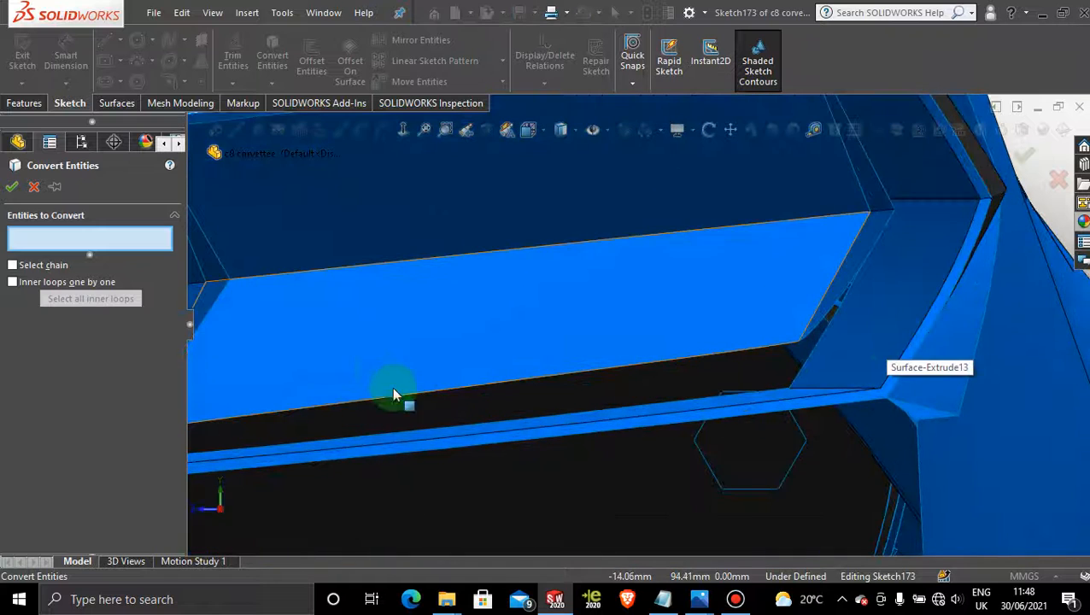
scroll(394, 395, up, 2)
click(288, 411)
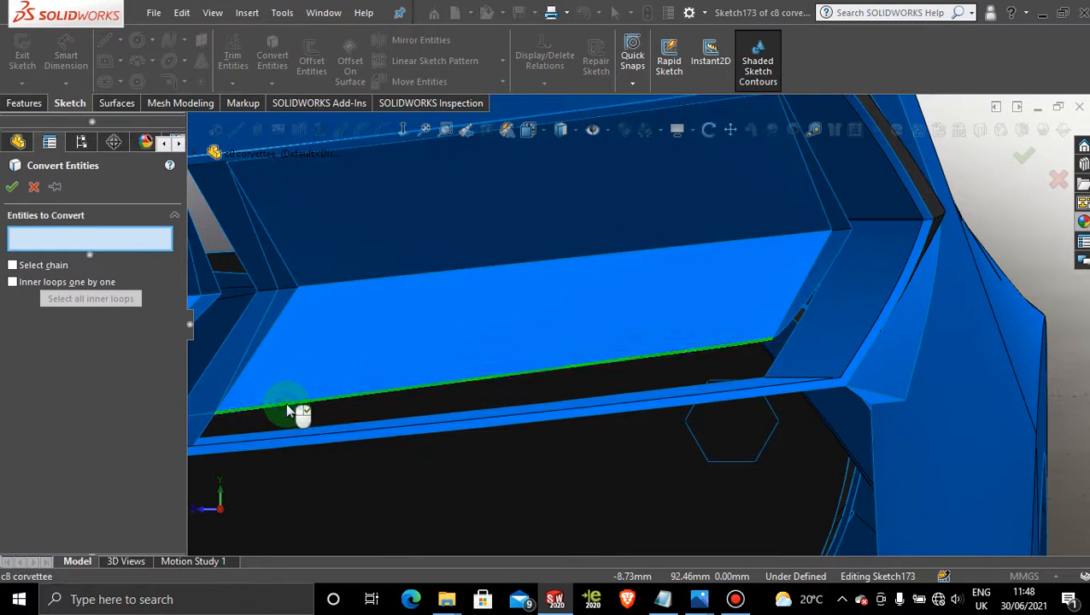
click(220, 432)
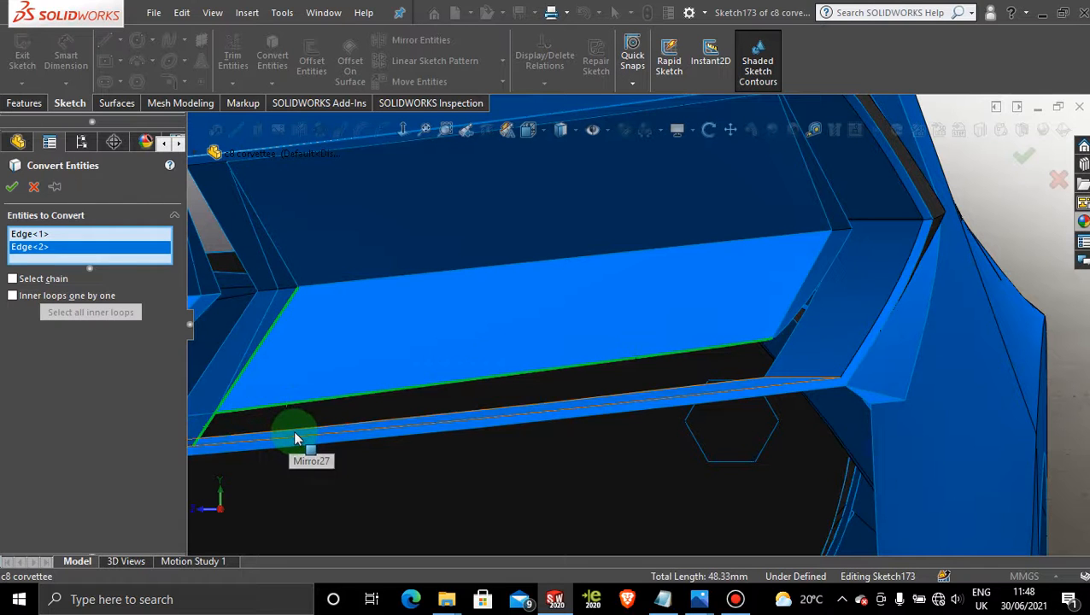
click(748, 395)
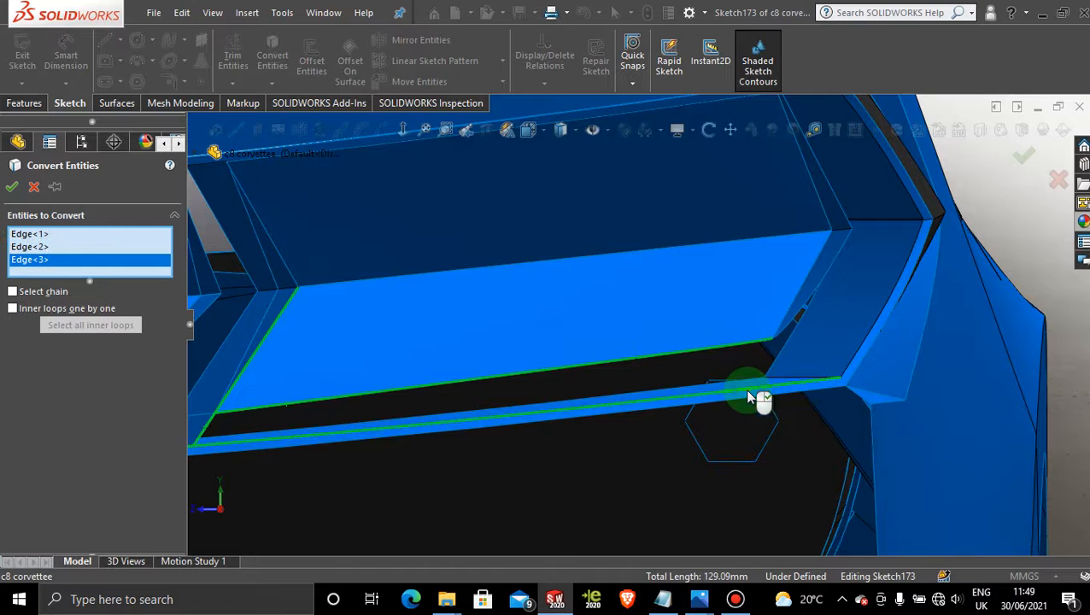
- Add the lower and upper edge pairs at the taillight's outer end and the long upper edge to the conversion
click(864, 347)
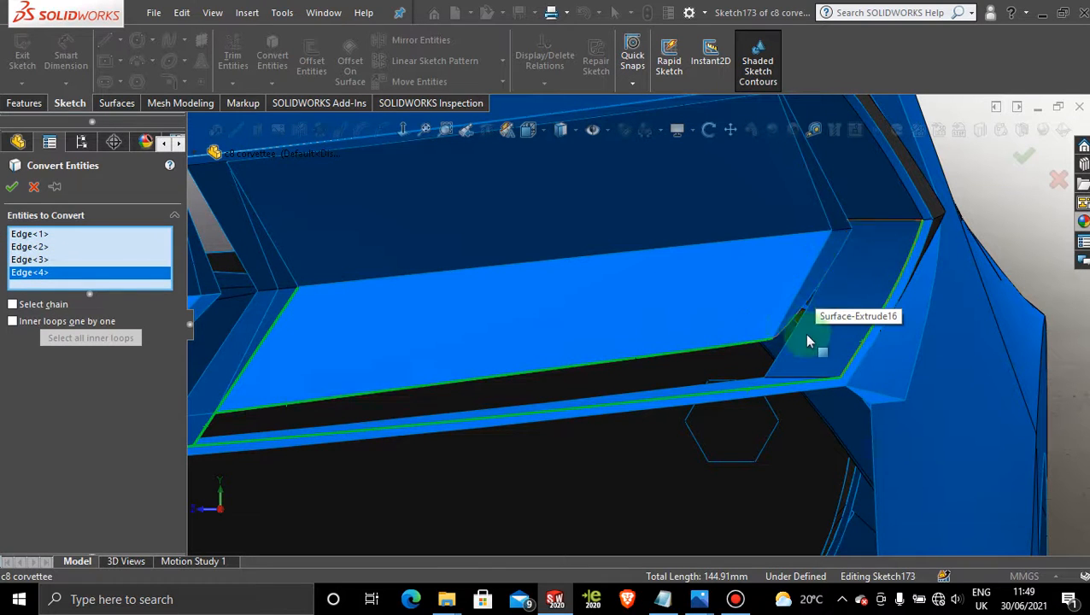
click(787, 333)
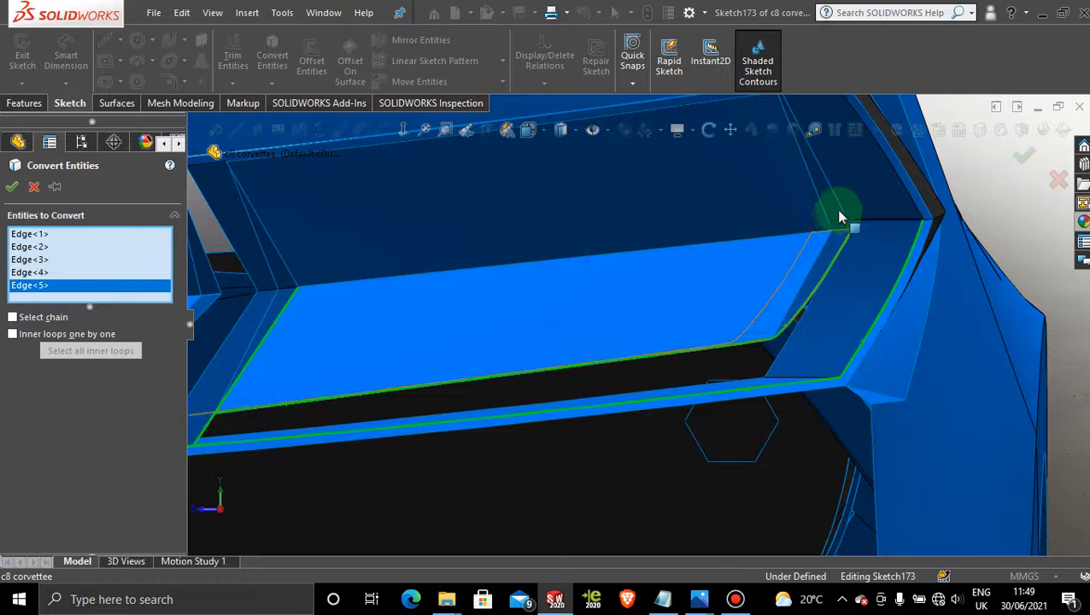
click(842, 214)
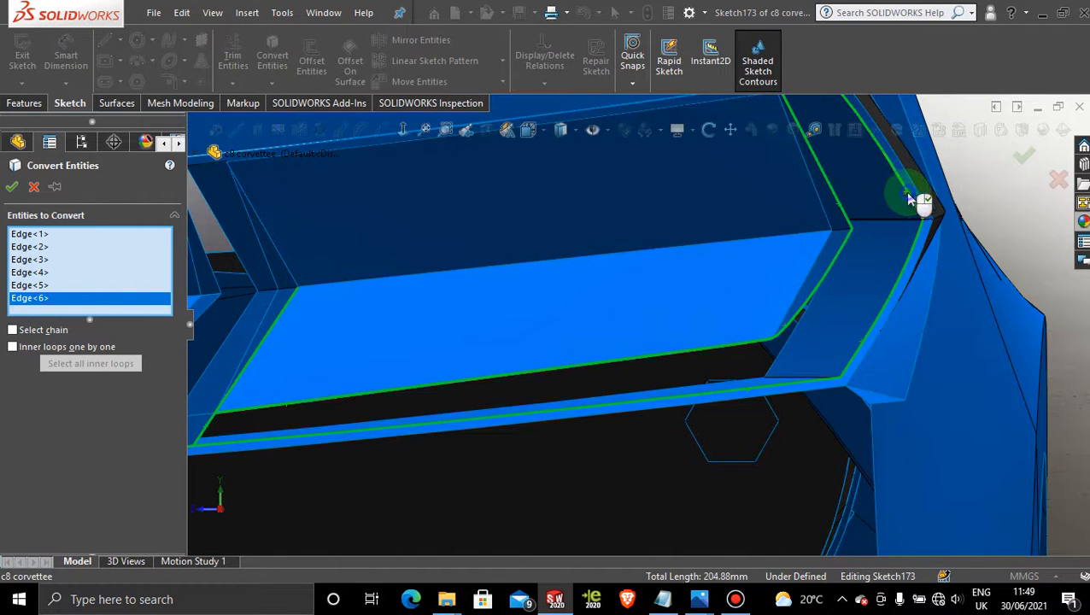
click(908, 197)
scroll(907, 202, up, 4)
scroll(725, 201, down, 7)
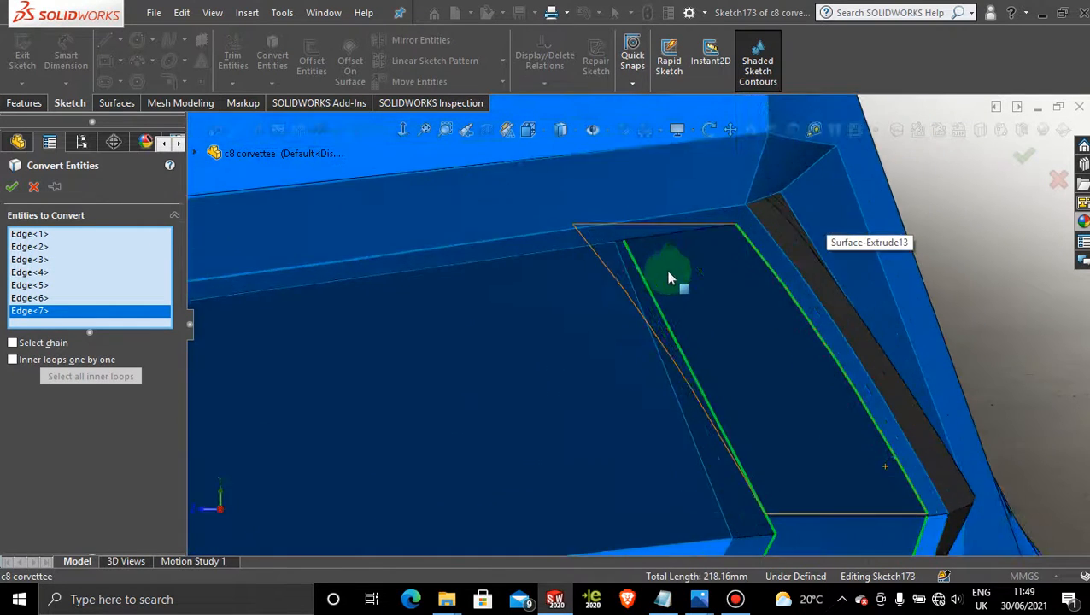
click(662, 241)
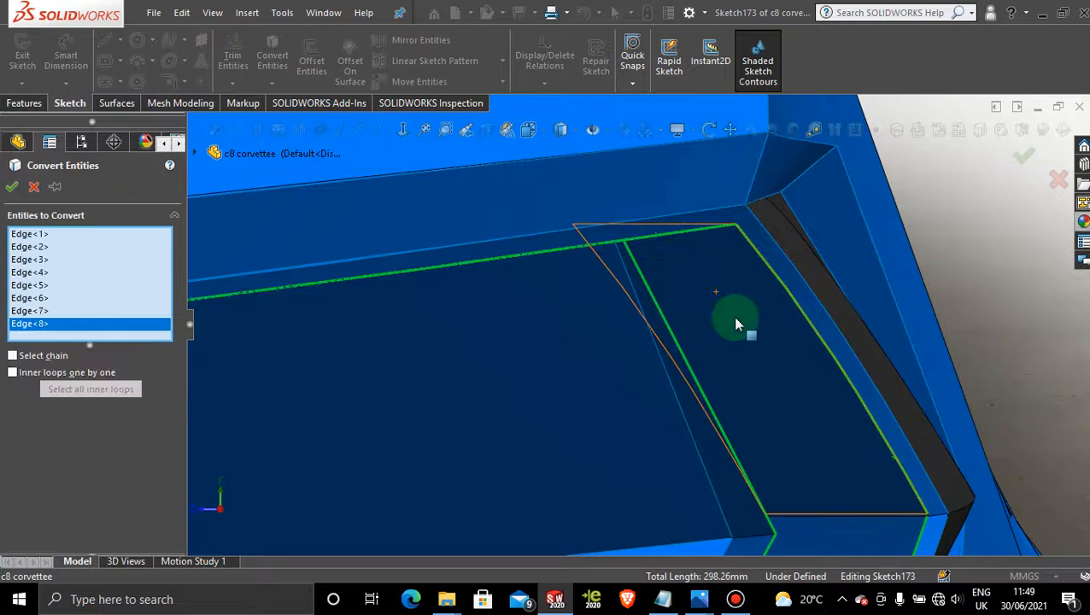
- Add both upper edges of the divider between the recesses and the inner recess's curved lower edge to the conversion
scroll(734, 325, up, 3)
scroll(736, 341, up, 6)
scroll(465, 420, down, 5)
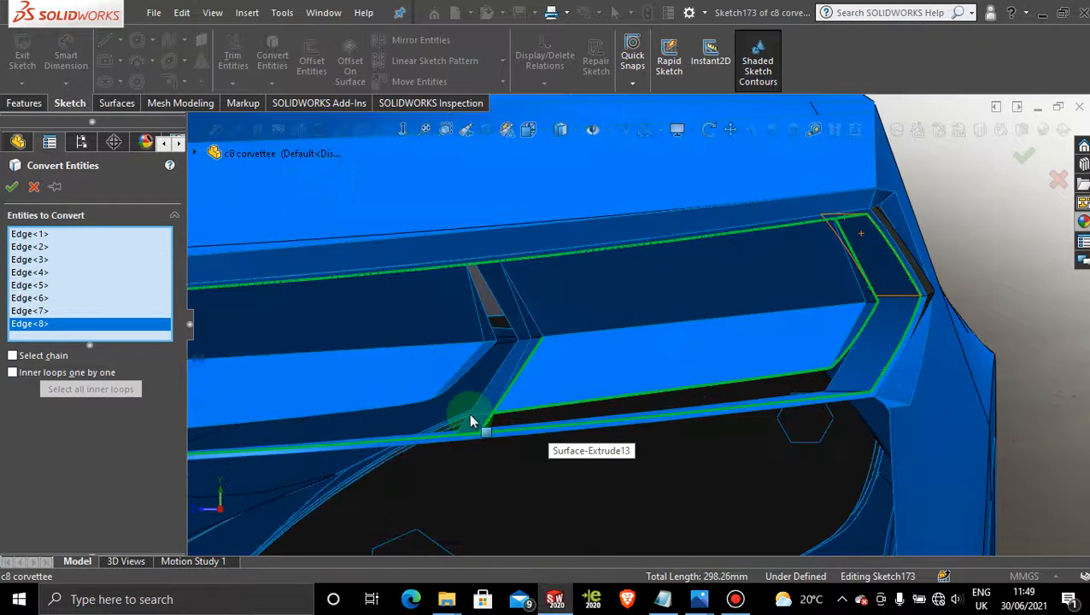
scroll(614, 304, up, 3)
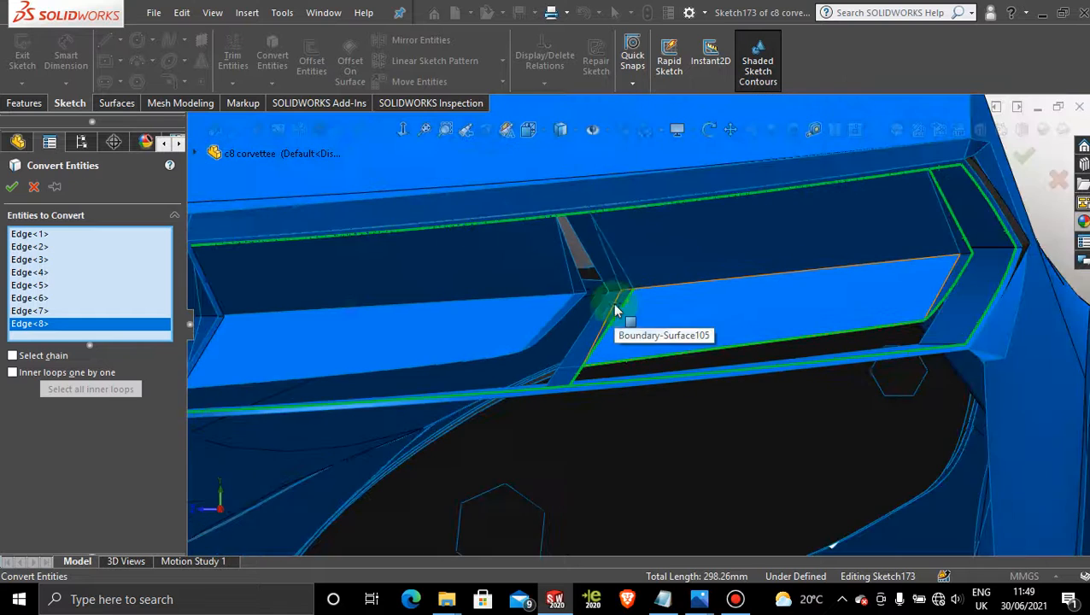
scroll(633, 301, down, 5)
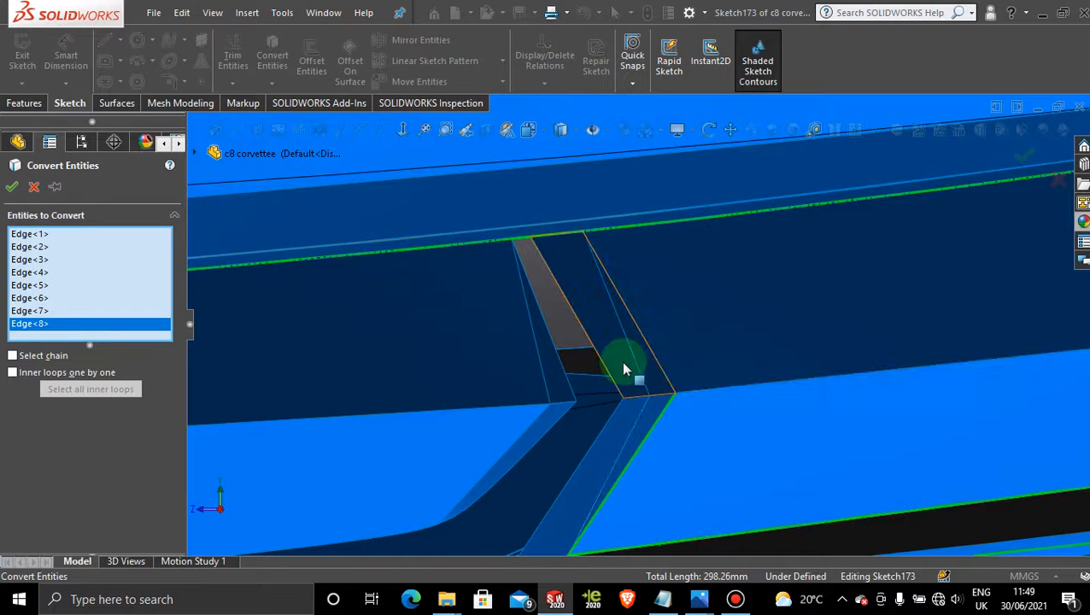
click(630, 318)
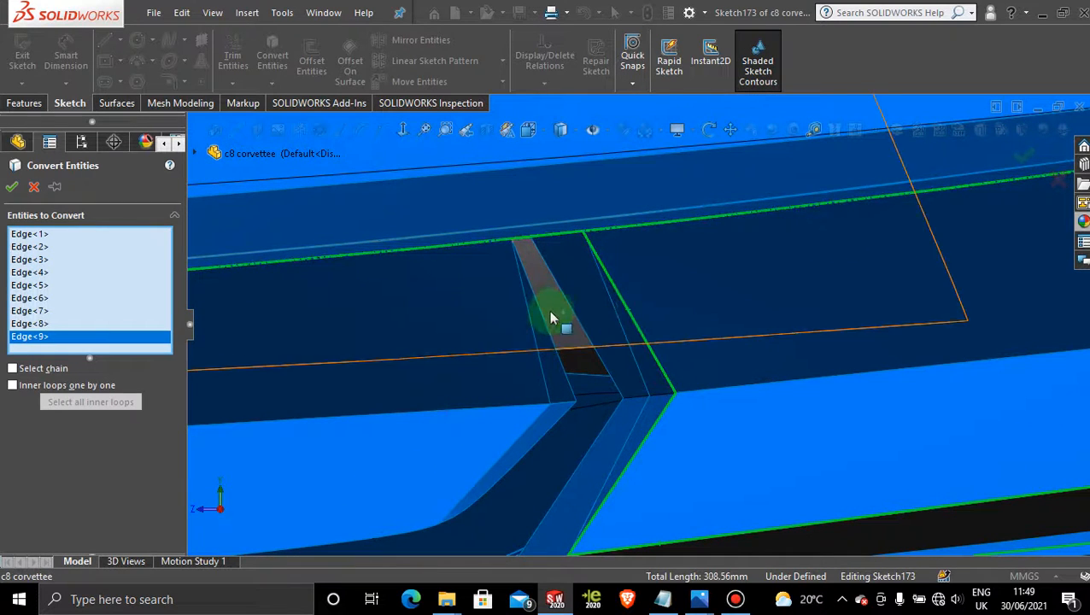
click(539, 320)
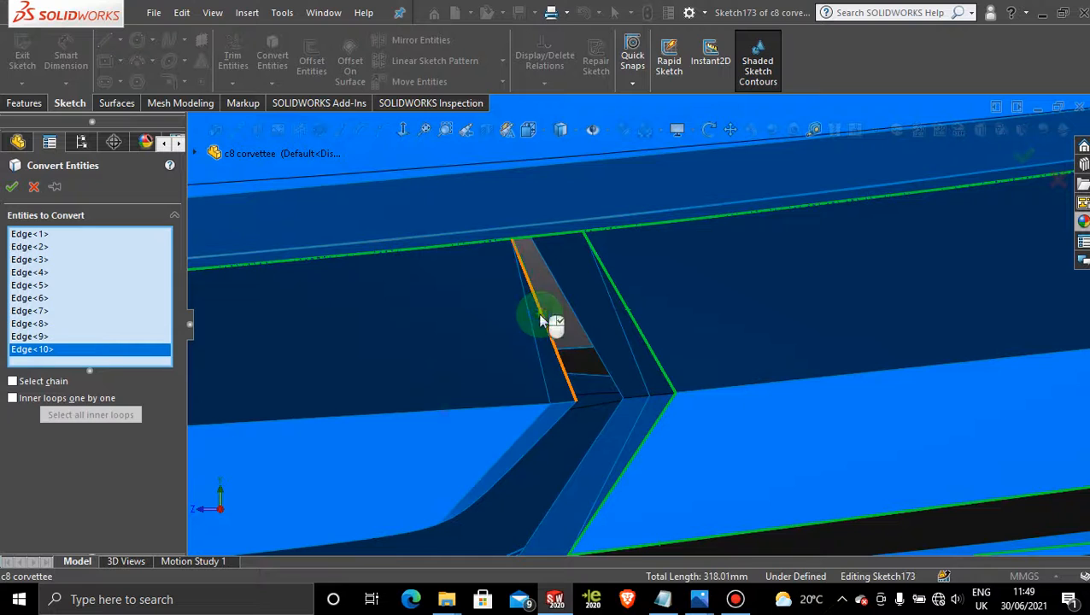
click(555, 425)
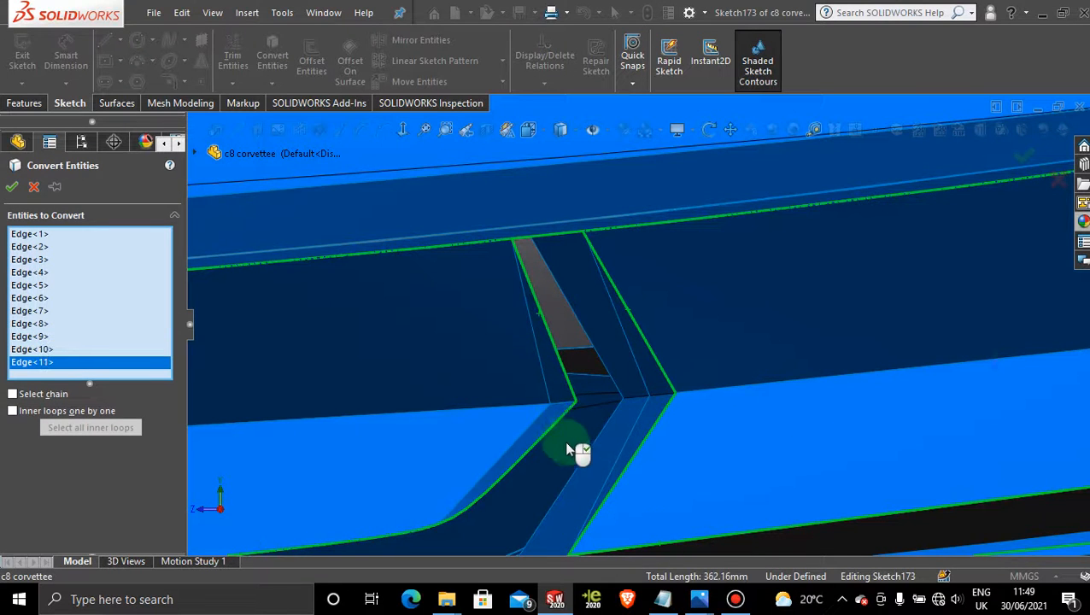
- Add the two slanted edges at the taillight's inner end and convert all picked edges into sketch lines
scroll(572, 443, up, 3)
scroll(538, 448, up, 2)
scroll(506, 401, down, 5)
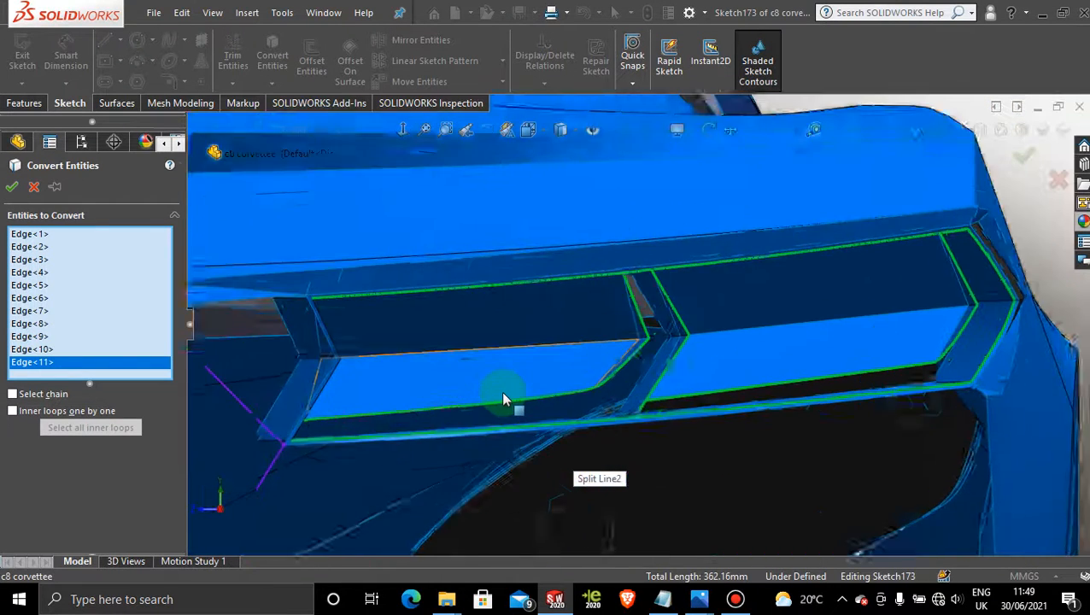
scroll(591, 413, up, 2)
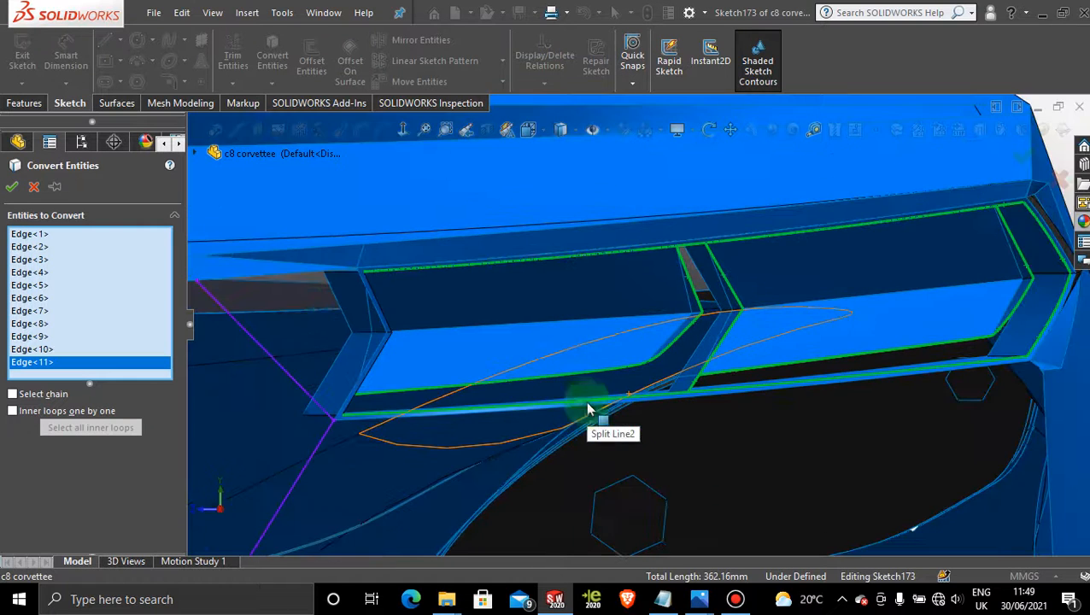
scroll(384, 363, down, 2)
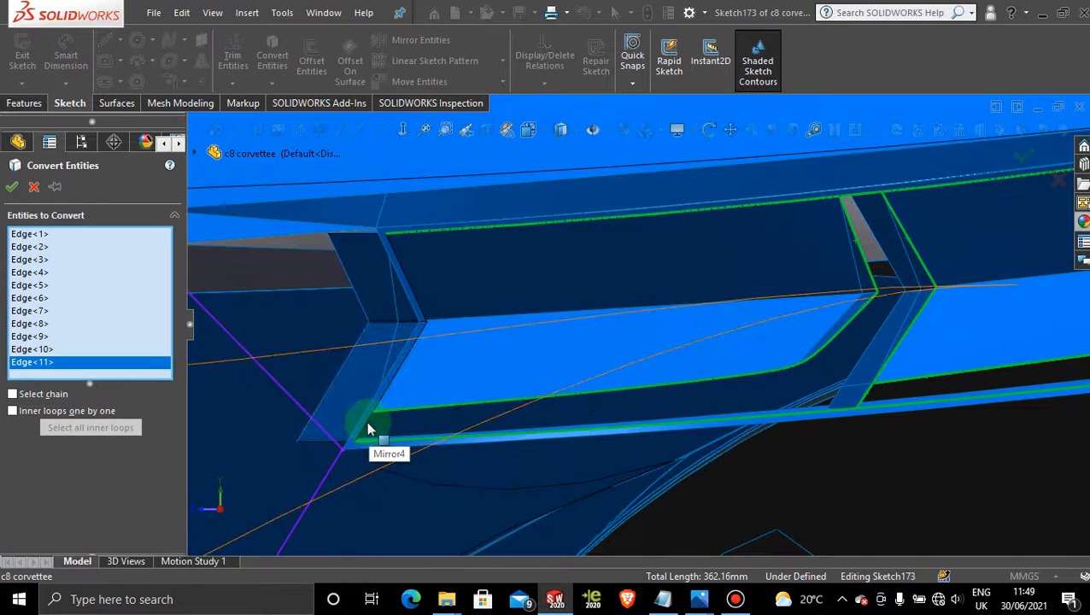
click(363, 431)
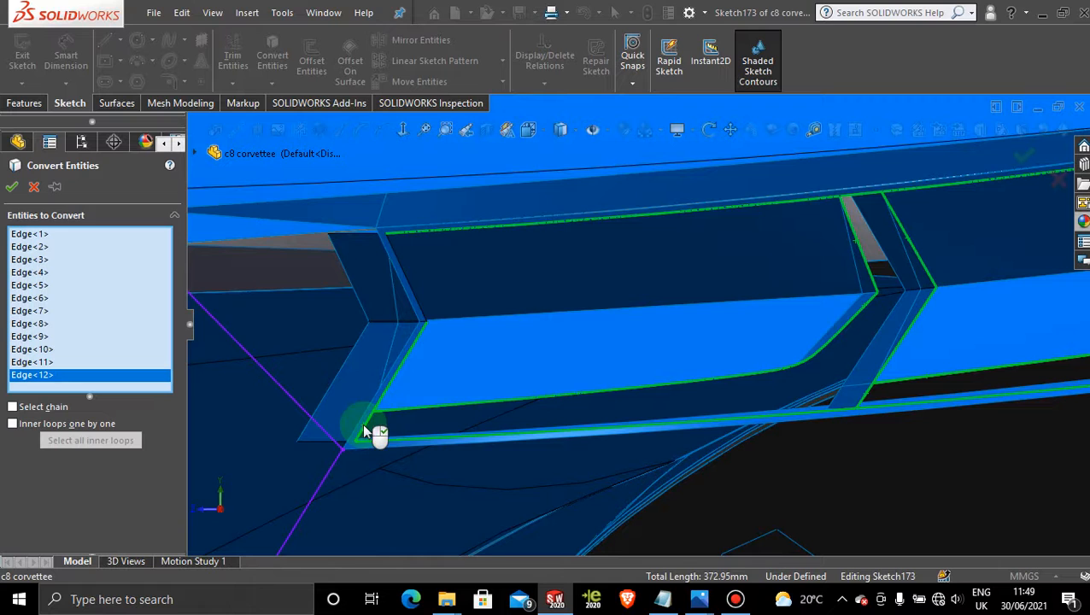
click(418, 309)
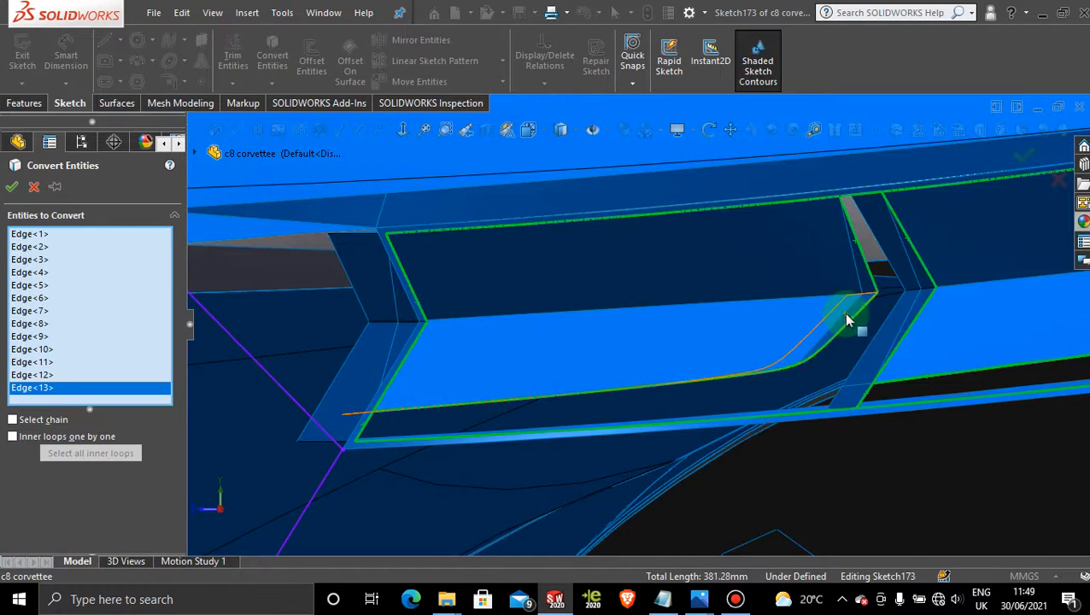
scroll(845, 321, up, 4)
scroll(846, 321, down, 3)
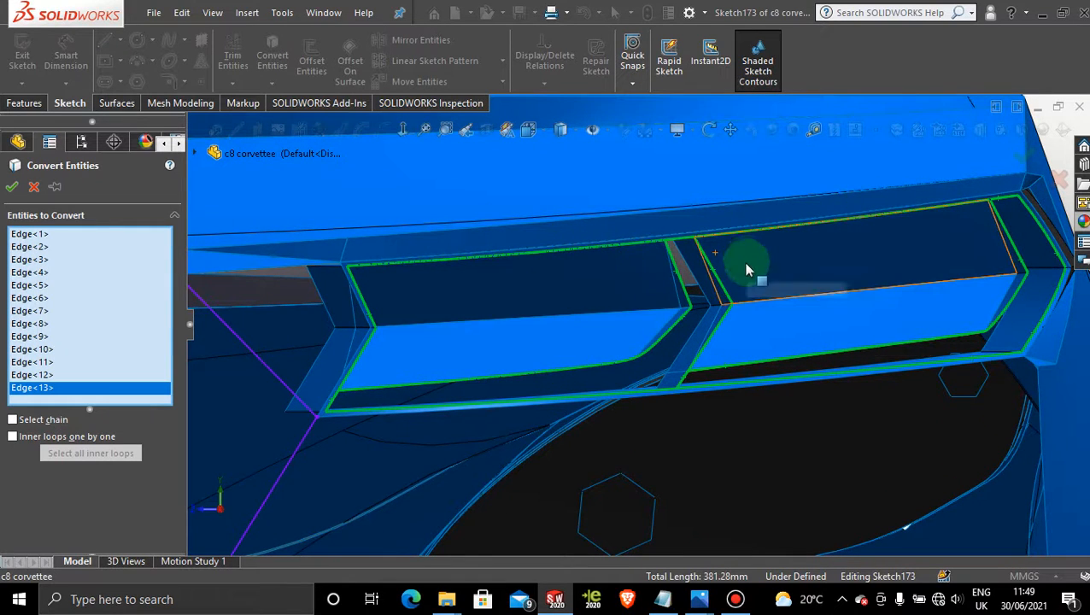
click(12, 187)
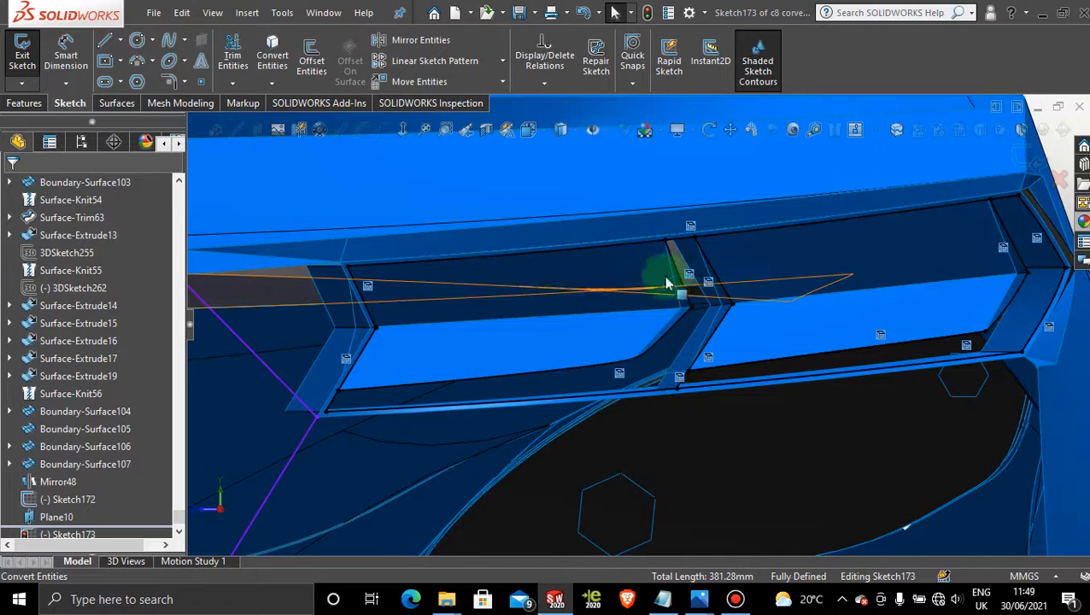
- Try to power-trim the upper outline and upper slanted end line of the inner taillight recess
click(232, 53)
mouse_move(493, 201)
mouse_down()
mouse_move(442, 287)
mouse_move(275, 341)
mouse_move(399, 290)
mouse_move(390, 287)
mouse_up()
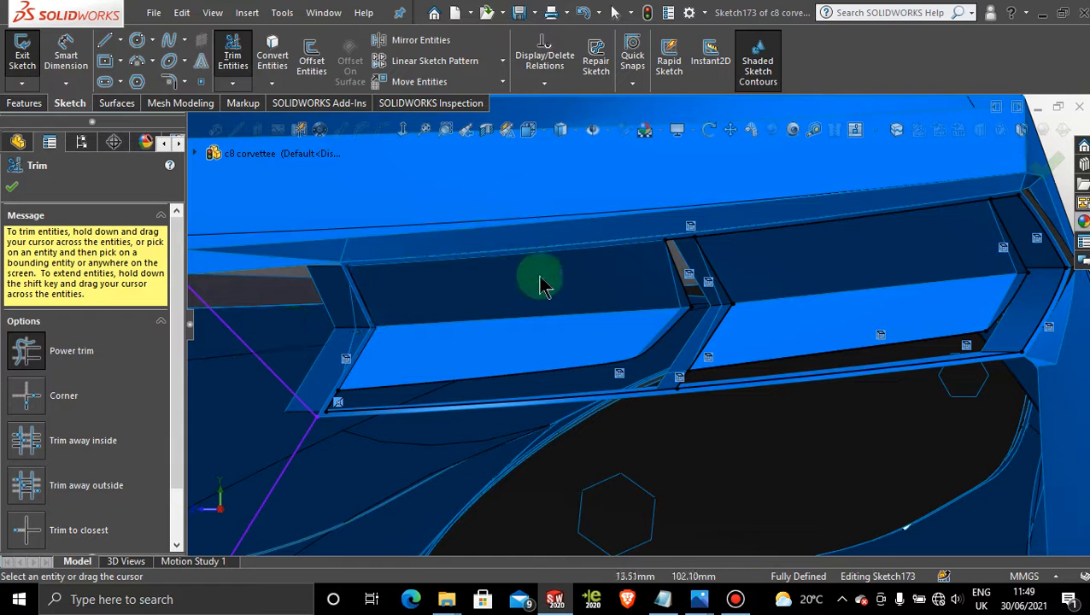
scroll(352, 406, down, 2)
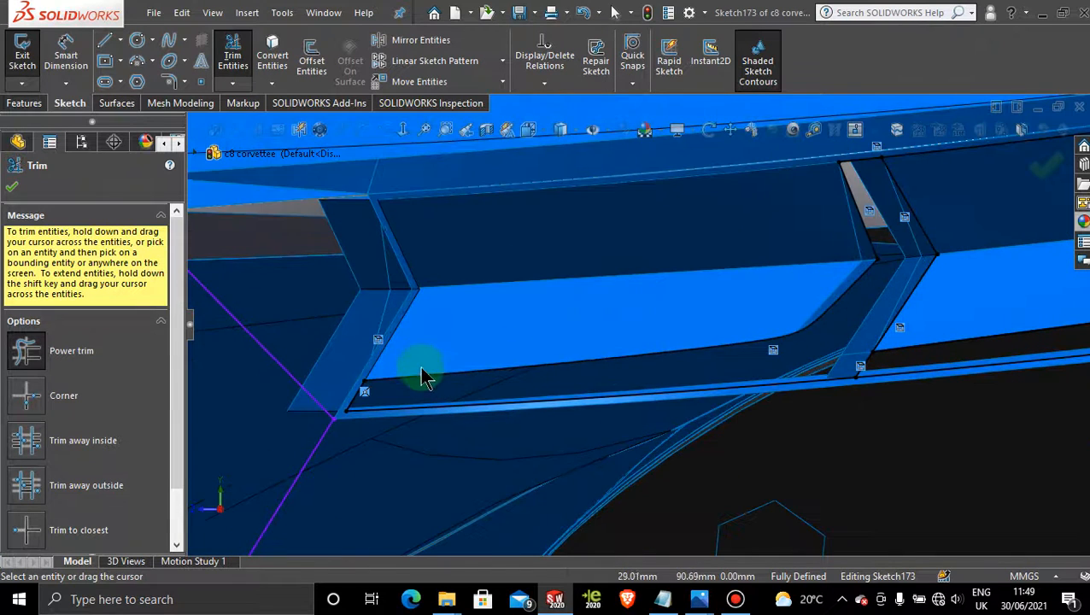
scroll(827, 394, up, 4)
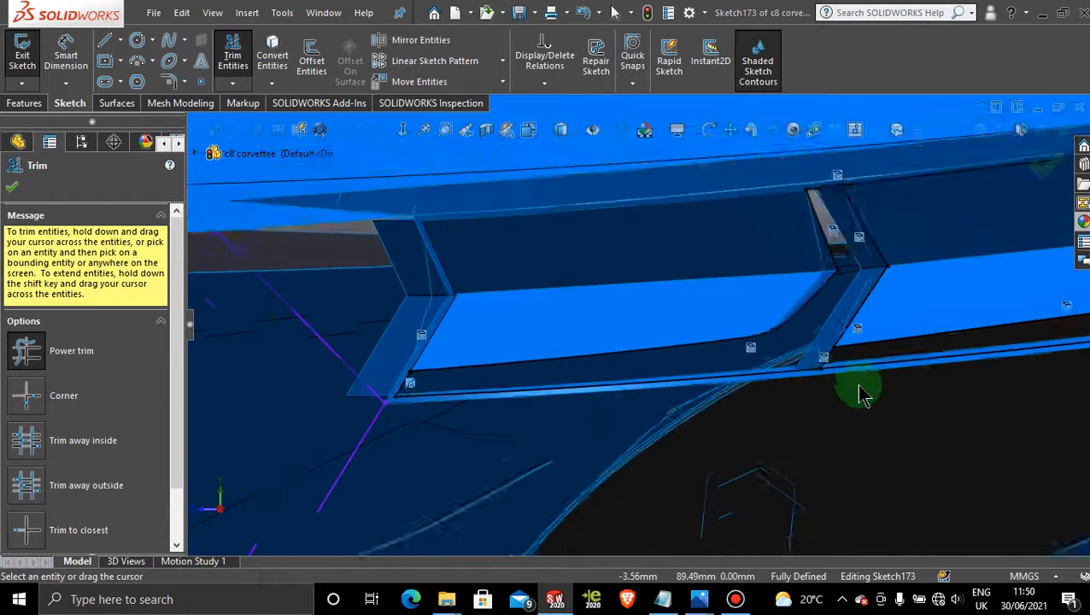
scroll(826, 301, down, 2)
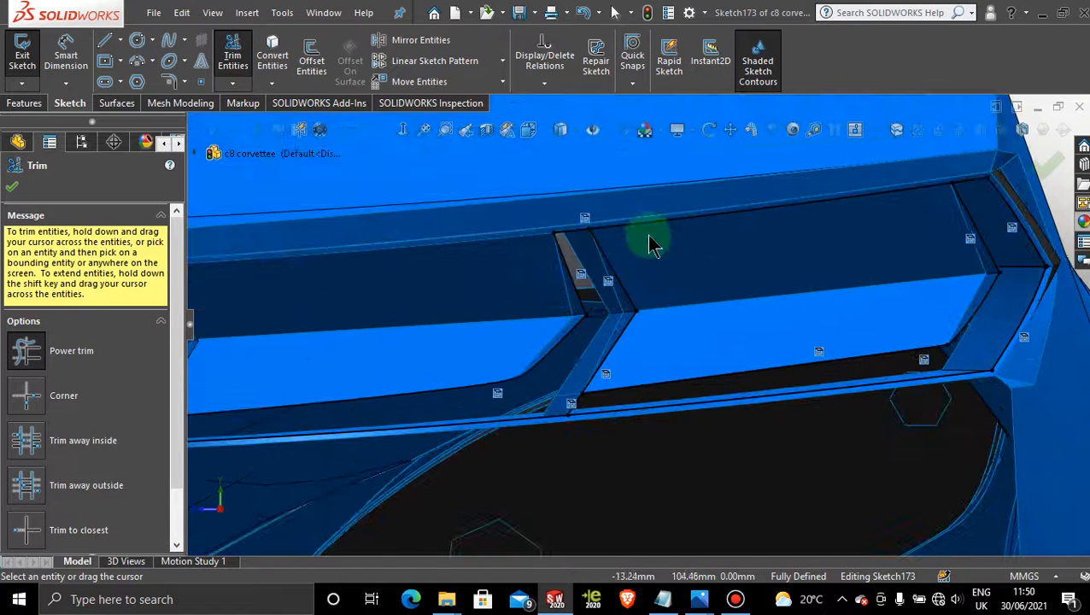
- Try to power-trim the outer recess's upper outline and the divider lines between the two recesses, then undo the trims
drag(693, 160, 736, 280)
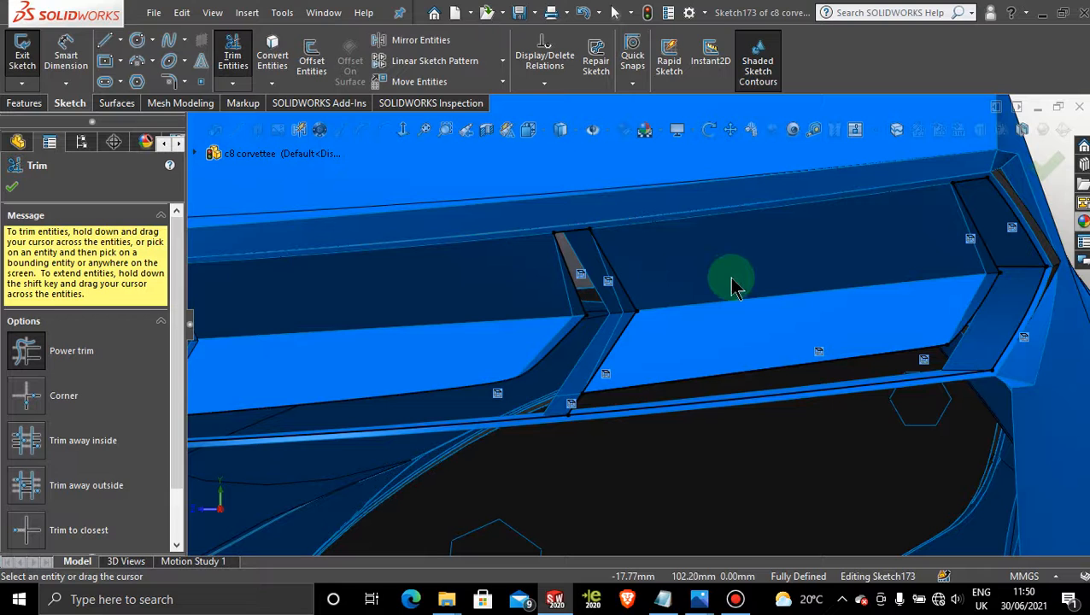
drag(735, 284, 728, 335)
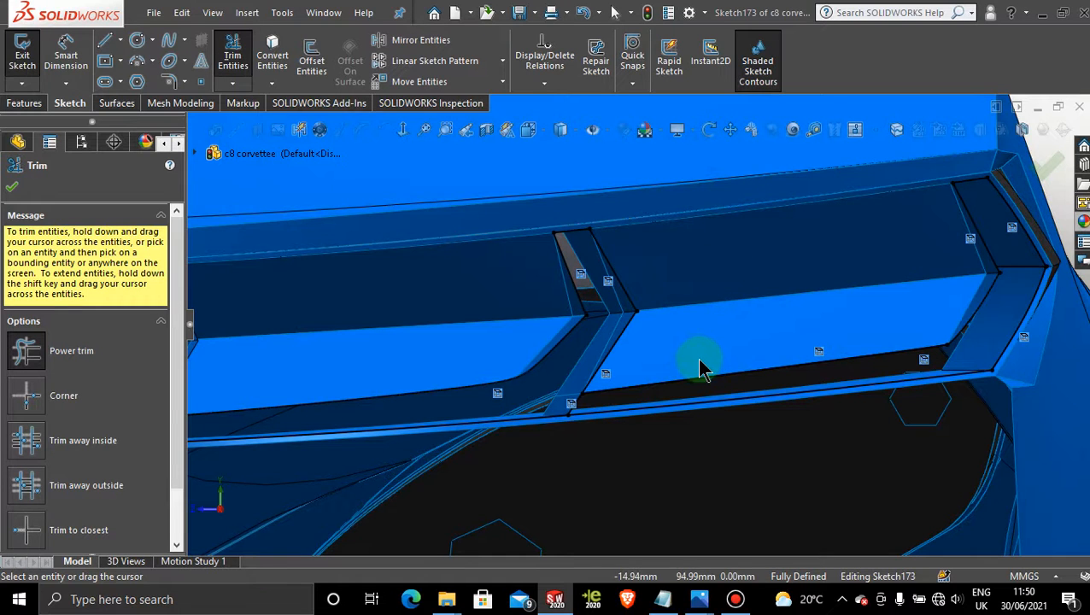
mouse_move(672, 255)
mouse_down()
mouse_move(610, 292)
mouse_move(639, 341)
mouse_move(644, 397)
mouse_move(579, 410)
mouse_move(623, 339)
mouse_move(554, 379)
mouse_up()
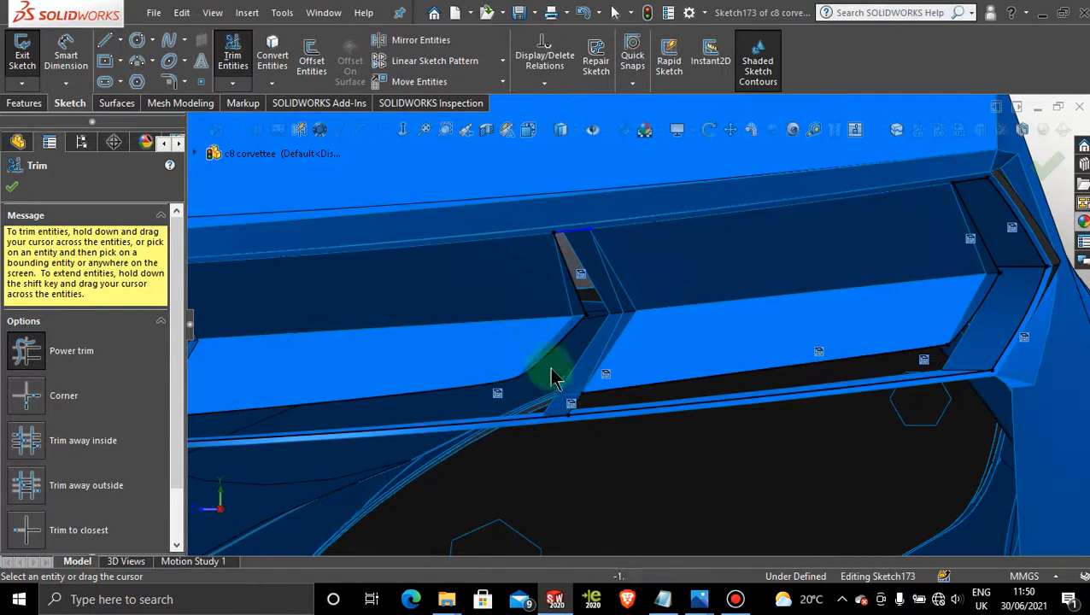
scroll(734, 356, up, 2)
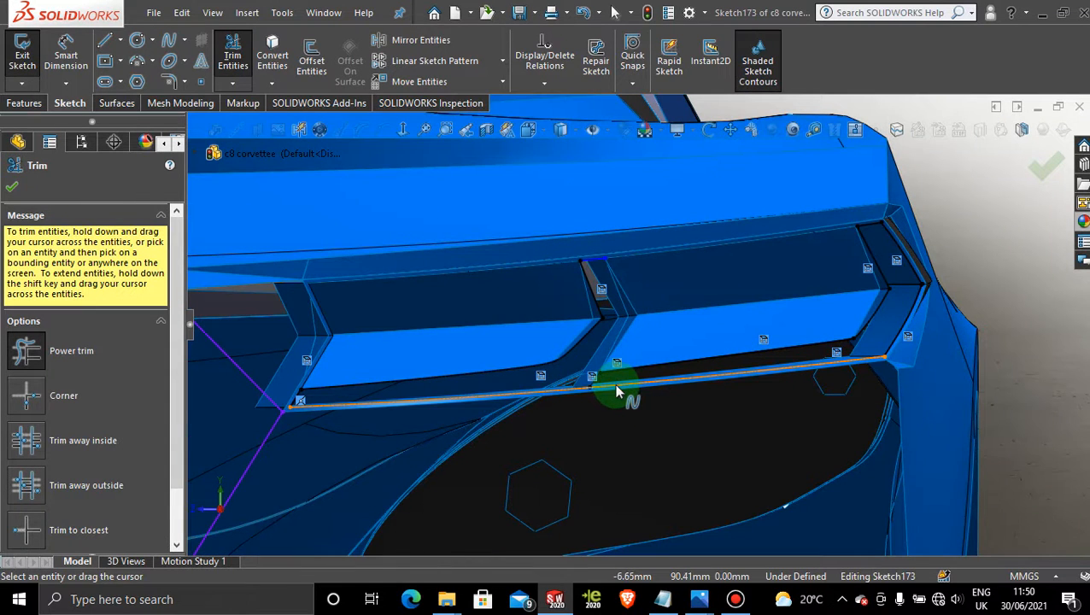
drag(619, 391, 674, 351)
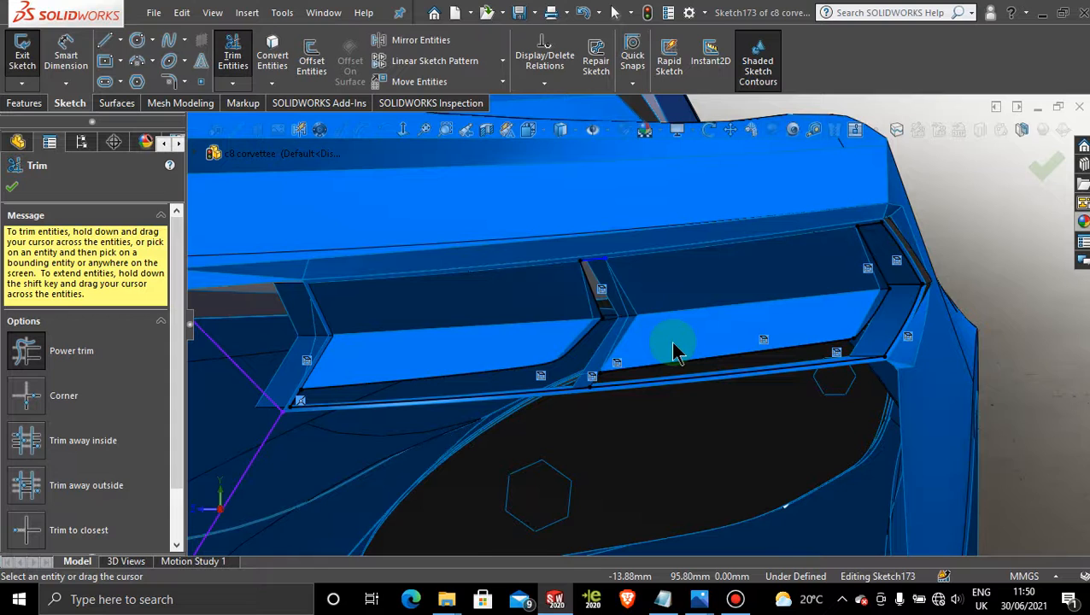
scroll(675, 352, down, 1)
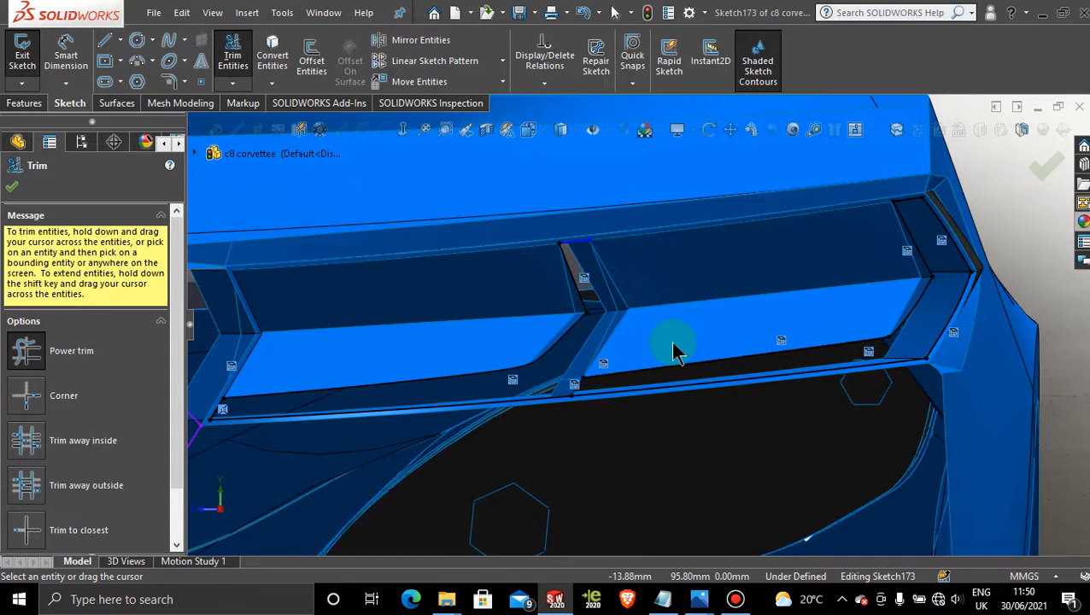
mouse_move(620, 336)
mouse_down()
mouse_move(511, 315)
mouse_move(528, 239)
mouse_up()
key(Escape)
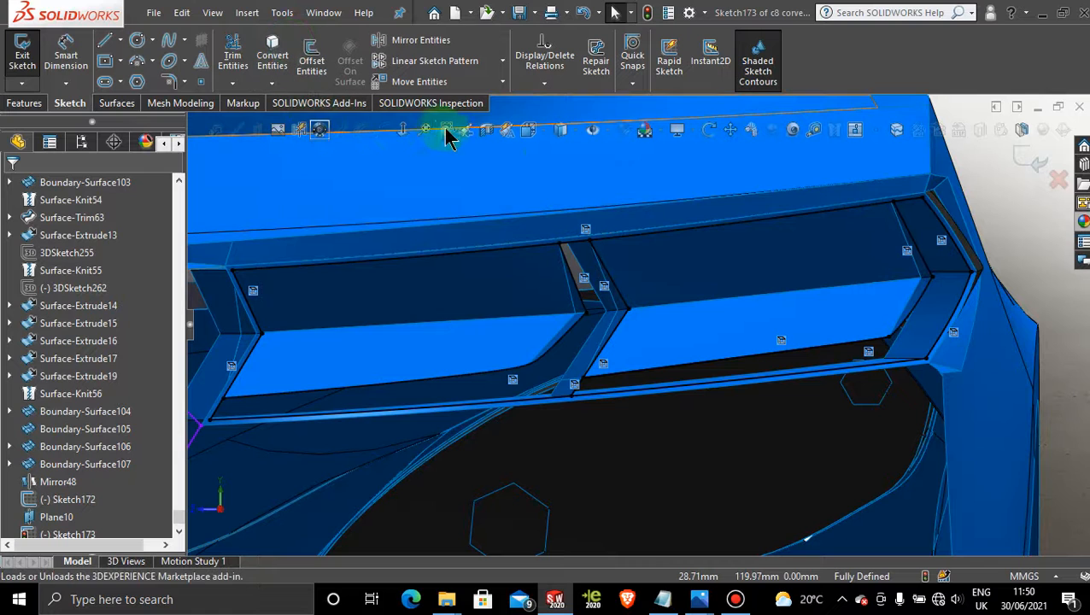
- Power-trim the recesses' upper outlines, the divider's upper lines and the inner recess's end lines down to its lower inner corner
click(229, 56)
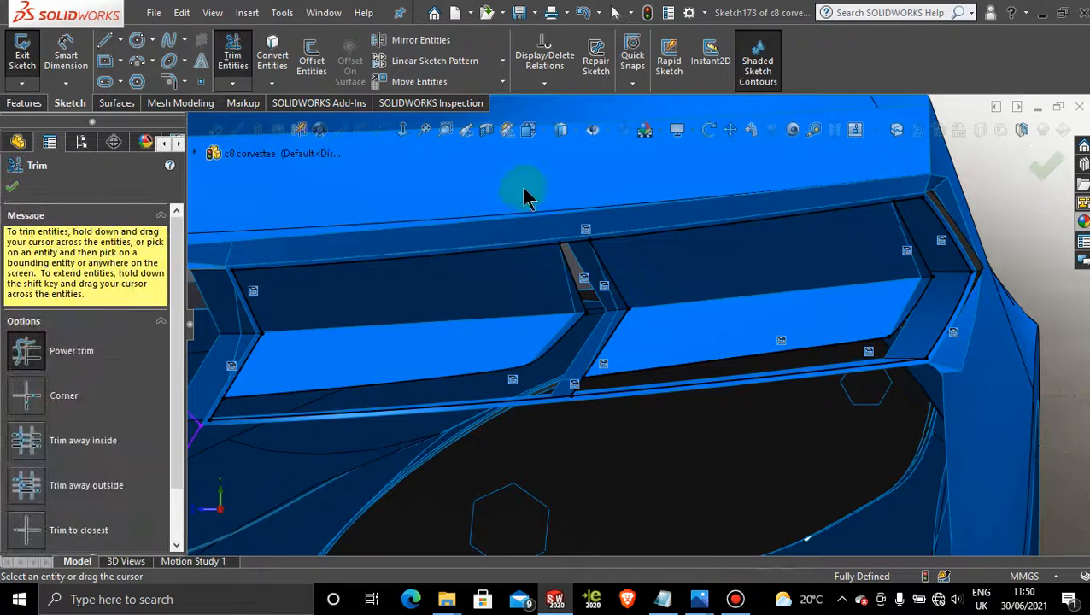
mouse_move(524, 196)
mouse_down()
mouse_move(476, 358)
mouse_move(574, 296)
mouse_move(564, 237)
mouse_move(646, 277)
mouse_move(709, 189)
mouse_move(646, 343)
mouse_move(555, 346)
mouse_up()
mouse_move(331, 304)
mouse_down()
mouse_move(233, 317)
mouse_move(262, 431)
mouse_move(218, 395)
mouse_move(241, 434)
mouse_move(218, 408)
mouse_up()
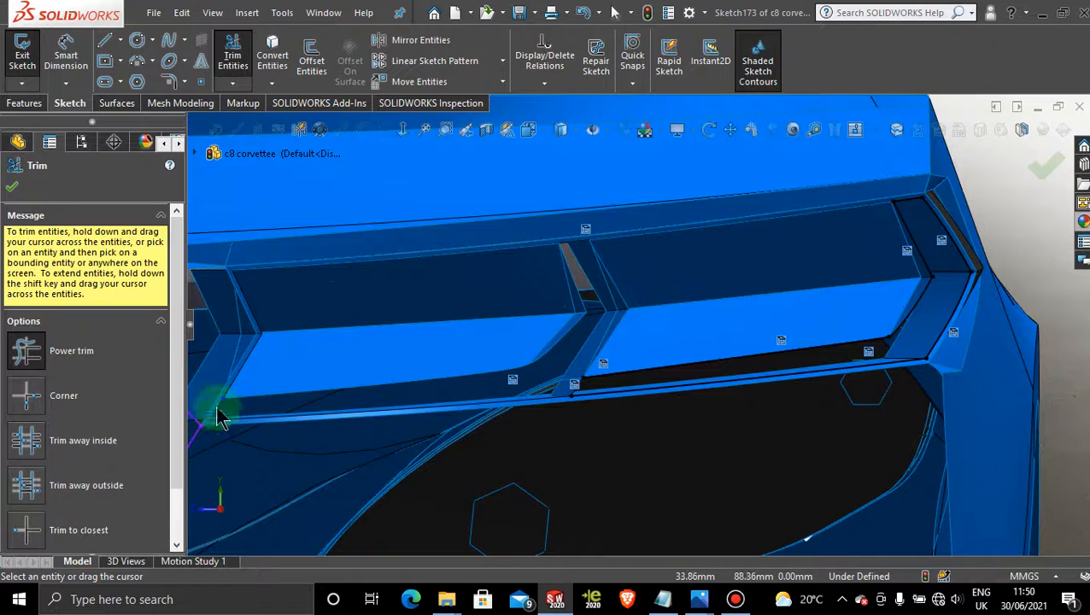
scroll(275, 421, down, 4)
scroll(299, 389, down, 2)
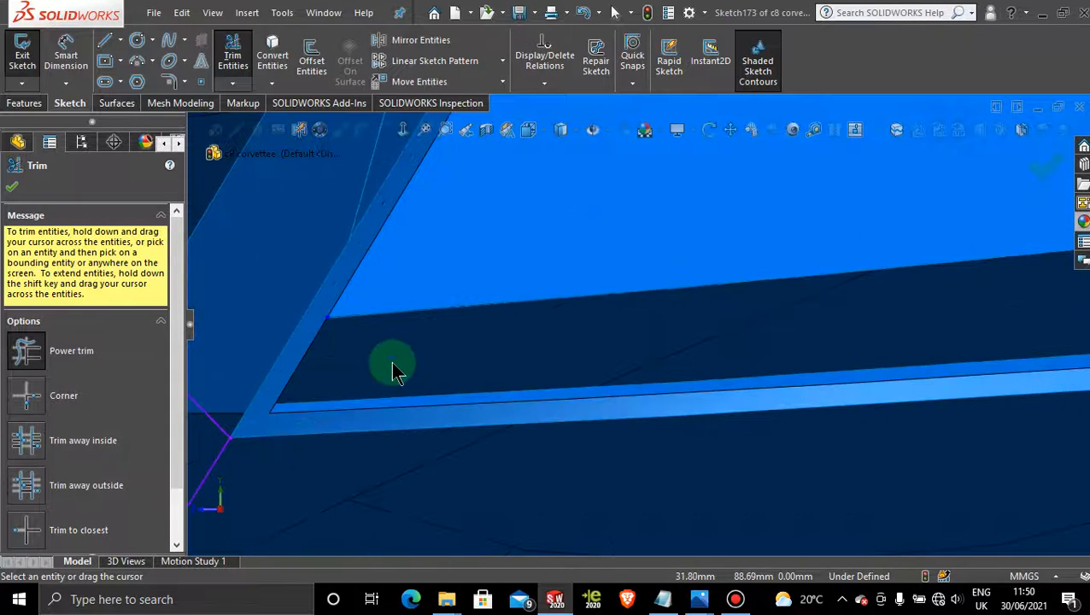
scroll(461, 363, down, 2)
scroll(457, 355, down, 2)
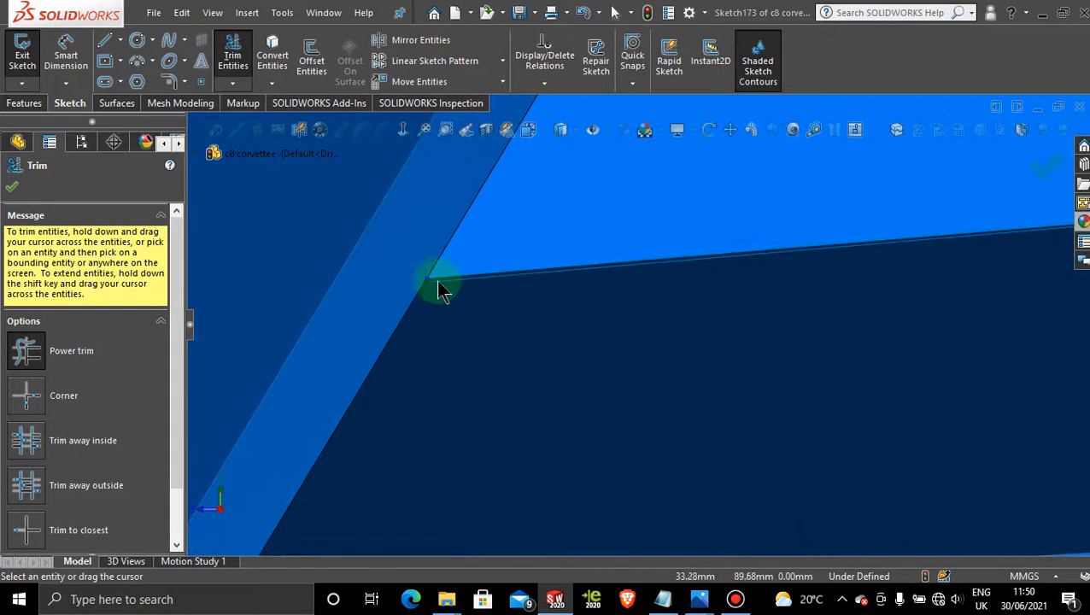
mouse_move(465, 271)
mouse_down()
mouse_move(445, 273)
mouse_move(464, 241)
mouse_up()
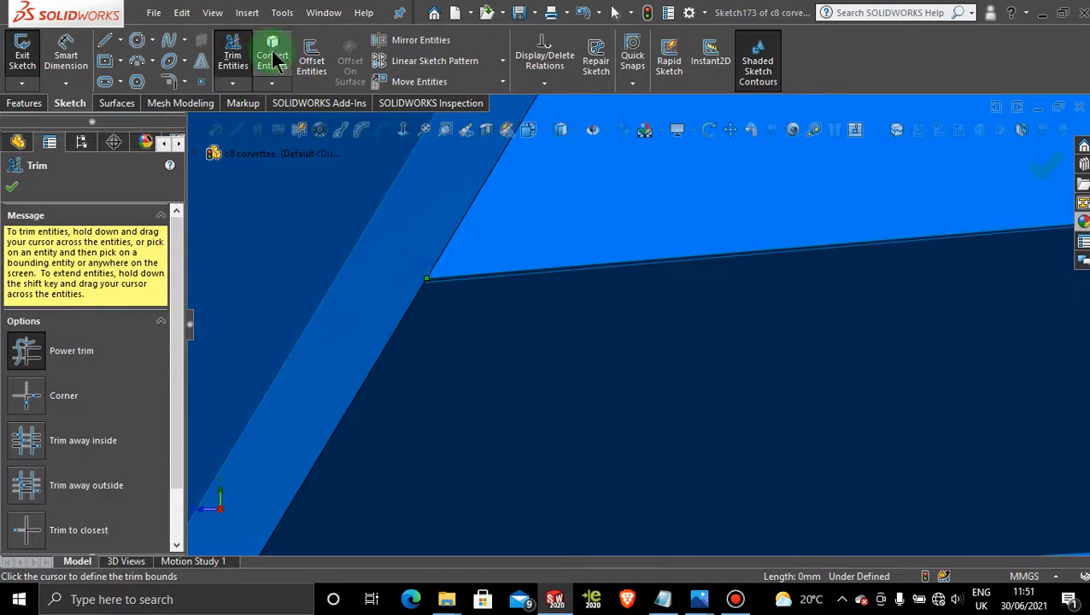
- Draw a short line closing the gap in the outline at the outer recess's outermost corner, and exit the sketch
scroll(718, 292, up, 3)
scroll(699, 299, up, 11)
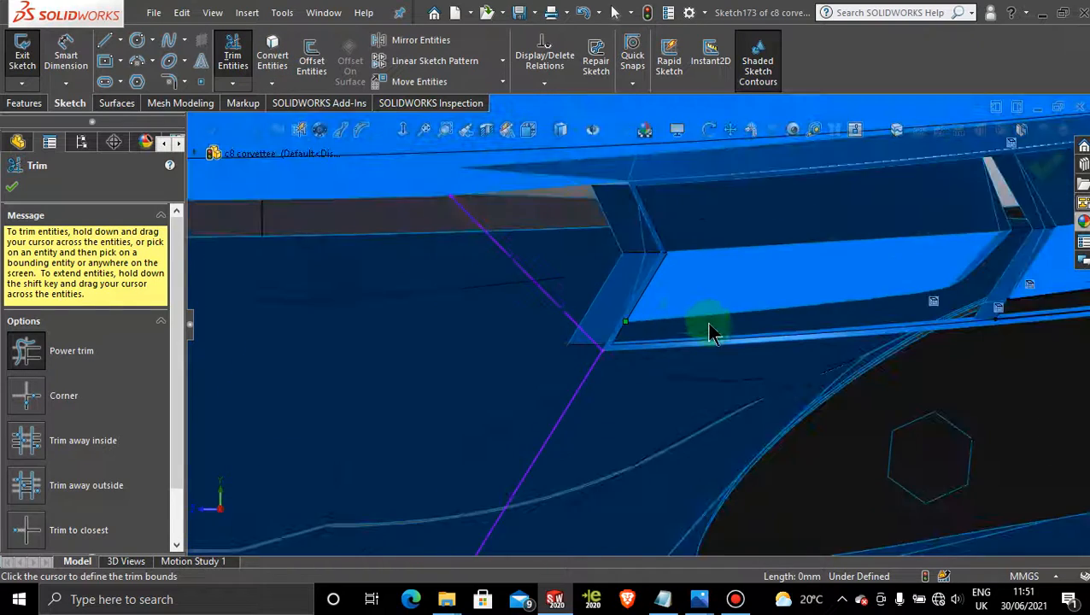
scroll(914, 277, down, 3)
scroll(914, 312, up, 3)
scroll(890, 304, down, 7)
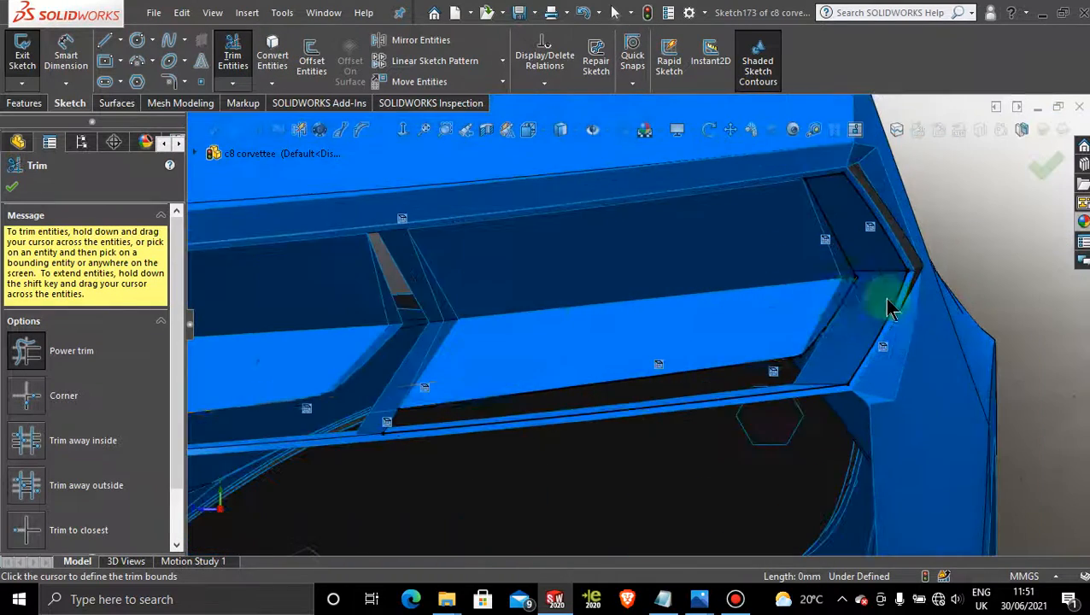
scroll(732, 303, up, 3)
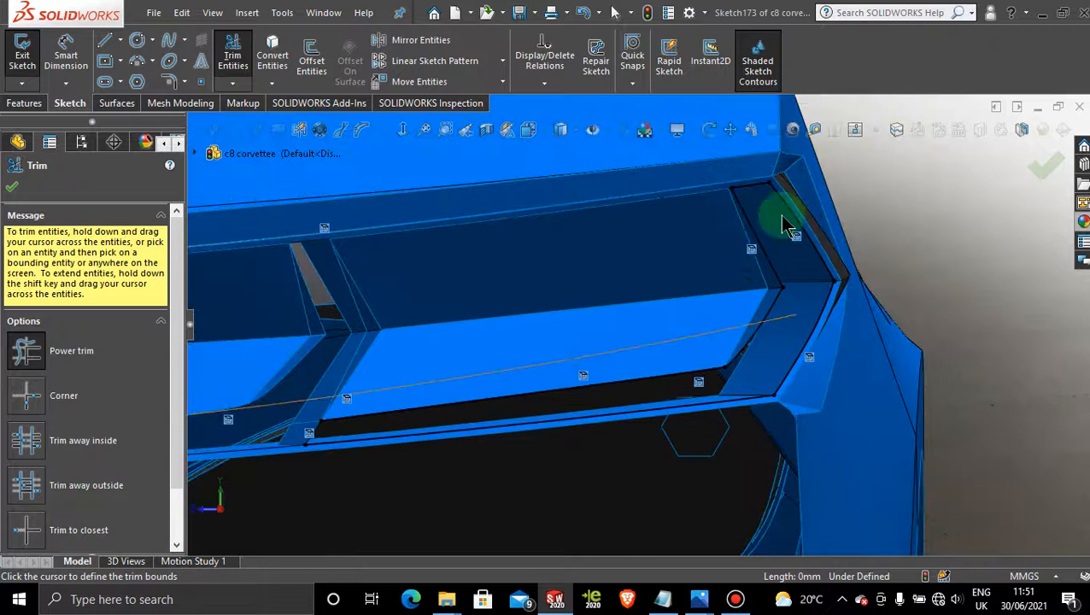
scroll(850, 354, down, 8)
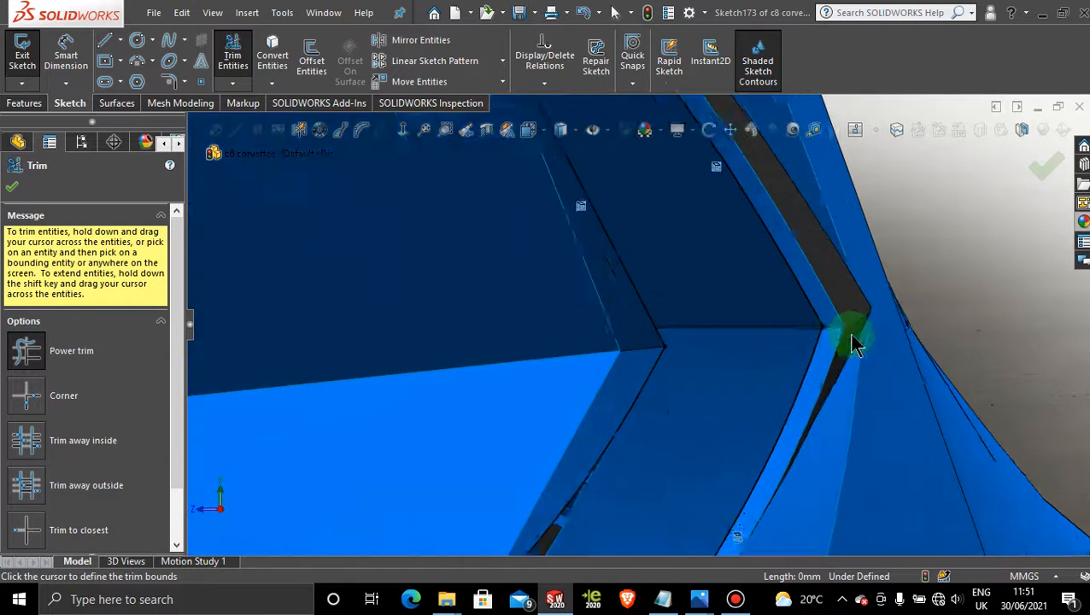
scroll(833, 303, down, 5)
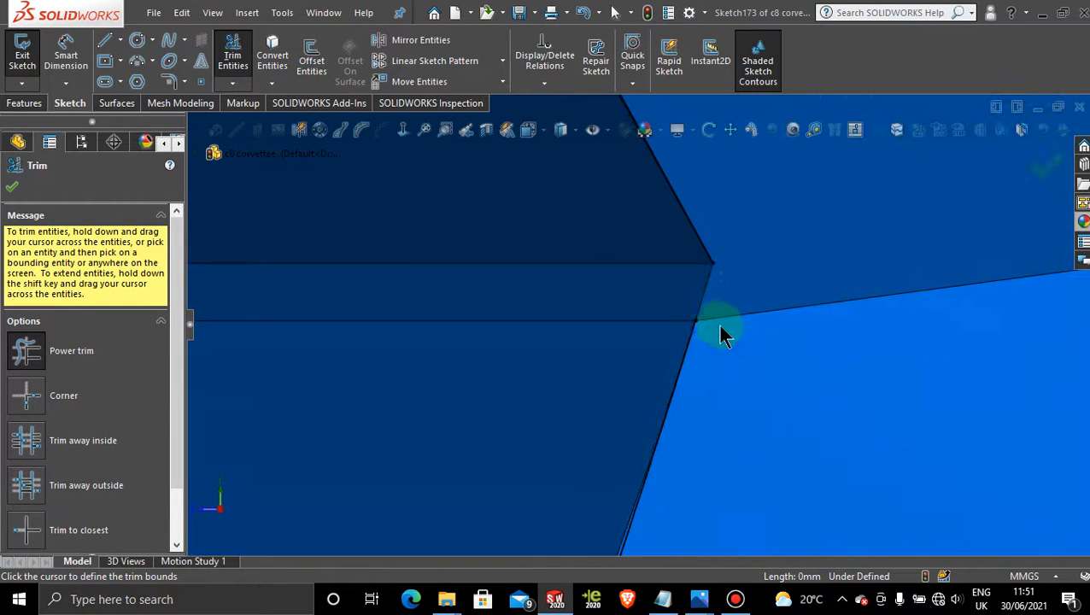
click(104, 40)
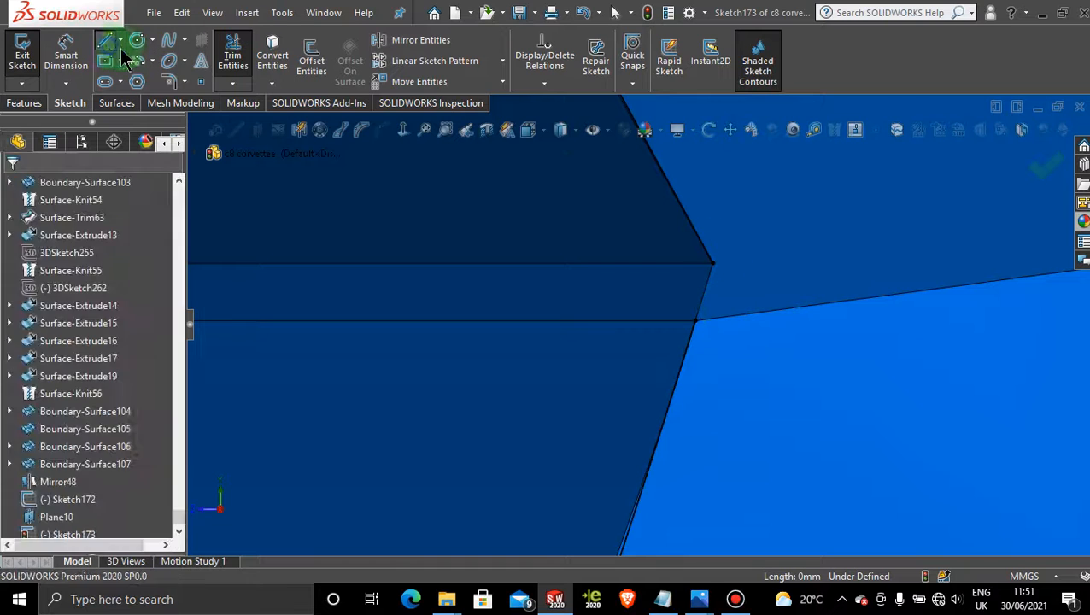
click(712, 265)
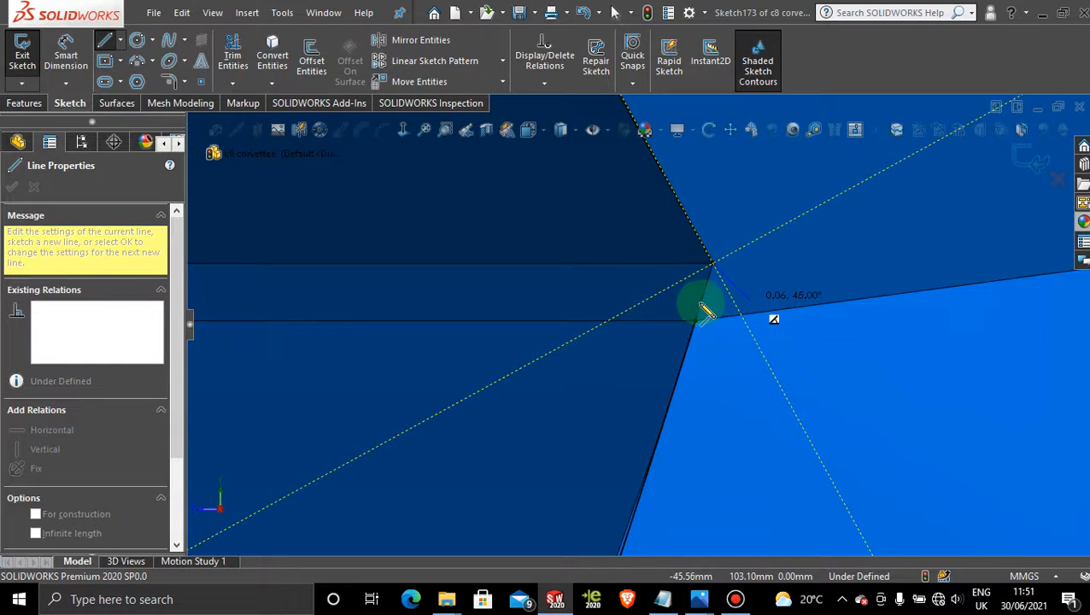
double_click(696, 321)
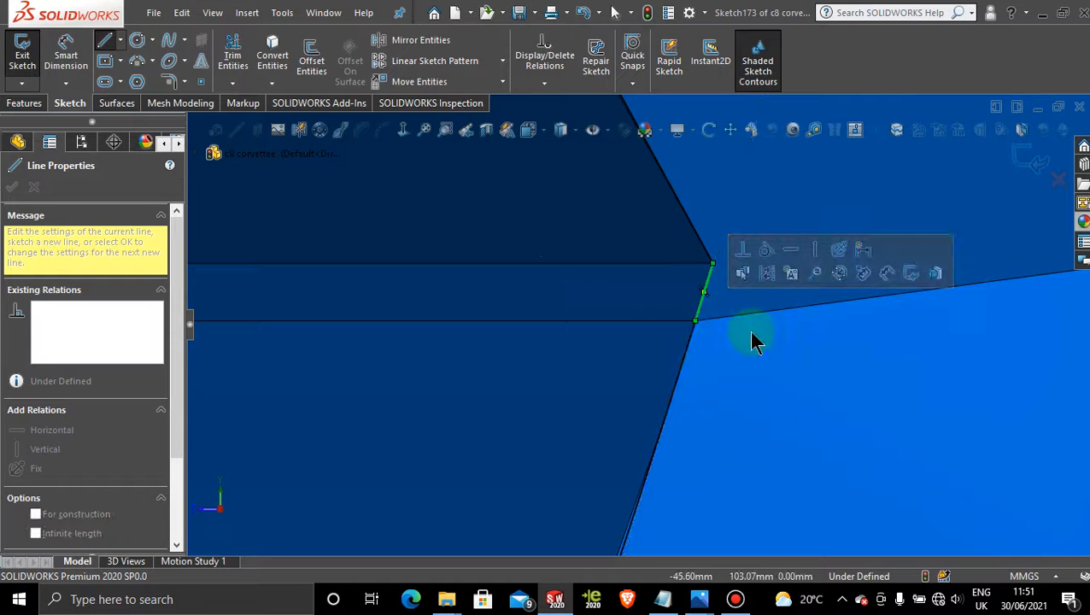
mouse_move(755, 341)
middle_down()
mouse_move(606, 310)
mouse_move(530, 377)
mouse_move(559, 414)
mouse_move(548, 396)
mouse_move(623, 287)
mouse_move(596, 321)
mouse_move(623, 321)
mouse_move(636, 267)
mouse_move(651, 267)
mouse_move(657, 284)
middle_up()
mouse_move(602, 190)
middle_down()
mouse_move(586, 204)
mouse_move(597, 261)
mouse_move(669, 319)
mouse_move(654, 346)
mouse_move(645, 431)
mouse_move(672, 439)
mouse_move(554, 402)
middle_up()
scroll(524, 416, down, 4)
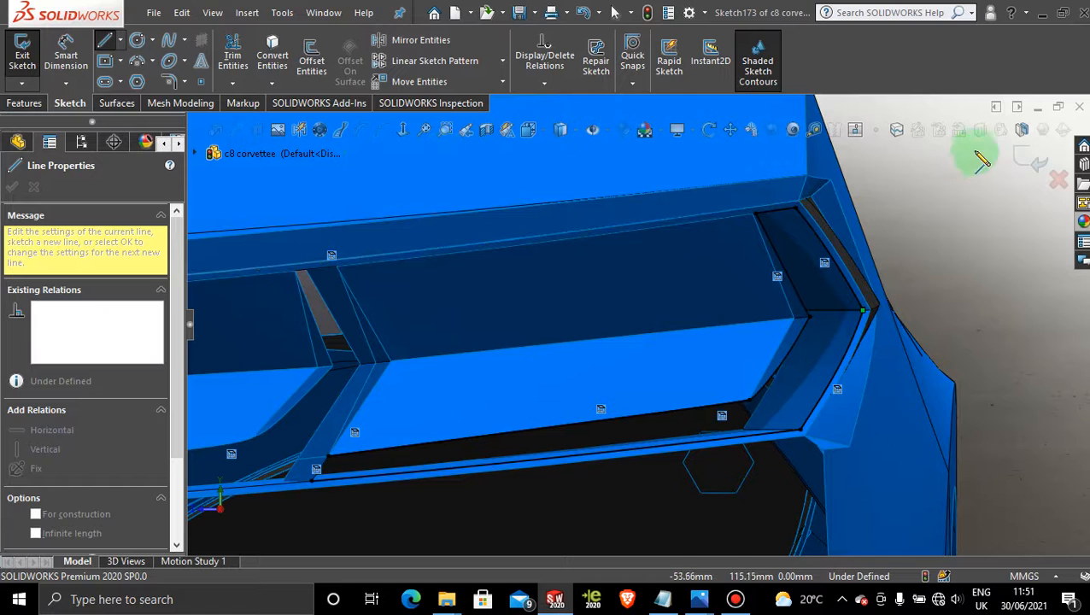
click(1029, 161)
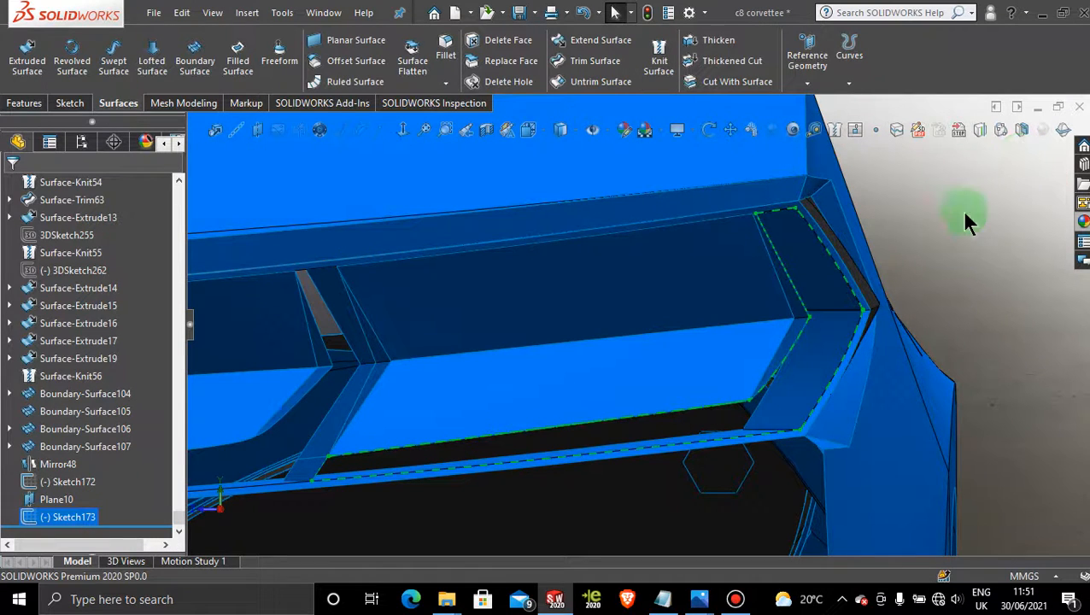
click(917, 211)
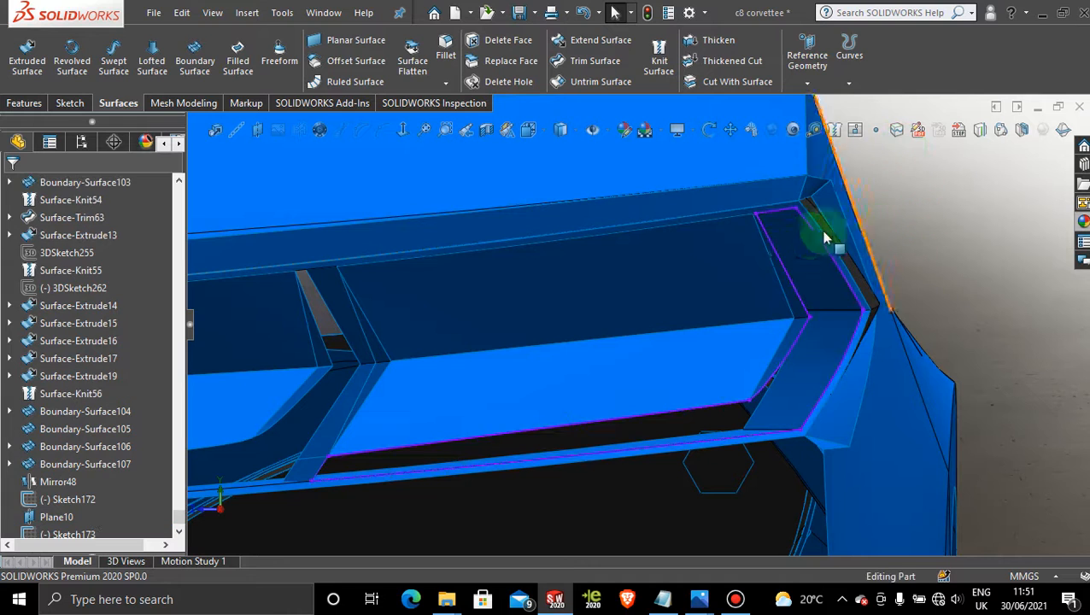
- Reopen Sketch173 and offset the closed outline of the outer recess's border strip inward by 0.30 mm using Reverse
click(182, 527)
right_click(81, 517)
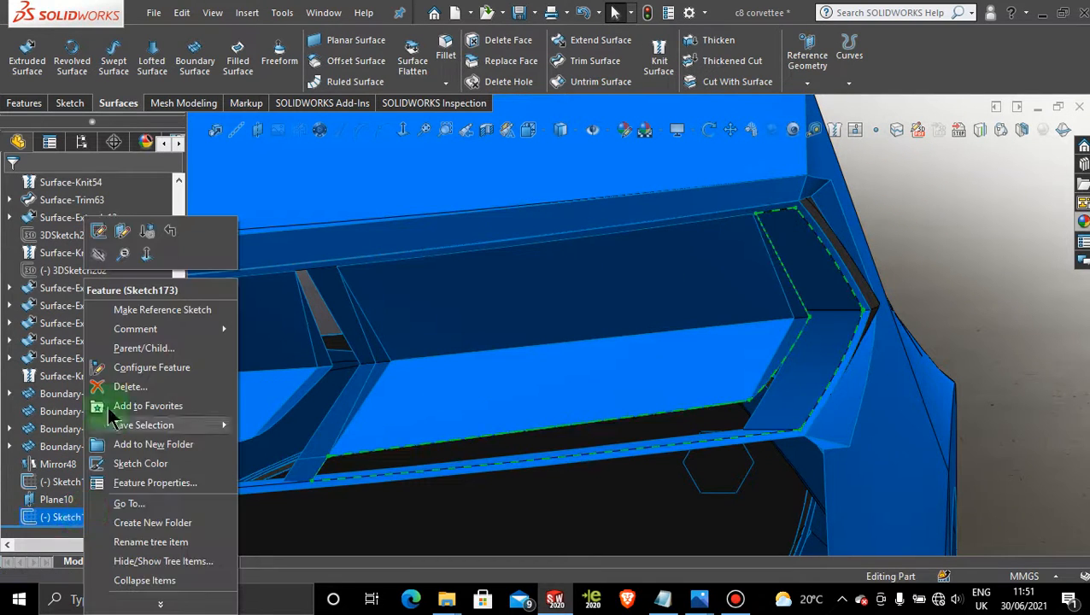
click(100, 232)
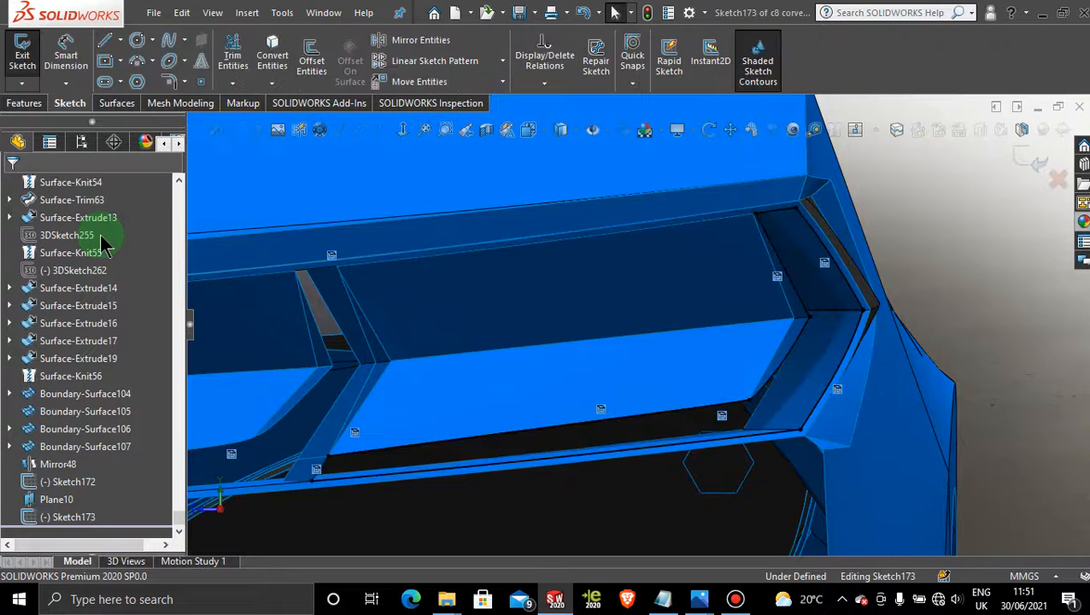
click(311, 60)
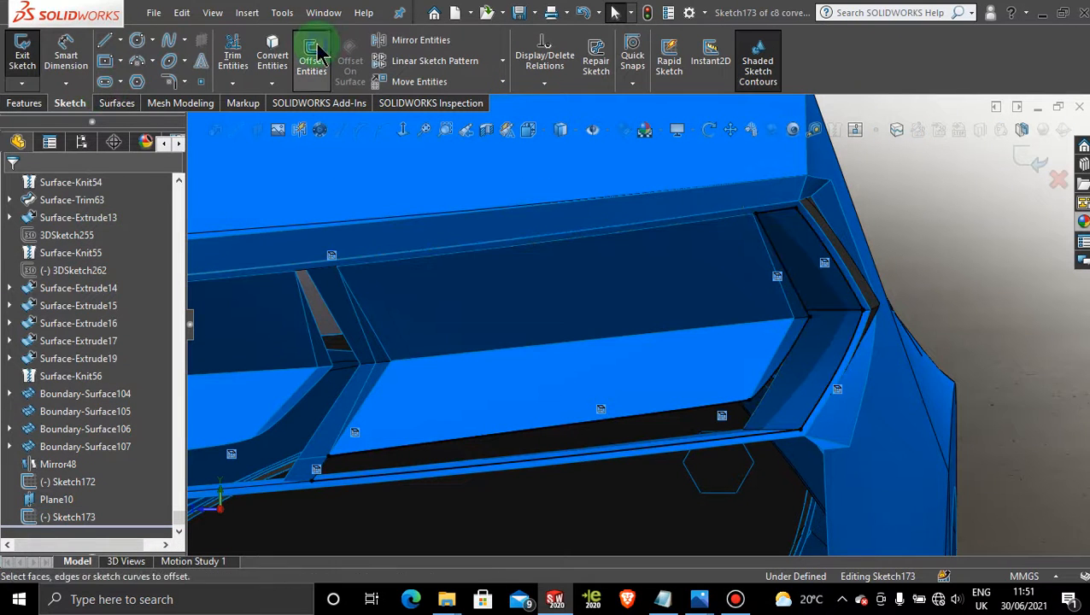
click(813, 230)
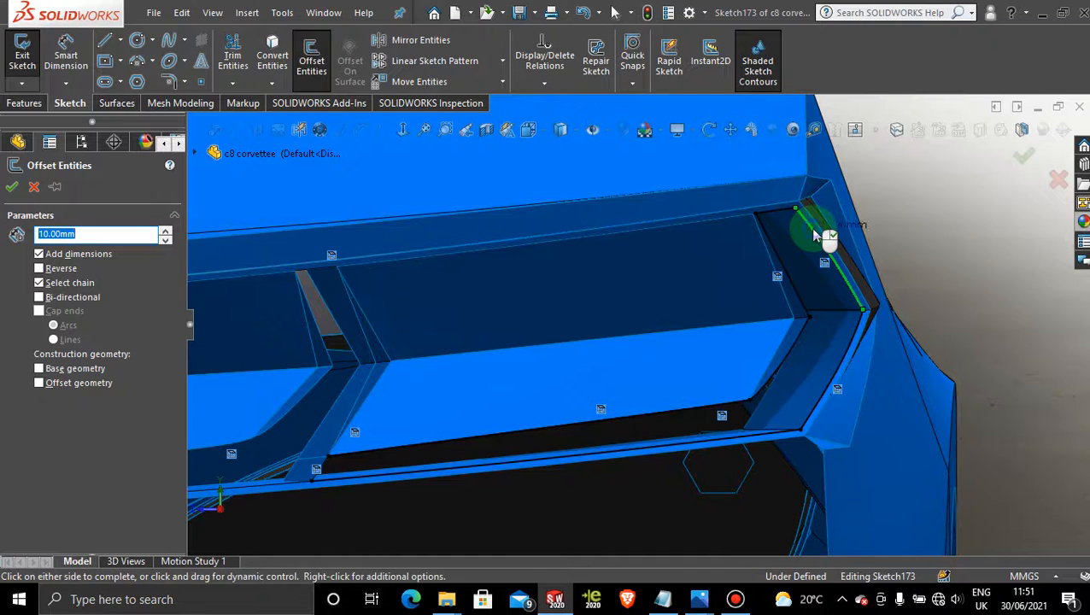
click(38, 269)
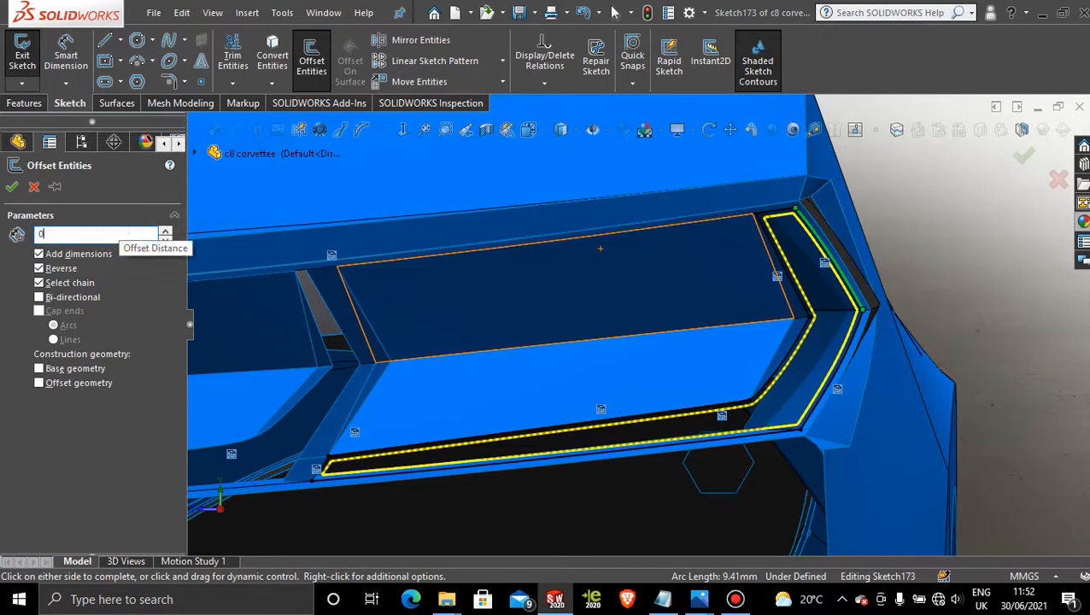
key(Return)
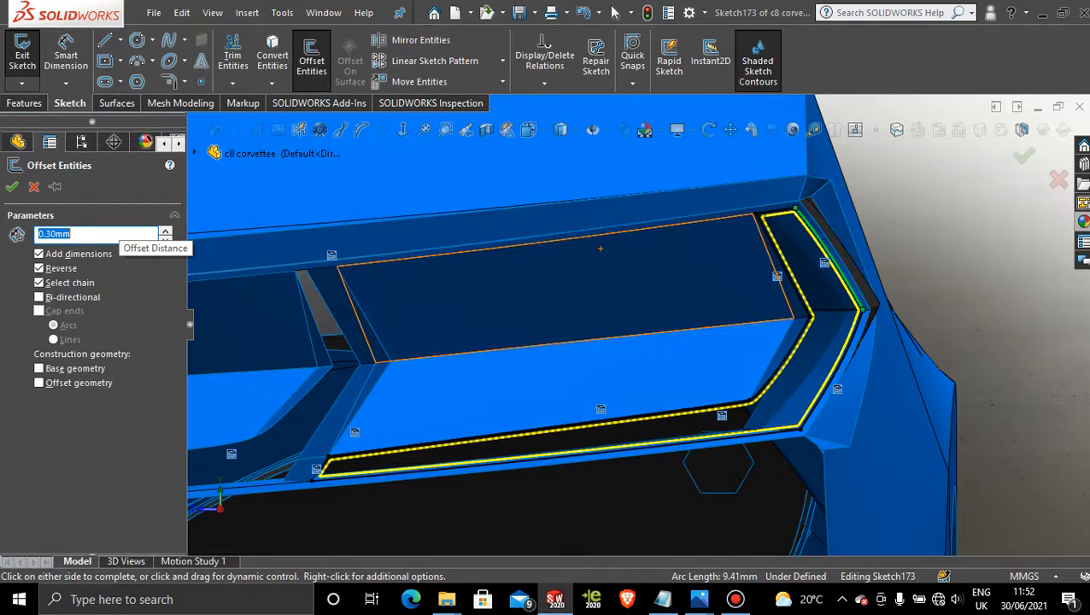
click(118, 231)
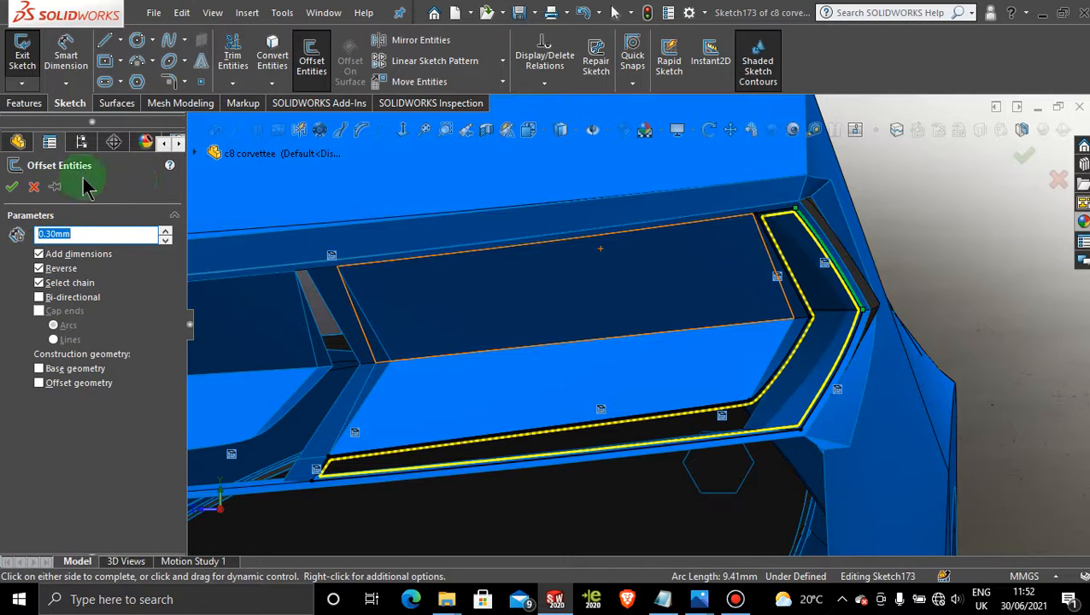
click(10, 190)
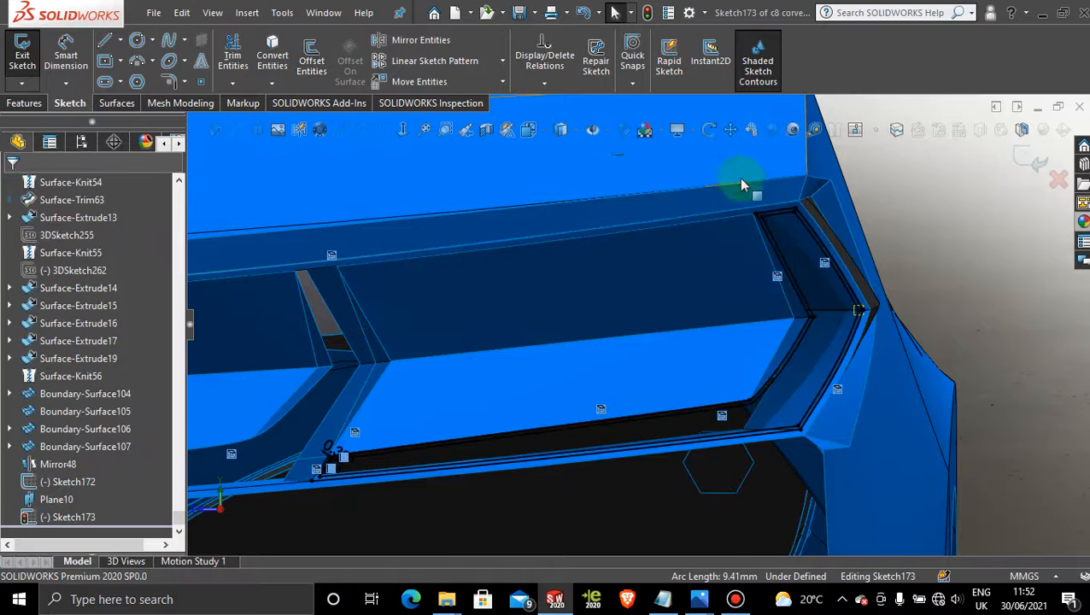
- Power-trim the original lines around the upper end of the border strip, outside the offset outline
scroll(765, 232, down, 8)
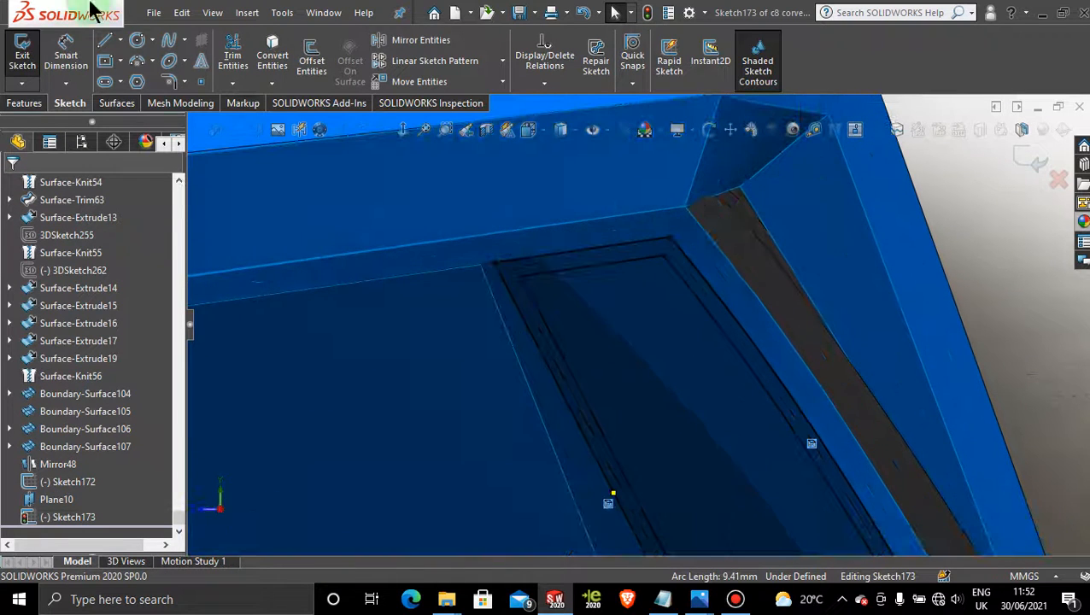
click(232, 56)
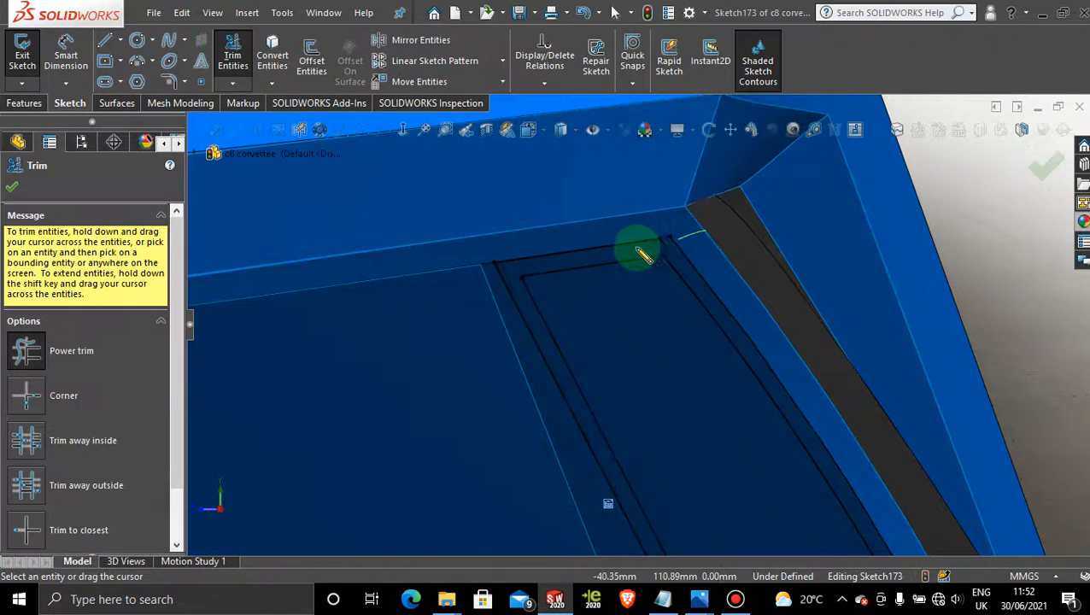
mouse_move(643, 254)
mouse_down()
mouse_move(567, 244)
mouse_move(484, 287)
mouse_up()
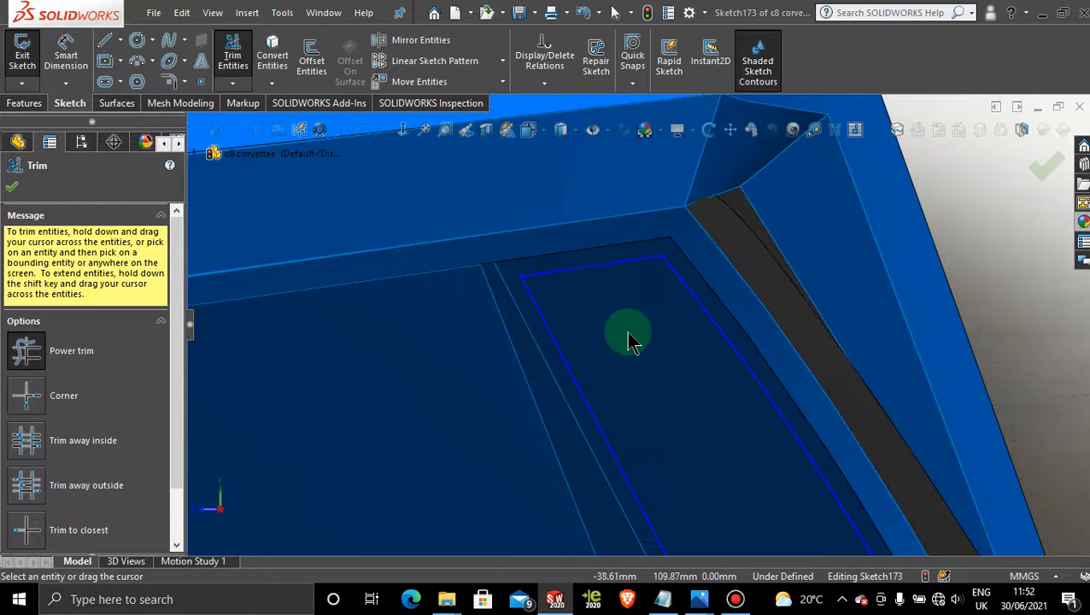
- Power-trim the original lower outer edge curve and the short connecting line at the strip's outermost corner
scroll(657, 367, up, 6)
scroll(735, 517, down, 6)
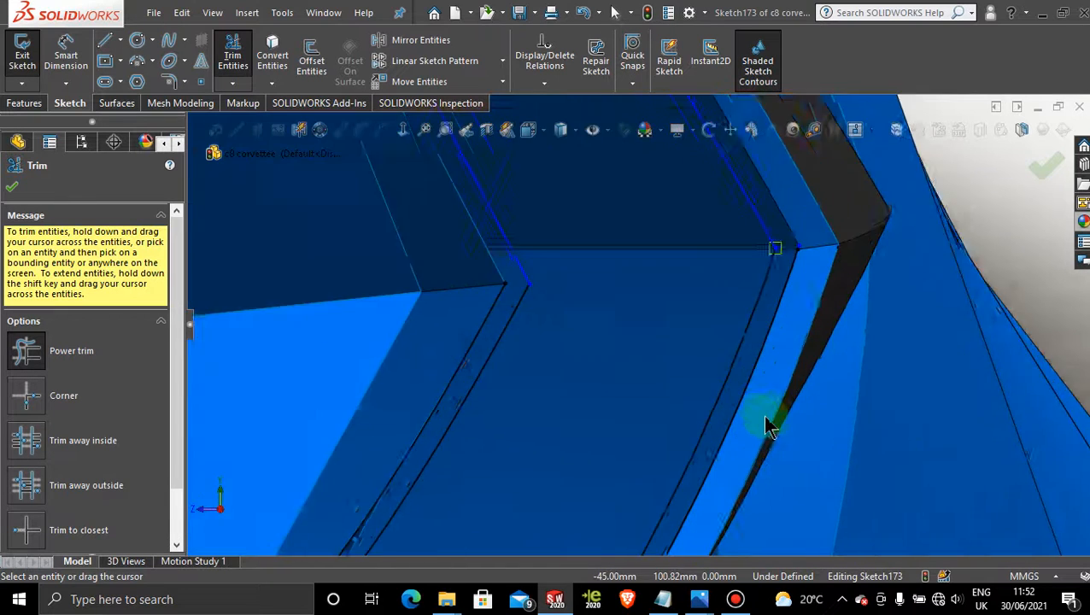
scroll(766, 427, down, 2)
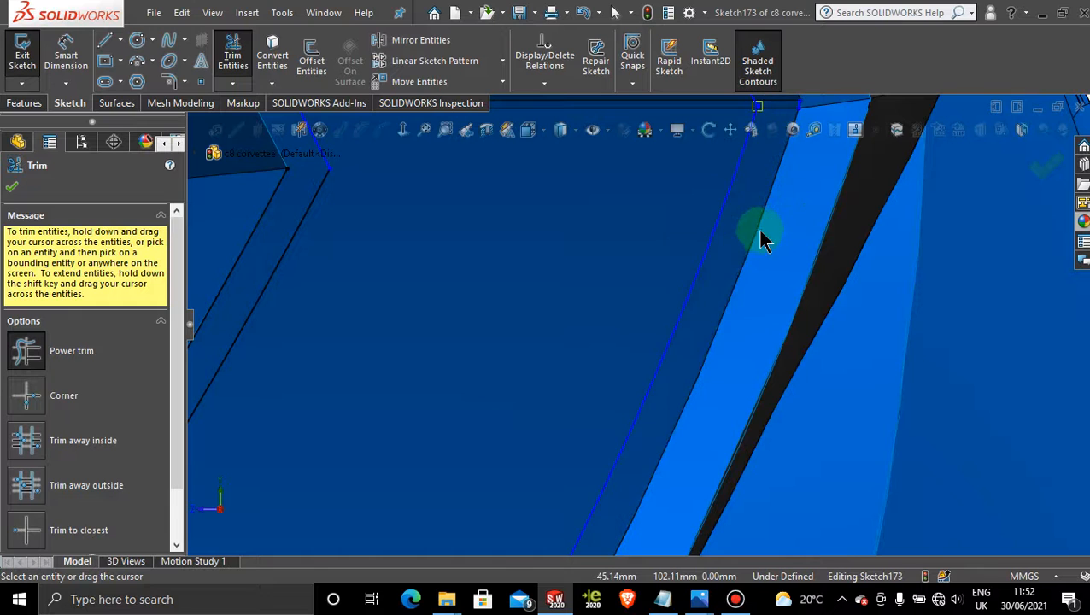
scroll(757, 227, up, 2)
scroll(693, 290, down, 4)
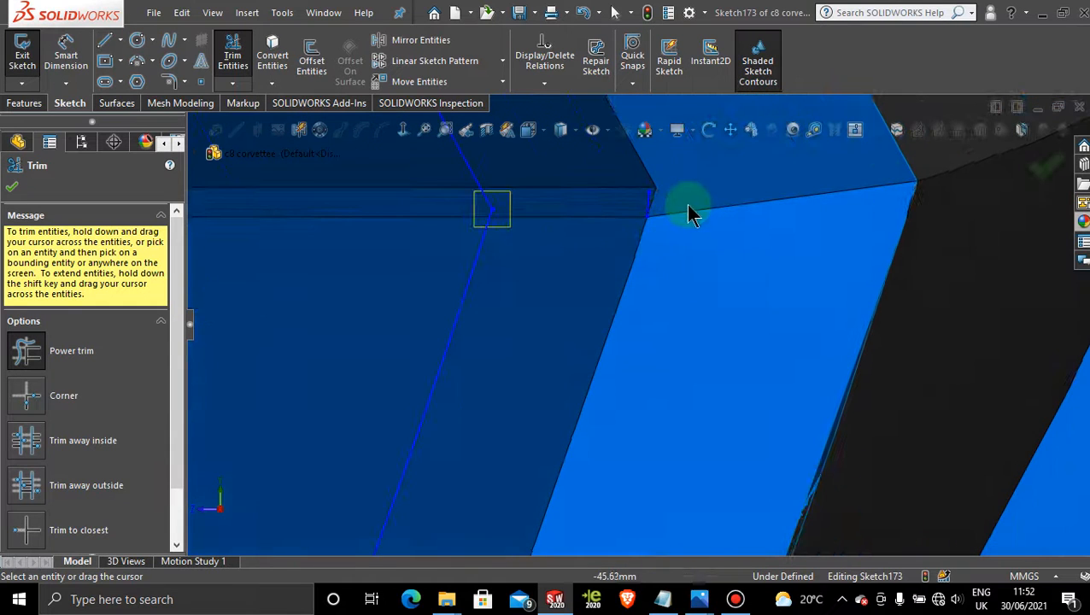
drag(688, 207, 639, 217)
scroll(649, 331, up, 6)
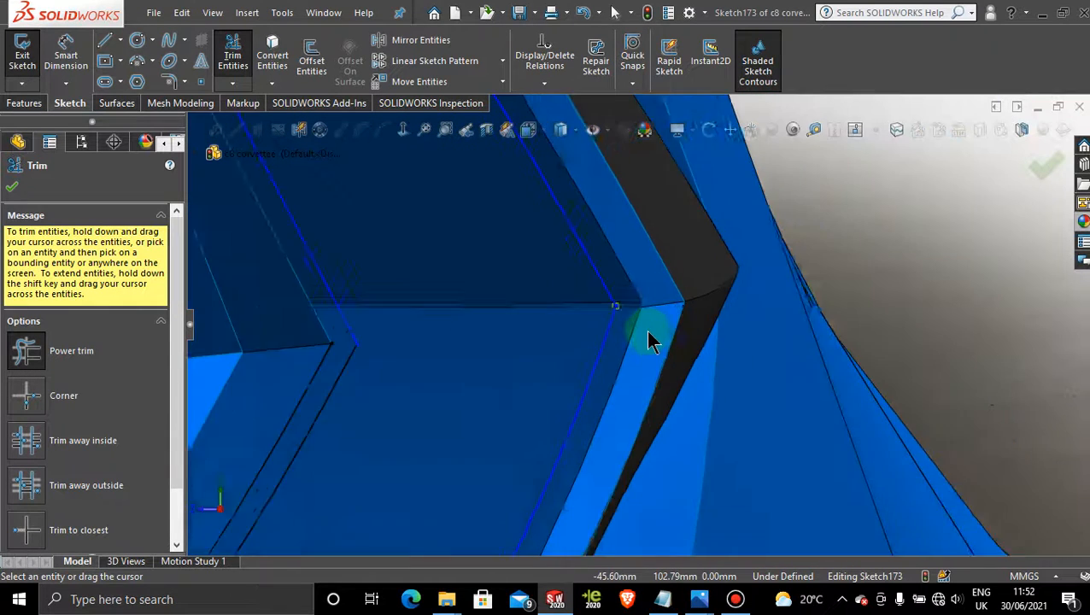
- Check the offset outline's outermost corner and undo the last trim on the border strip's inner edge
scroll(624, 303, down, 4)
scroll(629, 357, down, 6)
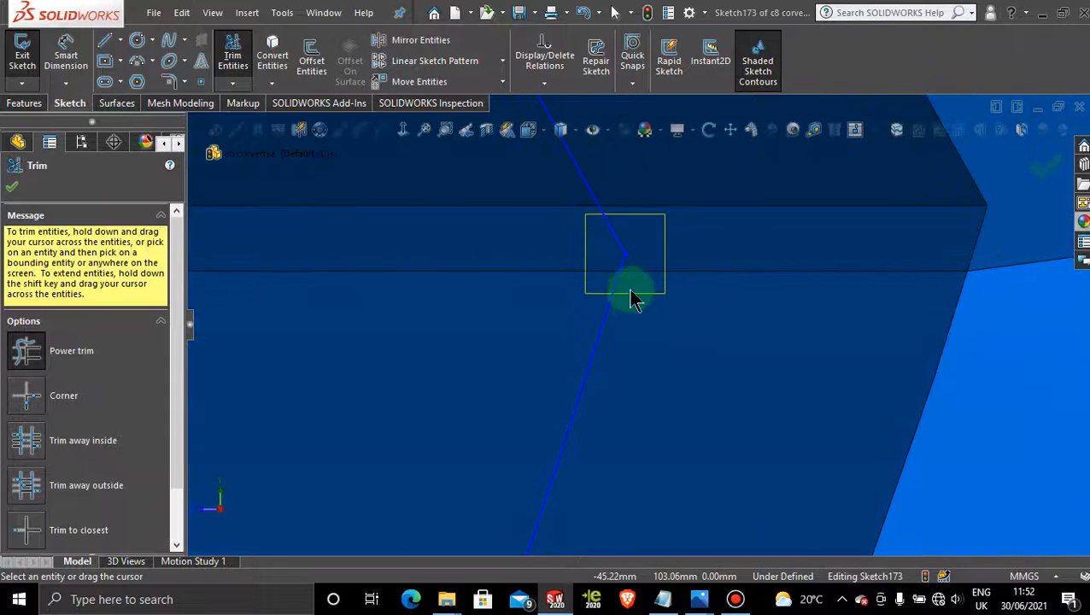
scroll(632, 246, down, 3)
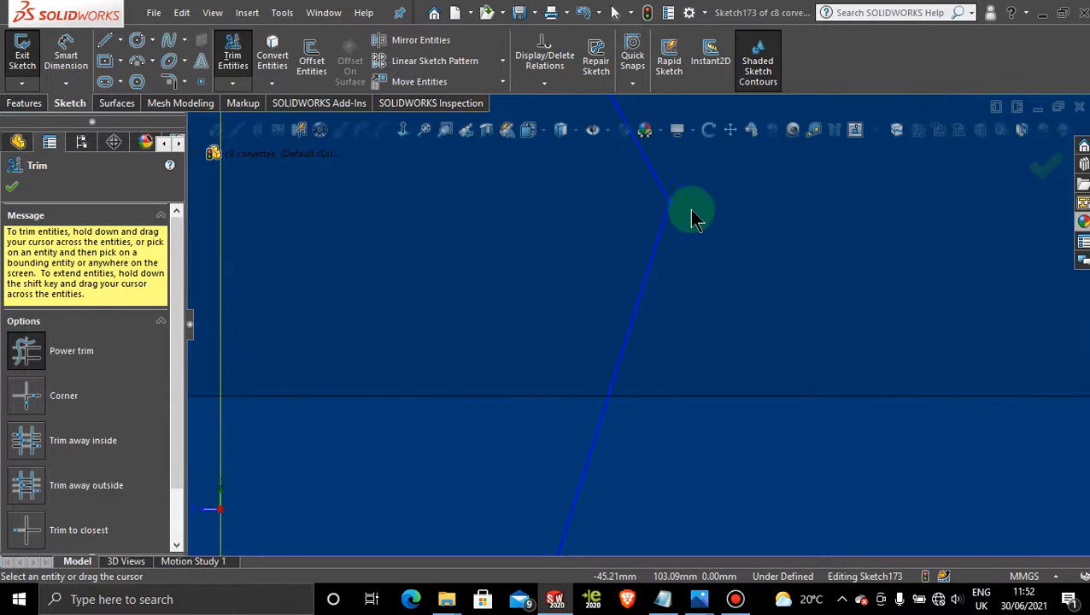
scroll(706, 348, up, 3)
scroll(705, 348, up, 5)
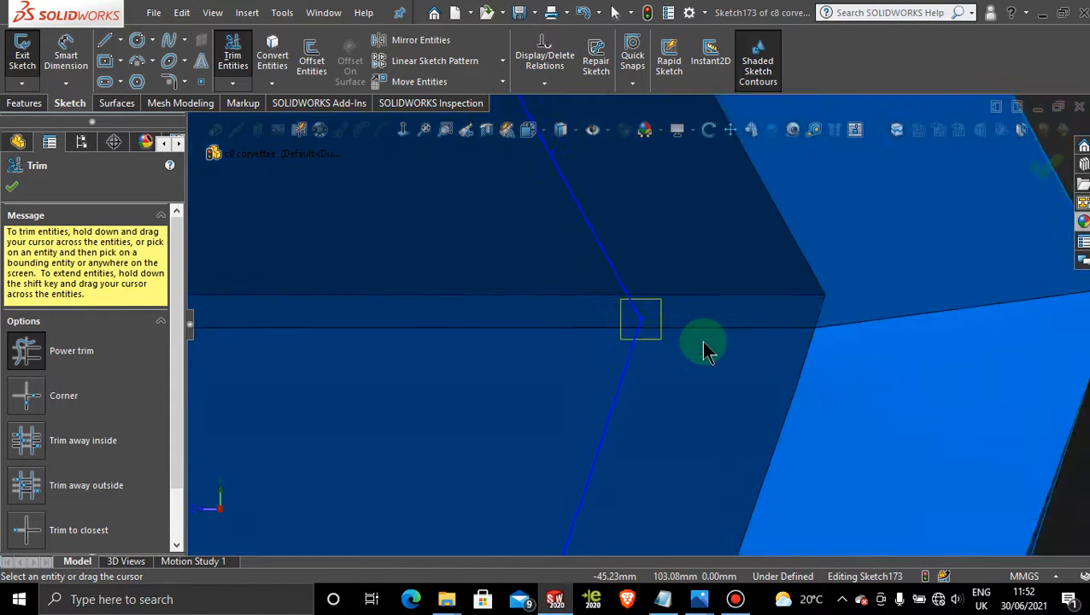
scroll(646, 378, up, 4)
scroll(442, 374, down, 2)
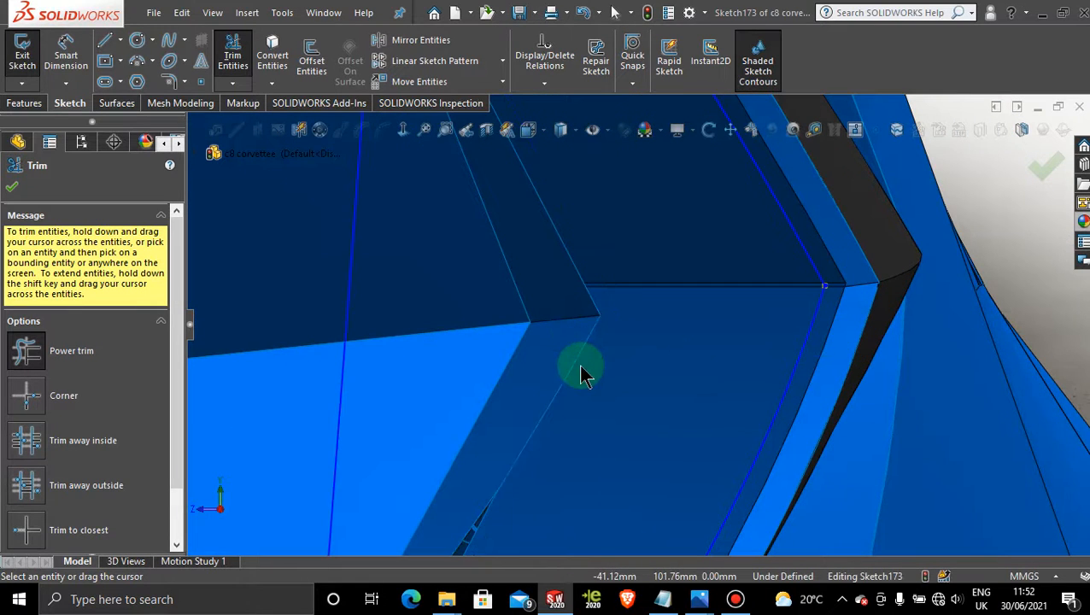
key(ctrl+z)
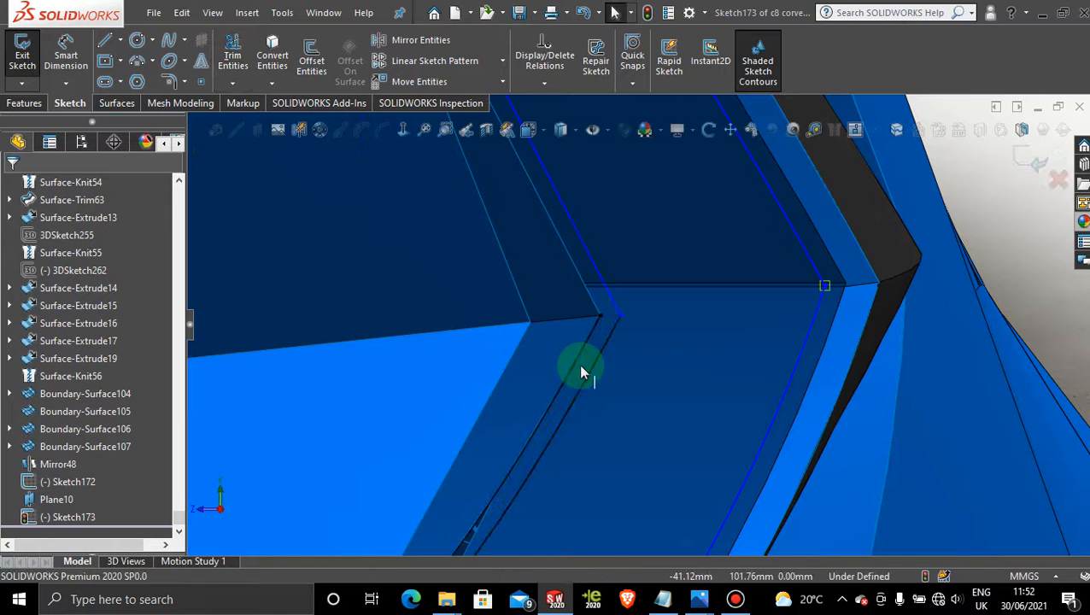
- Power-trim the original lower edge spline of the border strip, outside the offset outline
scroll(579, 406, up, 5)
scroll(581, 444, up, 2)
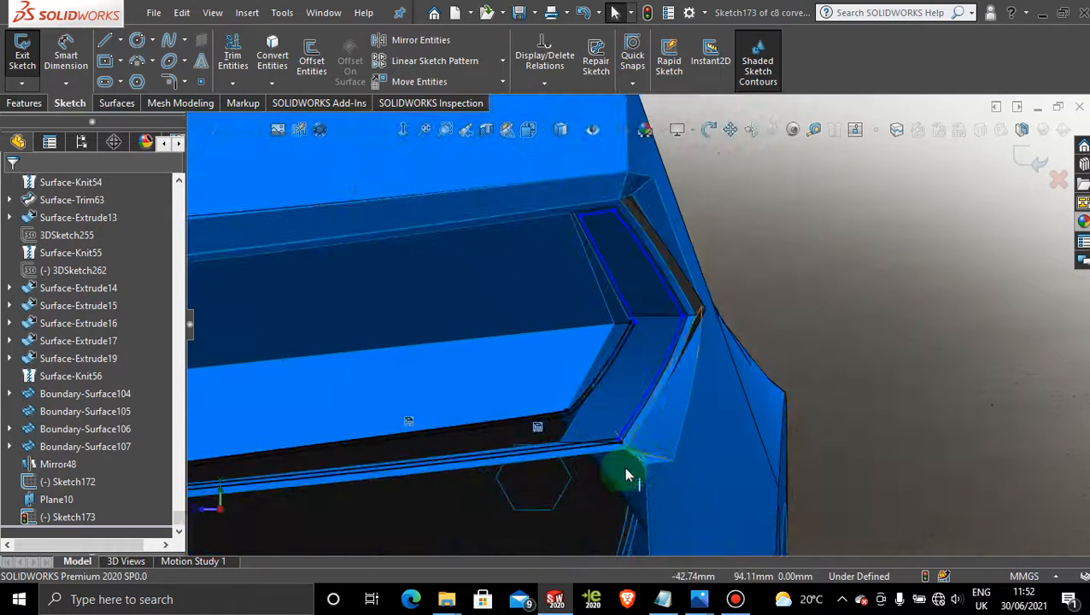
scroll(610, 444, down, 4)
scroll(604, 440, down, 2)
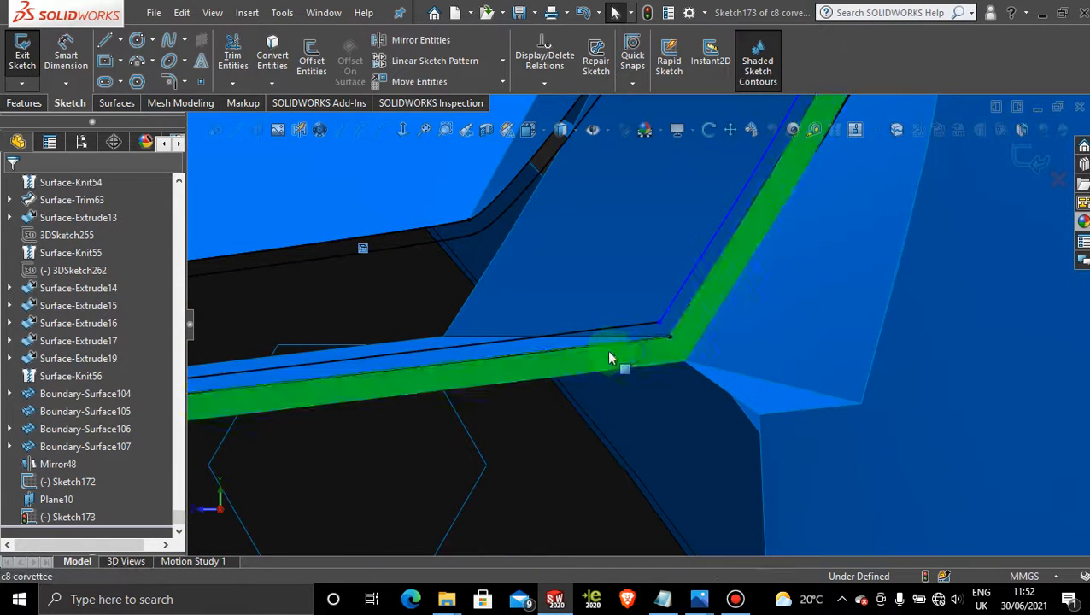
click(588, 356)
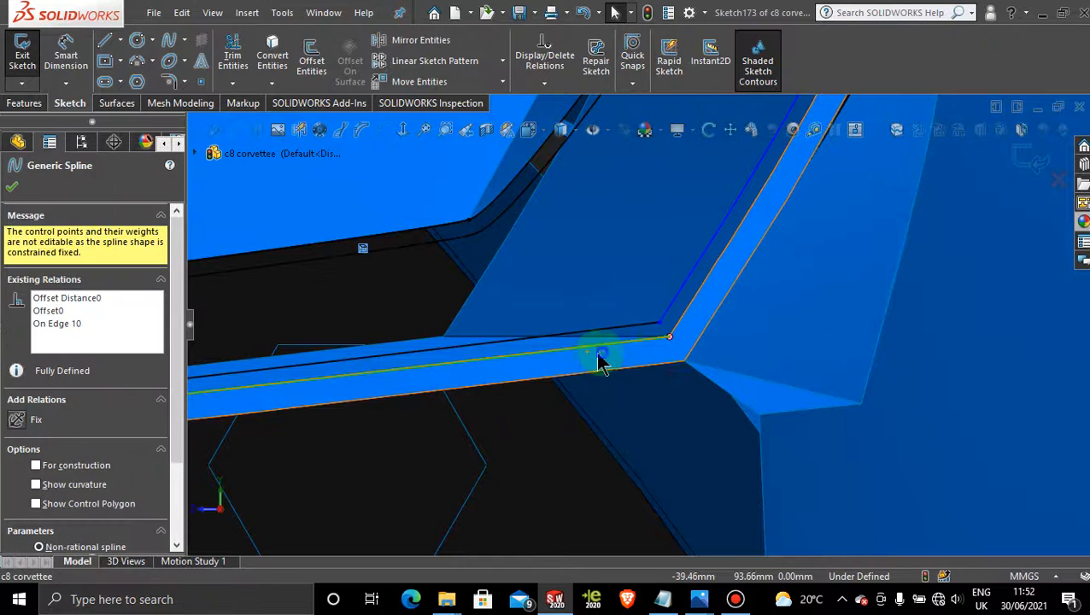
key(Escape)
right_drag(567, 418, 557, 350)
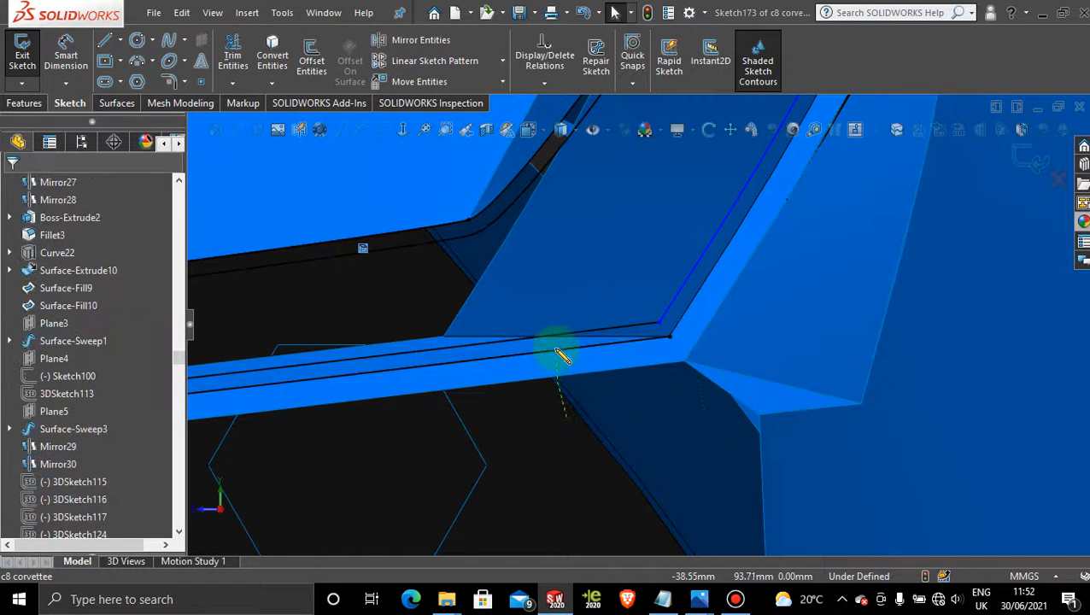
mouse_move(545, 365)
middle_down()
mouse_move(564, 451)
mouse_move(1014, 302)
mouse_move(1030, 329)
mouse_move(669, 398)
middle_up()
right_drag(608, 457, 605, 339)
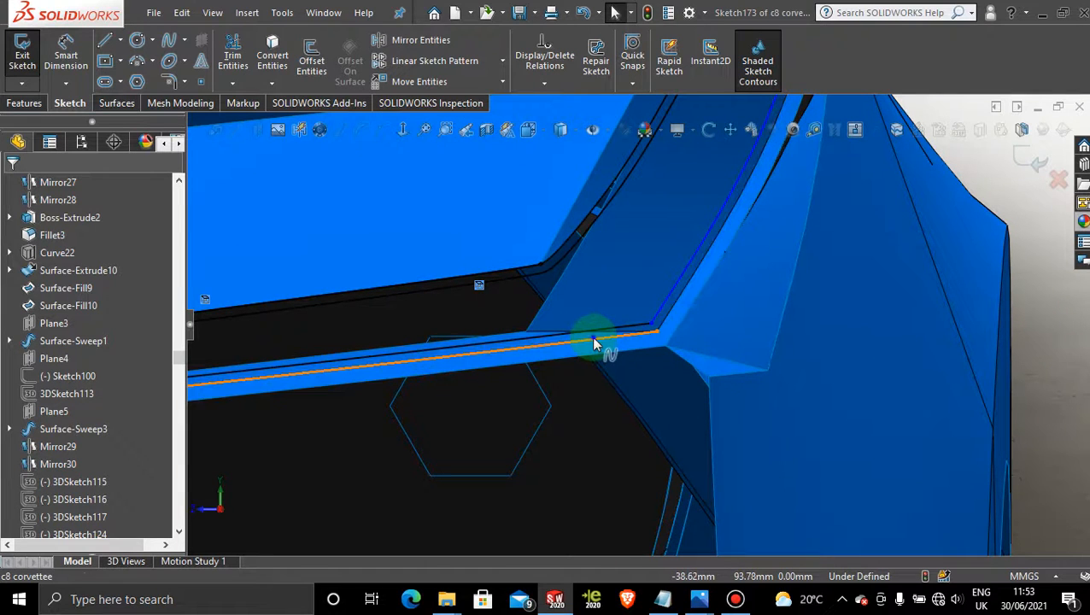
click(595, 350)
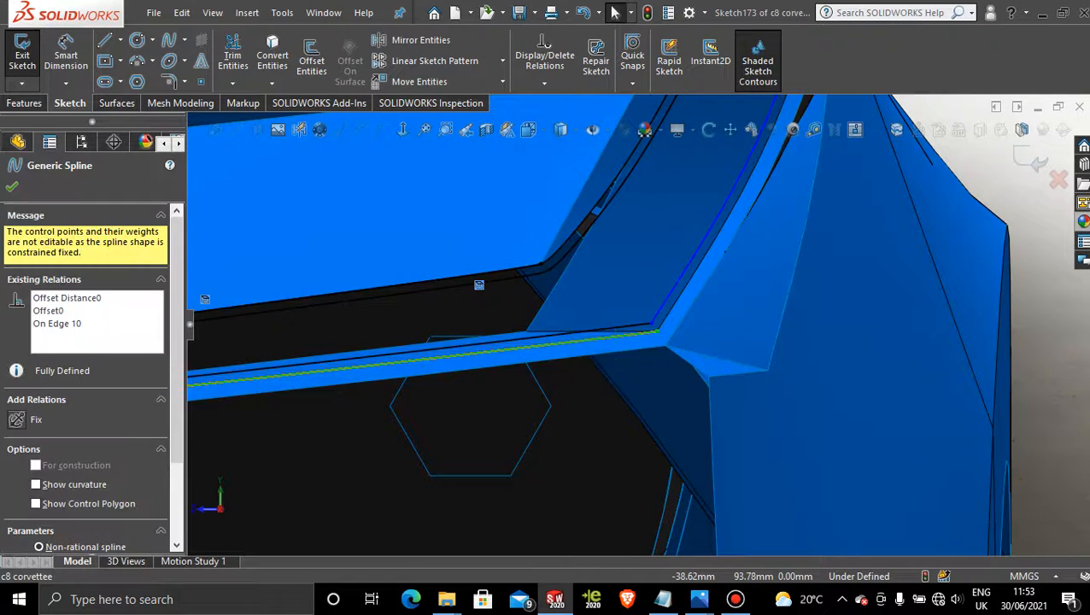
click(12, 190)
click(233, 53)
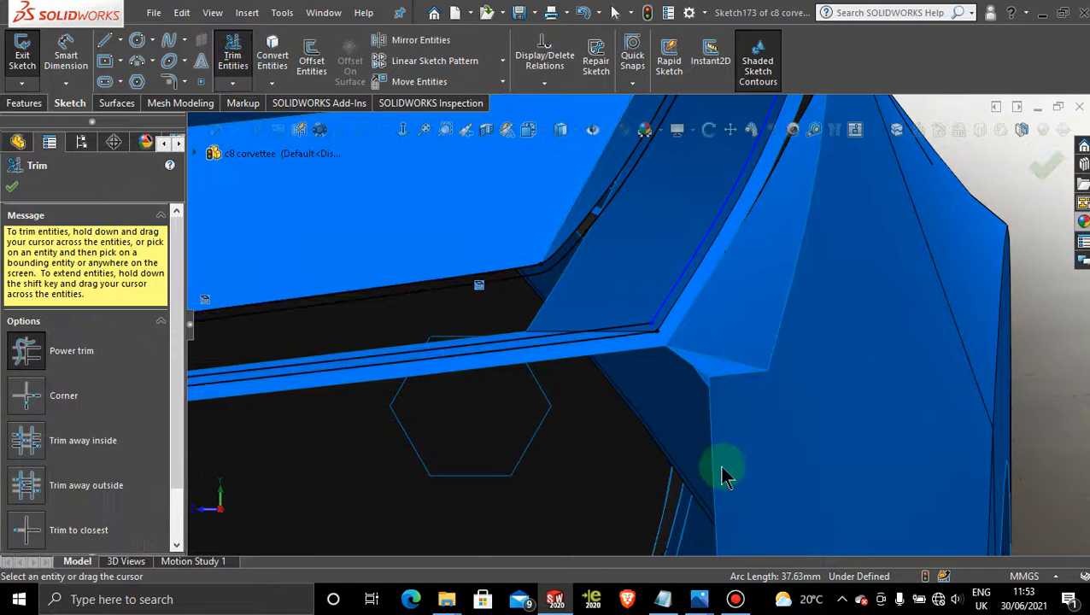
drag(593, 459, 598, 382)
drag(600, 339, 599, 335)
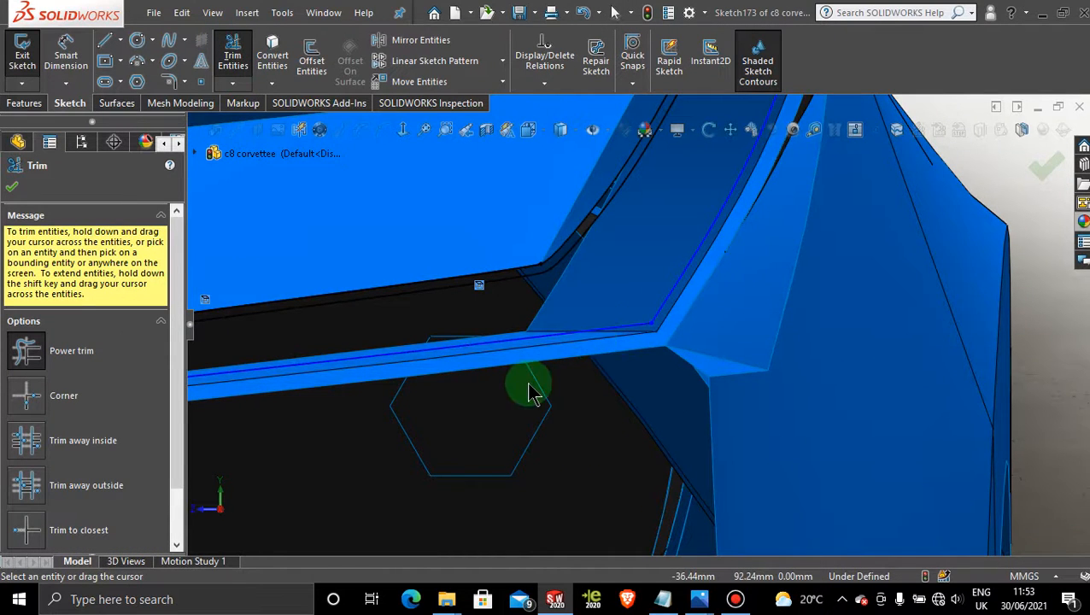
- Power-trim the original short slanted line at the inboard end of the lower strip and the adjoining upper edge portion
scroll(526, 384, up, 5)
scroll(261, 384, down, 5)
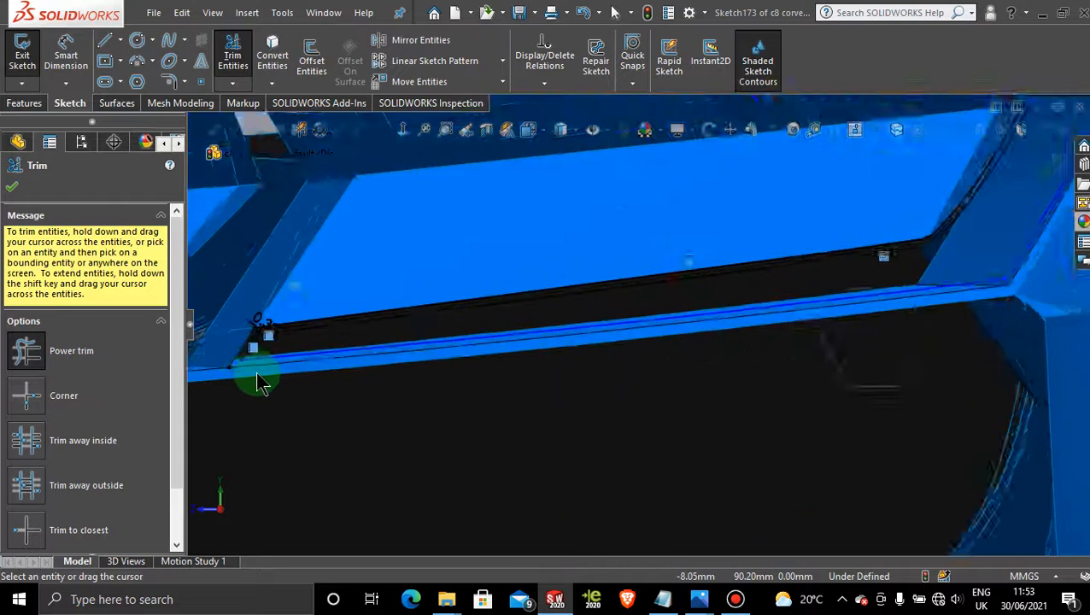
drag(317, 301, 340, 368)
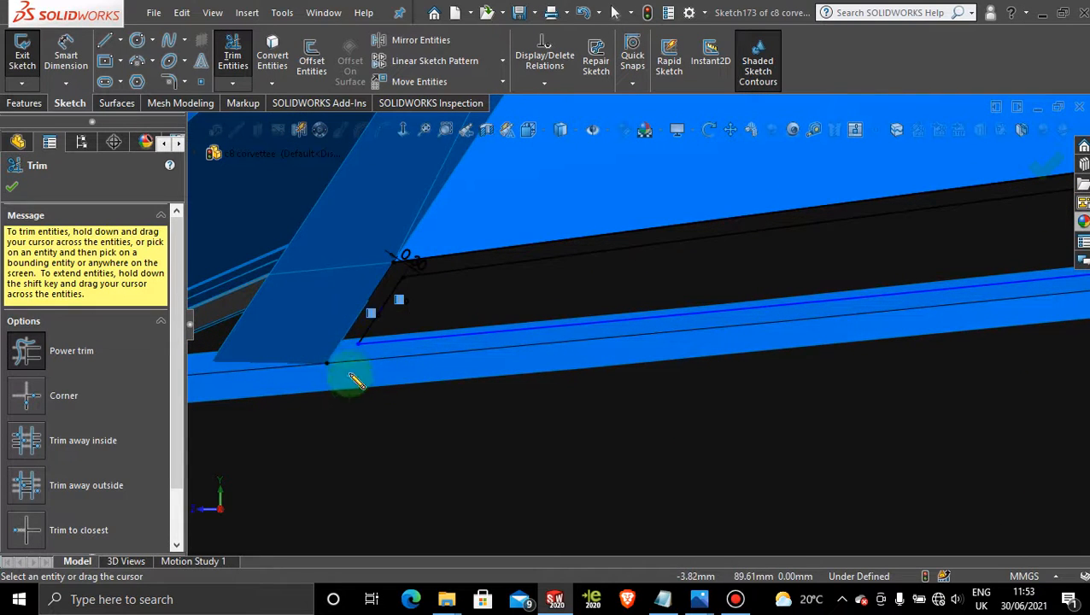
drag(486, 201, 416, 269)
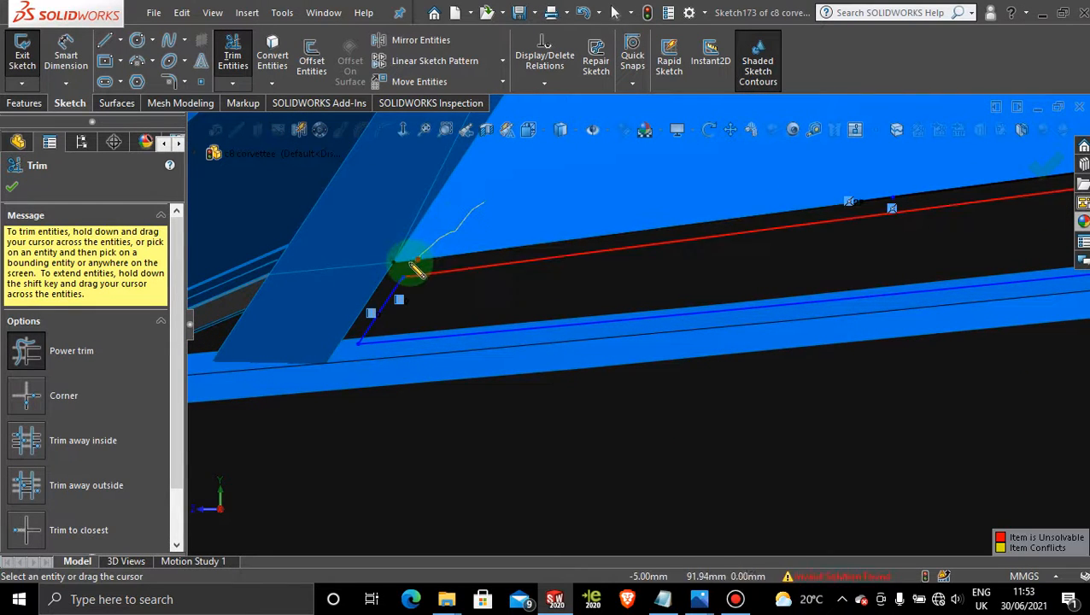
- Try to power-trim the remaining original line along the upper edge of the lower strip
scroll(656, 278, up, 6)
scroll(670, 266, down, 7)
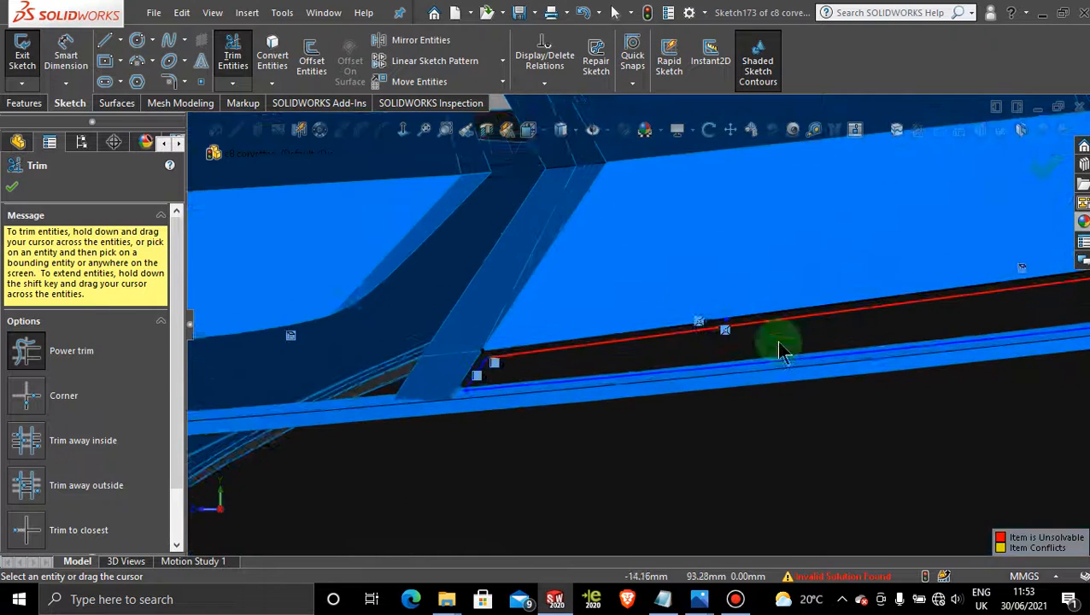
scroll(684, 314, down, 3)
mouse_move(389, 202)
mouse_down()
mouse_move(425, 275)
mouse_move(562, 206)
mouse_up()
mouse_move(628, 231)
mouse_down()
mouse_move(706, 187)
mouse_move(782, 195)
mouse_up()
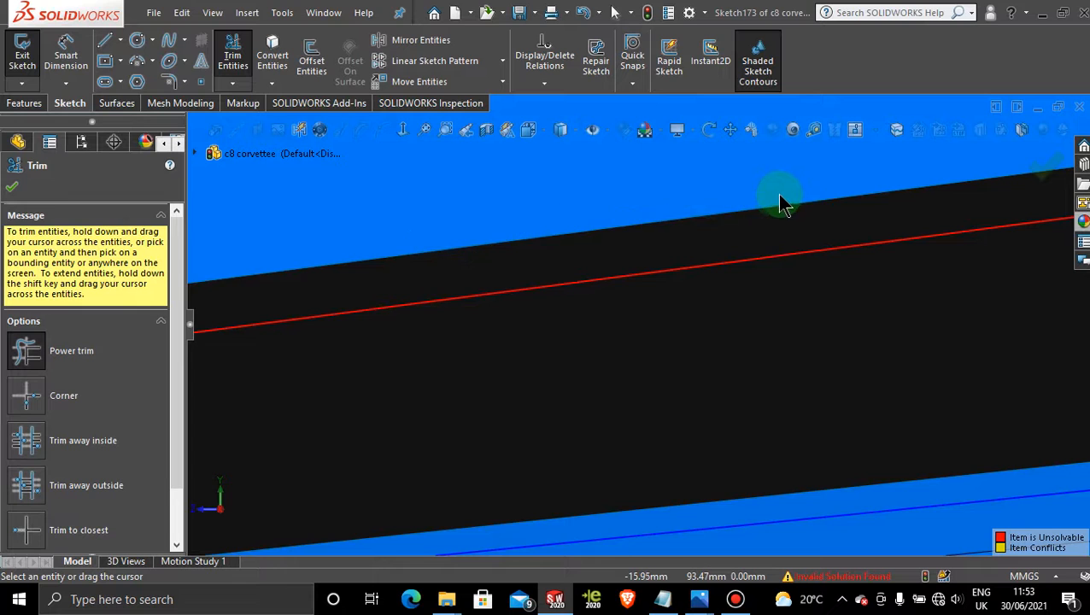
scroll(773, 198, up, 5)
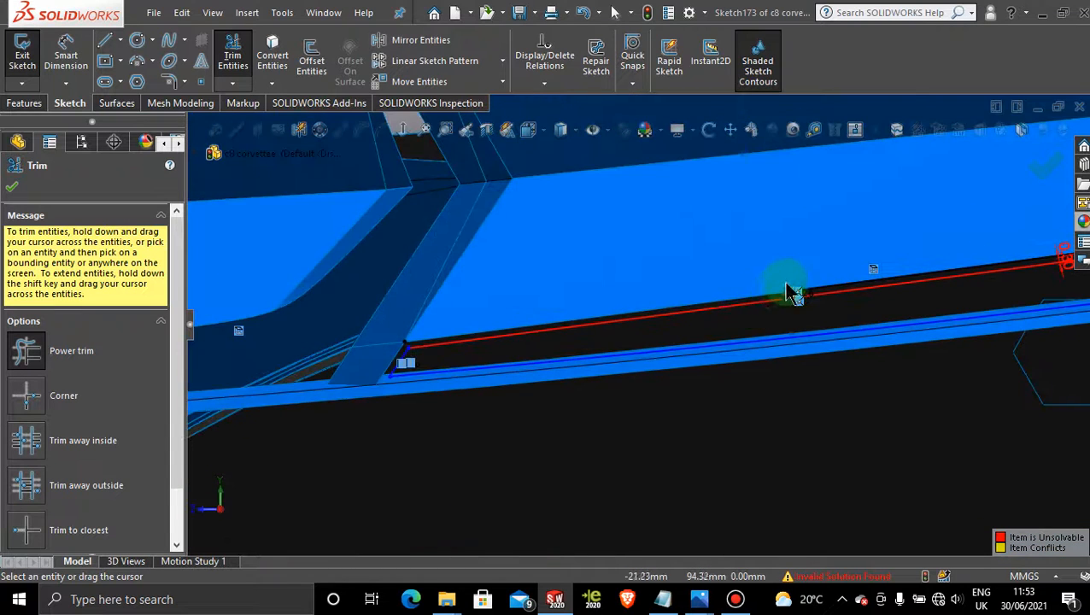
scroll(792, 292, down, 4)
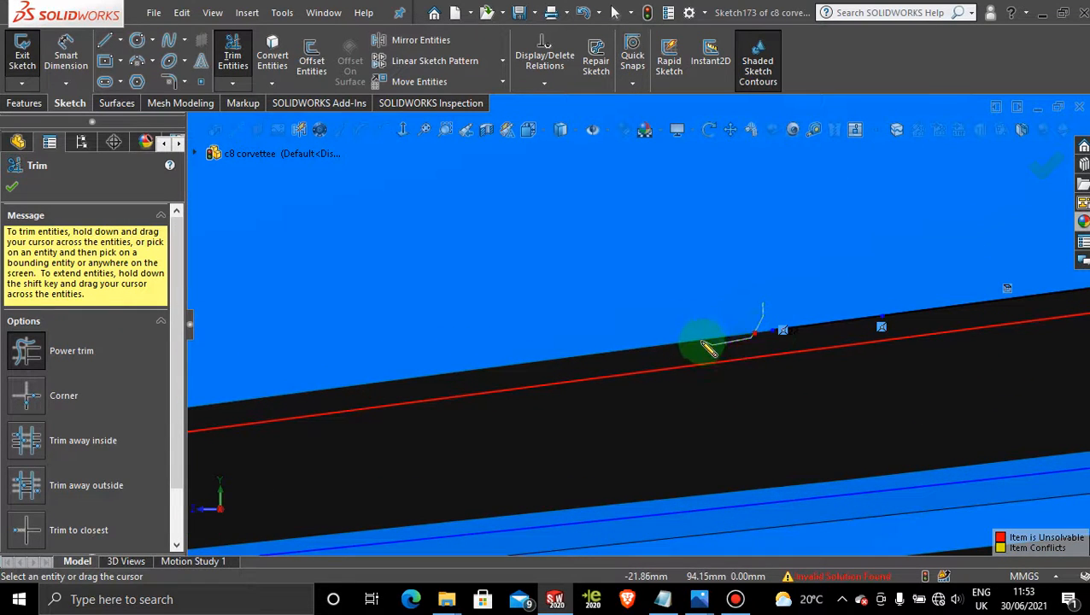
drag(709, 349, 832, 316)
- Try to power-trim the original edge segment next to the bend at the outboard end of the lower strip
scroll(819, 316, up, 5)
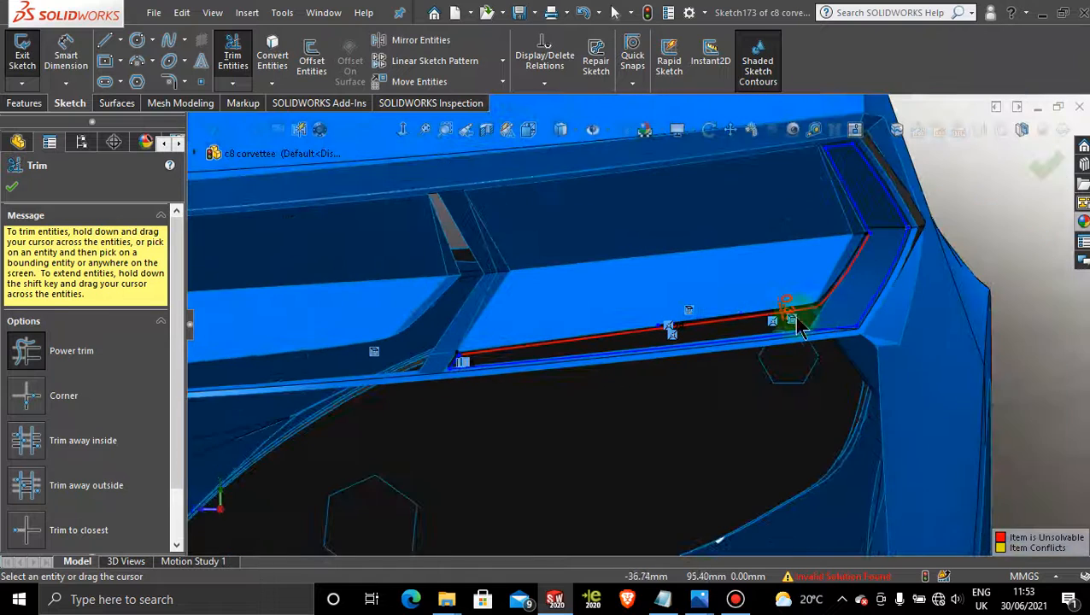
scroll(751, 311, down, 3)
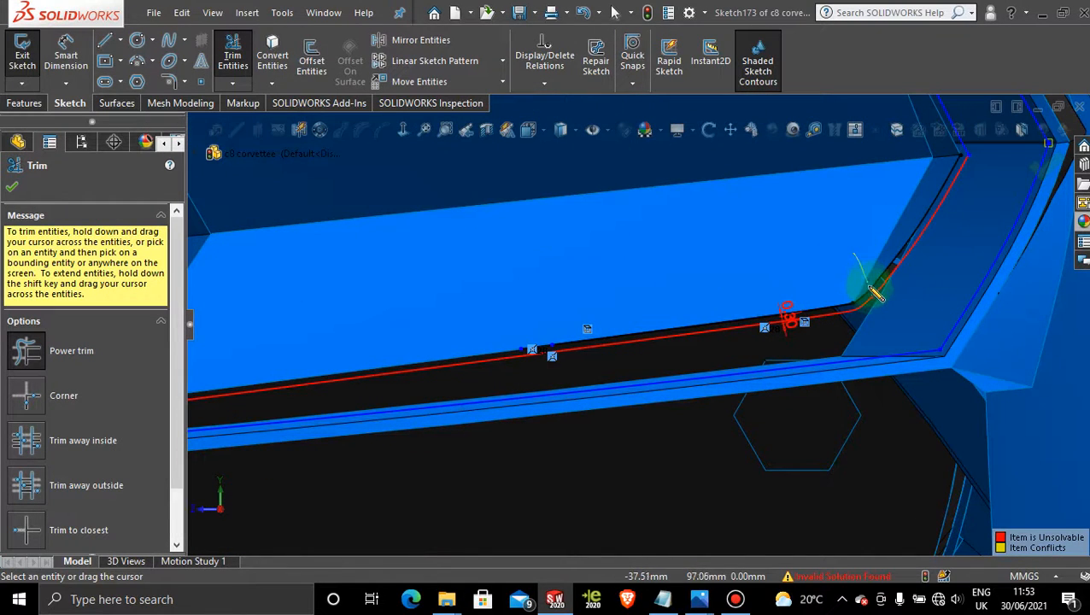
scroll(815, 295, down, 3)
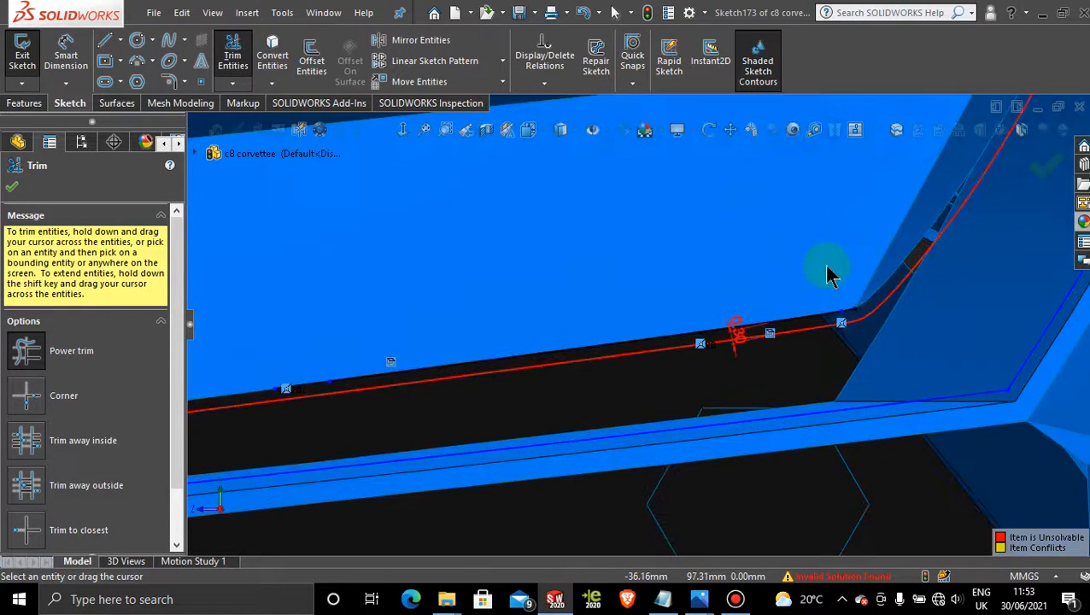
drag(815, 304, 814, 319)
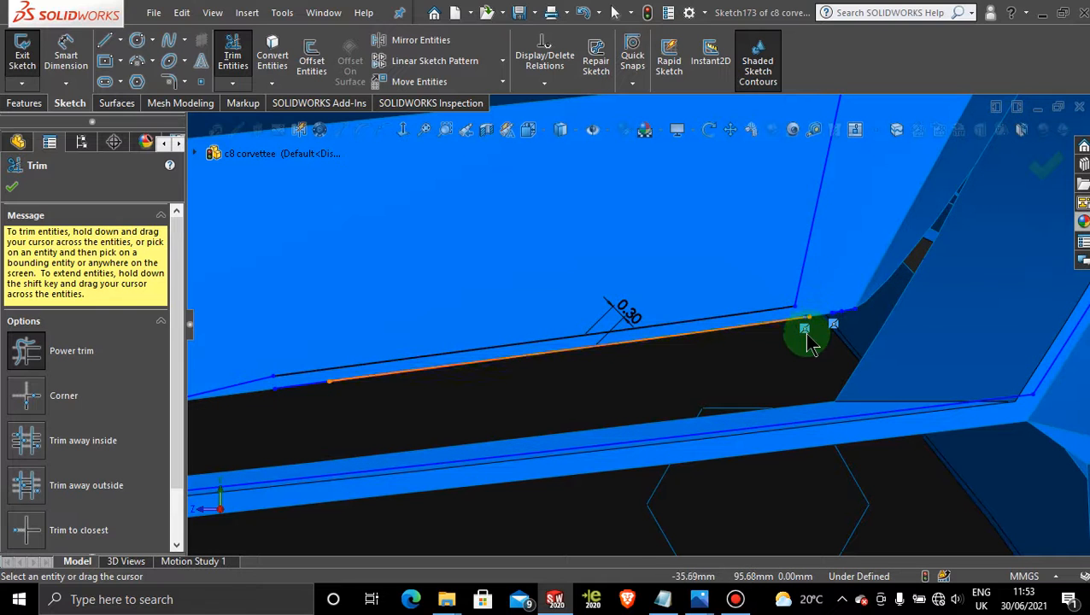
- Undo all the trims in Sketch173, back to the complete original and offset outlines
scroll(807, 342, up, 6)
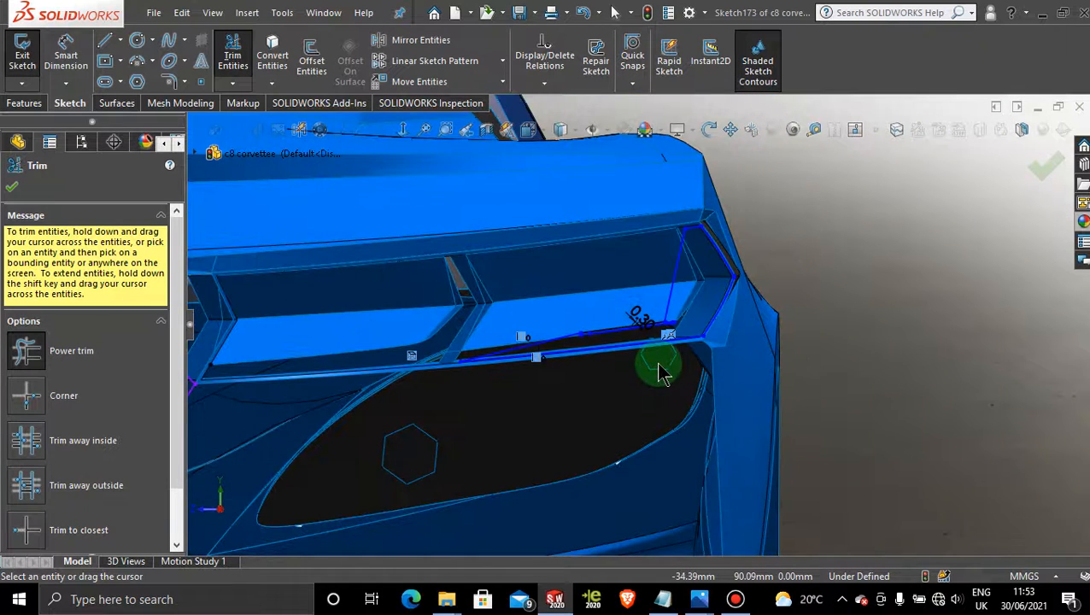
key(ctrl+z)
key(ctrl+z)
key(ctrl+z)
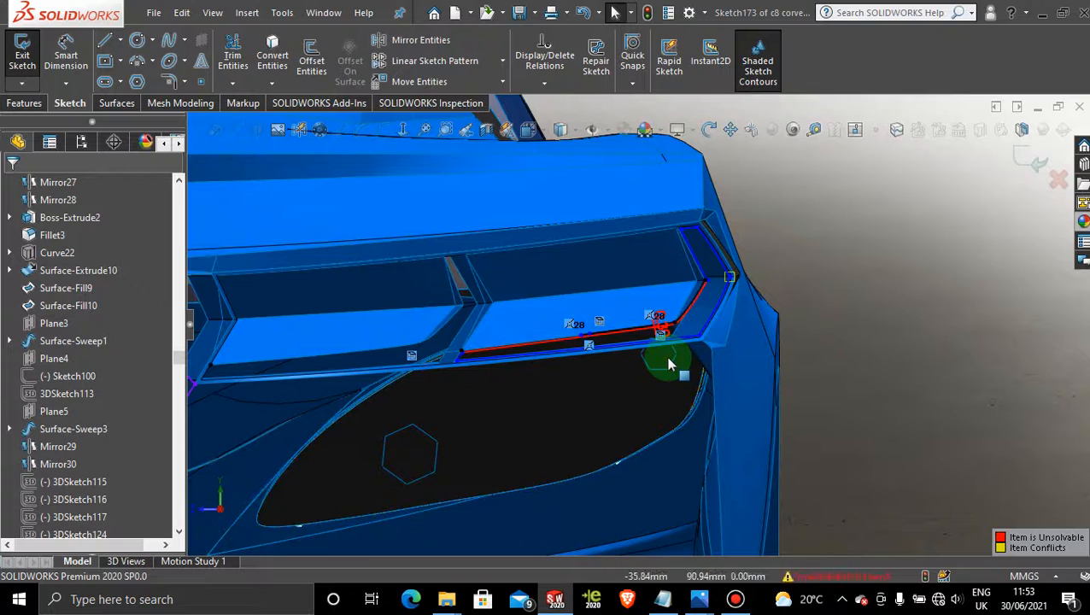
key(ctrl+z)
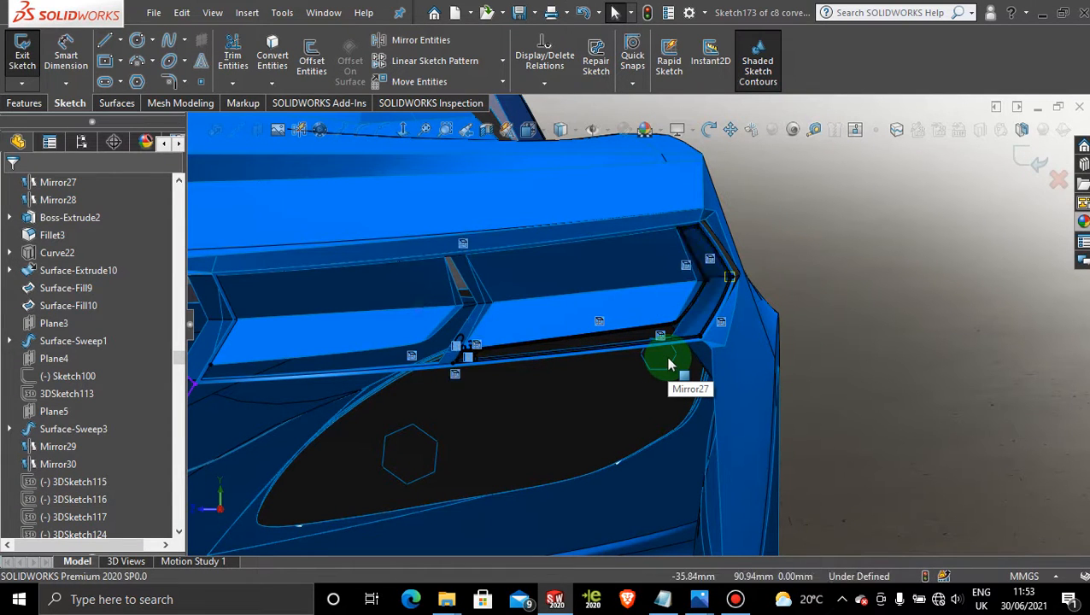
- Exit Sketch173 with both outlines untrimmed and examine their outermost corner
scroll(707, 289, down, 4)
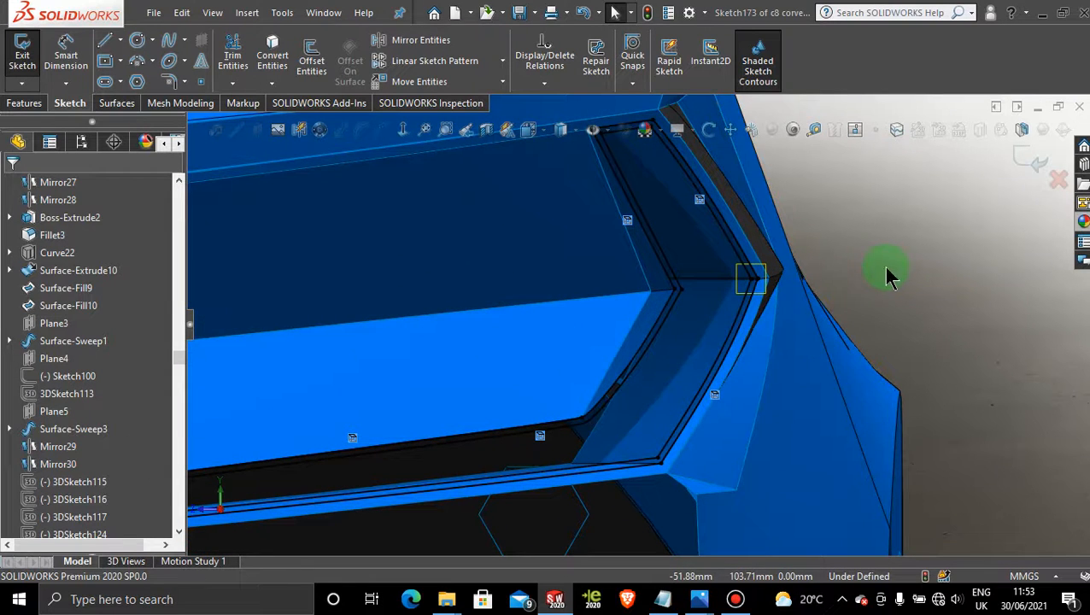
scroll(800, 280, down, 1)
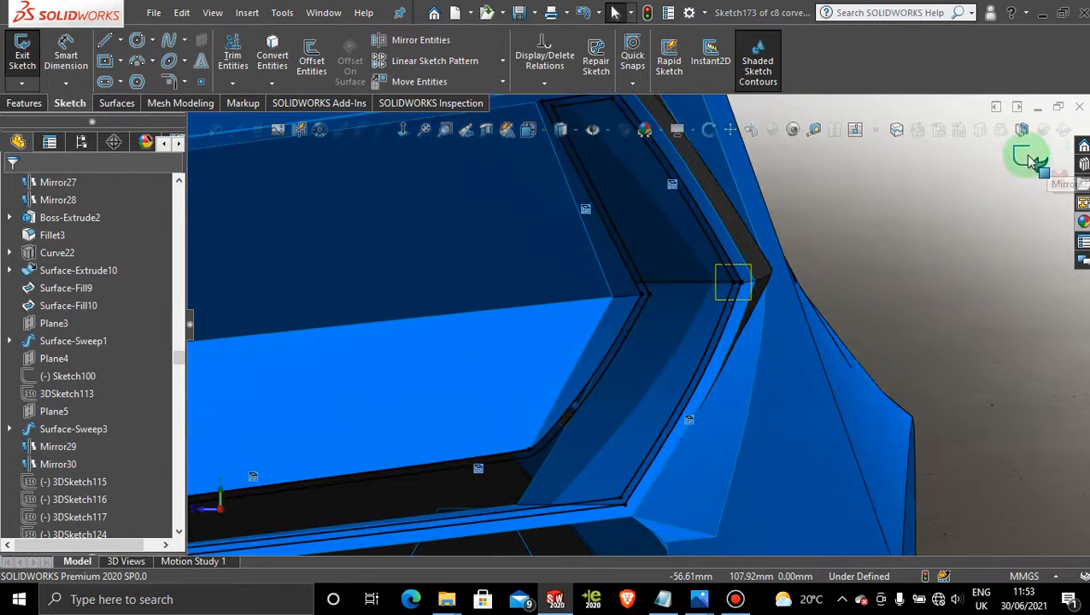
click(1027, 159)
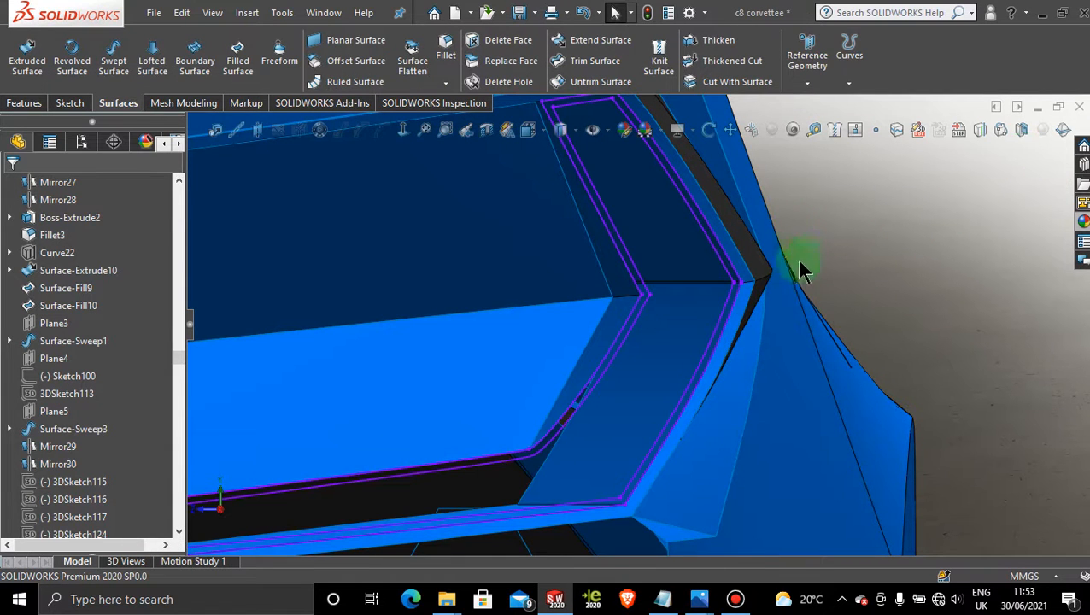
scroll(794, 272, down, 6)
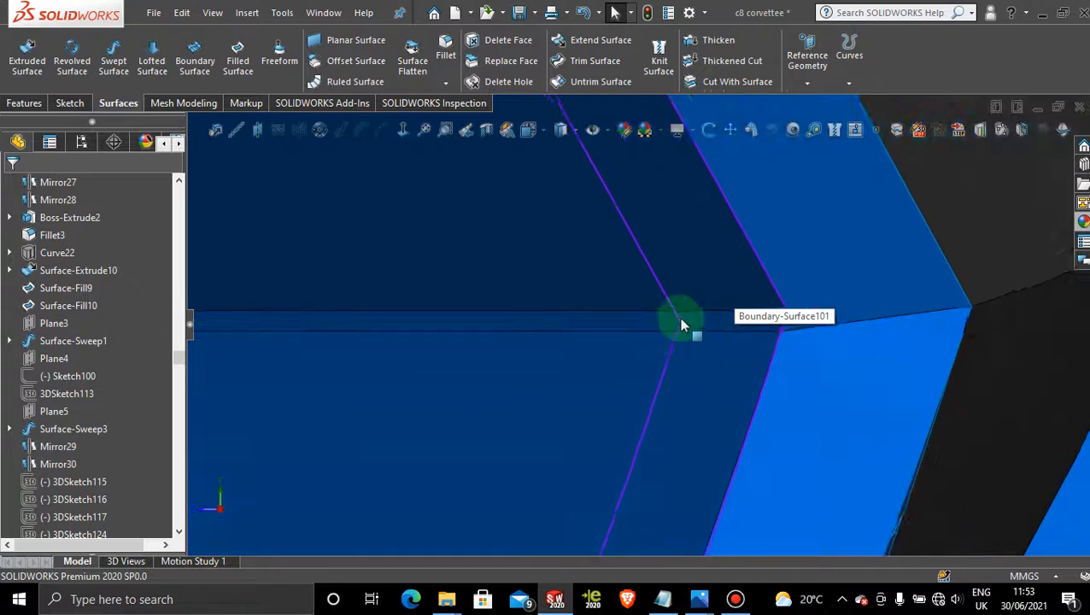
scroll(683, 324, down, 8)
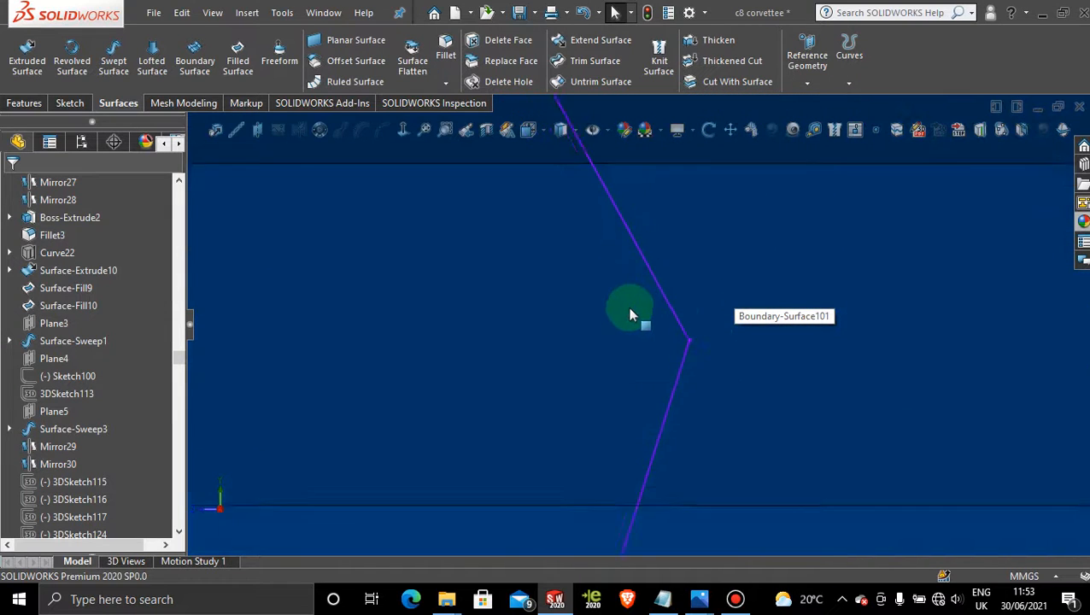
scroll(632, 314, down, 6)
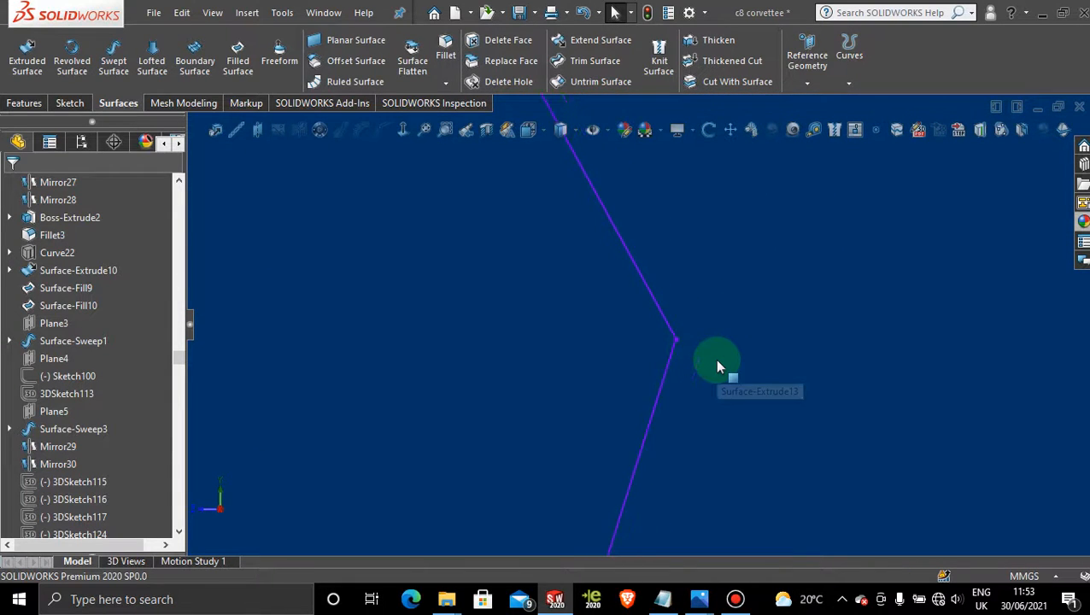
scroll(714, 359, down, 6)
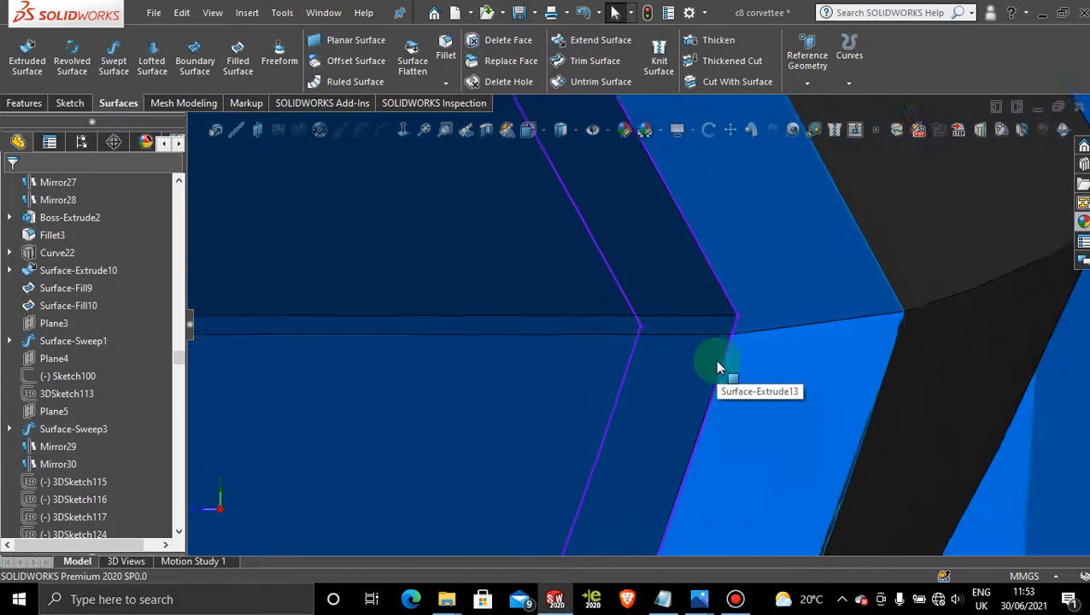
scroll(714, 359, up, 6)
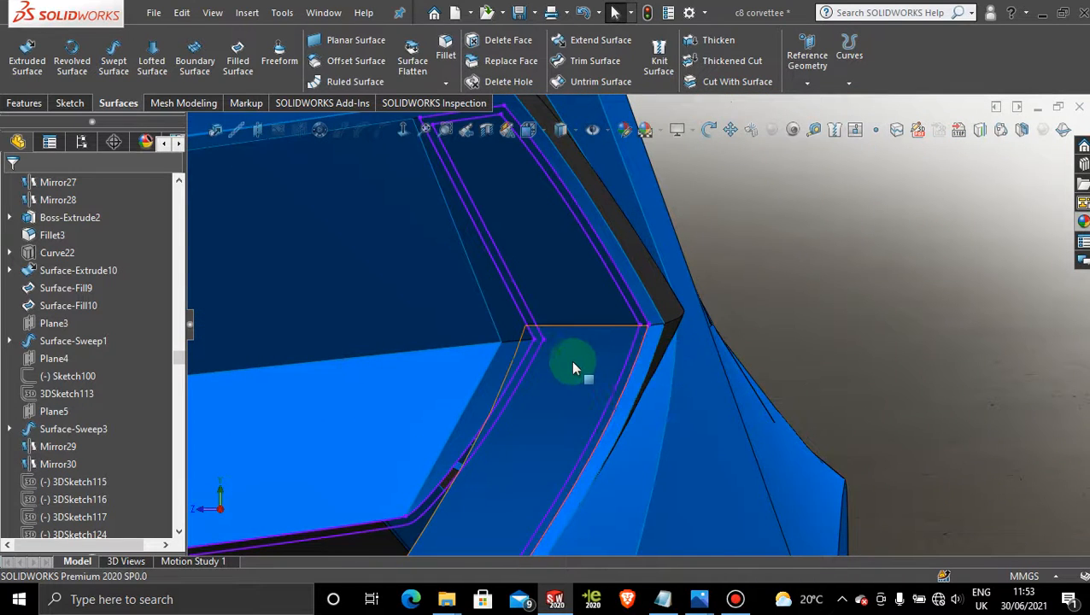
- Start a Surface Extrude using the inner offset contour of Sketch173 as its profile
scroll(551, 355, up, 8)
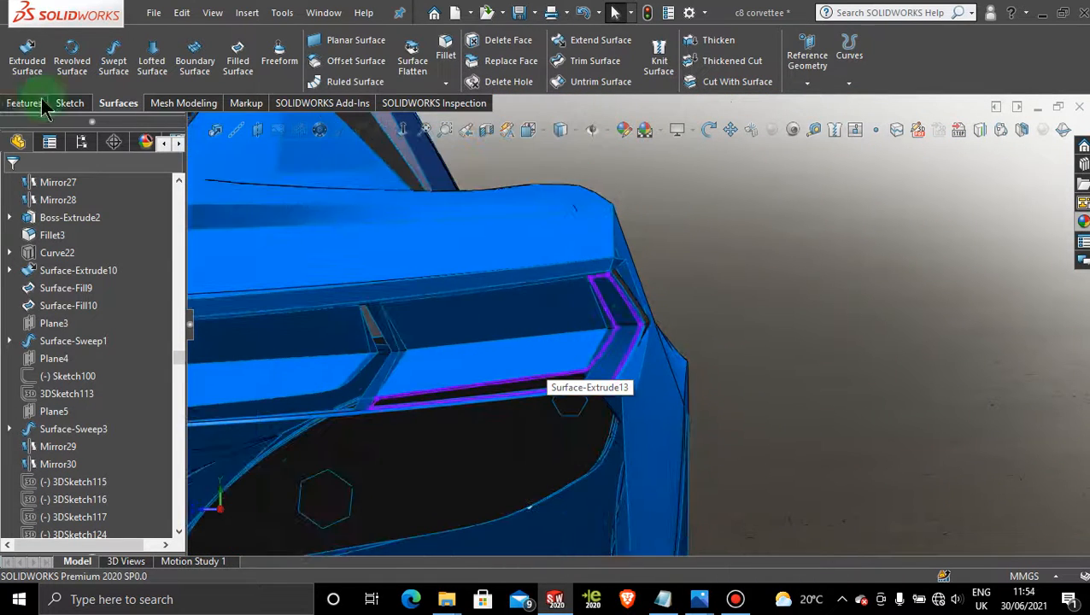
click(26, 53)
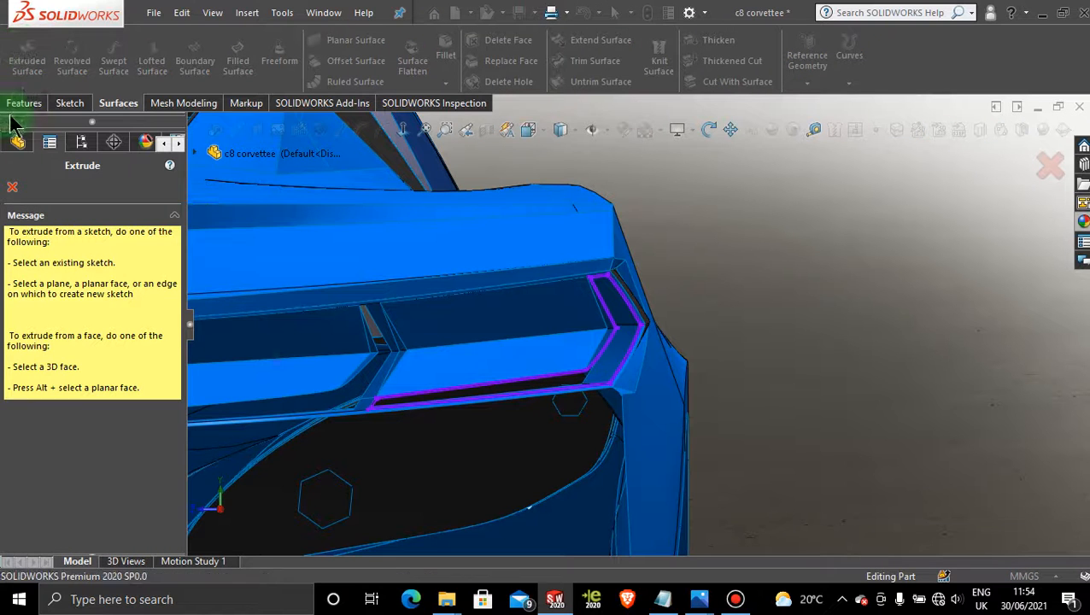
scroll(628, 359, down, 6)
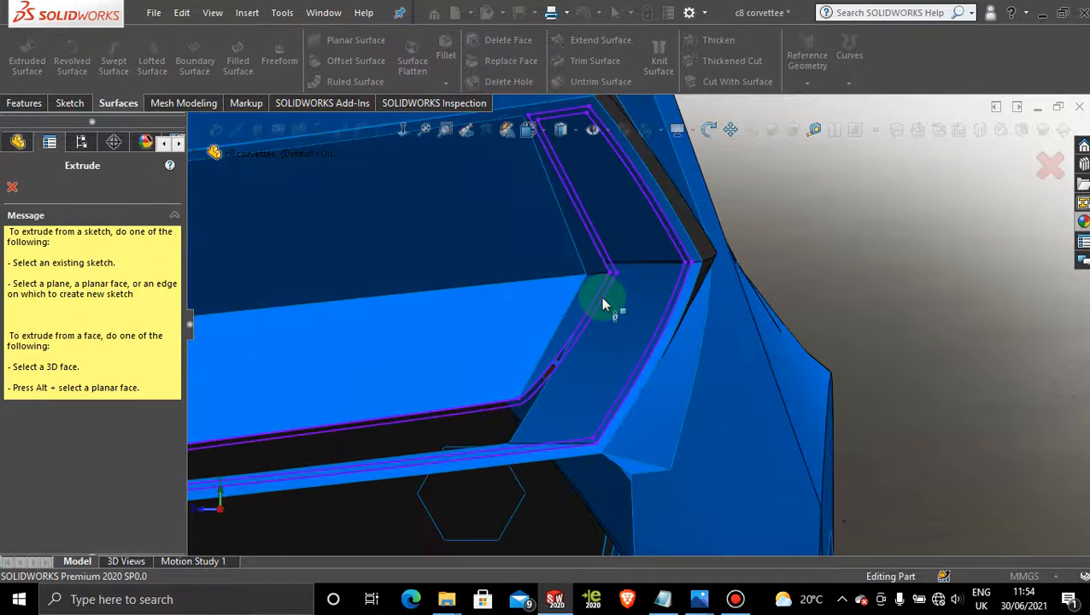
click(602, 304)
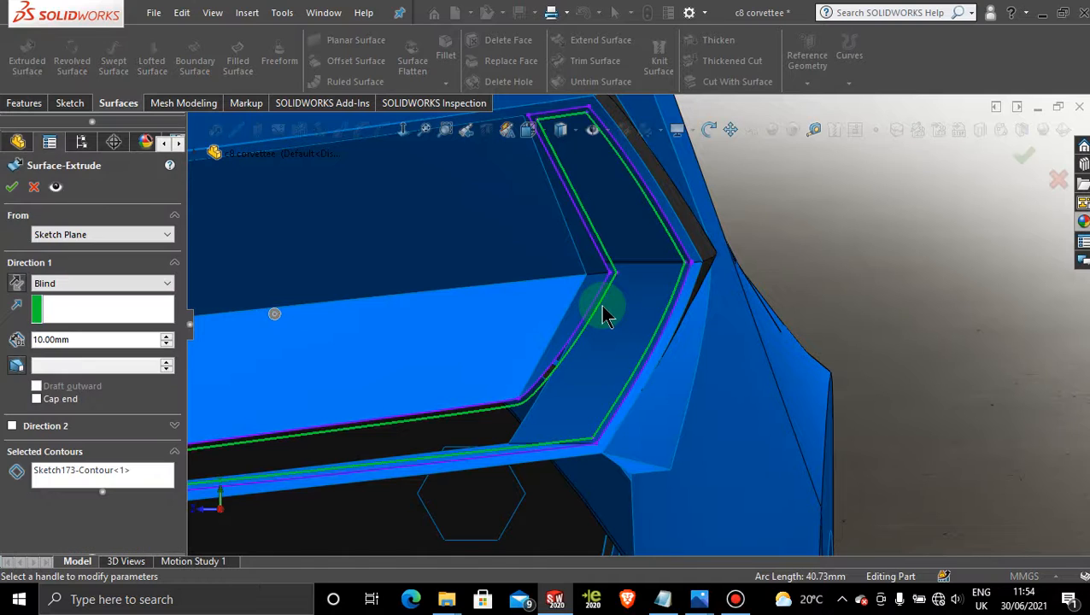
scroll(615, 332, up, 3)
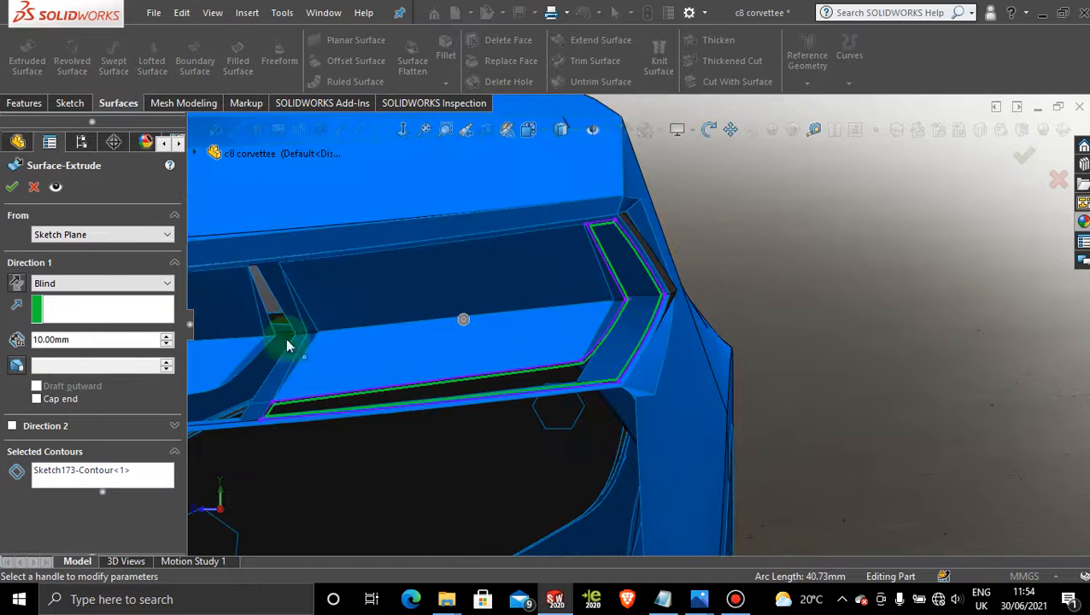
- Reverse the surface extrusion toward the rear of the car, set its blind depth to 40 mm and accept it
mouse_move(460, 312)
middle_down()
mouse_move(479, 374)
mouse_move(498, 309)
mouse_move(469, 250)
mouse_move(460, 366)
mouse_move(438, 275)
mouse_move(450, 287)
mouse_move(478, 274)
mouse_move(475, 386)
middle_up()
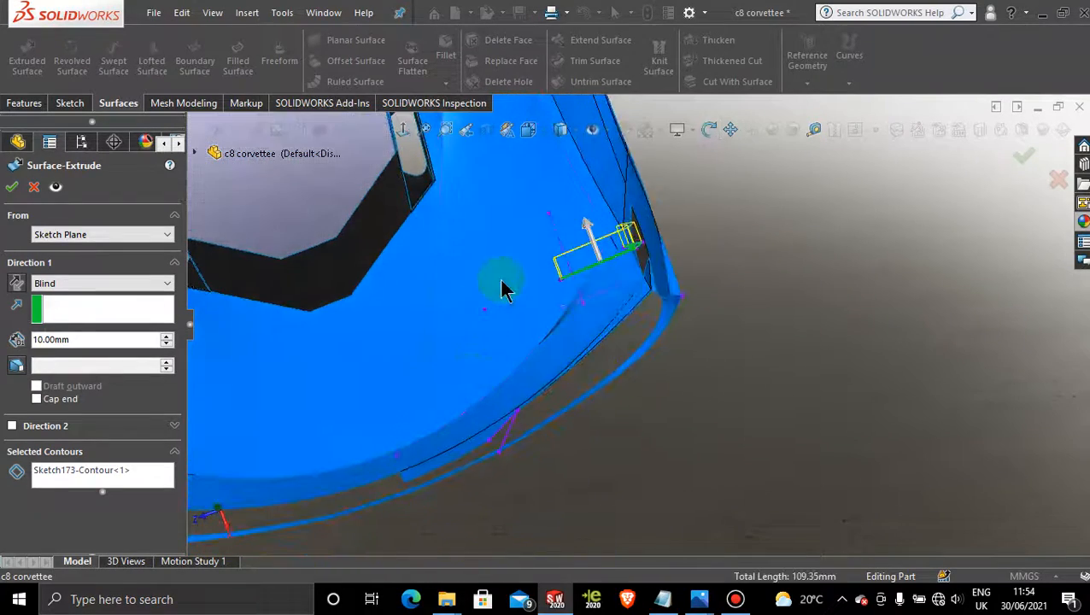
key(space)
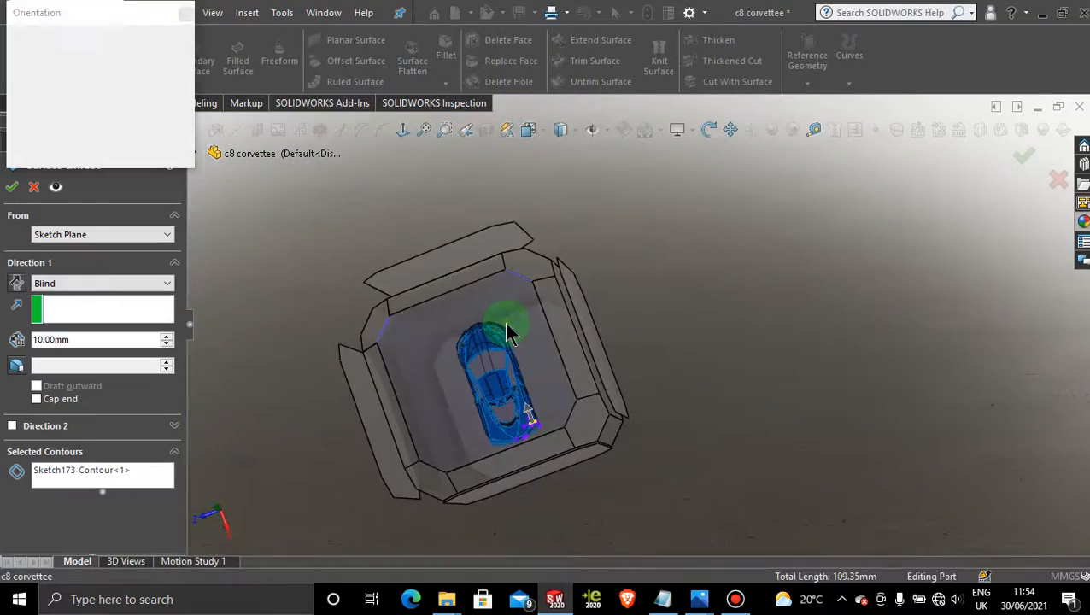
click(510, 326)
scroll(696, 461, down, 8)
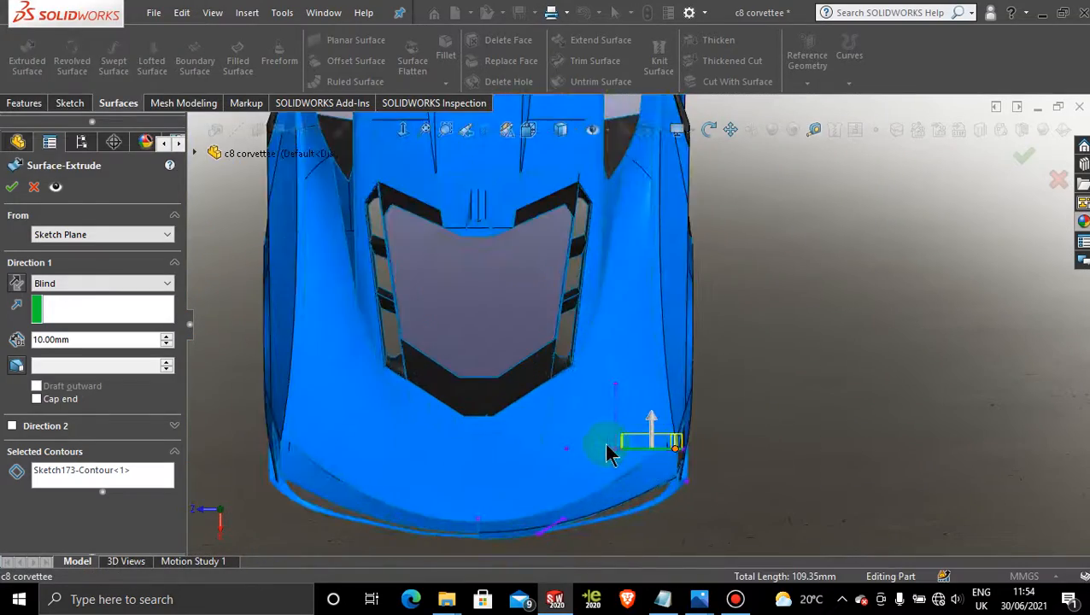
click(13, 288)
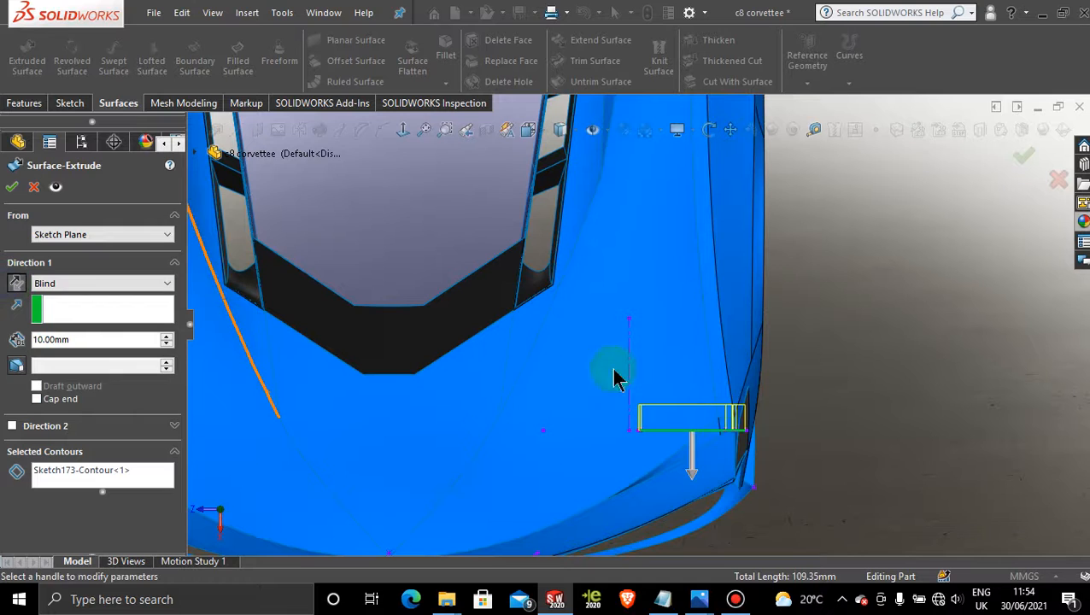
click(696, 486)
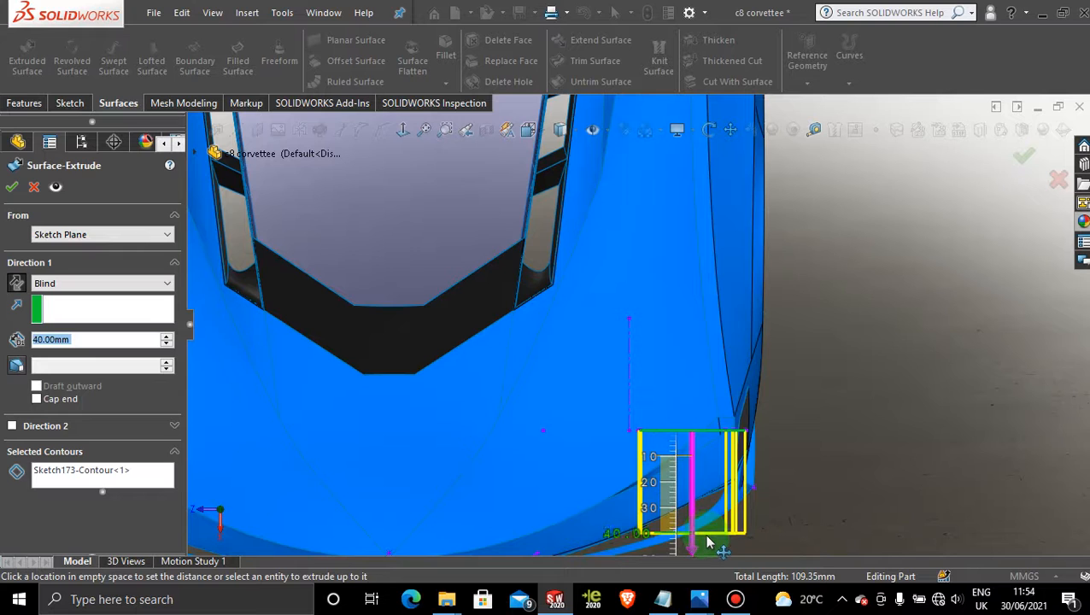
click(709, 543)
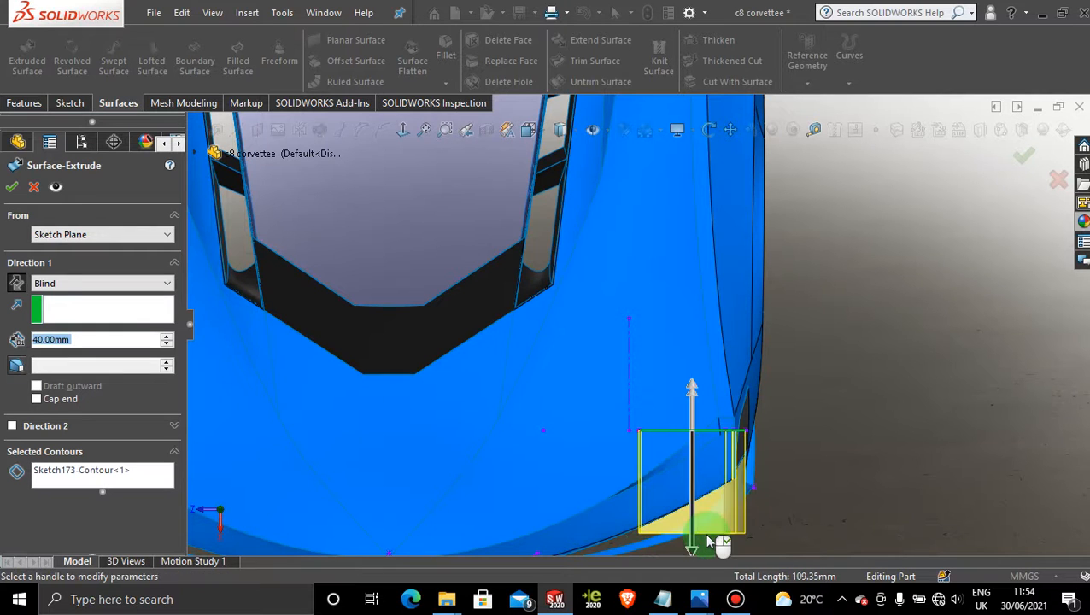
click(853, 457)
click(88, 282)
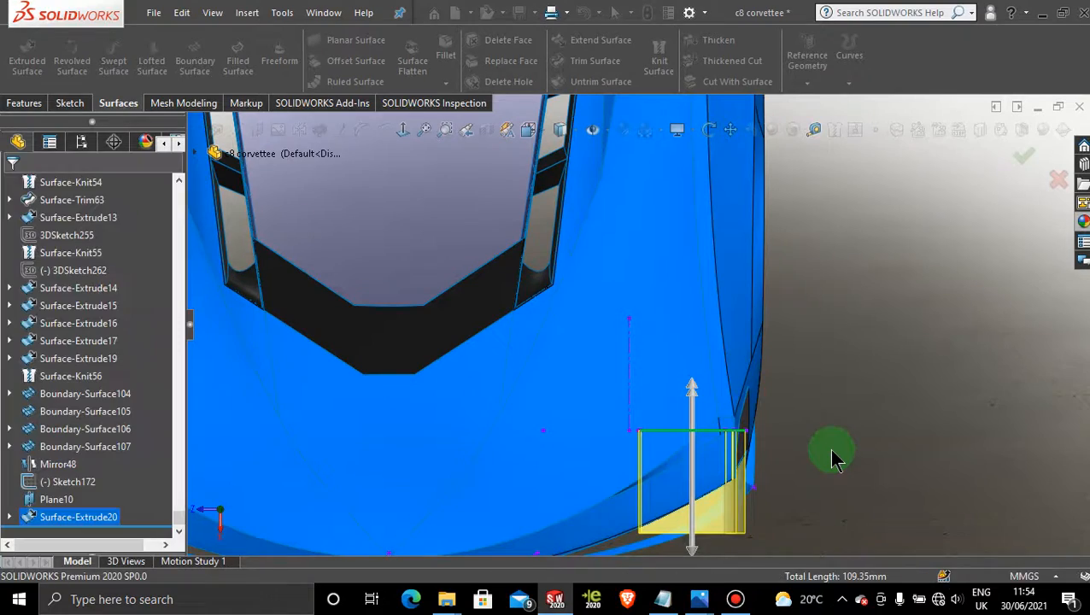
- Open a new sketch on the Top Plane and view it from straight above
middle_drag(832, 455, 318, 262)
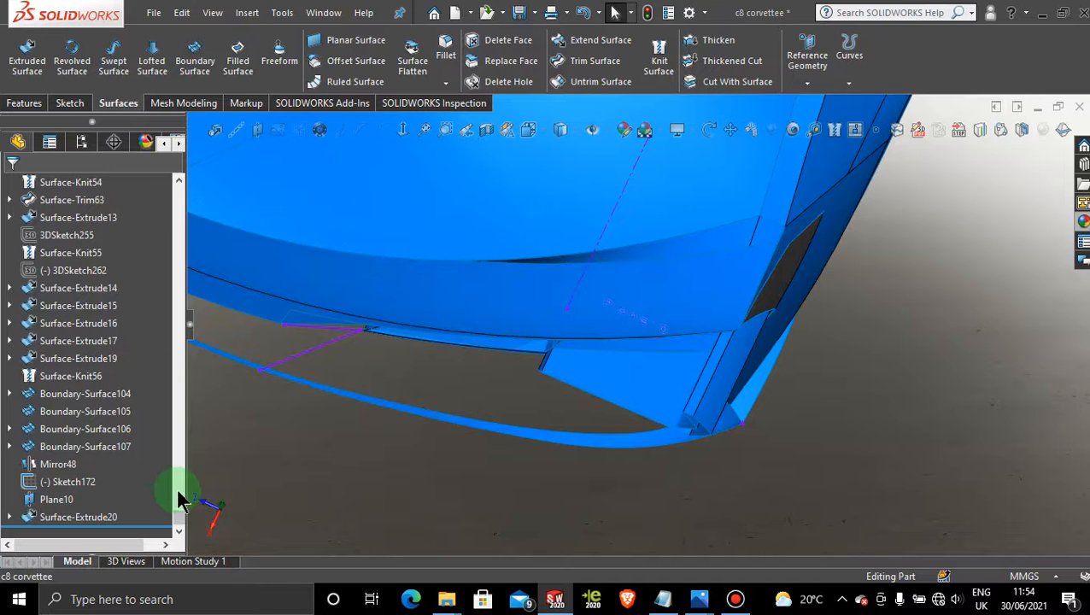
drag(181, 519, 195, 160)
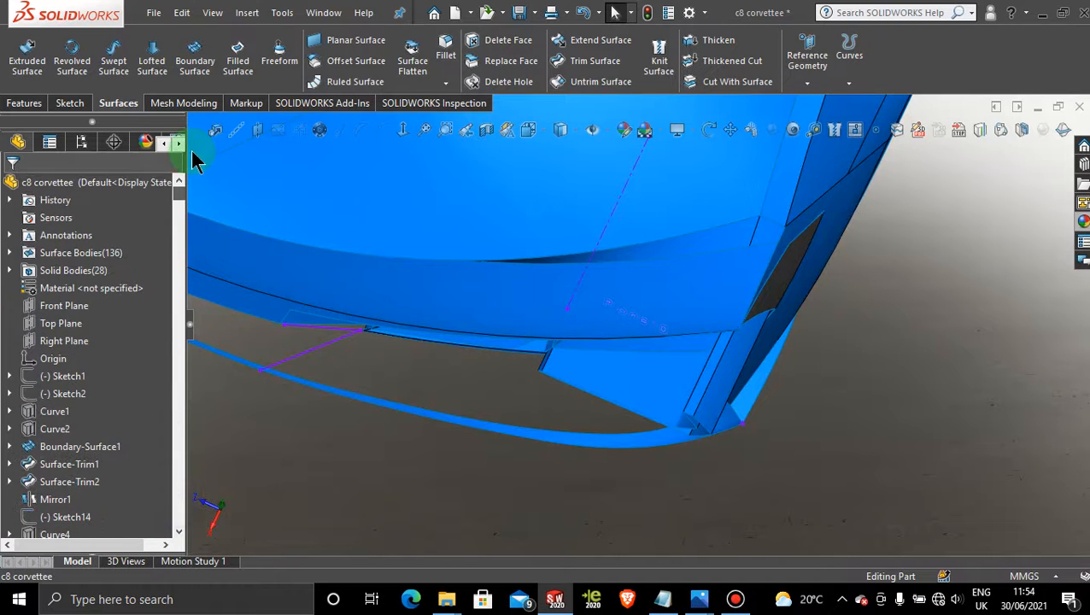
click(50, 324)
click(57, 300)
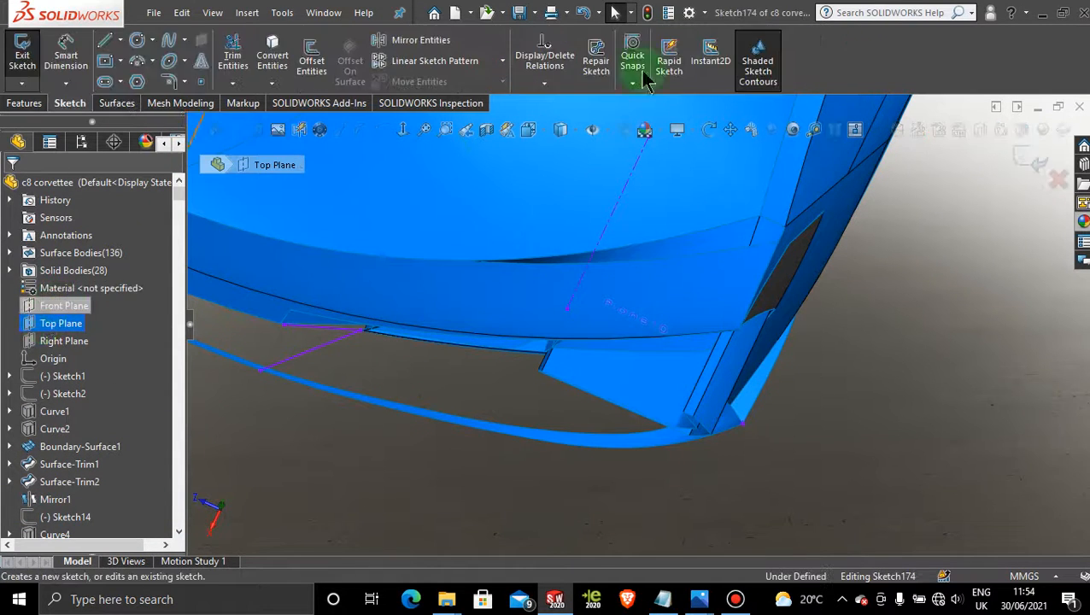
click(402, 130)
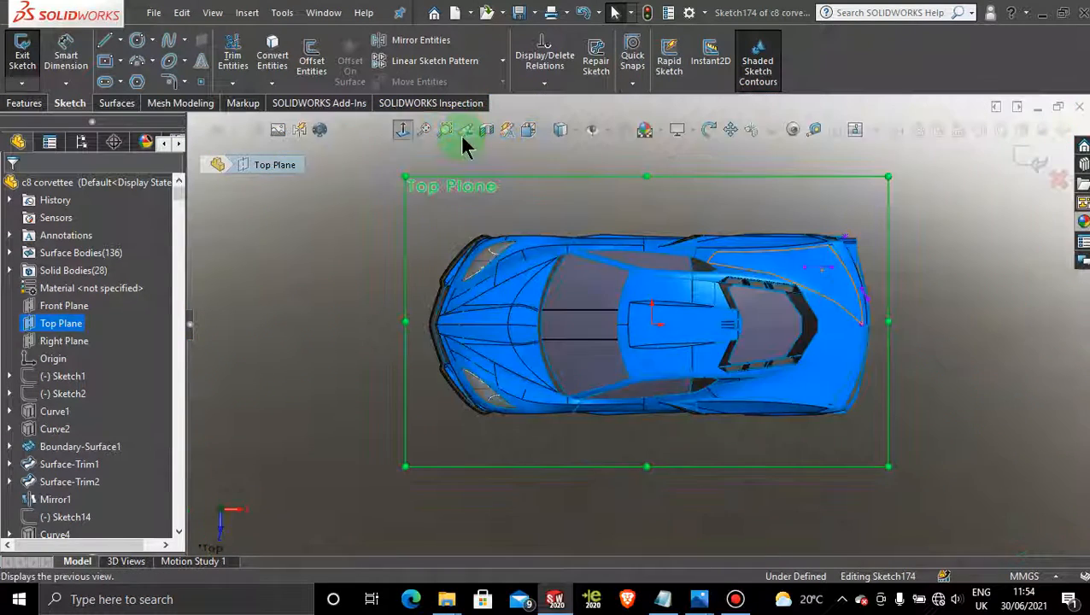
- Convert the curved rear edge of Surface-Trim63 beside the extruded taillight surface into a sketch entity
scroll(854, 274, down, 2)
scroll(758, 273, down, 5)
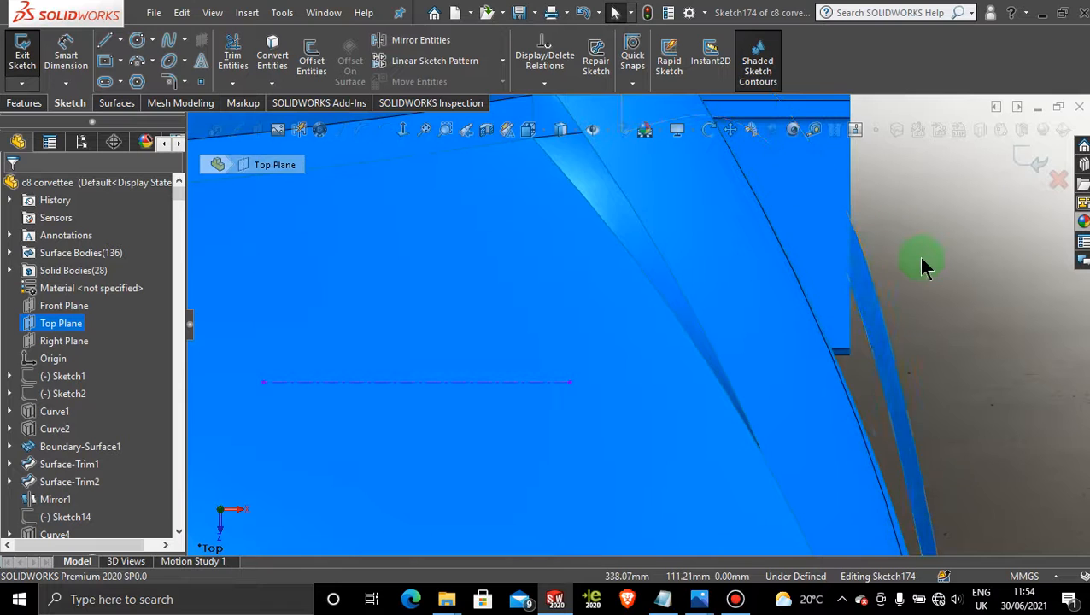
scroll(920, 265, up, 2)
scroll(739, 318, down, 3)
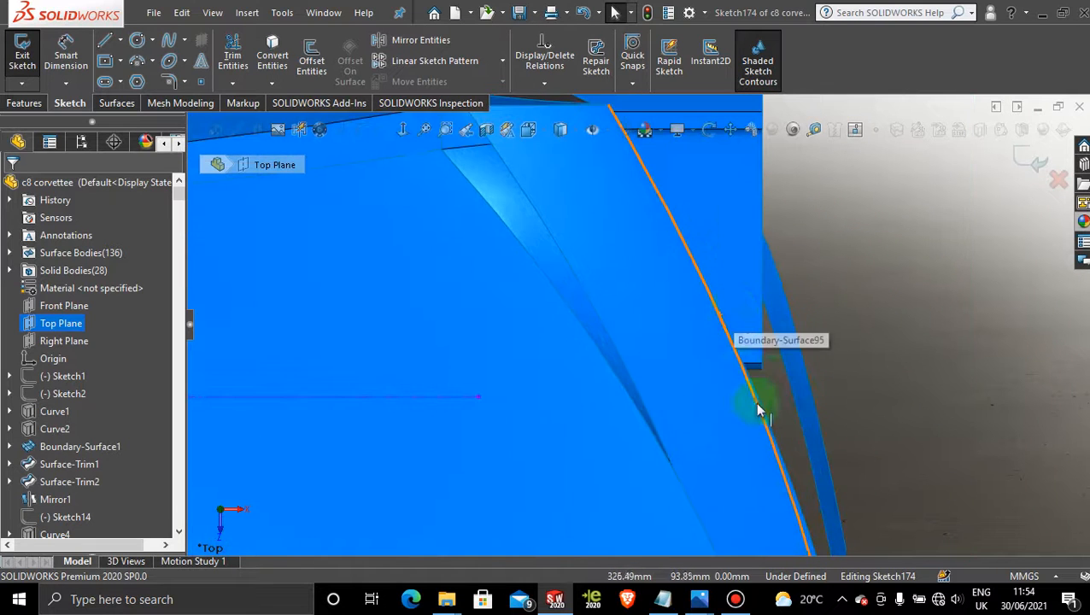
mouse_move(759, 392)
middle_down()
mouse_move(769, 401)
mouse_move(721, 391)
mouse_move(825, 452)
middle_up()
click(825, 453)
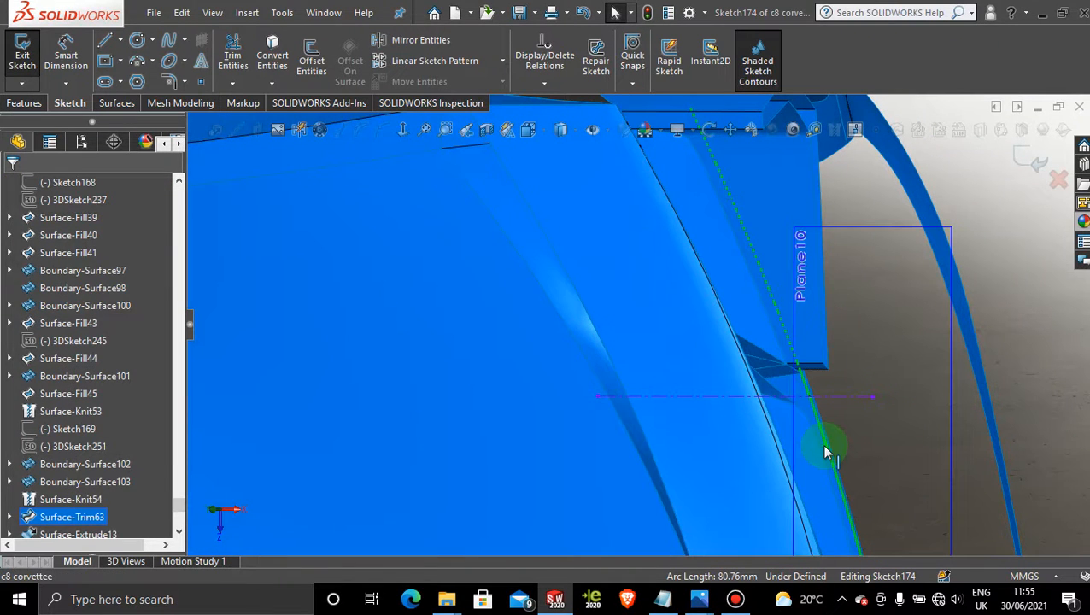
middle_drag(881, 372, 889, 369)
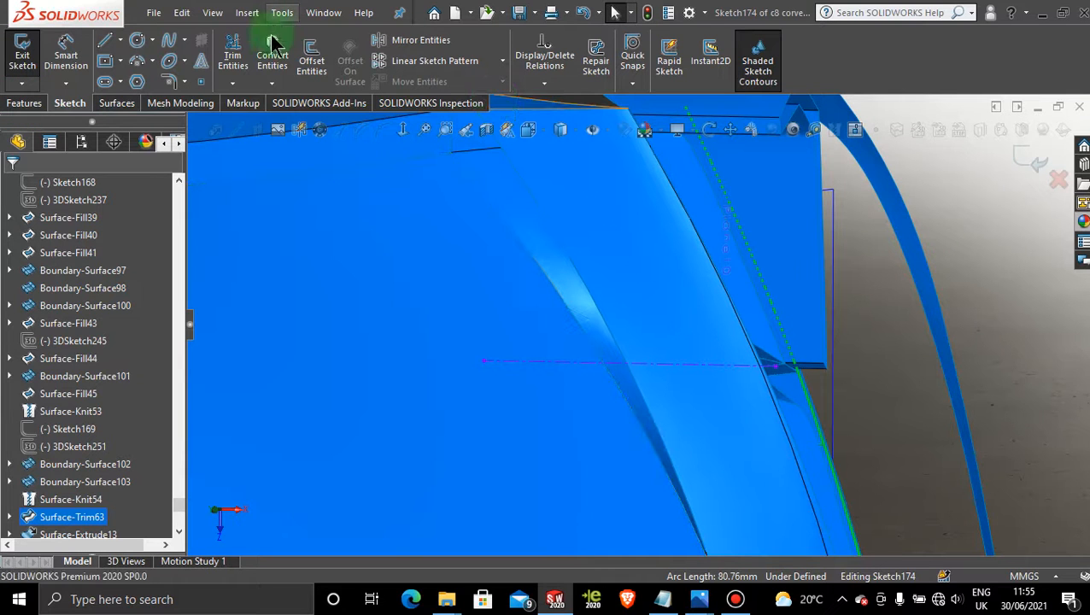
click(282, 62)
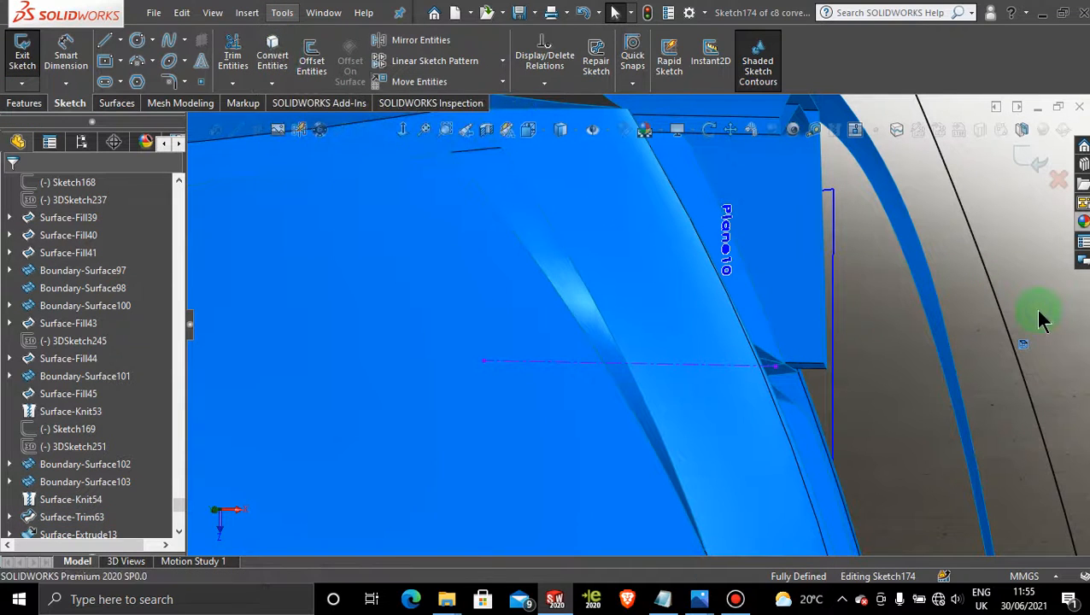
- Sketch a two-point spline about 59 mm long from the extruded surface's inboard rear corner to beyond the car's side
scroll(1037, 311, up, 5)
middle_drag(637, 324, 653, 330)
key(space)
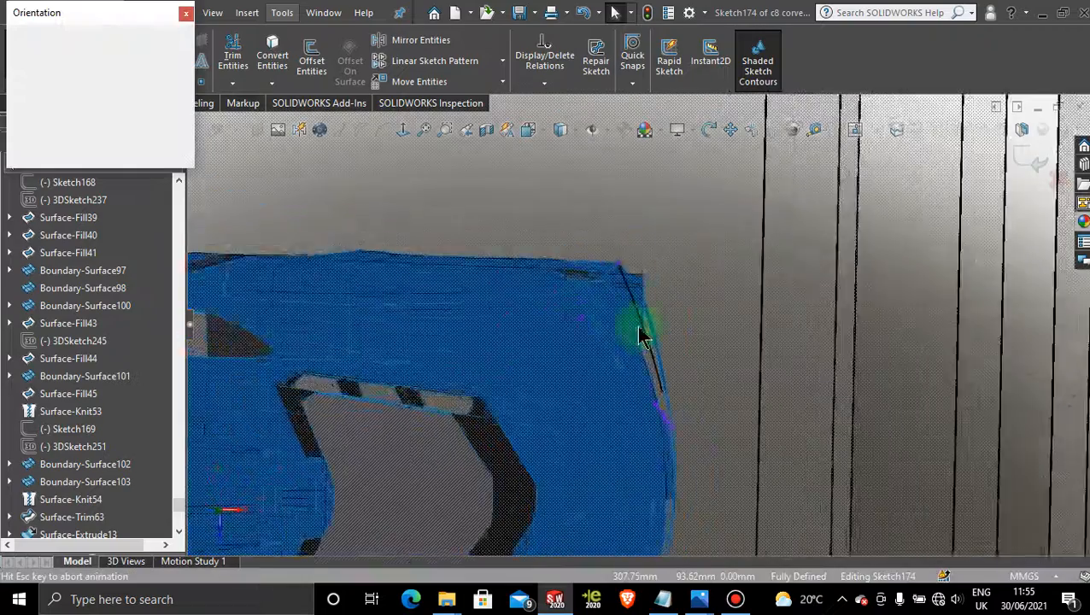
click(546, 357)
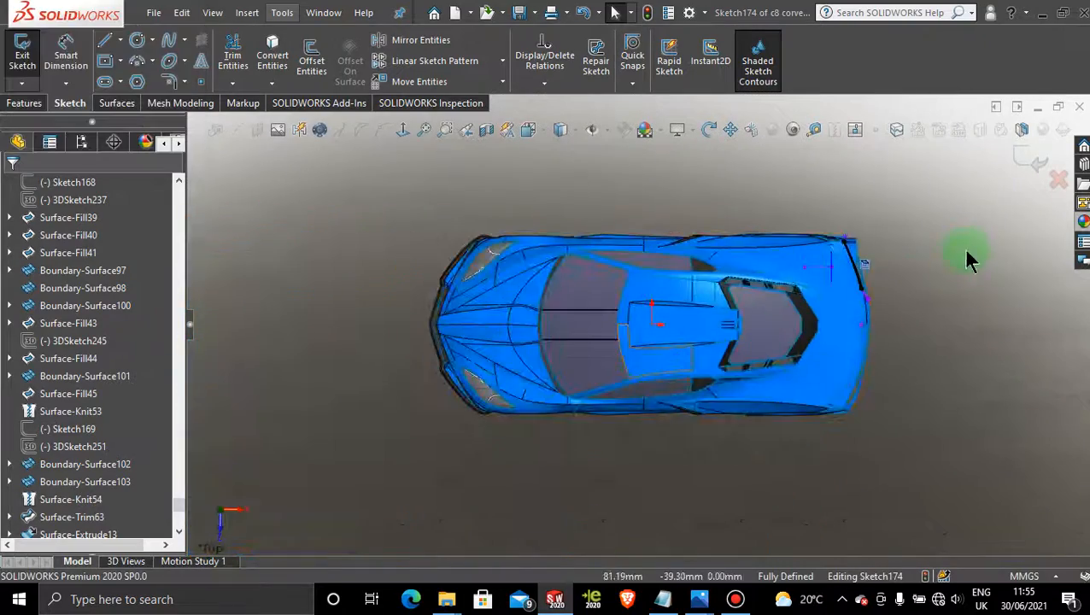
scroll(847, 251, down, 8)
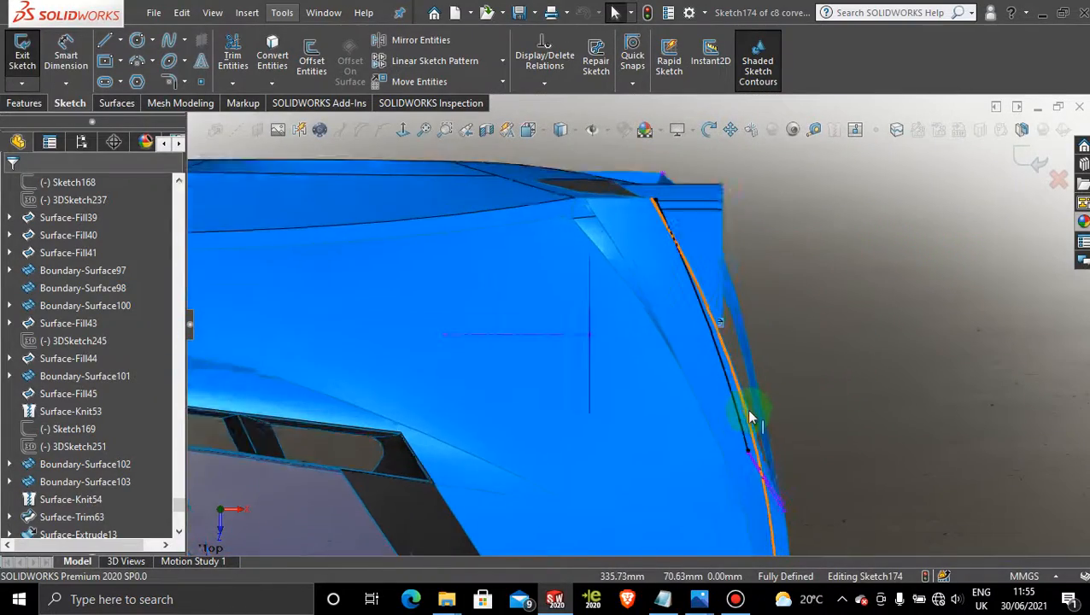
scroll(750, 417, down, 2)
scroll(598, 183, up, 4)
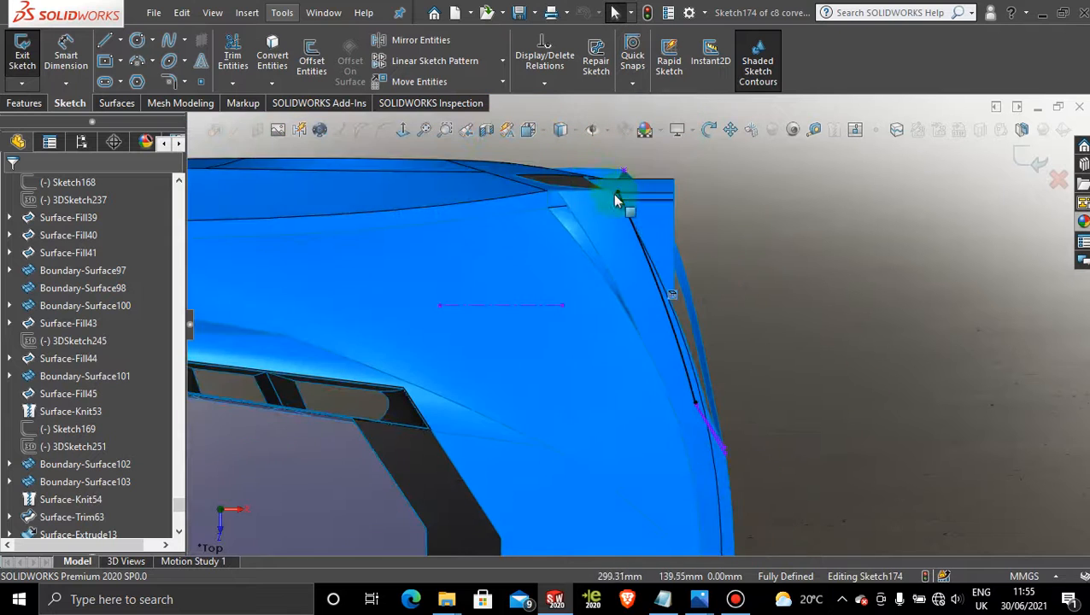
scroll(617, 171, down, 3)
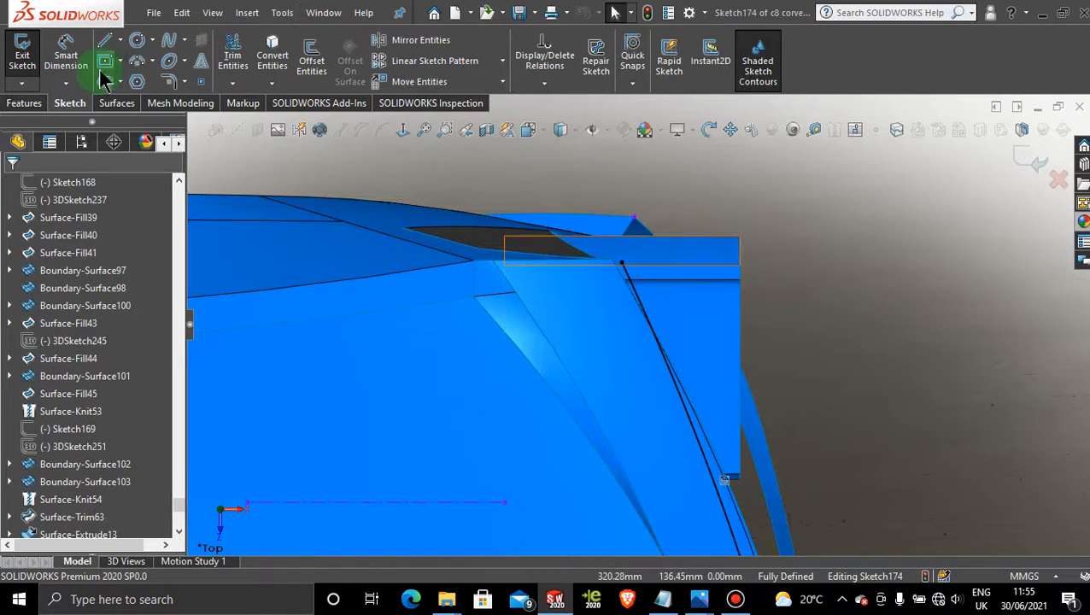
click(171, 52)
scroll(749, 504, down, 2)
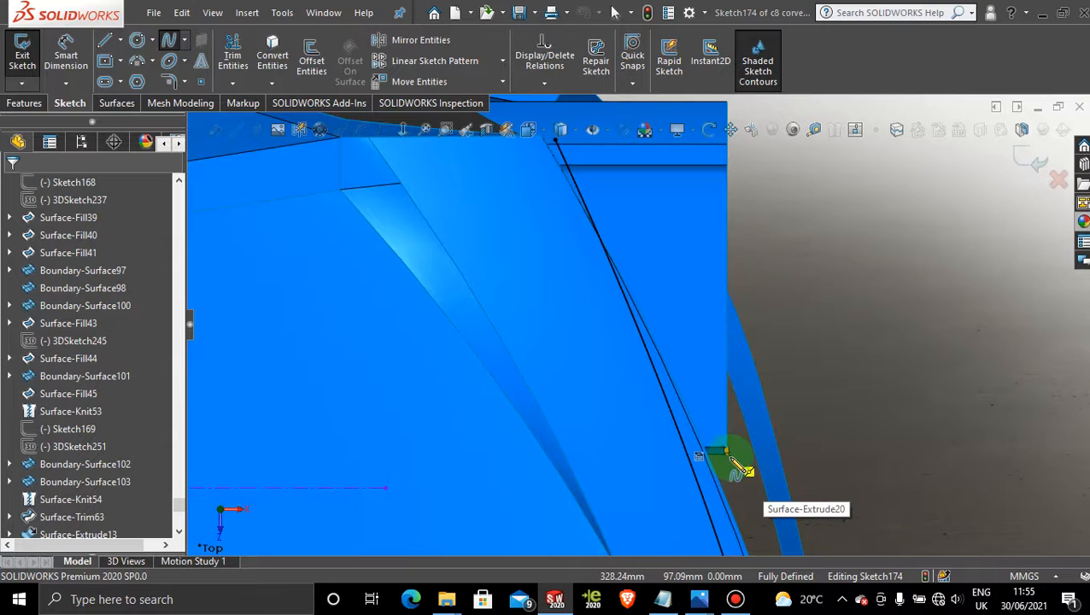
click(724, 459)
scroll(674, 205, up, 3)
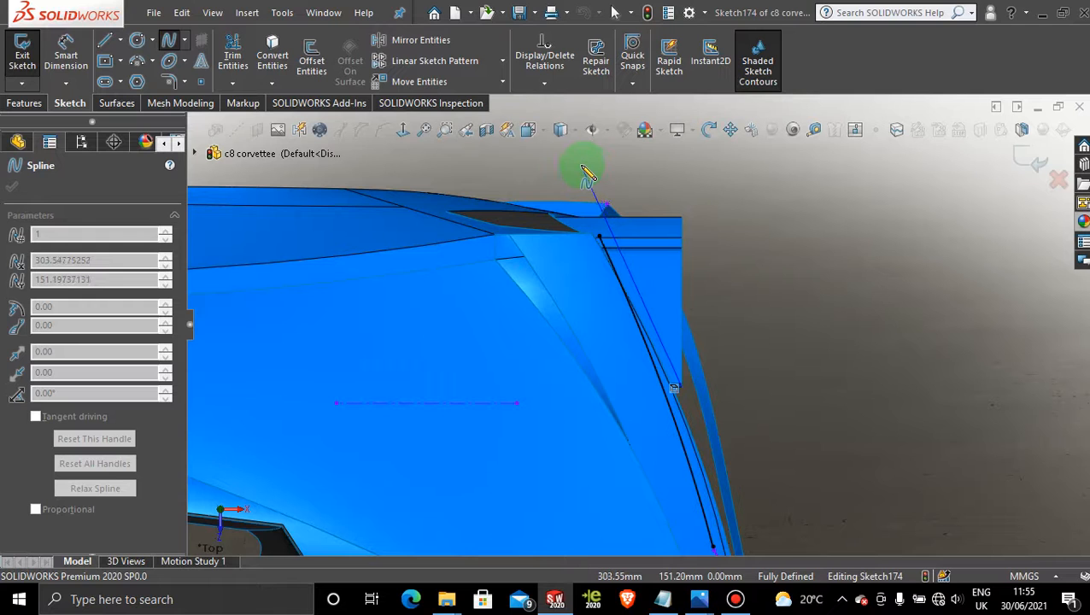
key(Escape)
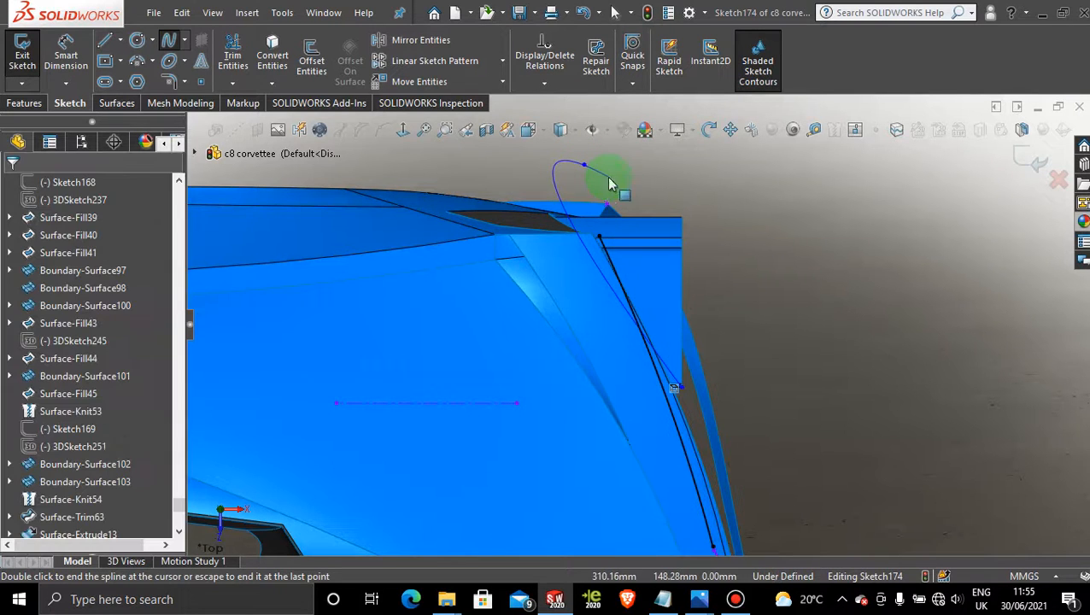
- Bend the spline with its tangent handles to follow the rear edge and move its outer endpoint to about X 302, Z -152 mm
scroll(599, 256, down, 4)
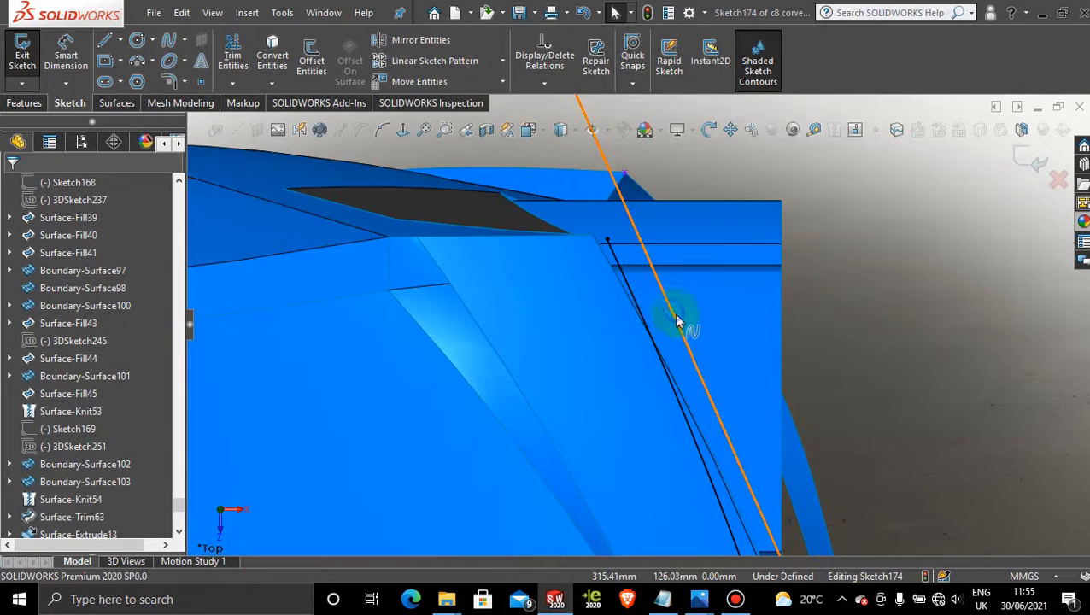
click(678, 321)
scroll(708, 316, up, 1)
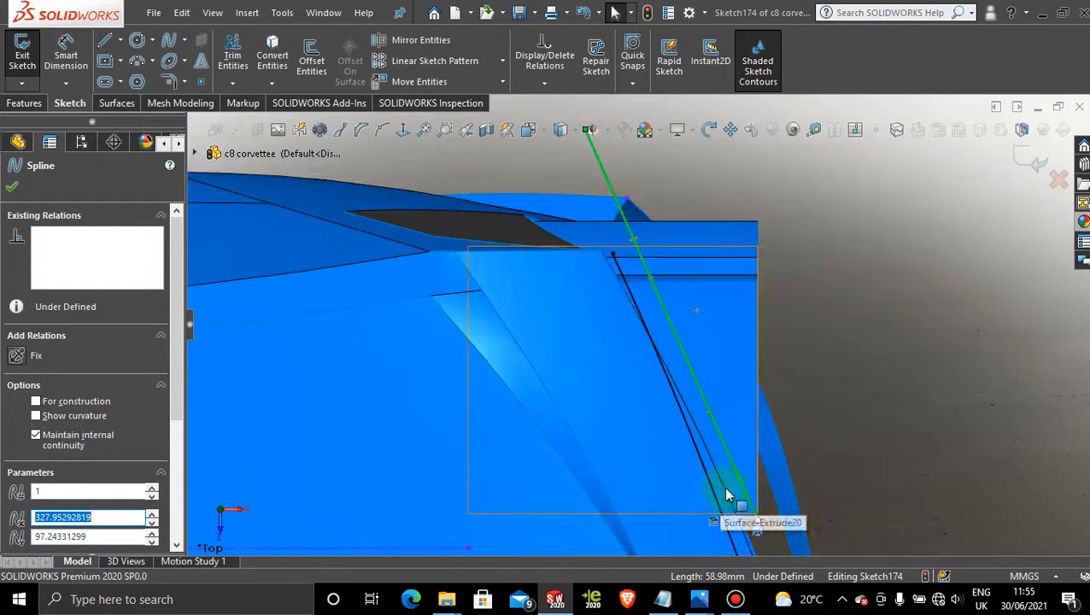
click(688, 362)
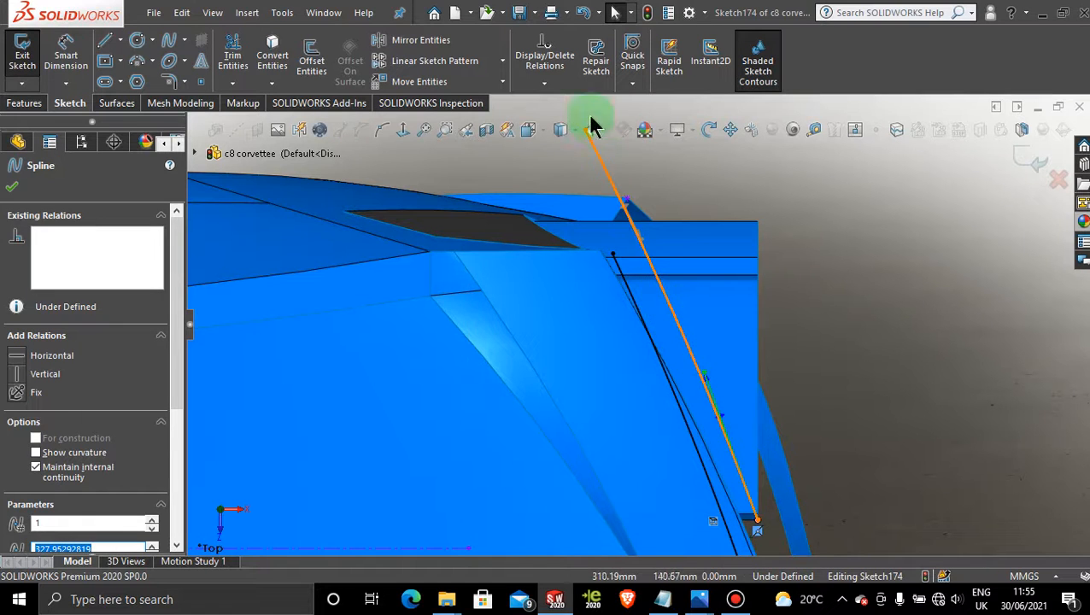
scroll(619, 201, up, 2)
mouse_move(595, 170)
mouse_down()
mouse_move(567, 162)
mouse_move(581, 155)
mouse_up()
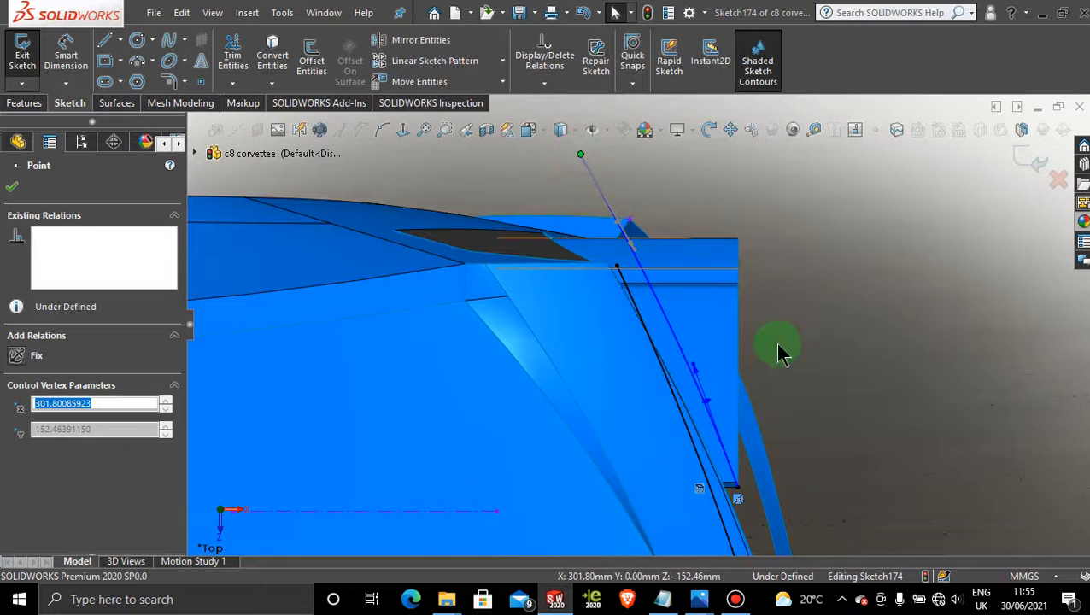
click(690, 366)
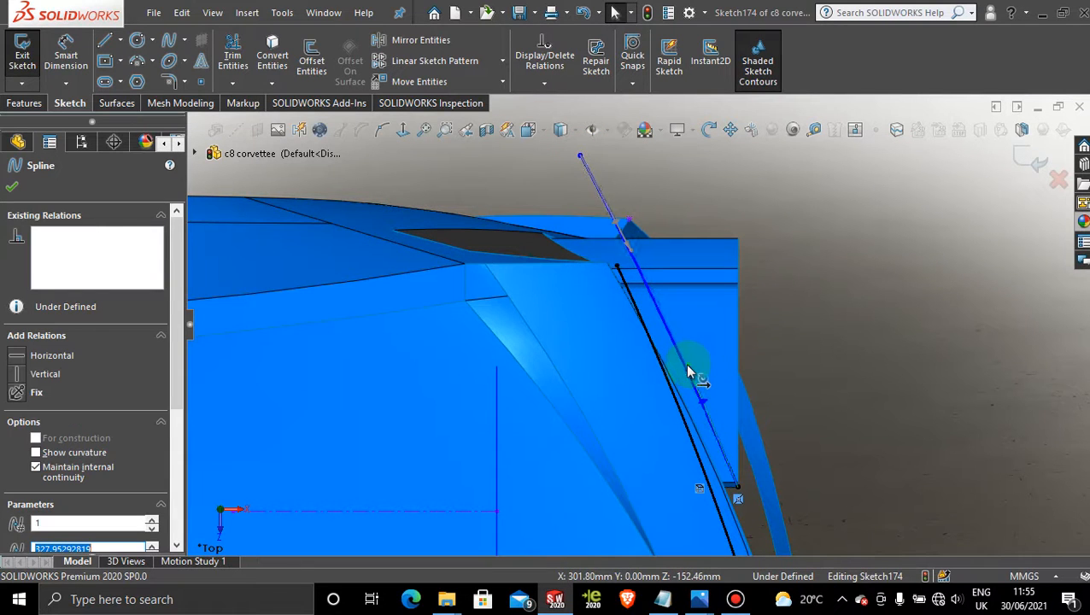
scroll(801, 366, up, 2)
scroll(657, 345, down, 2)
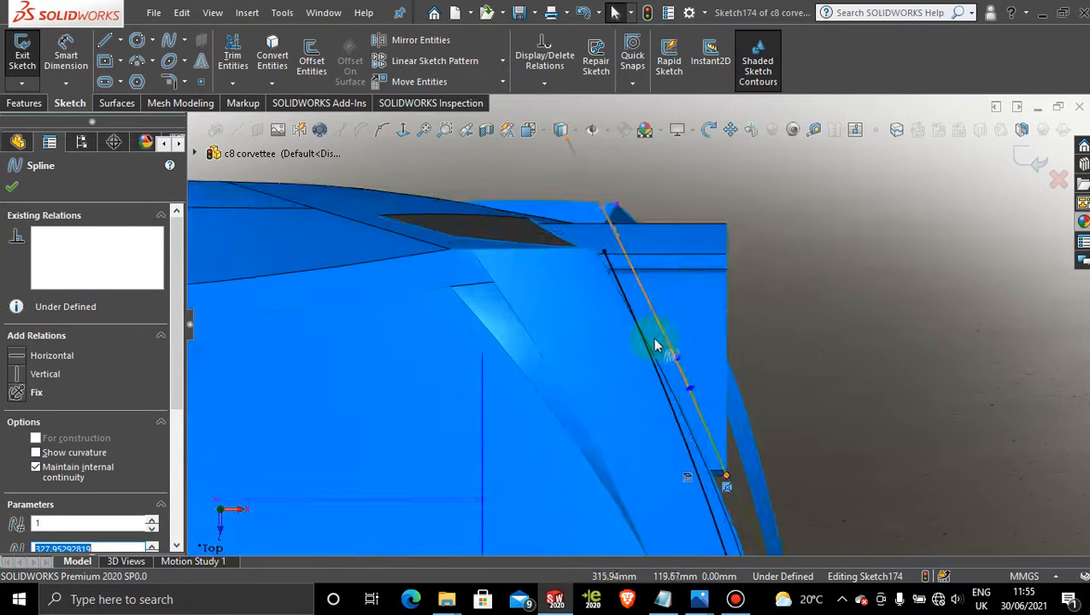
click(617, 239)
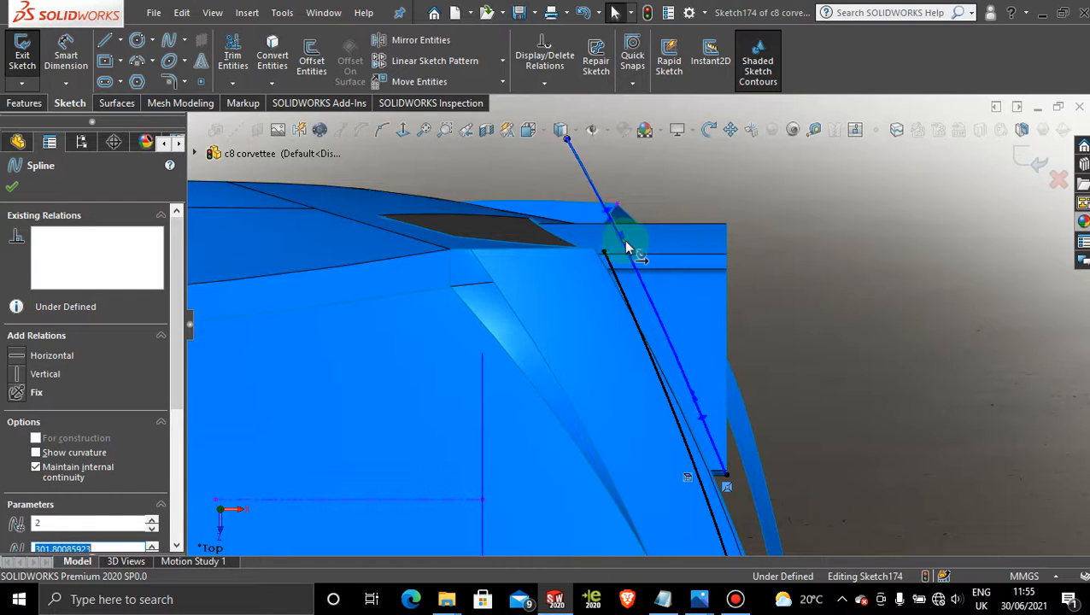
mouse_move(687, 477)
middle_down()
mouse_move(712, 340)
mouse_move(674, 452)
mouse_move(637, 294)
mouse_move(582, 327)
mouse_move(603, 397)
middle_up()
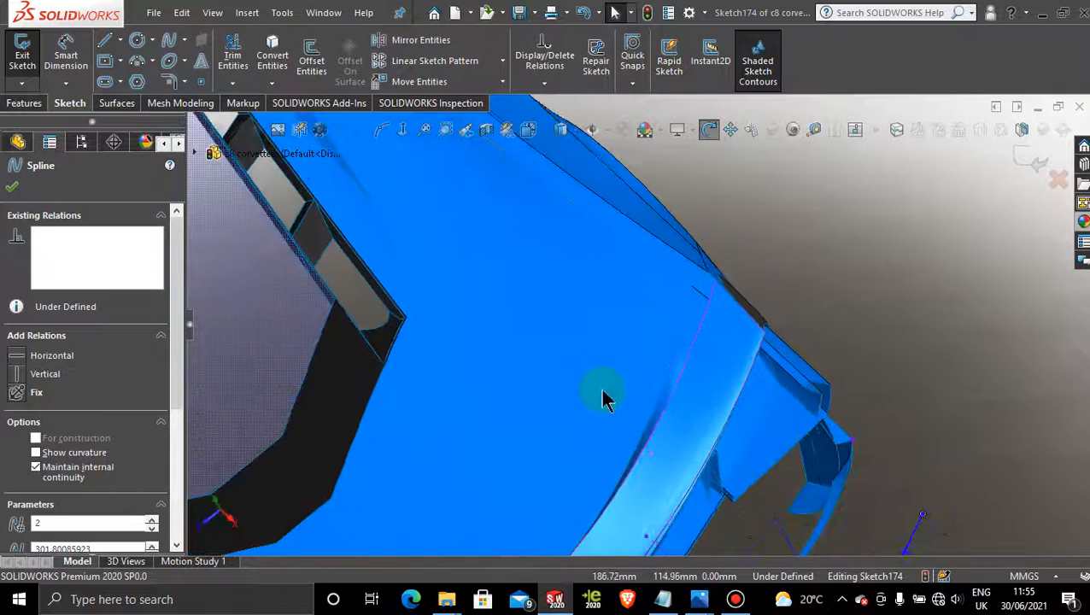
click(119, 104)
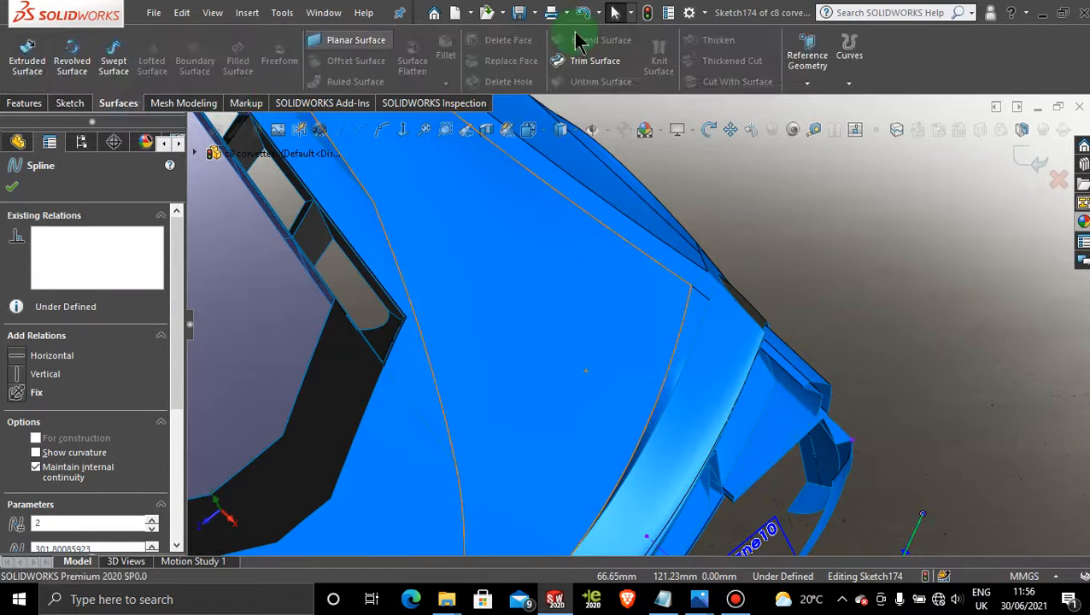
click(596, 62)
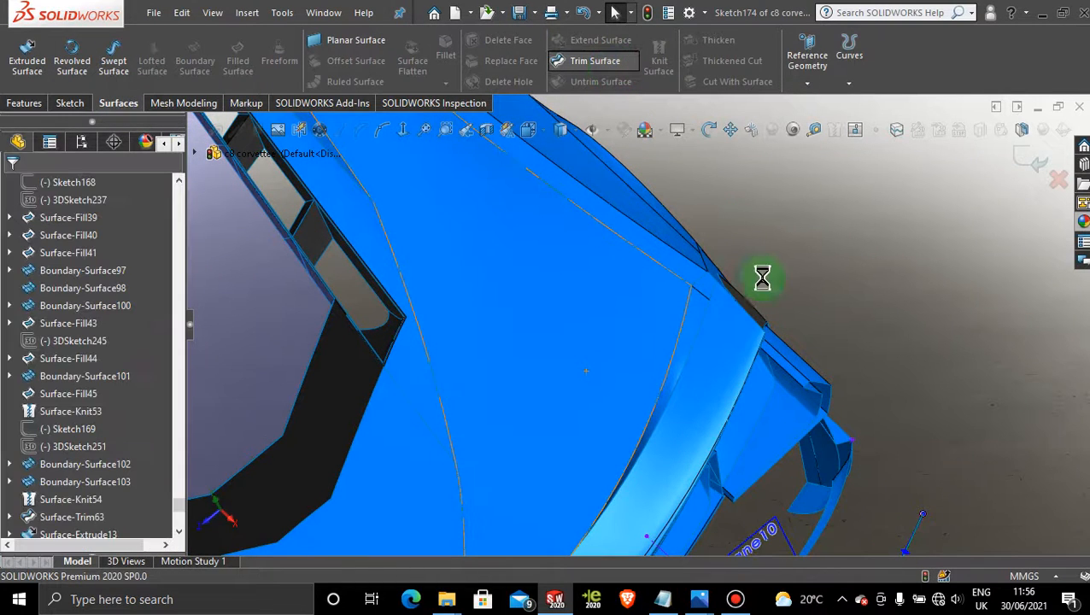
click(786, 430)
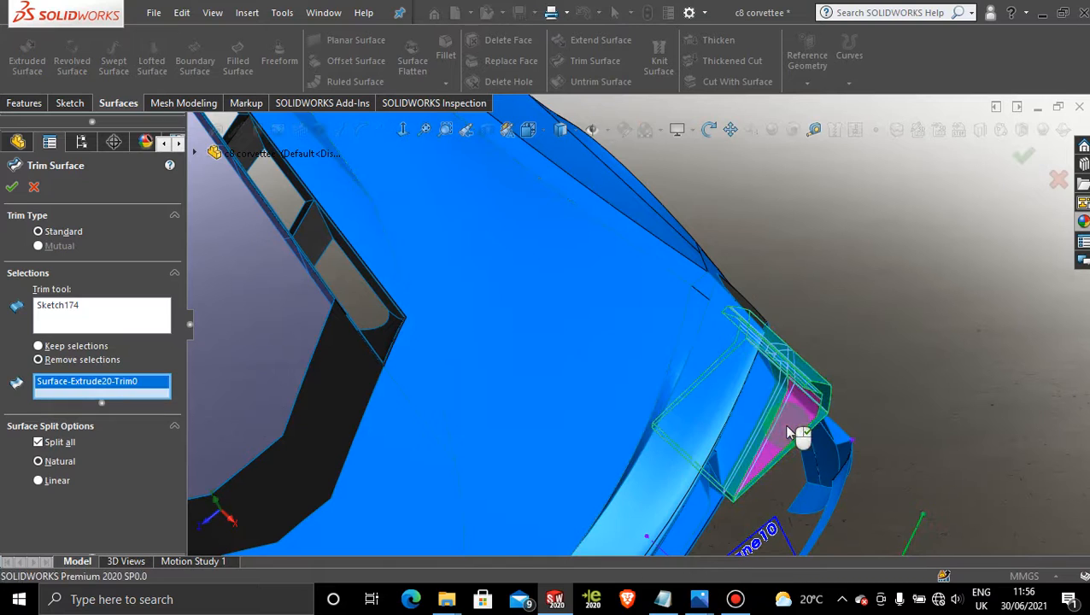
middle_drag(795, 437, 724, 412)
click(710, 414)
scroll(725, 413, down, 4)
scroll(614, 398, down, 4)
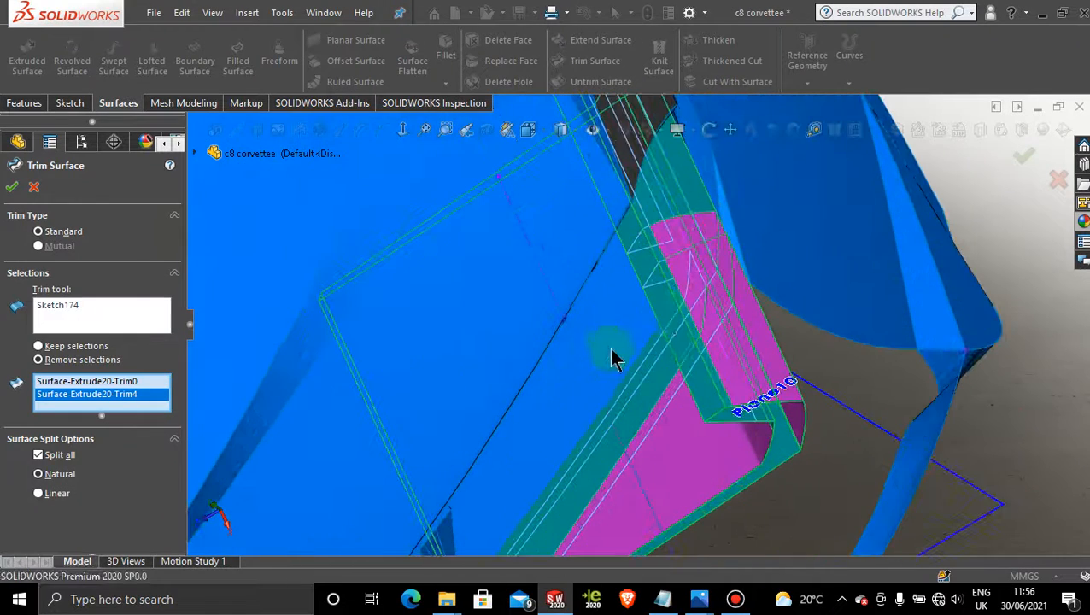
click(666, 309)
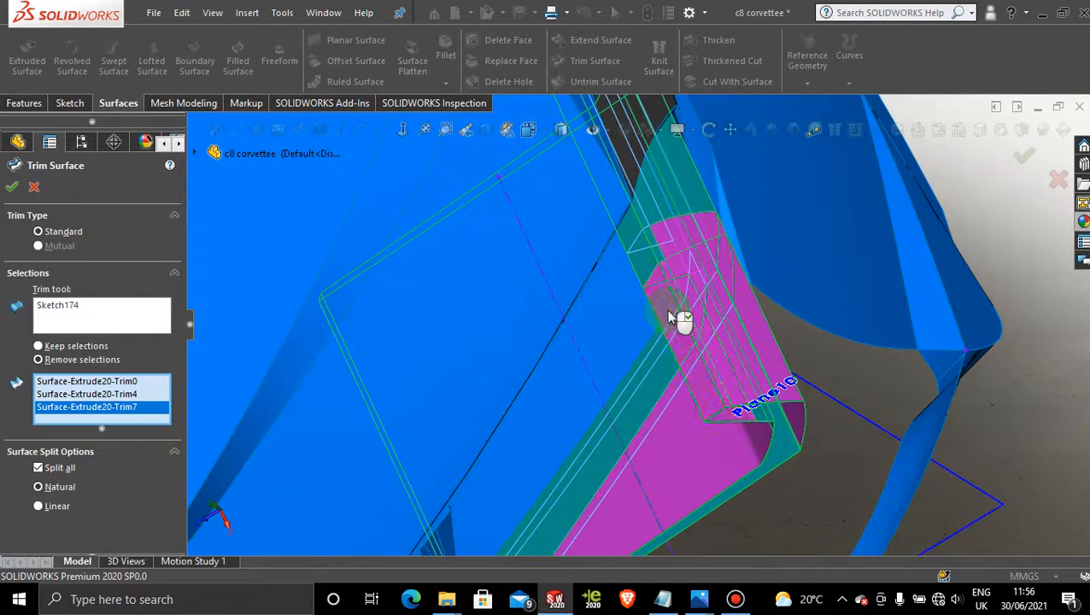
click(646, 254)
middle_drag(712, 335, 726, 354)
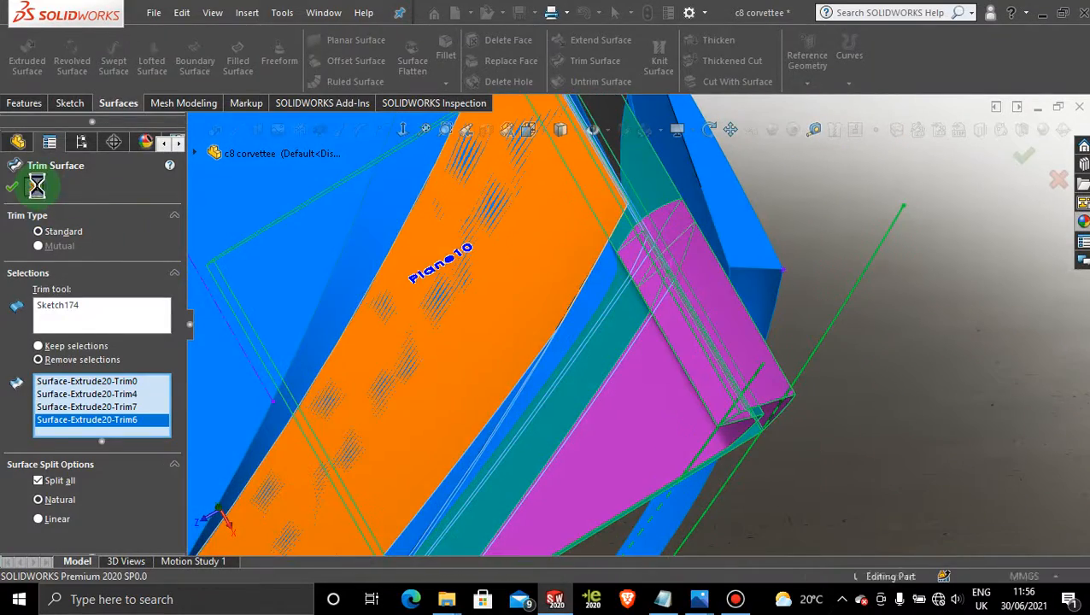
click(36, 185)
- Remove the converted rear edge curve from the sketch with Power trim, leaving only the spline
scroll(895, 383, up, 5)
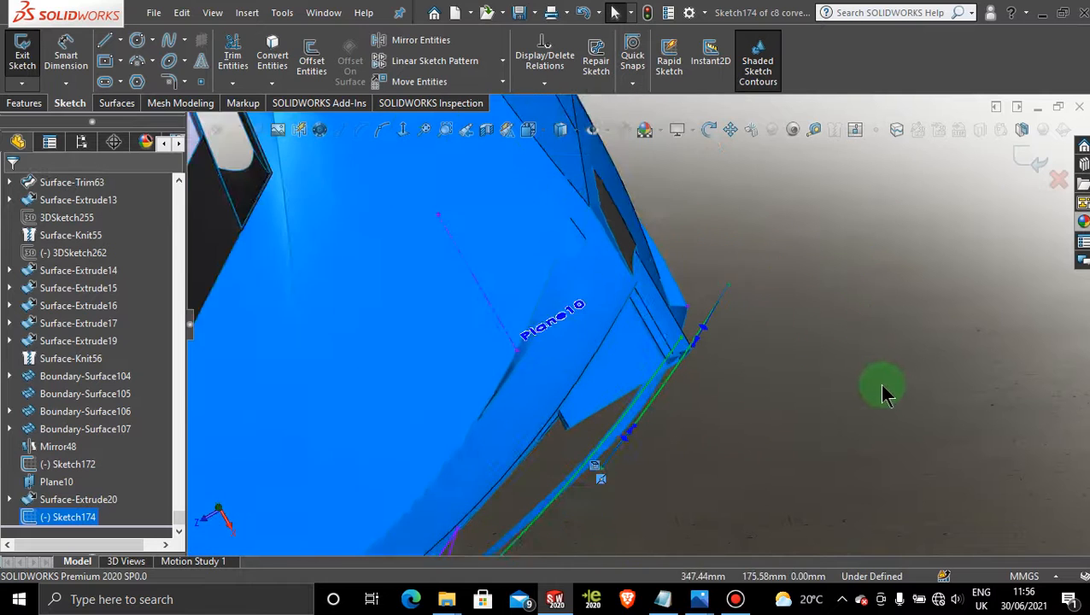
scroll(882, 386, up, 1)
click(700, 388)
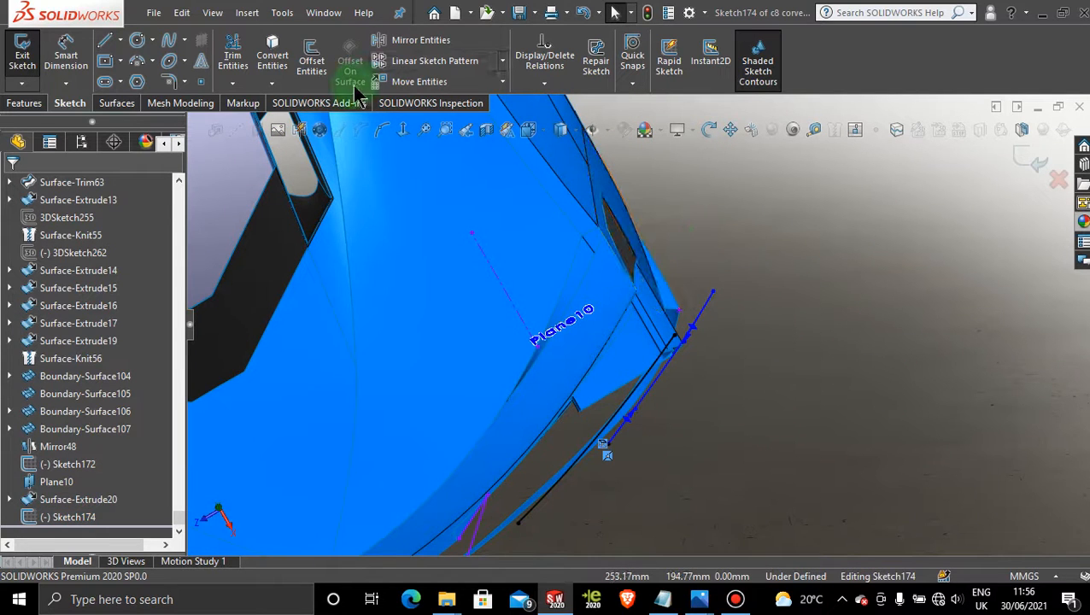
click(232, 55)
scroll(620, 404, down, 2)
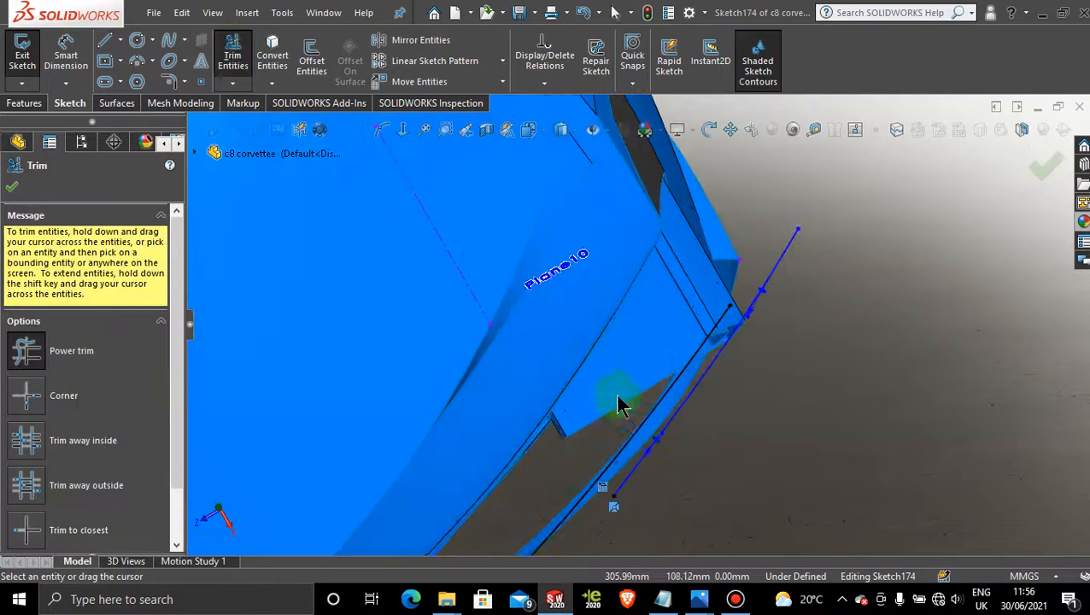
drag(617, 461, 565, 459)
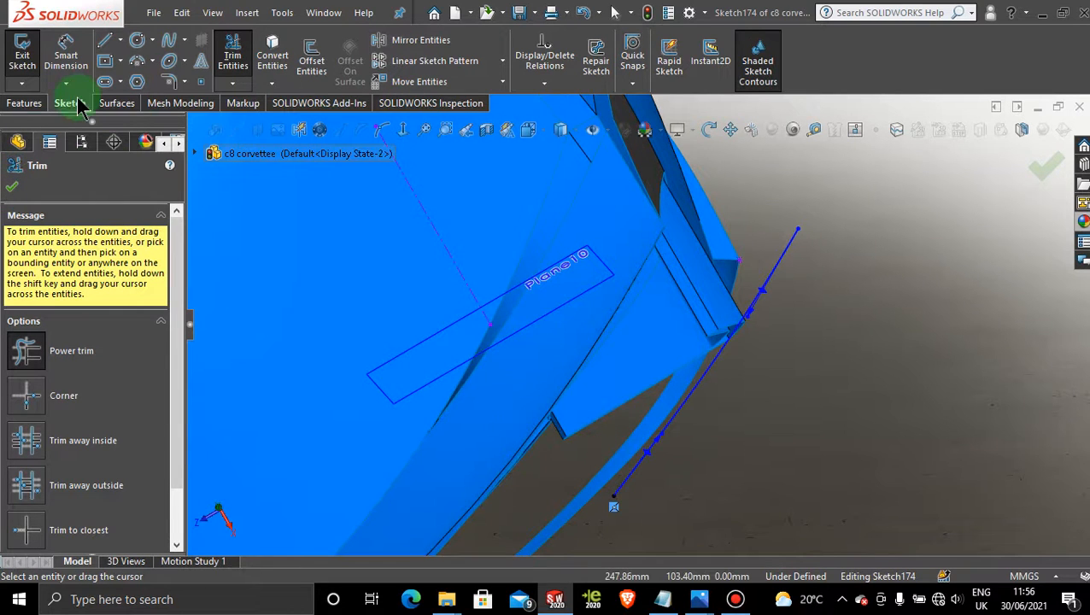
- Trim the extruded taillight surface with Sketch174, removing the portion that projects rearward beyond the spline
click(112, 104)
click(587, 61)
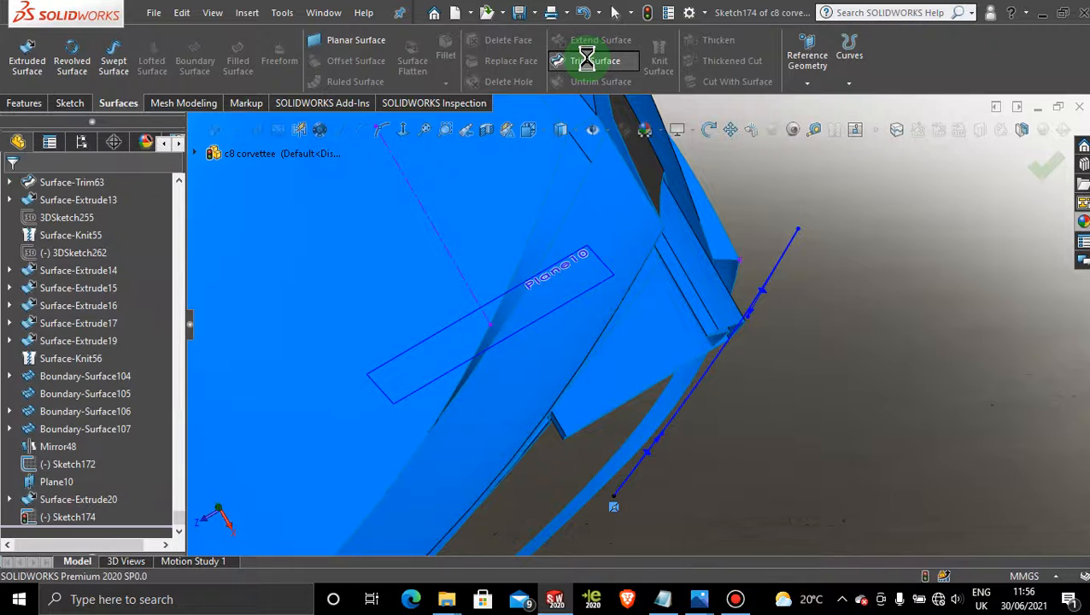
click(660, 364)
middle_drag(718, 404, 700, 311)
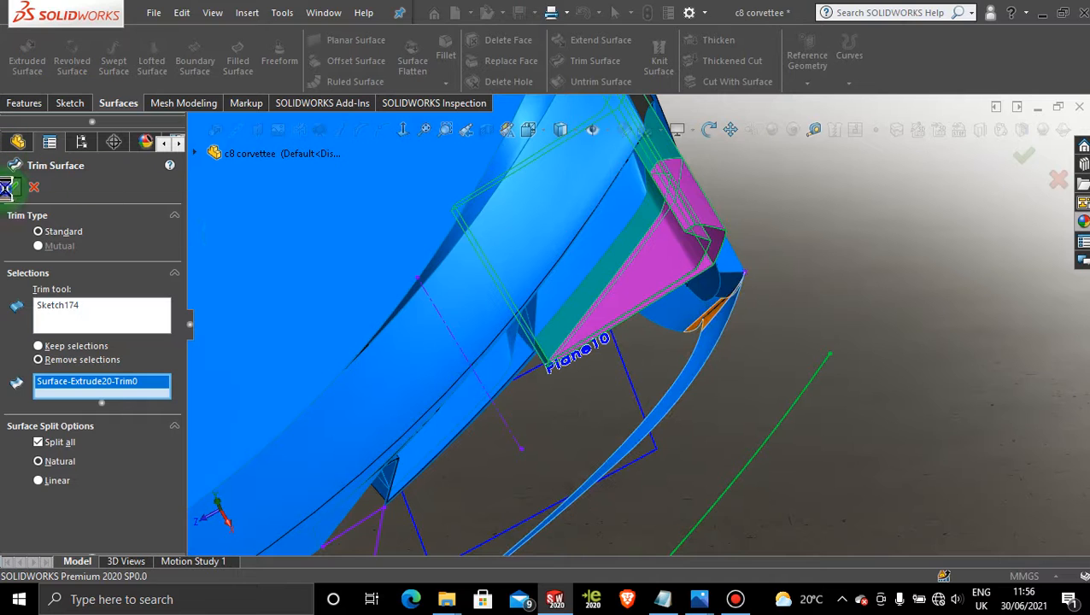
click(12, 188)
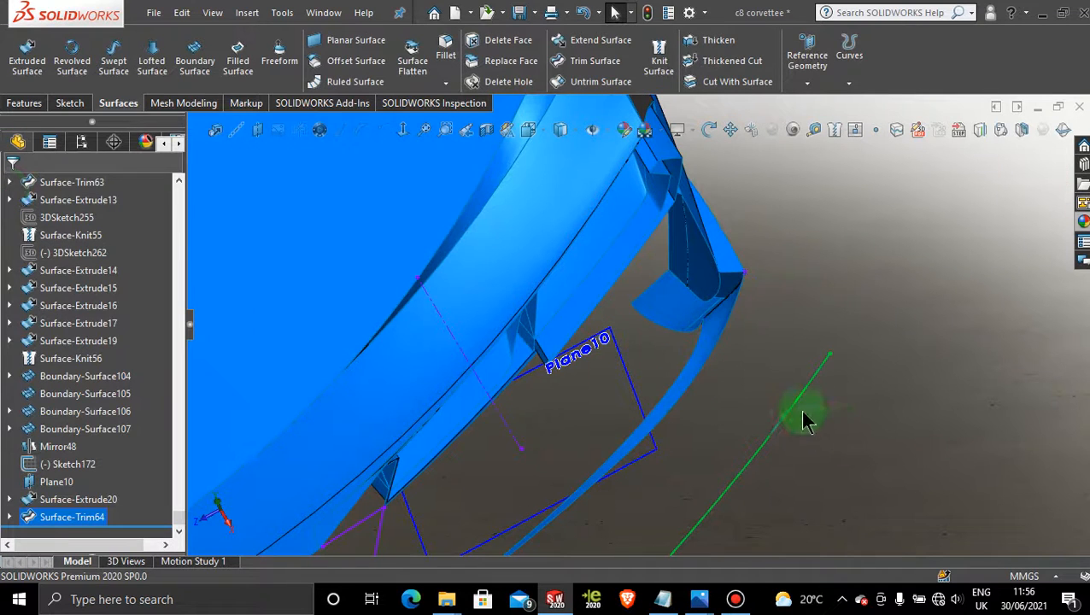
- Reopen Sketch174 of Surface-Trim64 for editing and view it from straight above
middle_drag(807, 421, 579, 304)
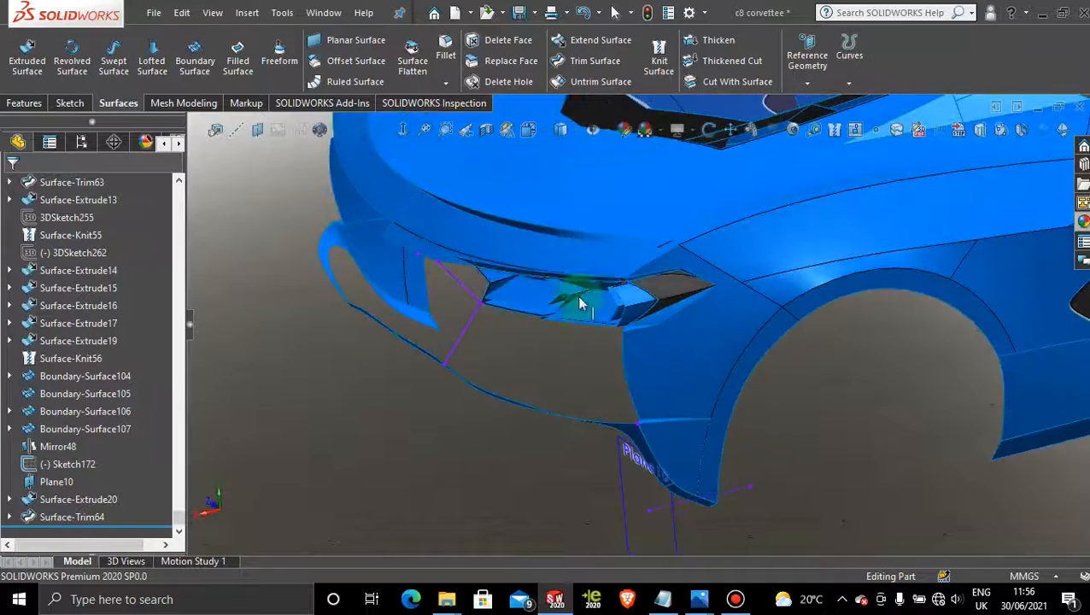
scroll(600, 334, down, 6)
middle_drag(622, 372, 187, 481)
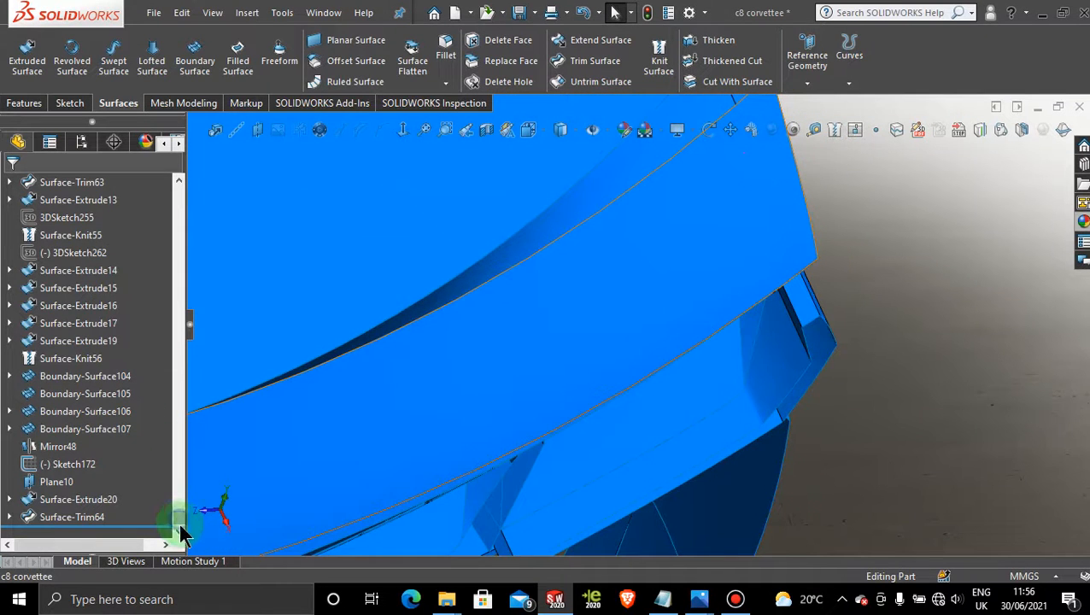
drag(181, 531, 49, 525)
click(9, 516)
click(53, 518)
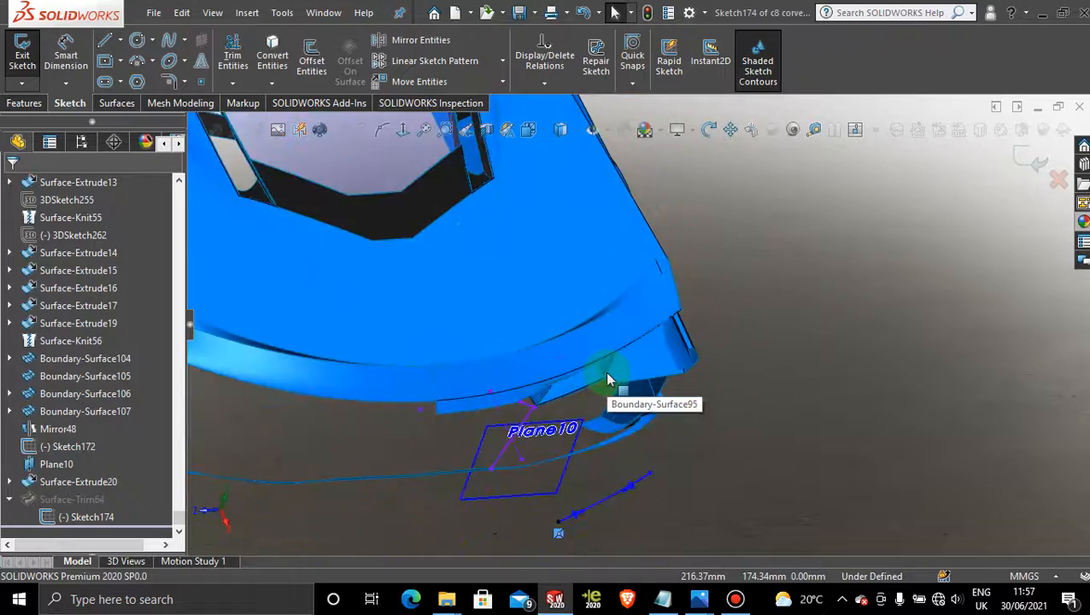
key(space)
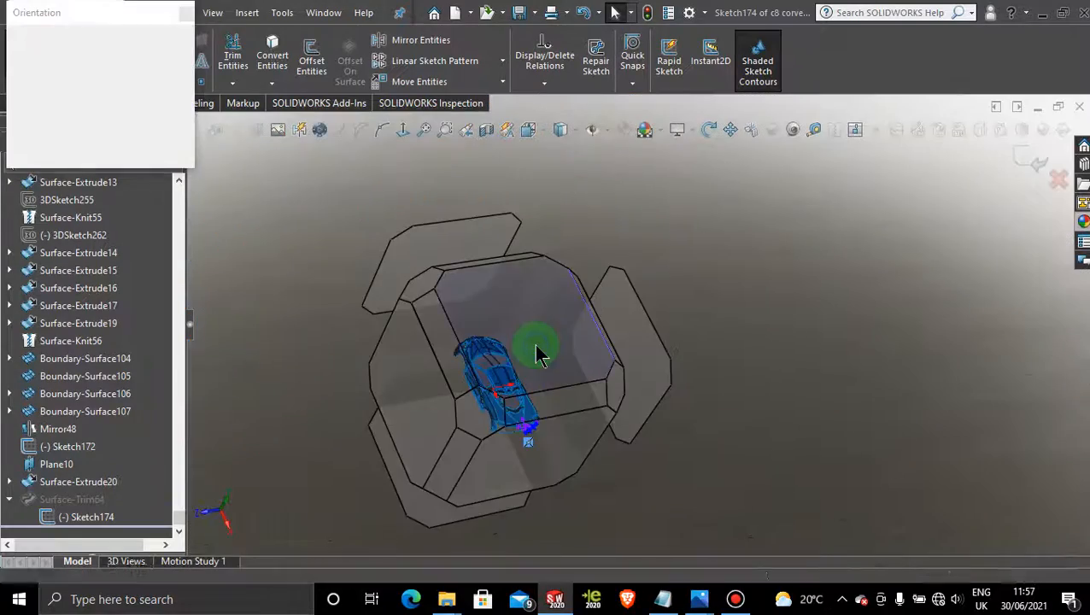
click(531, 357)
- Delete the relation that ties the spline's inboard endpoint to the corner of the extruded surface
scroll(666, 476, down, 10)
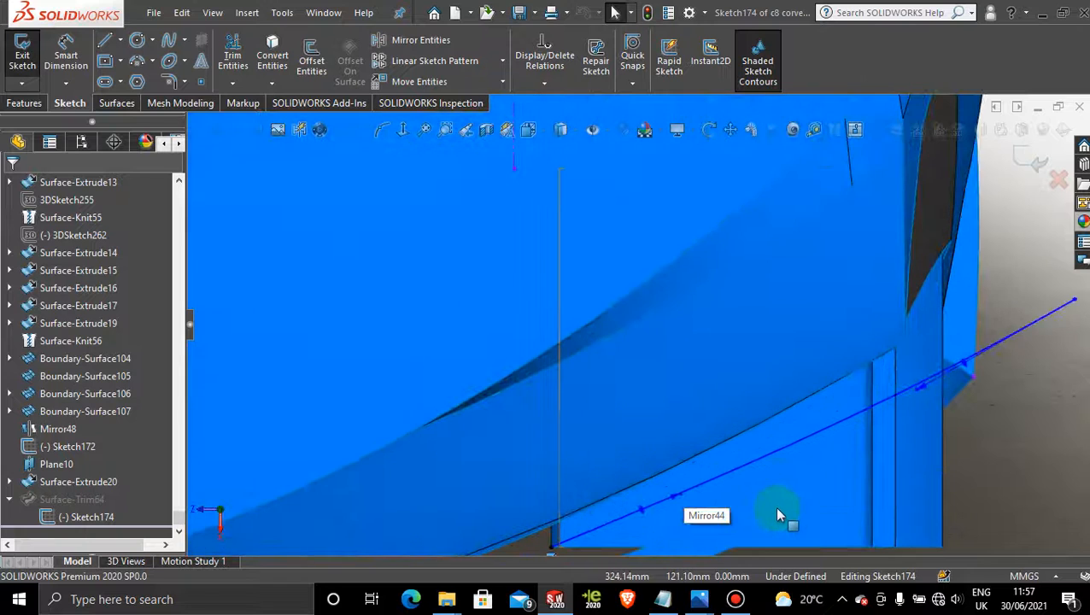
scroll(836, 414, up, 1)
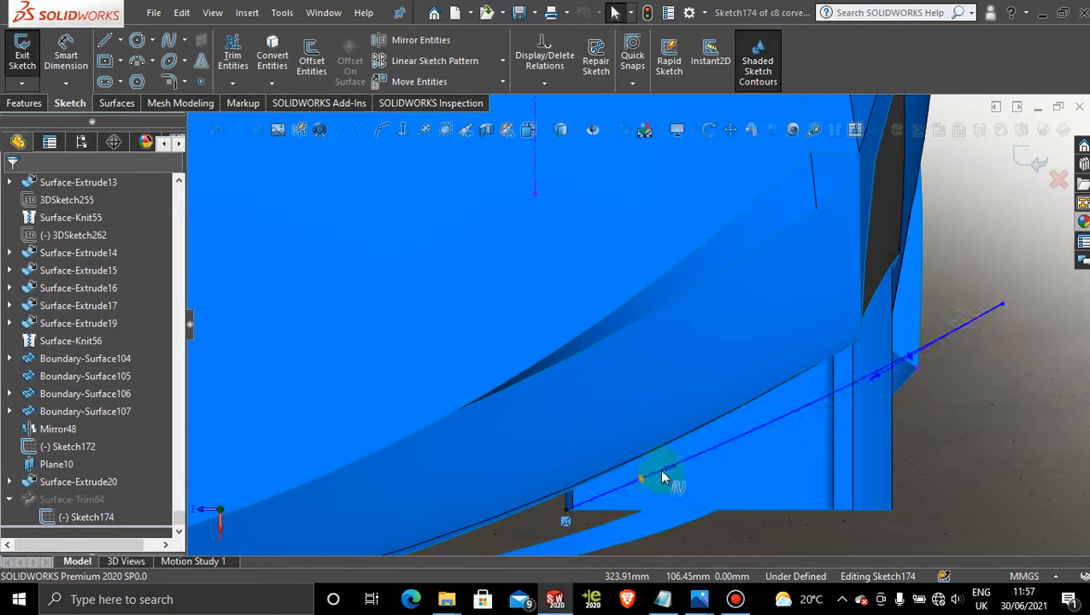
click(715, 459)
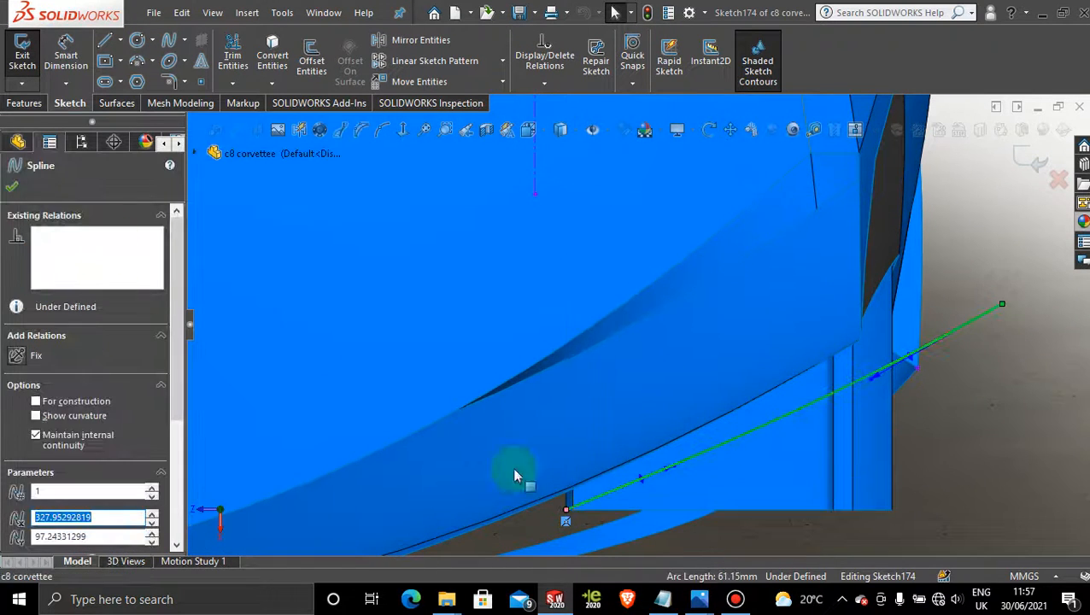
right_click(567, 534)
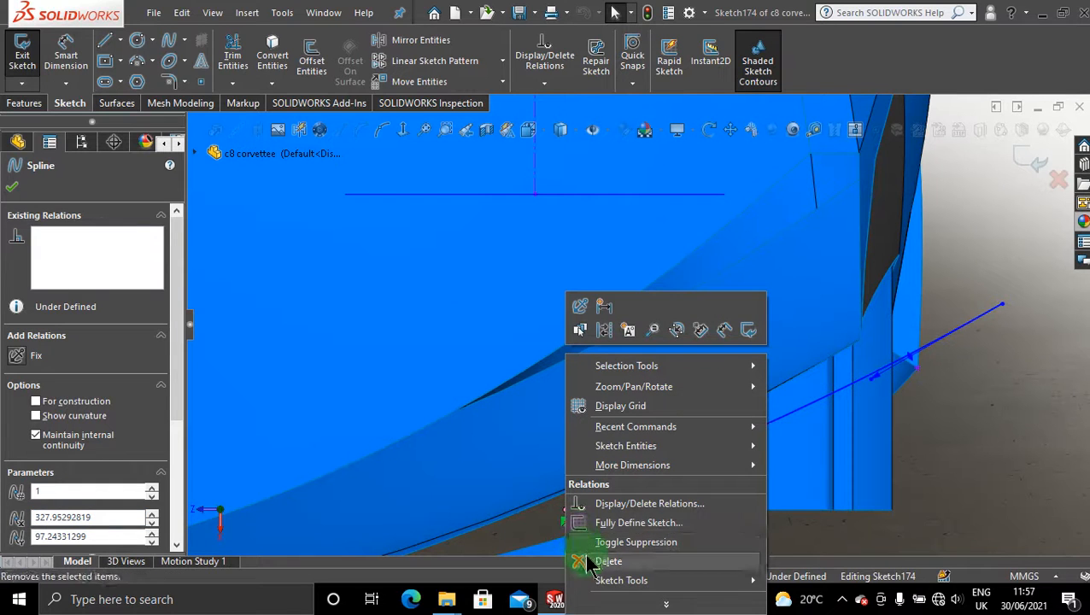
click(586, 556)
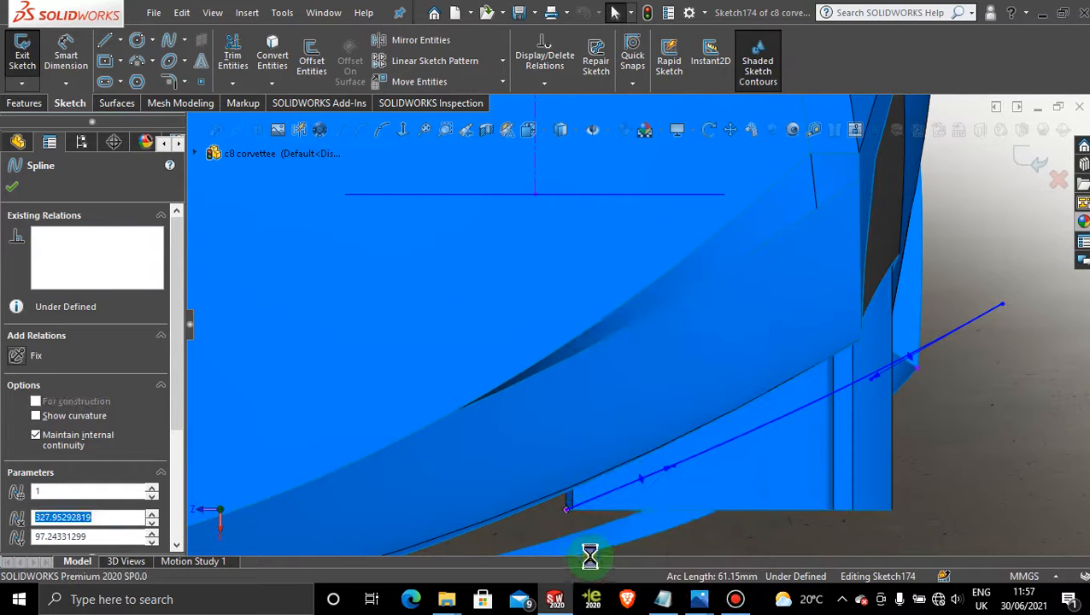
- Move the spline closer to the body's rear edge, with its outer endpoint at about X 298, Z -153 mm, and exit the sketch
click(738, 423)
drag(737, 424, 739, 425)
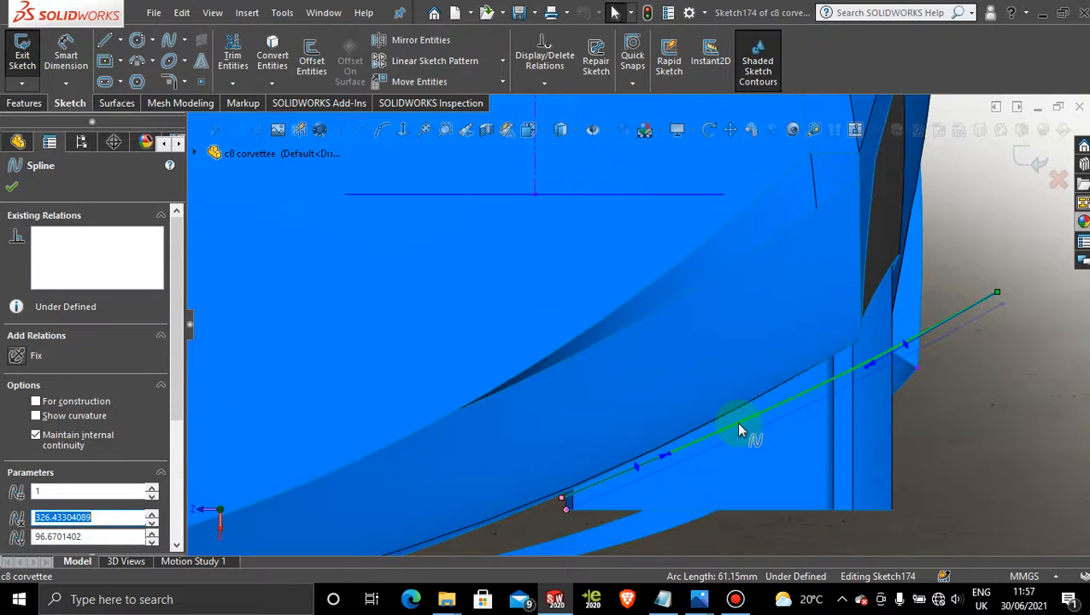
drag(738, 425, 737, 425)
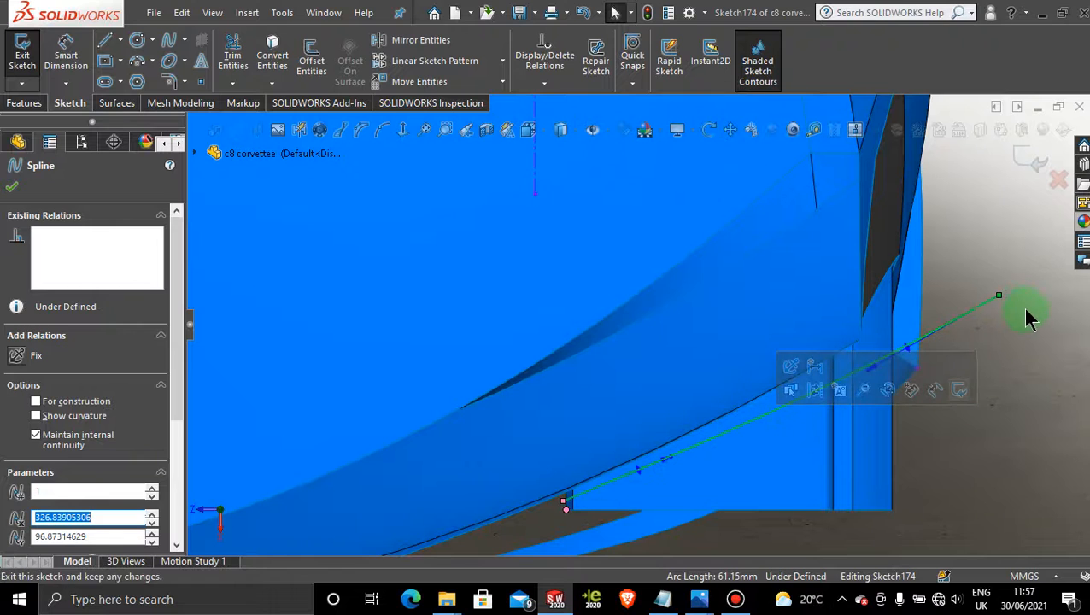
mouse_move(1003, 293)
mouse_down()
mouse_move(1001, 272)
mouse_move(1008, 283)
mouse_up()
click(875, 353)
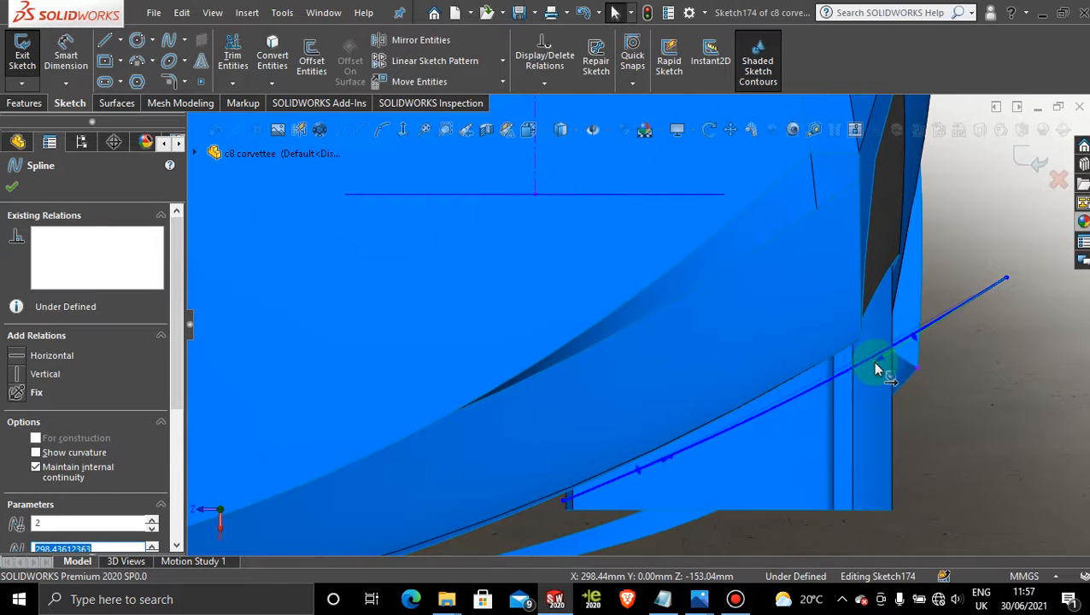
click(12, 186)
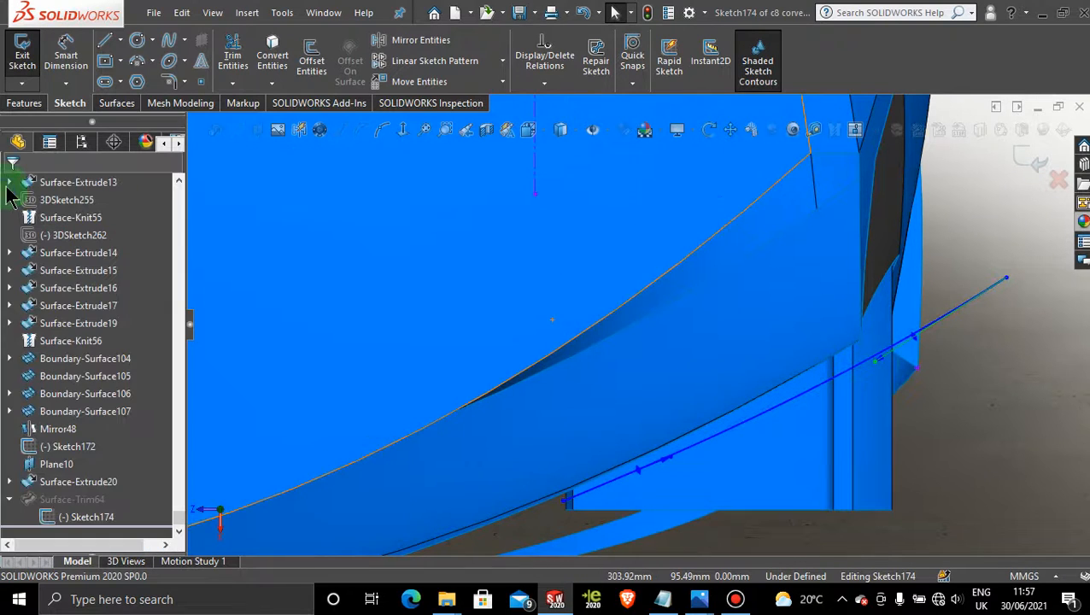
click(1037, 161)
middle_drag(1012, 374, 668, 410)
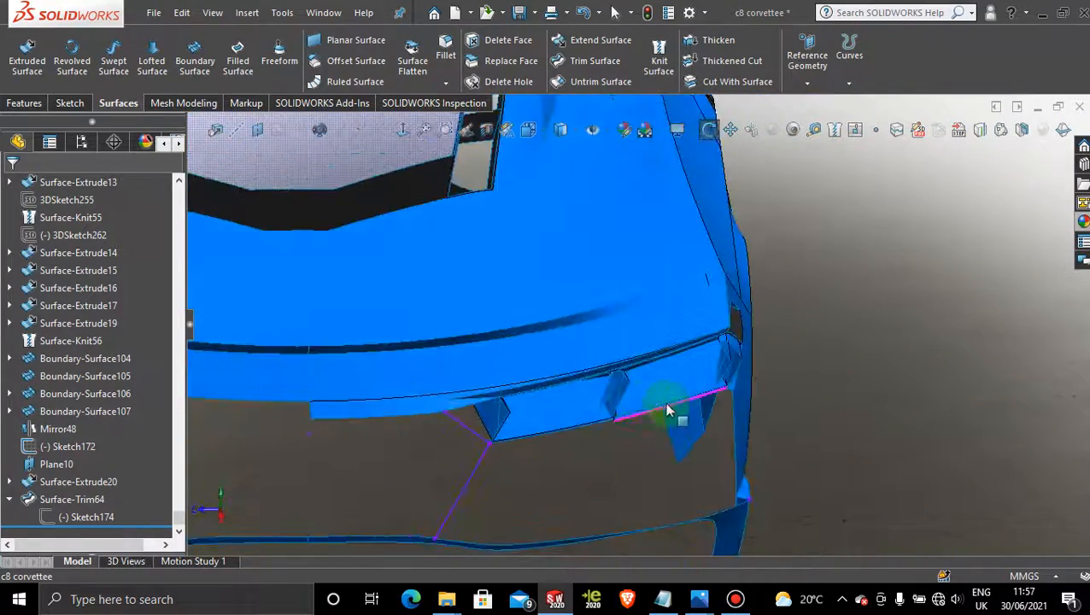
- Reopen Sketch174 of Surface-Trim64 for editing and view it from the top
scroll(670, 409, down, 7)
middle_drag(603, 433, 573, 448)
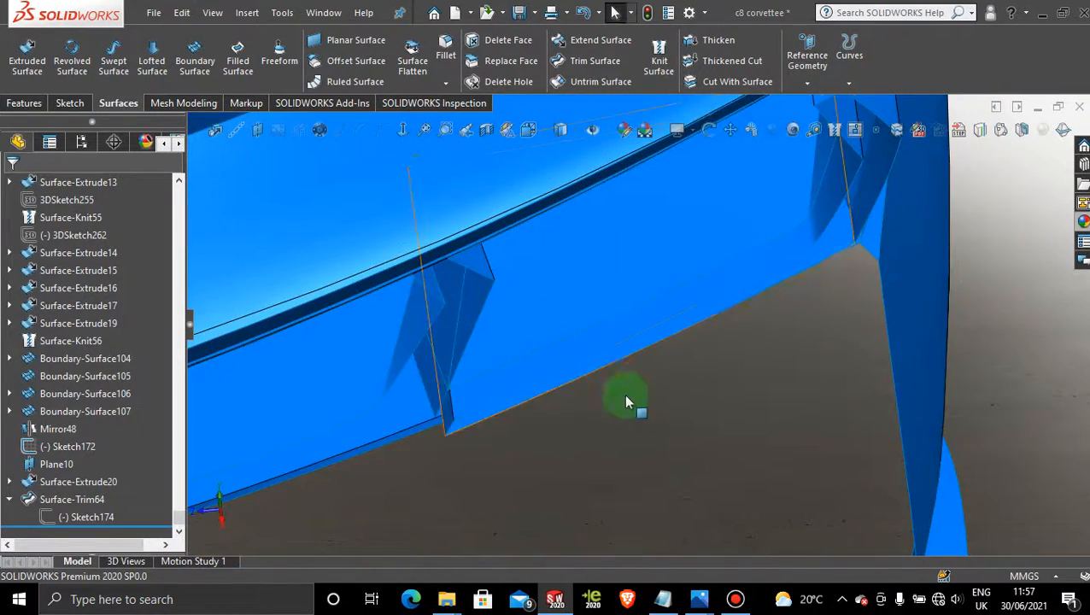
mouse_move(628, 396)
middle_down()
mouse_move(618, 408)
mouse_move(642, 440)
mouse_move(650, 424)
mouse_move(244, 462)
middle_up()
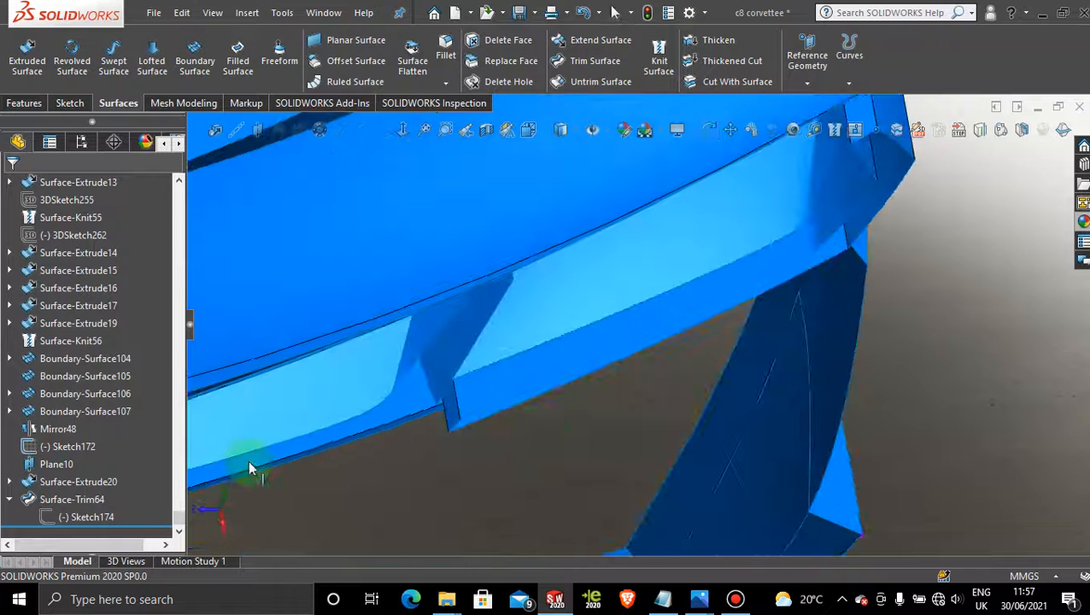
click(86, 516)
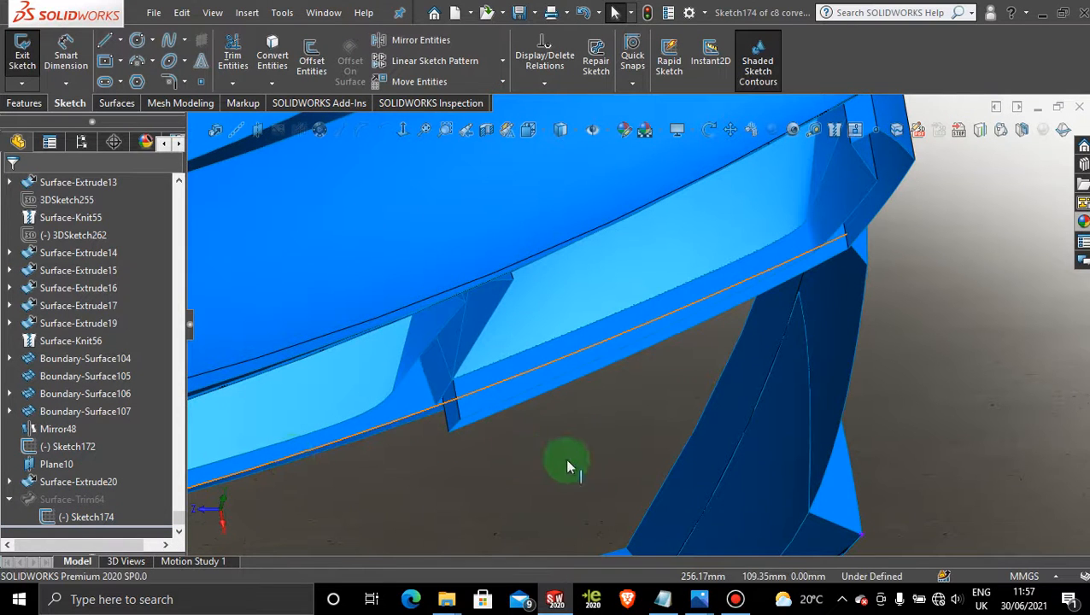
scroll(547, 452, up, 5)
scroll(549, 453, up, 2)
key(space)
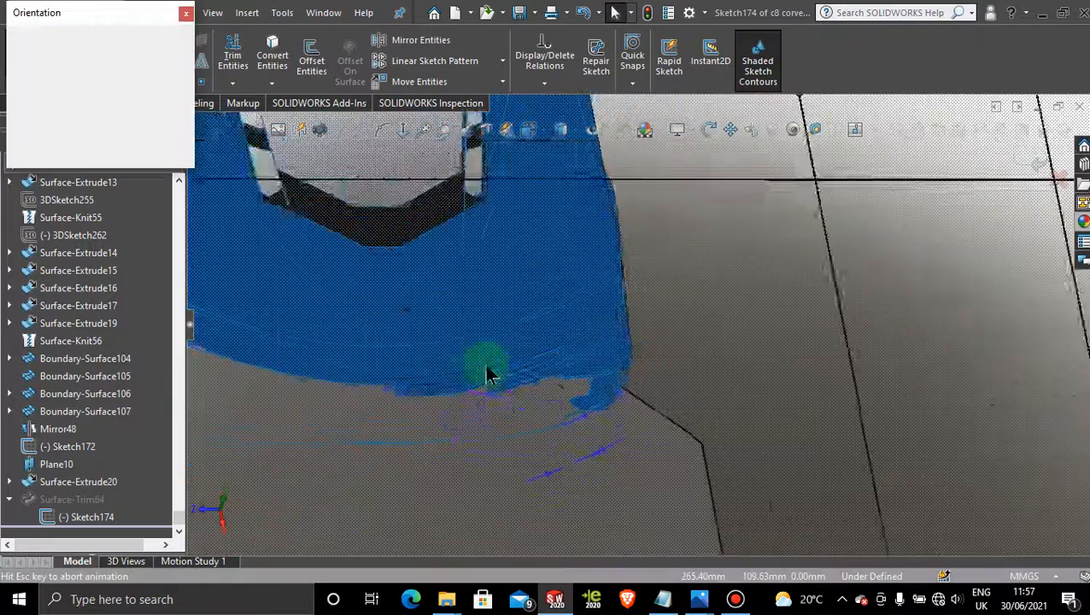
click(484, 366)
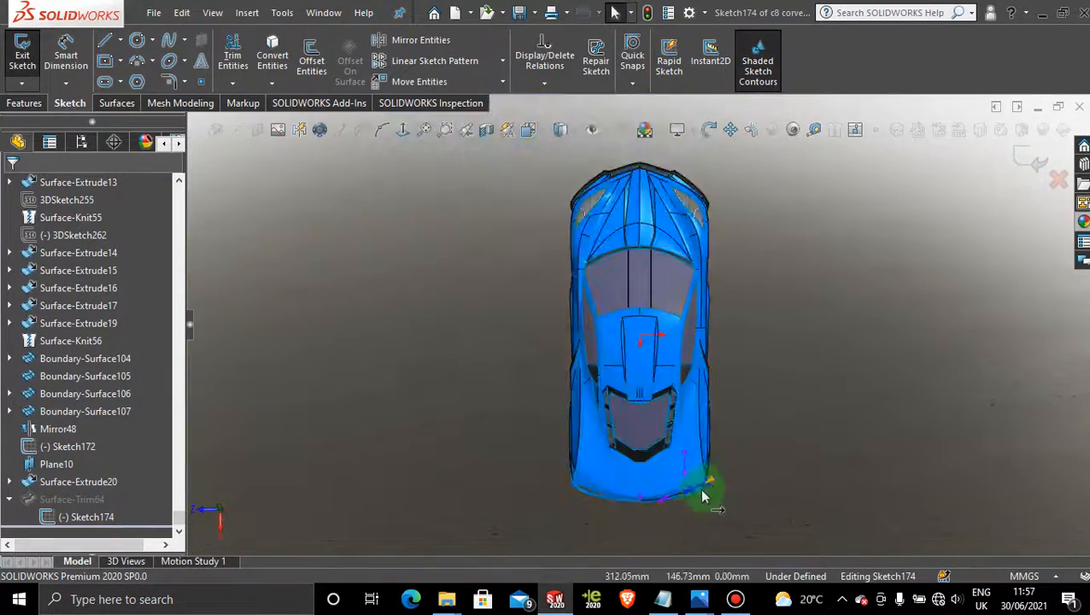
- Snap the spline's inboard endpoint to the extruded surface's side edge at the body's rear edge, about X 325.29, Z -97.24 mm, and exit the sketch
scroll(649, 462, down, 5)
scroll(698, 400, down, 5)
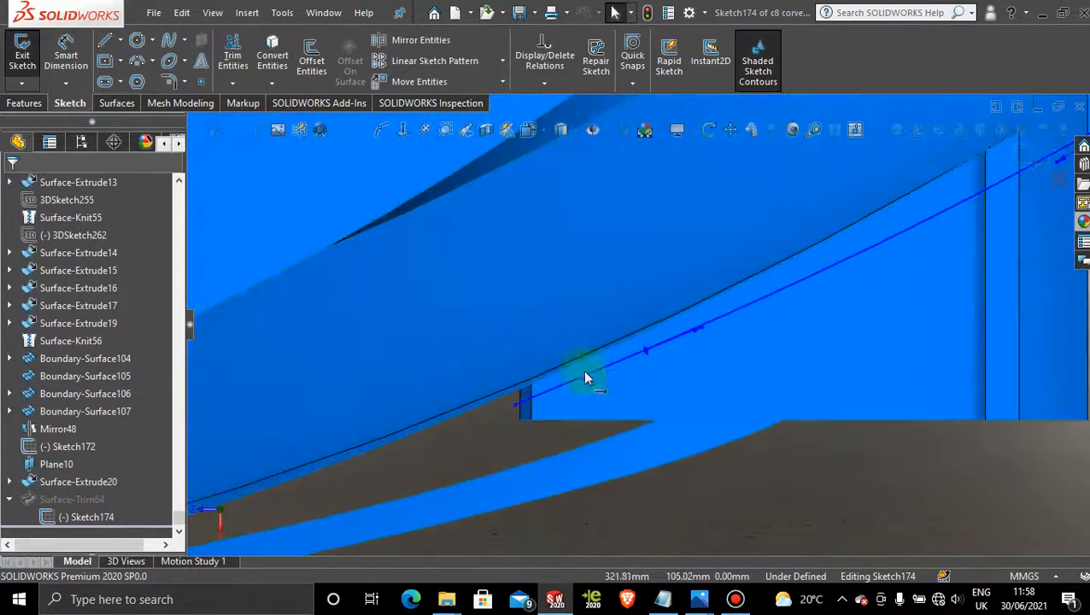
click(515, 411)
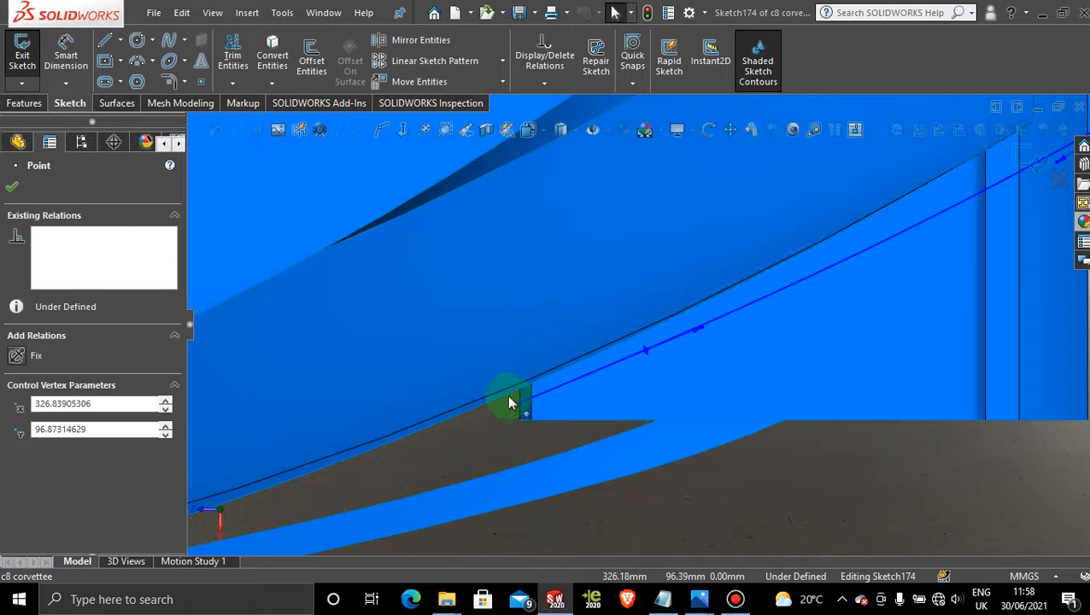
mouse_move(520, 392)
mouse_down()
mouse_move(512, 405)
mouse_move(523, 392)
mouse_up()
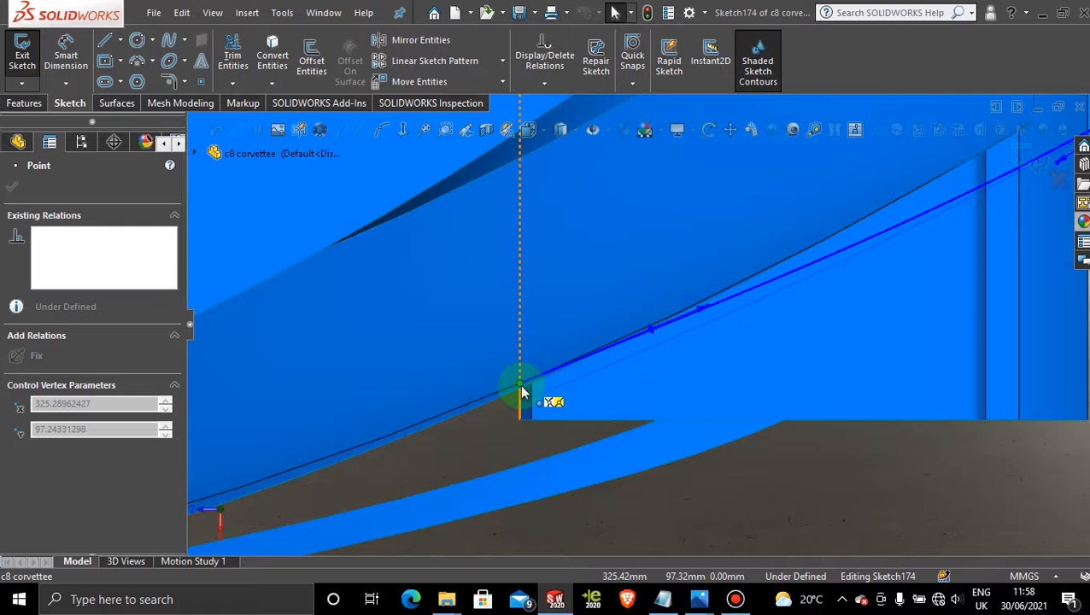
drag(523, 392, 520, 384)
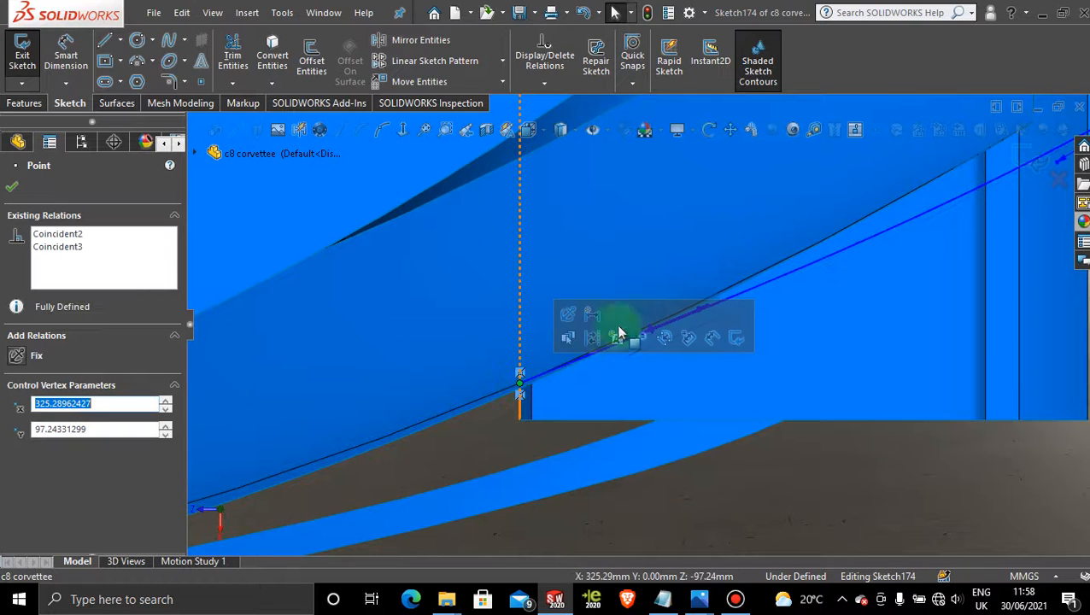
click(1025, 157)
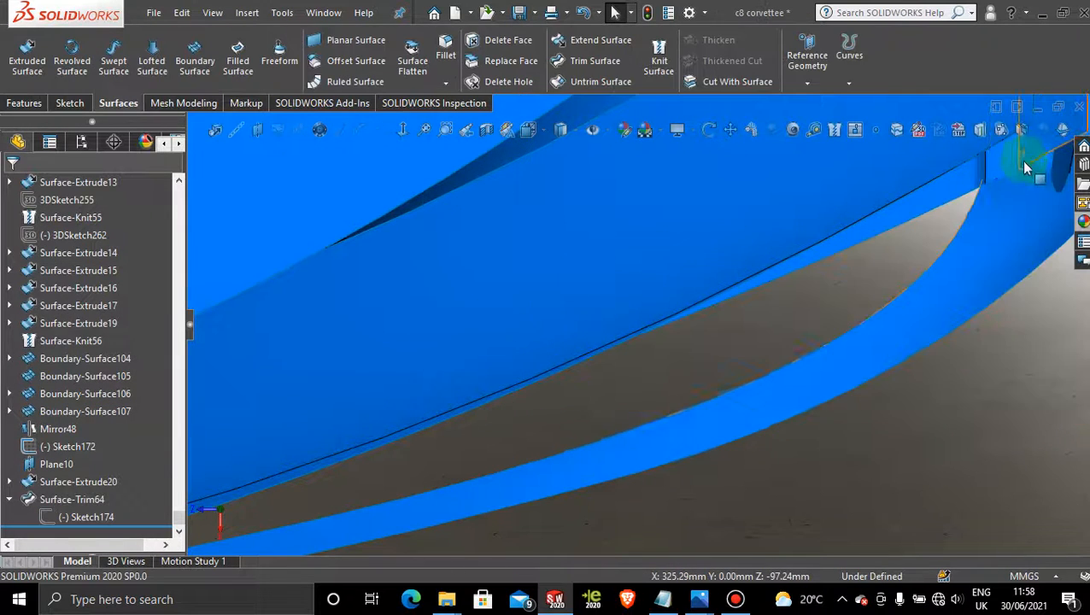
- Return to the top view and open Sketch174 of the surface trim for editing again
mouse_move(846, 498)
middle_down()
mouse_move(761, 468)
mouse_move(755, 395)
mouse_move(640, 447)
mouse_move(608, 426)
mouse_move(603, 386)
mouse_move(683, 336)
mouse_move(569, 317)
mouse_move(594, 370)
mouse_move(590, 443)
mouse_move(591, 384)
mouse_move(621, 476)
mouse_move(623, 499)
mouse_move(604, 506)
middle_up()
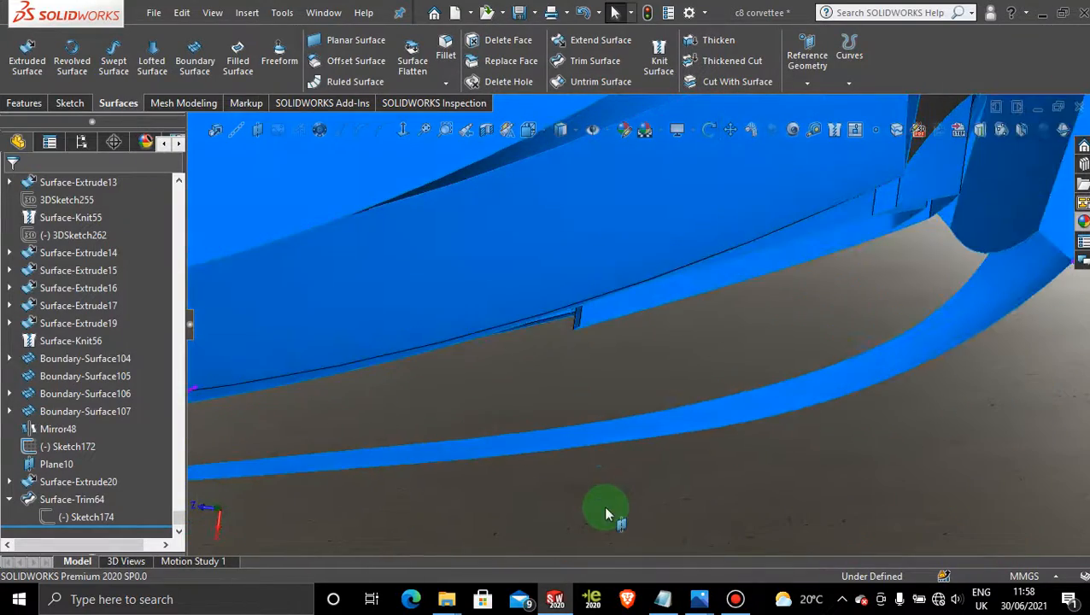
key(space)
click(527, 429)
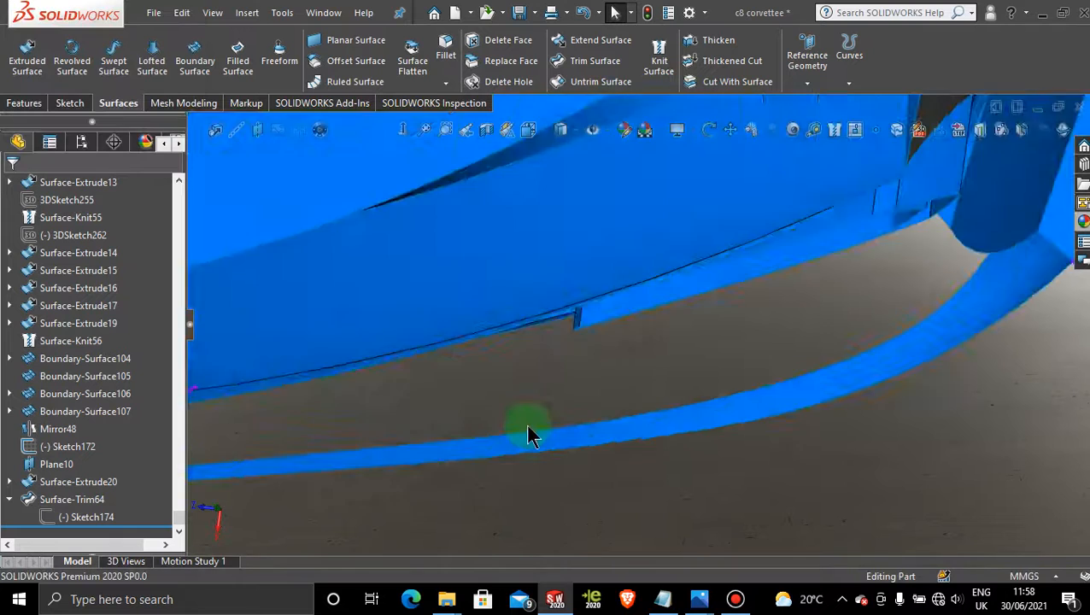
scroll(530, 428, up, 3)
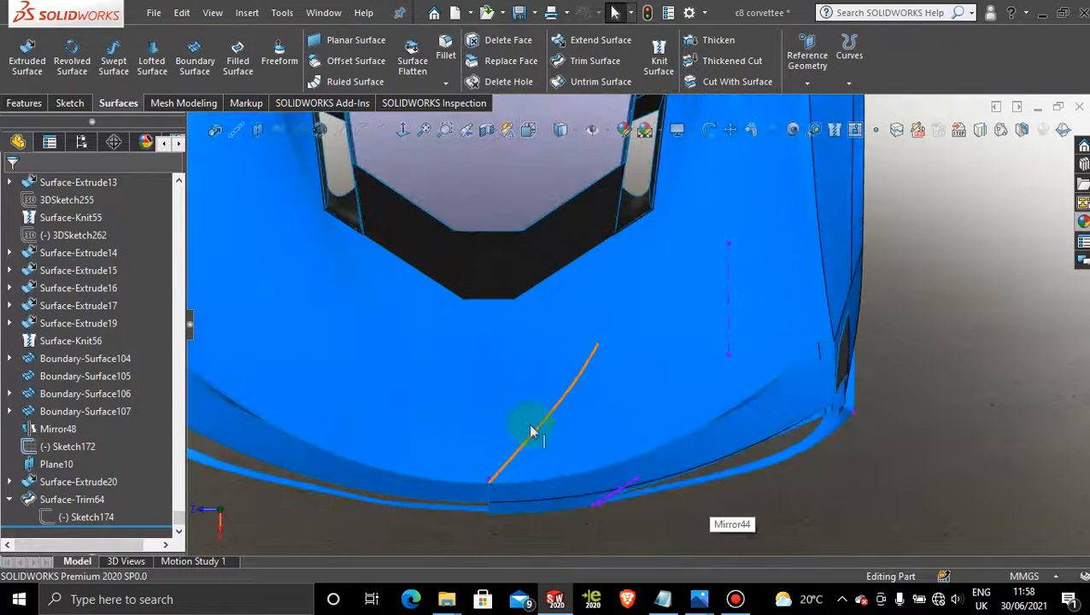
click(89, 516)
click(103, 468)
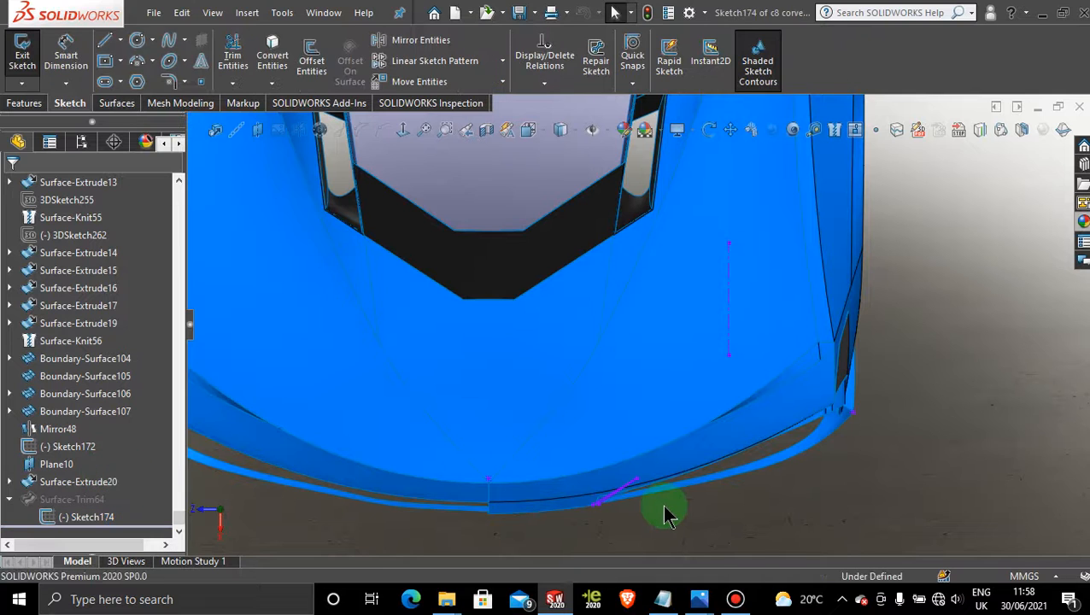
- Delete all relations on the inboard endpoint of the Sketch174 spline
scroll(709, 464, down, 6)
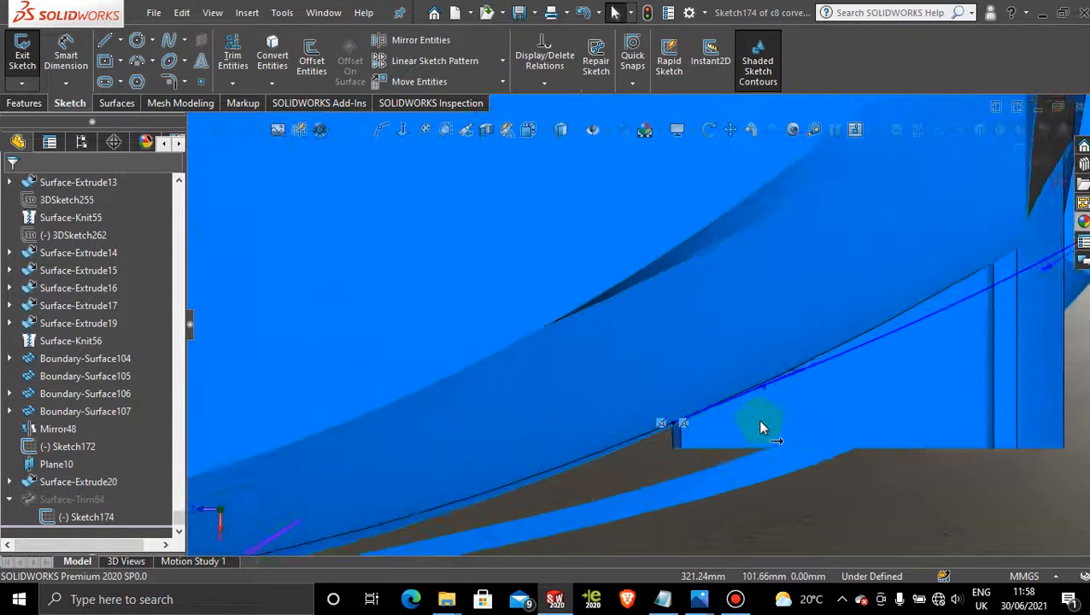
click(649, 422)
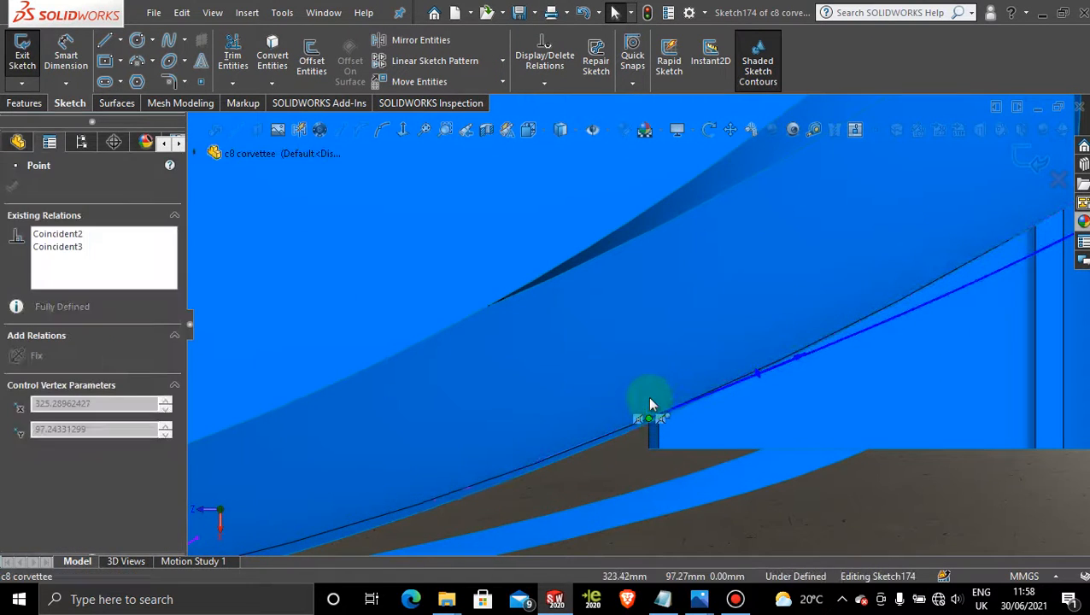
right_click(74, 254)
click(129, 270)
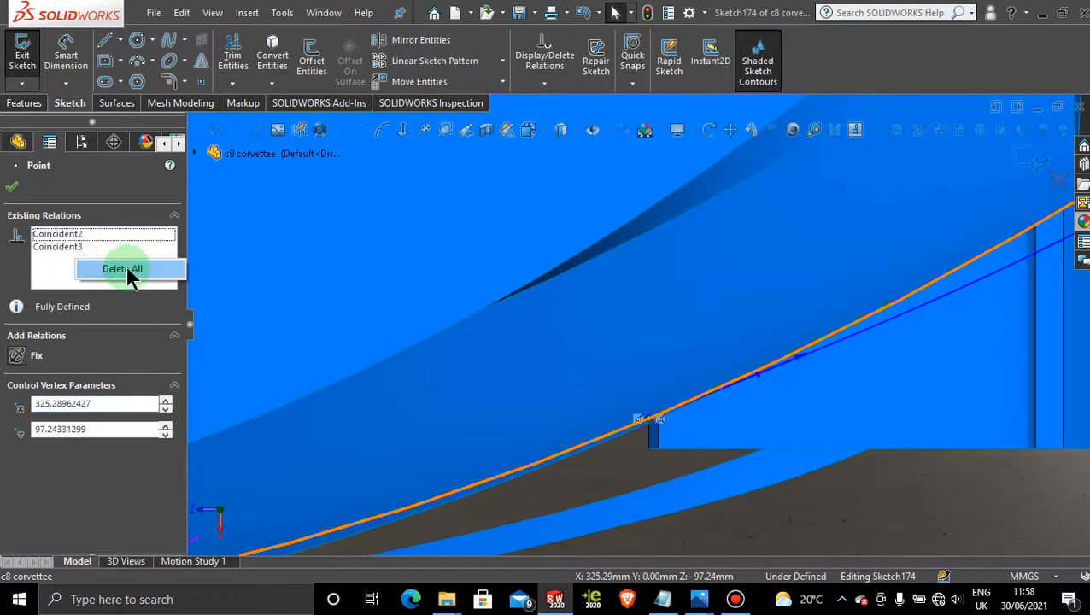
- Move the spline's inboard endpoint forward to about X 323.56, Z -97.24 mm, adjust its neighbouring spline handle inside the body edge, and exit the sketch
mouse_move(646, 420)
mouse_down()
mouse_move(646, 396)
mouse_move(649, 437)
mouse_move(651, 407)
mouse_up()
middle_drag(904, 413, 761, 333)
click(717, 362)
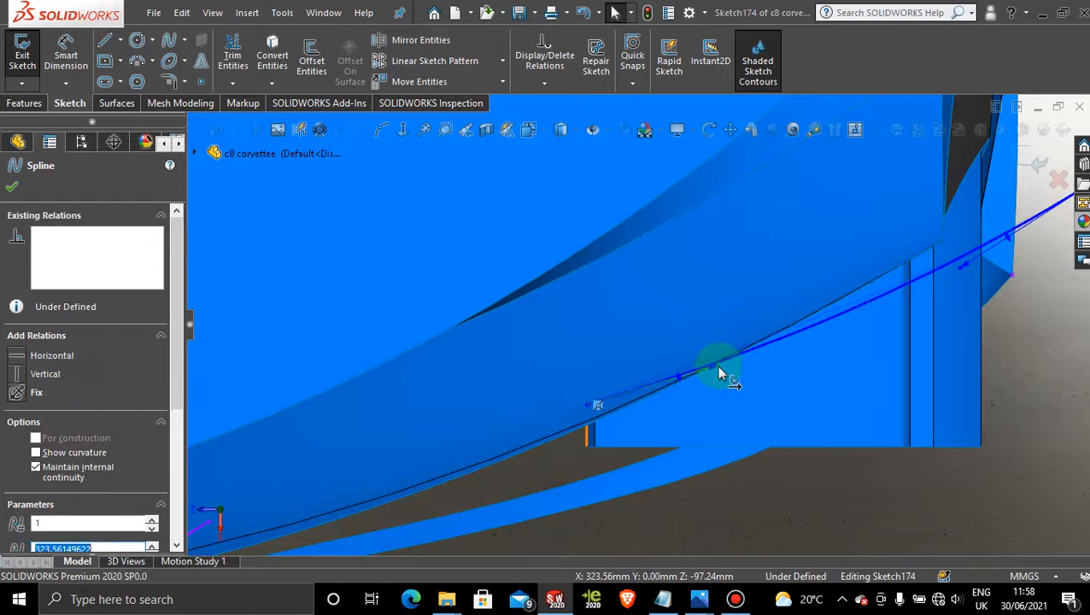
drag(718, 367, 715, 360)
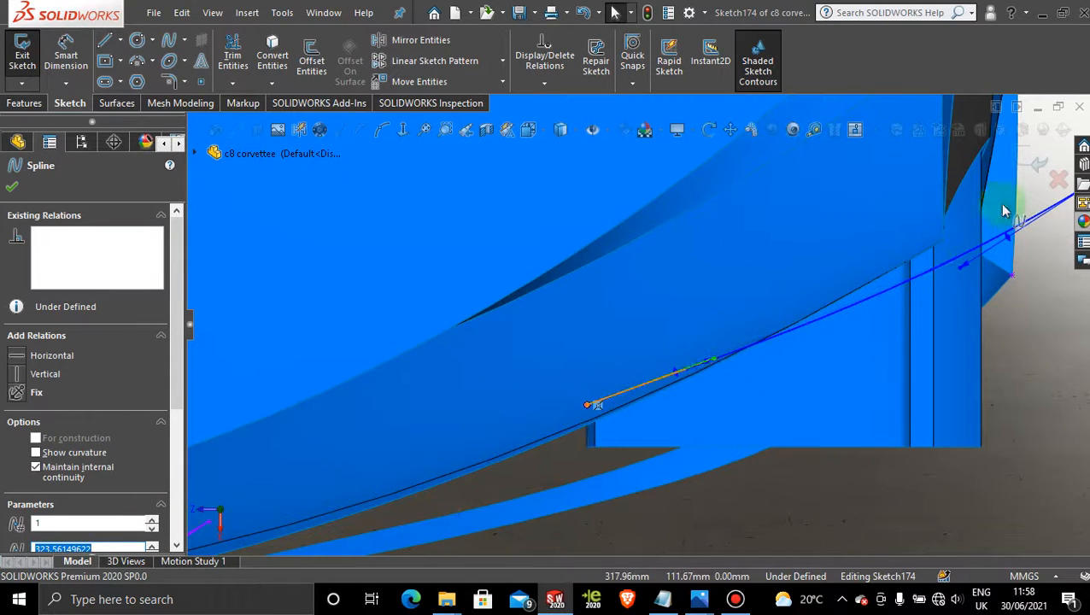
click(1040, 147)
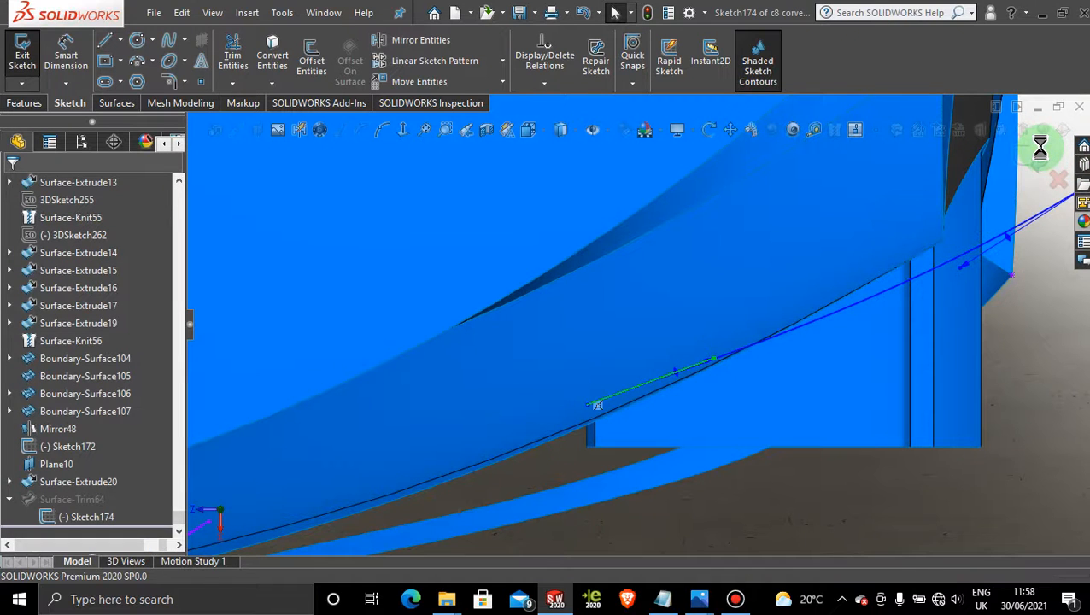
- Start a filled surface on the trimmed taillight strip, picking the three edges at its outboard upper end and its inner lower edge as patch boundary
mouse_move(1017, 282)
middle_down()
mouse_move(985, 390)
mouse_move(866, 453)
mouse_move(749, 389)
mouse_move(622, 421)
middle_up()
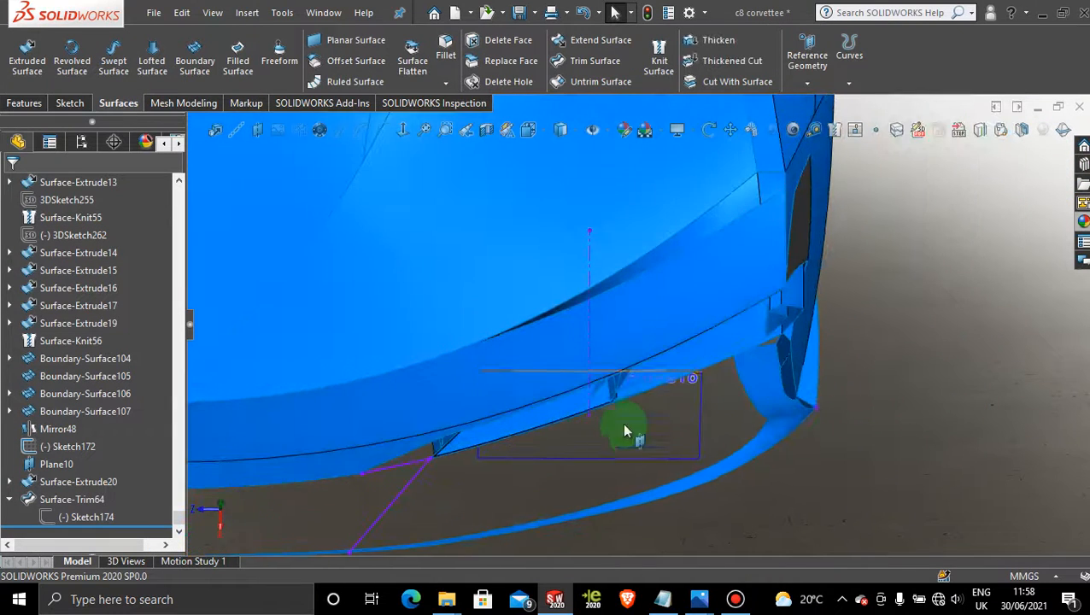
scroll(627, 425, down, 4)
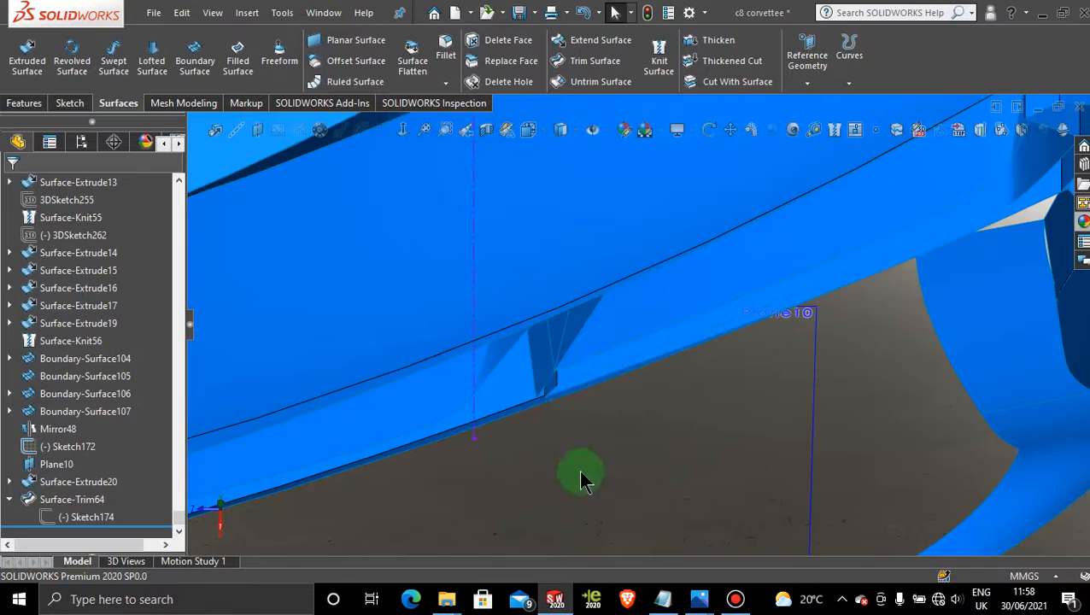
middle_drag(580, 472, 567, 366)
scroll(434, 258, down, 4)
scroll(614, 317, up, 3)
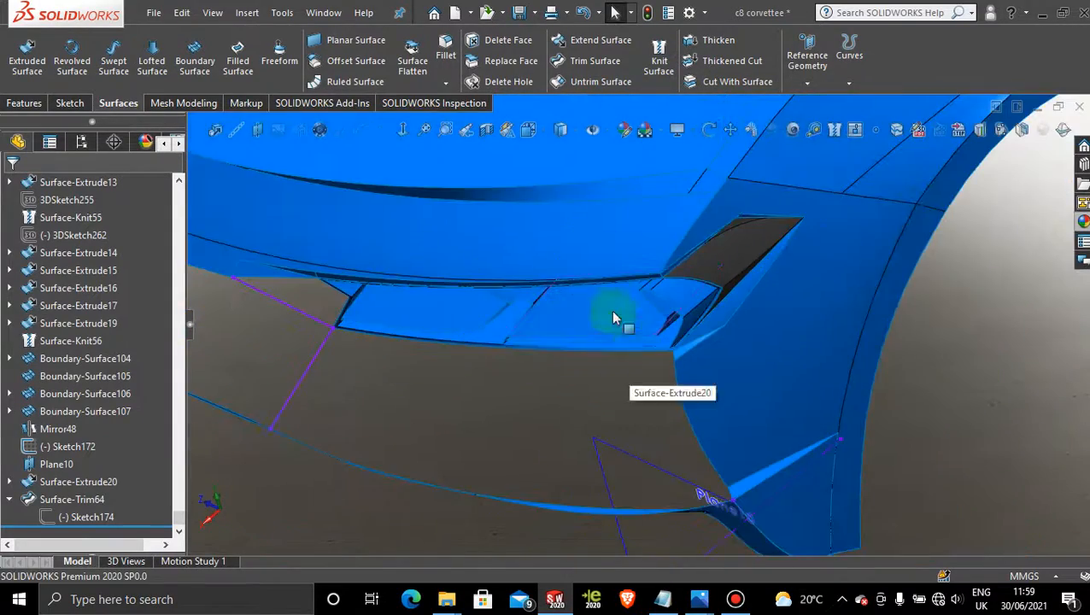
middle_drag(613, 317, 642, 427)
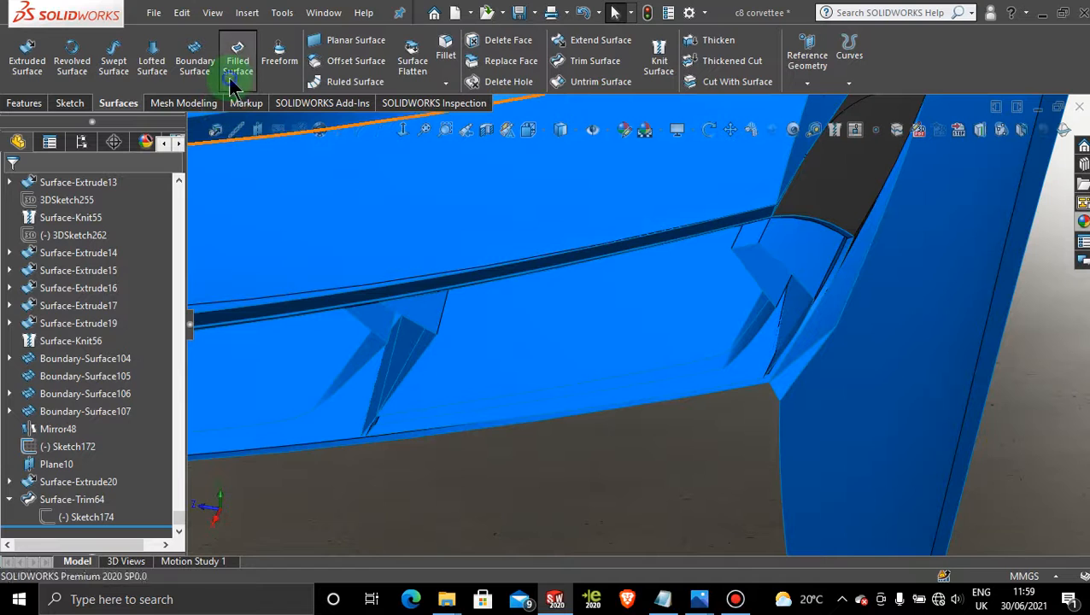
click(236, 77)
middle_drag(796, 296, 761, 275)
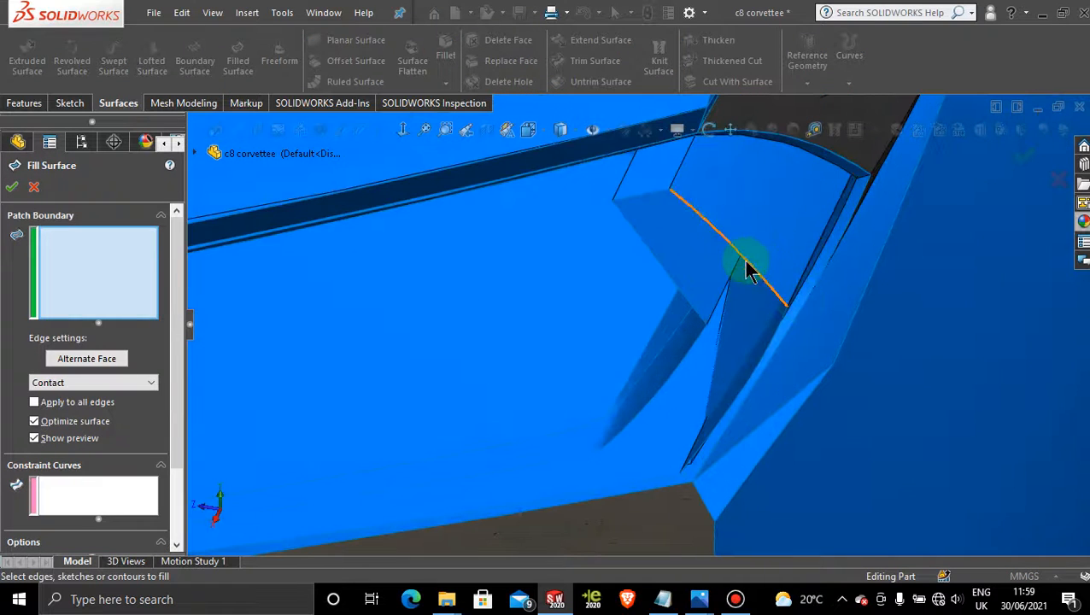
click(751, 268)
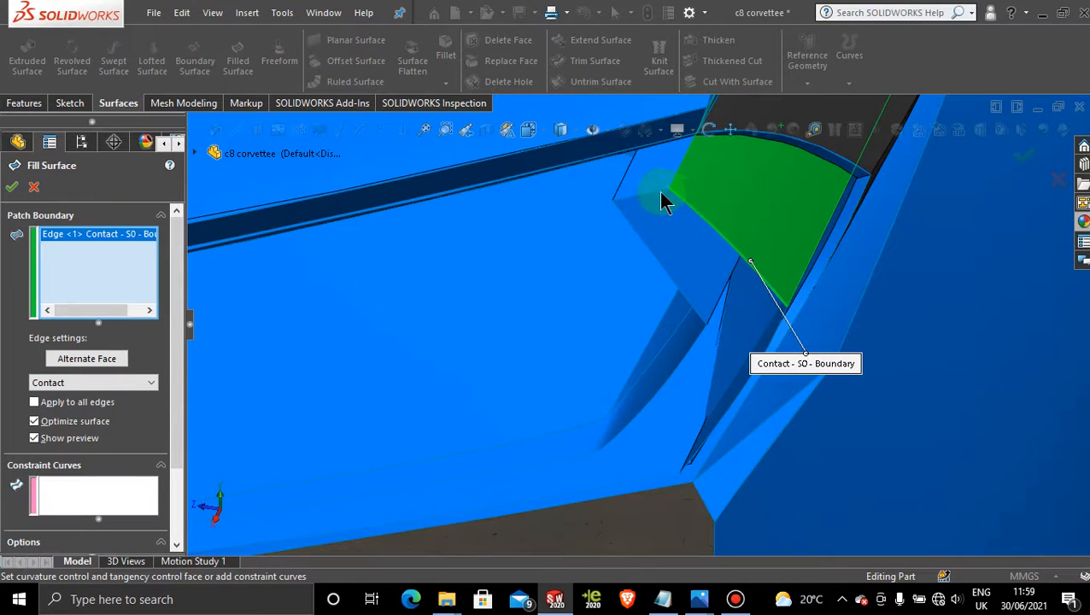
click(648, 195)
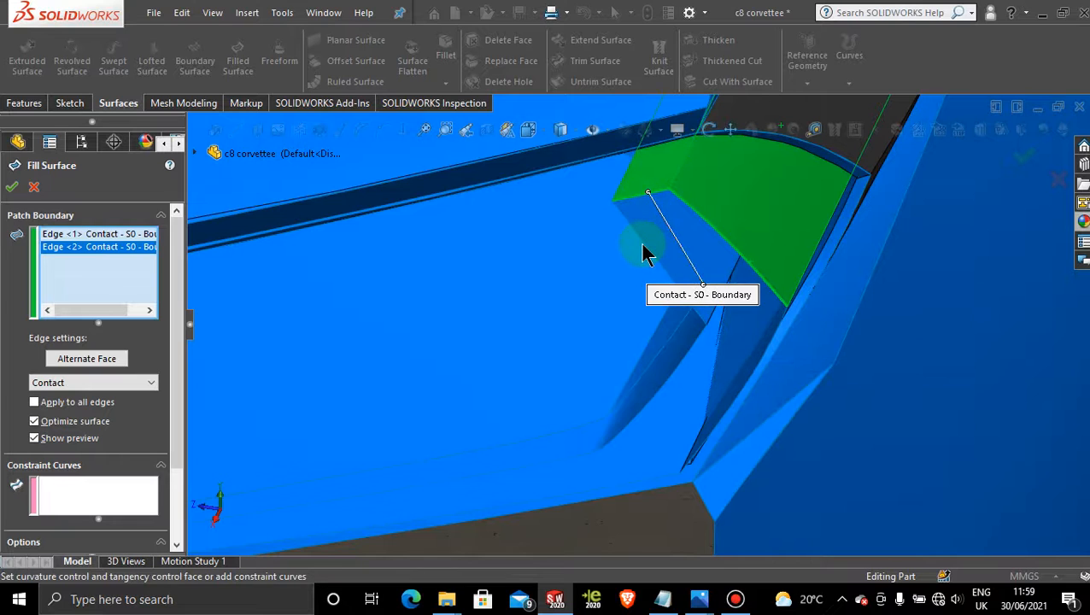
click(650, 253)
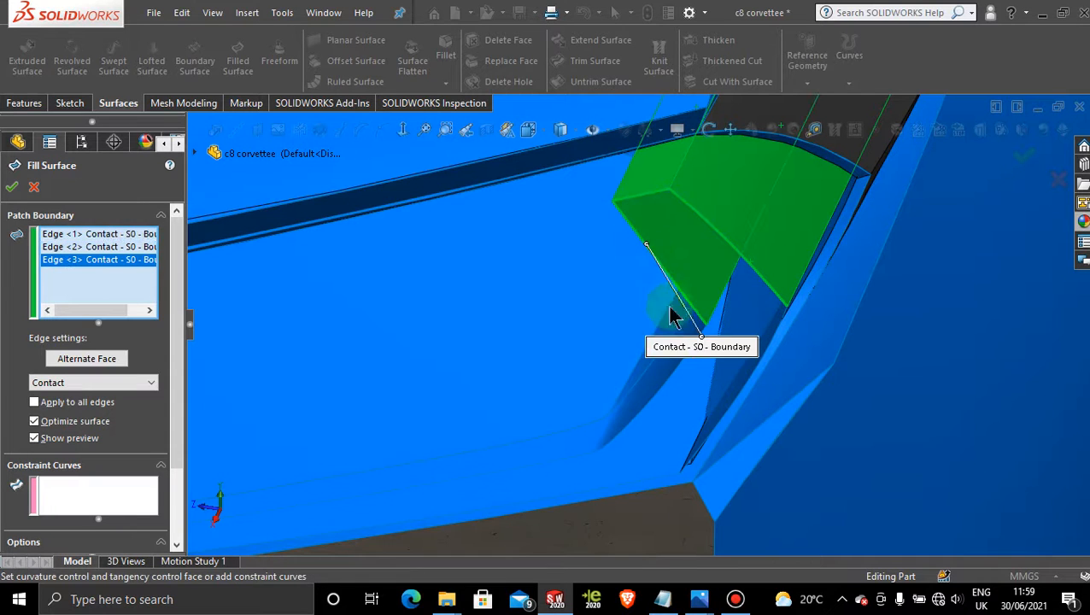
click(679, 367)
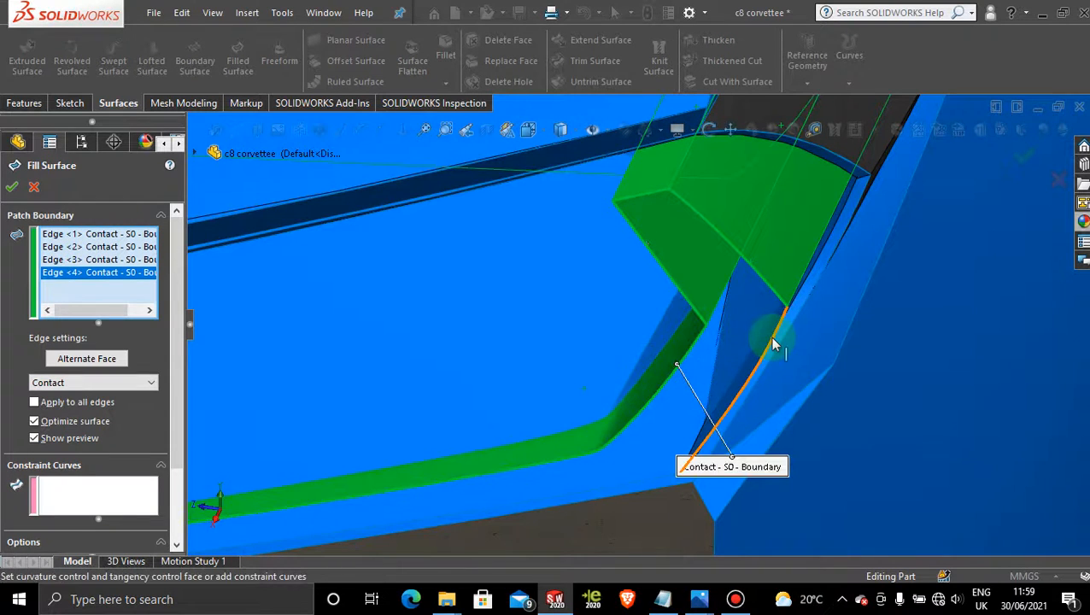
- Close the patch boundary with the strip's outer side, long lower and short inboard edges, and create the filled surface with Contact edges
click(767, 342)
middle_drag(758, 346, 844, 370)
click(817, 364)
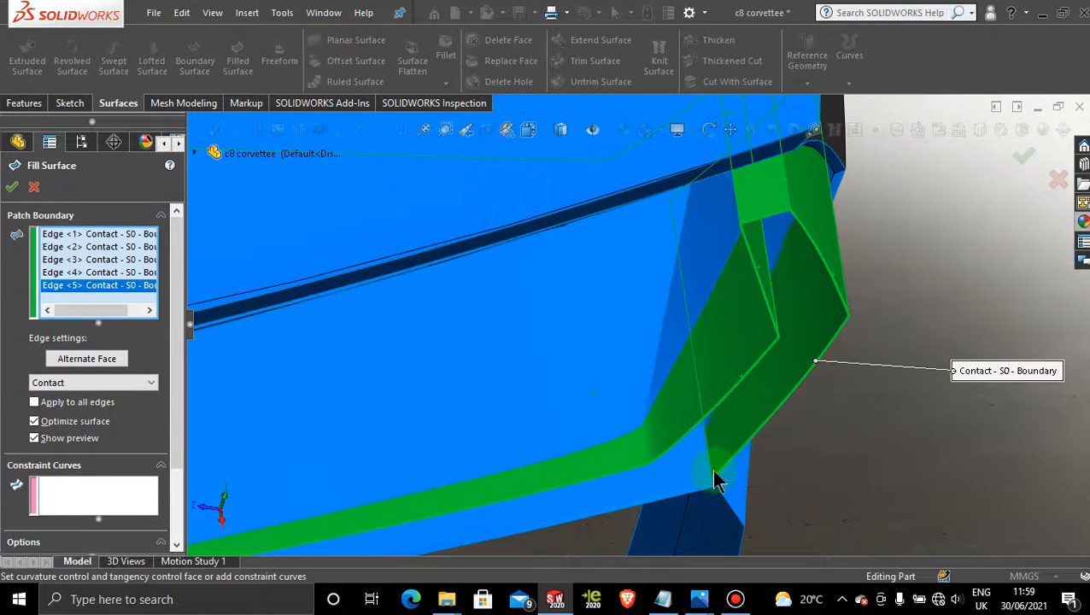
click(692, 486)
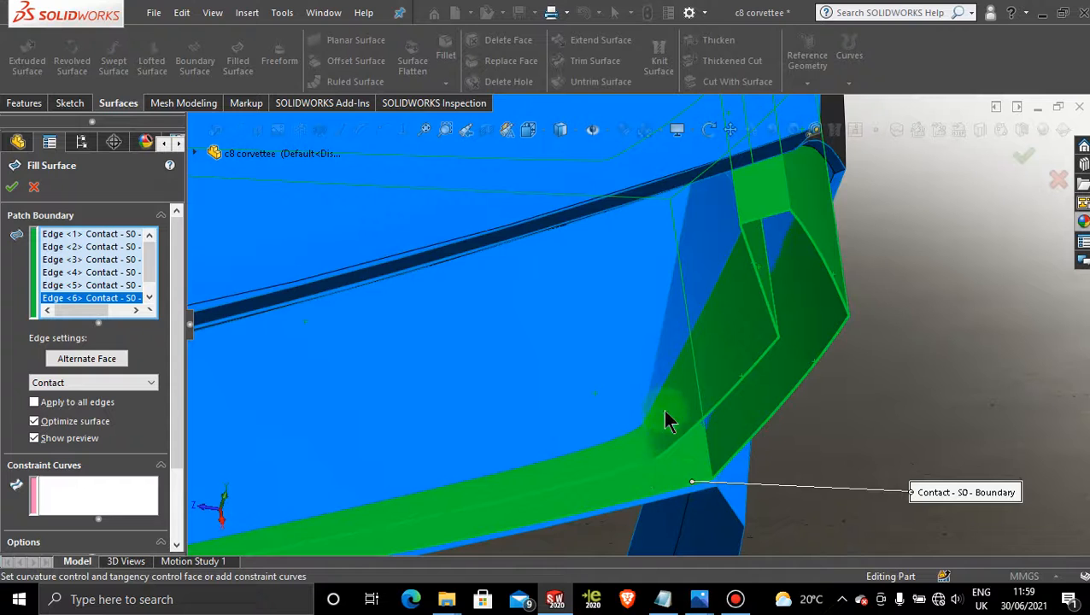
middle_drag(663, 409, 454, 418)
scroll(457, 415, down, 5)
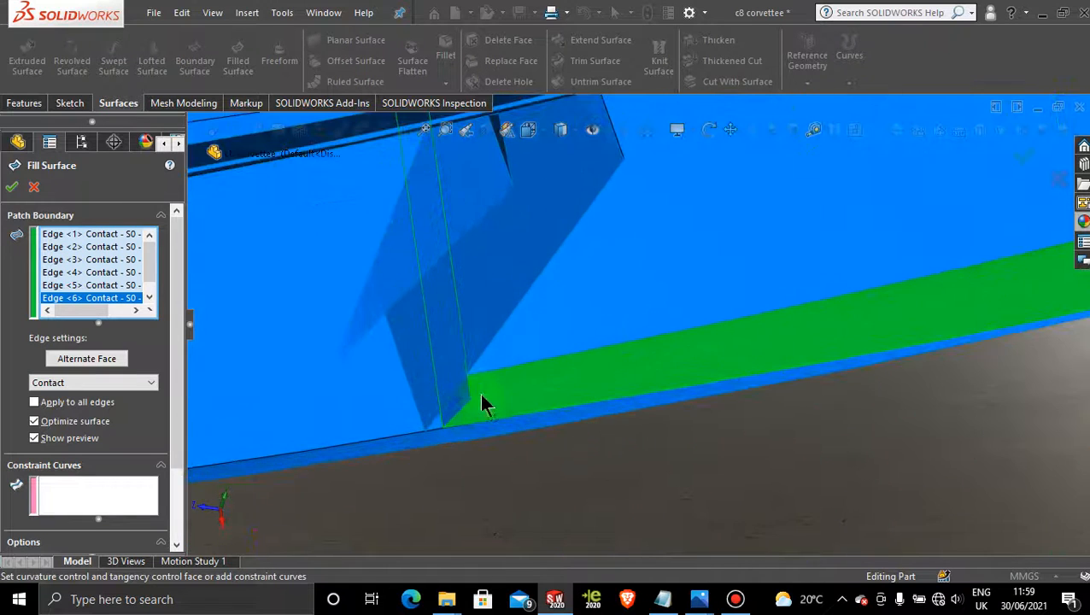
click(462, 416)
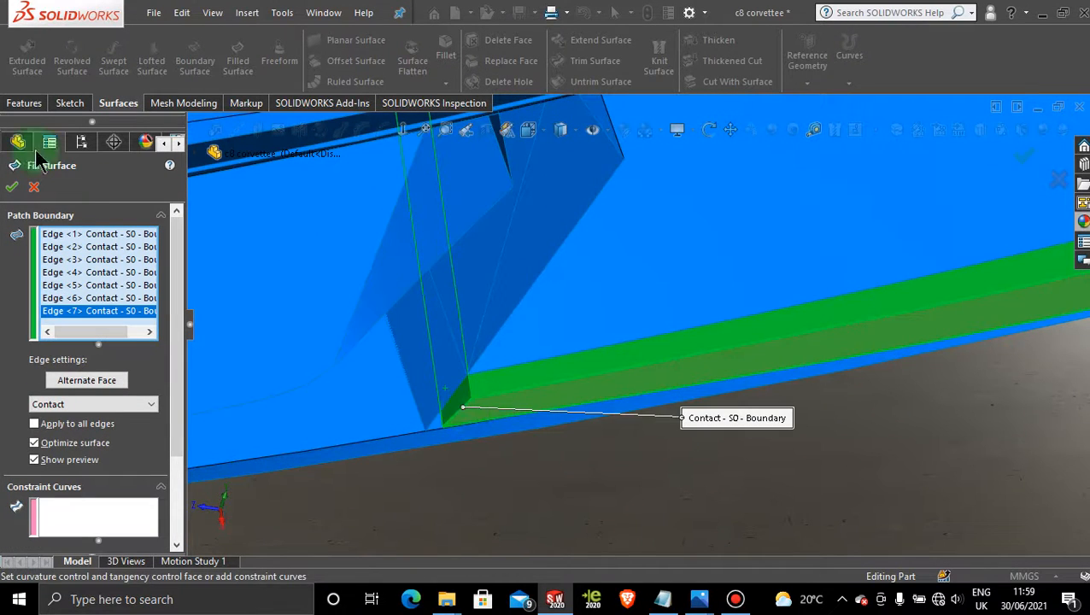
click(12, 188)
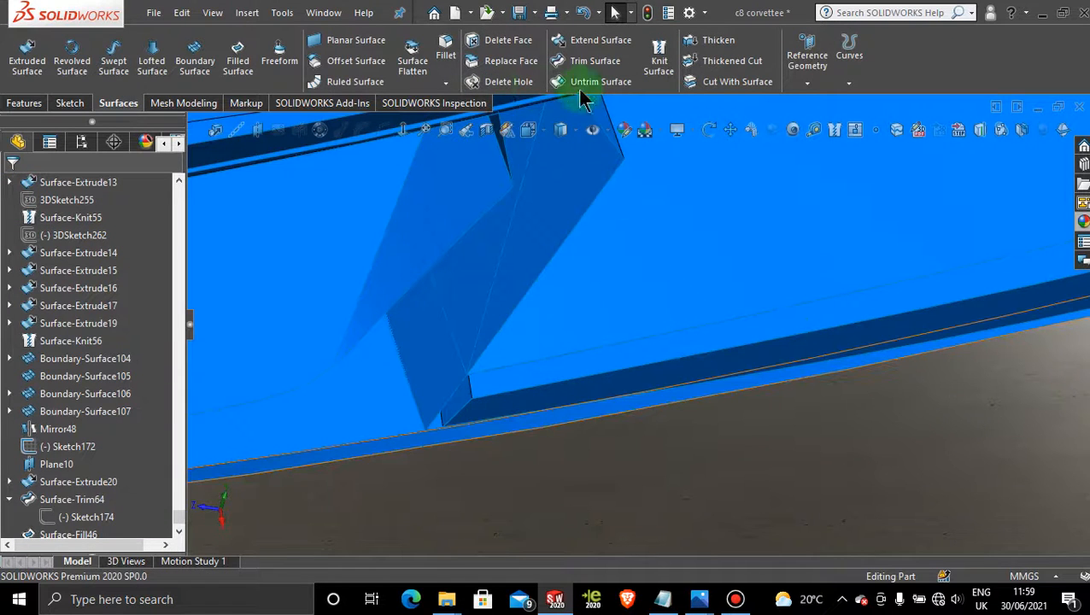
- Knit the trimmed taillight strip Surface-Trim64 and its fill Surface-Fill46 into one surface
click(659, 58)
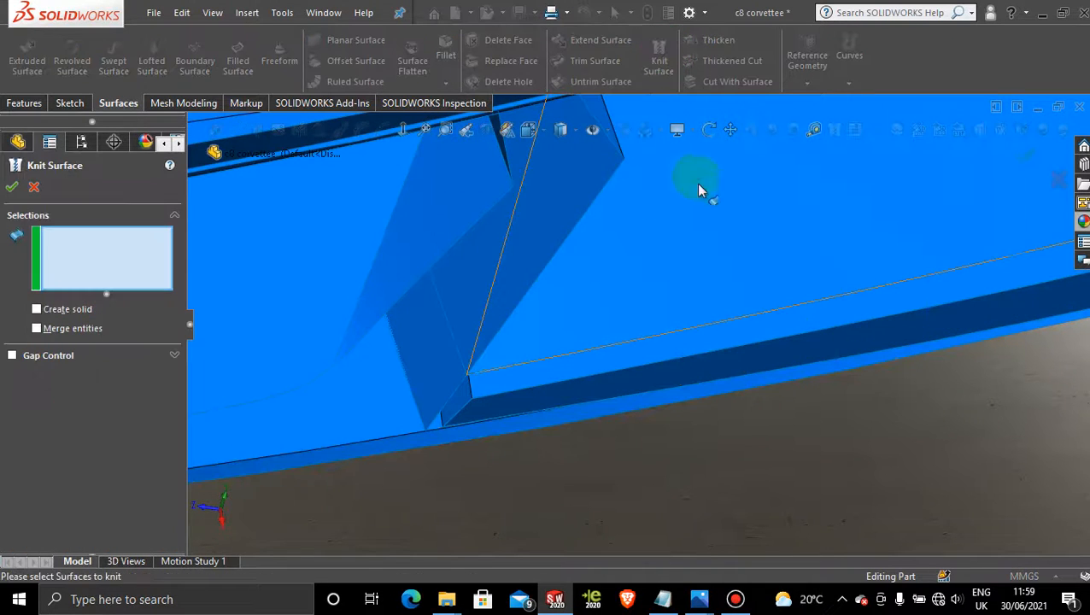
click(760, 340)
click(767, 359)
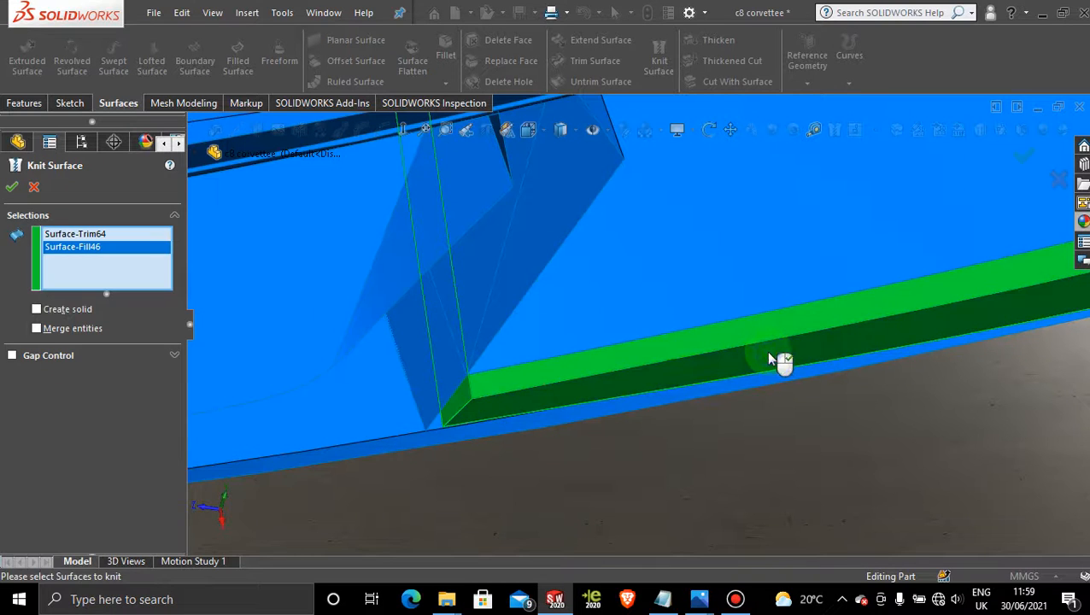
click(13, 189)
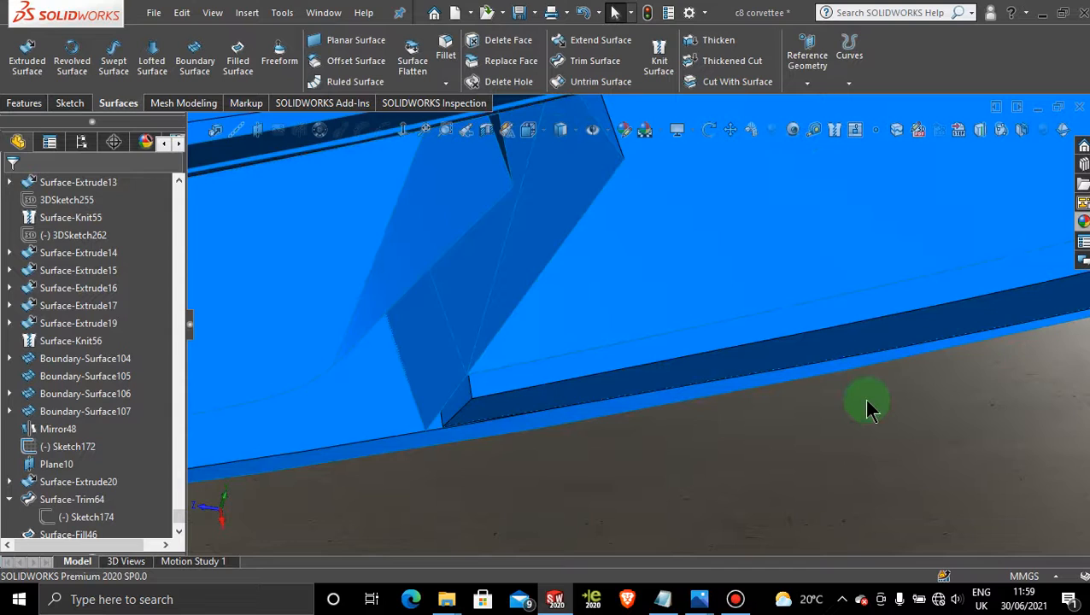
- Fillet the long face of the knitted outboard taillight strip with a symmetric 1 mm radius, keeping tangent propagation and full preview
middle_drag(866, 402, 628, 336)
click(627, 336)
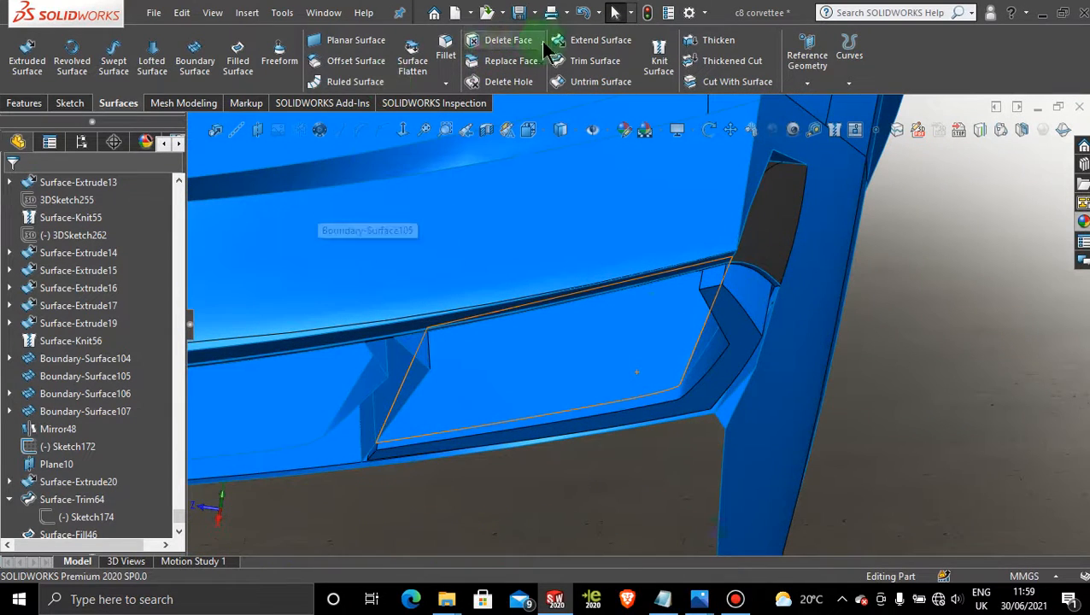
click(445, 48)
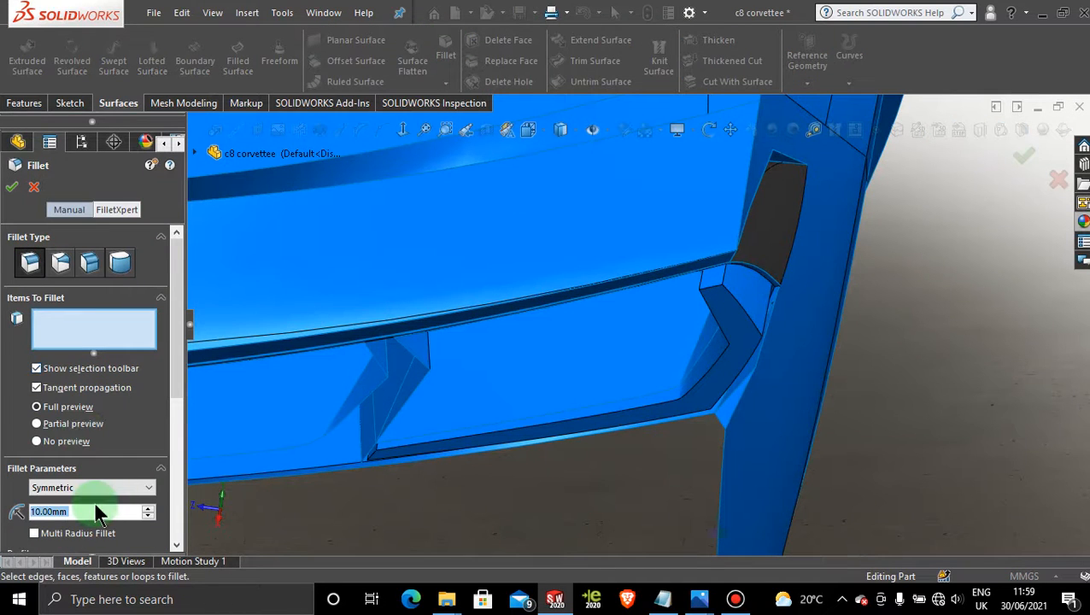
text(1)
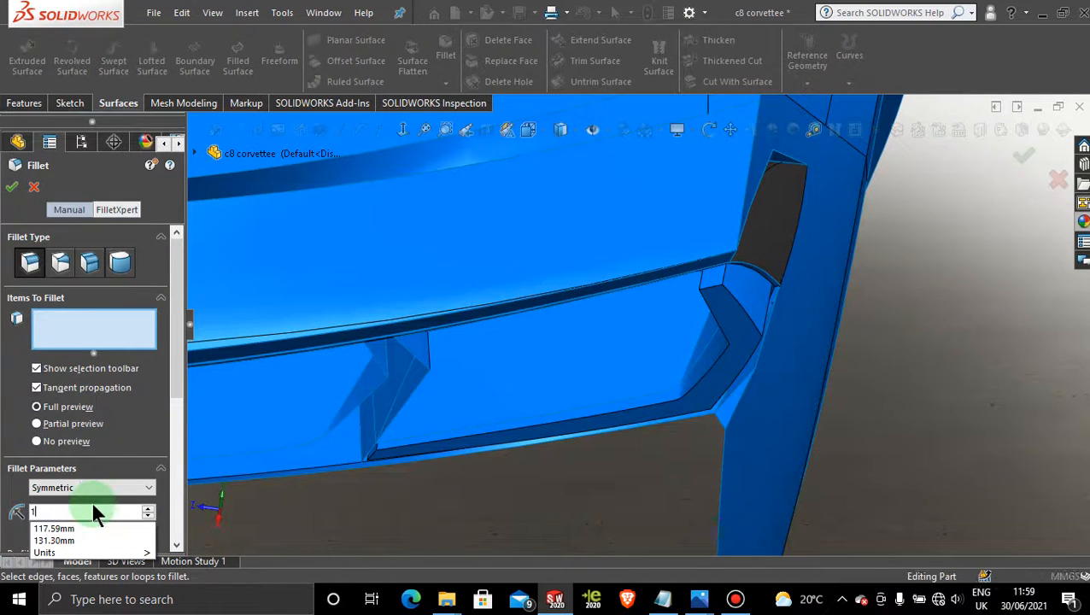
click(738, 348)
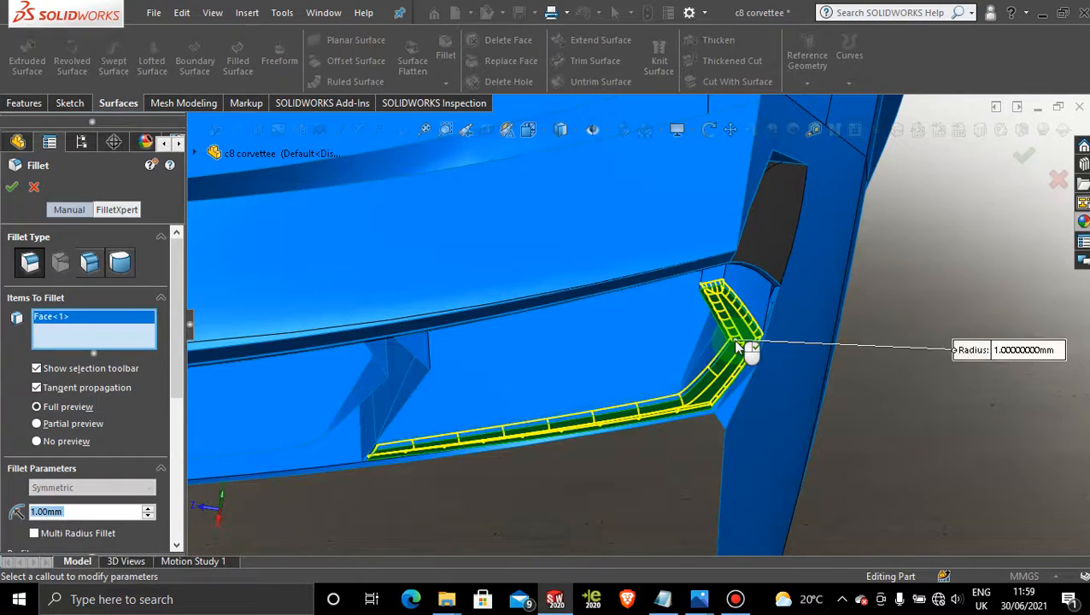
mouse_move(692, 478)
middle_down()
mouse_move(649, 440)
mouse_move(668, 347)
mouse_move(694, 388)
mouse_move(596, 385)
mouse_move(626, 473)
middle_up()
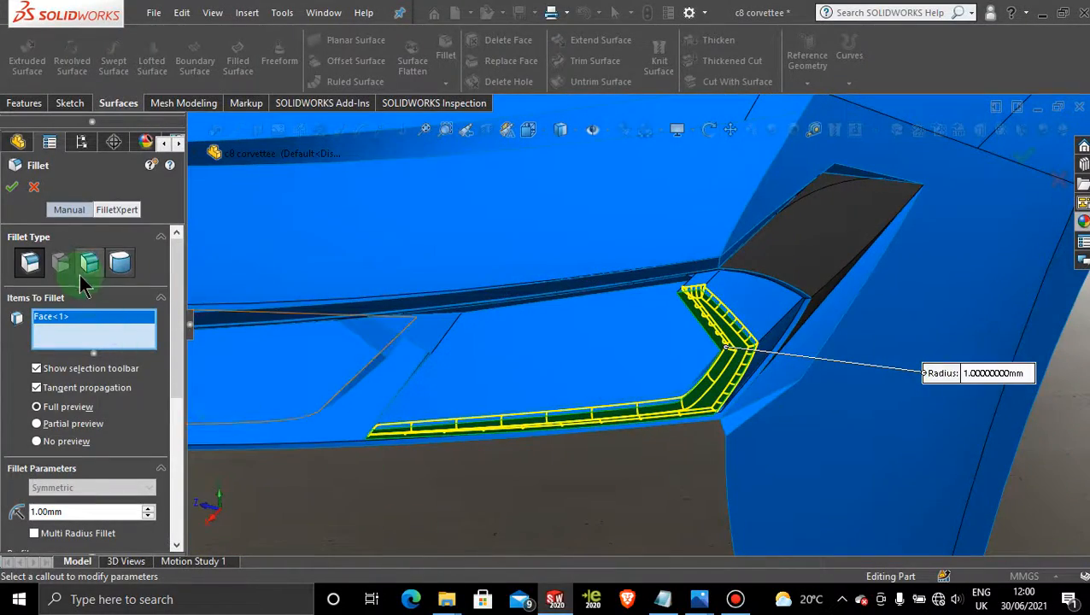
click(12, 187)
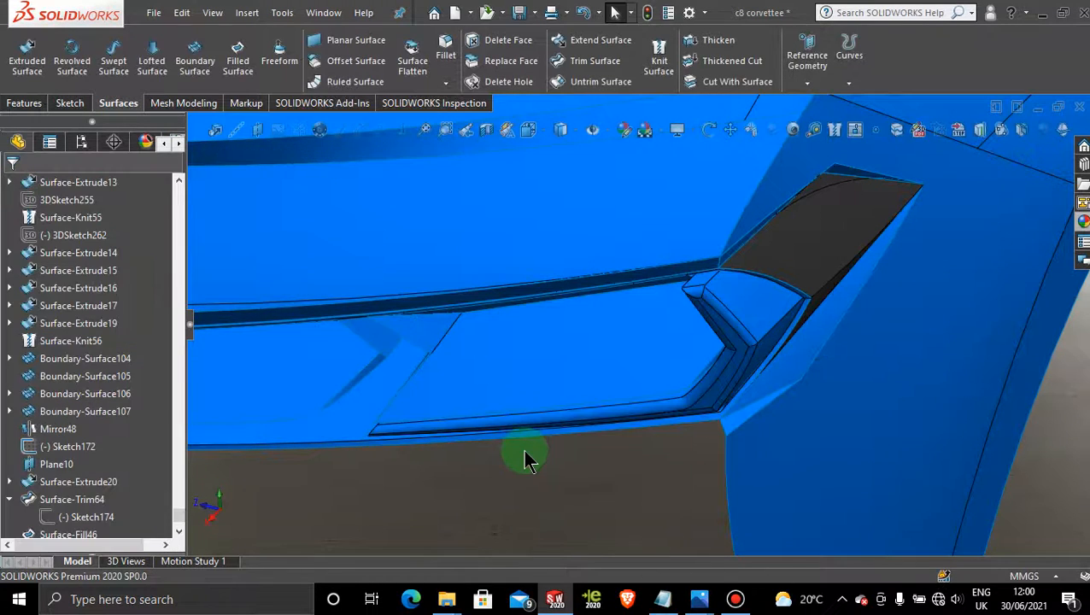
- Open a new sketch on Plane10, viewed normal to the plane and close up on the taillight divider
mouse_move(524, 458)
middle_down()
mouse_move(530, 440)
mouse_move(474, 330)
mouse_move(450, 406)
mouse_move(462, 443)
mouse_move(462, 408)
mouse_move(518, 452)
mouse_move(479, 455)
mouse_move(529, 395)
mouse_move(625, 428)
mouse_move(602, 359)
mouse_move(499, 359)
mouse_move(506, 379)
mouse_move(461, 397)
mouse_move(499, 436)
mouse_move(510, 439)
mouse_move(539, 379)
mouse_move(562, 410)
middle_up()
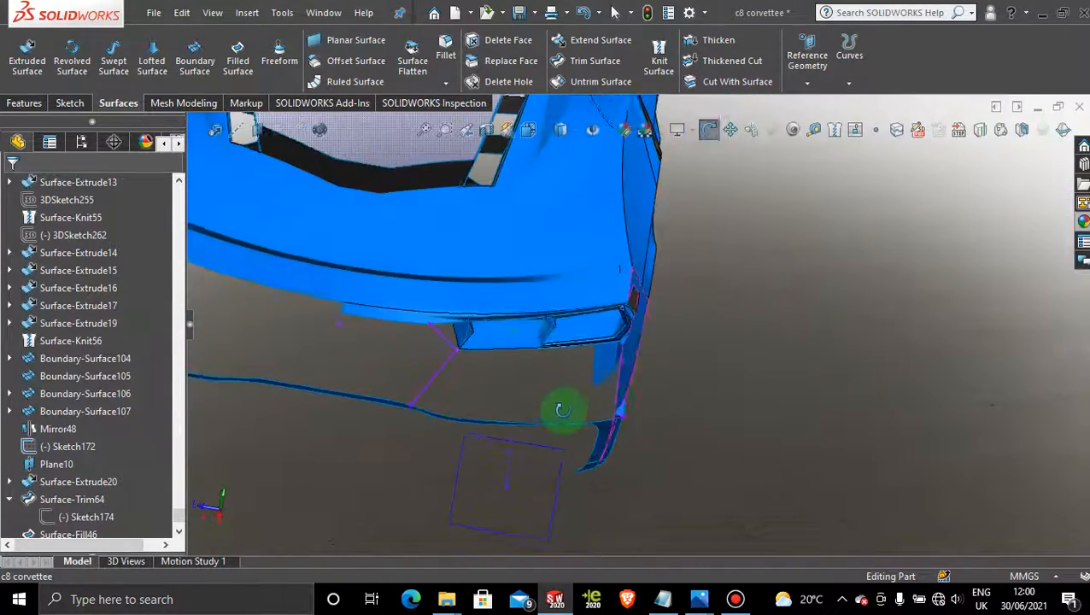
mouse_move(527, 365)
middle_down()
mouse_move(518, 431)
mouse_move(530, 345)
mouse_move(473, 357)
mouse_move(485, 343)
mouse_move(622, 464)
middle_up()
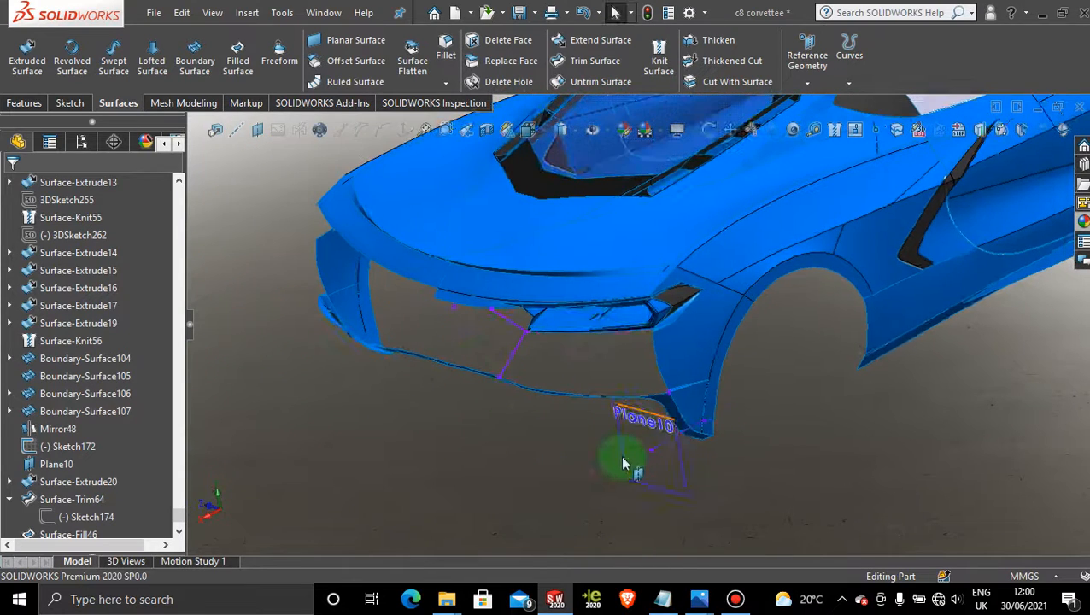
click(629, 463)
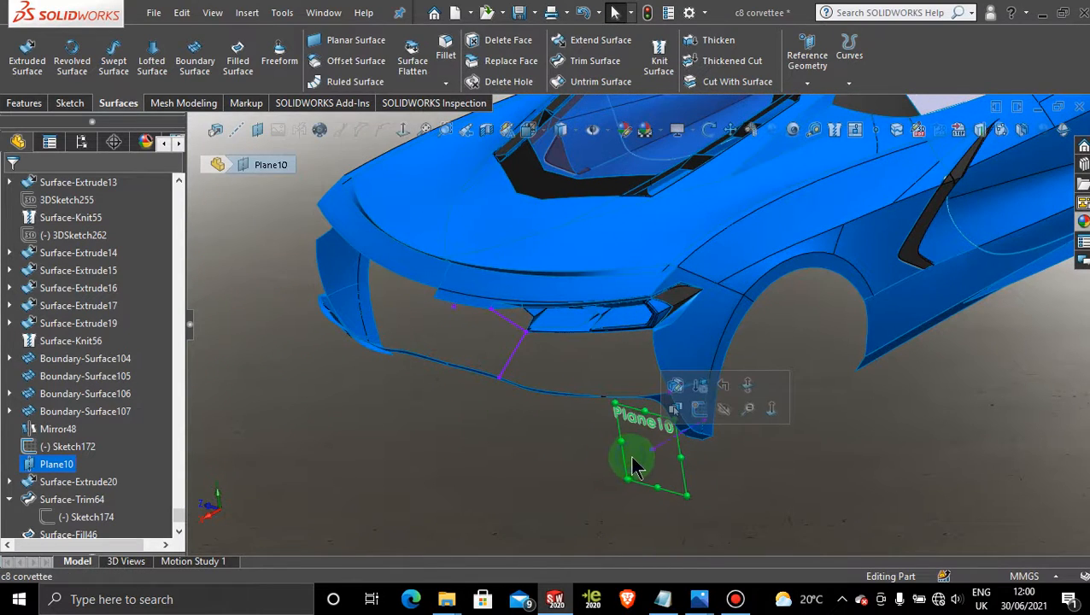
click(700, 386)
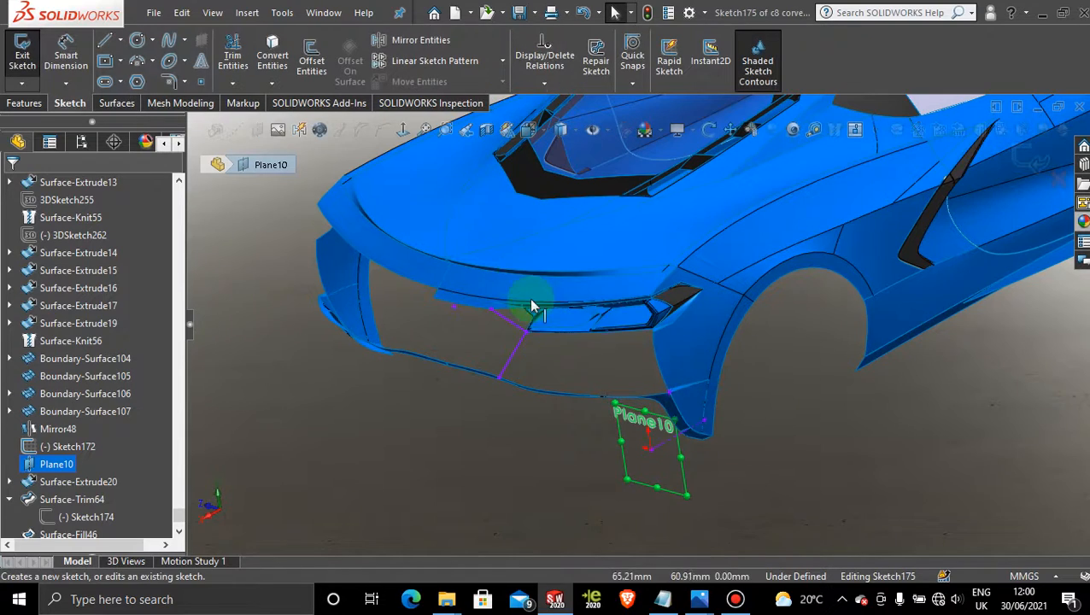
click(407, 129)
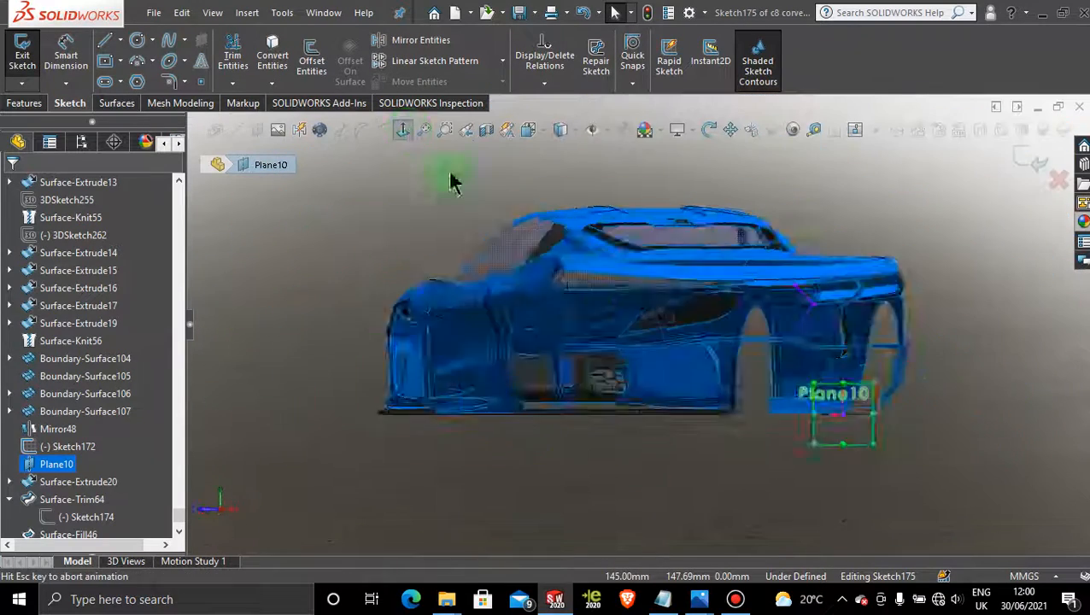
scroll(754, 408, down, 5)
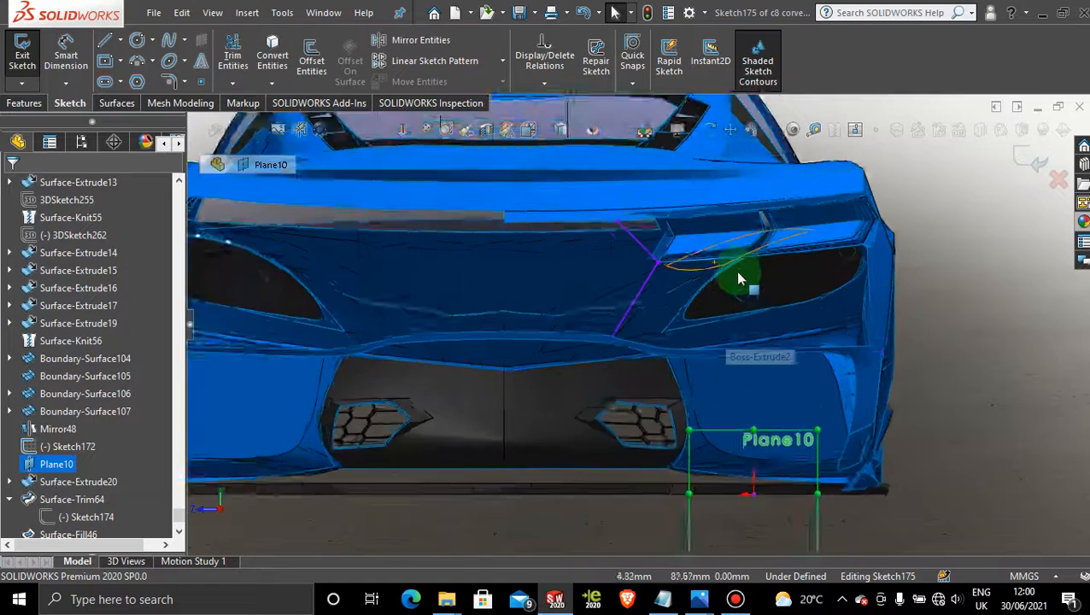
scroll(739, 278, down, 6)
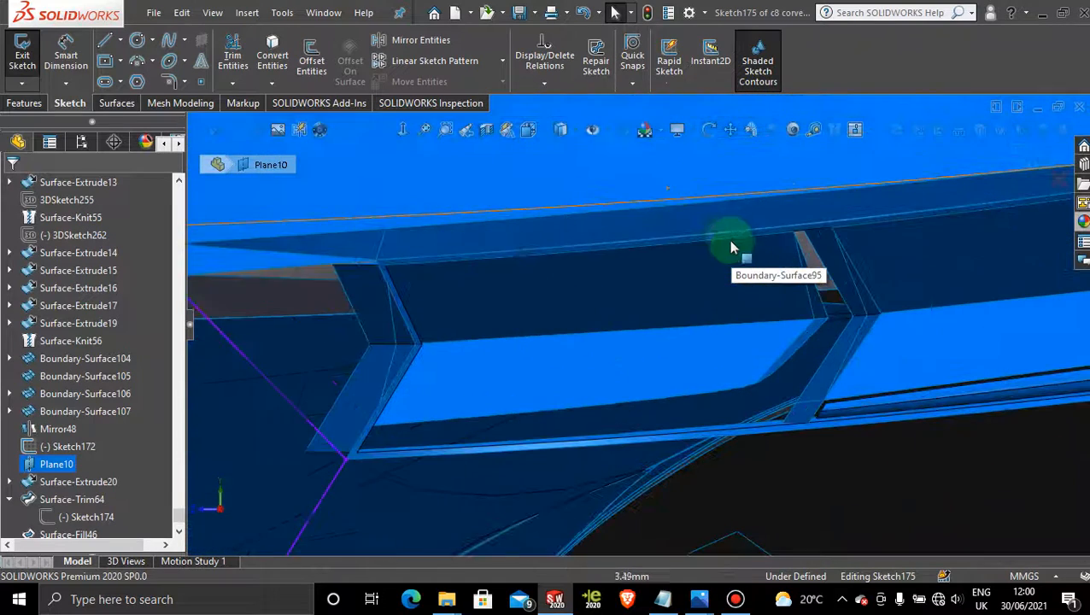
- Convert eight taillight edges into the sketch: the divider's sides, the long upper edge, and the inner recess's curved, lower and inboard edges
click(271, 47)
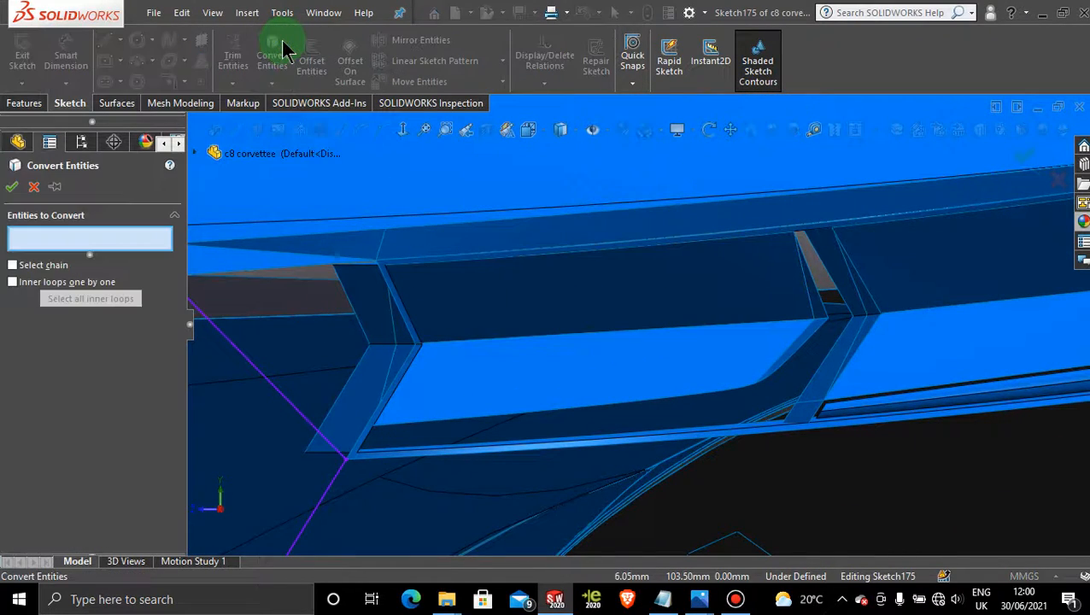
click(833, 294)
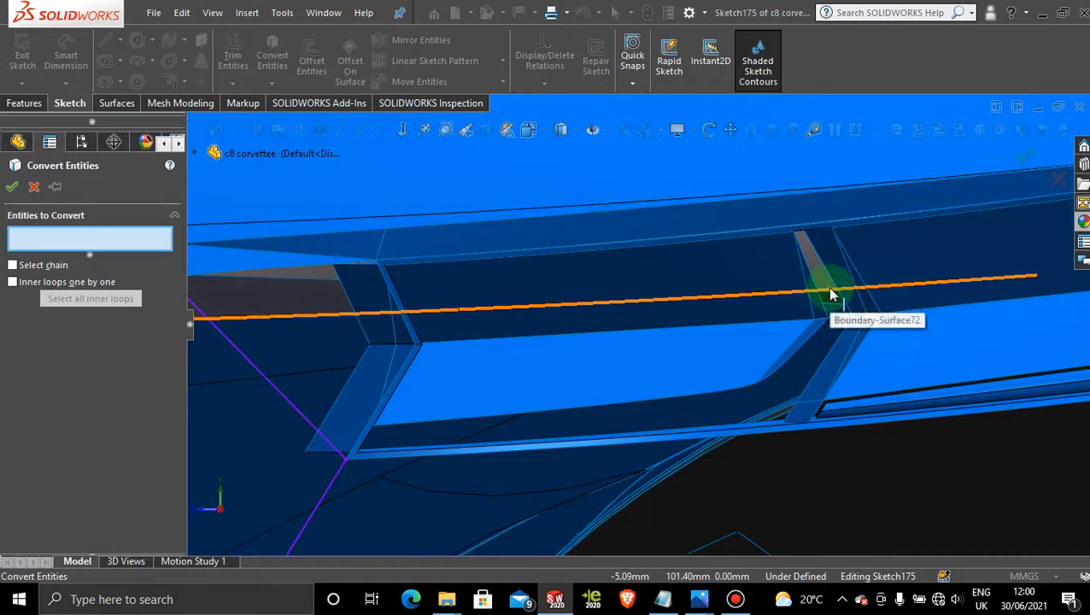
click(843, 299)
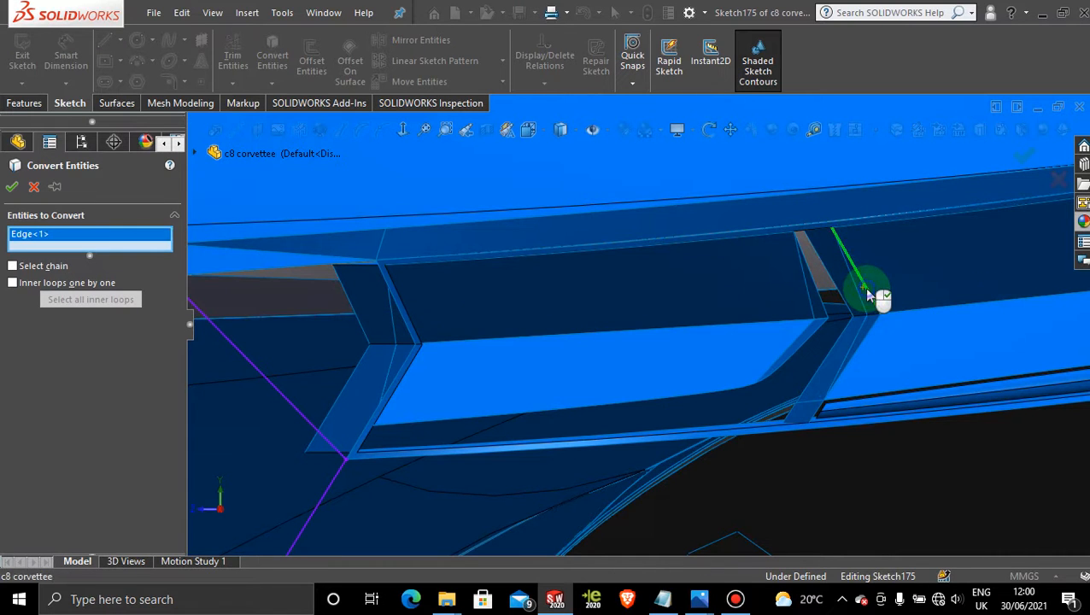
click(803, 237)
click(806, 266)
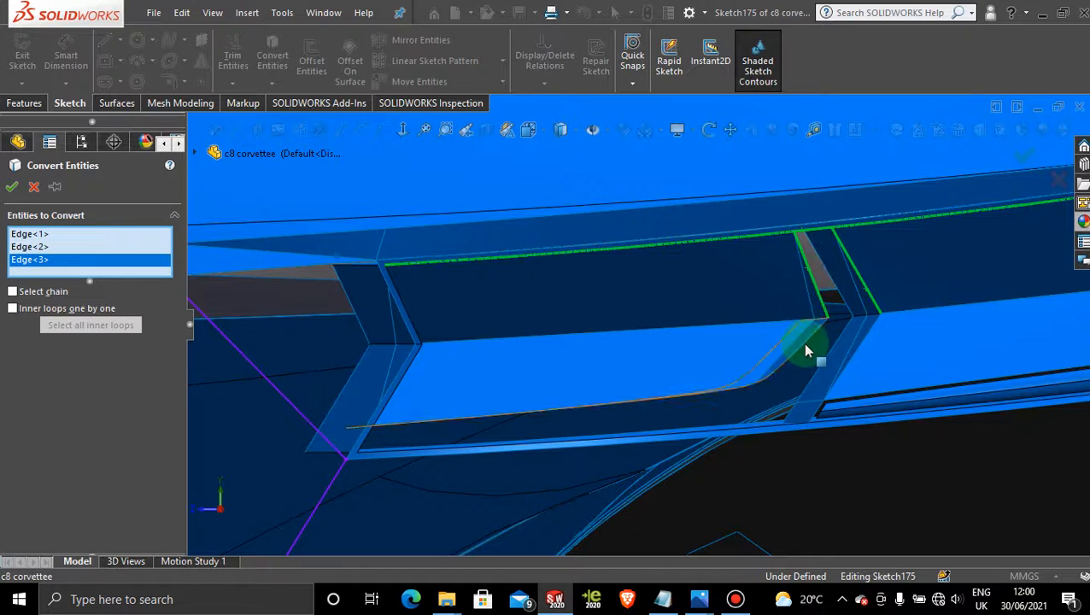
click(806, 351)
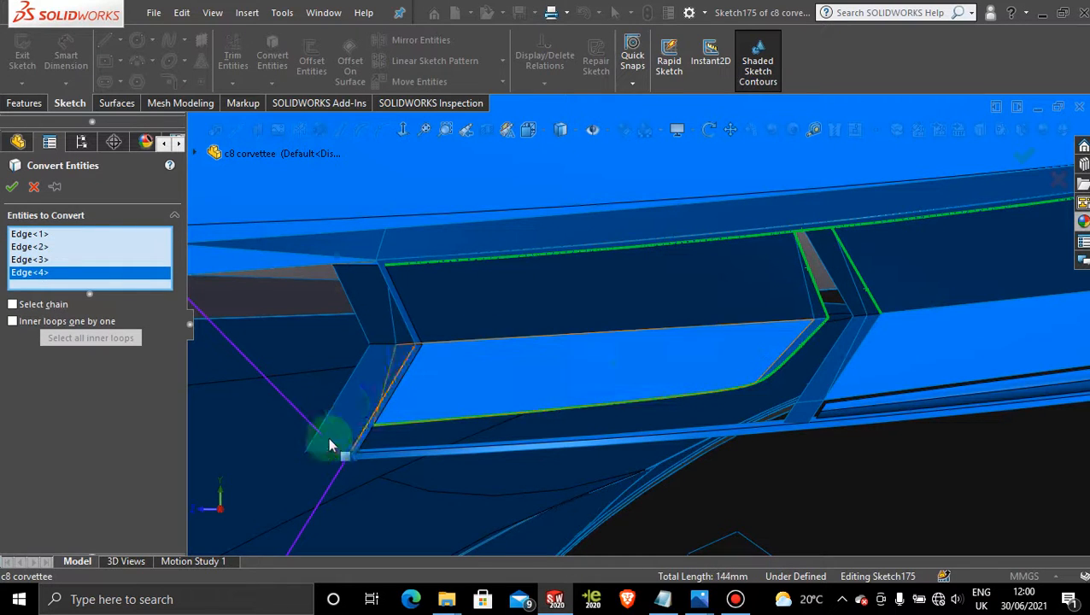
click(367, 444)
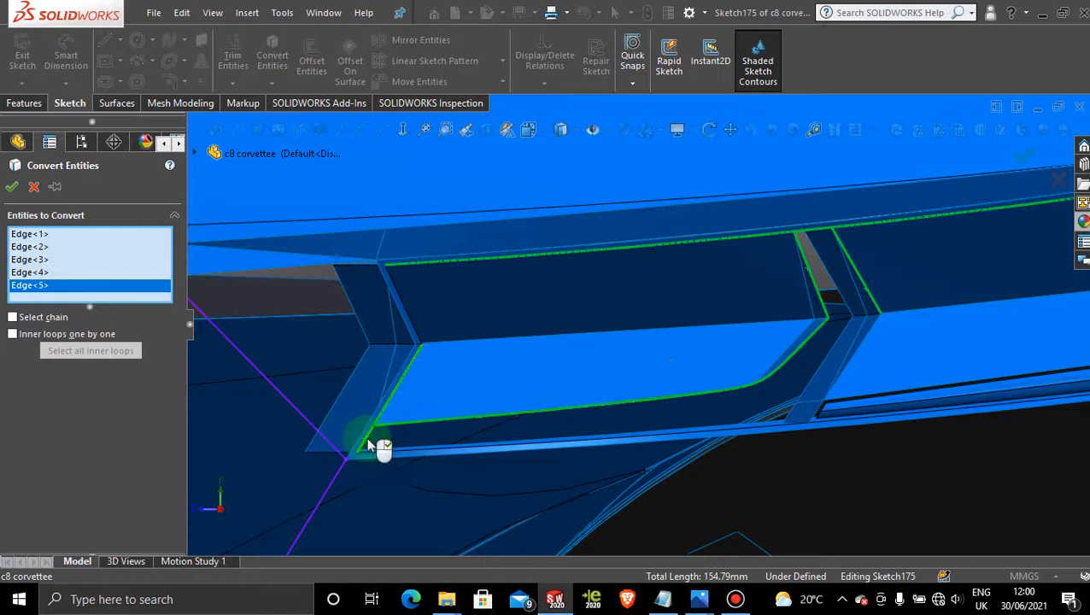
click(409, 454)
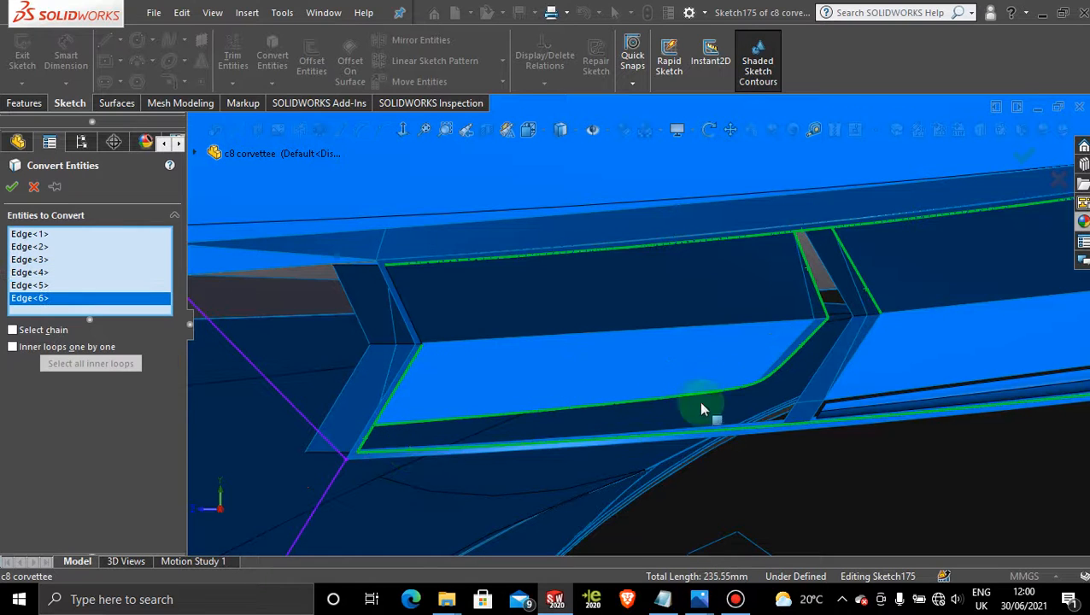
click(861, 350)
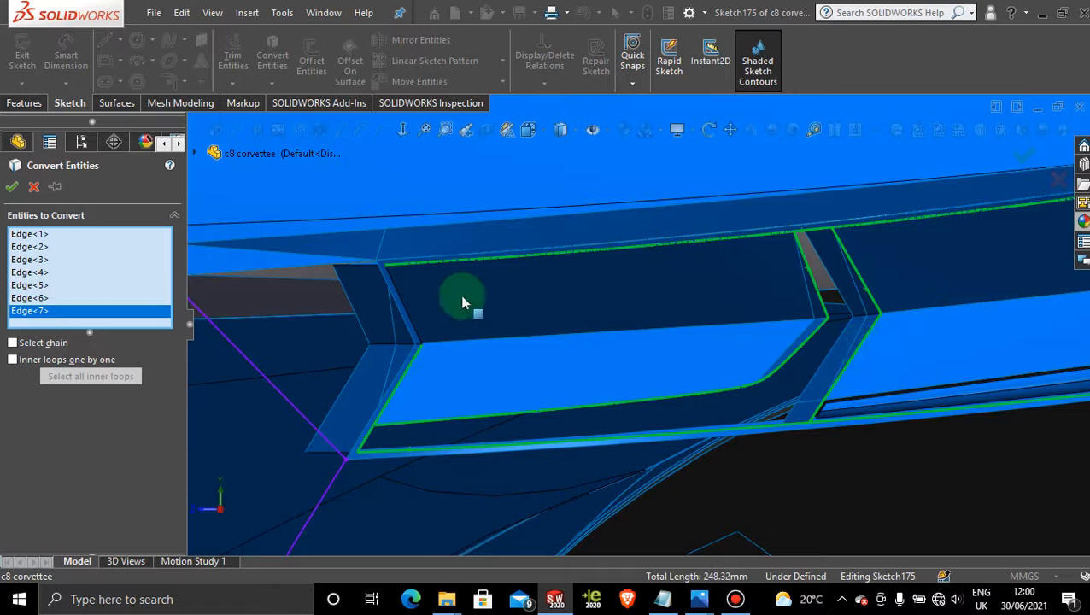
click(406, 313)
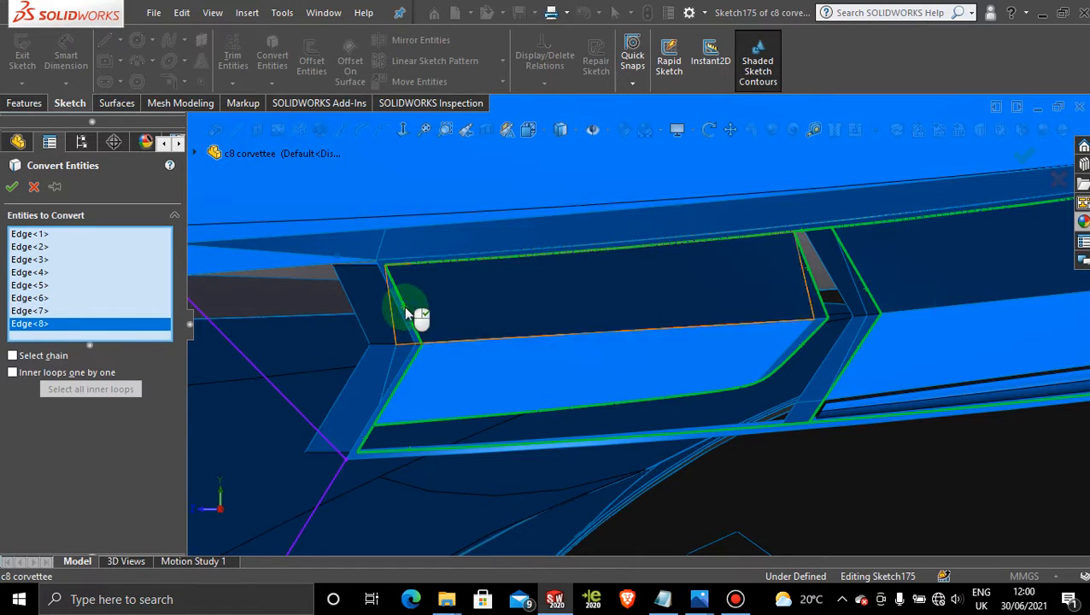
scroll(769, 380, up, 1)
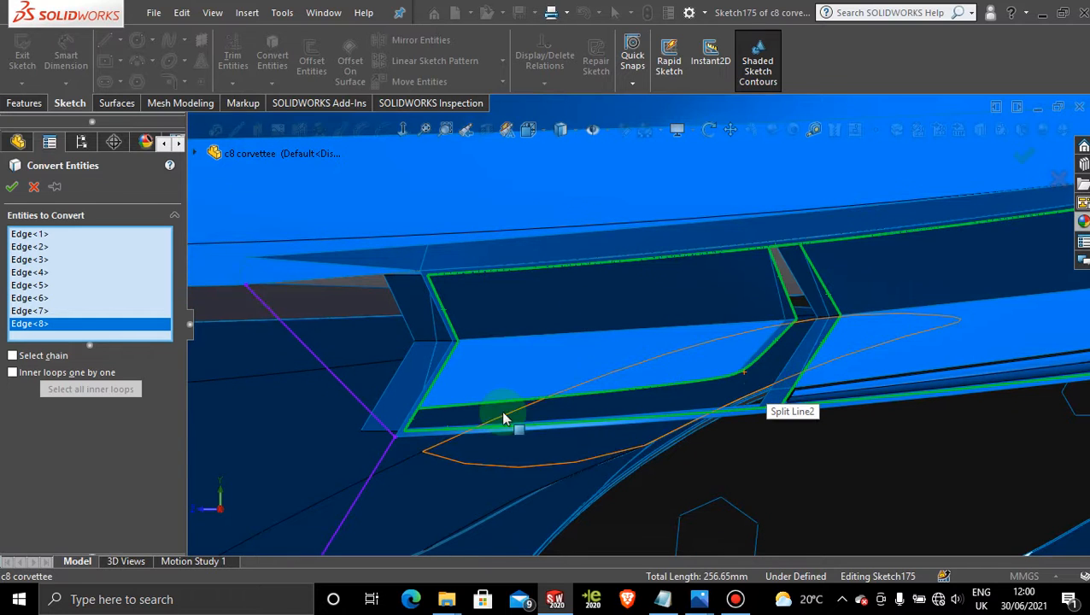
click(14, 186)
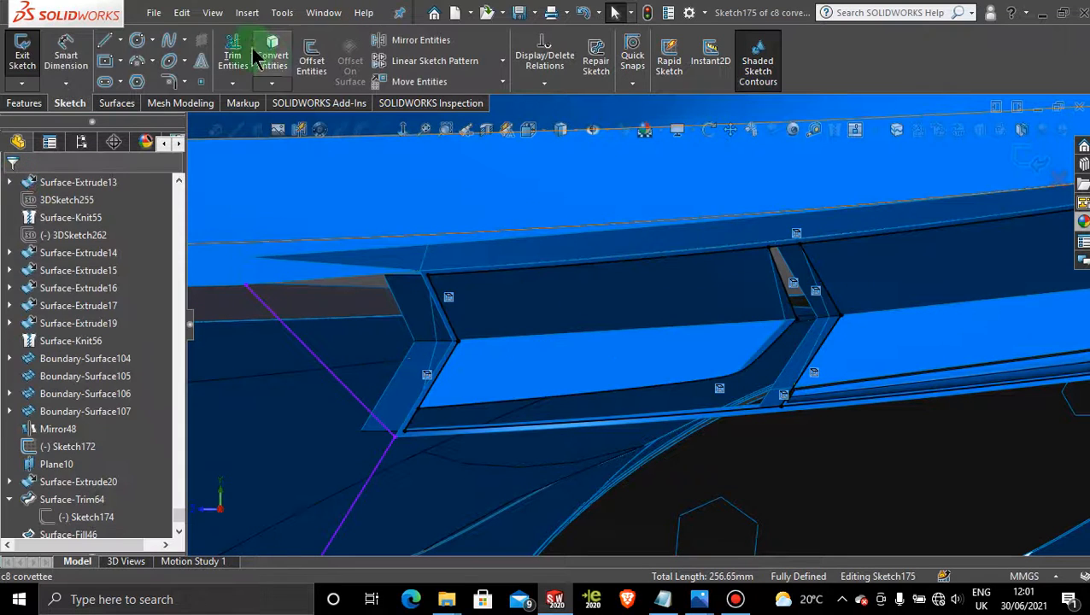
- Power-trim the converted upper edge on both sides of the taillight divider and the lower edge running outboard of it
key(t)
drag(880, 170, 912, 443)
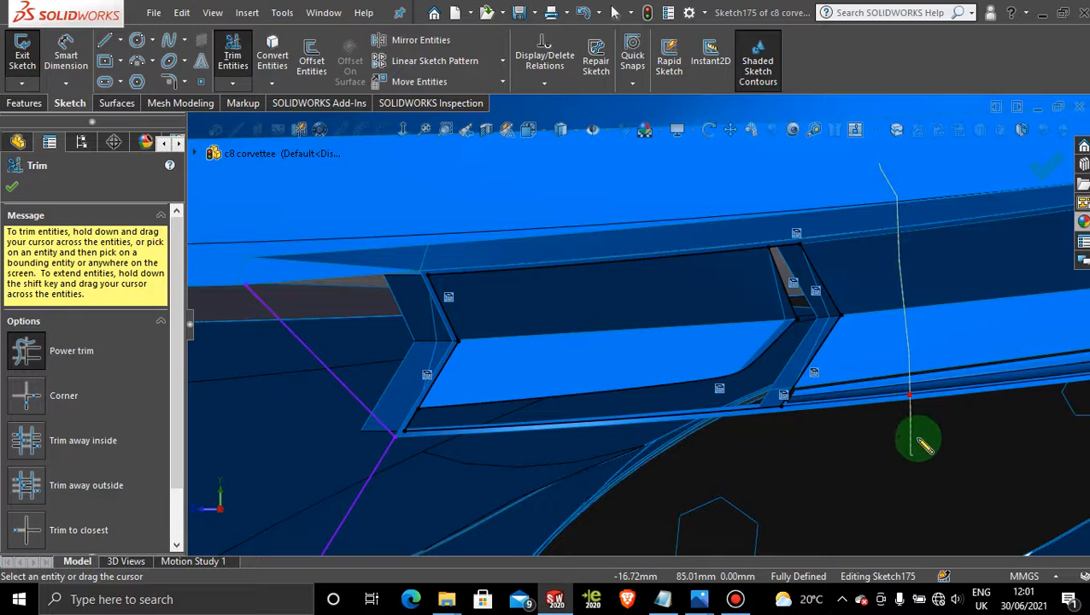
scroll(920, 440, up, 2)
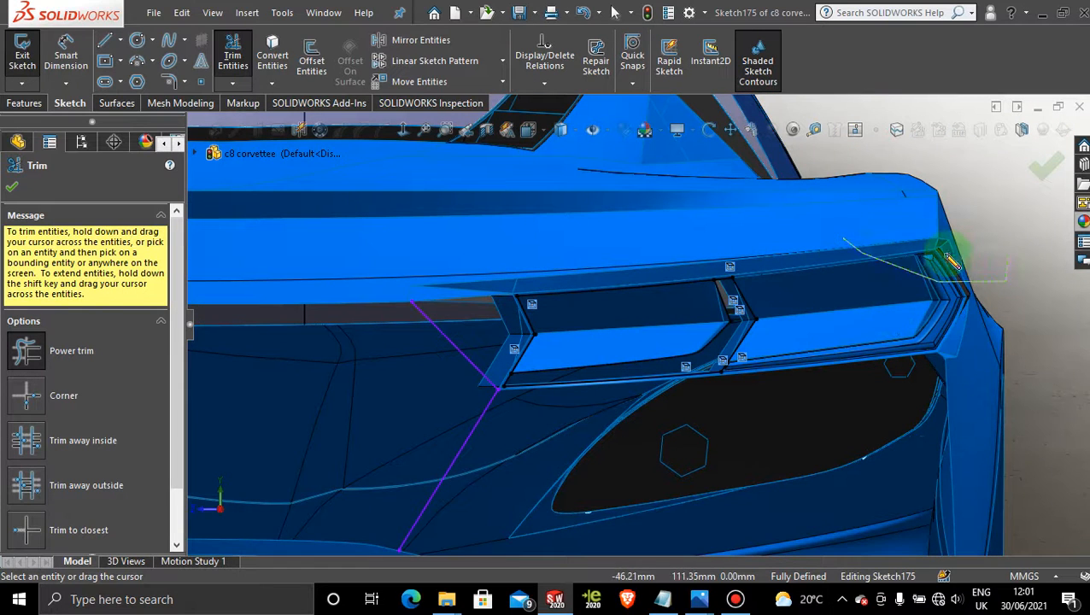
scroll(720, 307, down, 3)
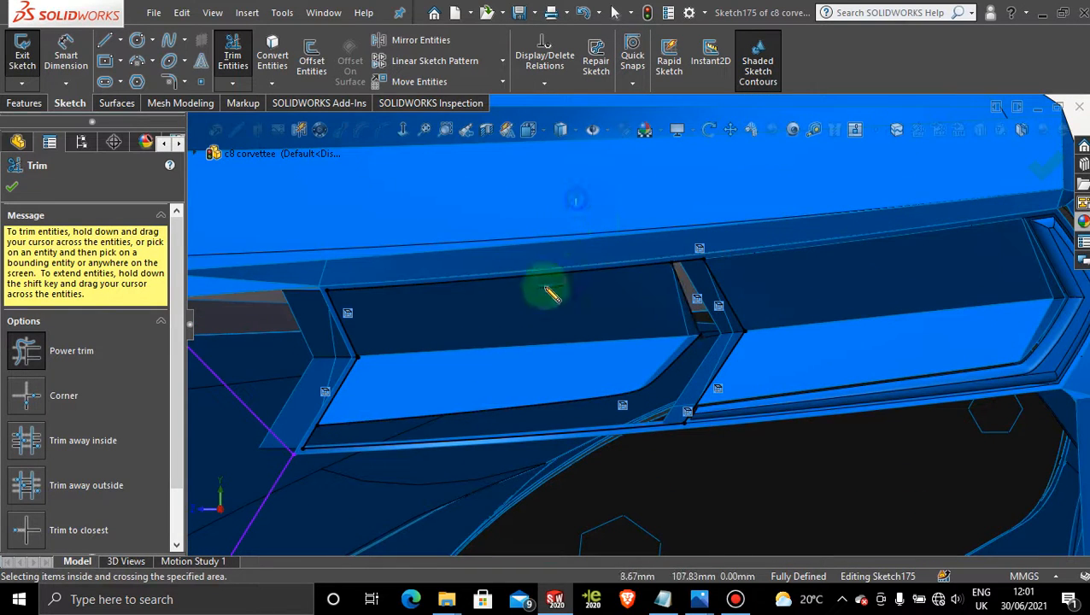
drag(545, 287, 526, 311)
mouse_move(461, 303)
mouse_down()
mouse_move(285, 334)
mouse_move(376, 377)
mouse_up()
scroll(717, 397, down, 3)
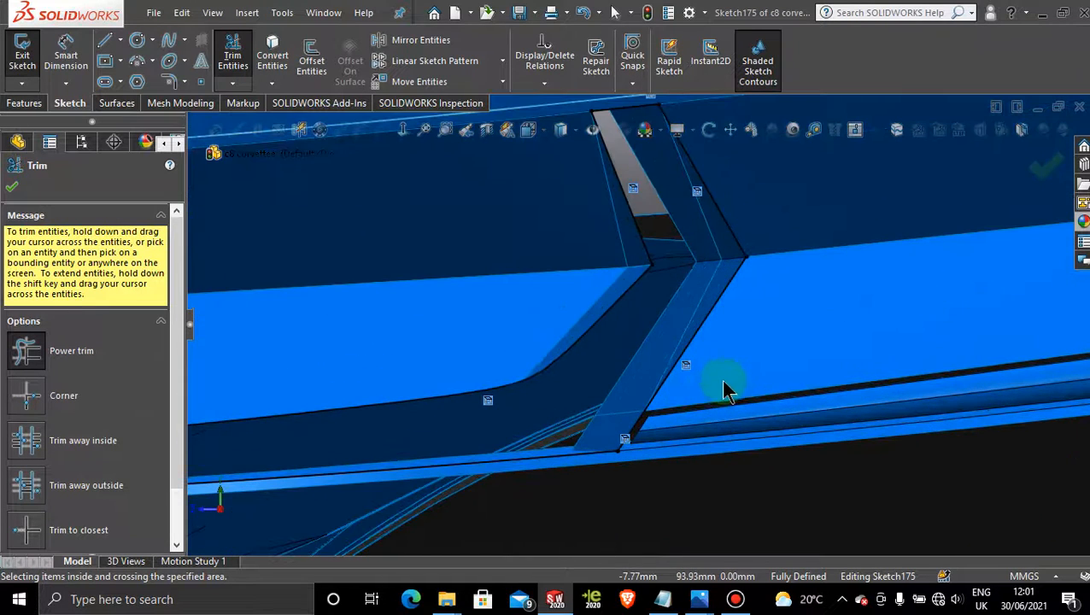
drag(751, 369, 645, 497)
scroll(754, 365, up, 3)
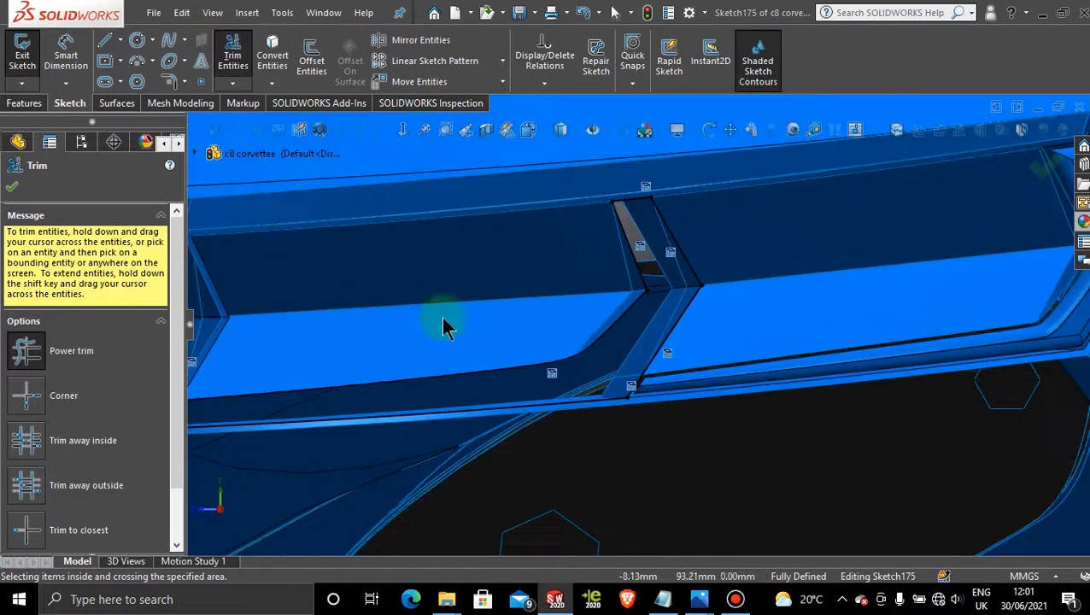
click(10, 189)
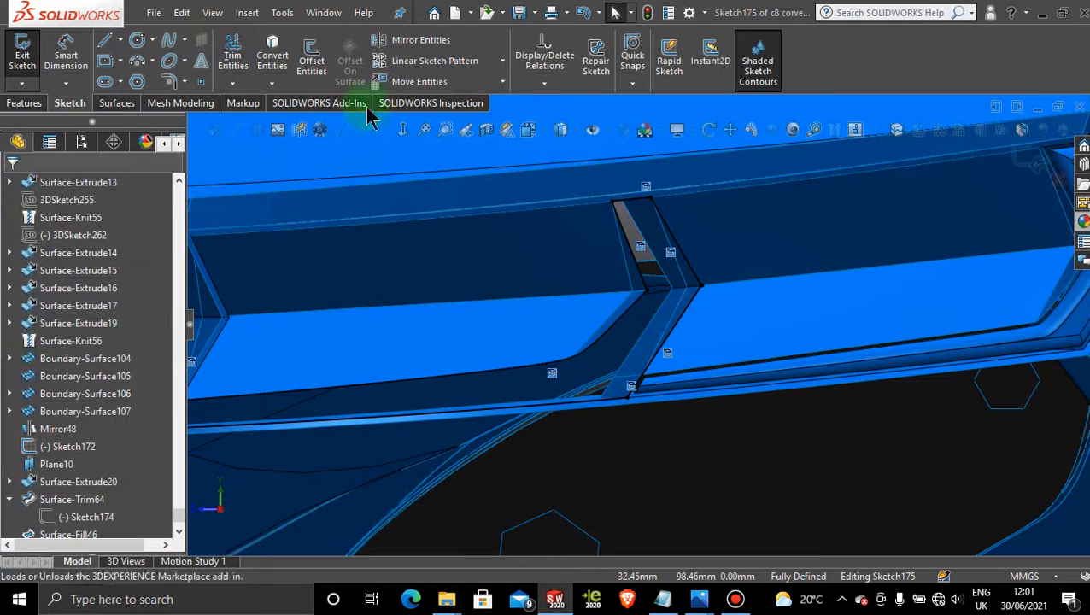
click(311, 56)
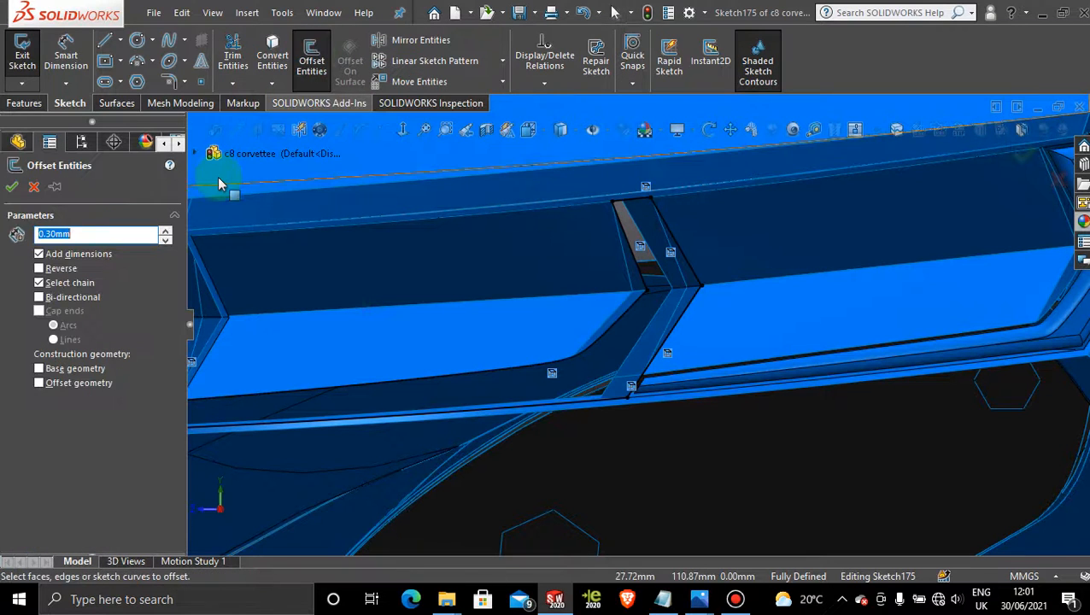
click(645, 274)
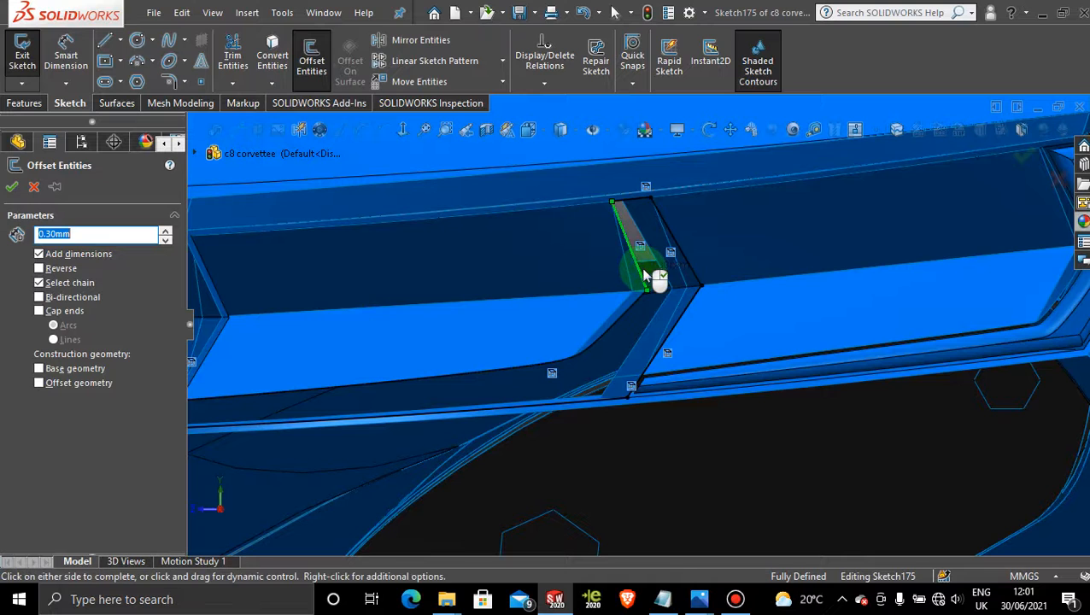
click(629, 323)
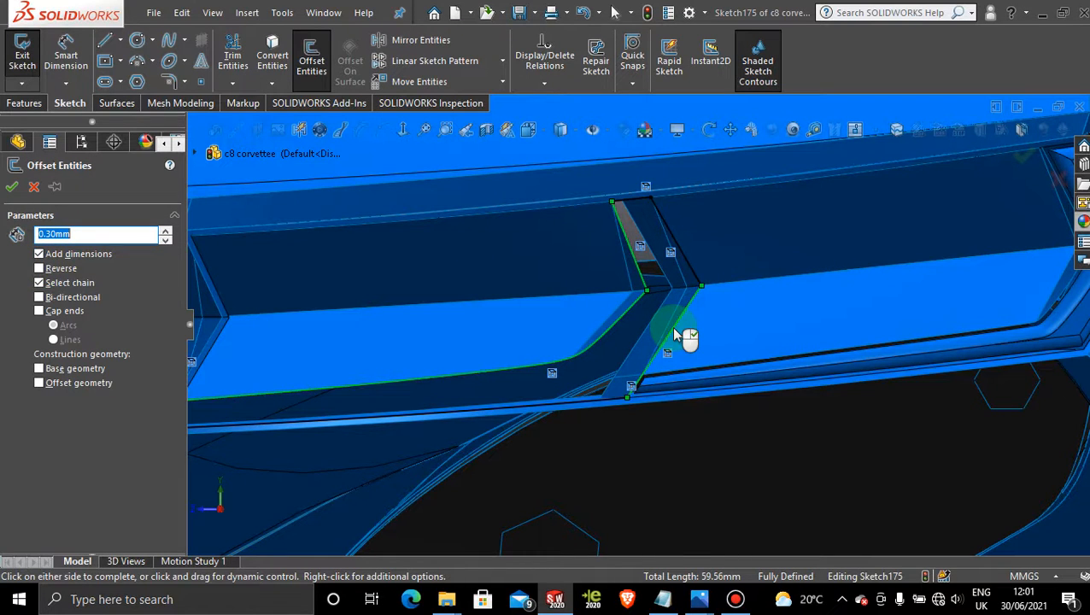
click(728, 321)
scroll(729, 321, up, 3)
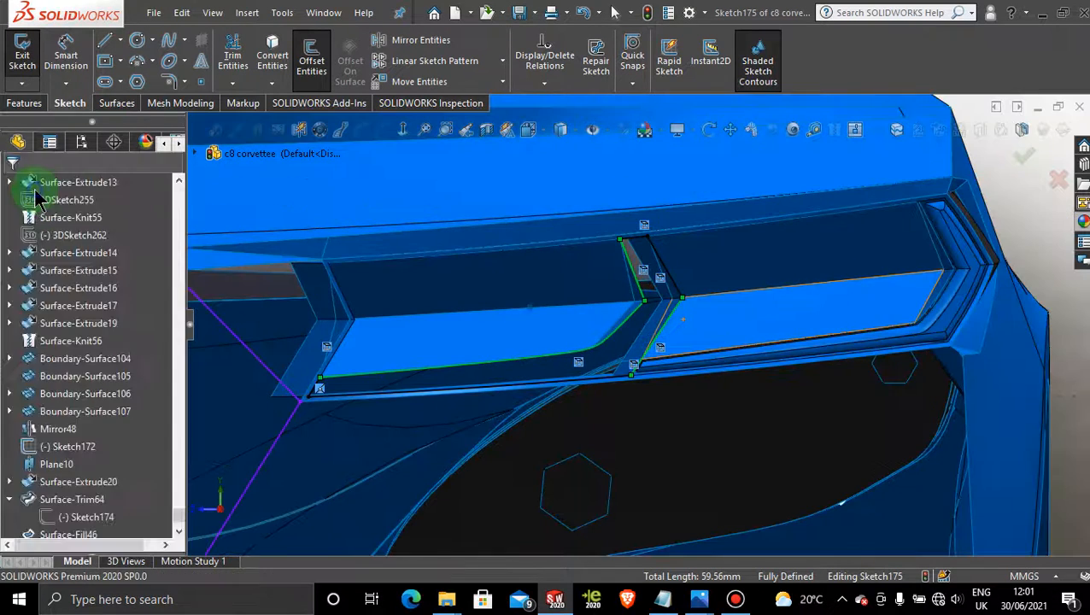
click(1060, 307)
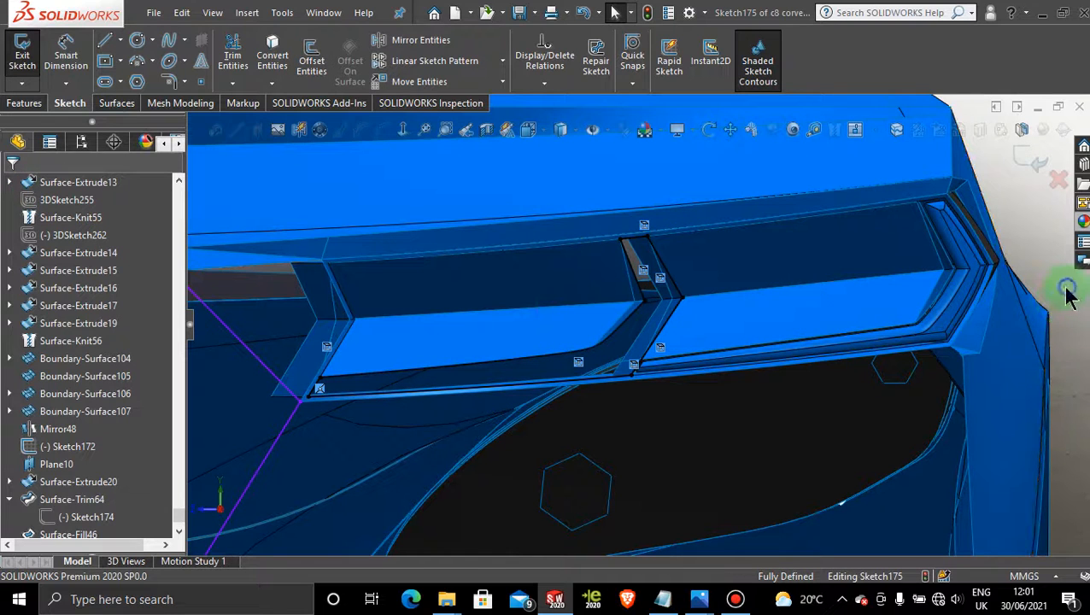
- Try to offset the closed taillight divider outline by 1 mm with the direction reversed and the whole chain selected
click(320, 64)
mouse_move(615, 195)
mouse_down()
mouse_move(442, 223)
mouse_move(290, 398)
mouse_move(649, 372)
mouse_move(654, 195)
mouse_move(612, 195)
mouse_up()
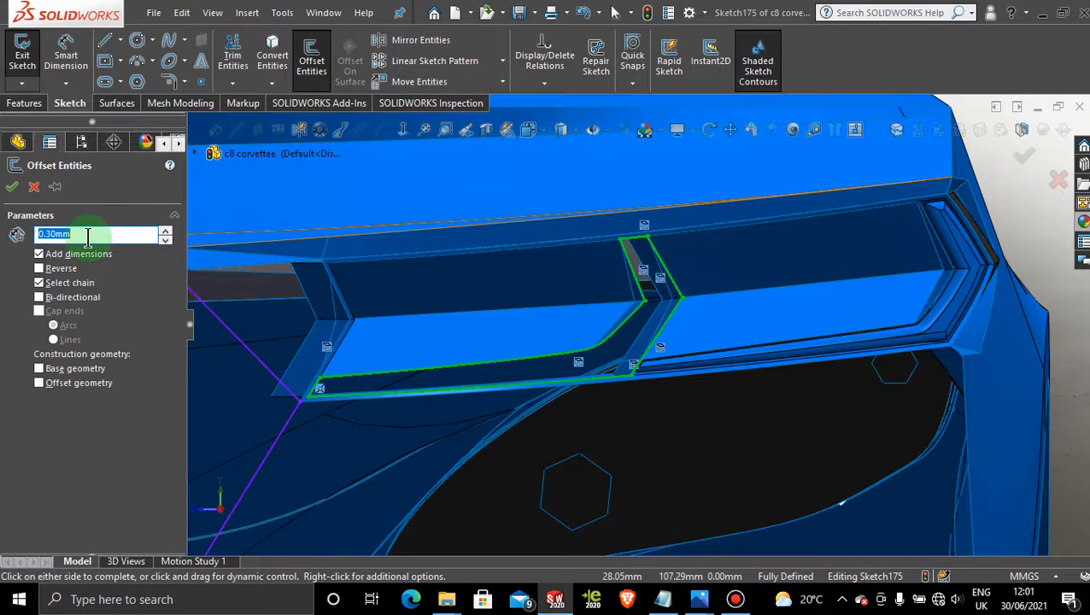
double_click(58, 232)
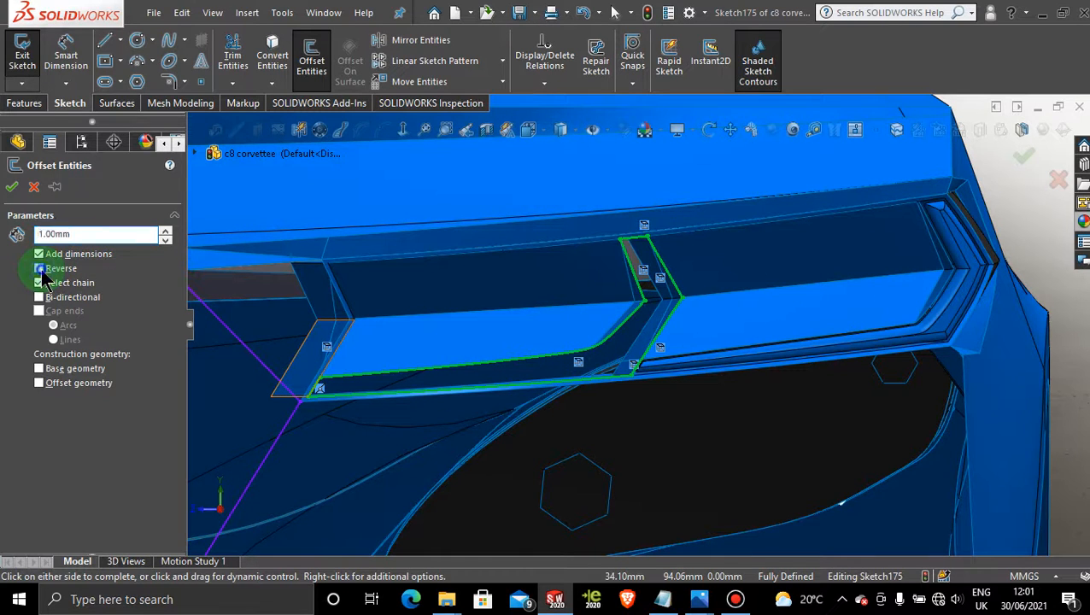
click(33, 188)
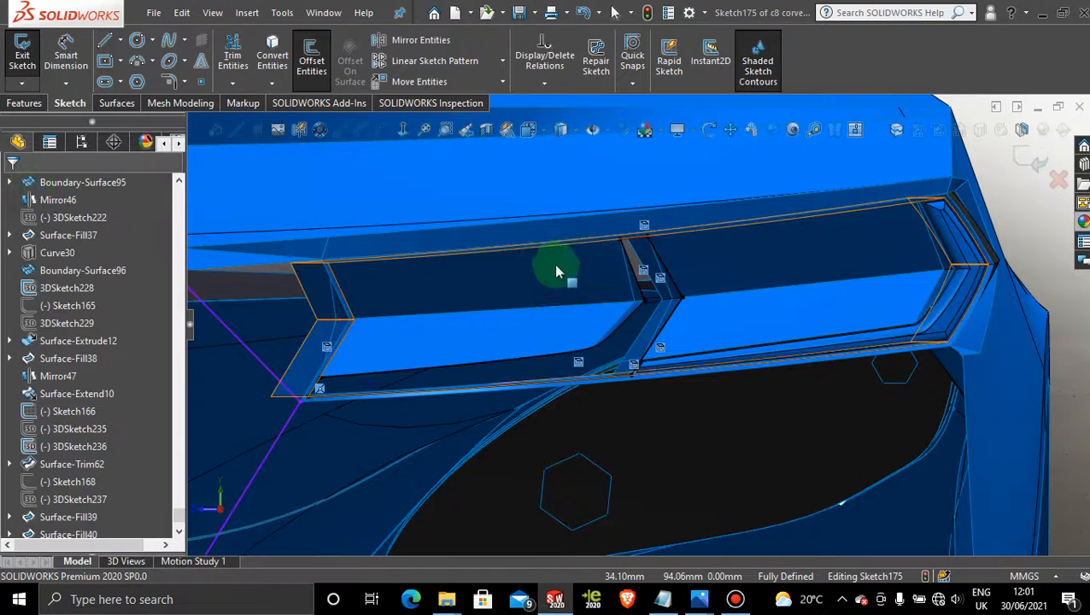
- Examine the converted divider outline from its lower corner and from an angled view to check how its curves join
scroll(474, 310, down, 4)
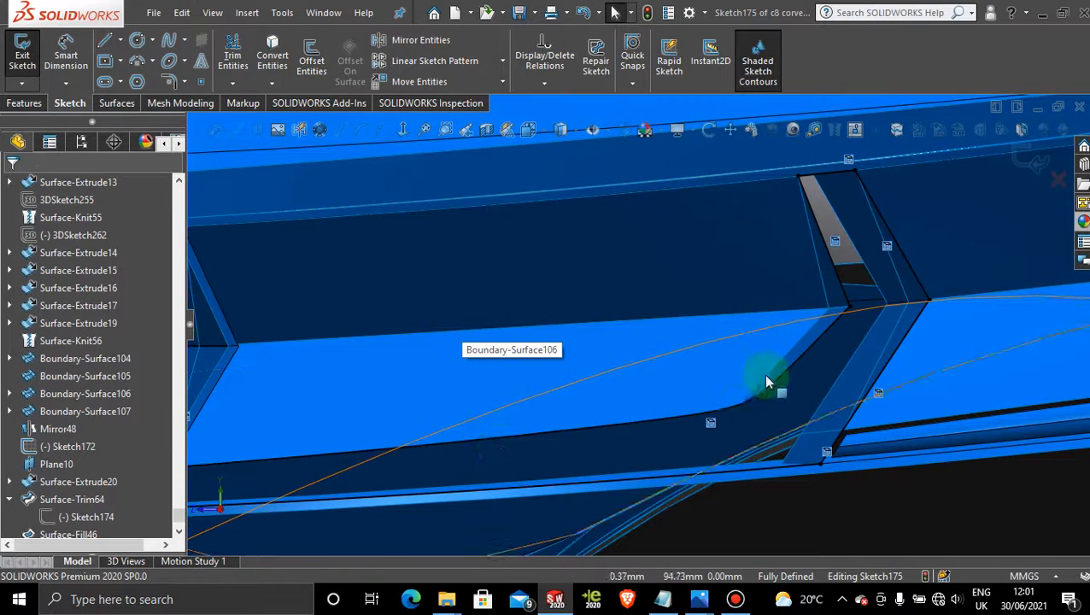
scroll(824, 461, down, 3)
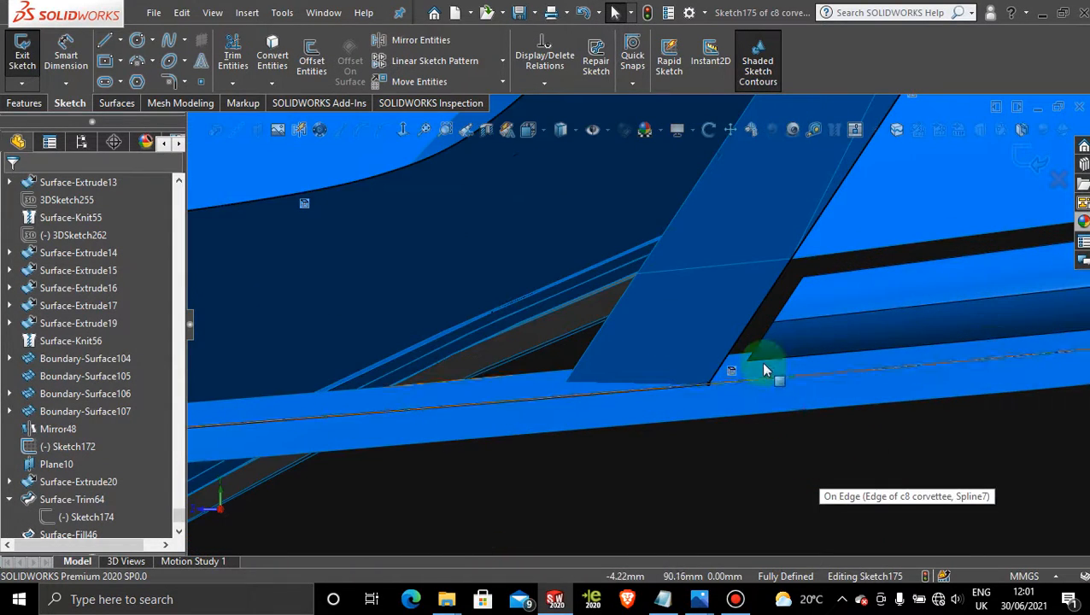
mouse_move(764, 370)
middle_down()
mouse_move(662, 233)
mouse_move(676, 272)
middle_up()
scroll(686, 281, up, 5)
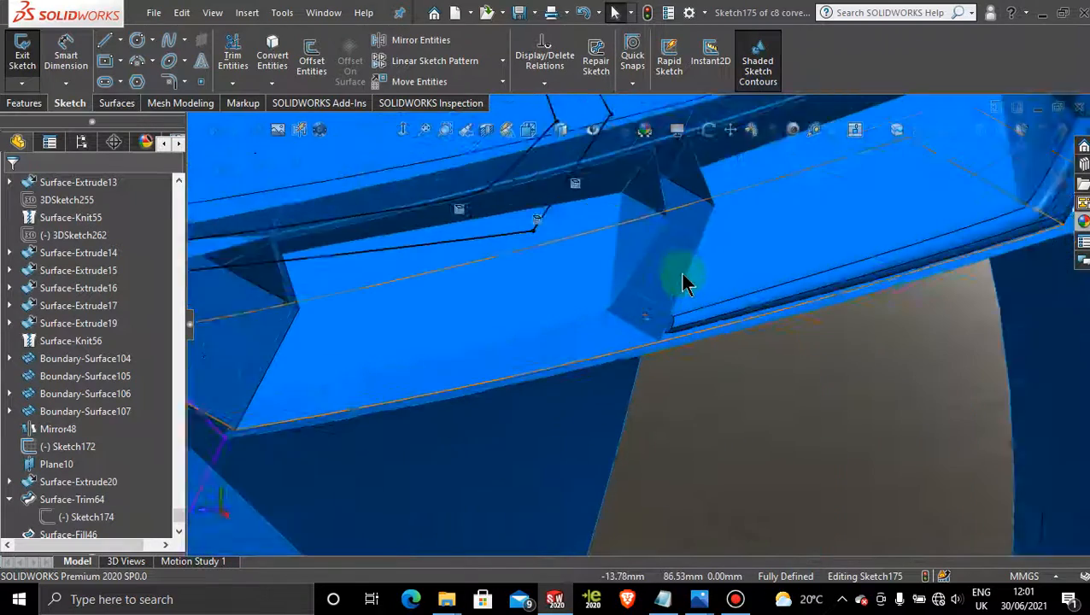
scroll(515, 279, up, 1)
middle_drag(515, 279, 507, 313)
scroll(616, 179, down, 2)
scroll(615, 172, down, 2)
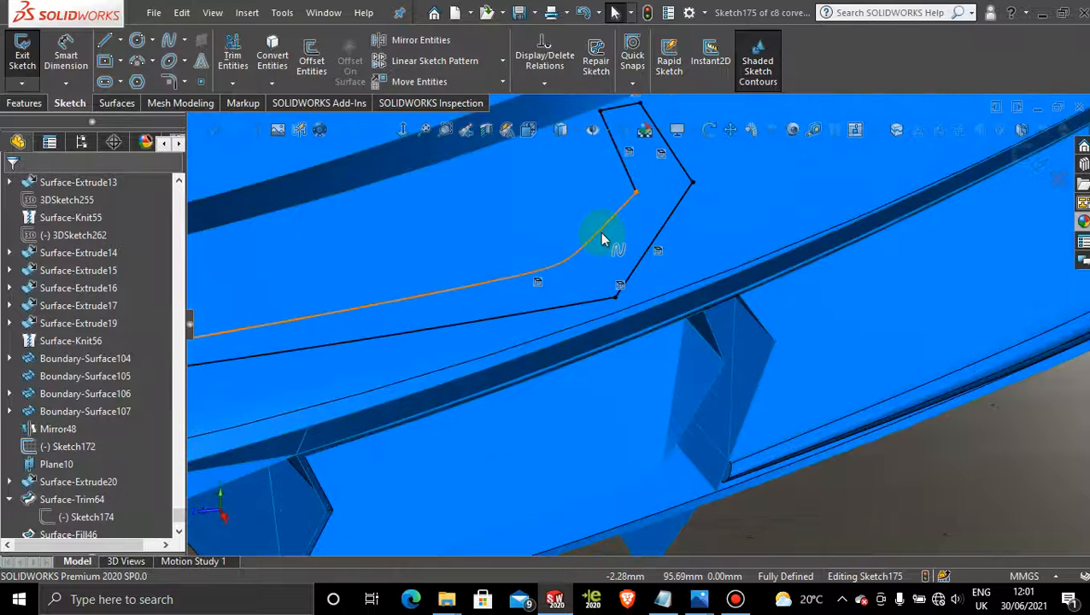
- Try to offset the closed divider outline by 0.10 mm with the direction reversed and the whole chain selected
click(312, 56)
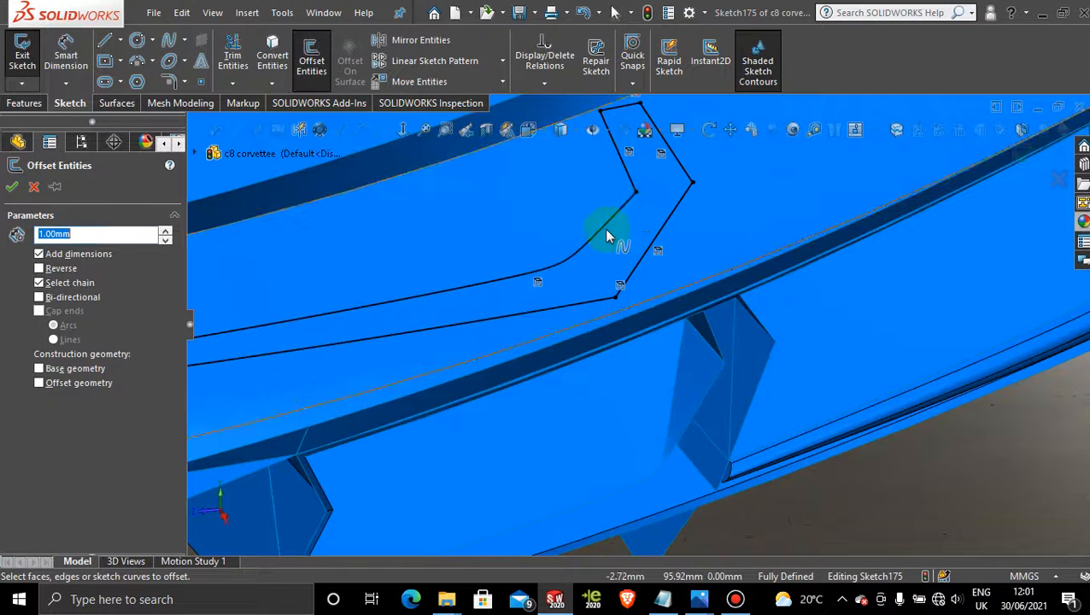
click(606, 231)
click(607, 236)
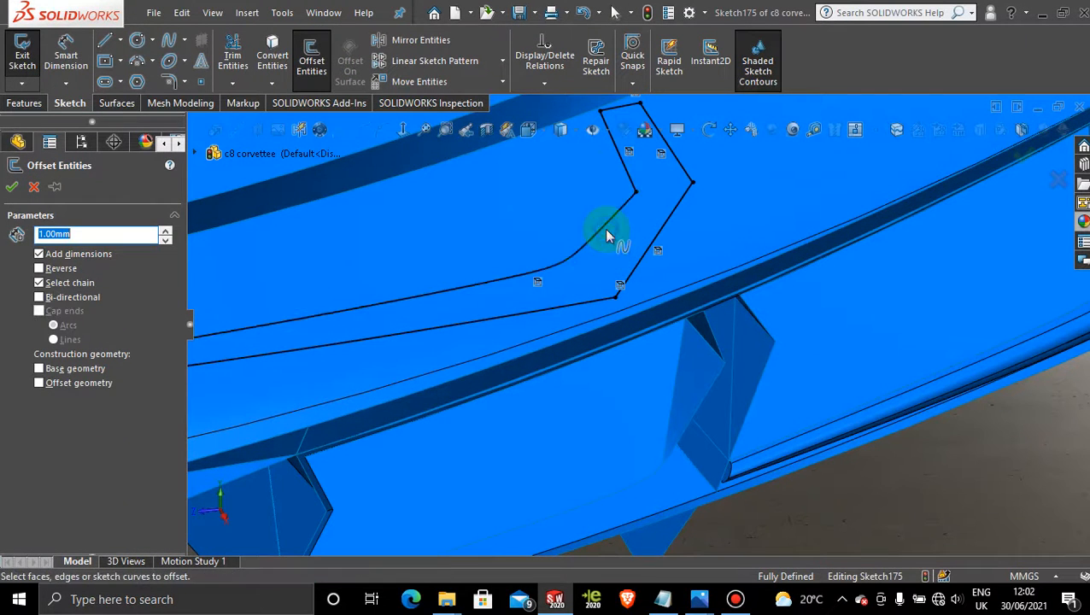
scroll(450, 260, up, 2)
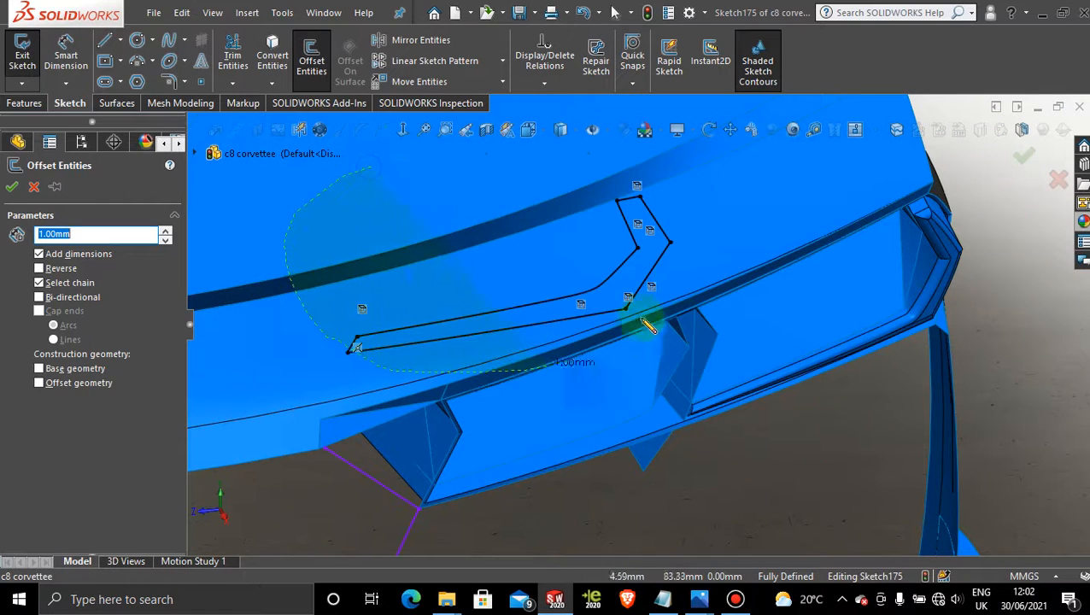
drag(642, 320, 385, 185)
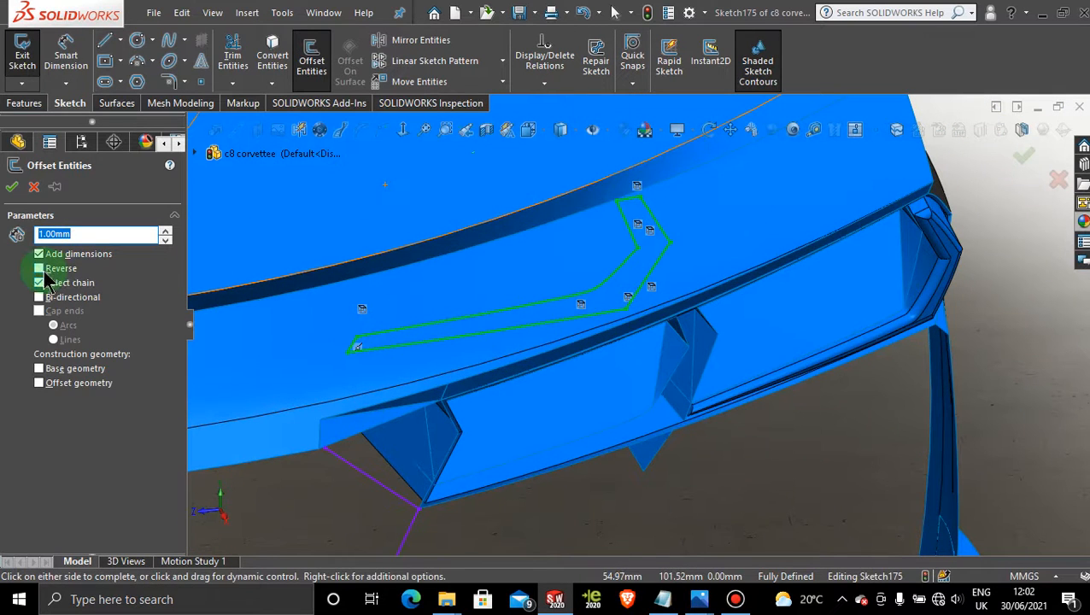
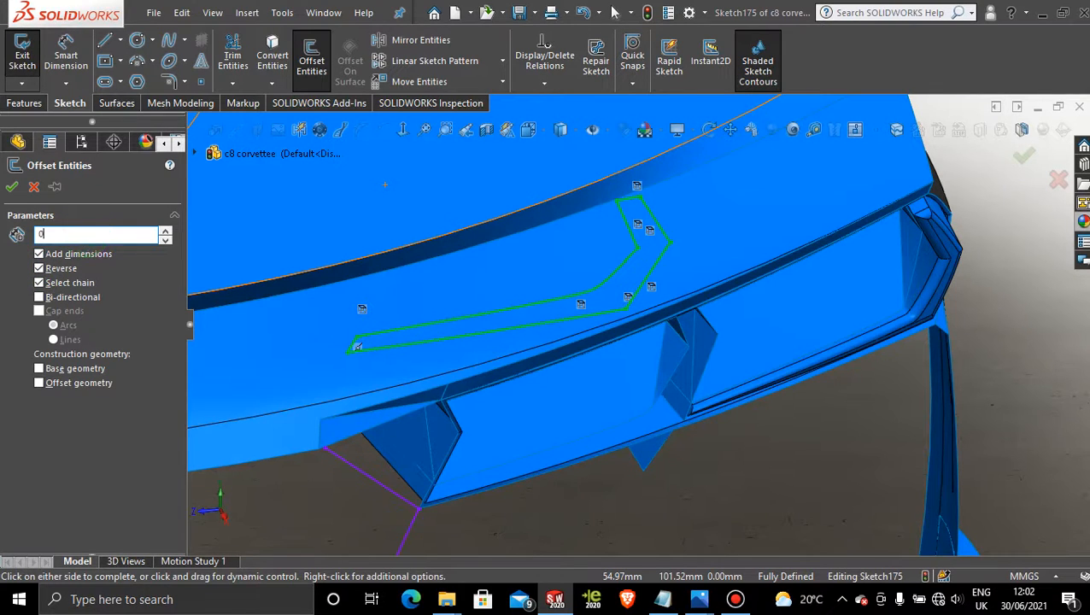
click(556, 310)
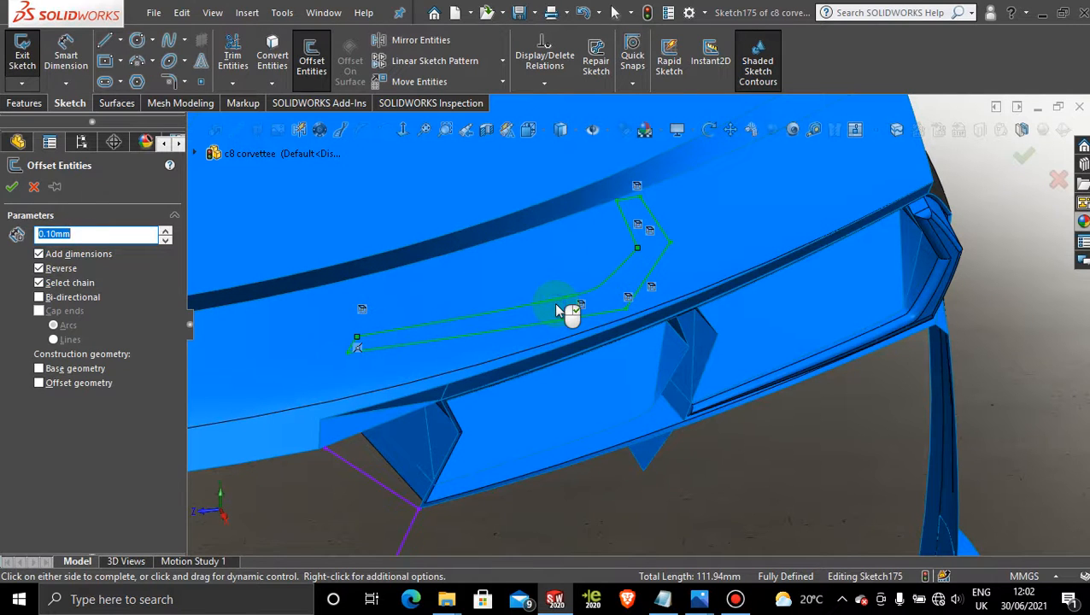
click(555, 309)
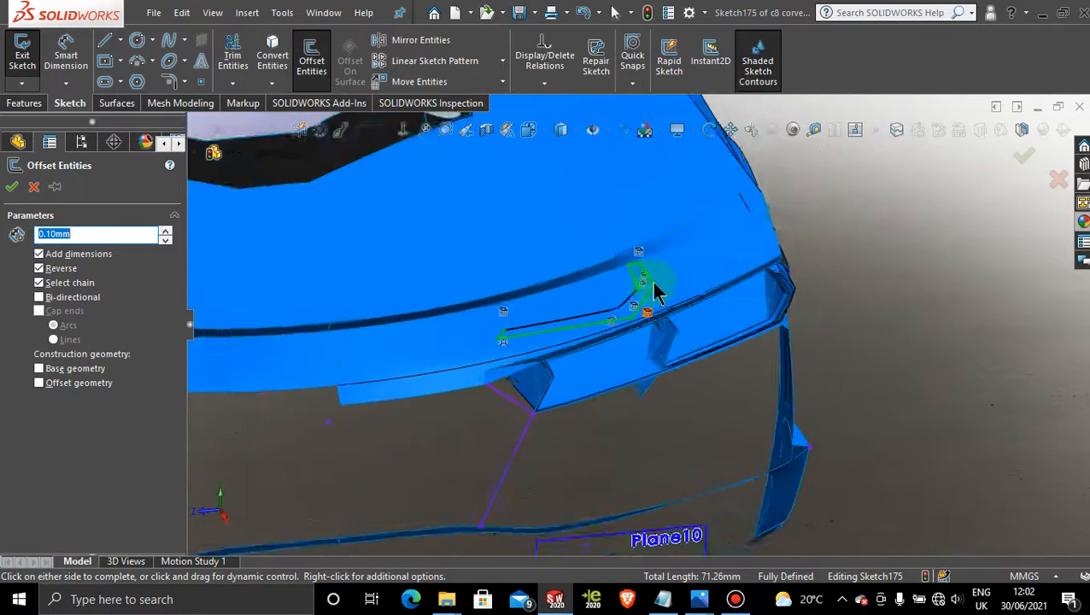
click(993, 260)
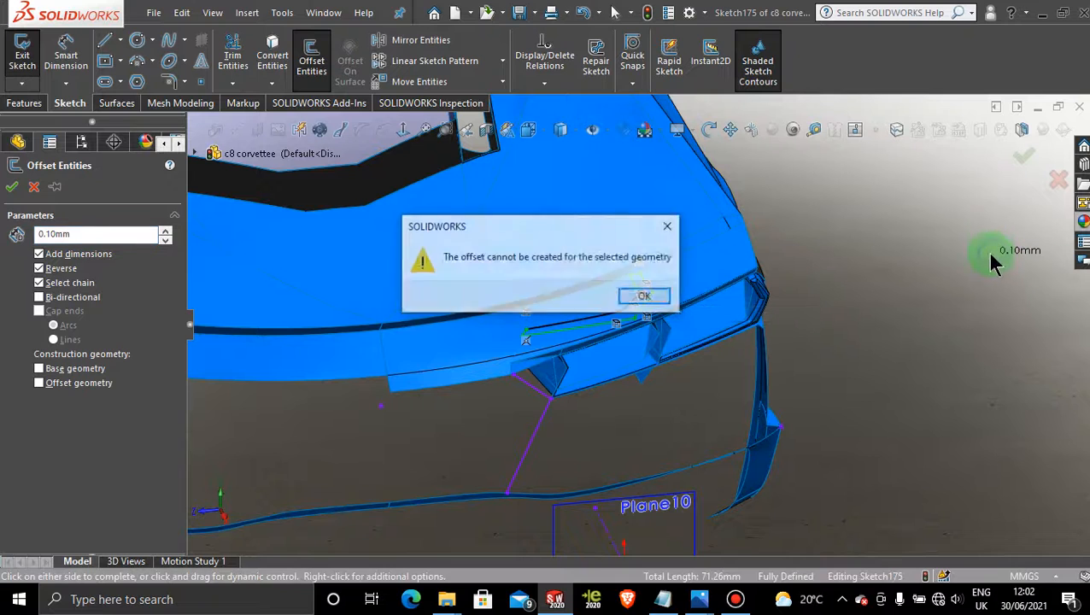
click(669, 227)
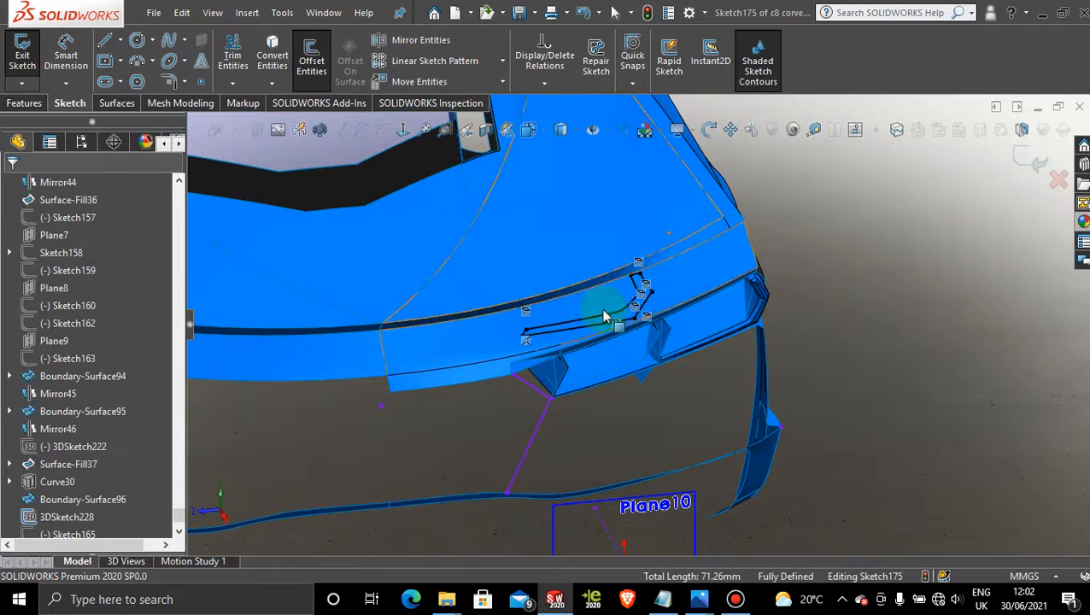
- Inspect the divider outline's corners up close, and examine it against the taillight in the Right view
scroll(604, 316, down, 5)
scroll(673, 247, down, 4)
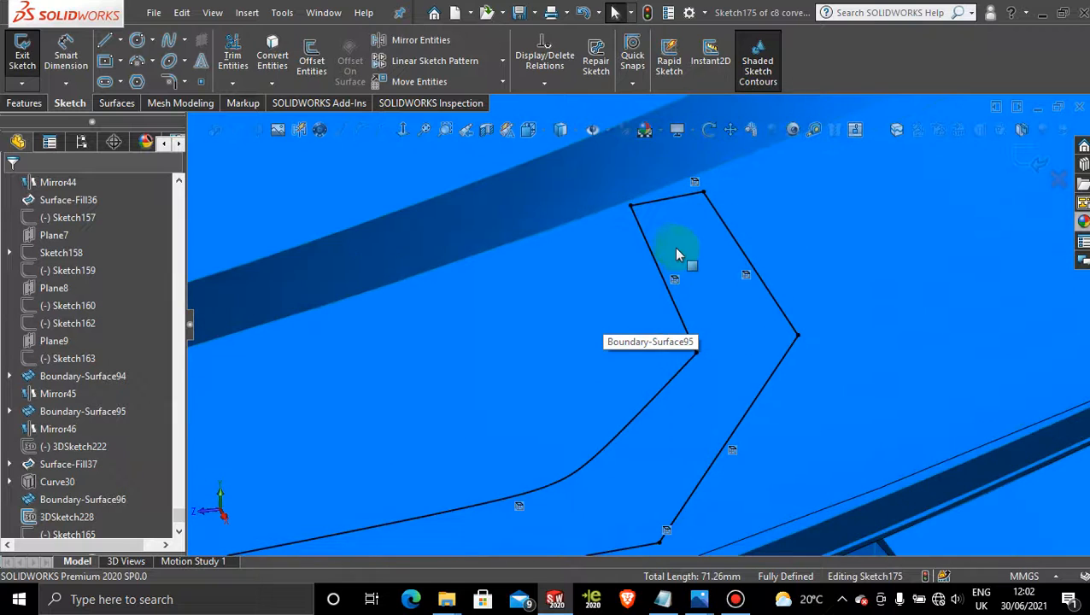
scroll(721, 401, up, 3)
scroll(724, 405, up, 2)
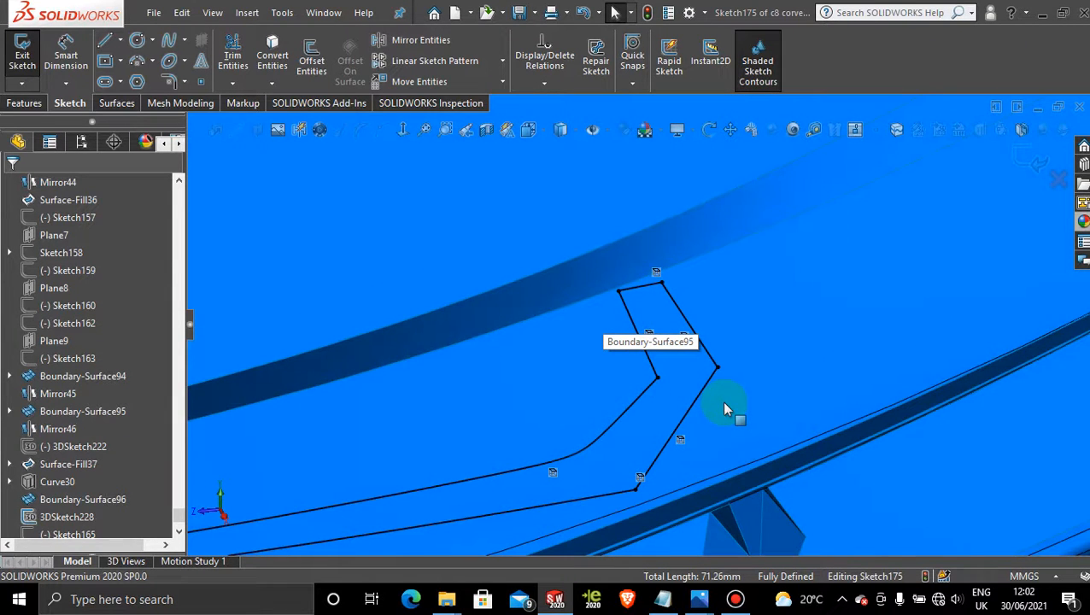
middle_drag(723, 408, 409, 374)
key(space)
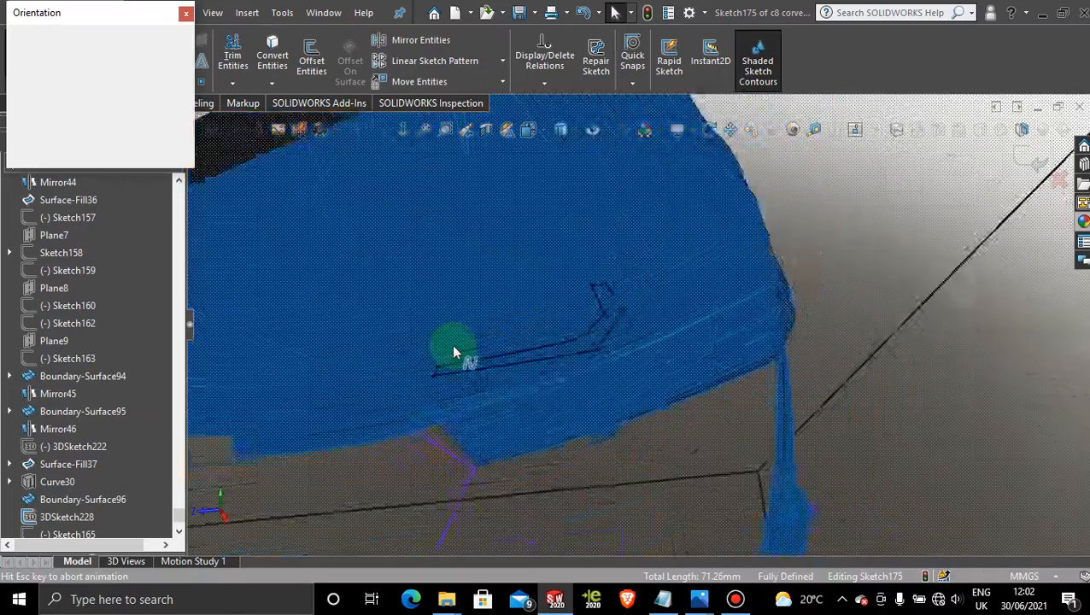
click(509, 415)
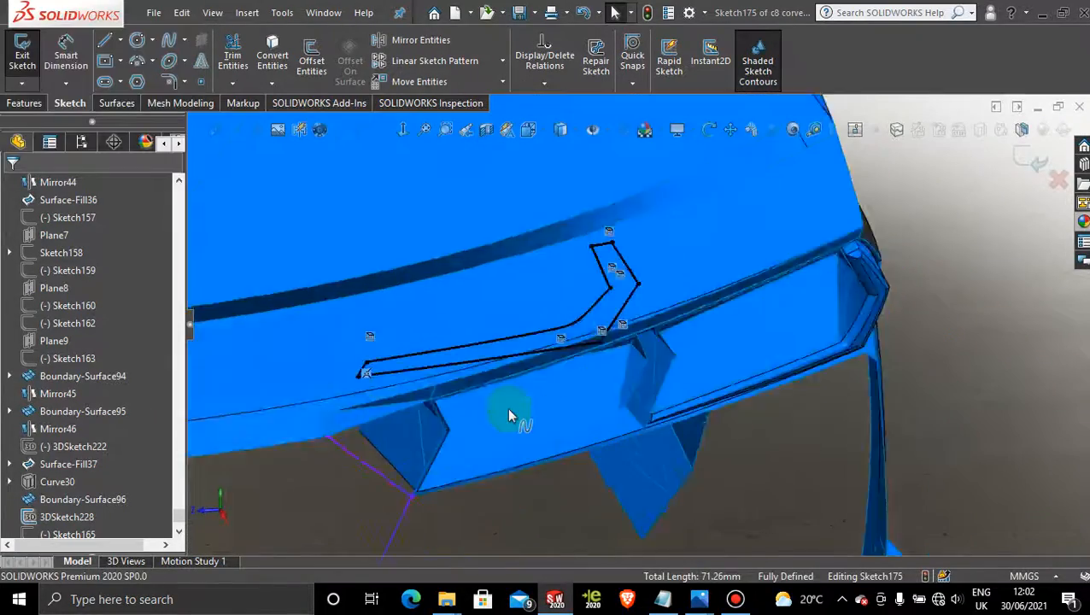
scroll(753, 278, down, 10)
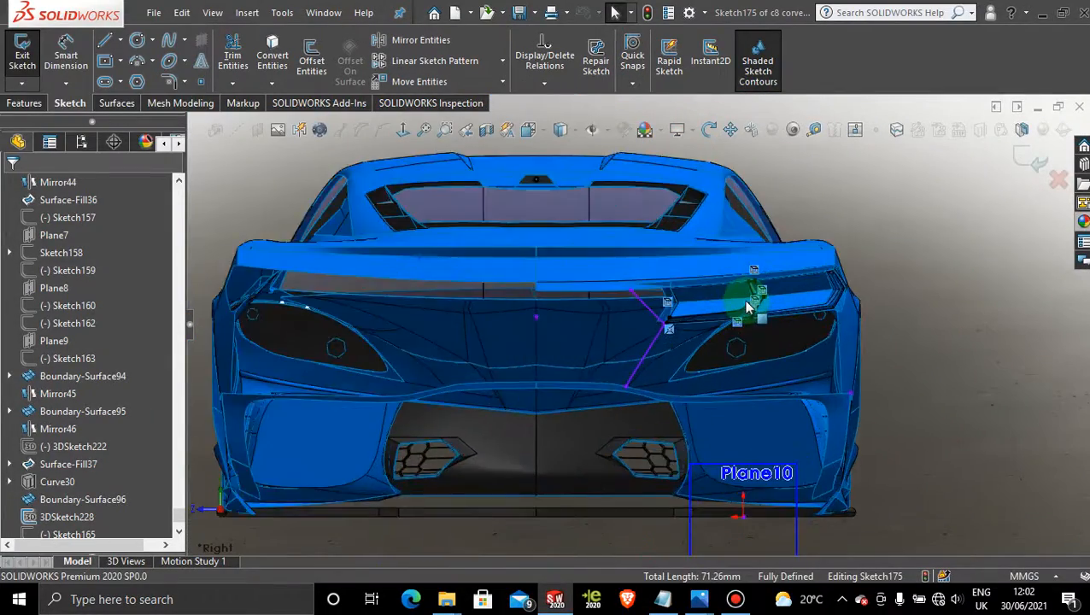
scroll(837, 334, down, 5)
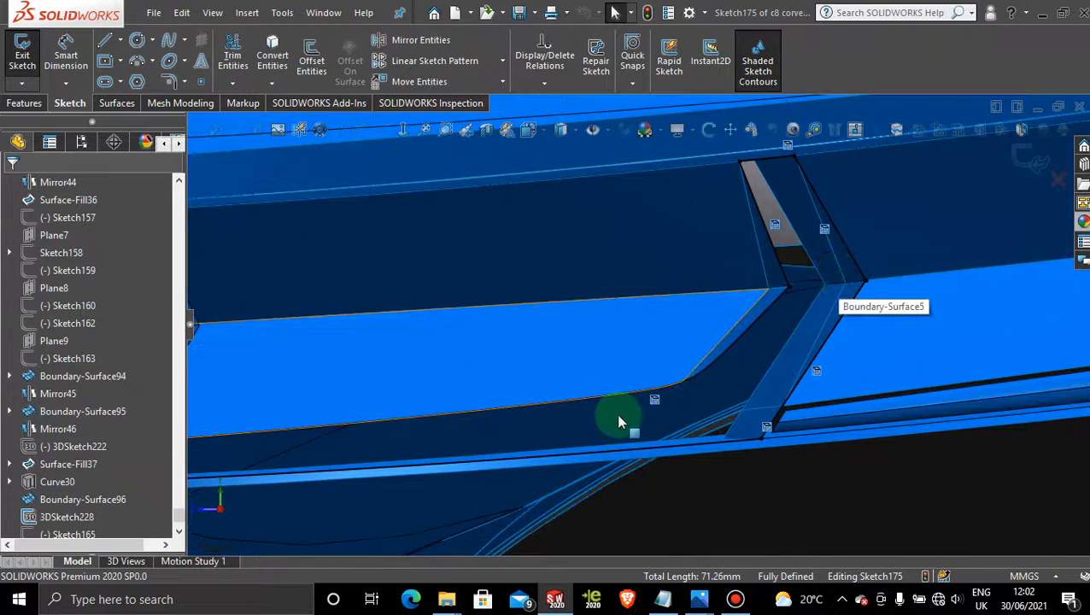
- Start the Spline tool in the Plane10 sketch for the inboard taillight recess and divider
scroll(616, 412, up, 5)
click(140, 40)
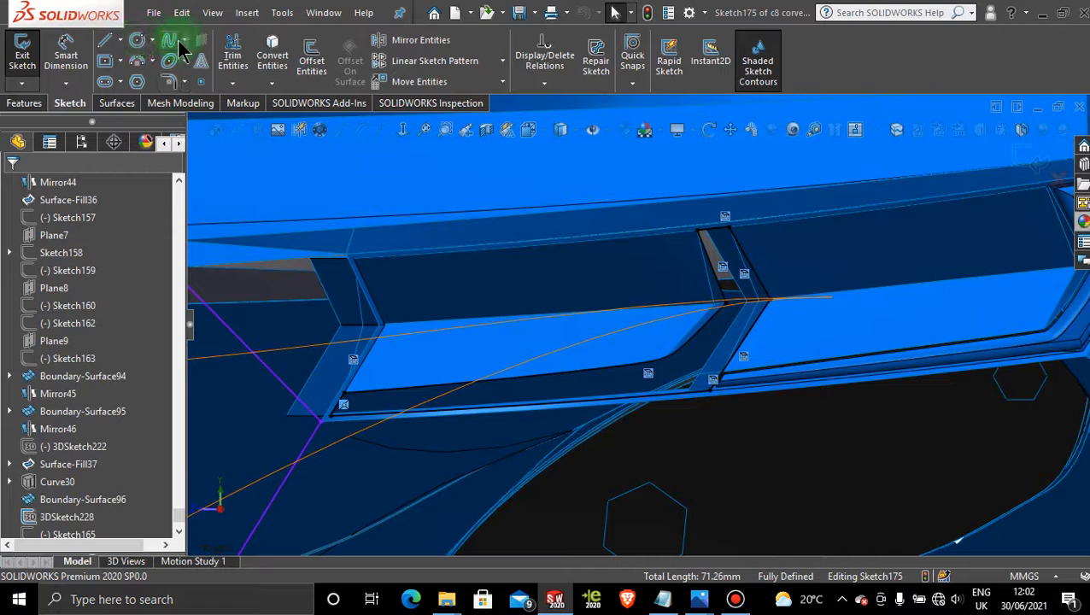
click(170, 42)
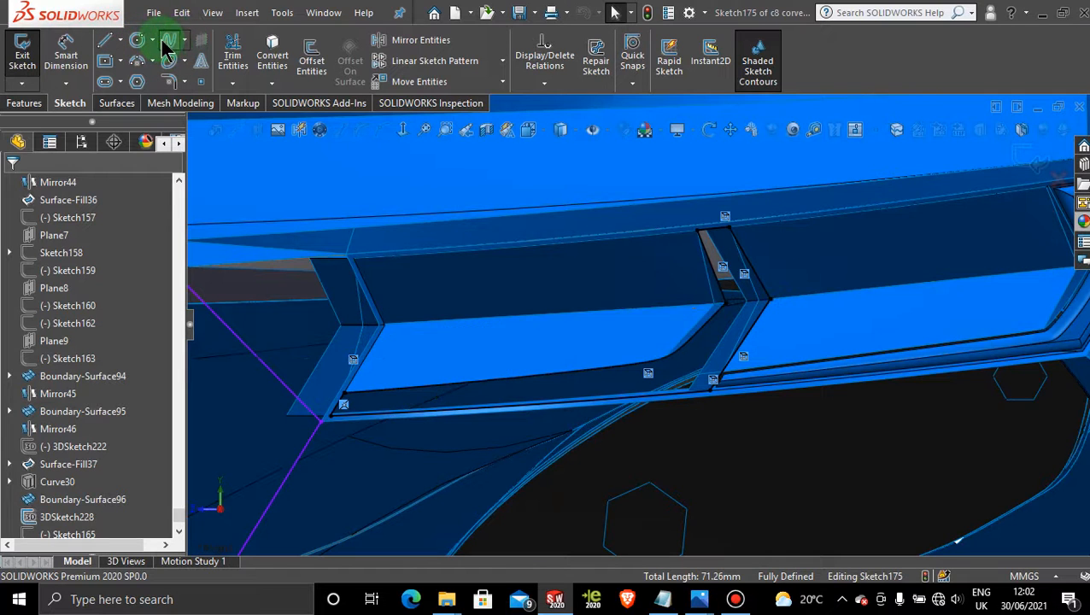
- Draw a spline along the inner taillight section's bottom edge, from its inboard corner to the foot of the divider
click(330, 418)
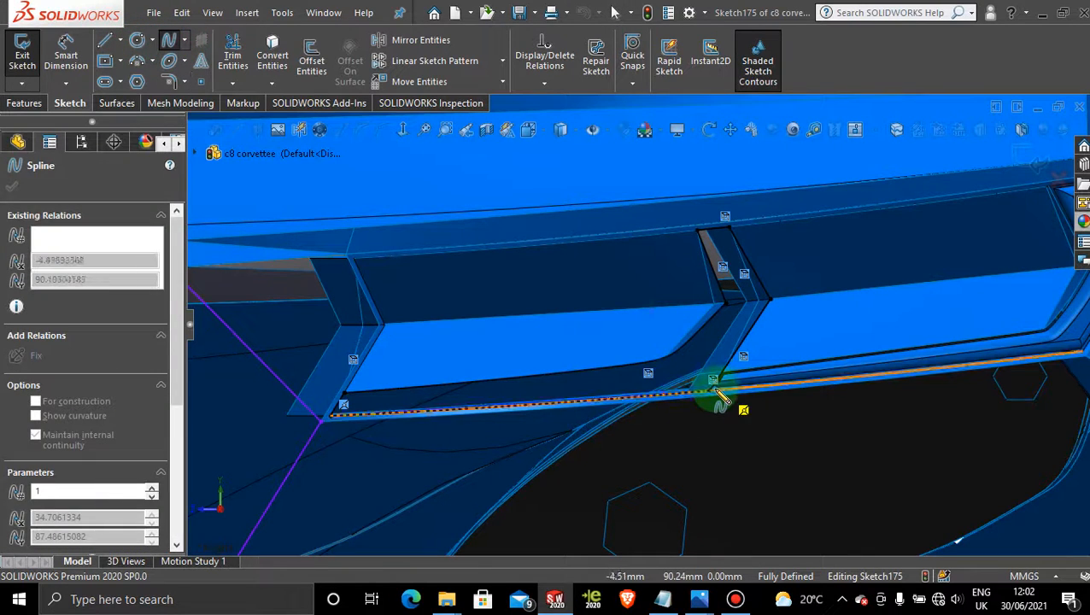
click(710, 386)
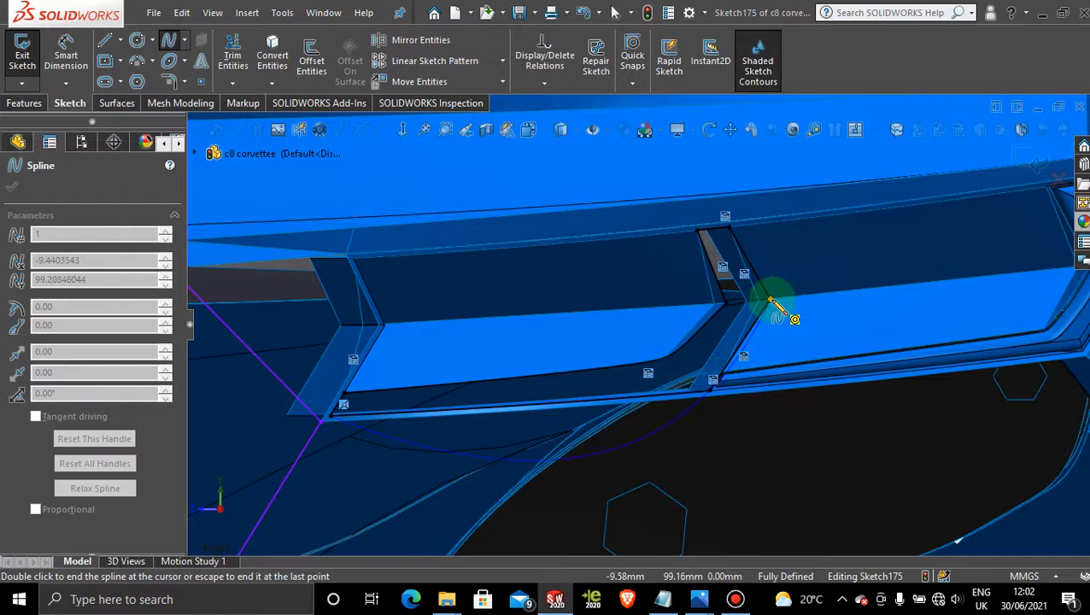
double_click(729, 385)
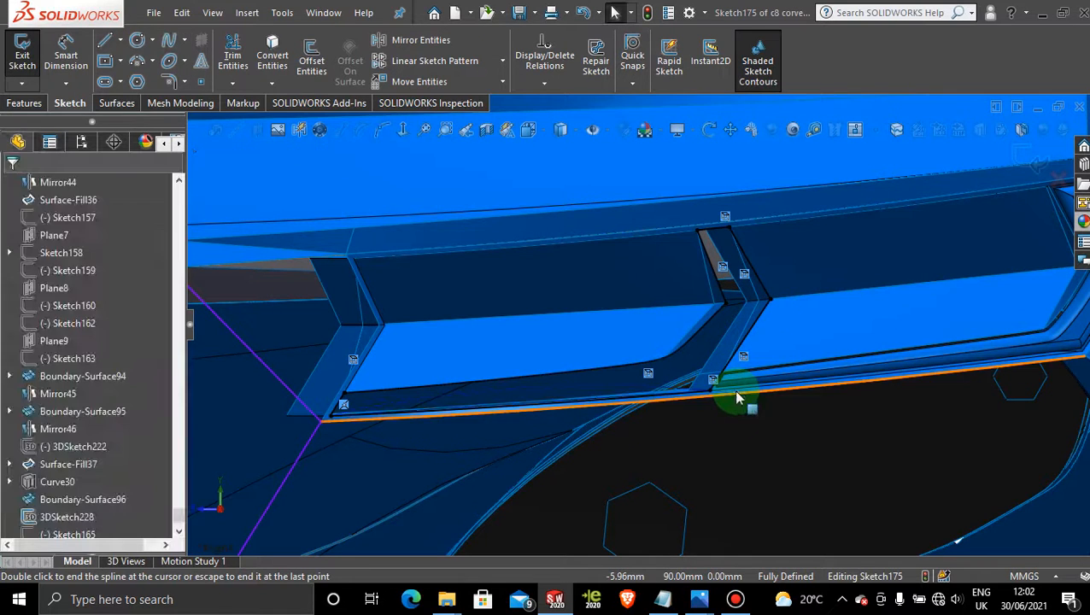
- Trace the divider's outboard edge with splines, from its foot through the bend and up to its top corner
click(168, 40)
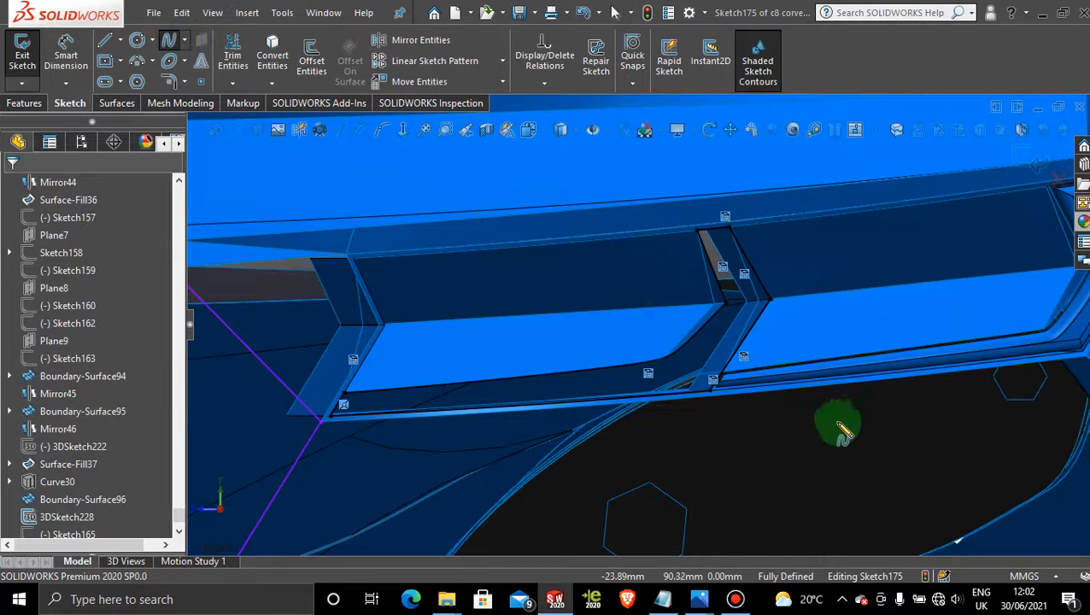
click(767, 366)
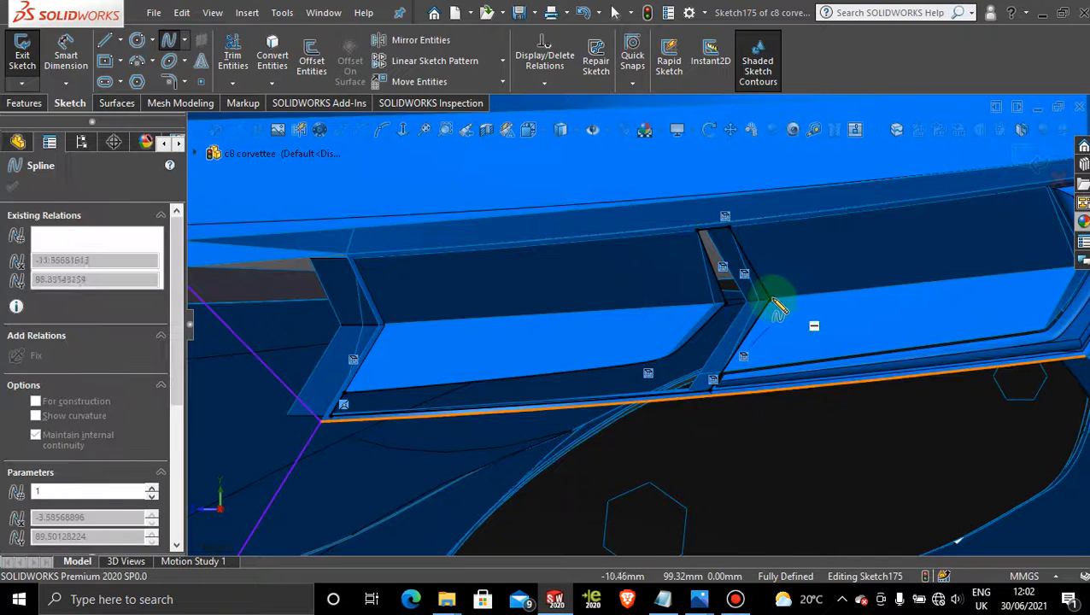
key(Escape)
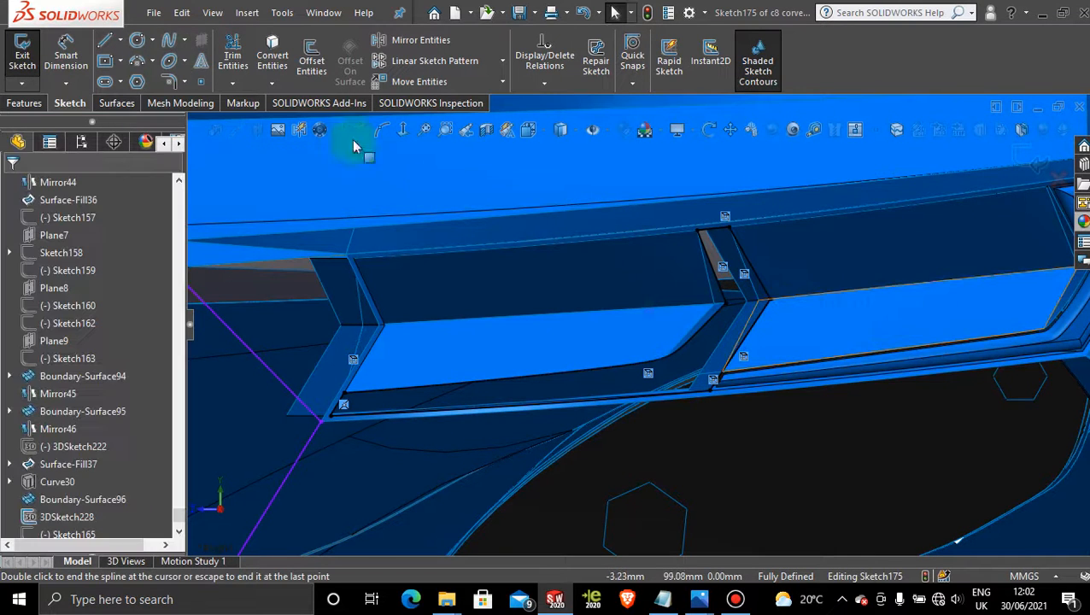
click(170, 42)
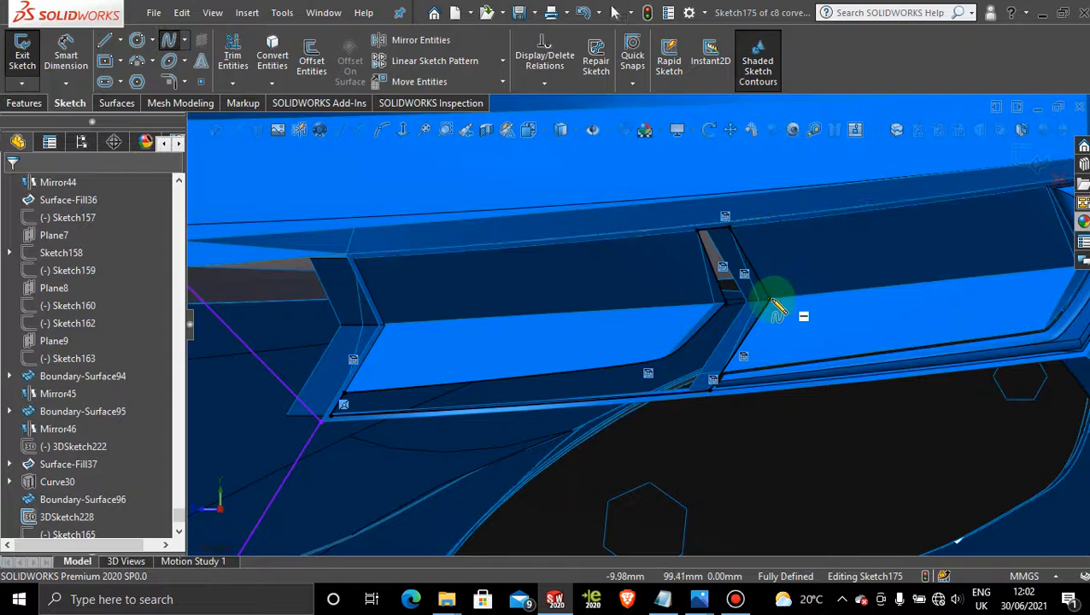
click(728, 227)
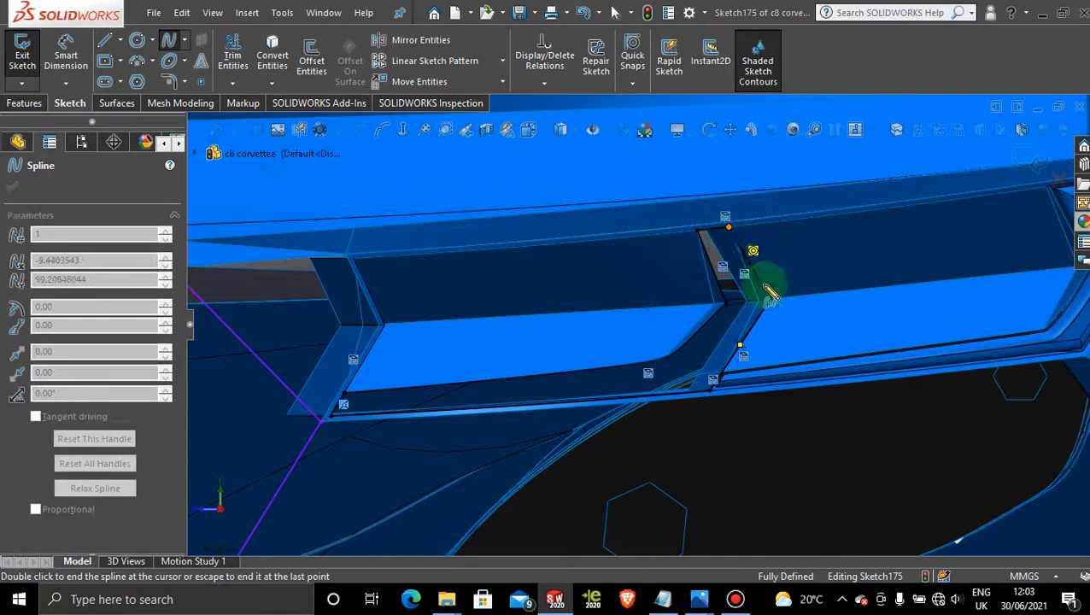
key(Escape)
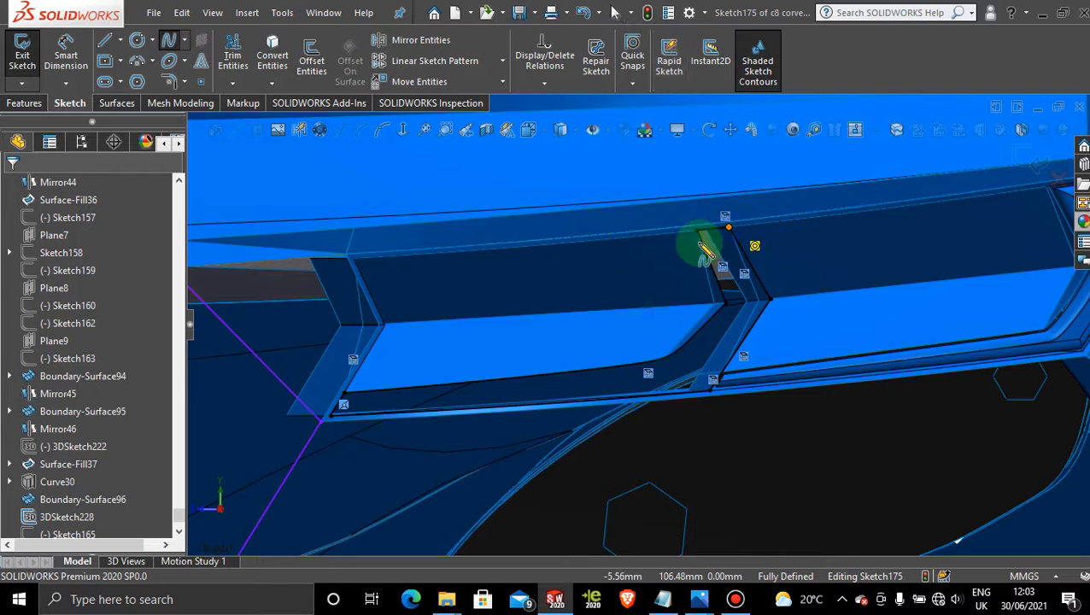
- Trace the divider's short top edge and its inboard upper edge down to the bend with splines
click(701, 242)
click(698, 231)
key(Escape)
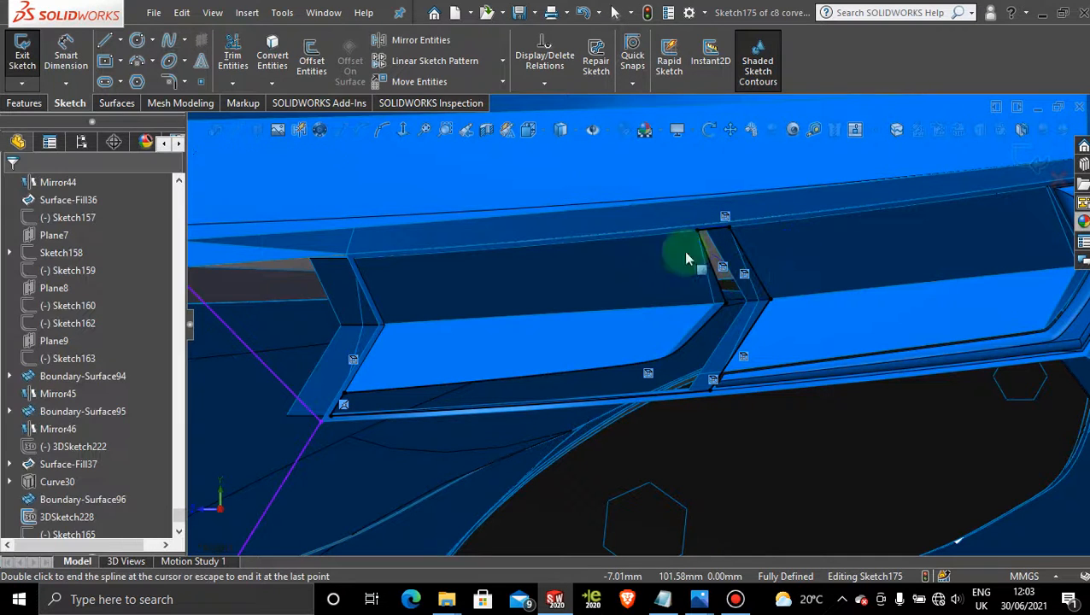
click(168, 40)
click(717, 242)
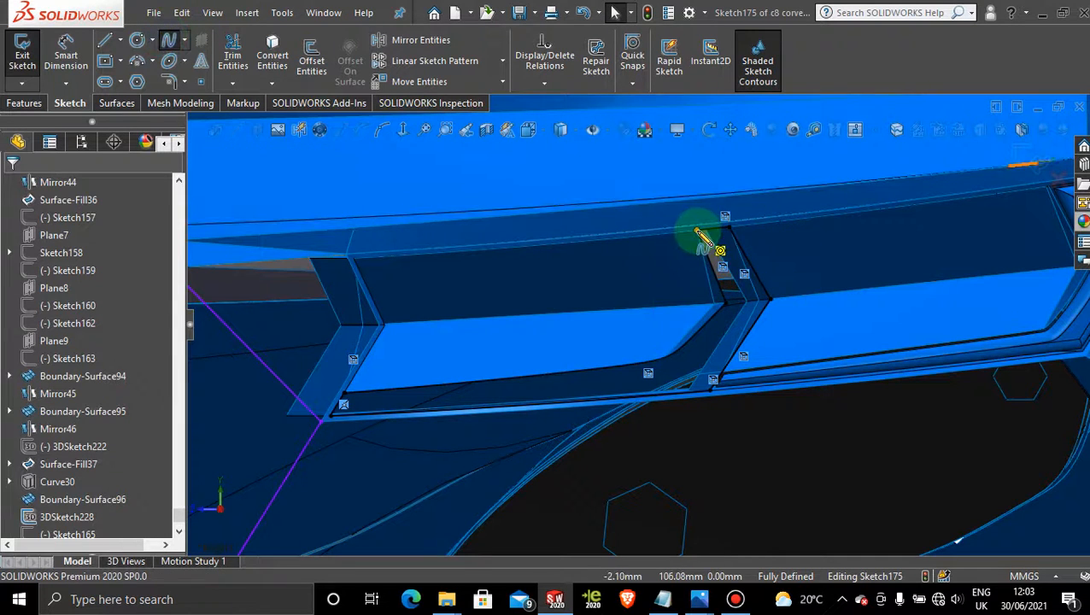
click(700, 234)
click(726, 305)
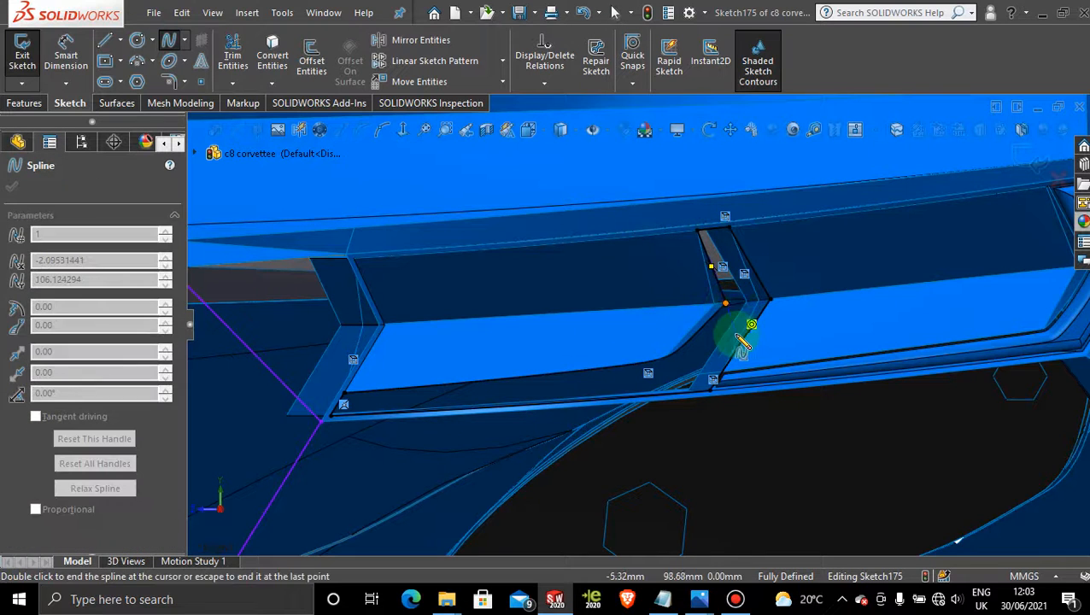
double_click(742, 343)
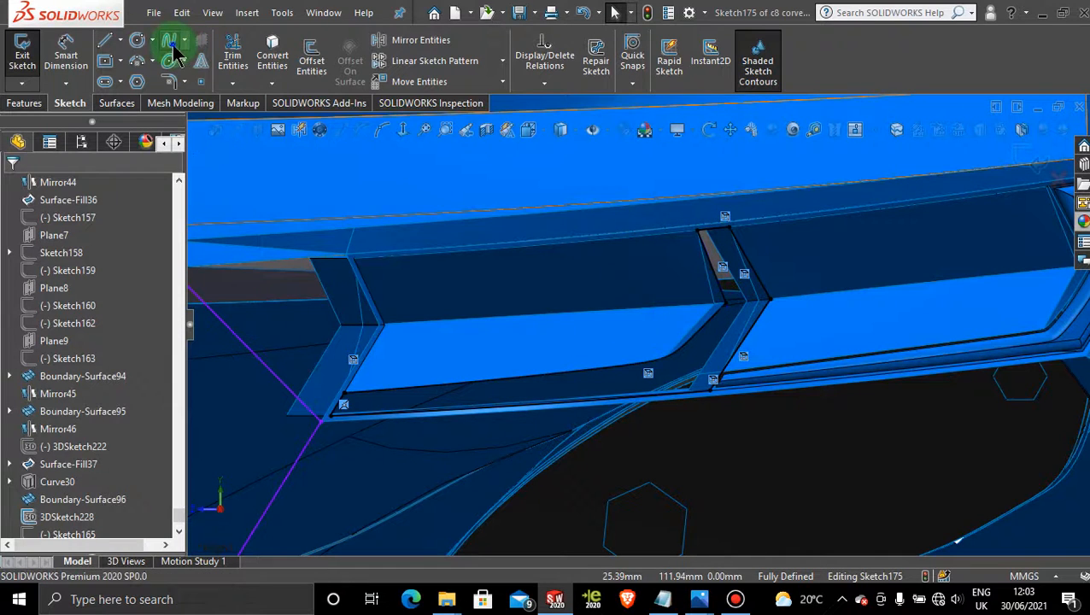
- Draw a multi-point spline from the divider's bend around the curved corner and along the bright panel's lower edge to its inboard end
click(711, 323)
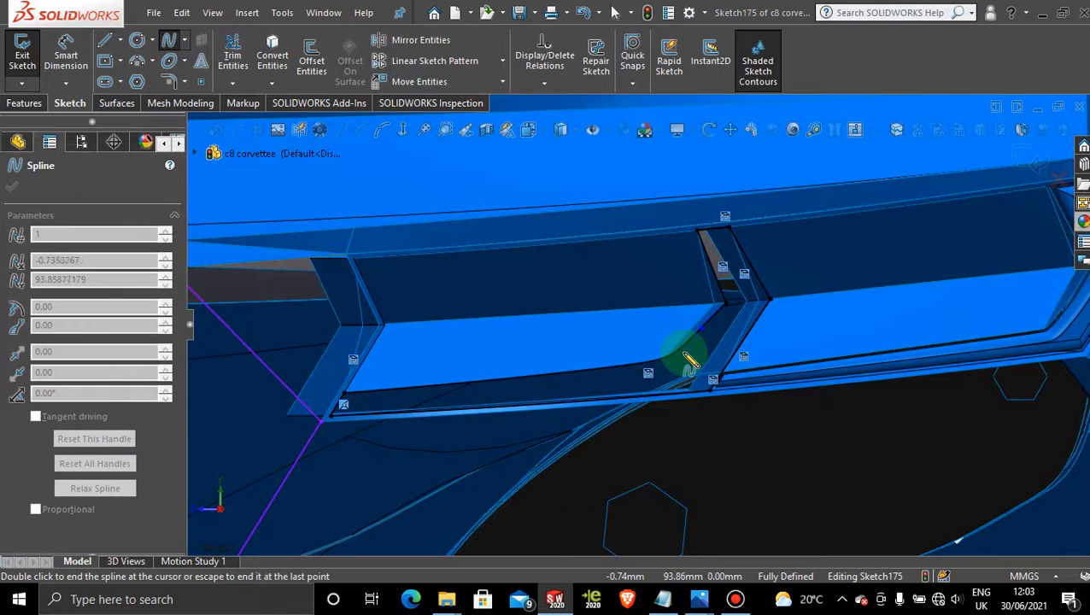
scroll(688, 359, down, 2)
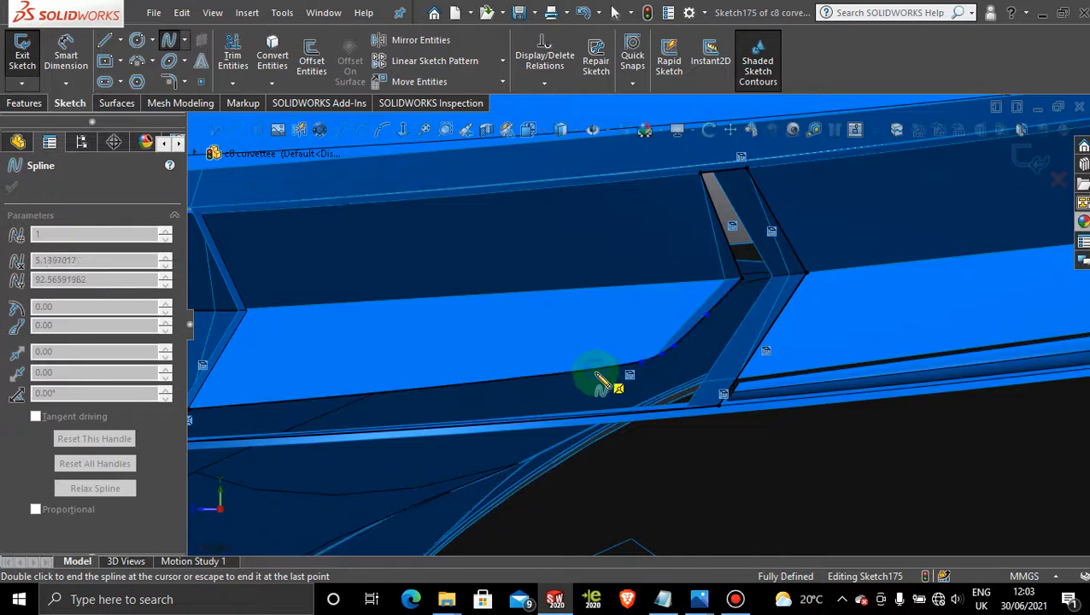
scroll(538, 391, up, 1)
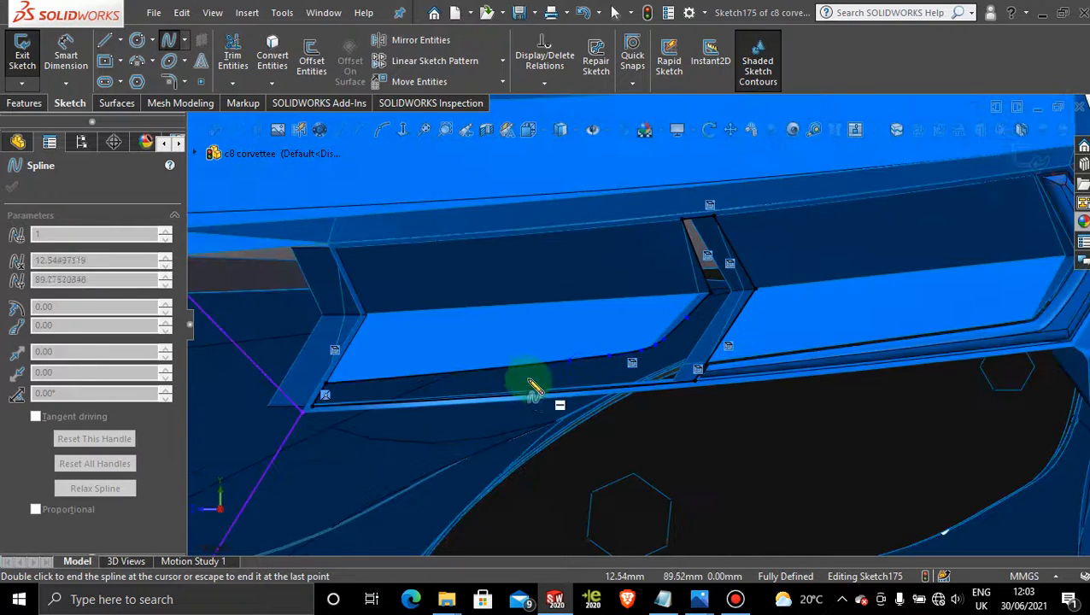
click(519, 366)
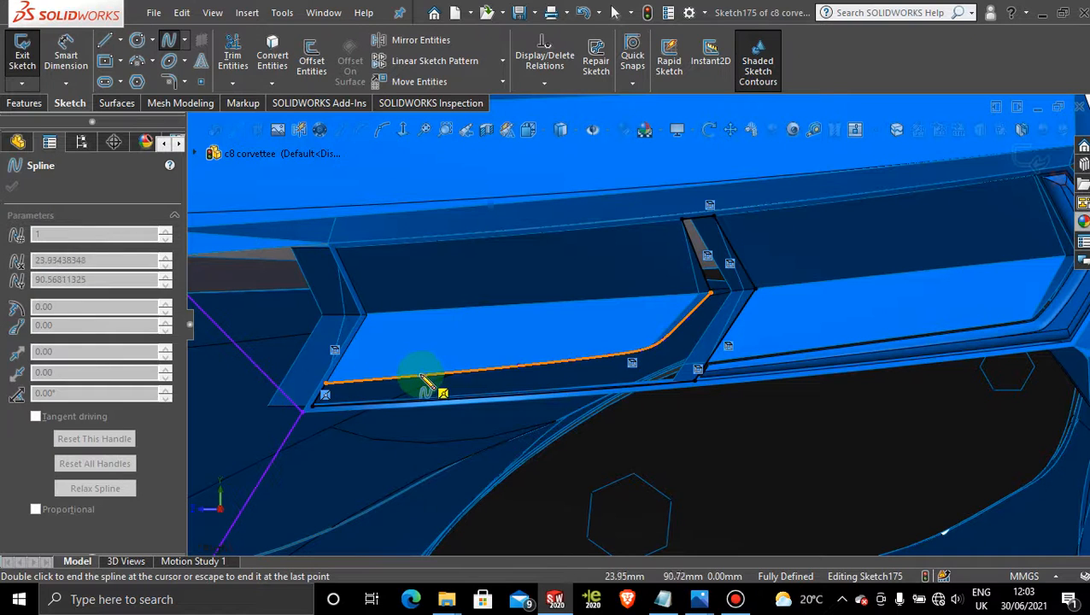
click(325, 386)
key(Escape)
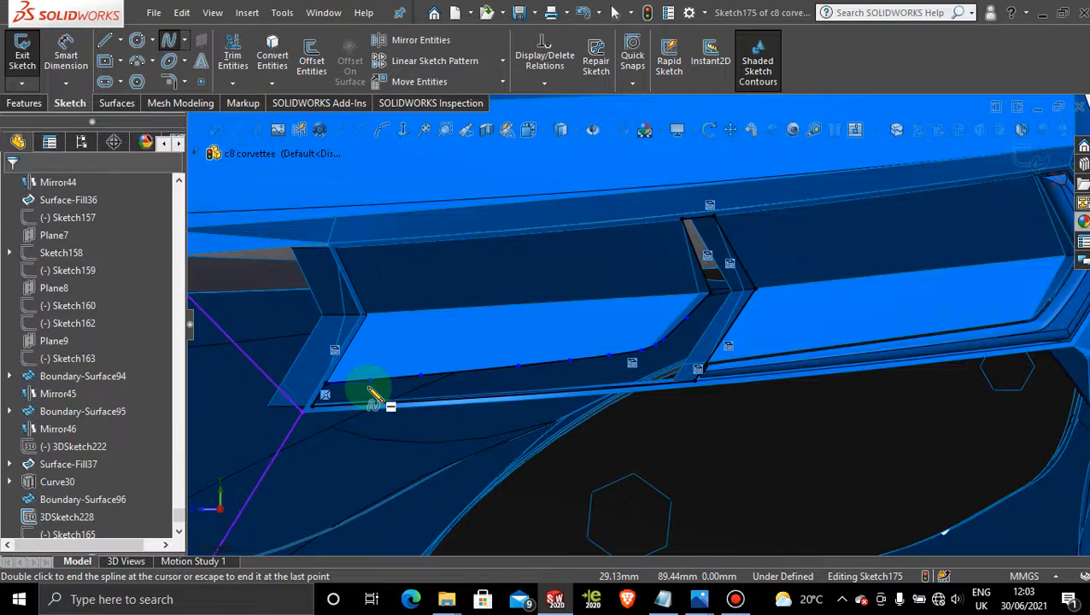
- Close the inboard end with a short spline joining the bright panel's lower corner to the bottom edge
scroll(382, 391, down, 2)
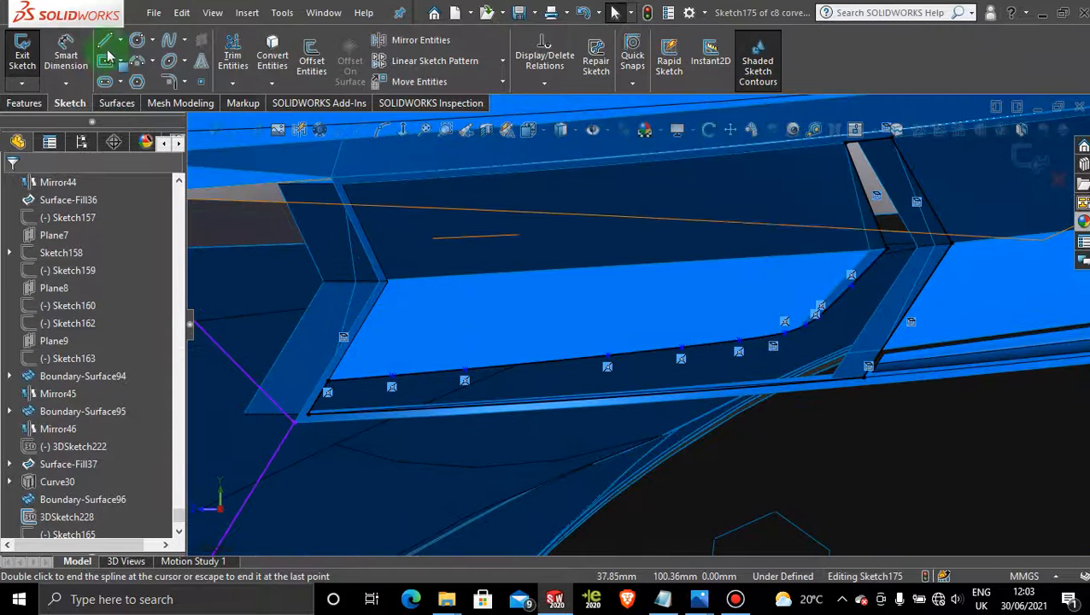
click(169, 39)
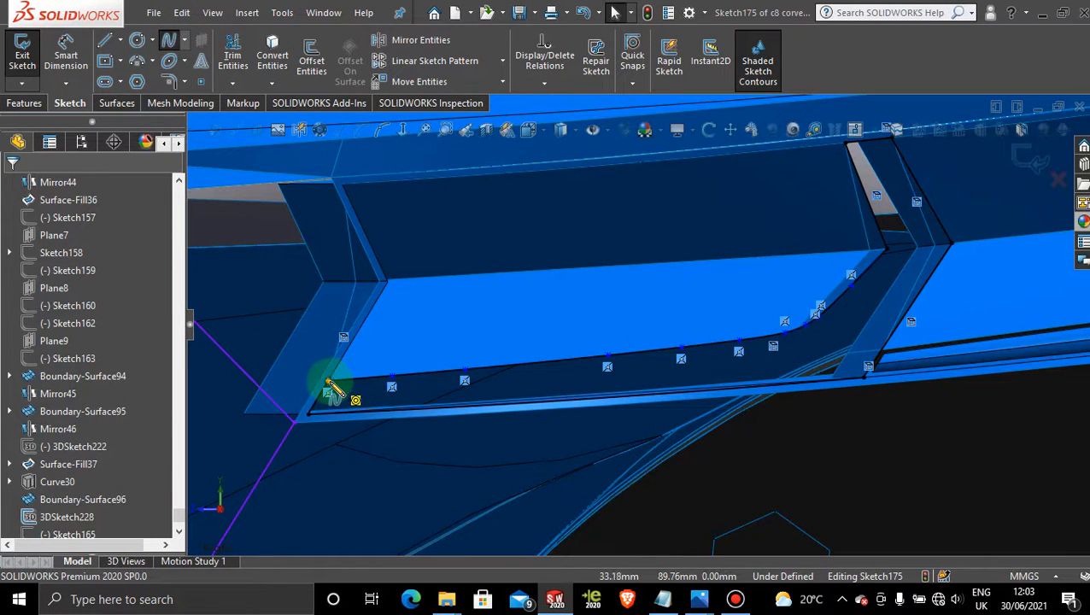
click(333, 413)
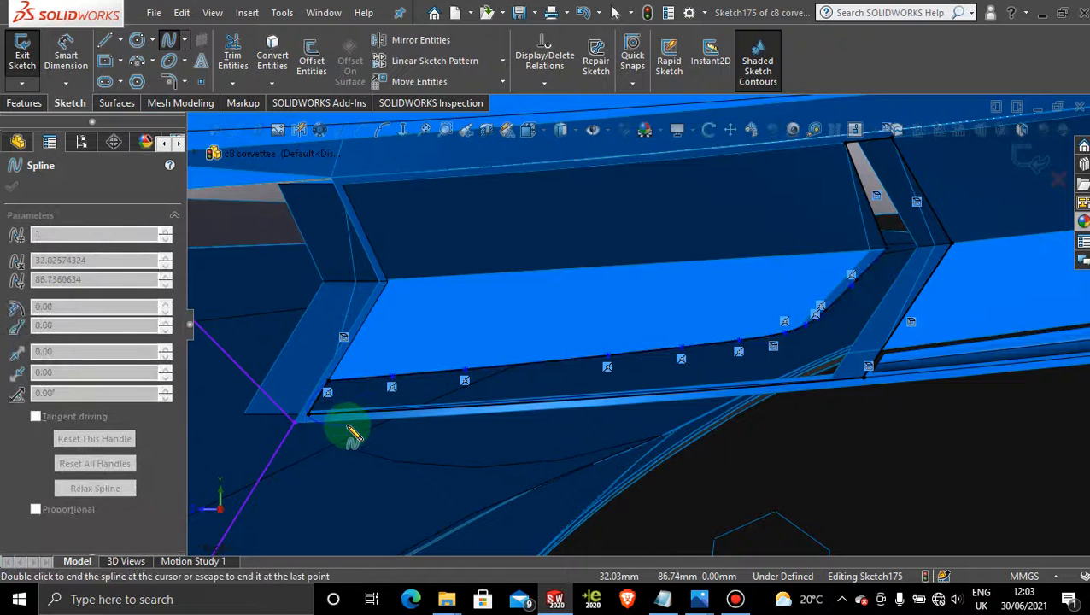
key(Escape)
scroll(400, 328, up, 2)
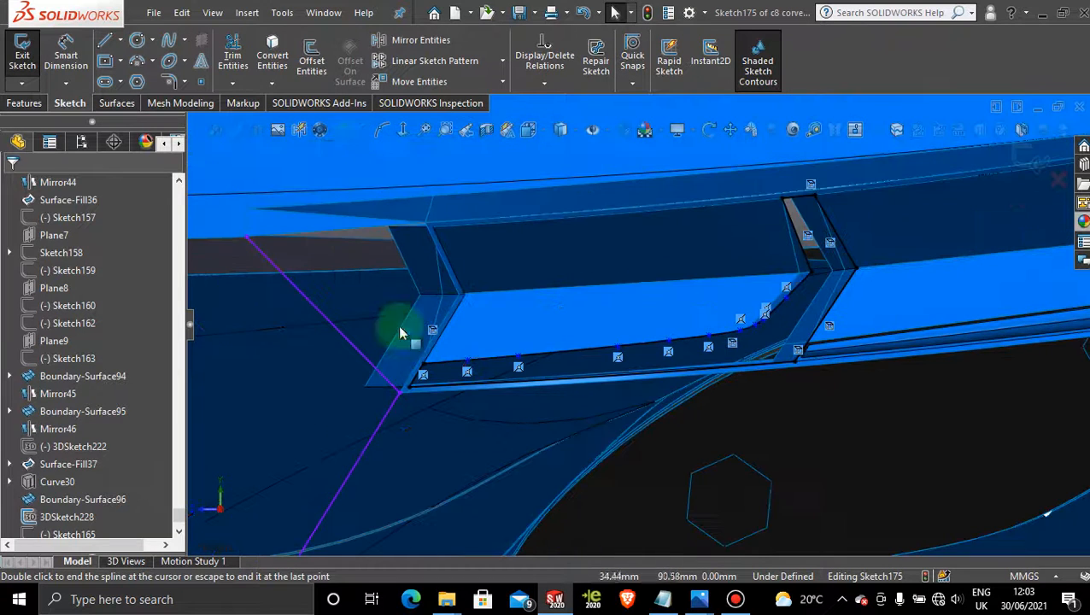
- Try to offset the divider's inboard upper edge with the direction reversed
click(309, 58)
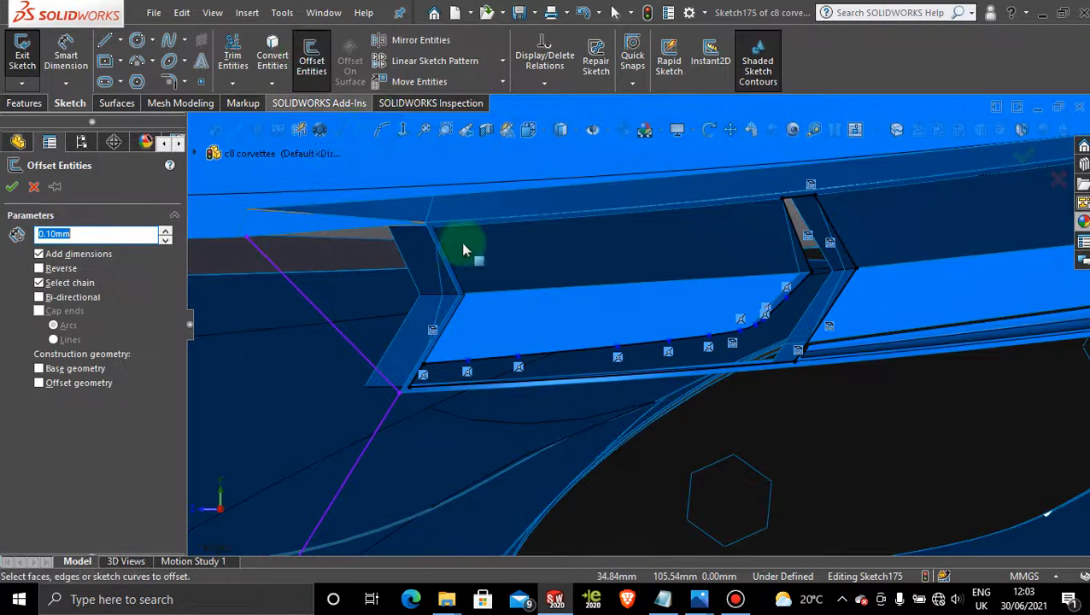
click(609, 352)
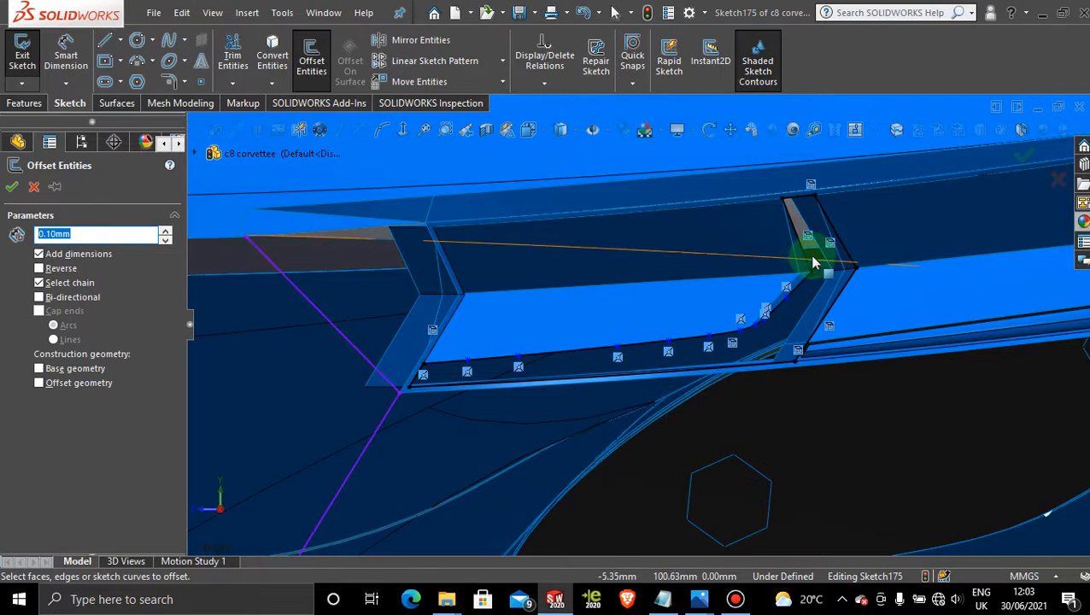
click(811, 265)
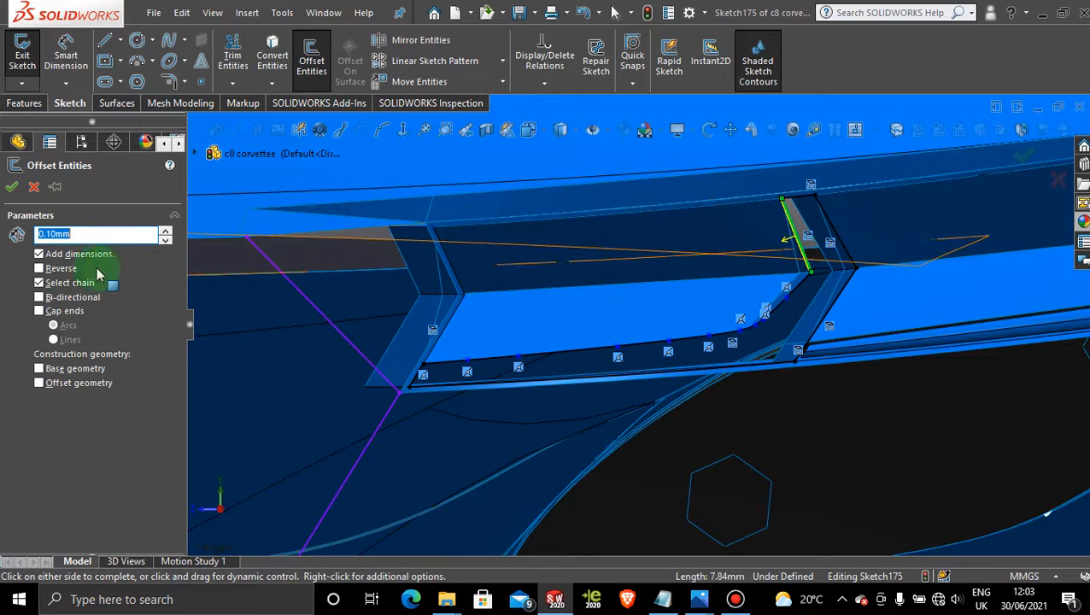
click(41, 268)
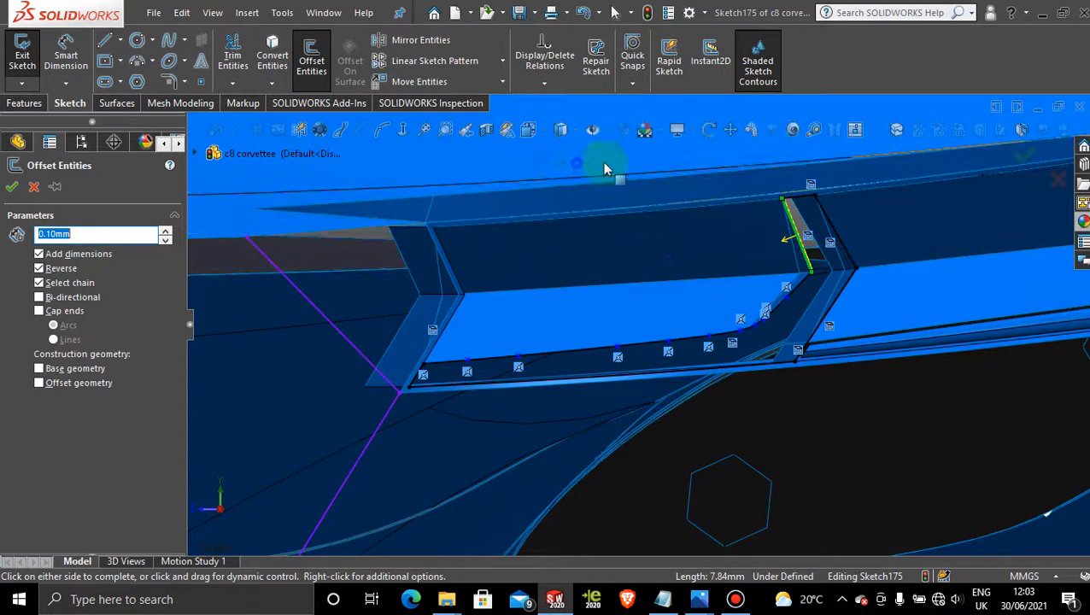
drag(871, 243, 881, 298)
click(882, 300)
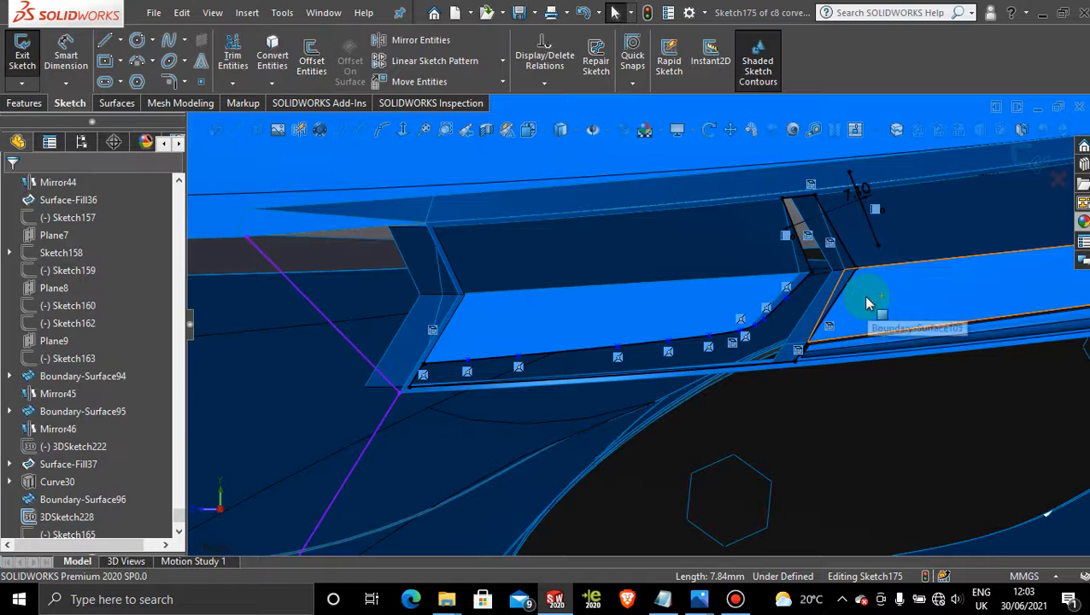
key(ctrl+z)
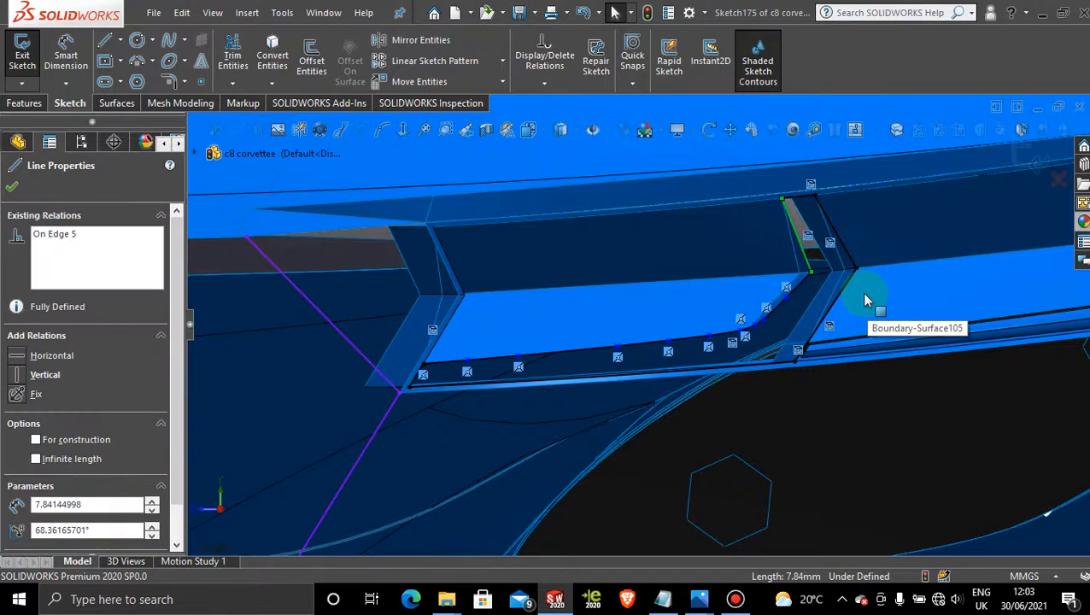
- Try to offset the black lower lamp face's outline outward by 33.10 mm
click(837, 422)
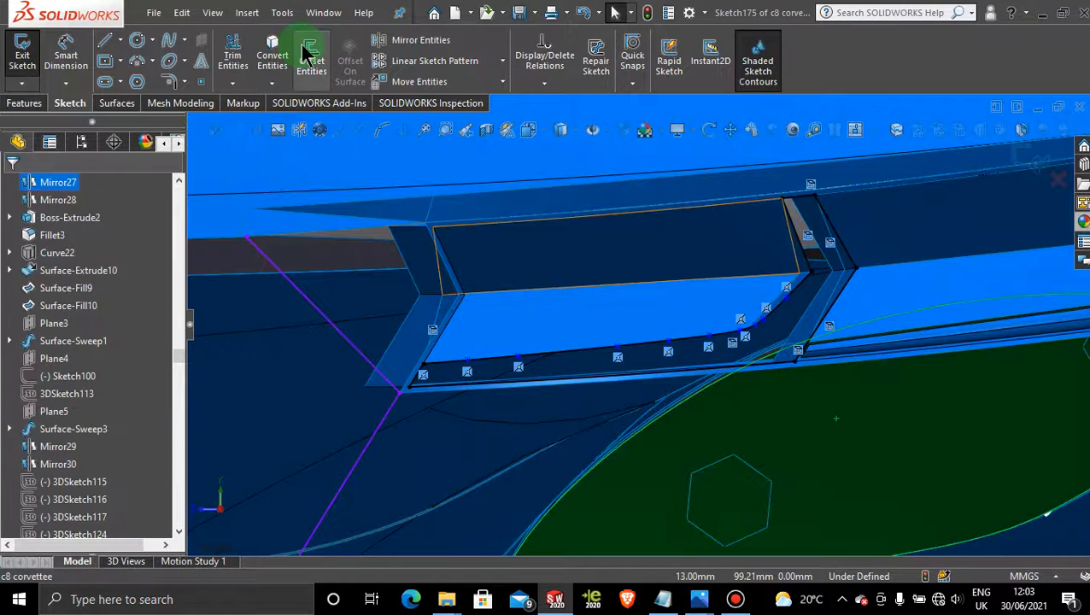
click(308, 56)
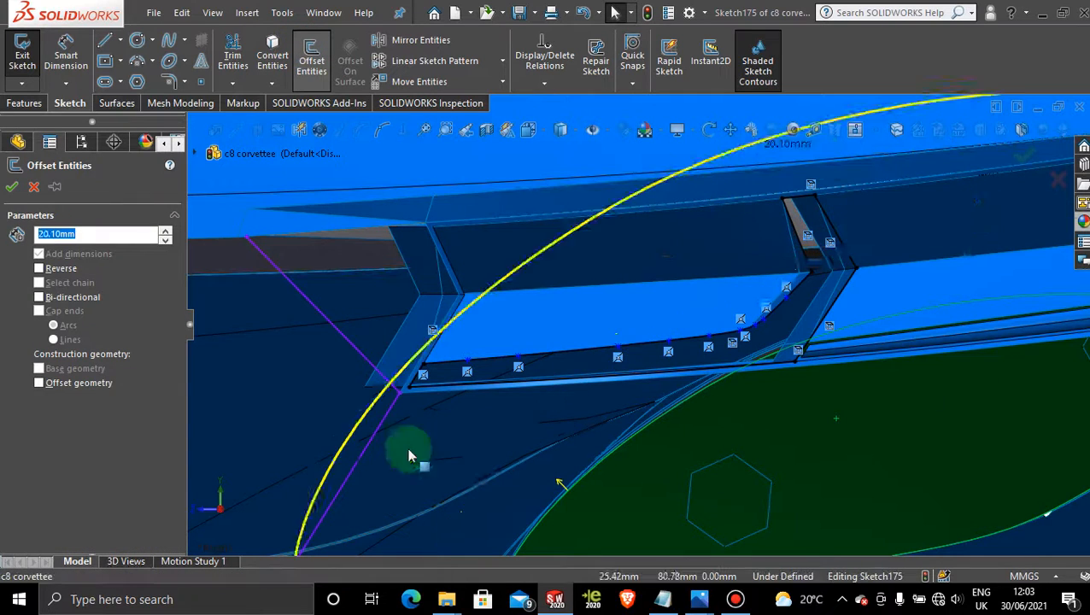
drag(358, 231, 357, 229)
scroll(467, 281, up, 6)
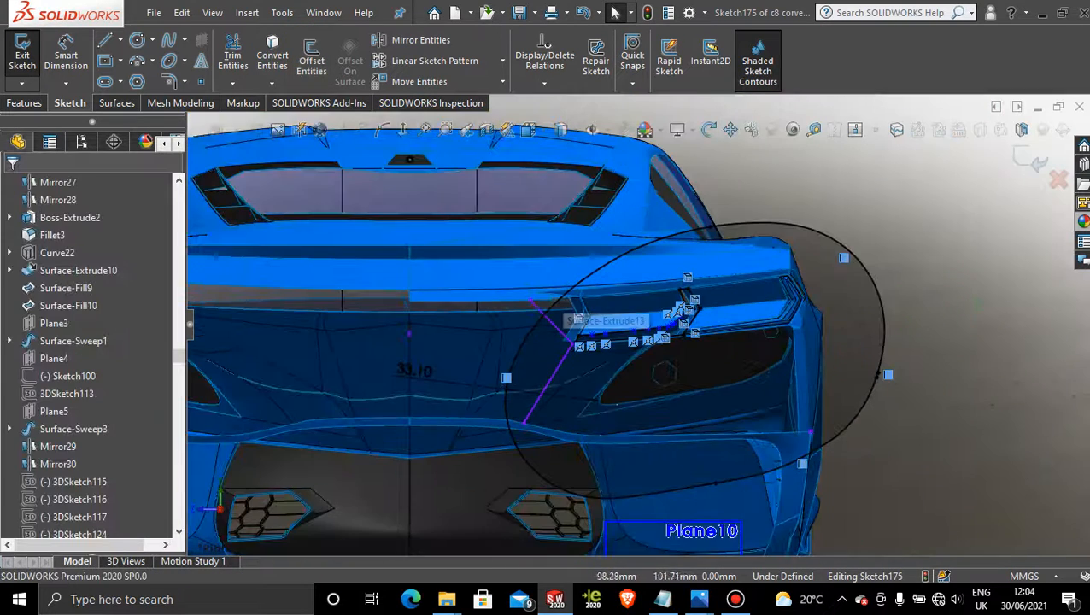
key(ctrl+z)
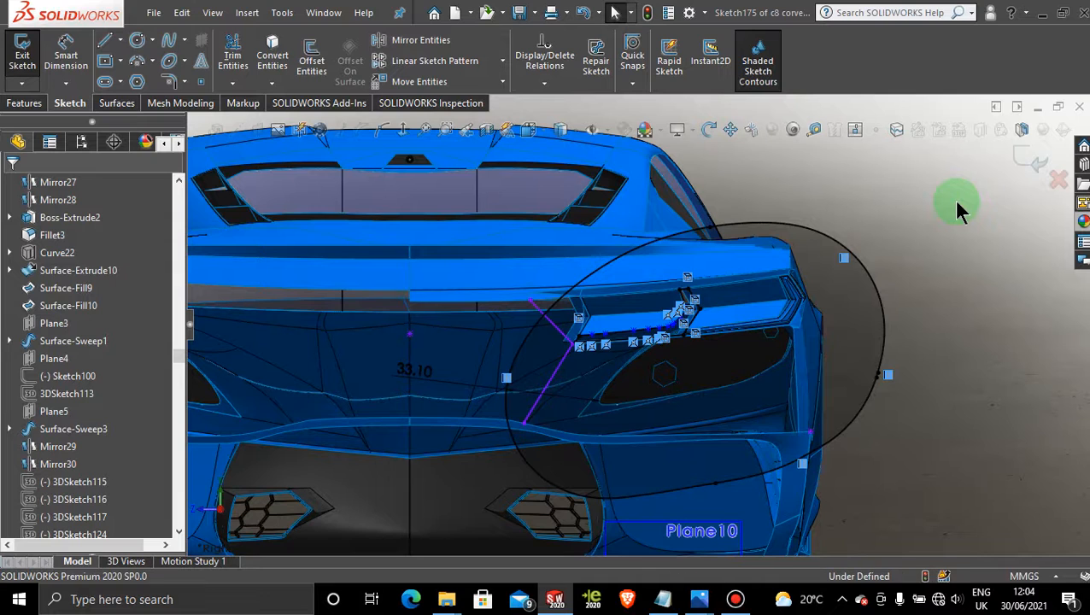
click(938, 270)
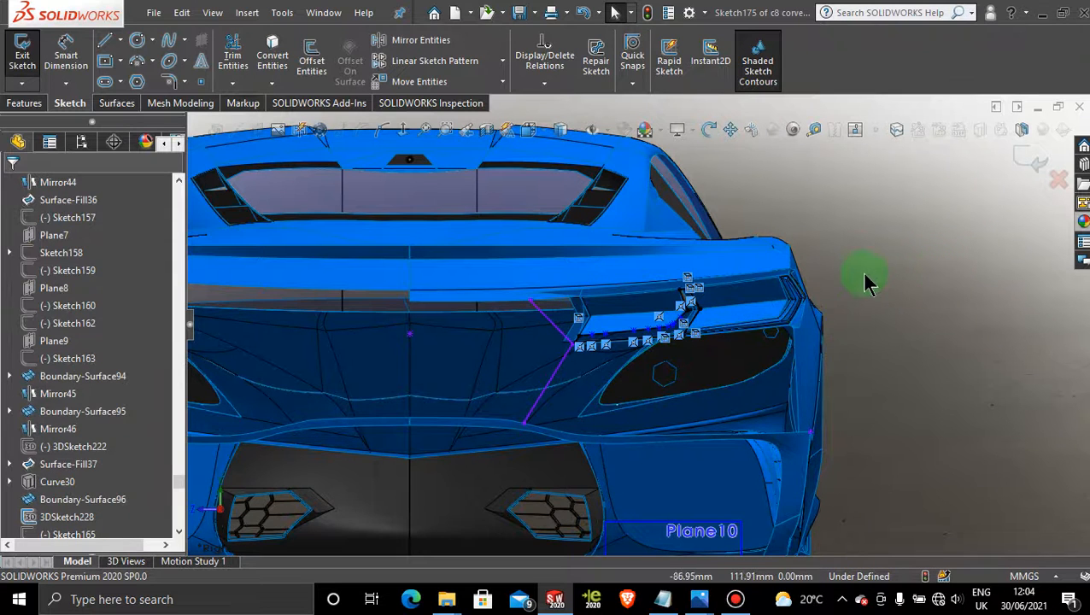
scroll(512, 286, down, 4)
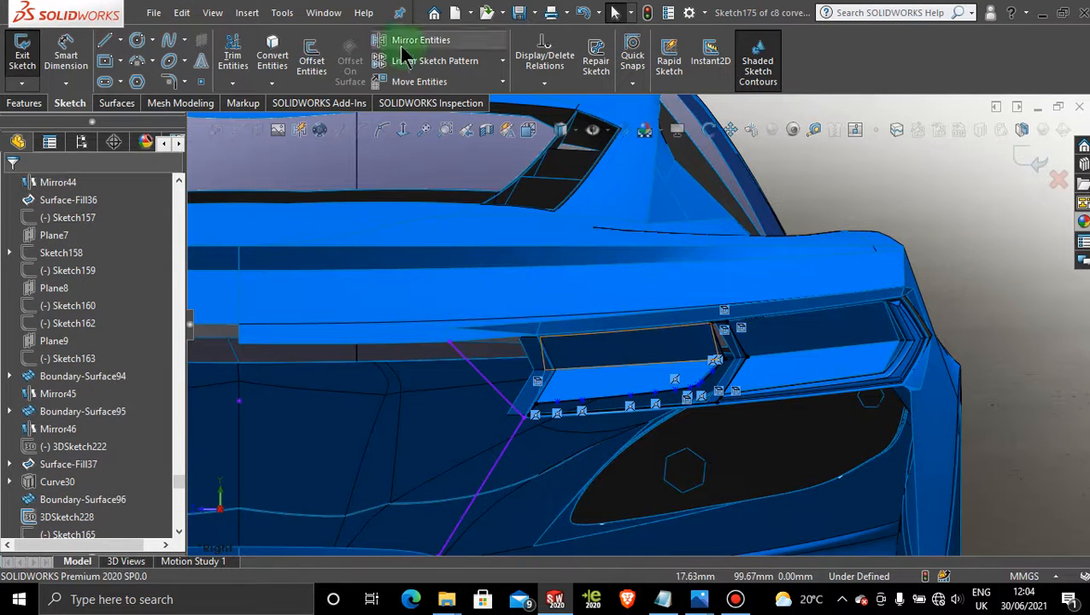
click(312, 53)
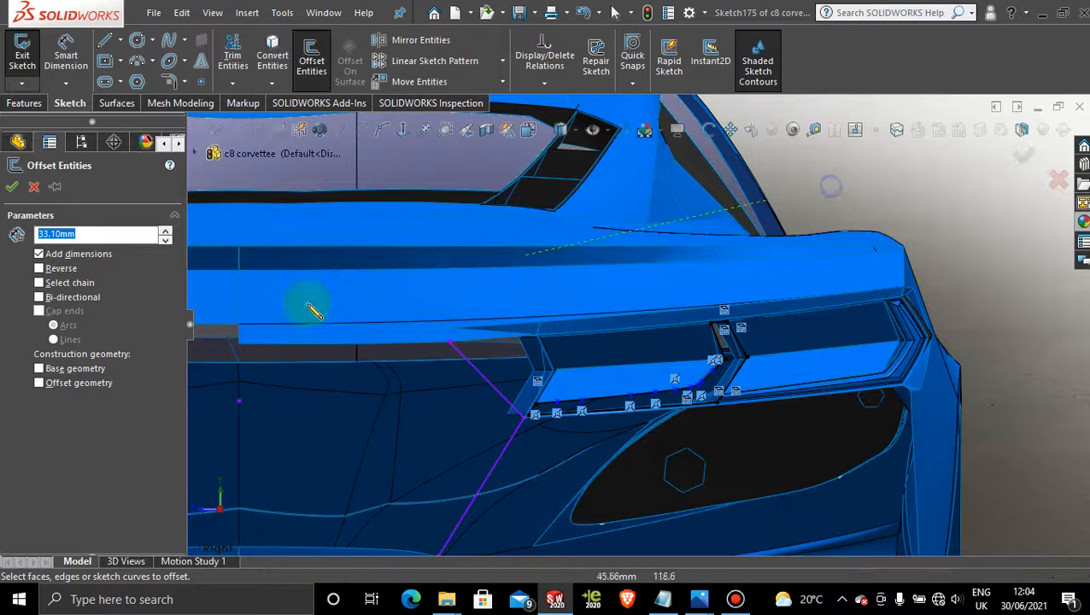
click(713, 521)
mouse_move(707, 515)
mouse_down()
mouse_move(831, 225)
mouse_move(813, 195)
mouse_up()
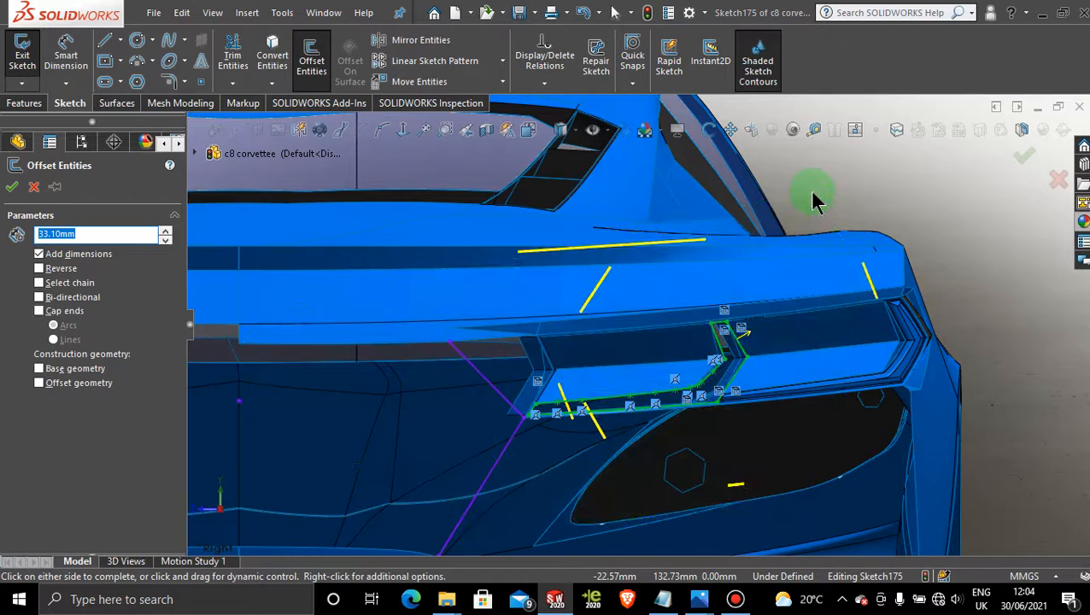
middle_drag(740, 373, 835, 354)
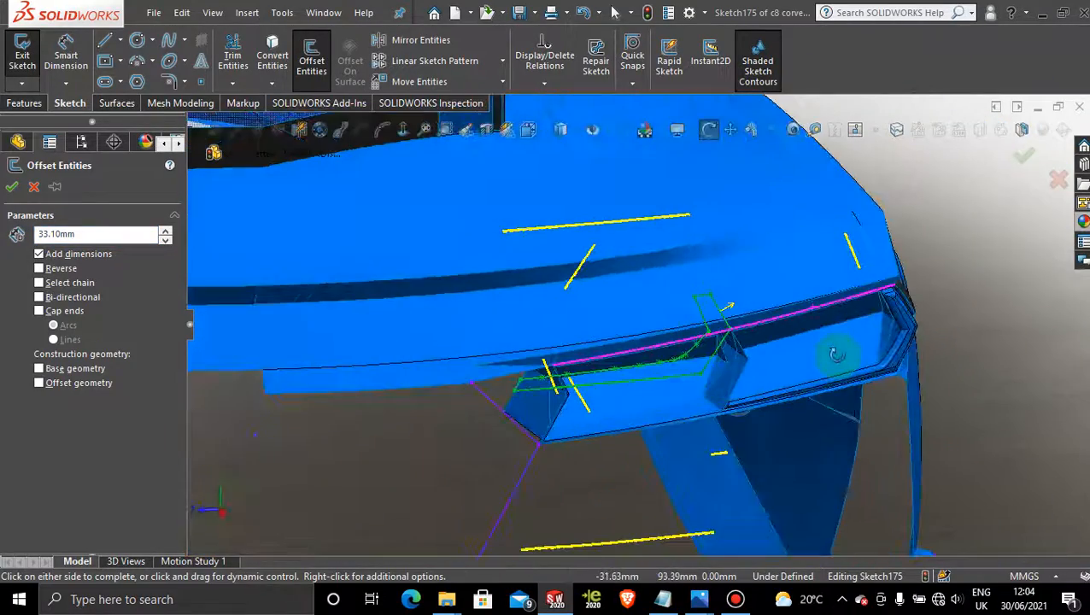
click(709, 304)
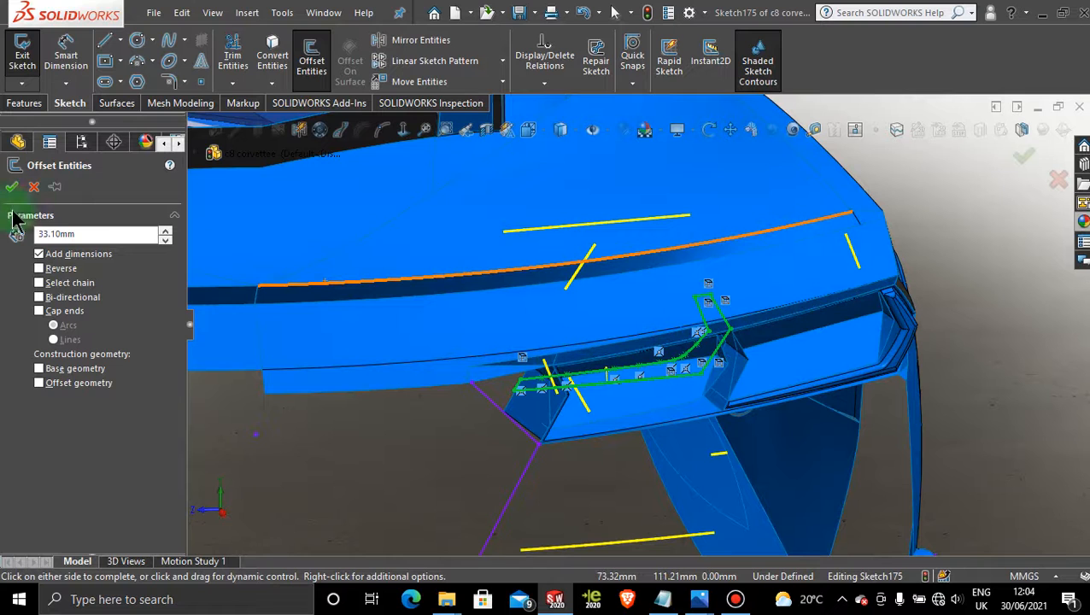
click(32, 188)
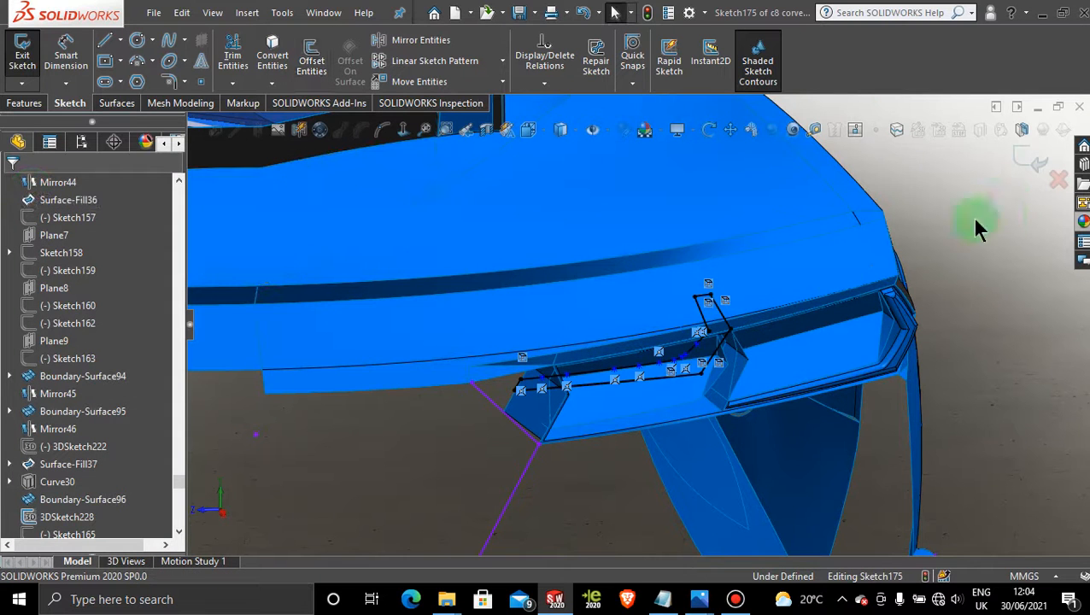
- Start another offset in the sketch with a distance of 0.10 mm and the direction reversed
scroll(623, 408, up, 3)
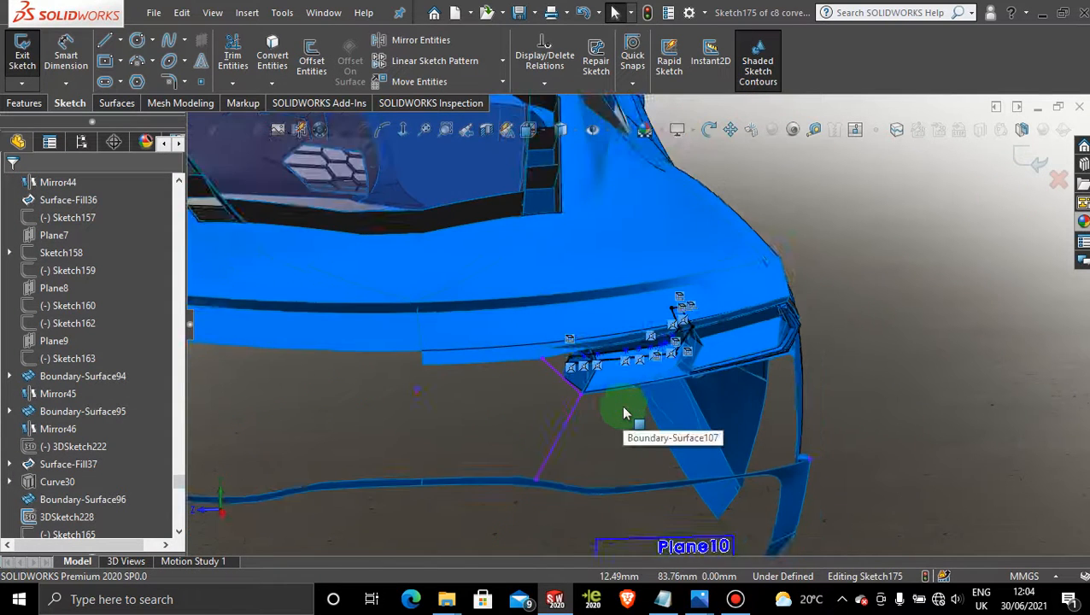
scroll(623, 413, down, 3)
click(310, 53)
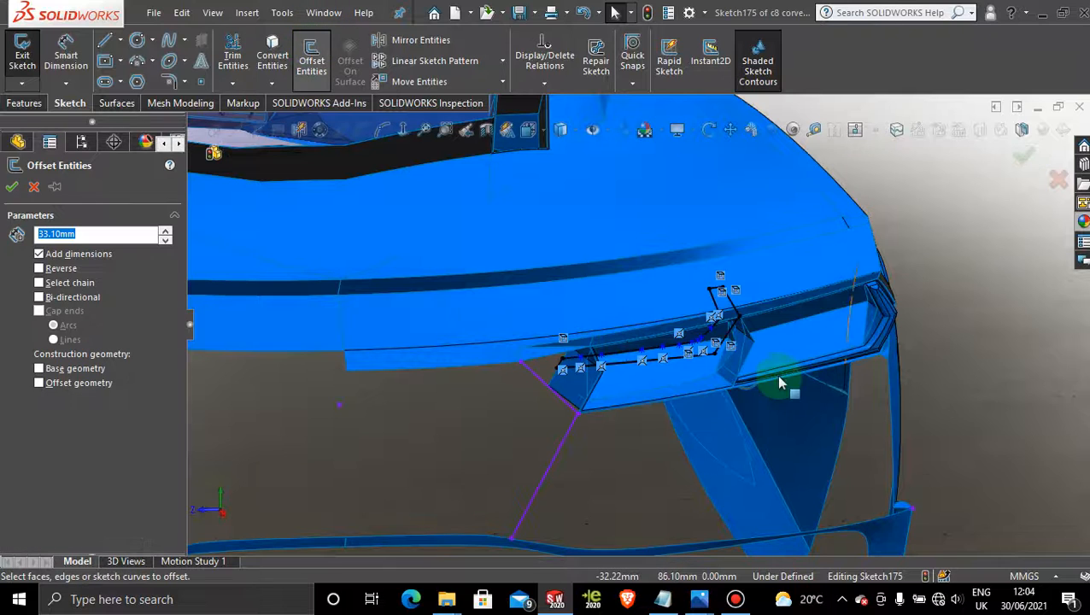
click(653, 367)
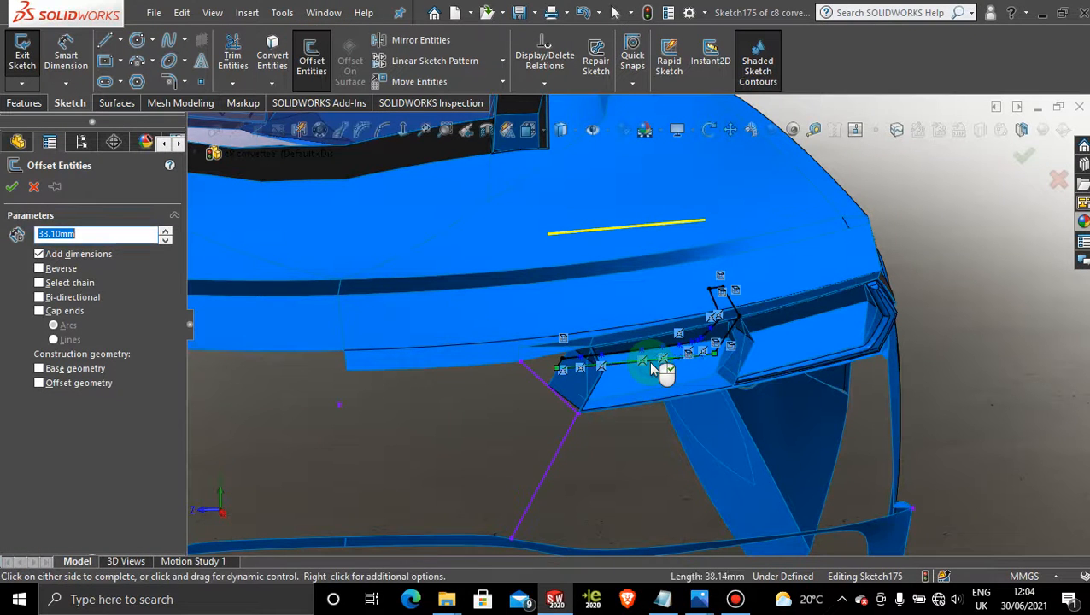
click(652, 367)
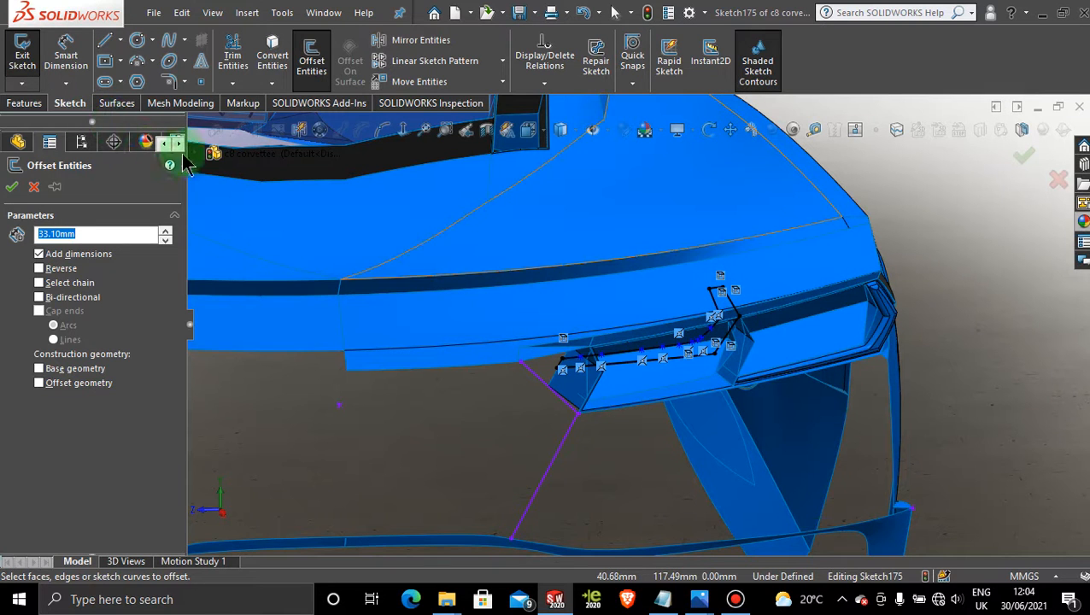
click(198, 158)
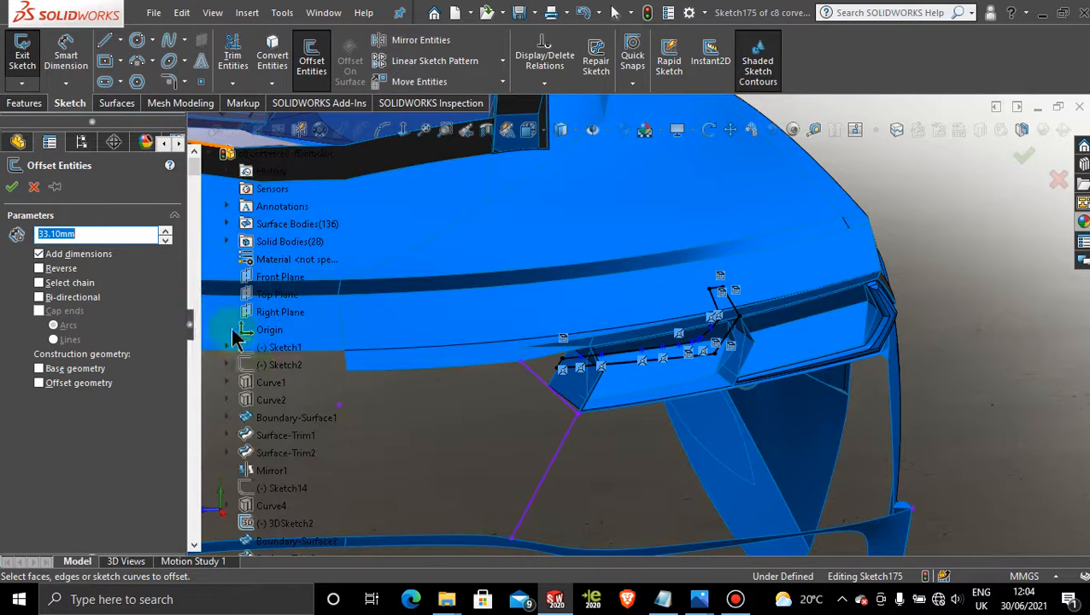
drag(194, 168, 215, 548)
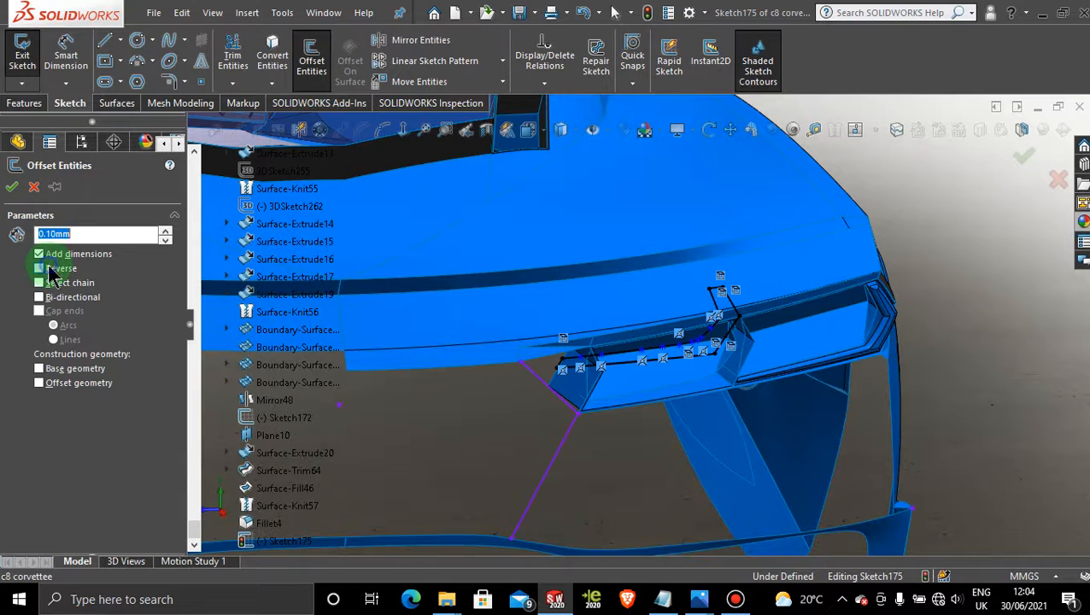
- Try a reversed 0.3 mm offset of the profile's long bottom spline in the straight rear view
click(628, 365)
mouse_move(618, 381)
middle_down()
mouse_move(624, 373)
mouse_move(609, 376)
middle_up()
key(space)
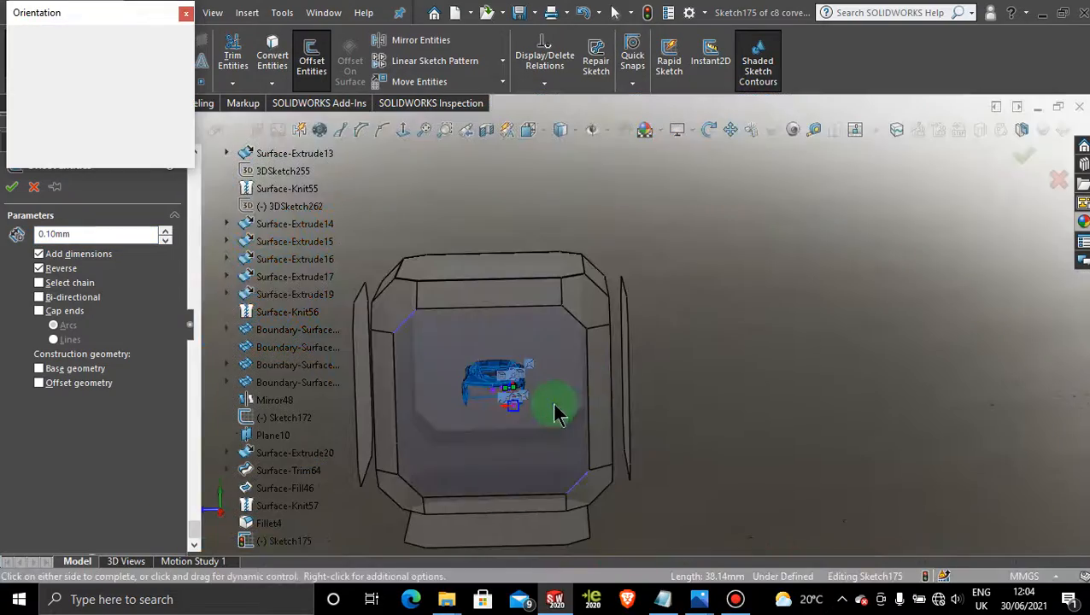
click(555, 411)
scroll(741, 302, down, 6)
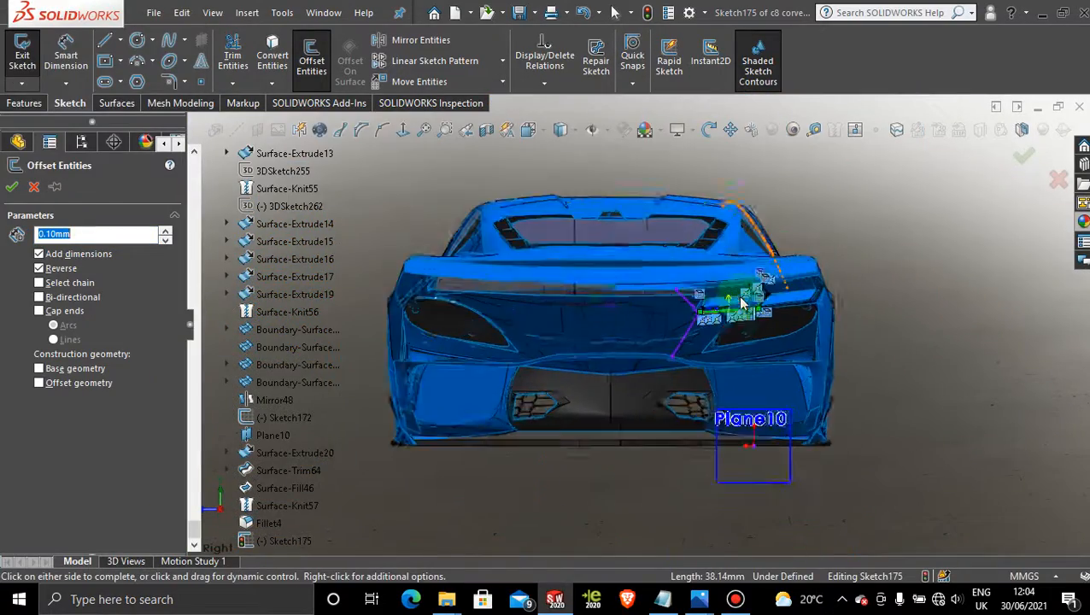
scroll(696, 378, down, 6)
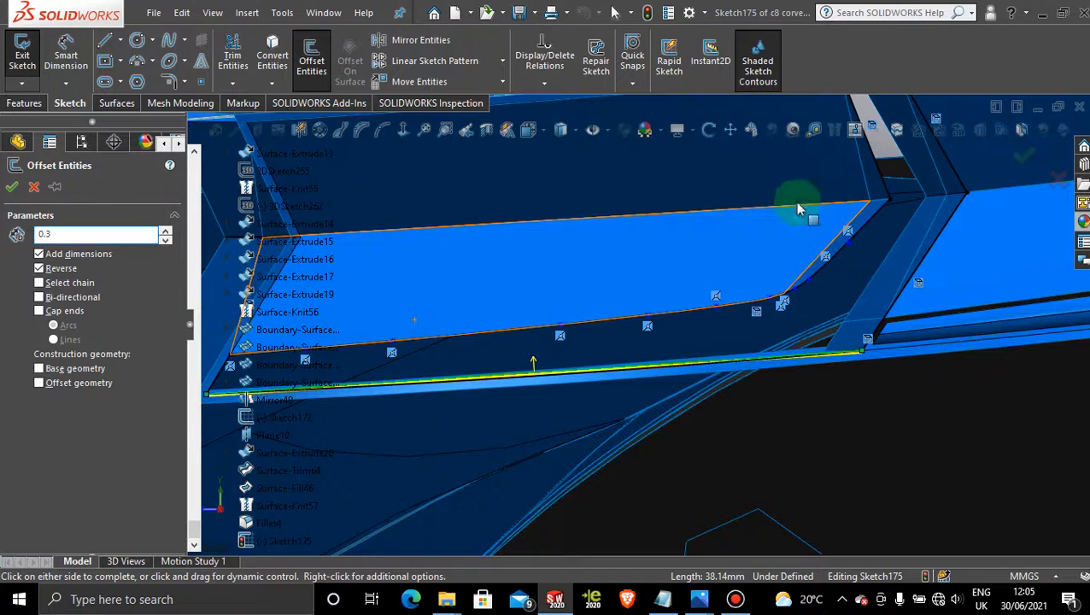
- Try to offset the curved upper spline together with the long bottom spline by 0.30 mm
click(823, 272)
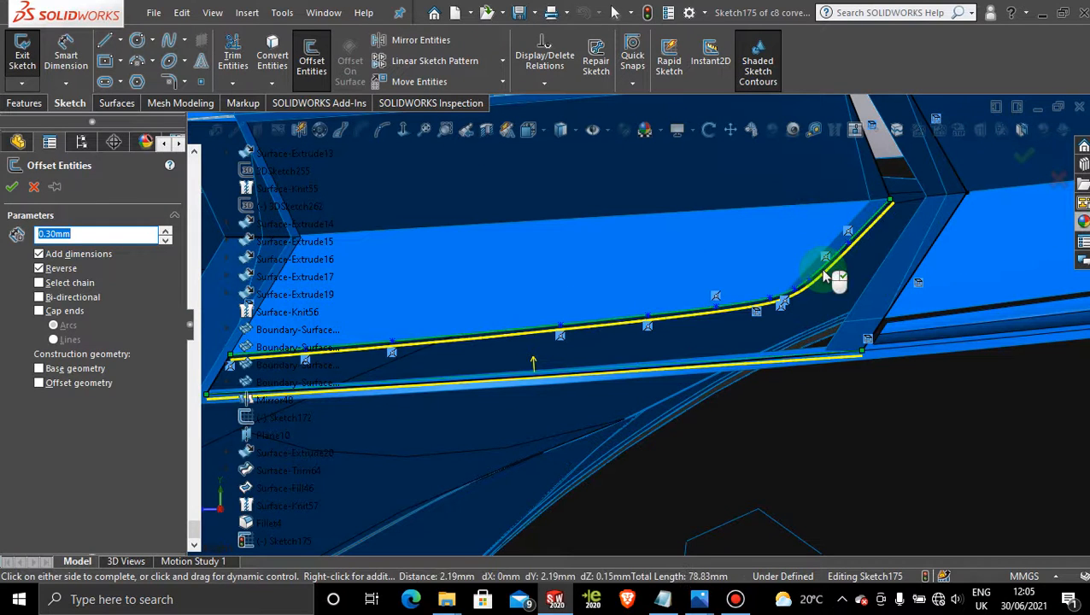
click(914, 277)
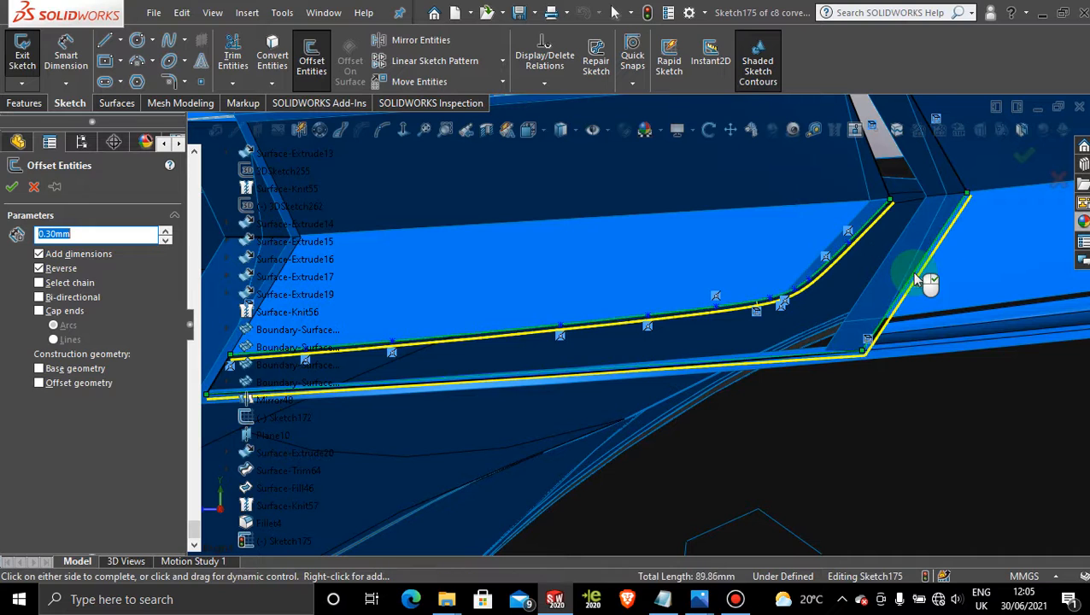
click(913, 275)
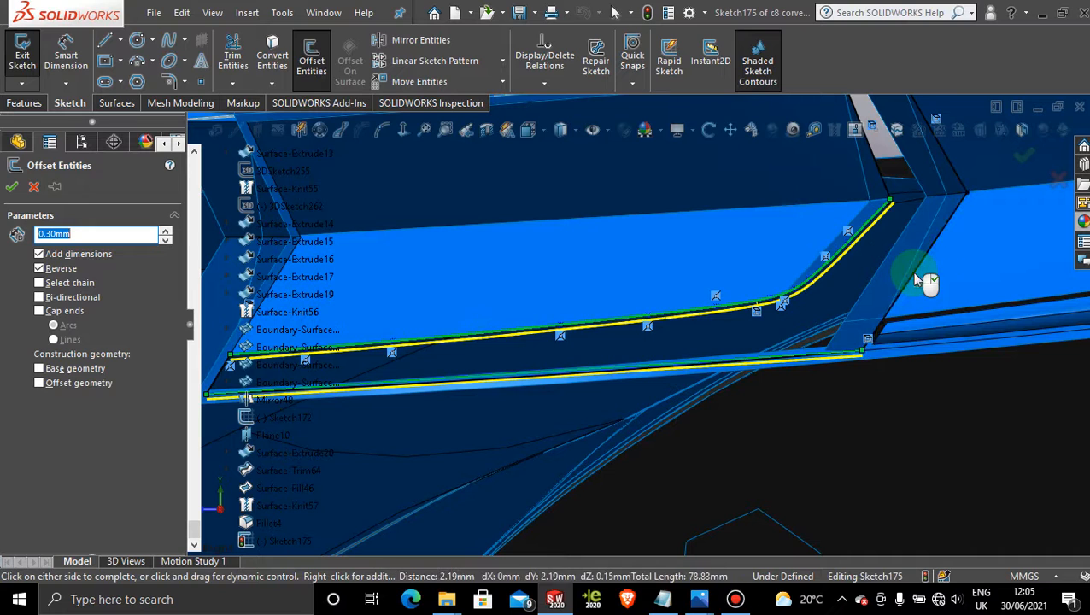
click(668, 367)
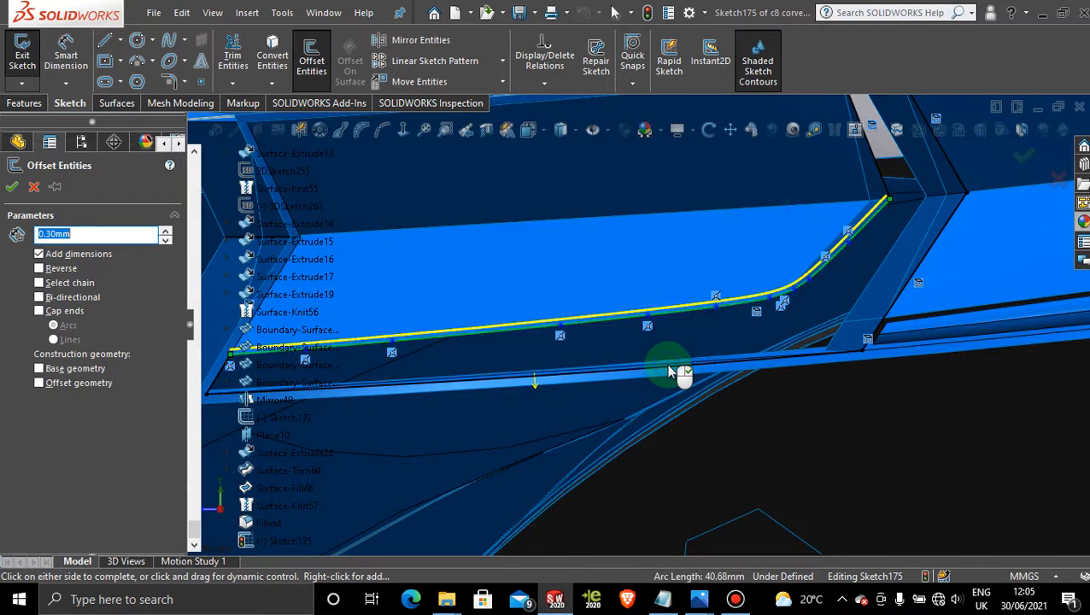
click(807, 366)
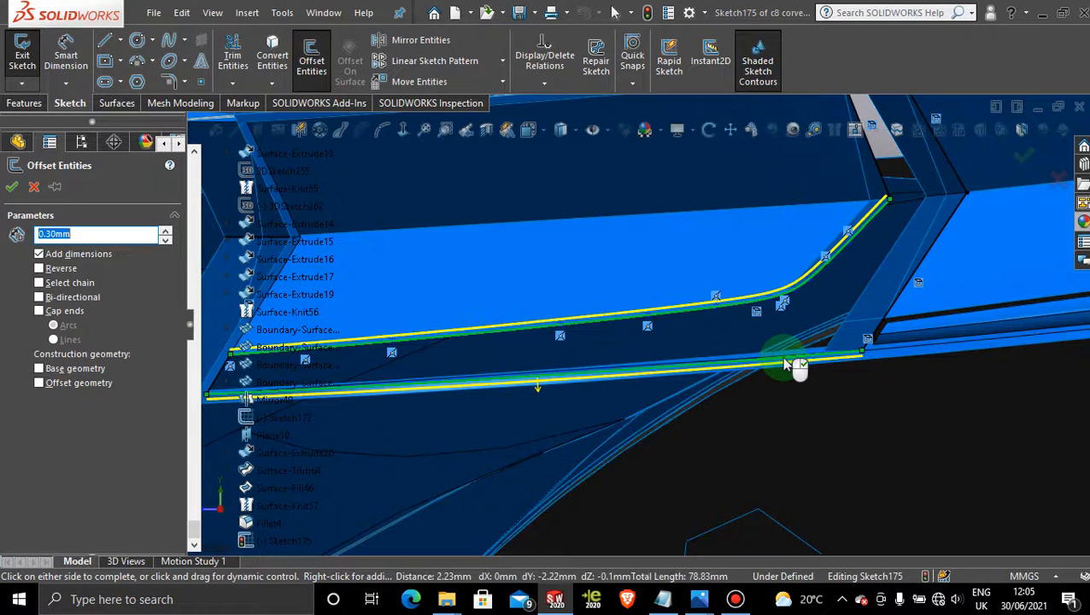
click(788, 369)
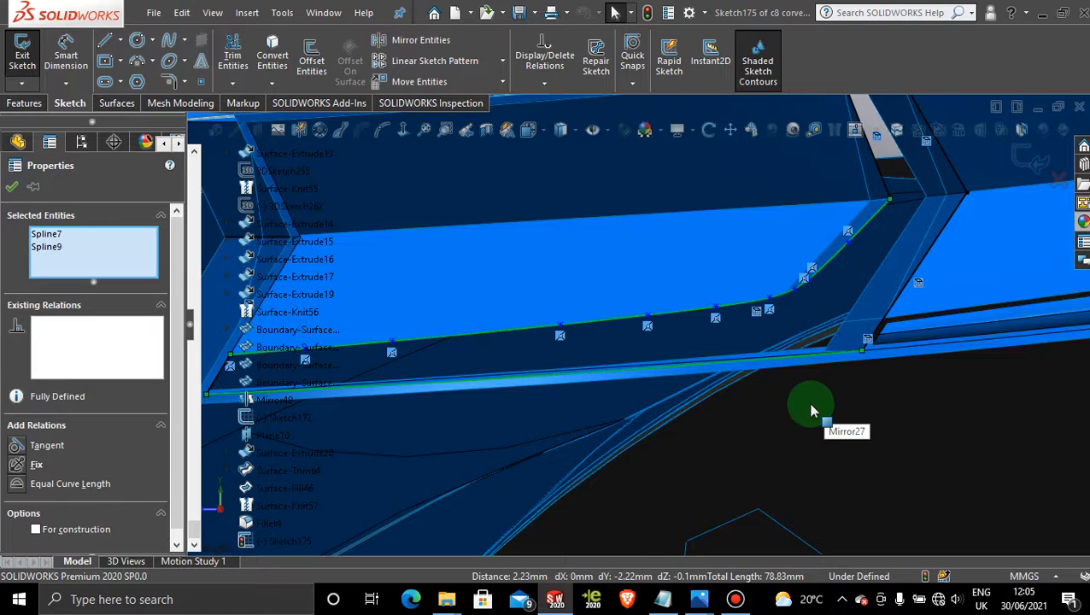
- Exit the taillight profile sketch and reopen it for editing
click(1032, 160)
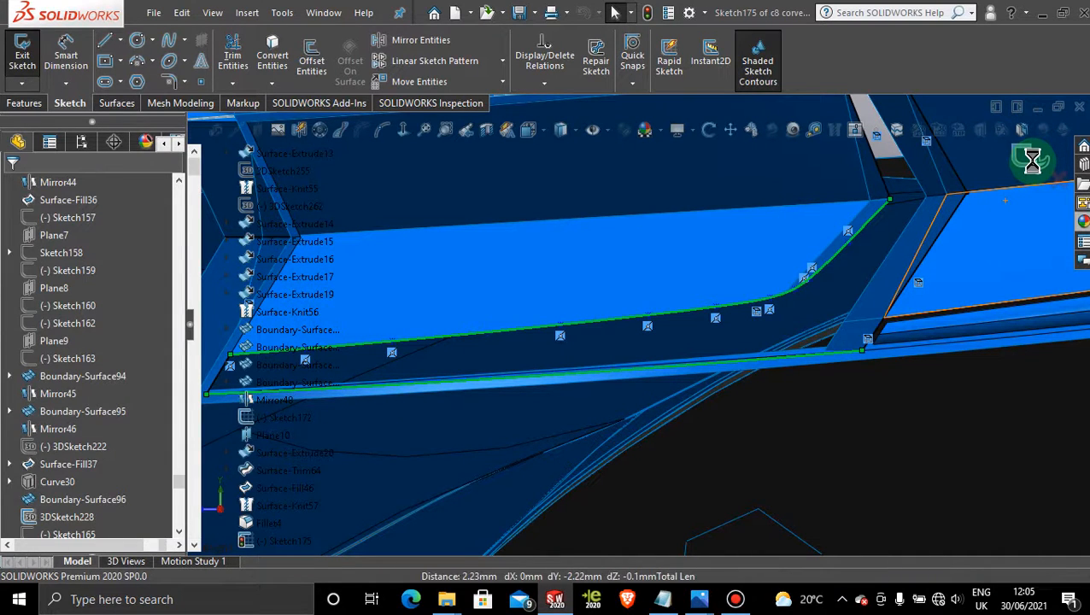
click(818, 500)
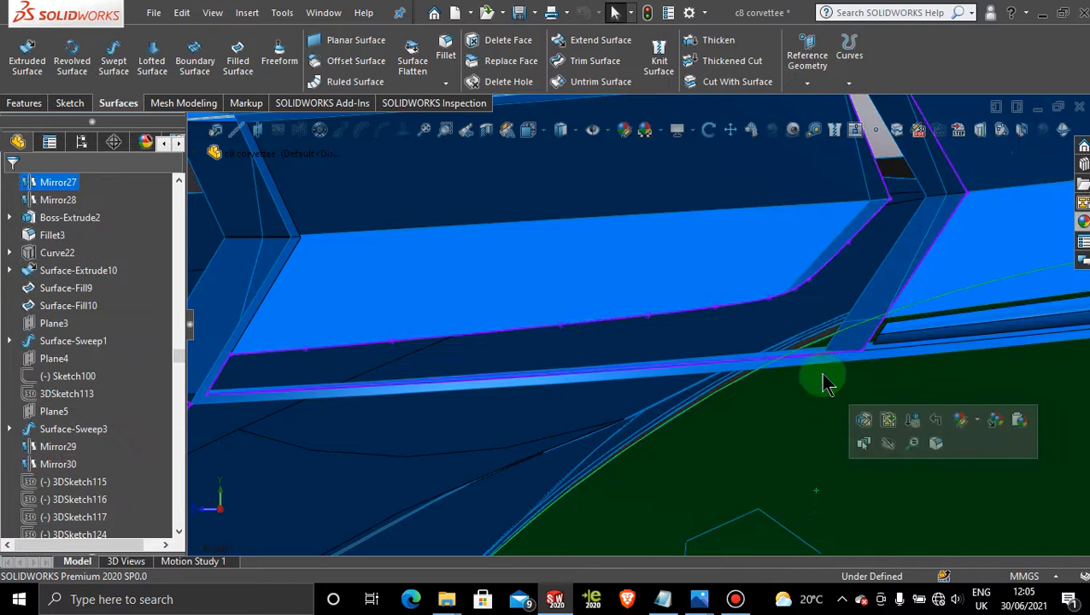
right_click(828, 352)
click(1056, 418)
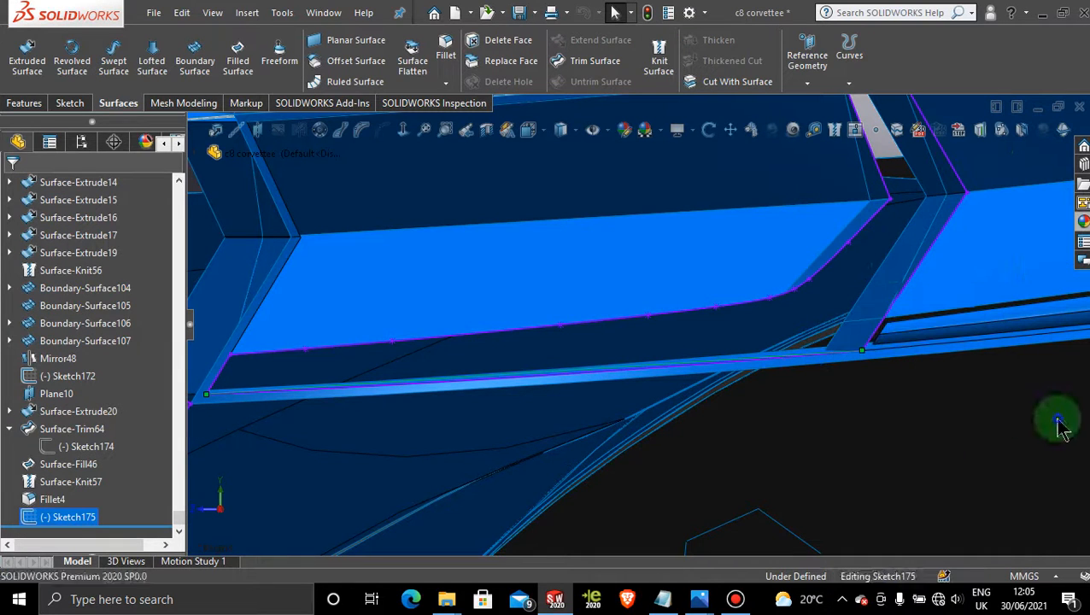
right_click(865, 237)
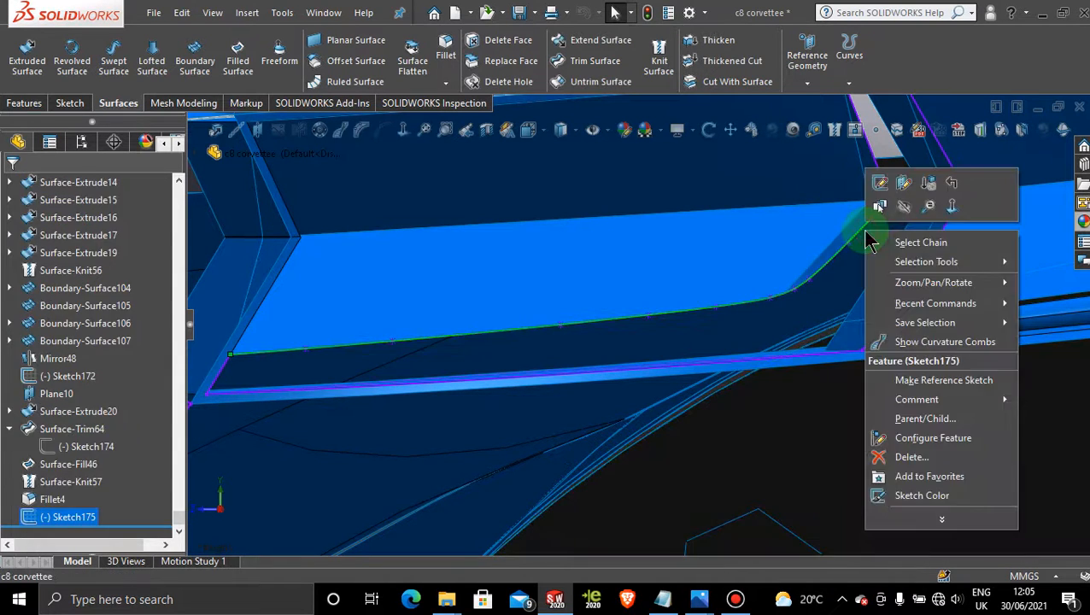
click(892, 193)
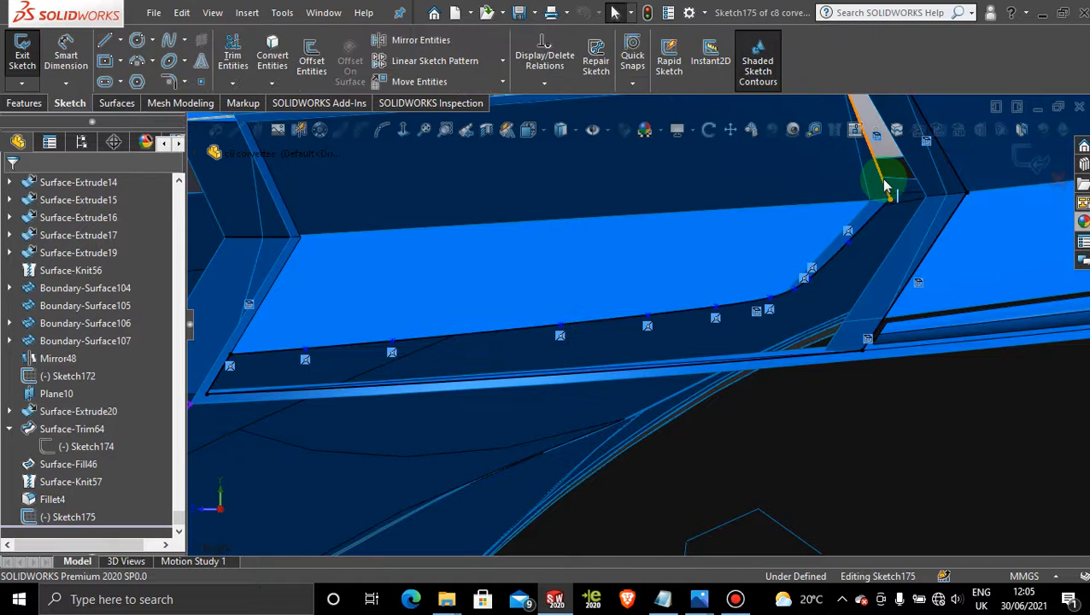
- Power-trim the divider's side edges, the long bottom spline and parts of the curved upper spline
click(234, 48)
mouse_move(1006, 152)
mouse_down()
mouse_move(723, 183)
mouse_move(897, 327)
mouse_move(640, 280)
mouse_move(921, 410)
mouse_move(889, 394)
mouse_move(658, 389)
mouse_up()
scroll(559, 380, up, 1)
mouse_move(508, 353)
mouse_down()
mouse_move(537, 292)
mouse_move(596, 373)
mouse_move(632, 380)
mouse_move(584, 316)
mouse_move(593, 367)
mouse_up()
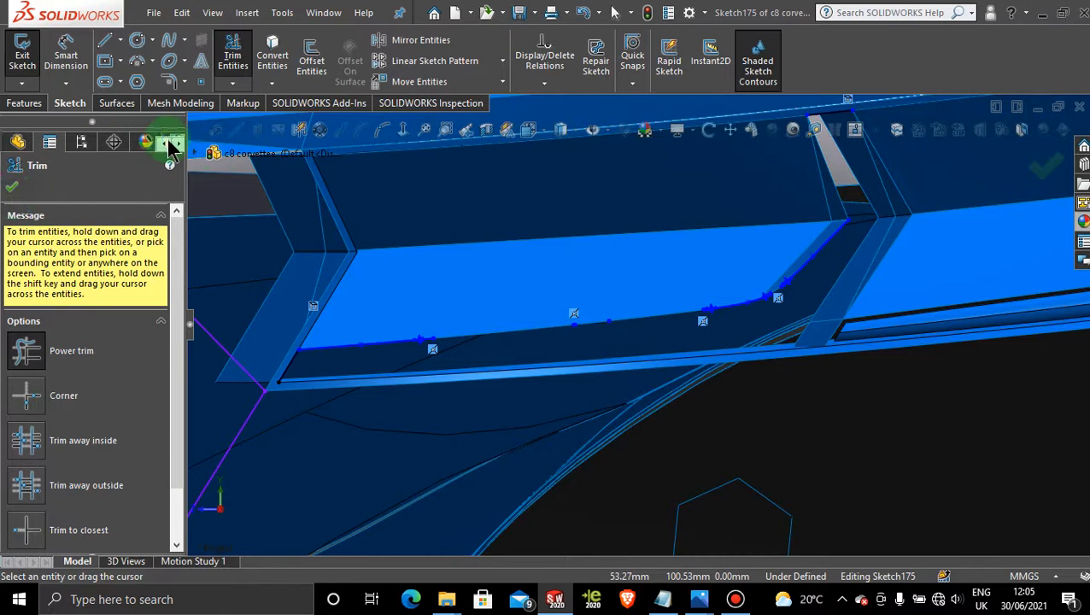
click(21, 144)
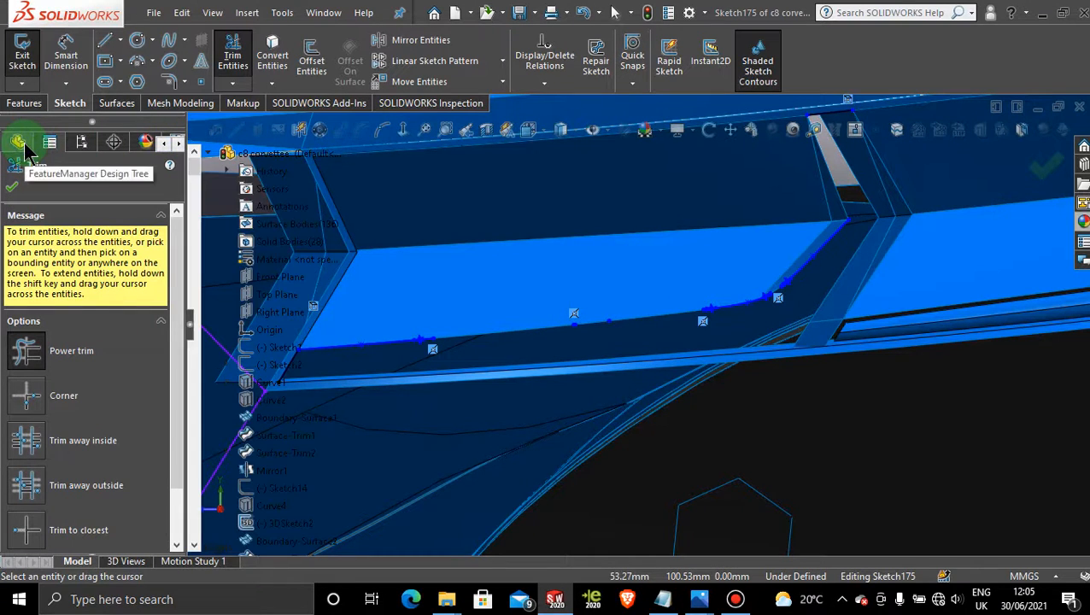
click(735, 599)
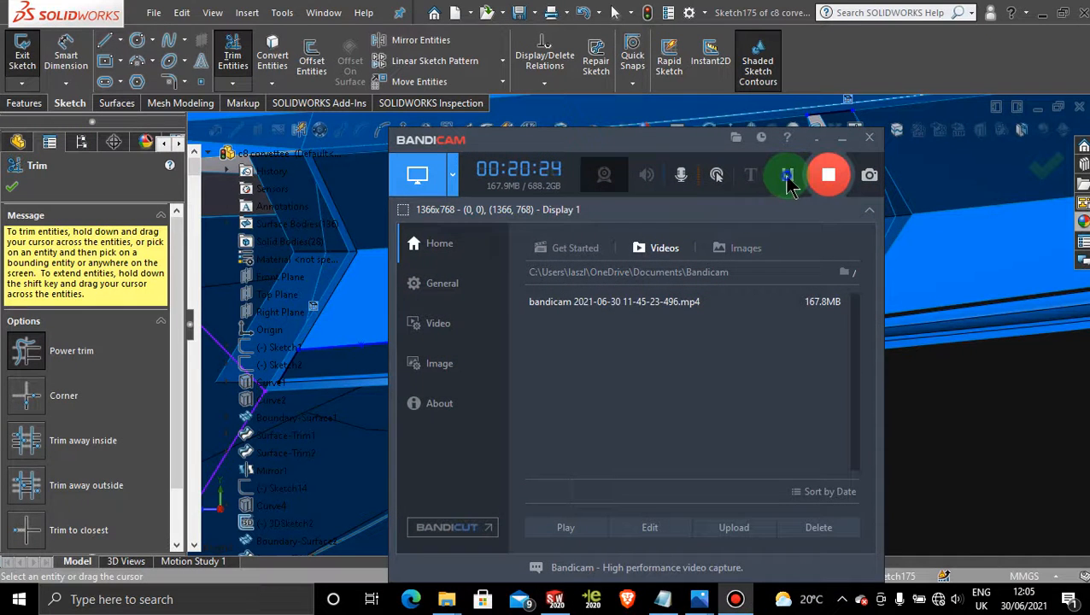
click(856, 129)
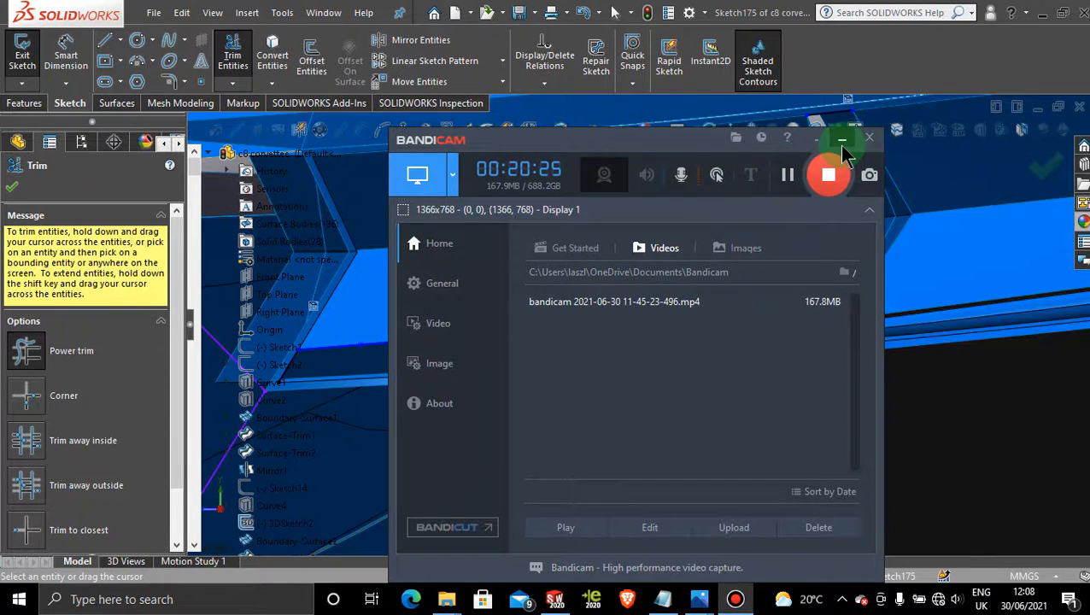
click(842, 141)
click(720, 318)
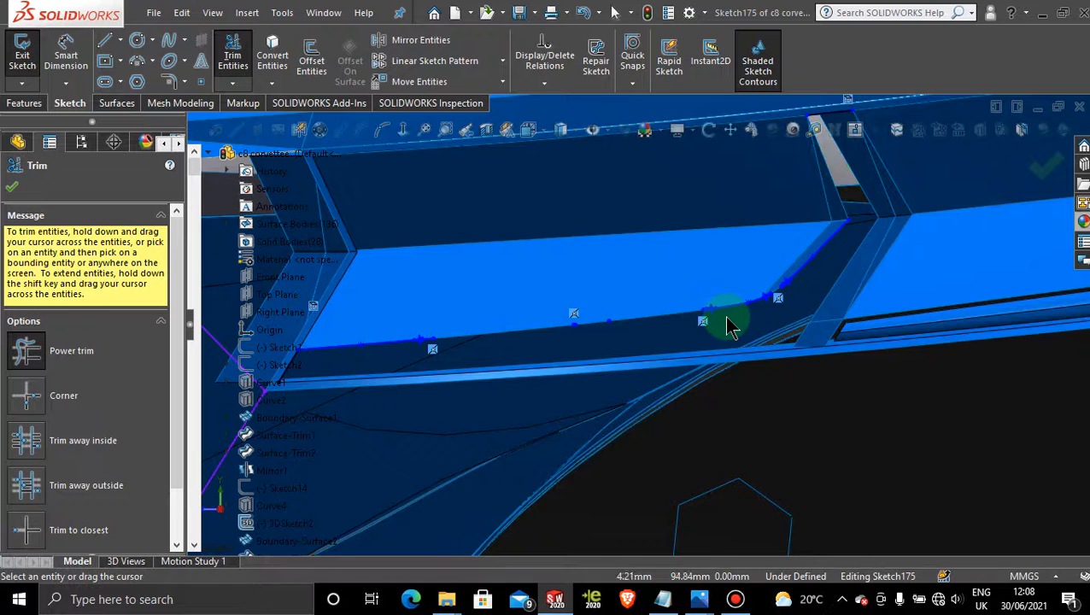
- Finish trimming and exit the taillight profile sketch
click(12, 183)
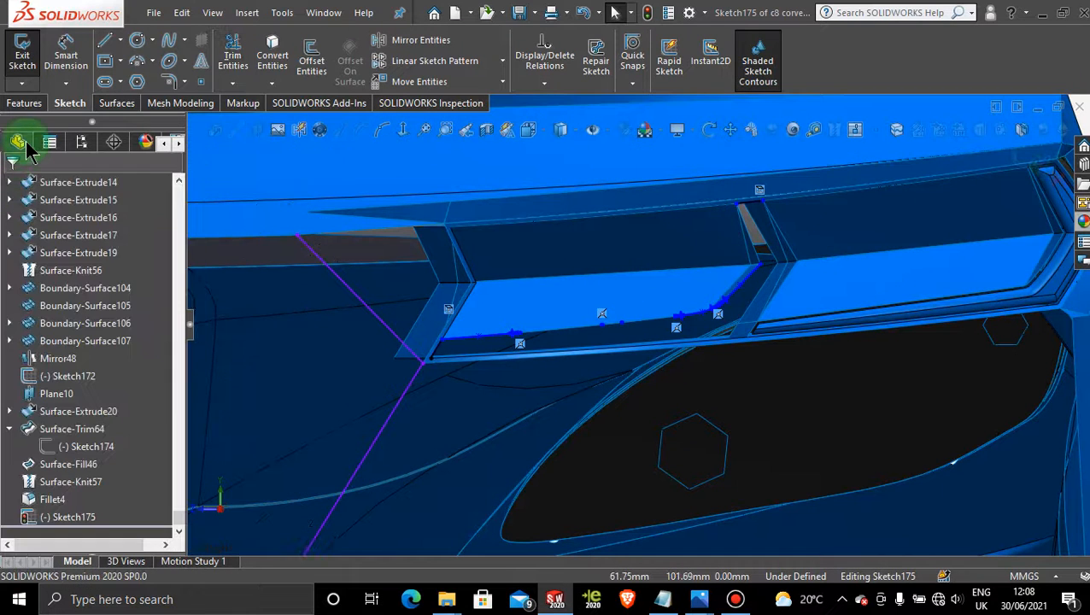
right_click(85, 518)
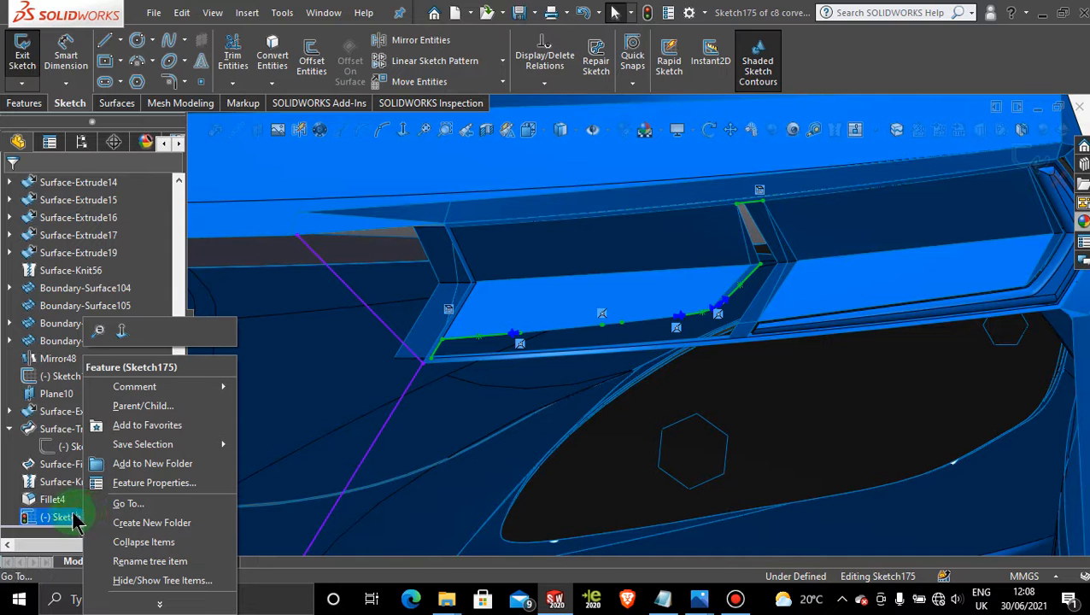
click(1025, 150)
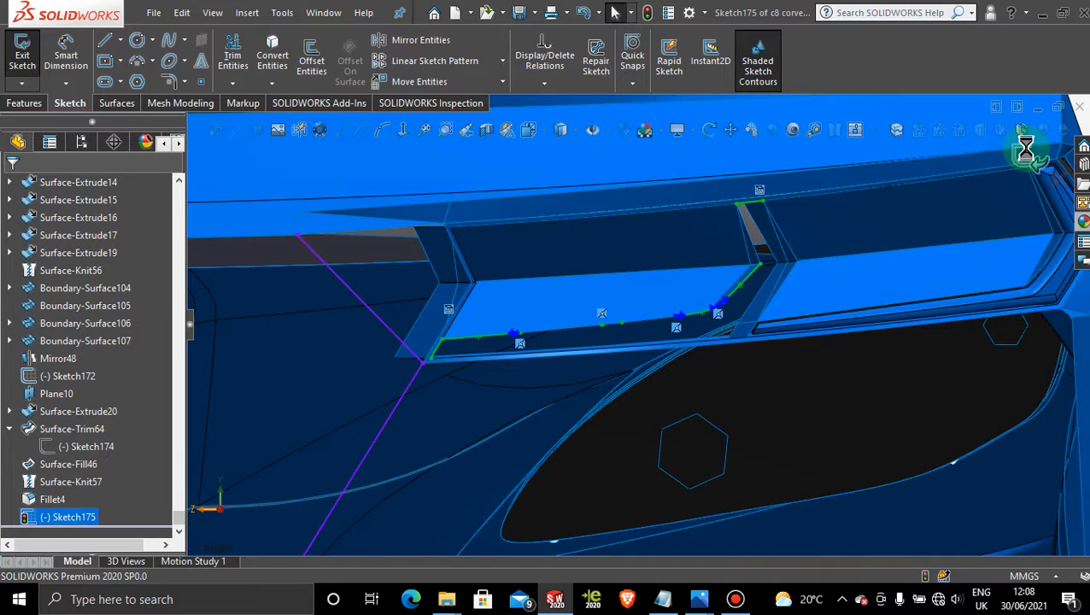
click(1023, 155)
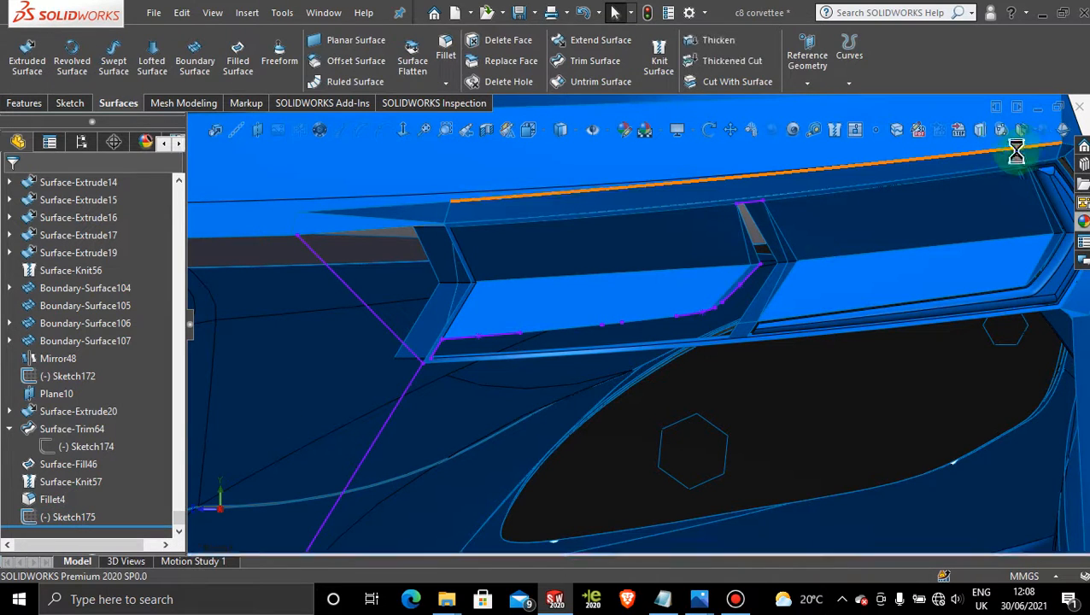
- Delete the trimmed taillight profile sketch, Sketch175
right_click(72, 519)
click(141, 385)
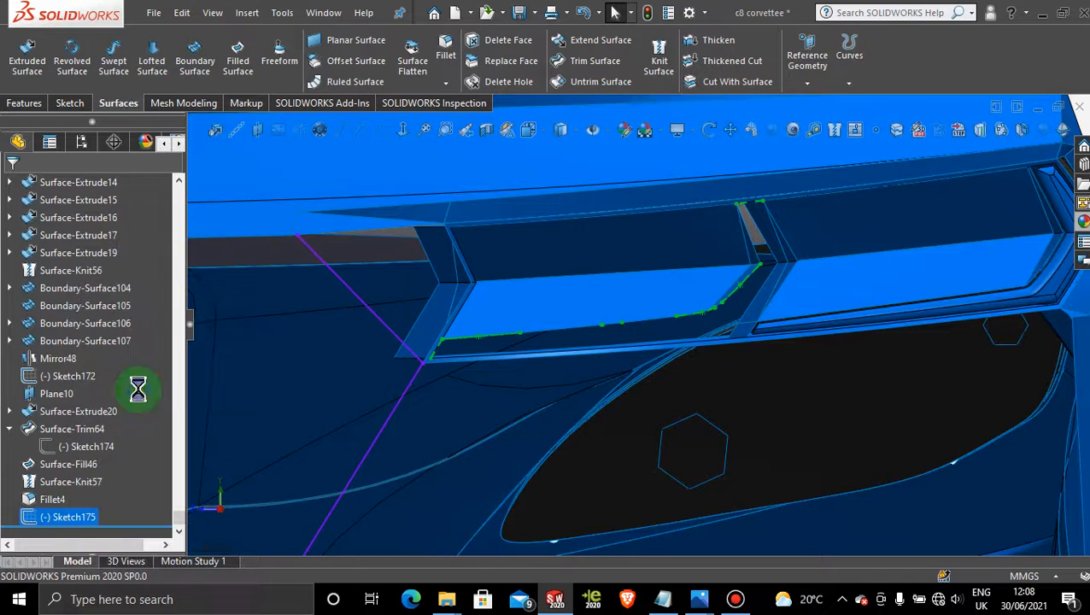
click(665, 222)
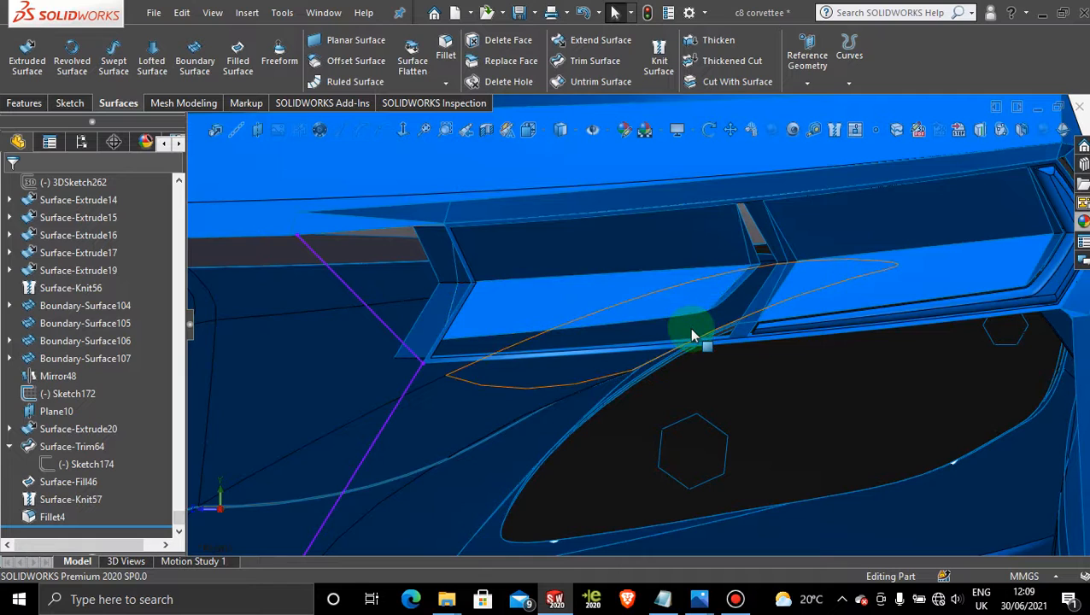
- Start a new sketch on Plane10
scroll(688, 327, up, 3)
scroll(692, 335, up, 3)
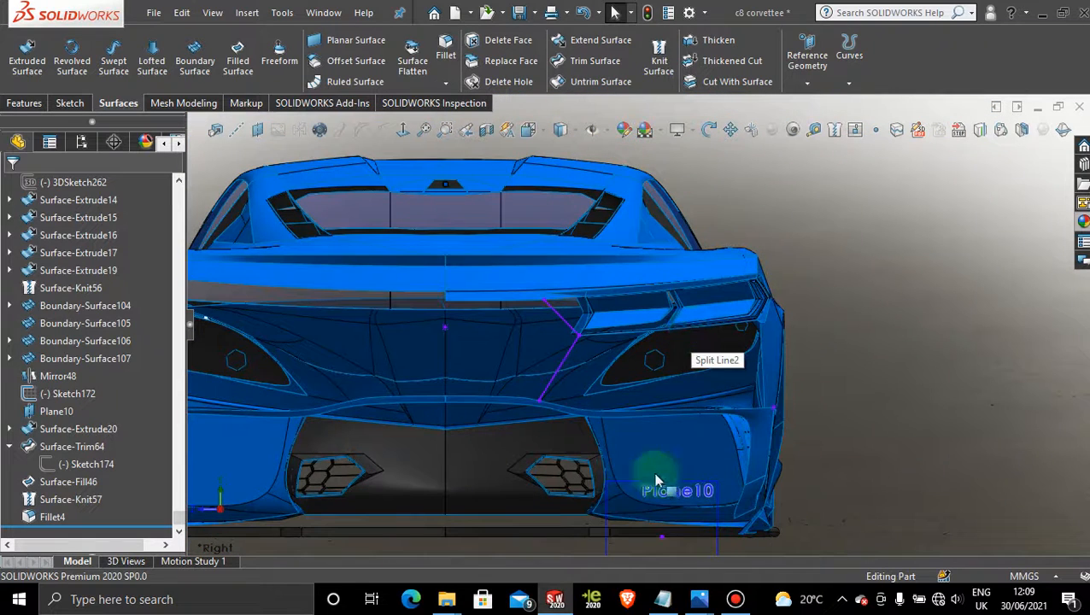
click(719, 537)
click(787, 499)
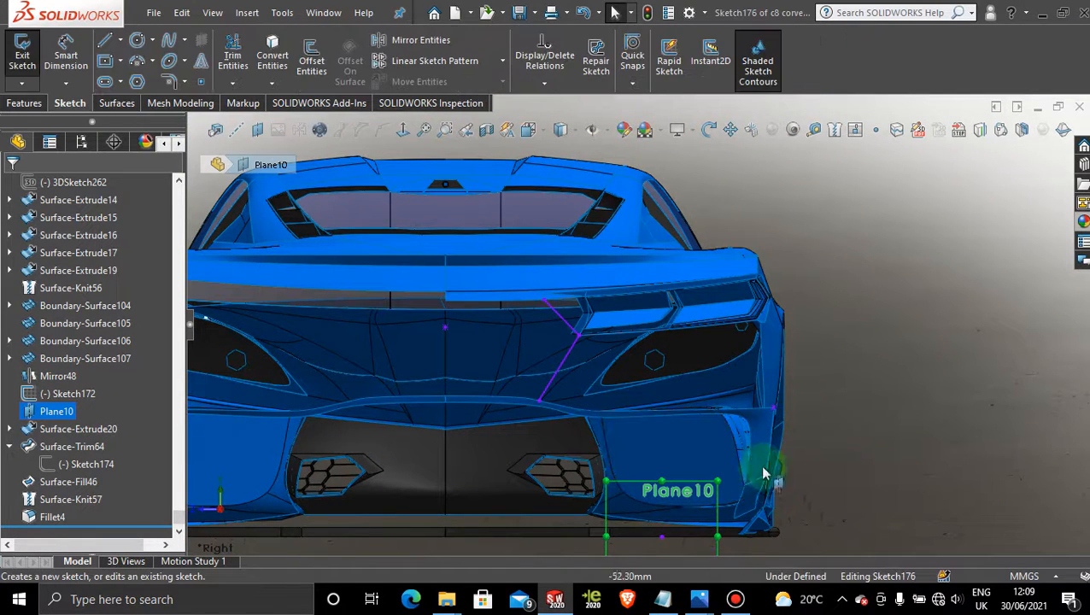
- Select the inner lens's bottom edge, the frame's slanted inboard and long bottom edges, and the divider's two outboard edges for Convert Entities
scroll(628, 333, down, 5)
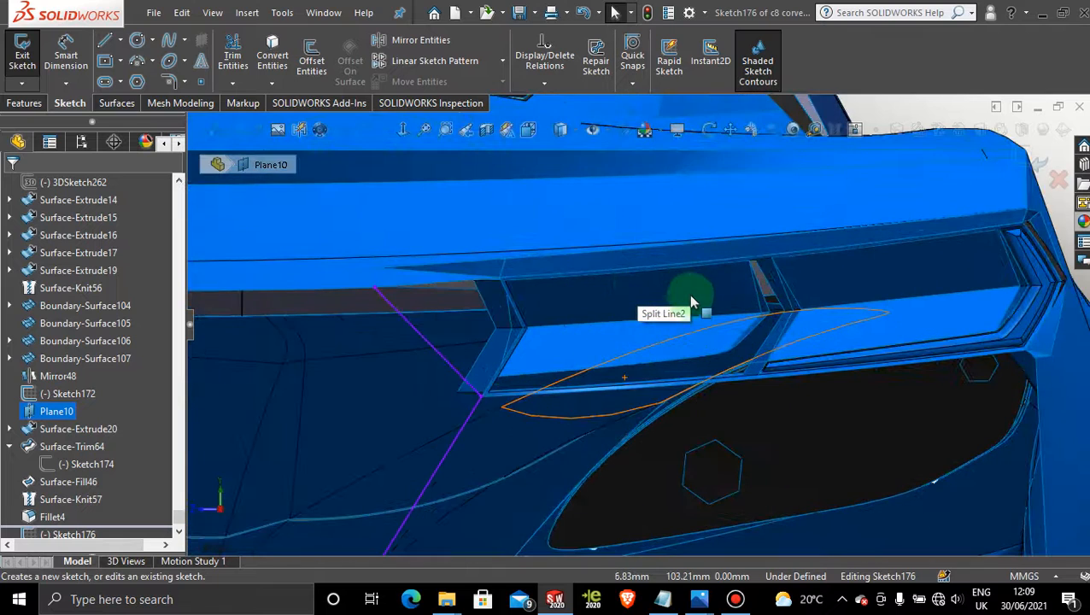
scroll(692, 300, down, 2)
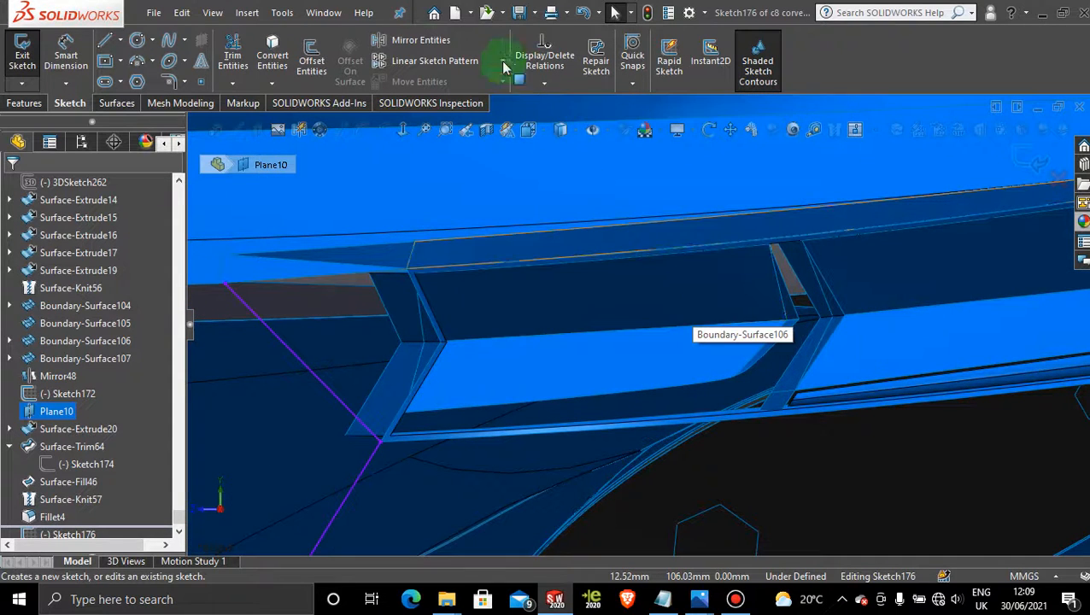
click(275, 51)
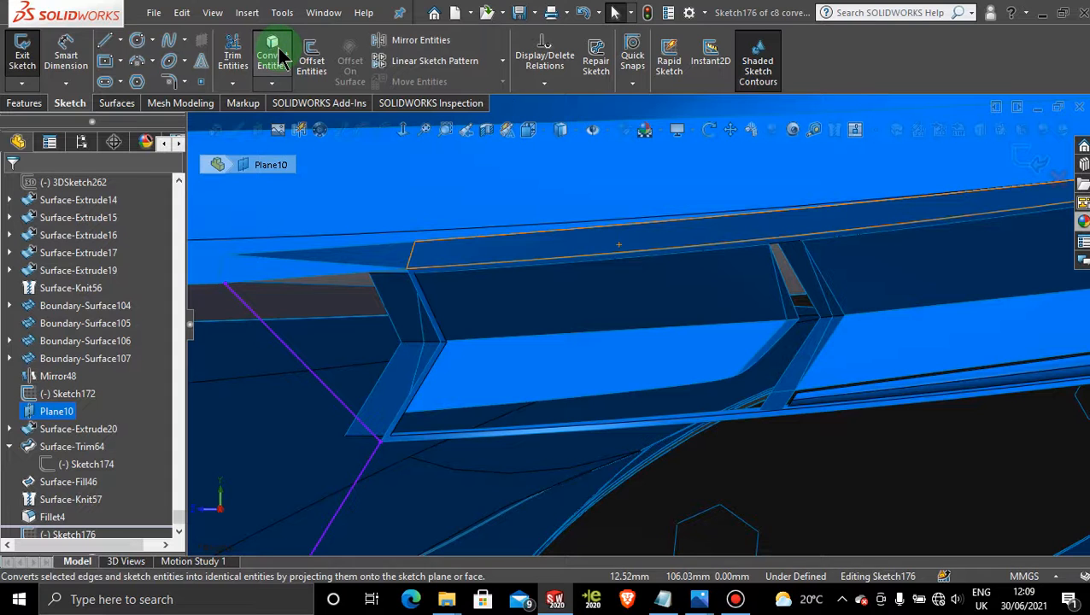
click(696, 388)
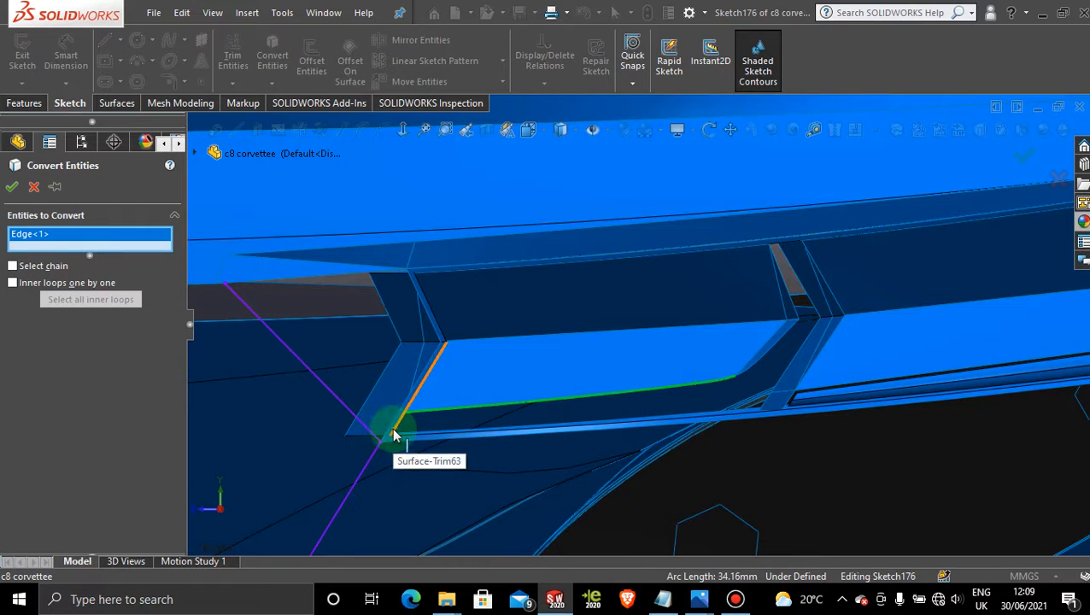
click(453, 433)
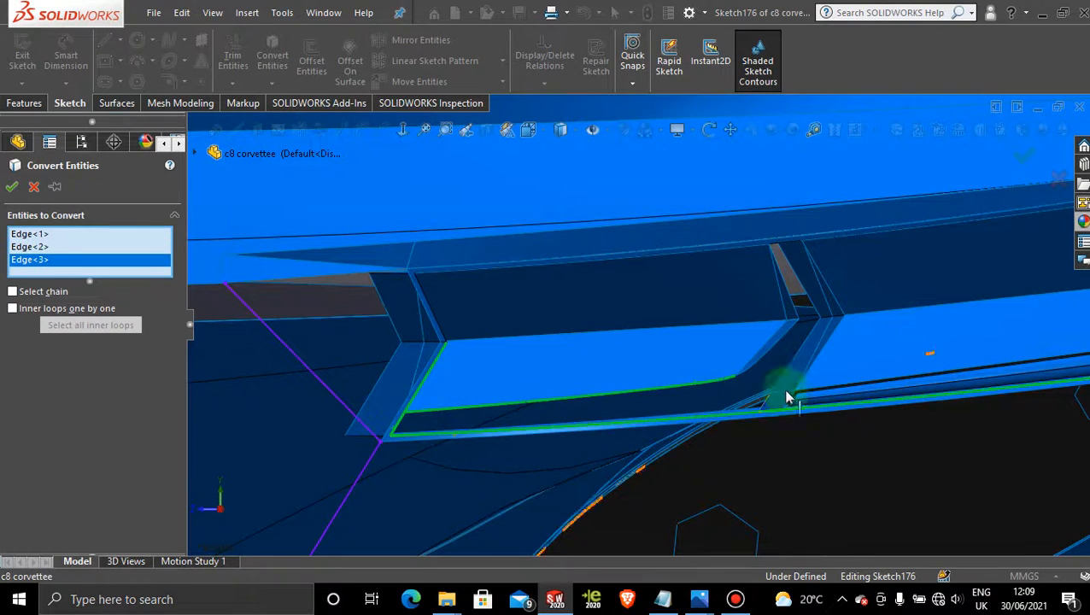
click(836, 335)
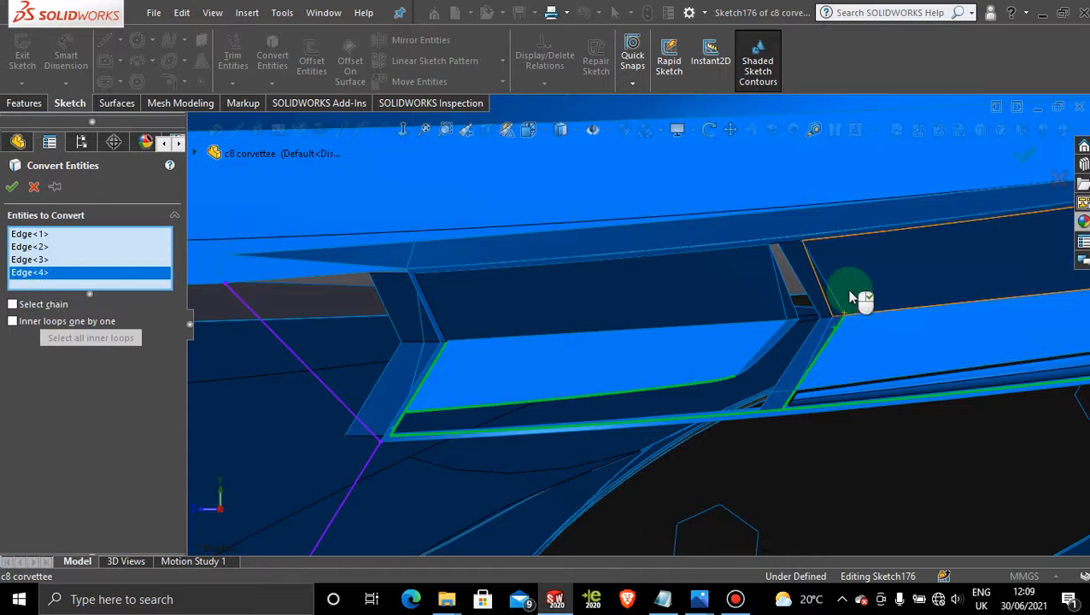
click(830, 295)
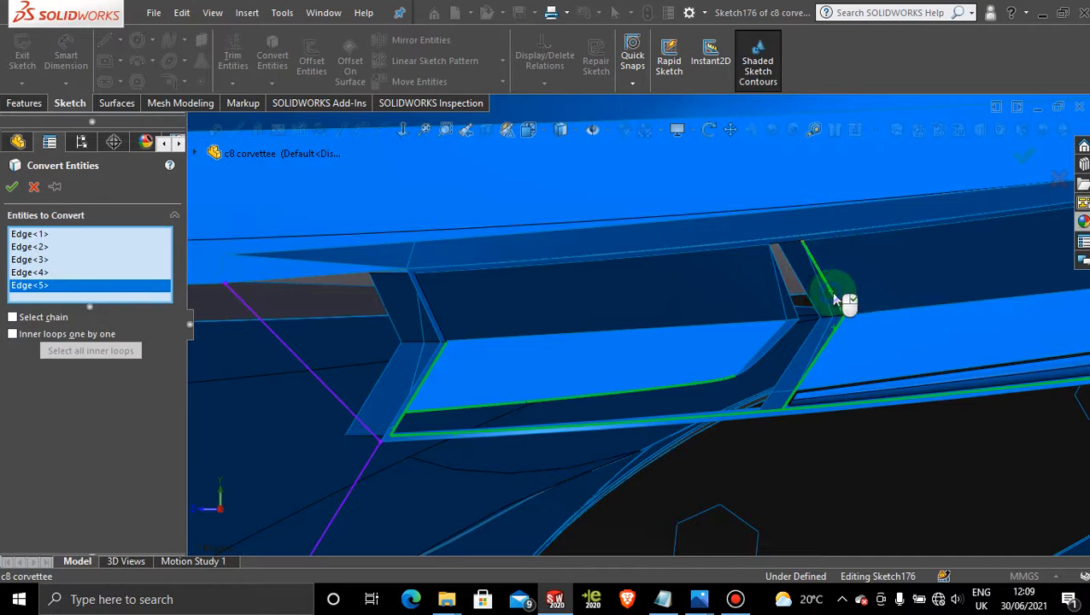
- Add the long top edge, the divider's upper inboard edge and the curved lens corner, and convert all selected edges into sketch entities
scroll(843, 342, down, 2)
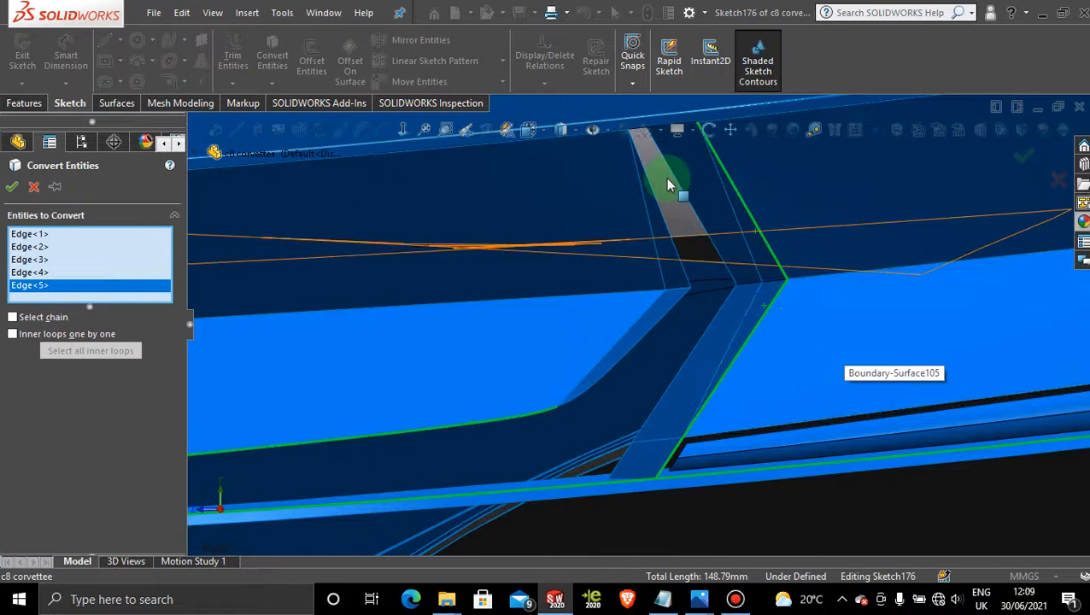
scroll(665, 177, up, 2)
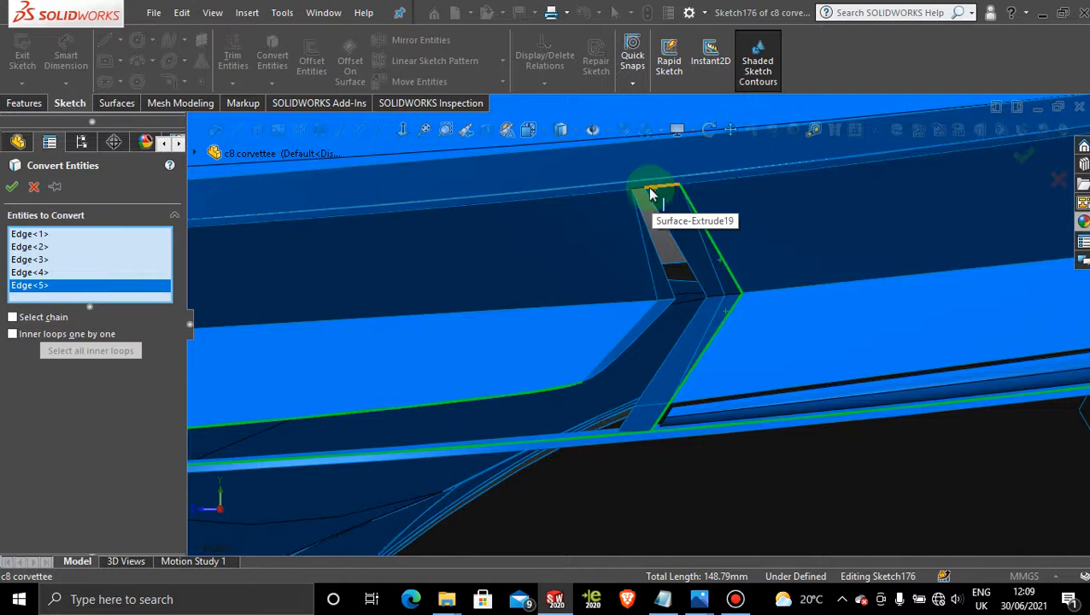
click(642, 189)
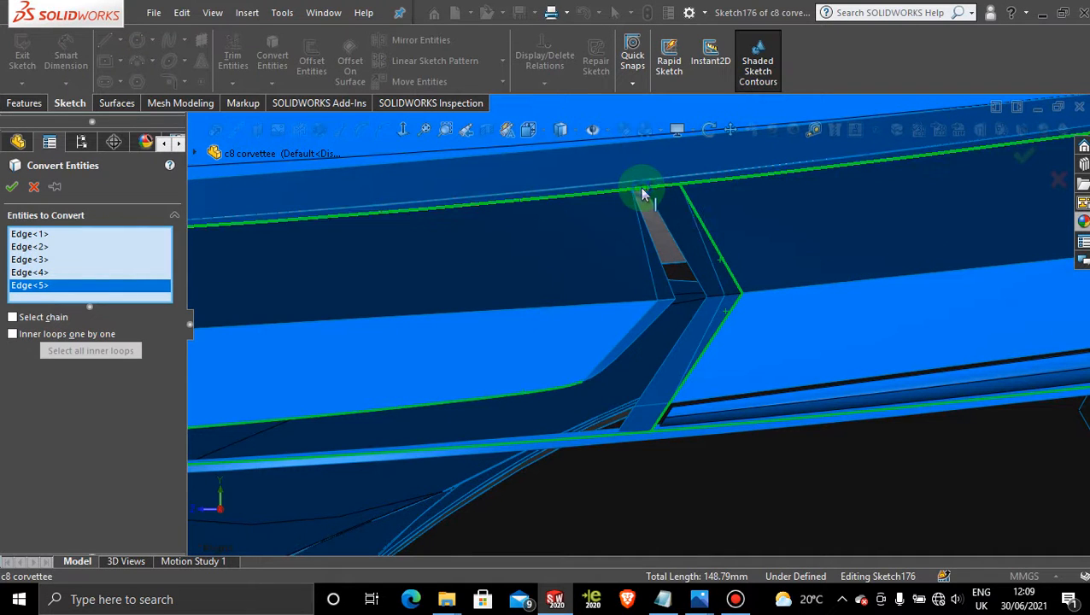
click(652, 243)
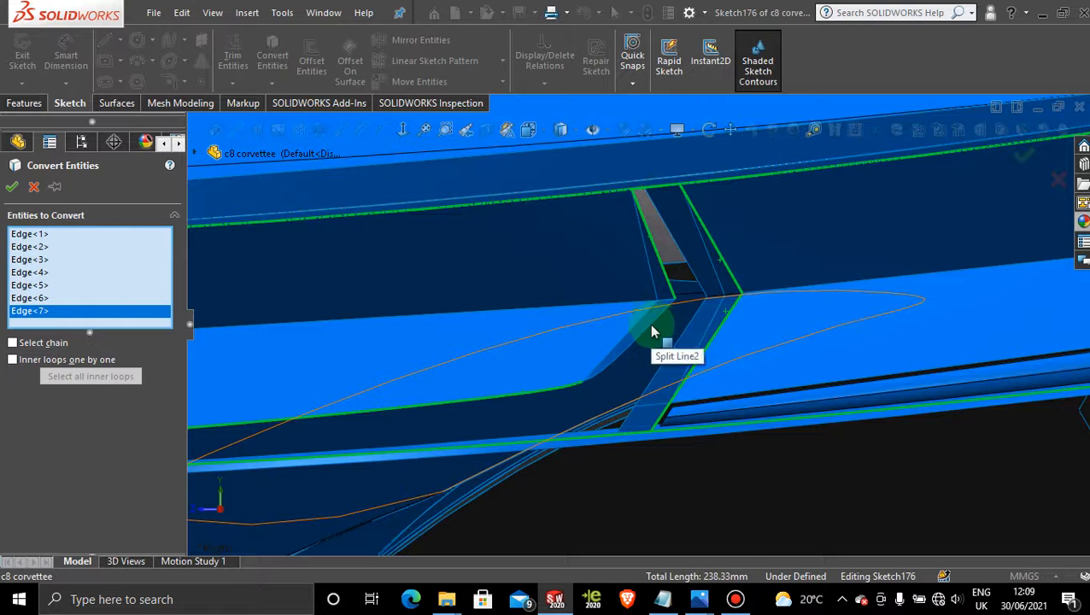
click(648, 329)
scroll(651, 324, up, 2)
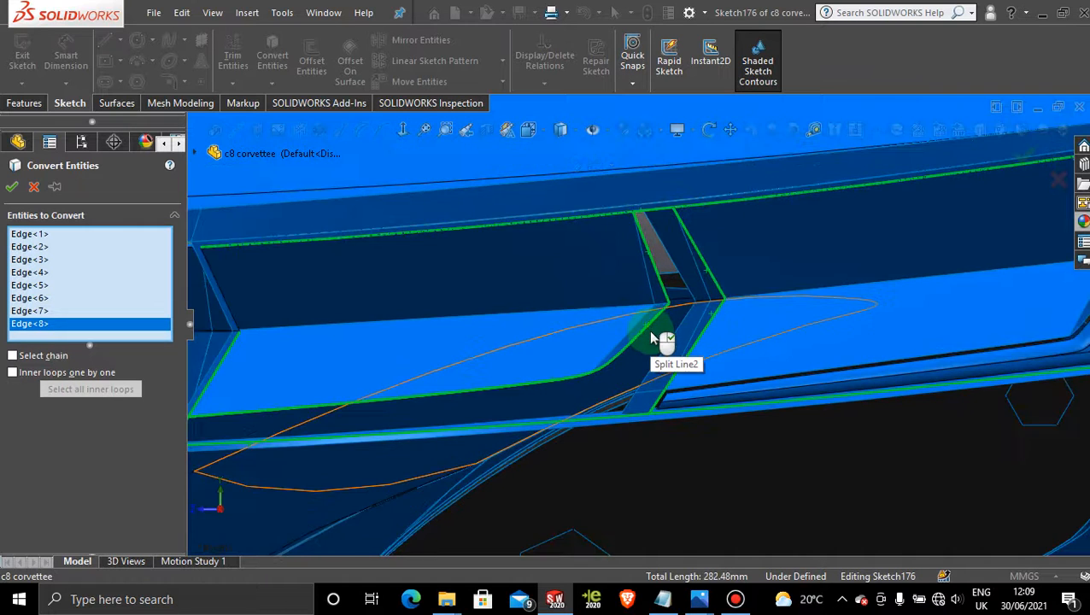
middle_drag(657, 339, 365, 413)
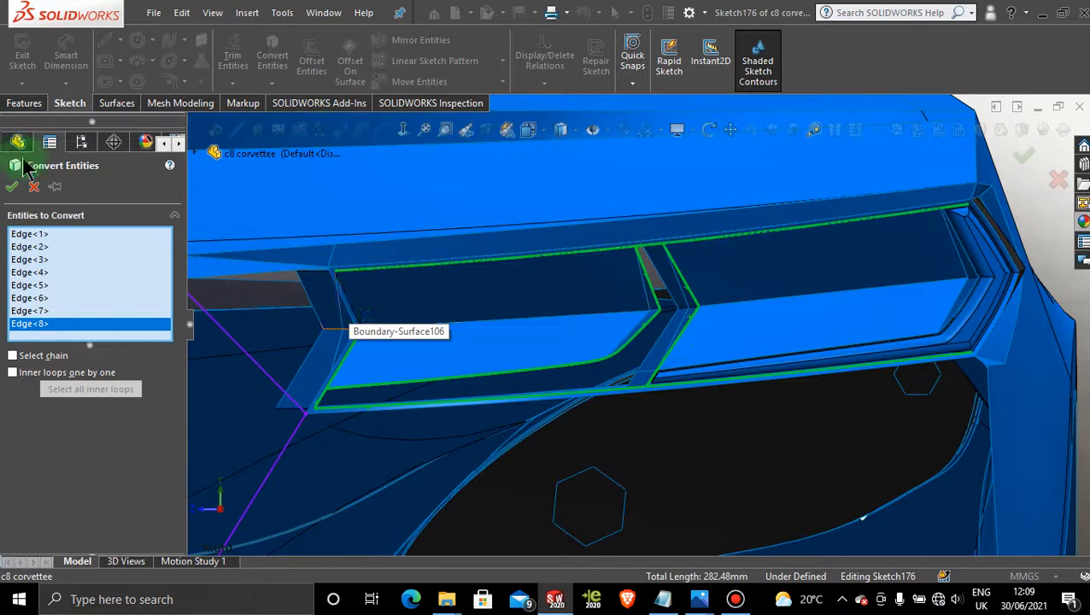
click(12, 186)
- Power-trim the converted top and bottom edges beyond the divider, the top edge over the inner lens and the slanted edge above the lens bottom
click(232, 53)
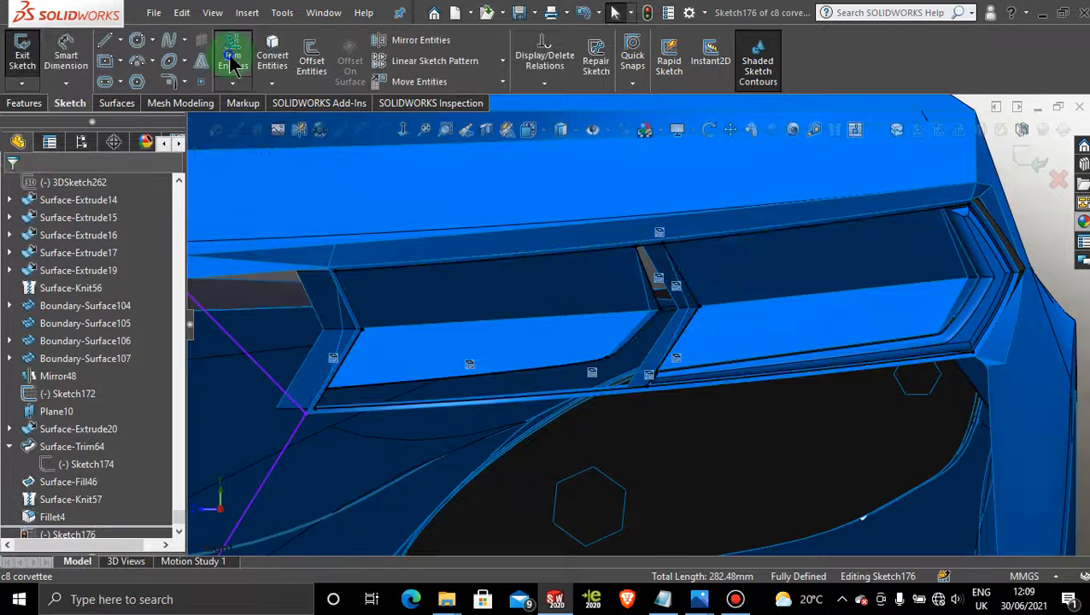
mouse_move(777, 263)
mouse_down()
mouse_move(787, 300)
mouse_move(707, 453)
mouse_up()
scroll(682, 359, down, 3)
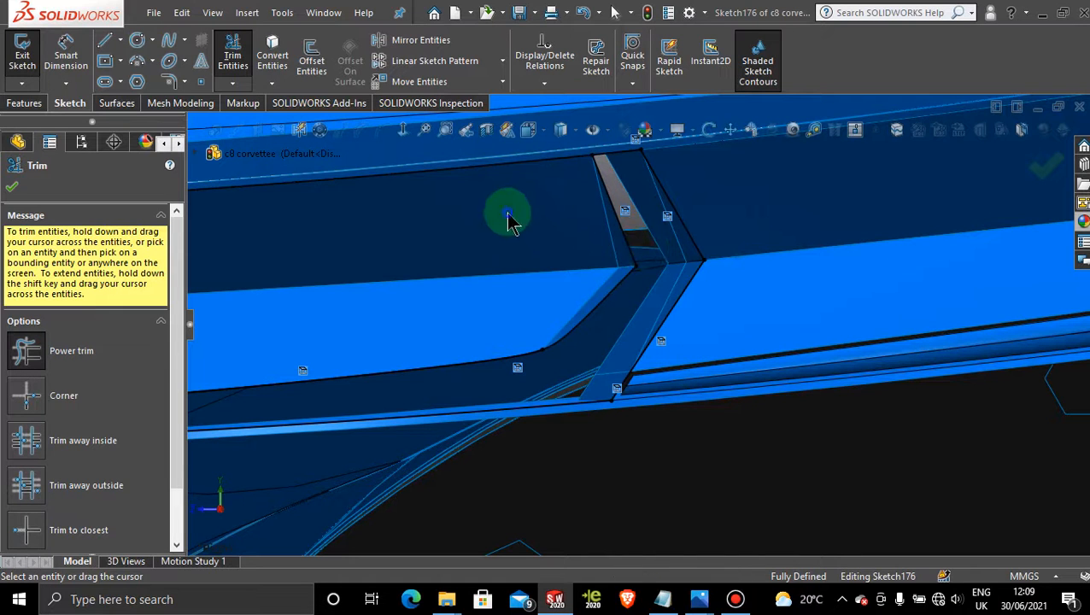
scroll(517, 253, up, 3)
mouse_move(456, 305)
mouse_down()
mouse_move(267, 326)
mouse_move(316, 350)
mouse_move(465, 343)
mouse_move(530, 290)
mouse_up()
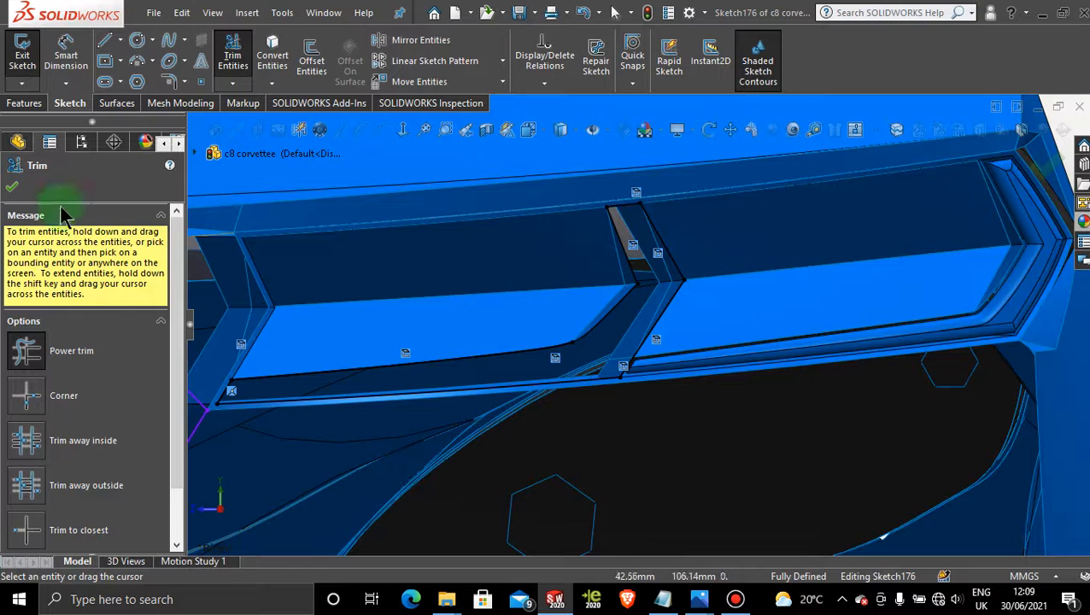
click(12, 190)
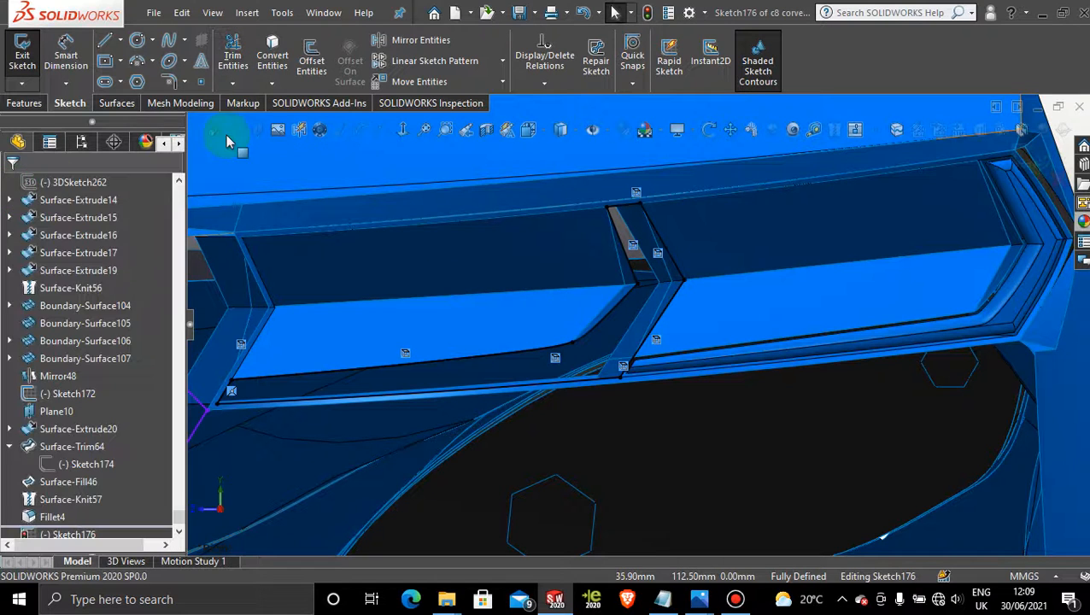
- Offset the divider and lower frame outline by 0.30 mm in the reversed direction, towards the inside, leaving out the short slanted end
click(311, 53)
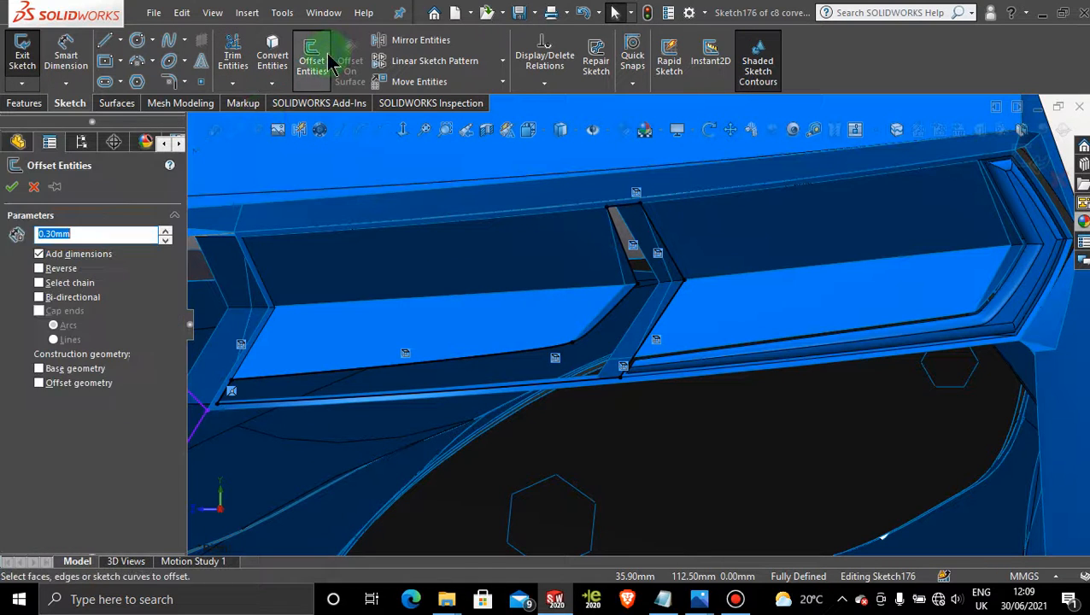
click(615, 317)
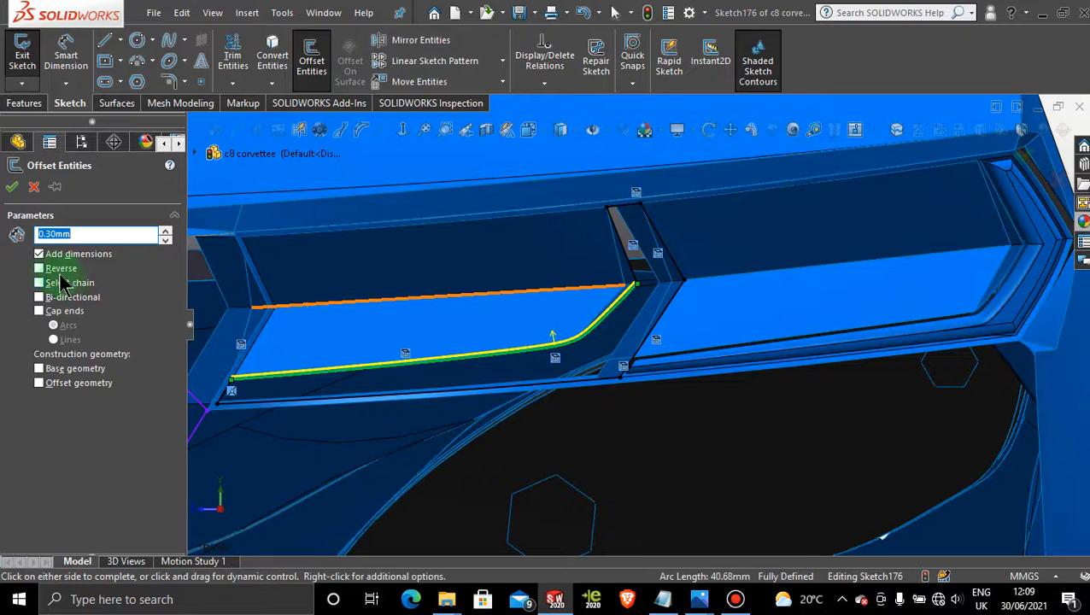
click(39, 268)
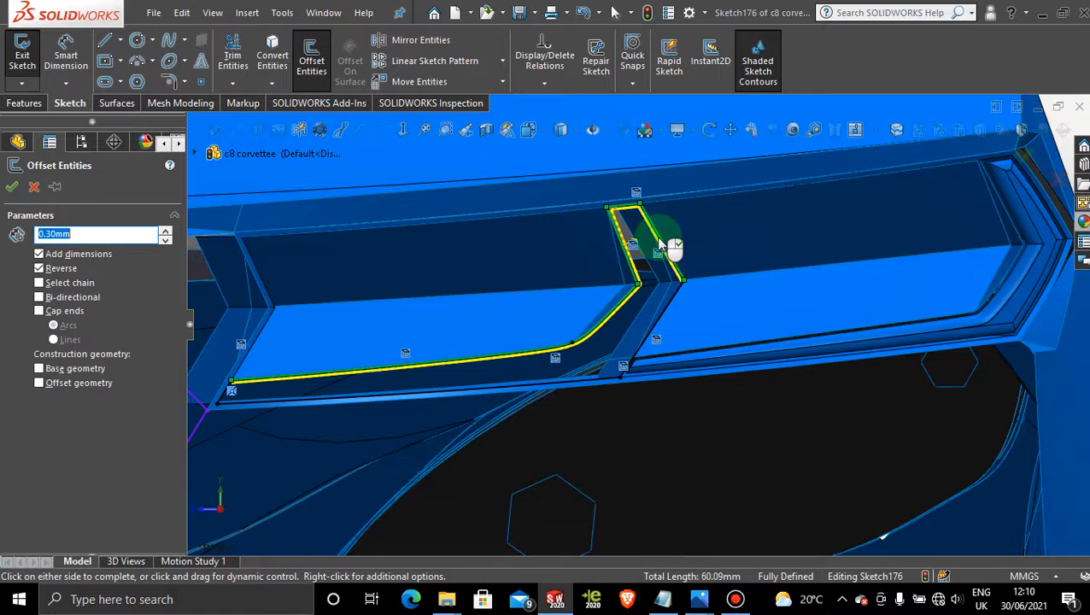
click(567, 381)
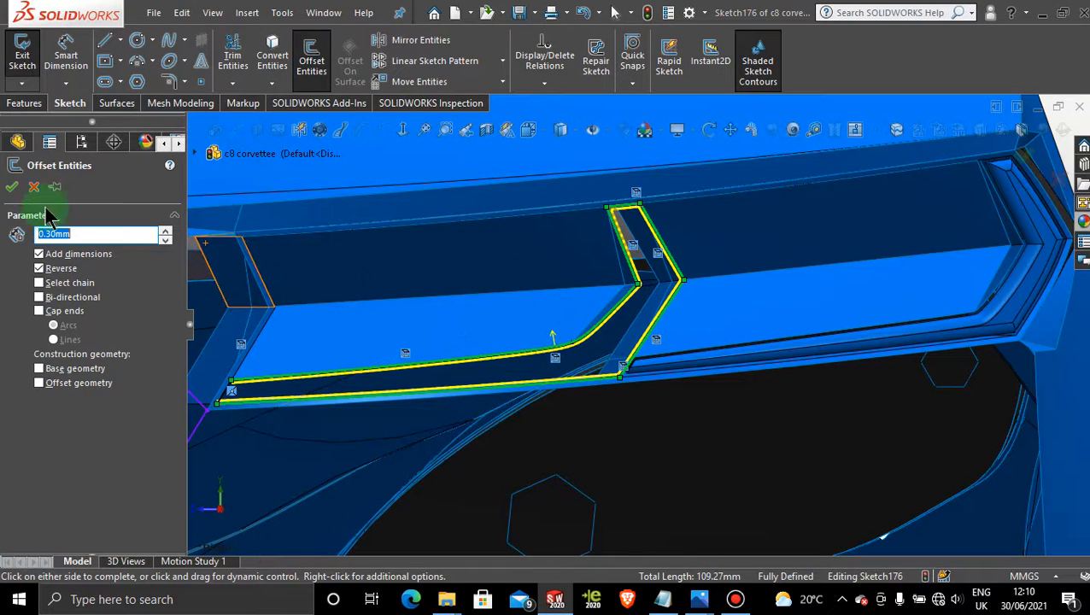
click(11, 186)
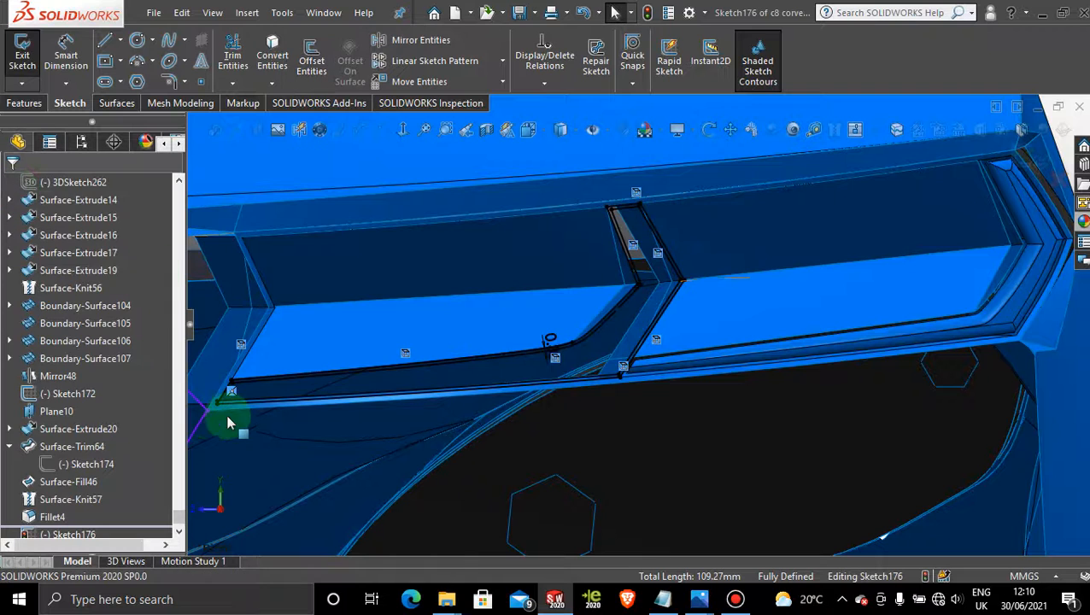
- Draw a line about 1.92 mm long from the upper offset curve's inboard end to the lower offset curve, alongside the slanted end edge
scroll(232, 391, down, 2)
scroll(230, 388, down, 3)
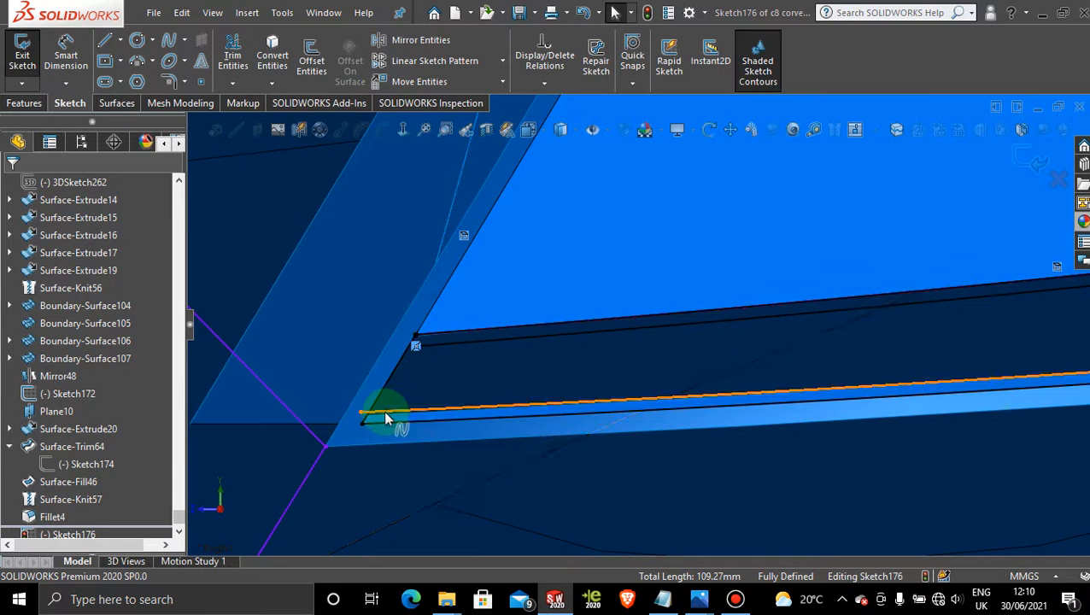
scroll(450, 363, down, 5)
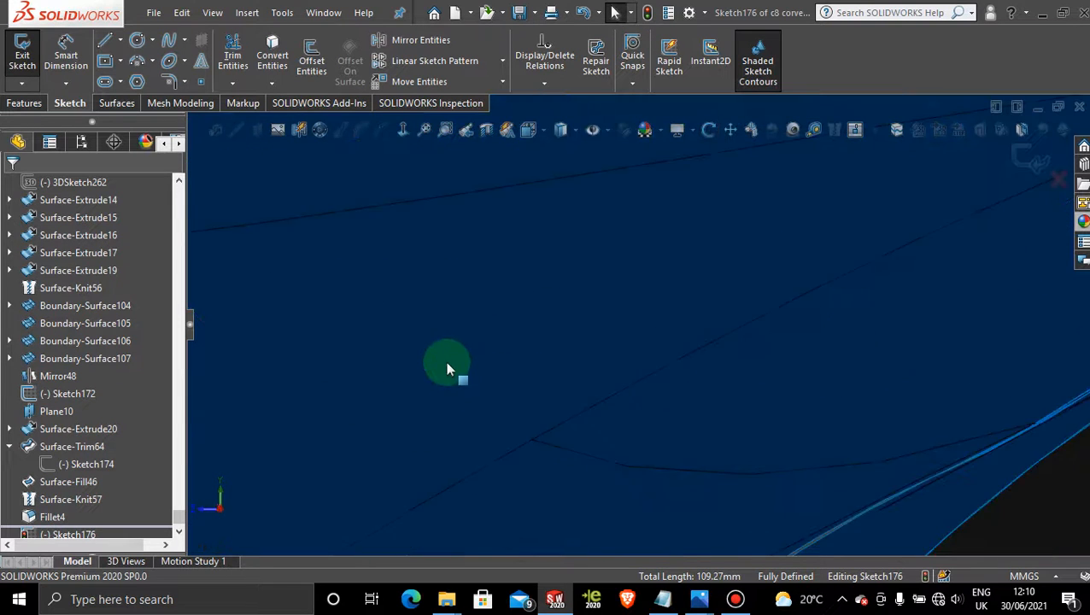
scroll(448, 367, up, 2)
scroll(478, 220, down, 6)
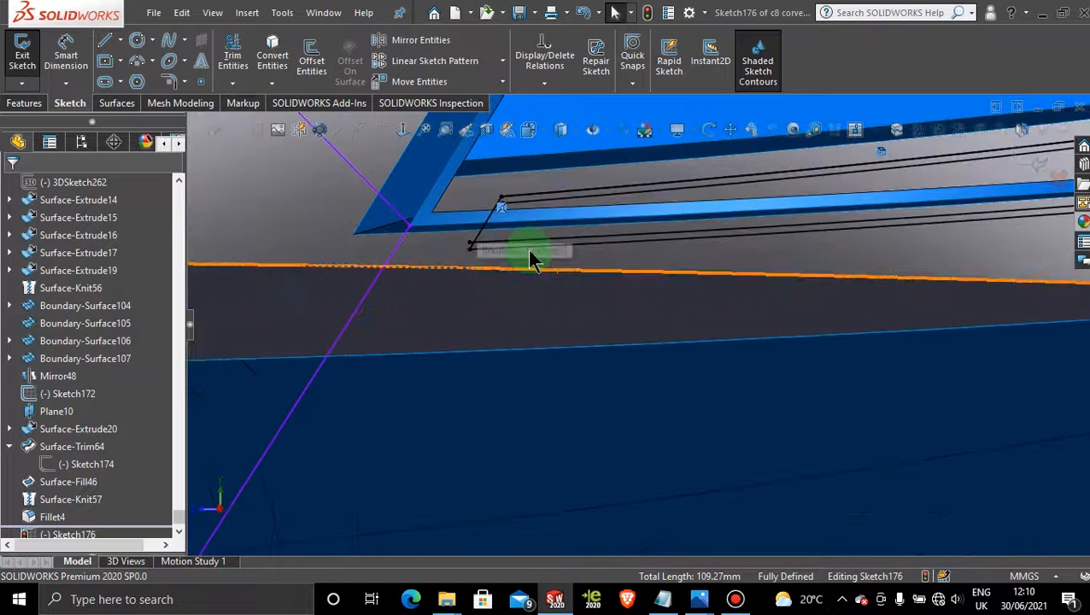
middle_drag(510, 192, 525, 246)
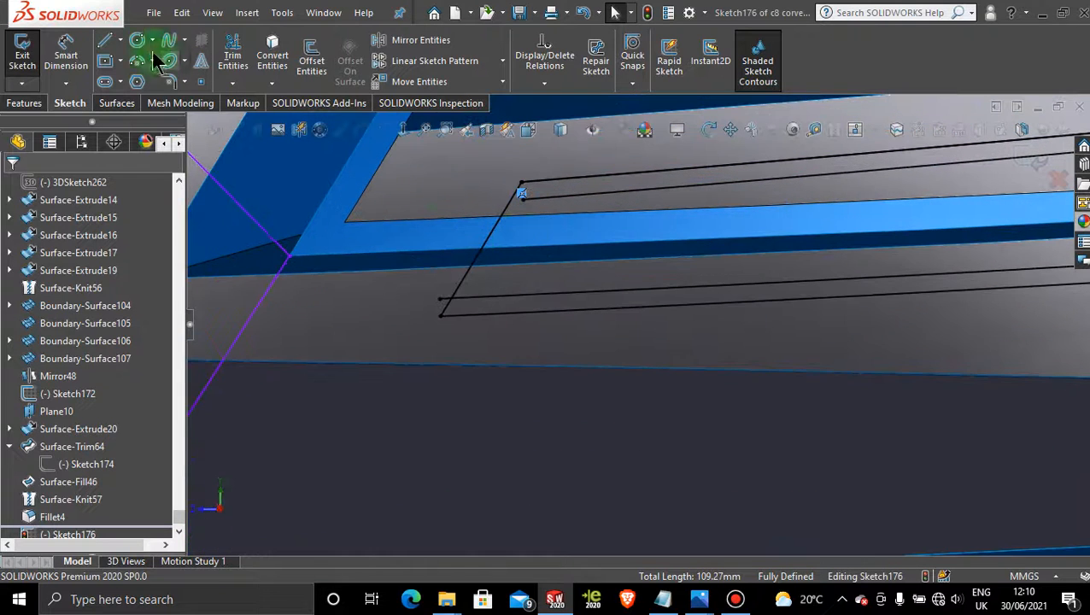
key(l)
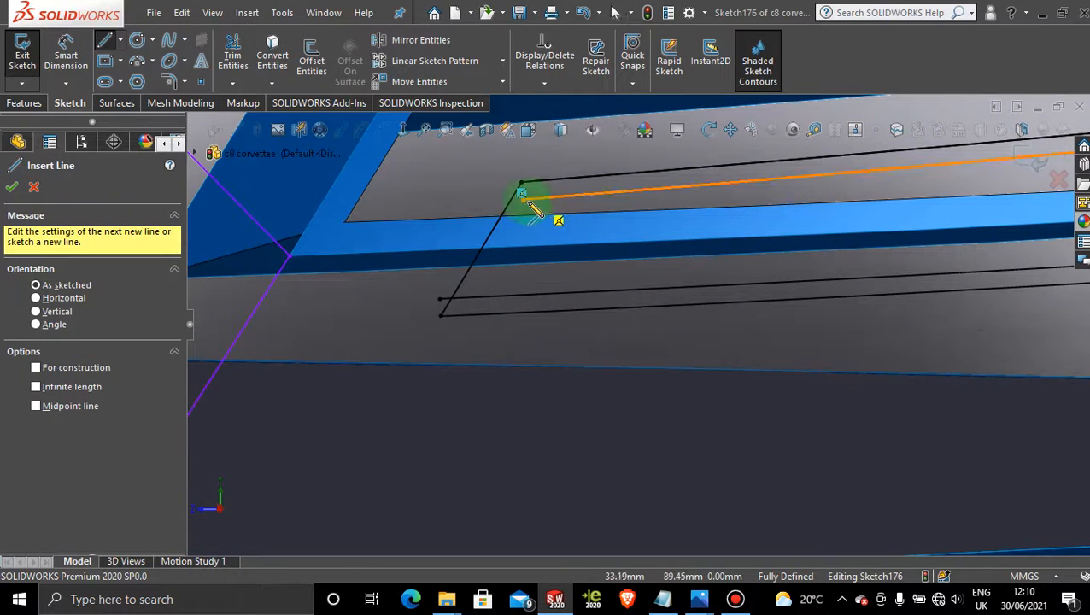
mouse_move(522, 196)
mouse_down()
mouse_move(489, 279)
mouse_move(469, 290)
mouse_move(481, 299)
mouse_up()
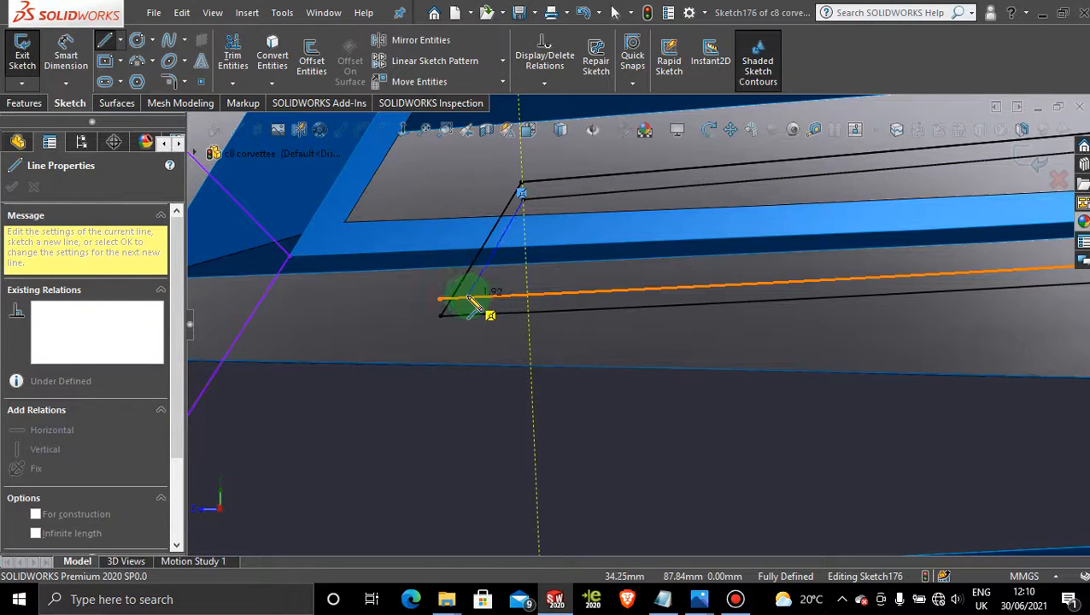
drag(472, 303, 467, 290)
key(Escape)
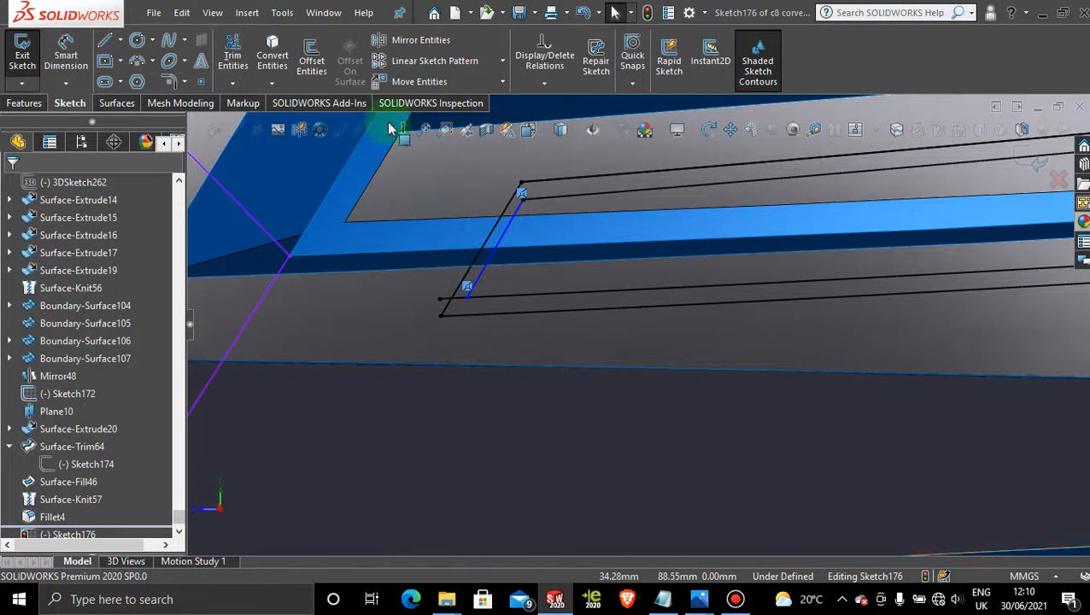
- Try to power-trim the lower offset curve's short overhang beyond the new slanted end line
click(232, 53)
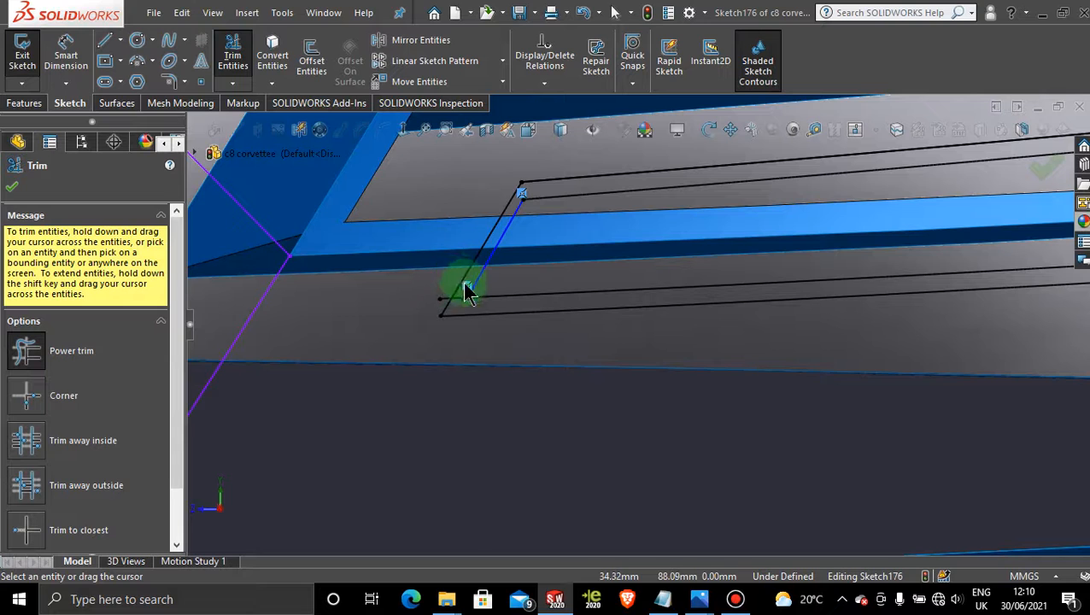
scroll(462, 298, down, 2)
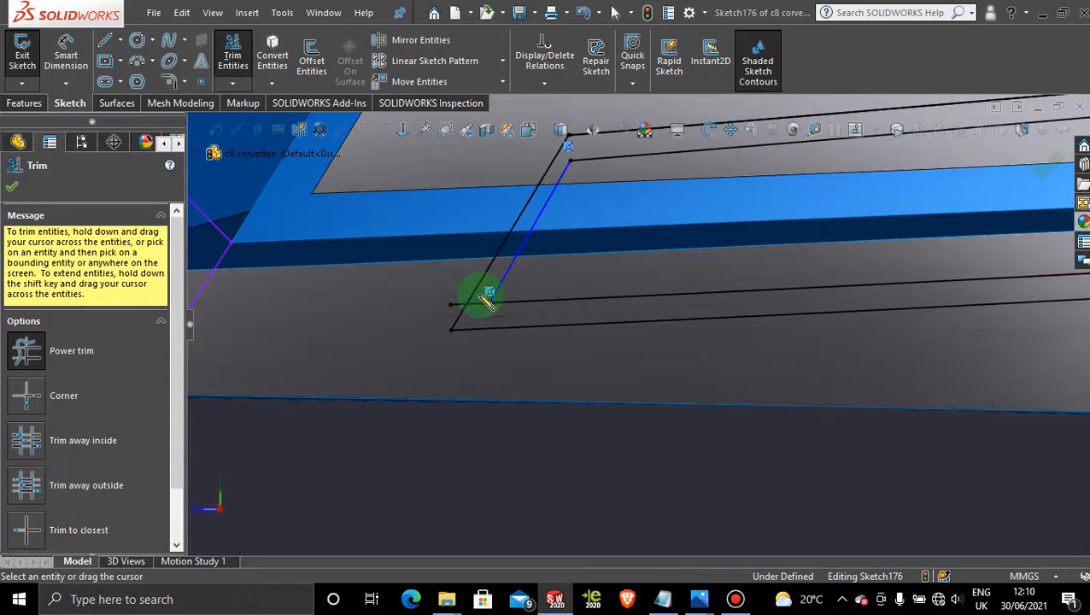
drag(480, 295, 474, 308)
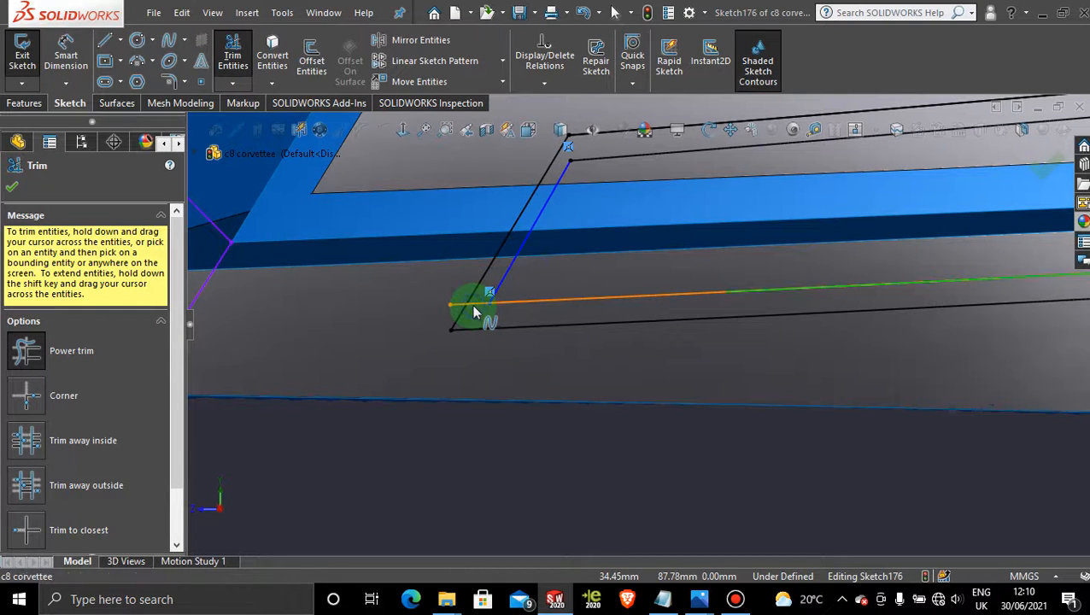
click(232, 53)
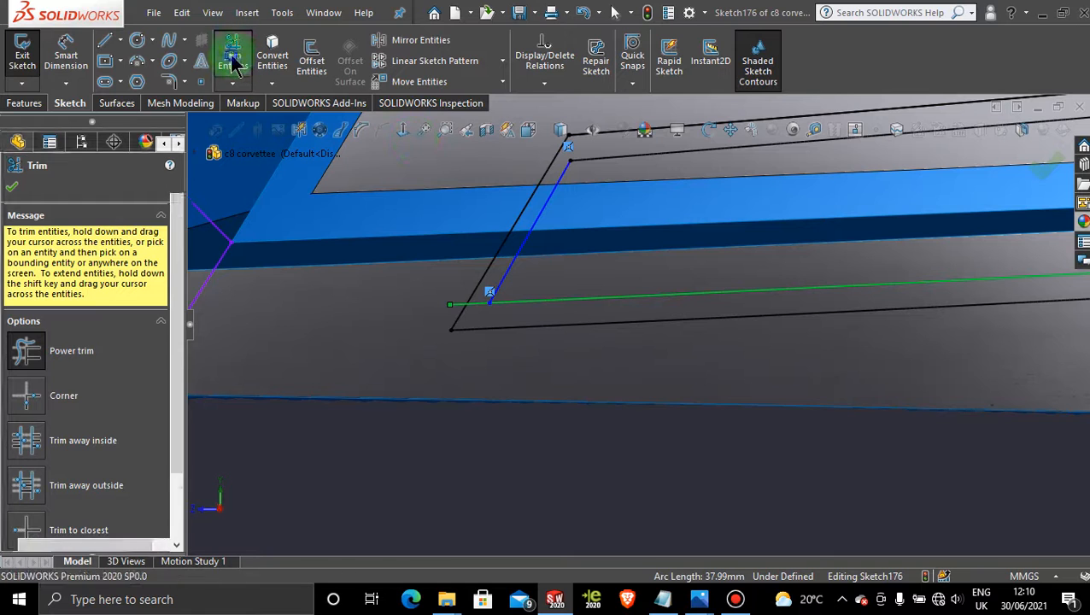
key(l)
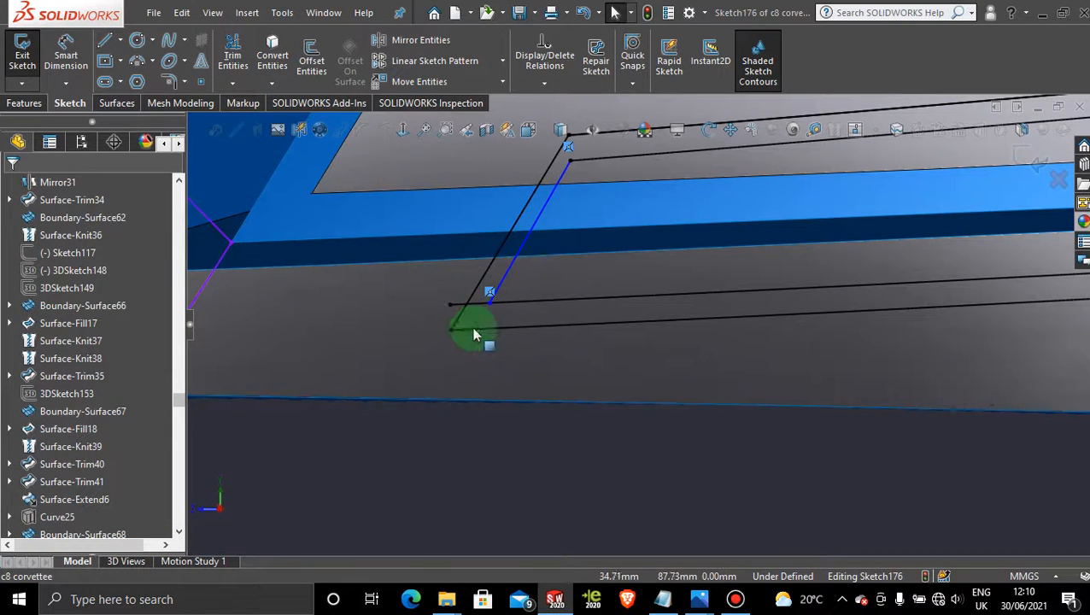
- Power-trim the lower offset curve's short overhang beyond the slanted end line at the outline's inboard corner
scroll(476, 305, up, 1)
scroll(641, 370, up, 3)
key(space)
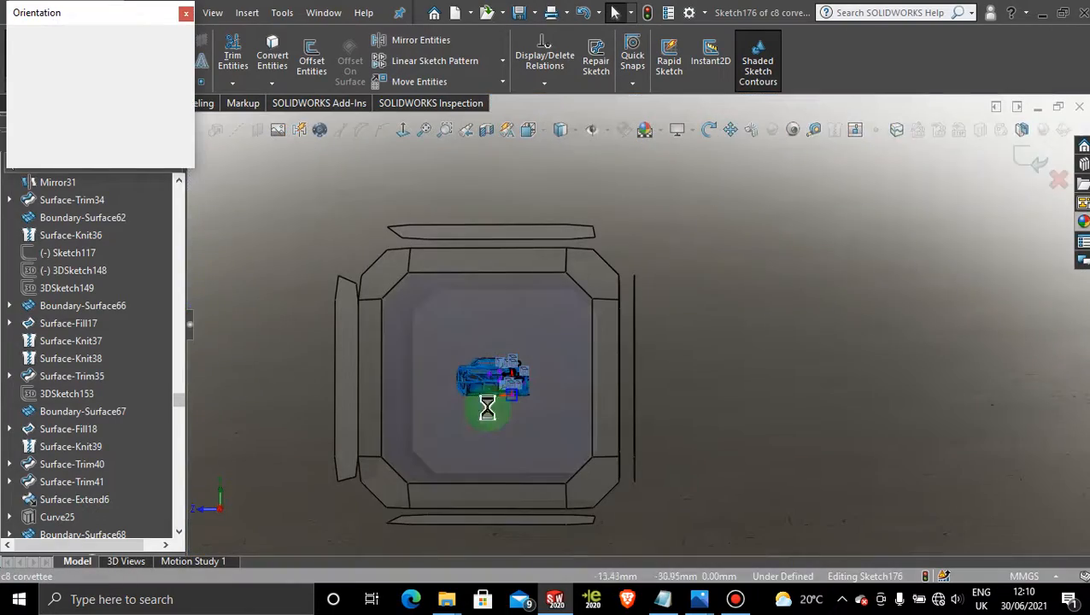
click(486, 407)
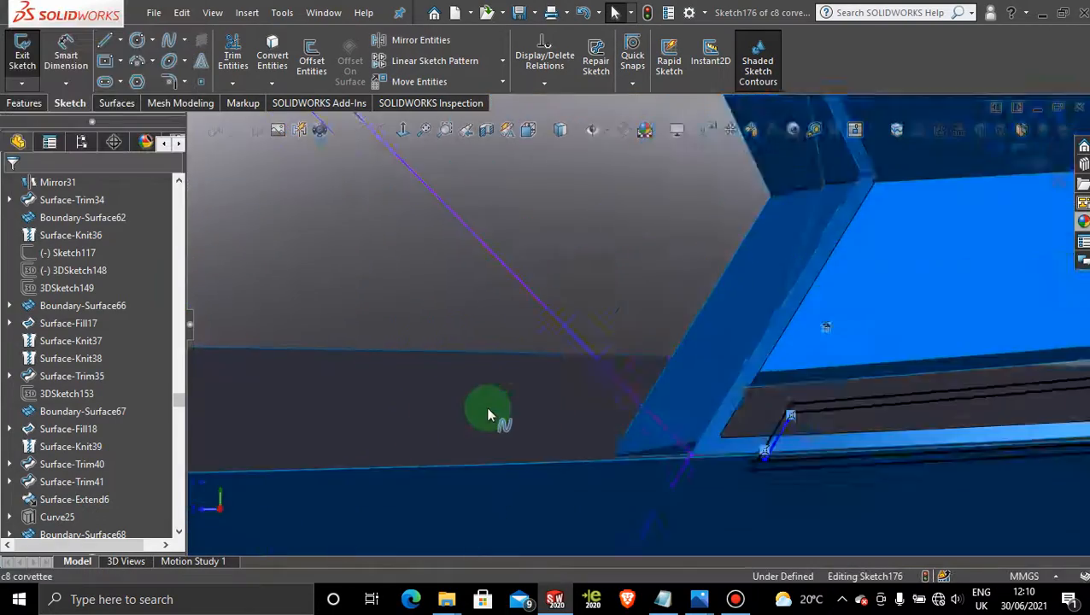
scroll(713, 284, down, 6)
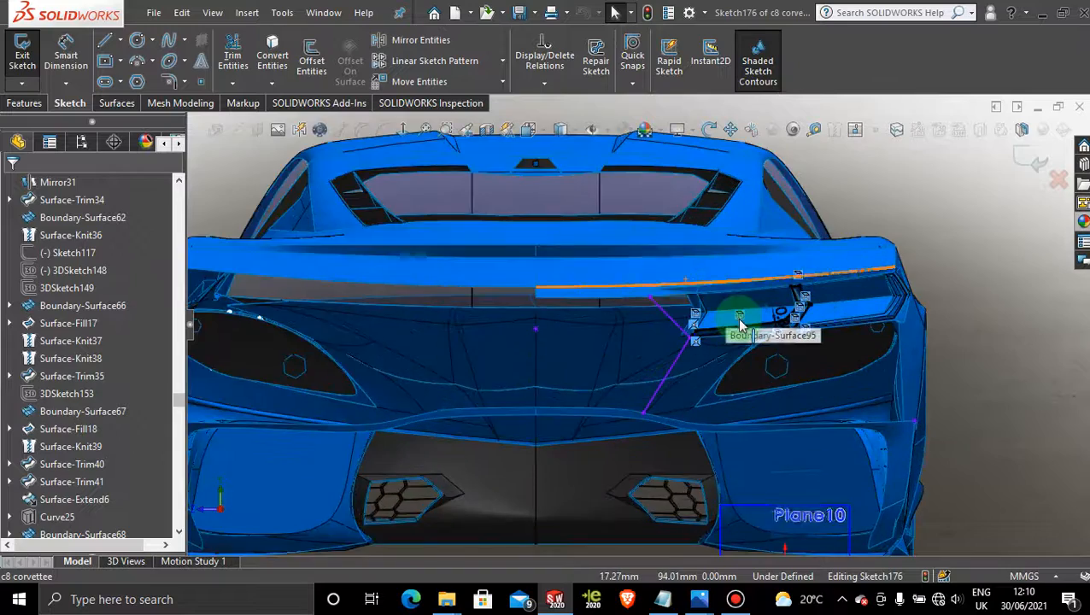
scroll(576, 376, down, 6)
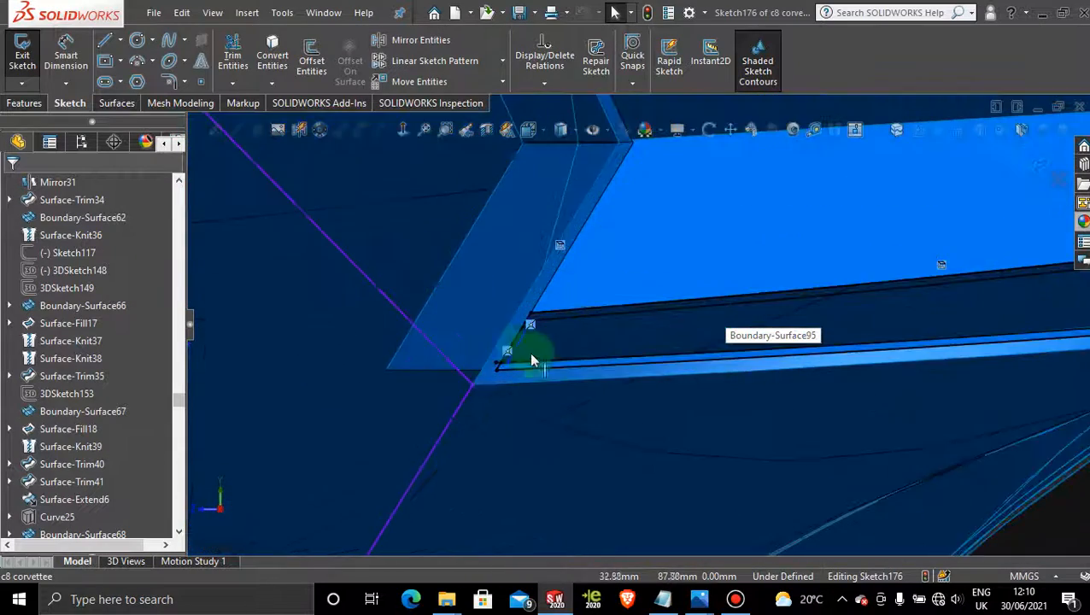
scroll(548, 370, down, 2)
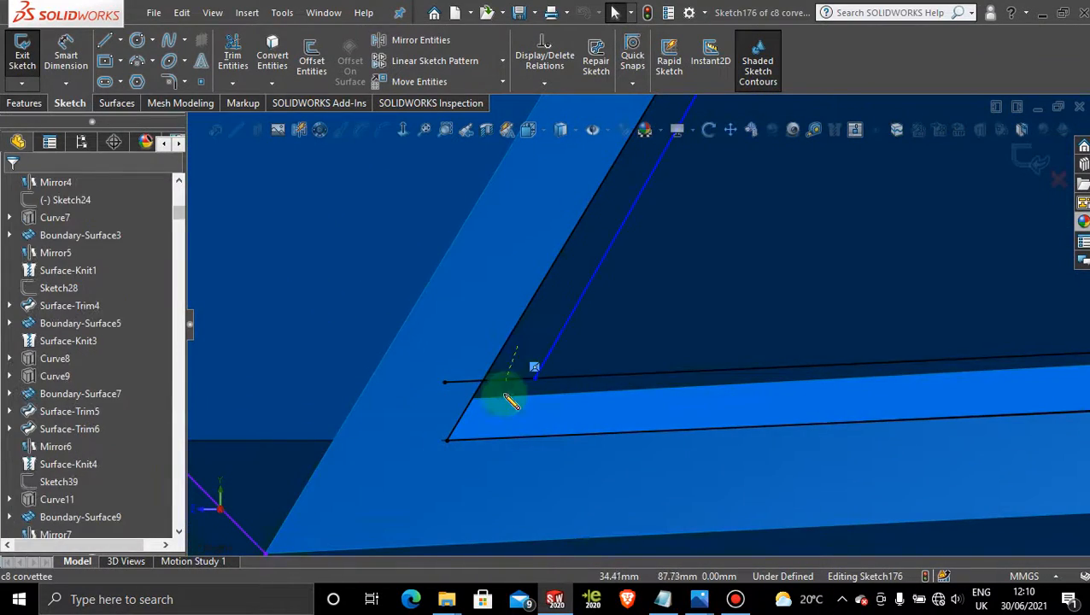
click(503, 379)
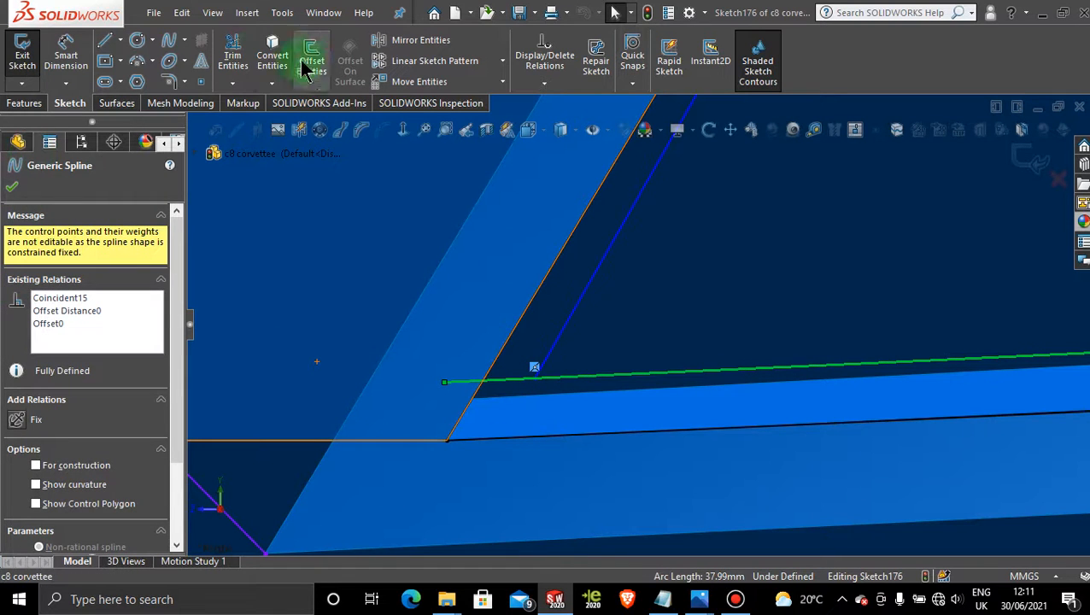
click(242, 53)
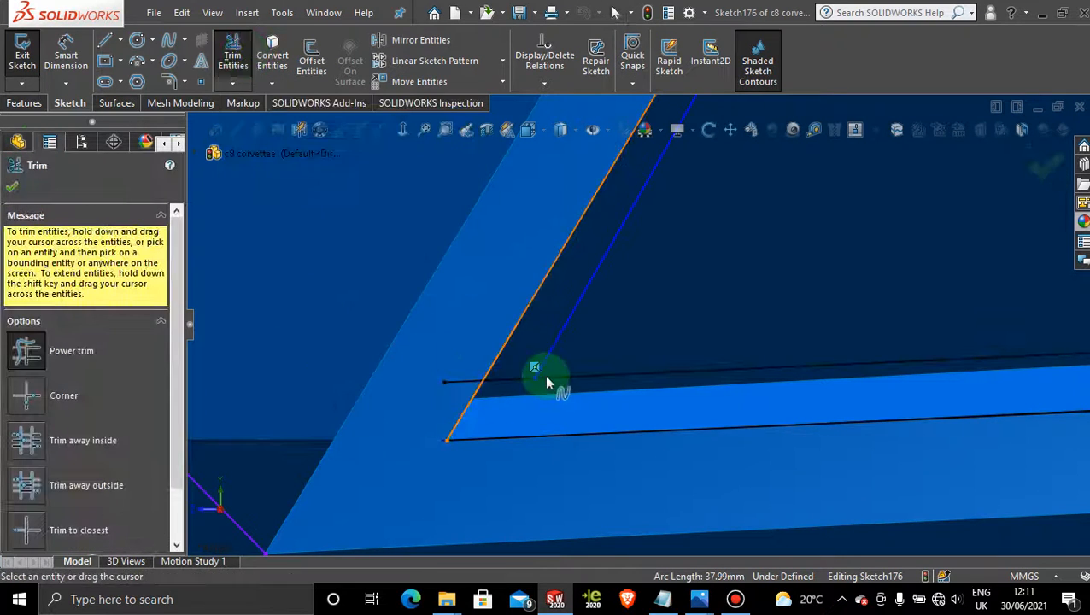
mouse_move(515, 351)
mouse_down()
mouse_move(496, 395)
mouse_move(453, 369)
mouse_move(503, 408)
mouse_up()
scroll(504, 408, up, 5)
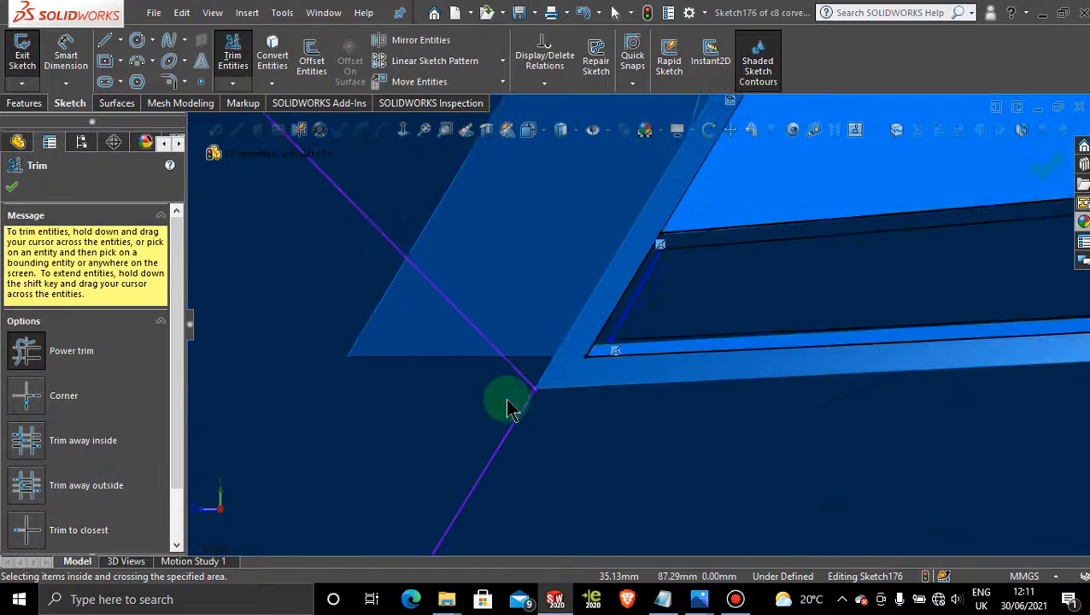
- Examine the offset outline's corners along the lower frame and up the divider to its upper end, and finish trimming
scroll(515, 400, up, 3)
scroll(769, 322, down, 4)
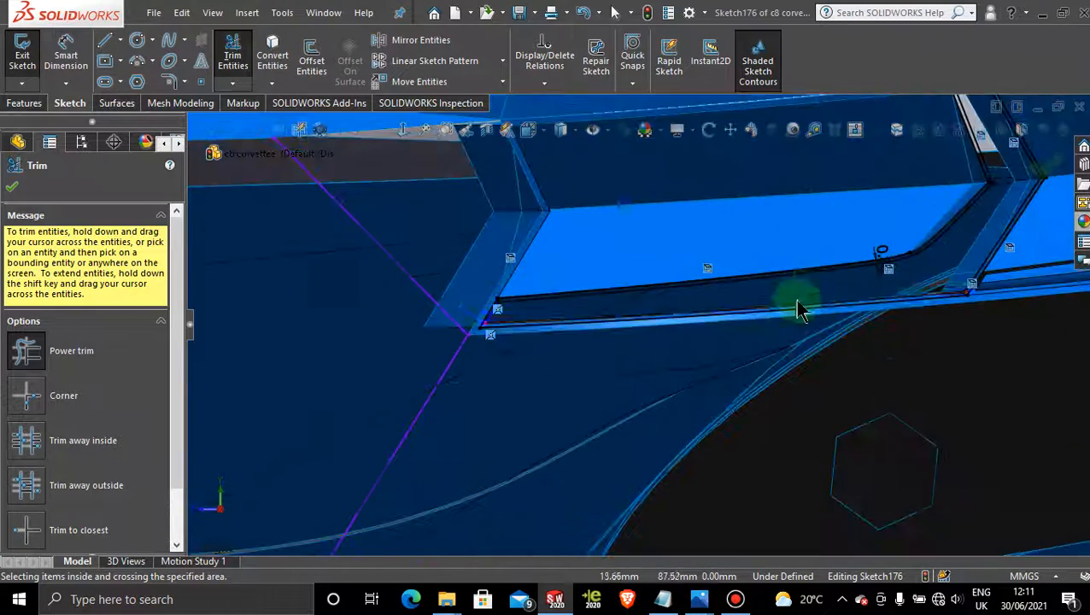
scroll(927, 252, down, 3)
scroll(905, 317, down, 1)
scroll(905, 316, up, 3)
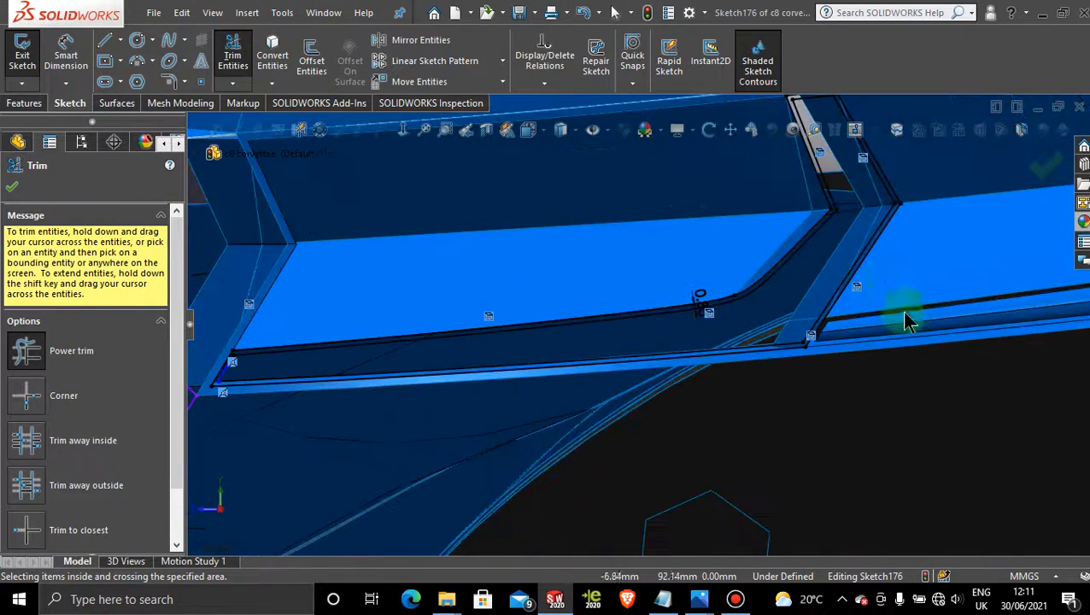
scroll(846, 180, down, 2)
scroll(827, 250, down, 3)
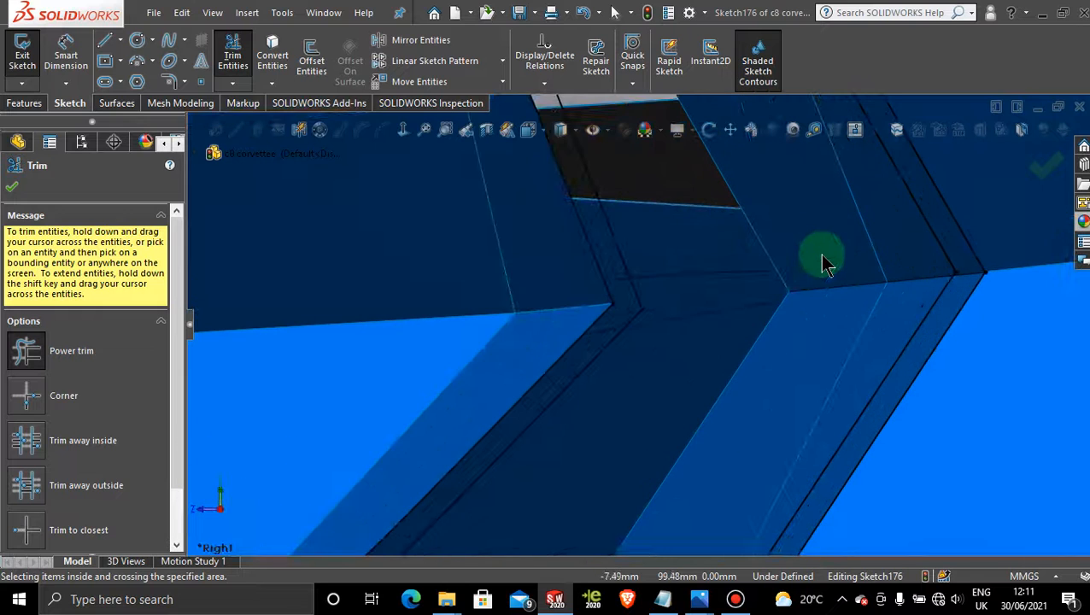
scroll(897, 273, down, 3)
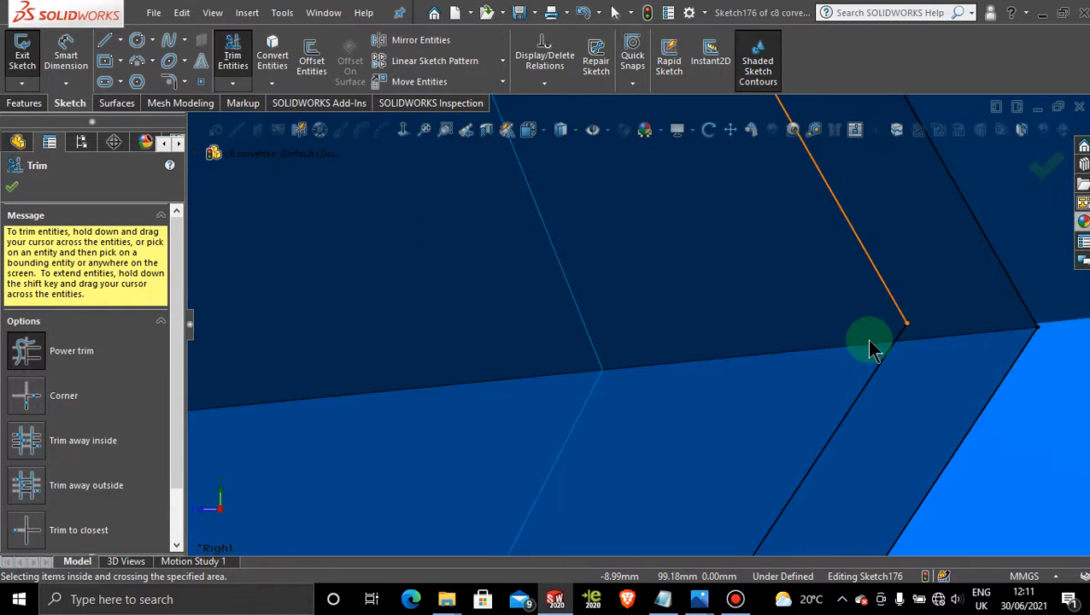
scroll(867, 345, down, 1)
scroll(710, 316, up, 3)
scroll(552, 190, up, 2)
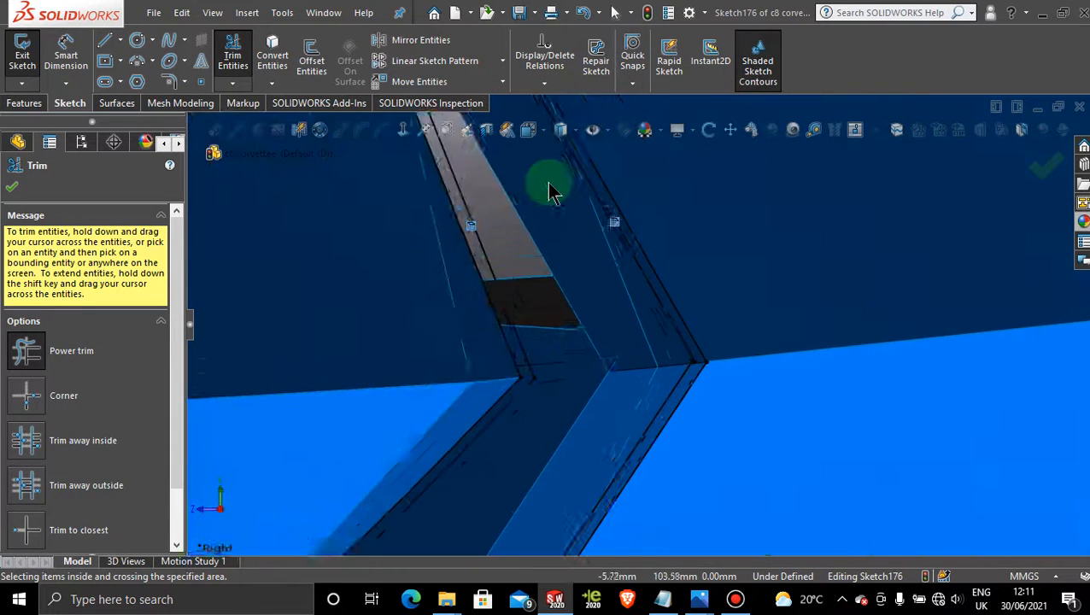
scroll(547, 203, down, 2)
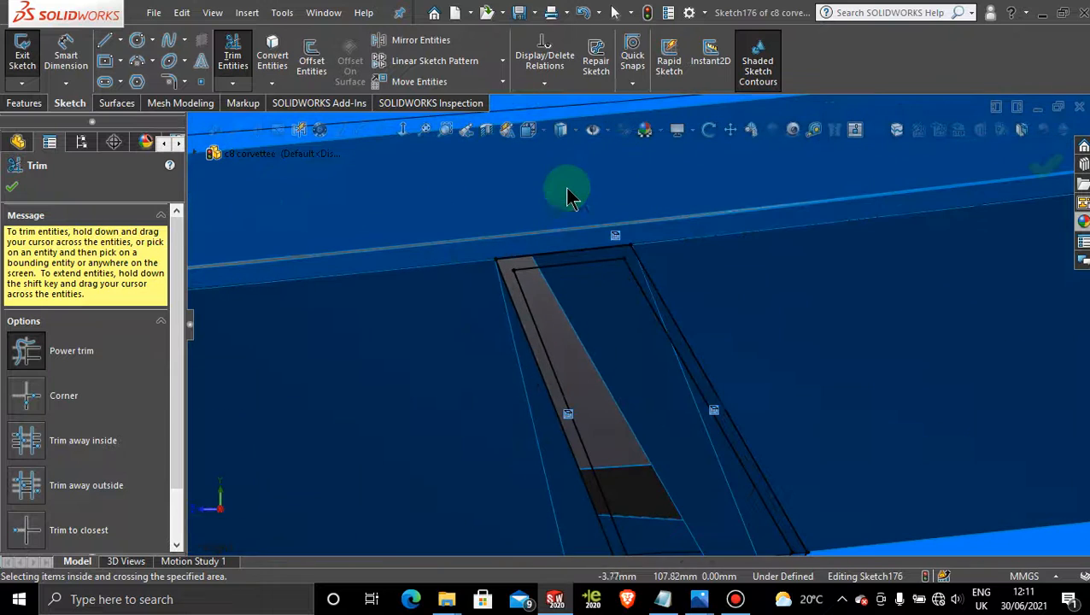
click(12, 185)
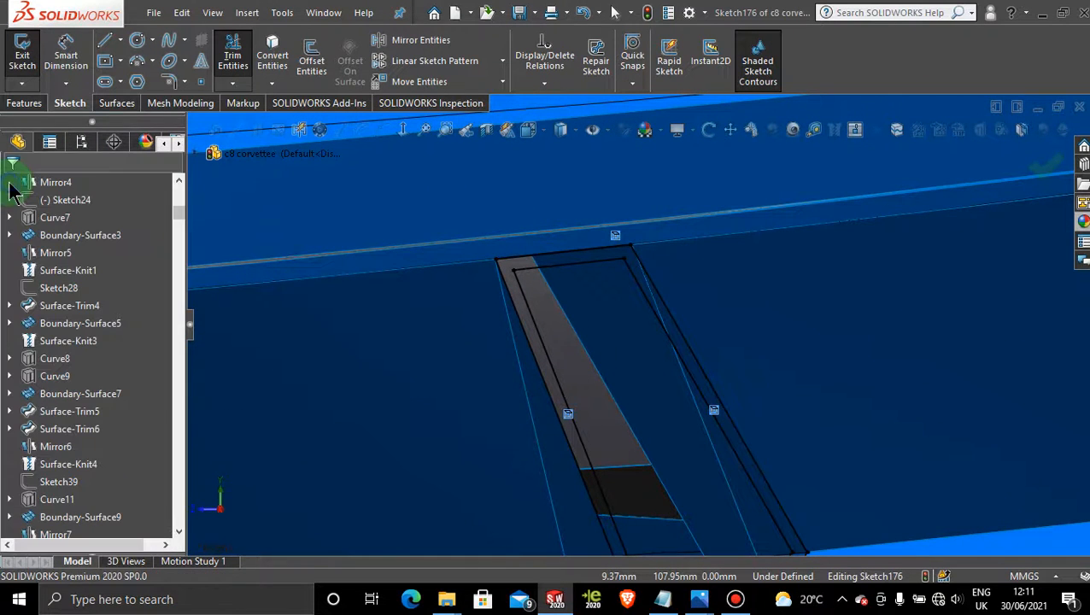
- Start a surface extrusion of the trimmed sketch with the closed region inside the offset outline as its contour
click(100, 104)
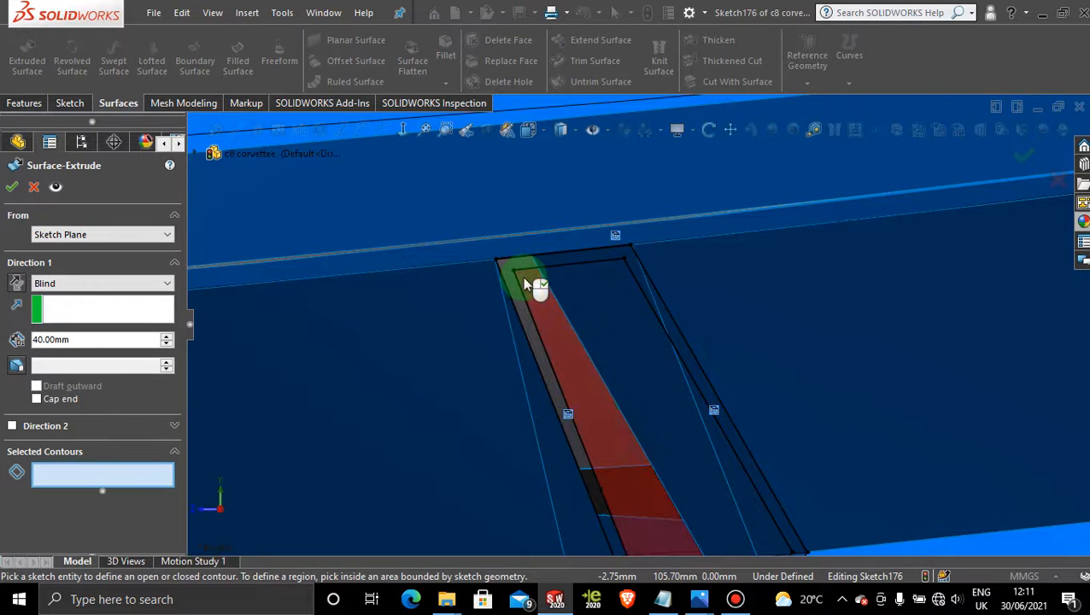
click(543, 290)
scroll(582, 363, up, 5)
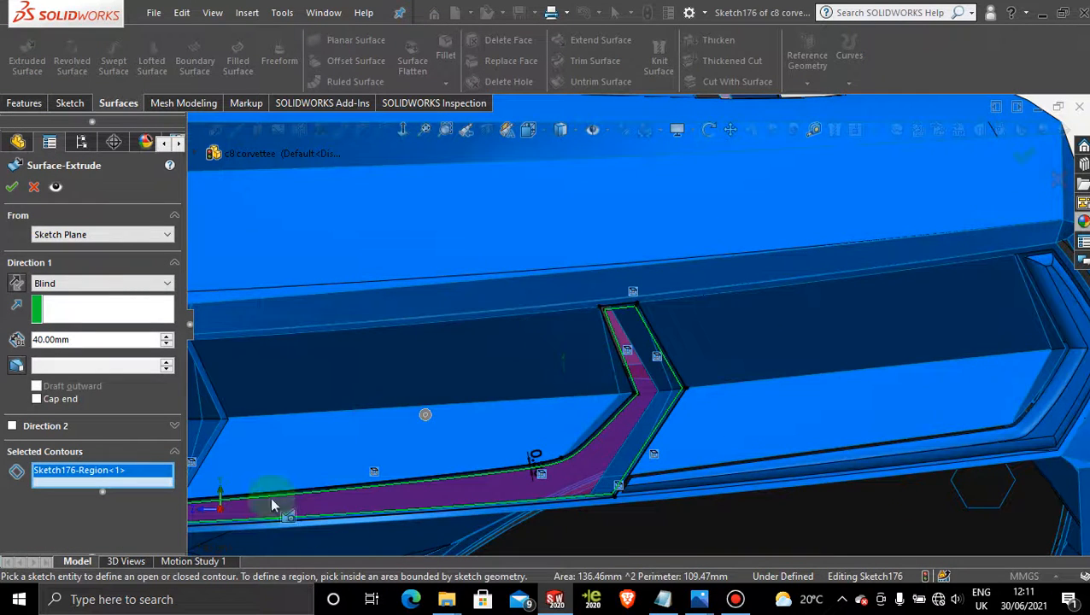
scroll(520, 390, up, 4)
middle_drag(524, 359, 560, 395)
scroll(1000, 456, up, 4)
middle_drag(809, 377, 840, 565)
scroll(773, 504, down, 6)
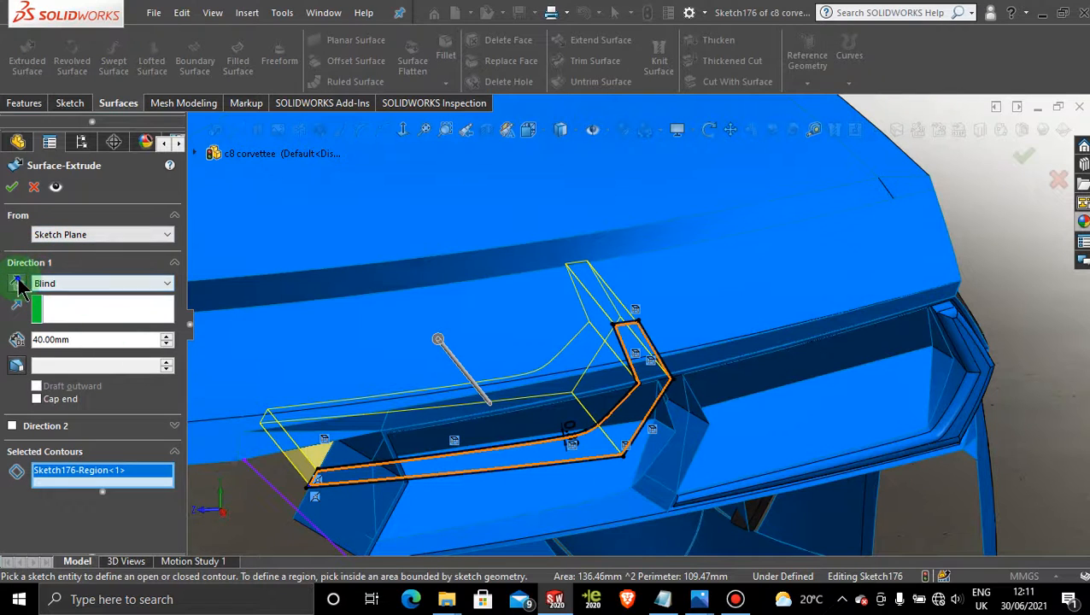
- Reverse the blind surface extrusion towards the car's rear and set its depth to 56 mm
middle_drag(341, 317, 487, 377)
key(space)
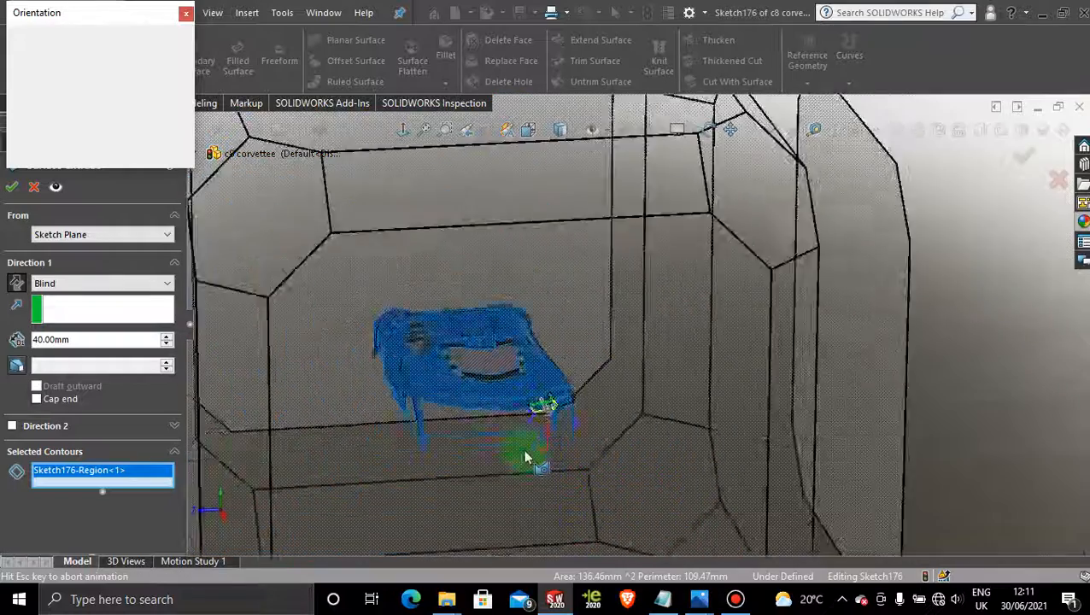
click(502, 277)
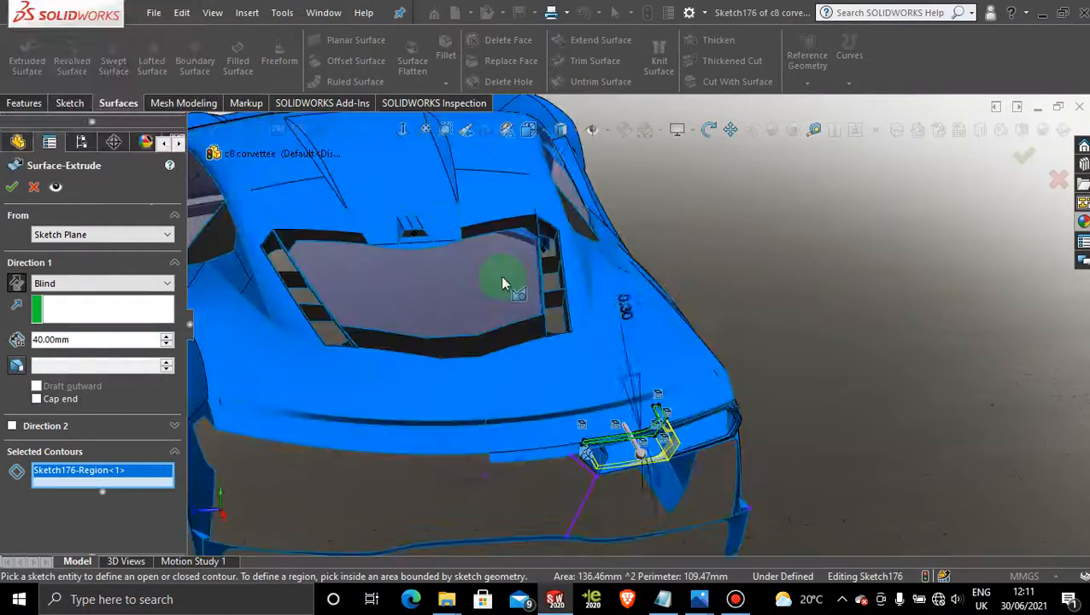
scroll(692, 491, down, 8)
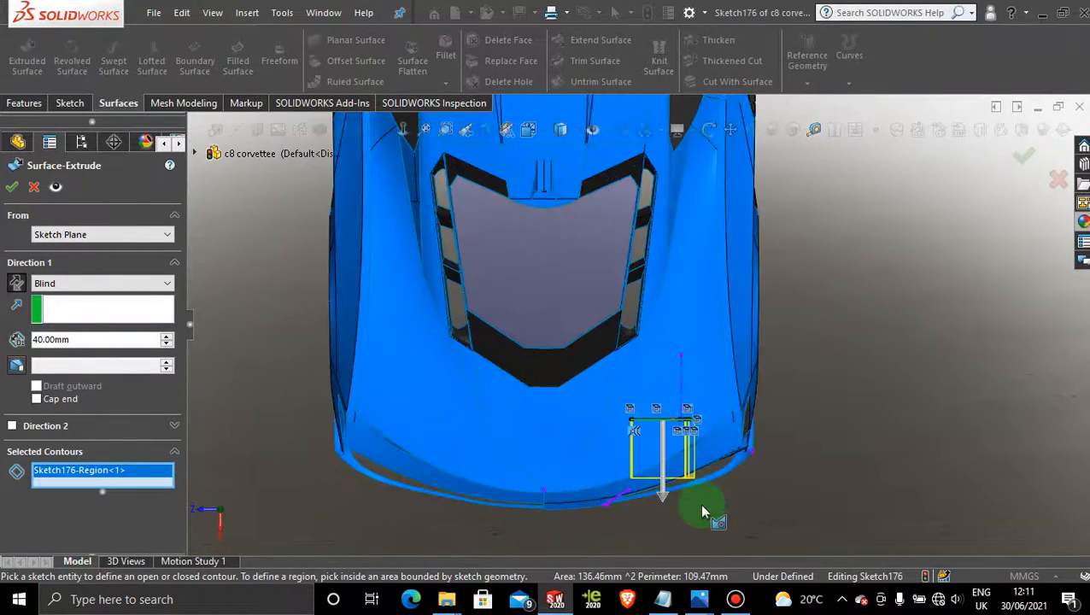
drag(638, 462, 642, 485)
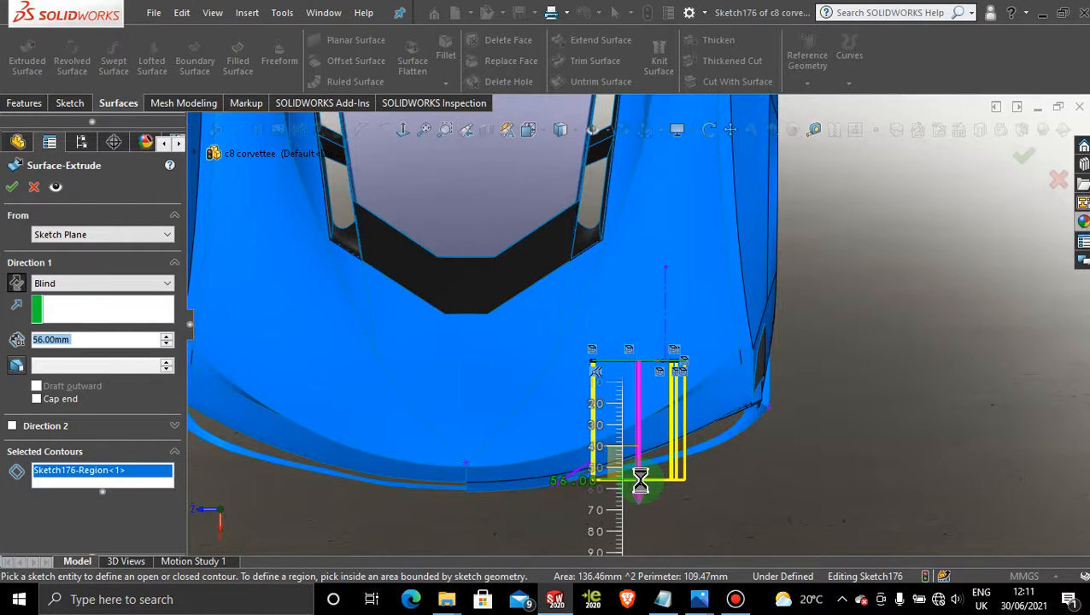
click(16, 189)
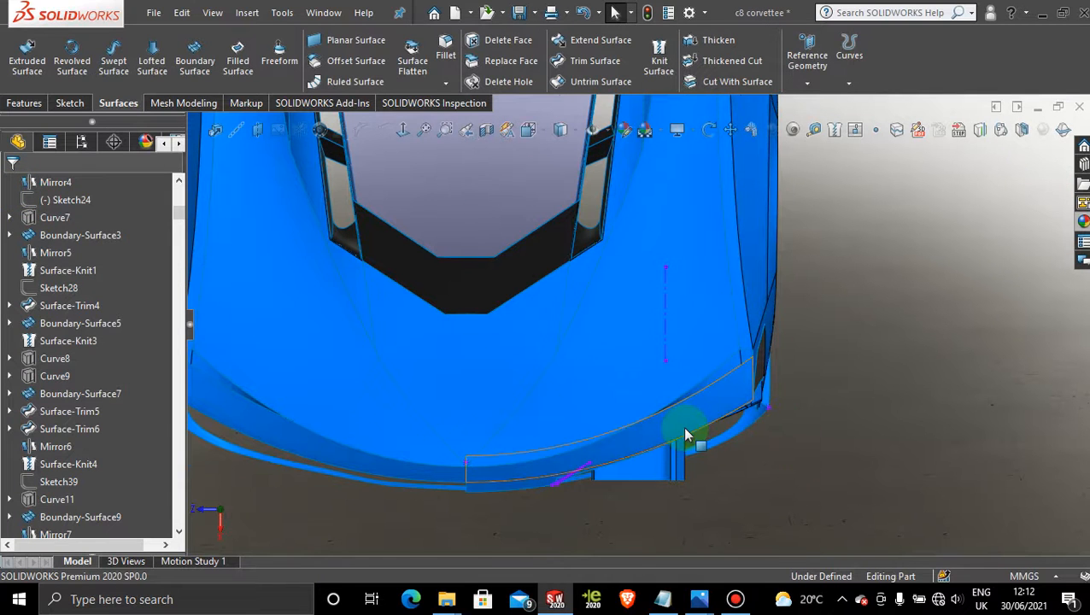
- Start a new sketch on the Top Plane
scroll(686, 433, down, 5)
scroll(630, 450, up, 2)
middle_drag(601, 436, 496, 236)
scroll(700, 461, down, 3)
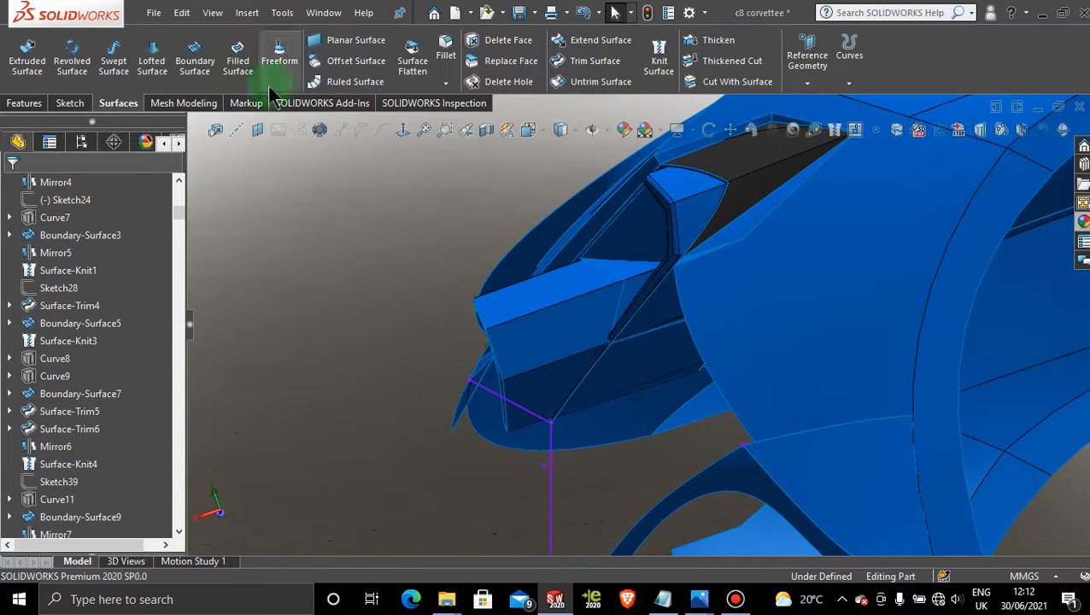
click(175, 216)
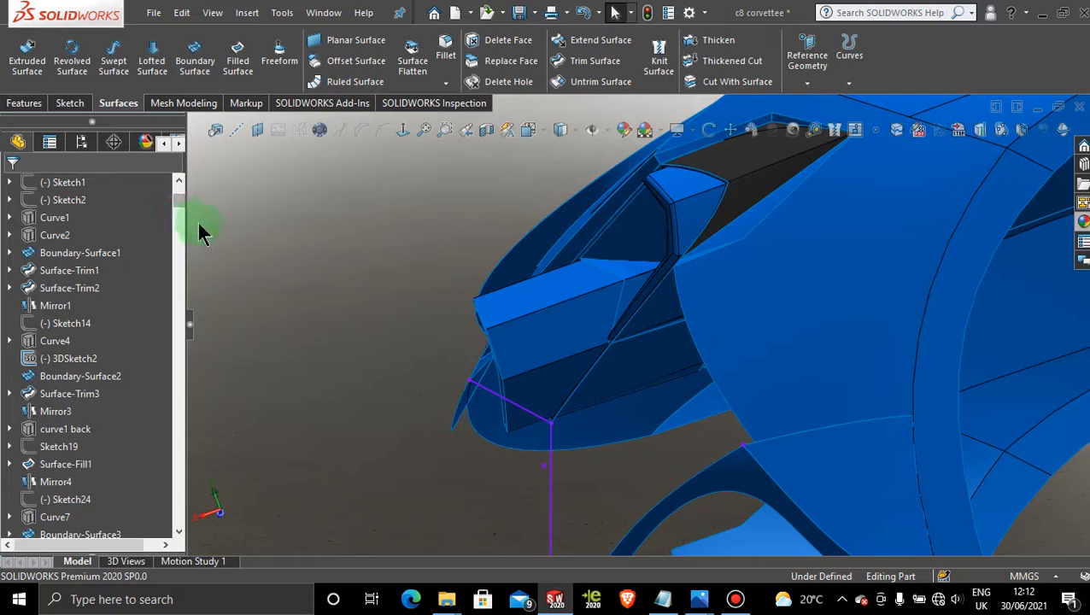
drag(184, 205, 182, 171)
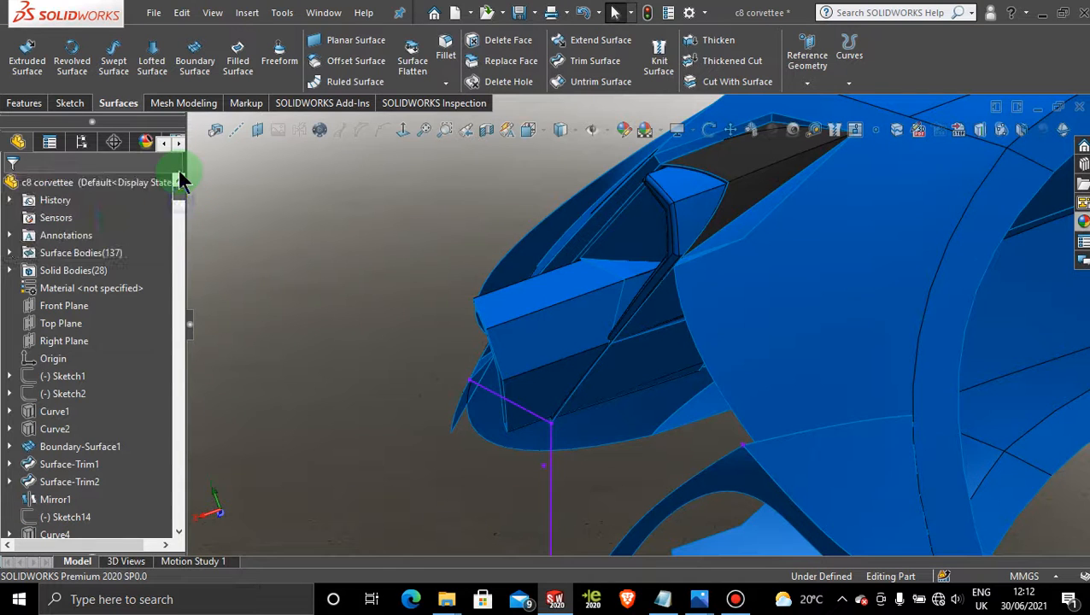
click(74, 328)
click(88, 306)
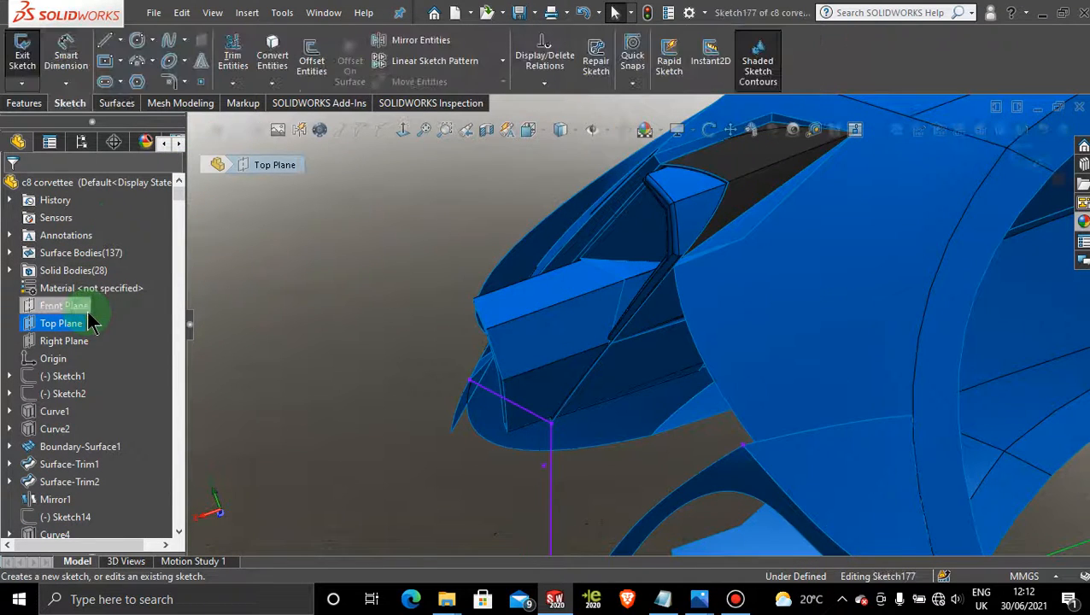
- Convert the long lower outer edge of the taillight frame into a curve in the Top Plane sketch
click(272, 47)
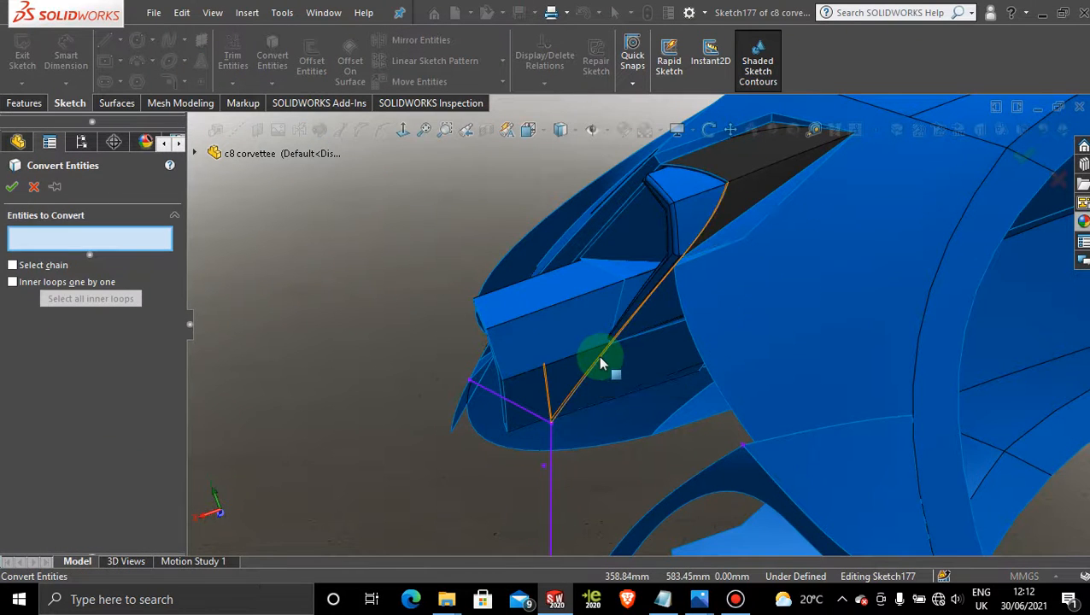
click(560, 417)
click(10, 187)
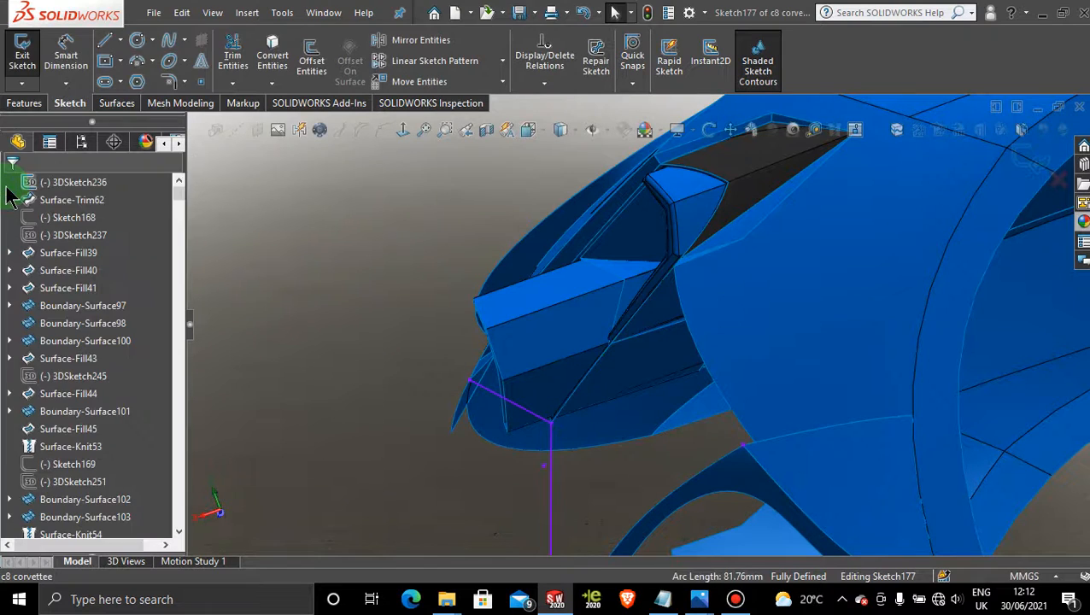
middle_drag(595, 314, 727, 465)
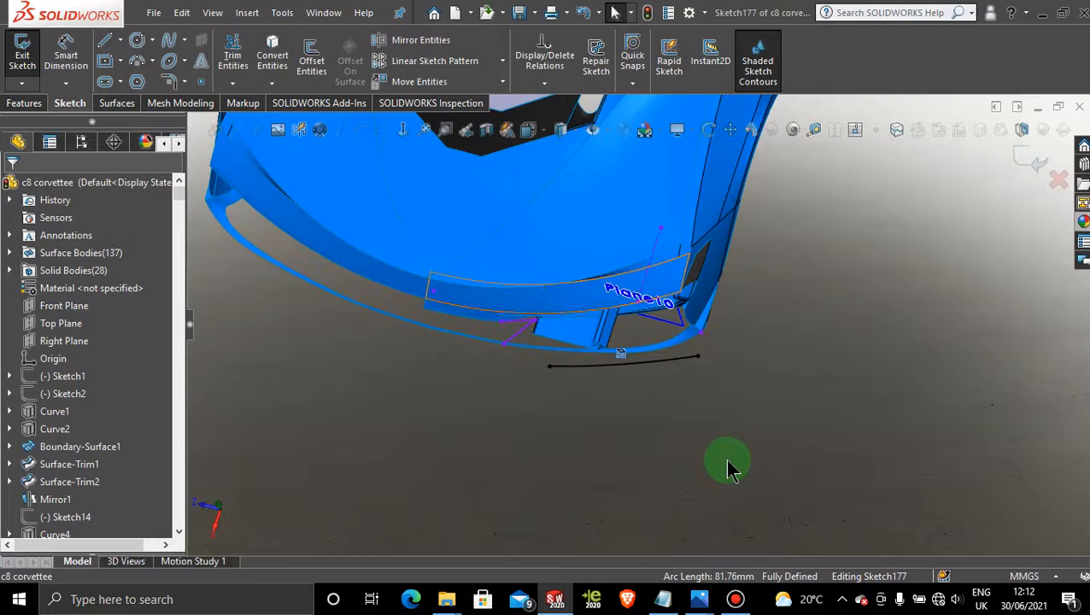
- Draw a two-point spline about 52 mm long just outside the converted curve, starting beside its inner end and running past the divider
key(space)
click(559, 326)
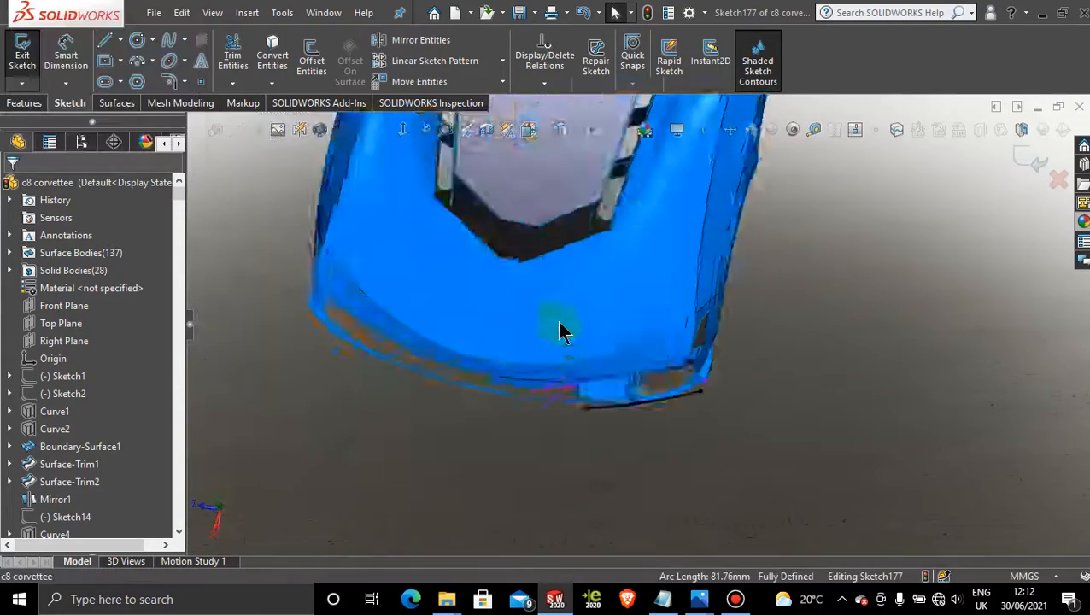
scroll(688, 518, down, 6)
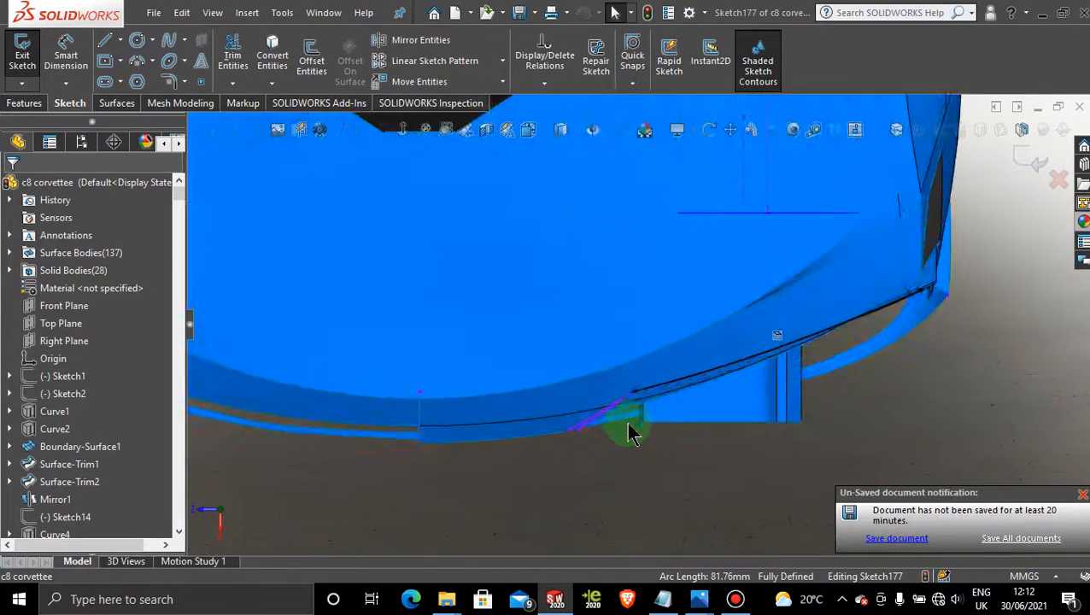
middle_drag(629, 433, 645, 422)
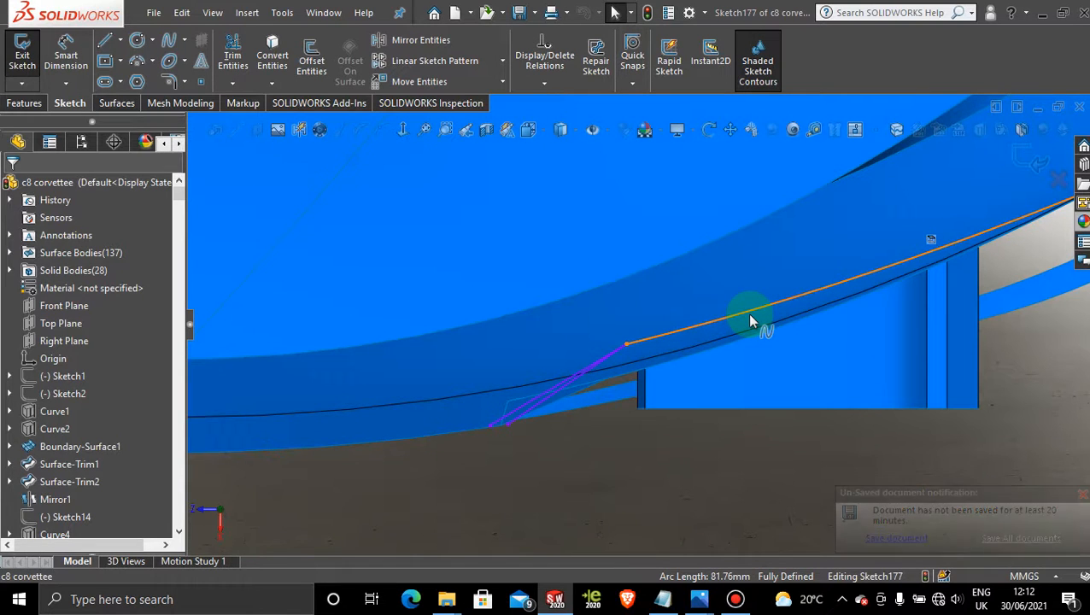
click(168, 40)
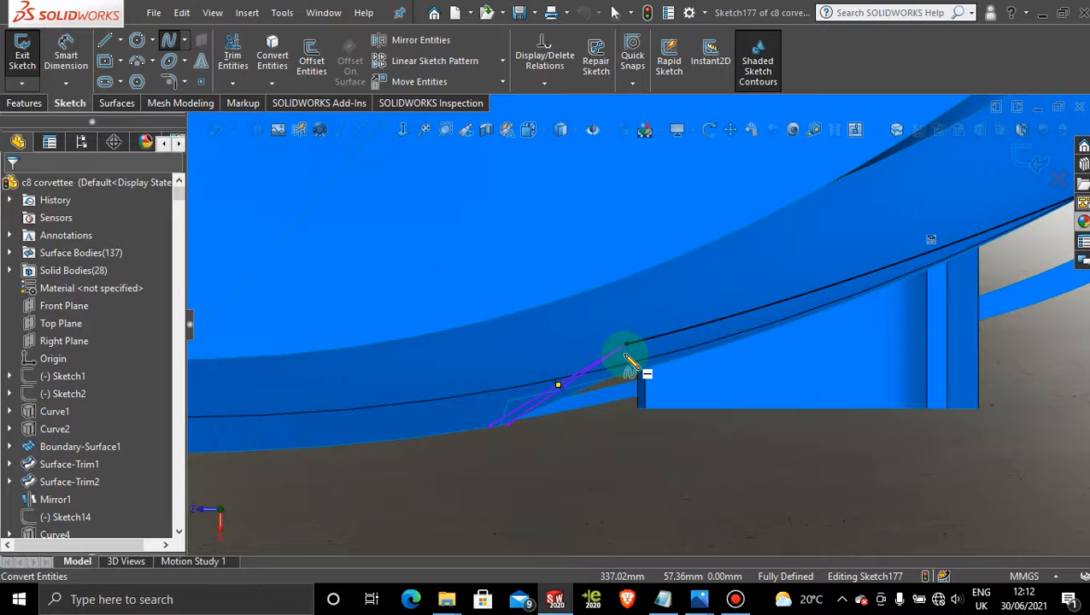
click(626, 346)
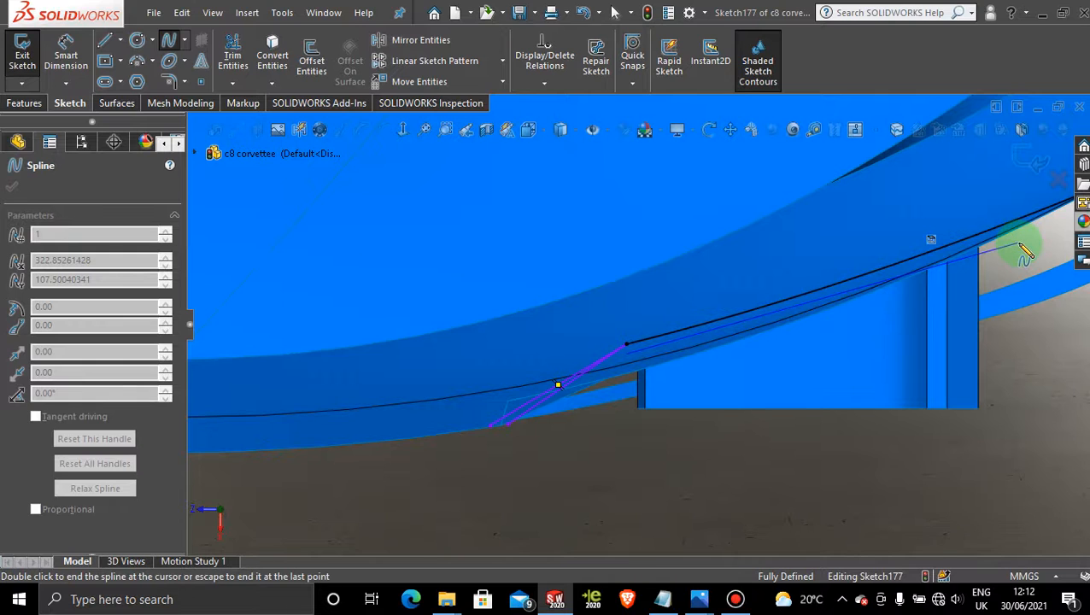
double_click(1019, 244)
click(936, 266)
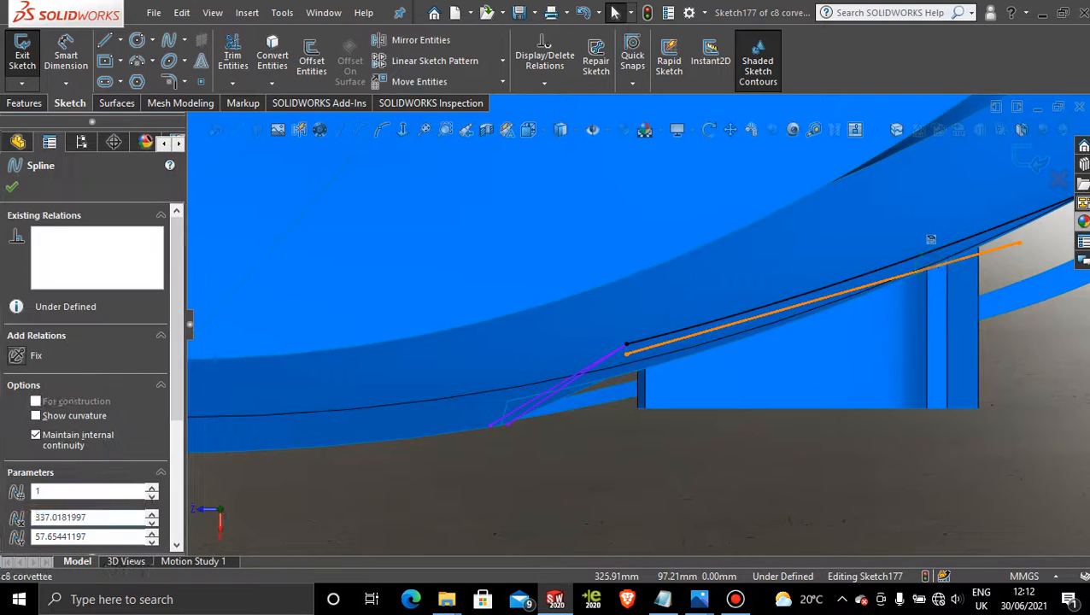
- Bend the spline with its outer end's tangent handle so it follows the curvature of the taillight frame edge
click(858, 290)
drag(860, 301, 859, 299)
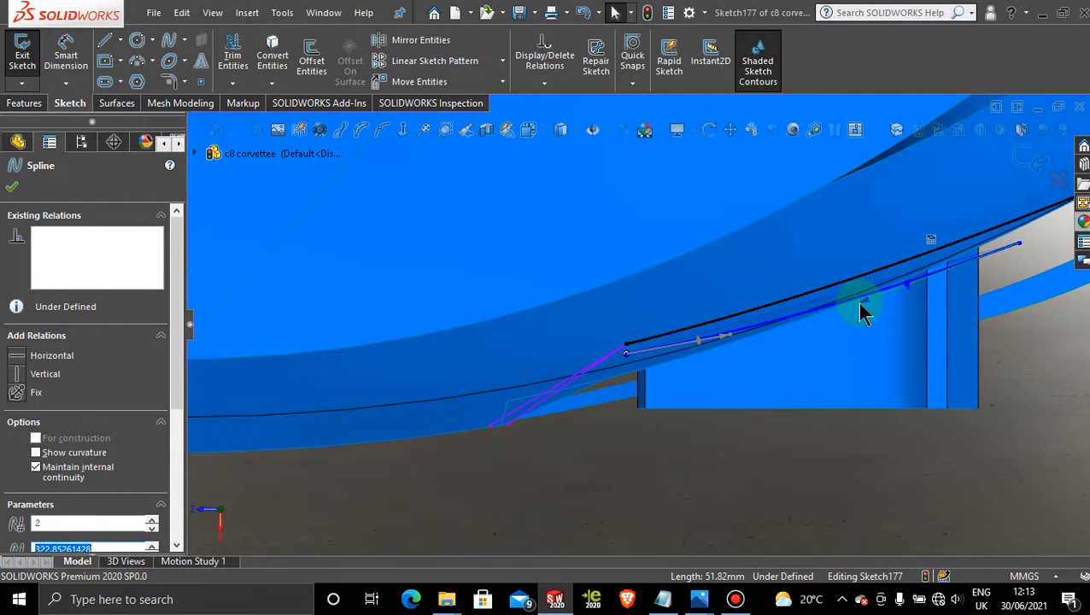
drag(860, 304, 860, 302)
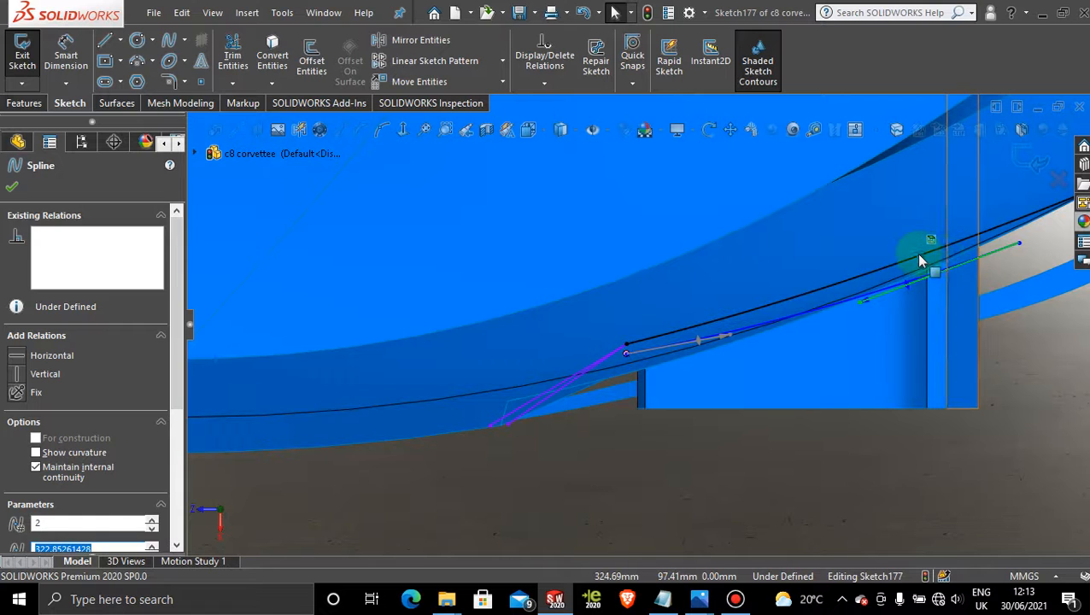
click(12, 187)
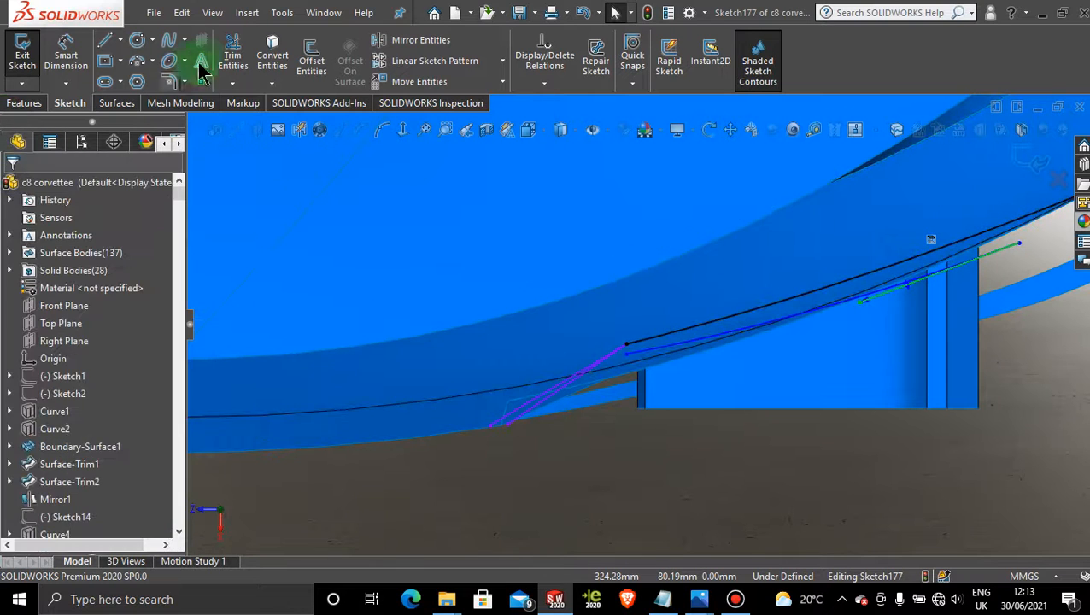
- Remove the converted frame-edge curve from the sketch with Power trim
click(234, 56)
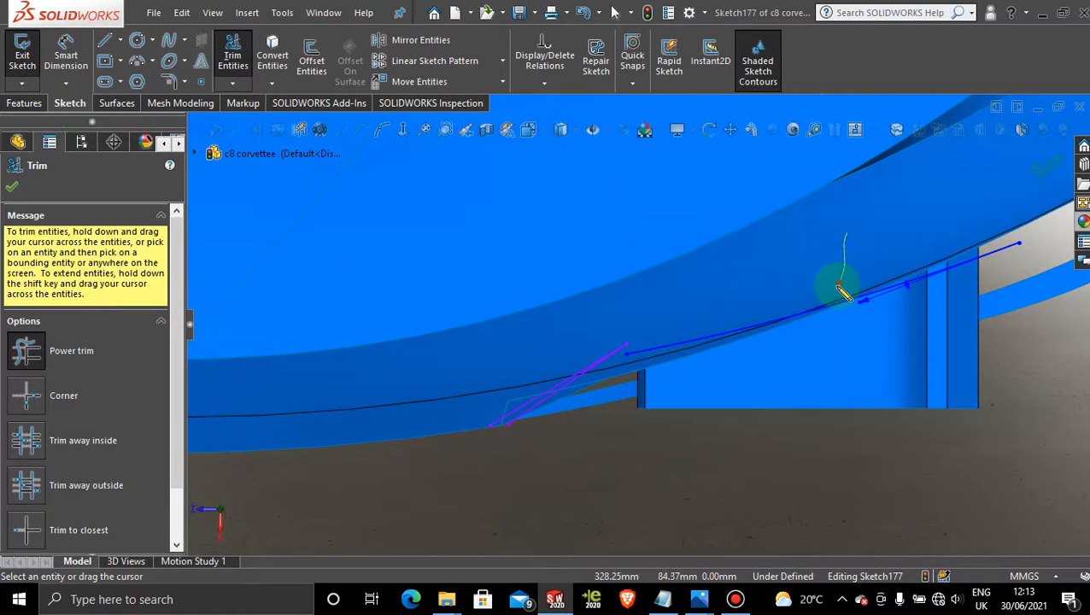
drag(838, 284, 838, 286)
click(12, 188)
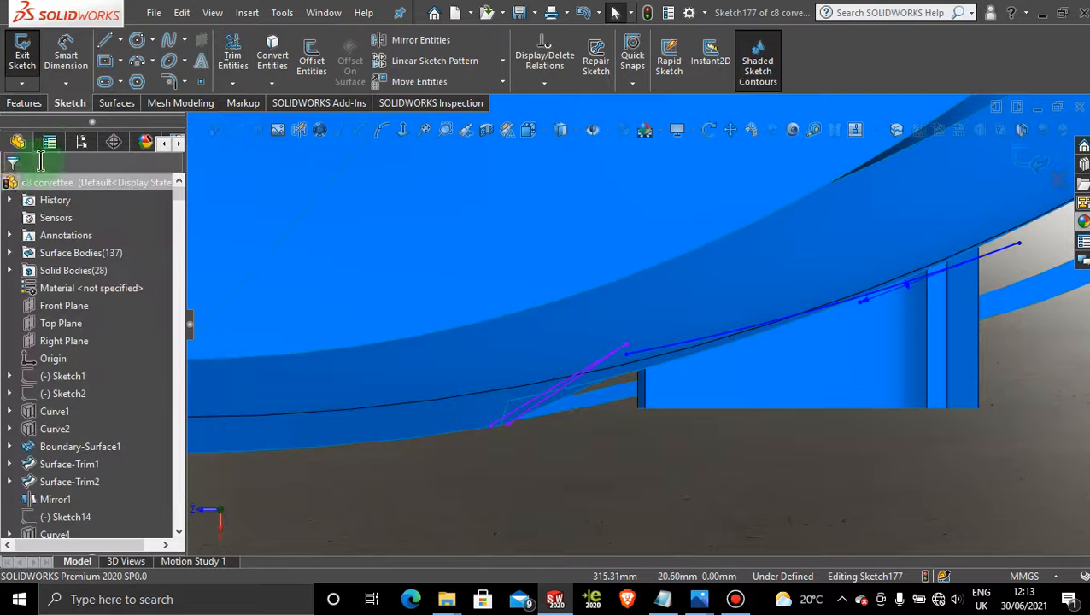
- Trim the extruded divider surface with the spline sketch, removing the portion that sticks out rearward of the spline
click(117, 103)
click(595, 68)
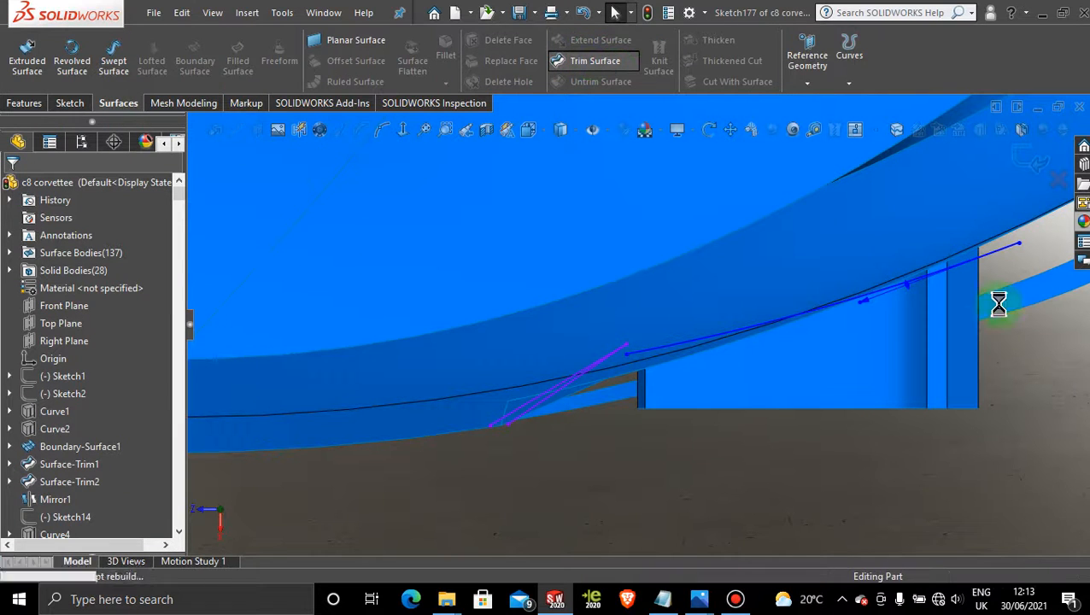
click(892, 348)
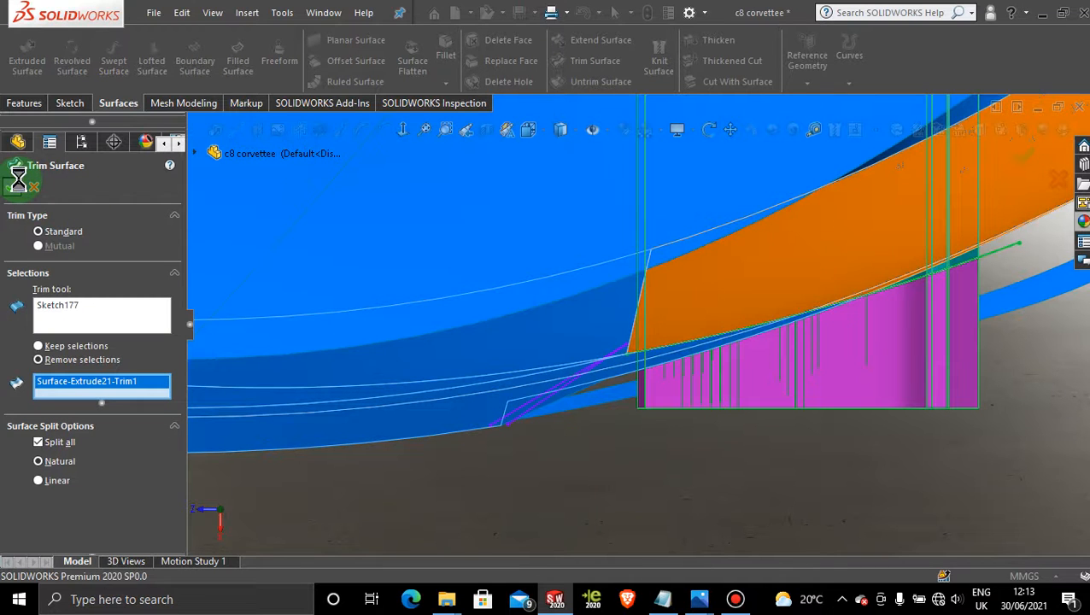
right_click(997, 424)
- Inspect the trimmed divider and reopen the surface trim's spline sketch for editing
middle_drag(992, 413, 795, 234)
scroll(760, 229, down, 5)
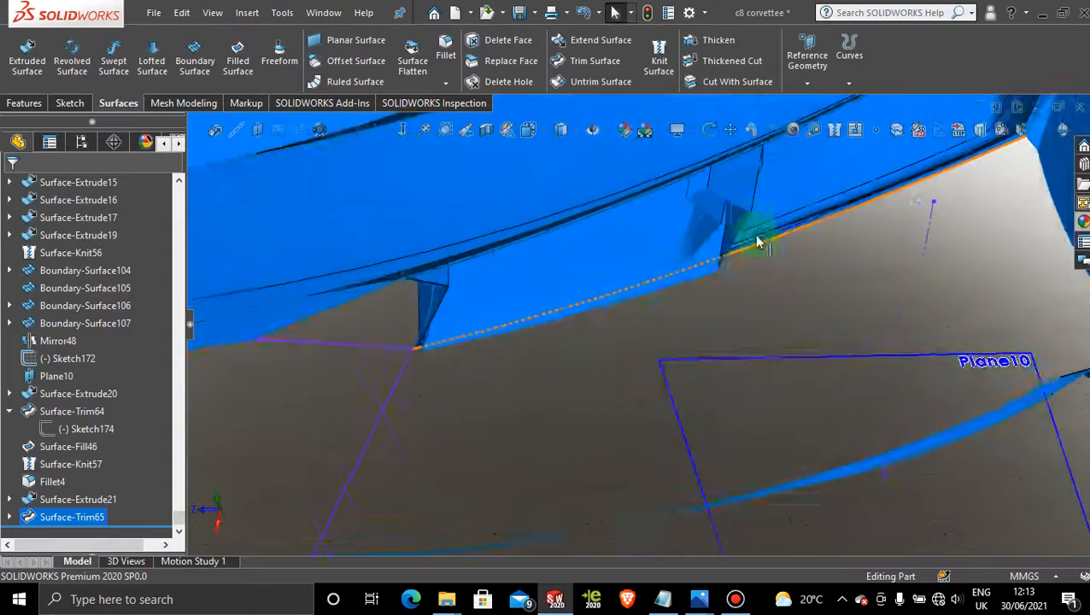
scroll(645, 350, up, 3)
middle_drag(644, 347, 636, 309)
scroll(636, 310, down, 5)
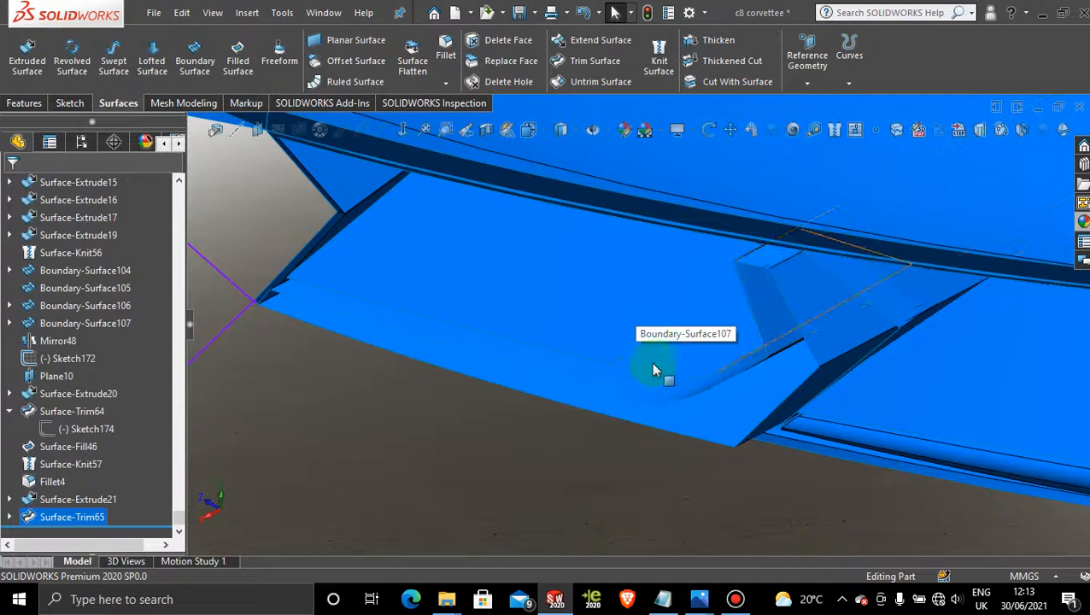
scroll(653, 370, up, 5)
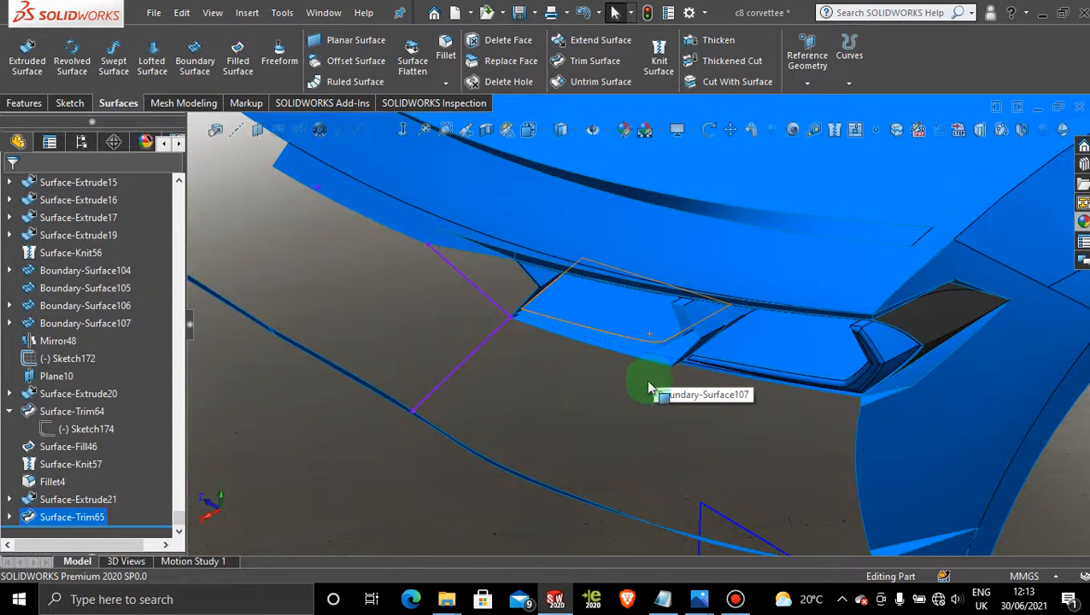
click(9, 517)
click(67, 519)
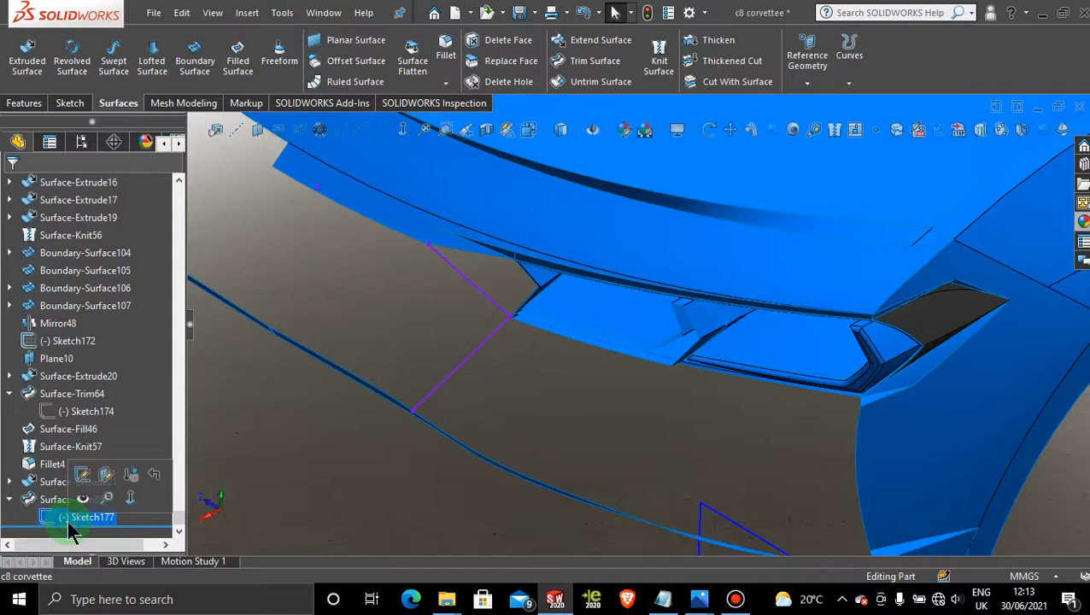
click(86, 479)
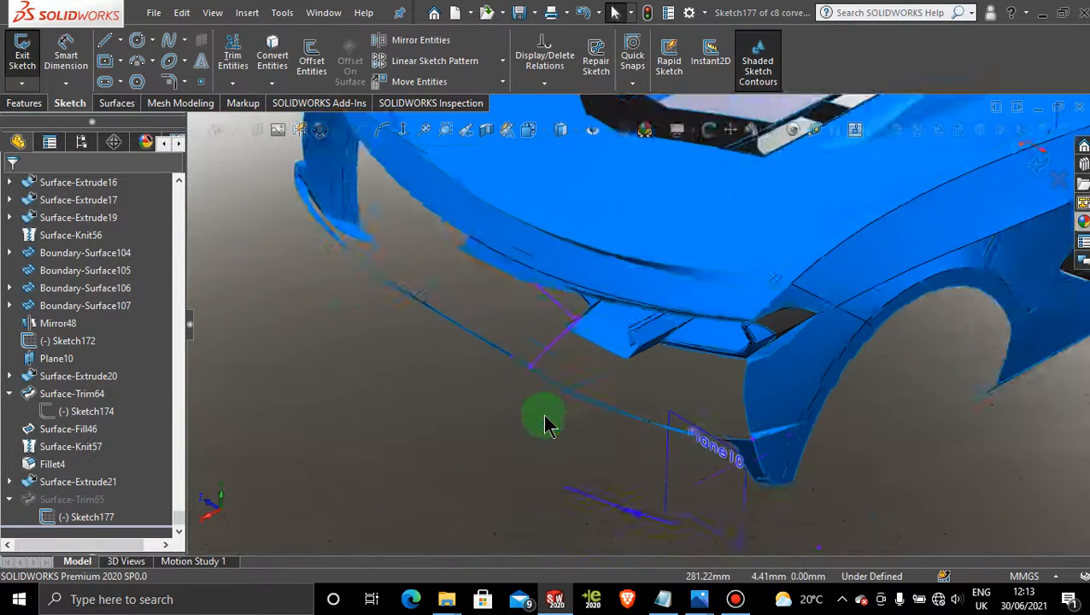
- Move the spline's outer end point closer to the body edge, refine its inner tangent handle, and exit the sketch
key(space)
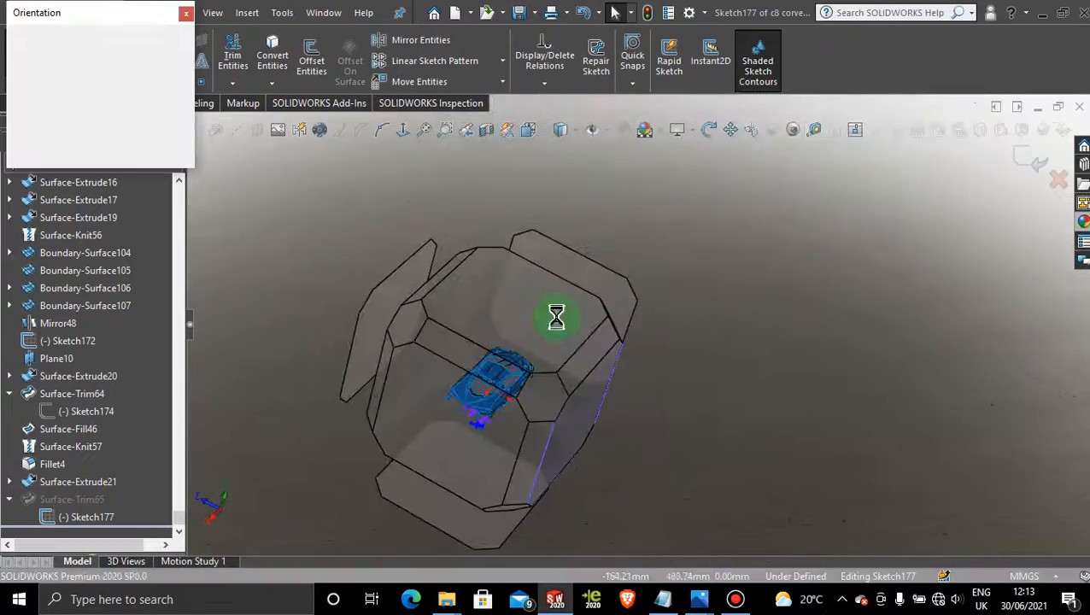
click(556, 317)
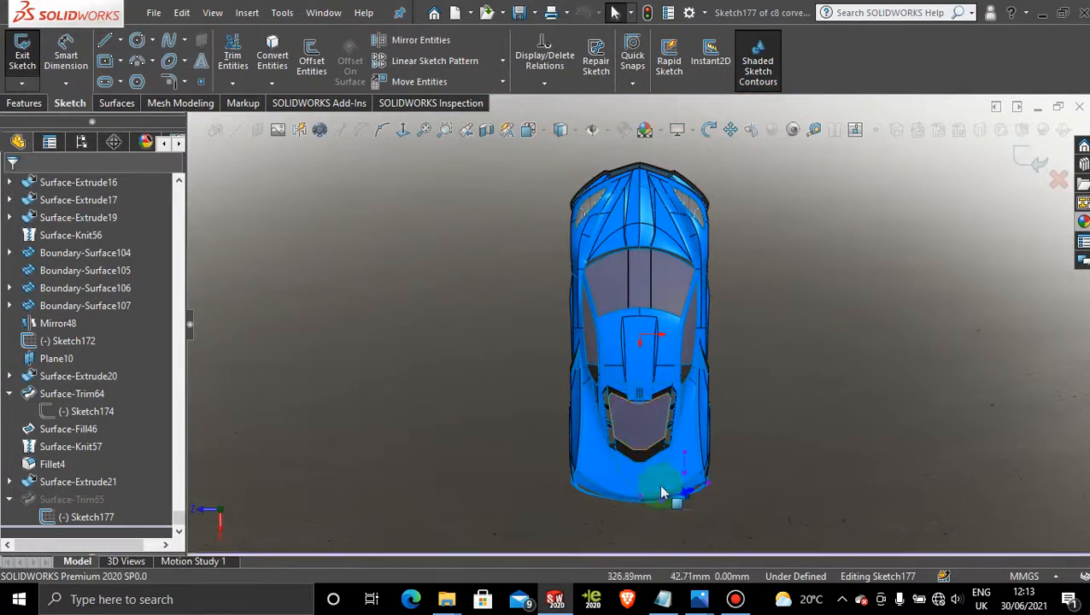
scroll(661, 493, down, 10)
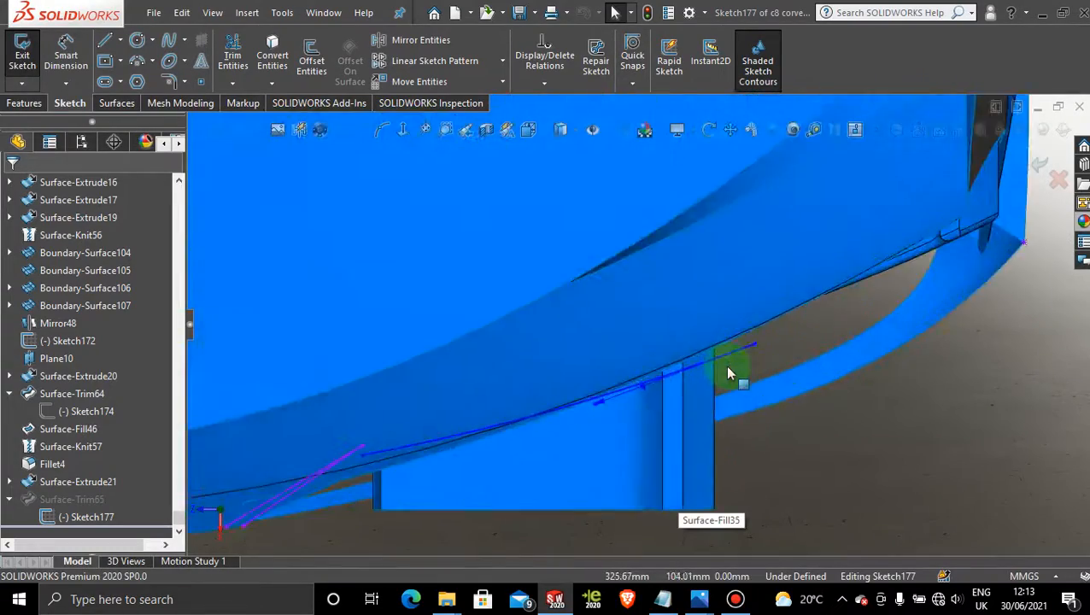
drag(754, 343, 750, 333)
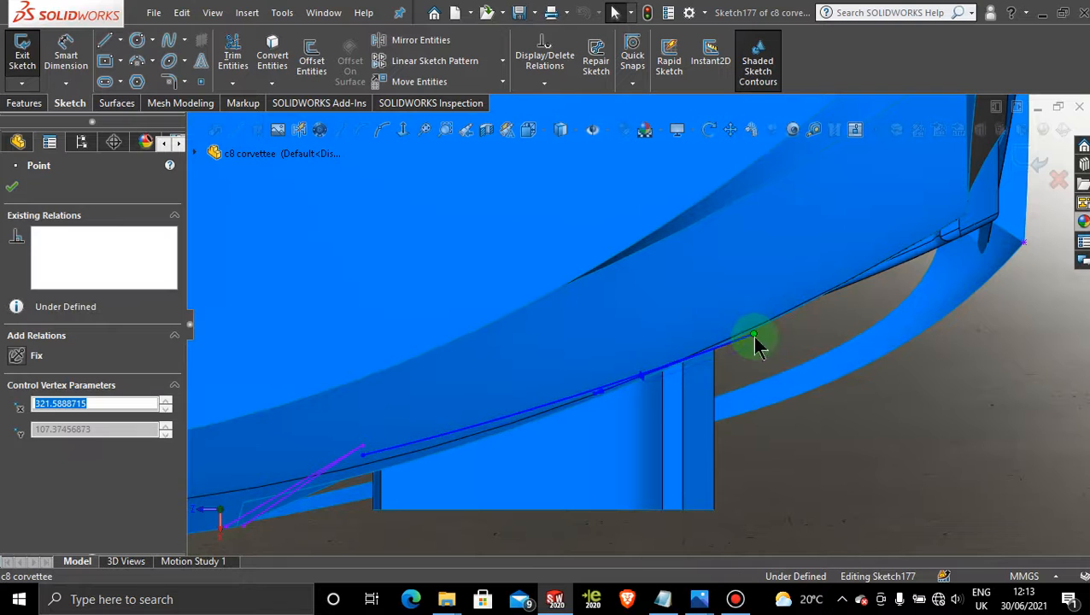
click(469, 432)
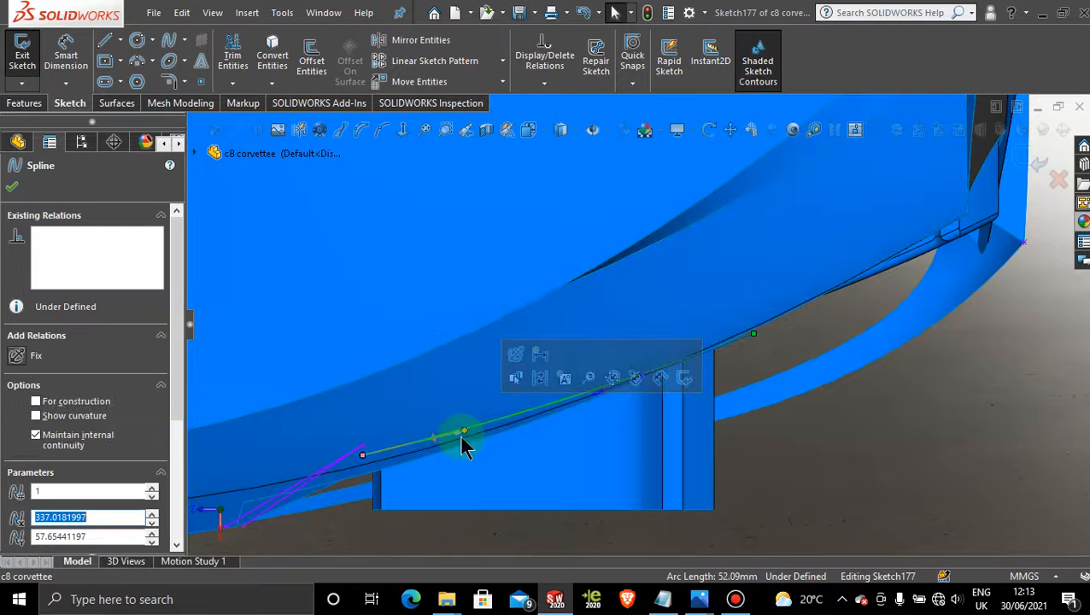
click(464, 433)
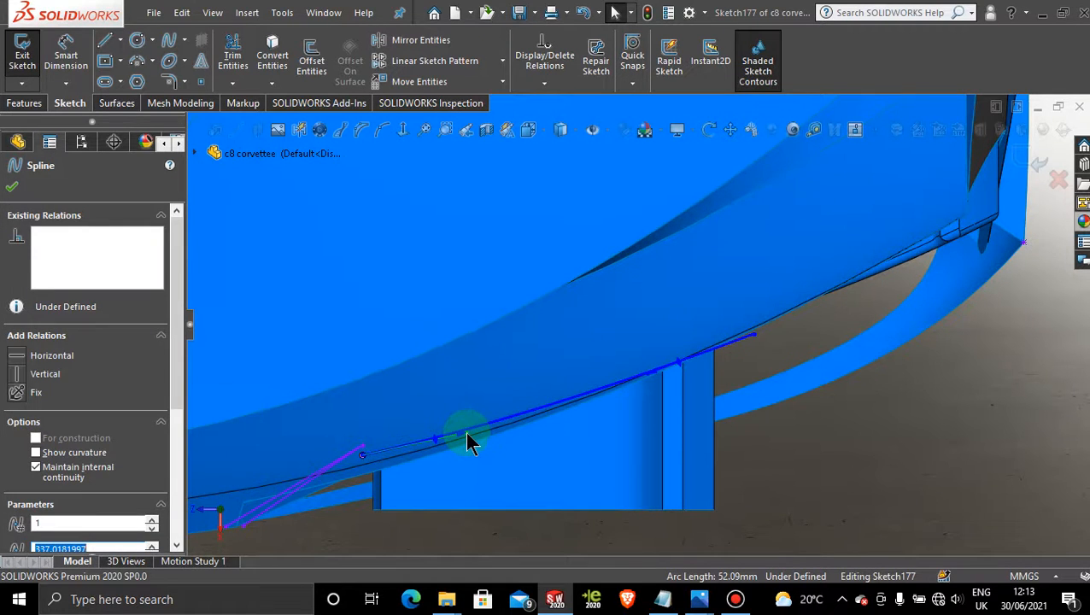
click(12, 186)
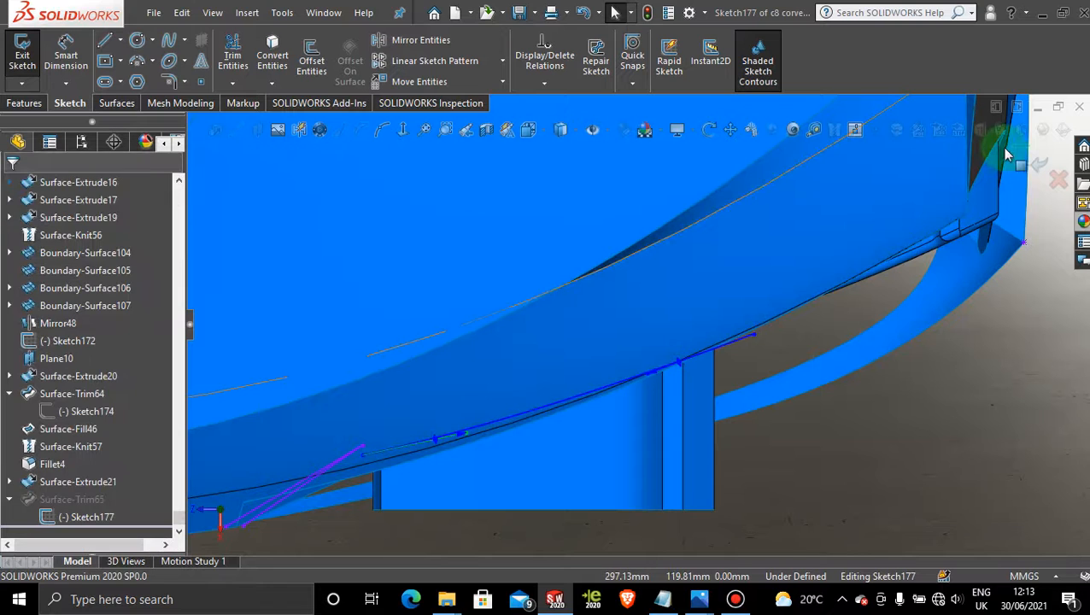
click(1042, 163)
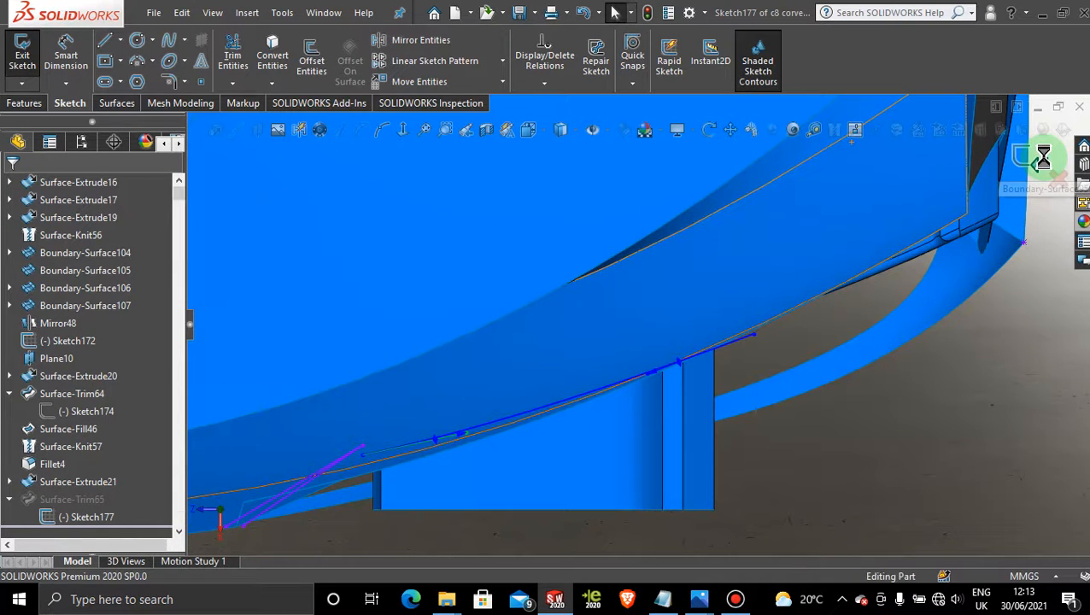
click(736, 599)
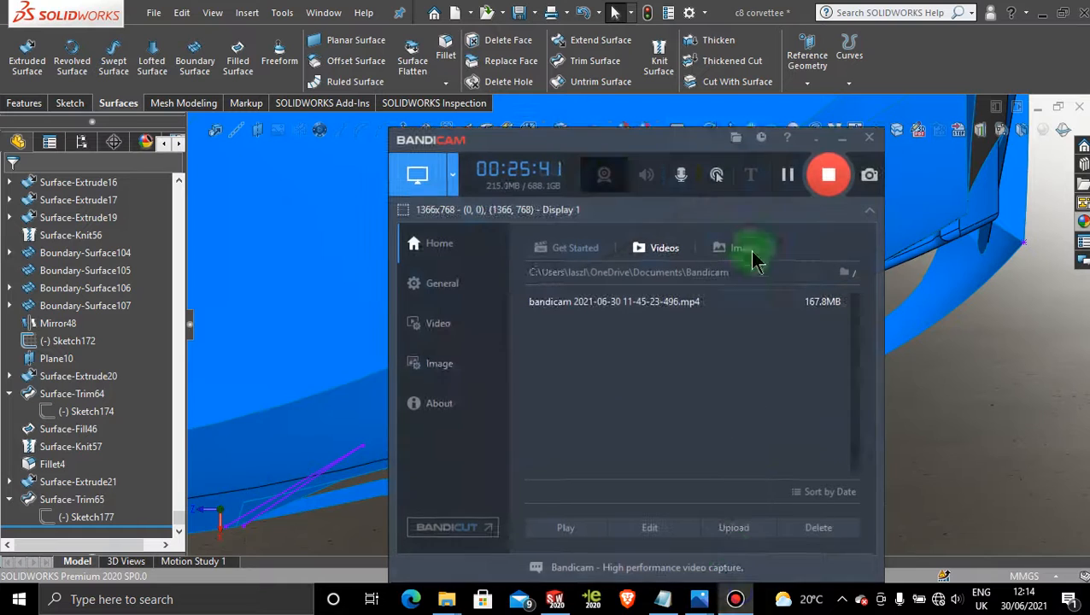
click(839, 138)
- Close the inner taillight divider's open rear rim with a filled surface bounded by its seven edges, using Contact edge settings
scroll(707, 341, down, 3)
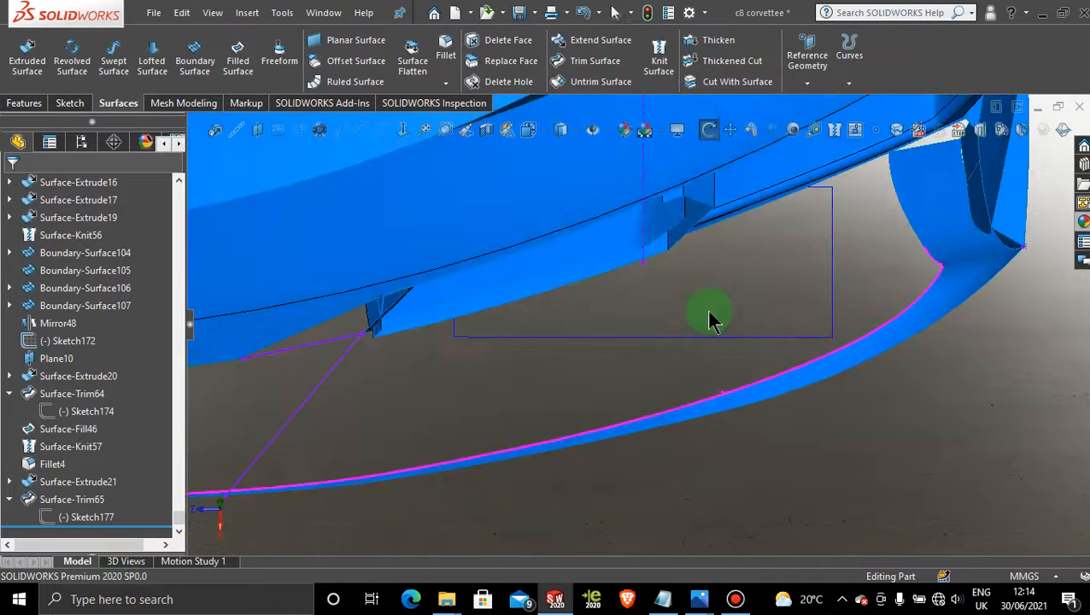
middle_drag(708, 320, 652, 316)
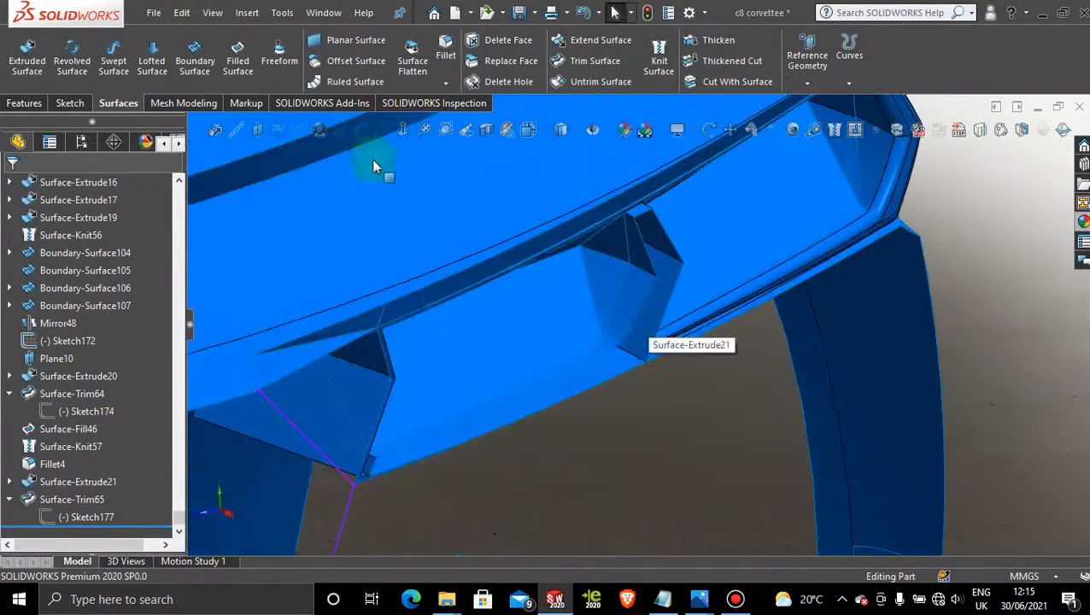
click(237, 60)
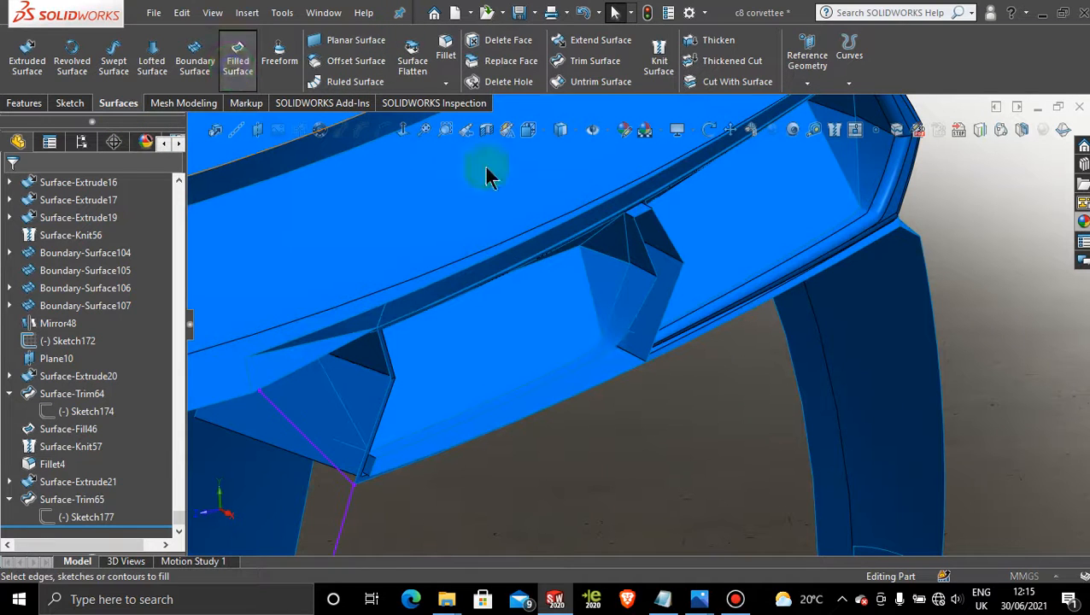
click(641, 218)
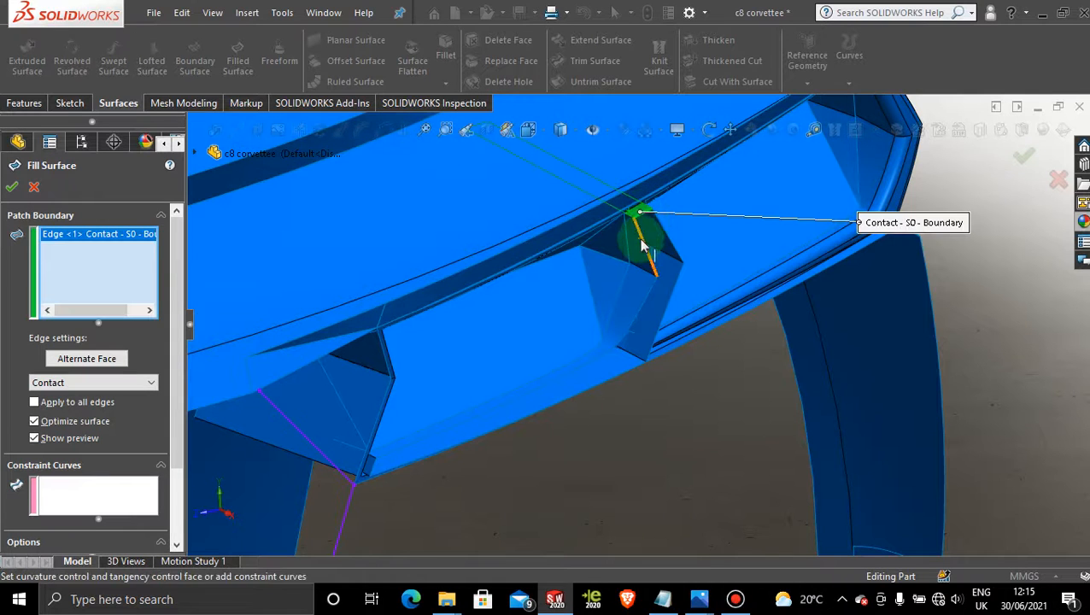
click(646, 249)
click(668, 241)
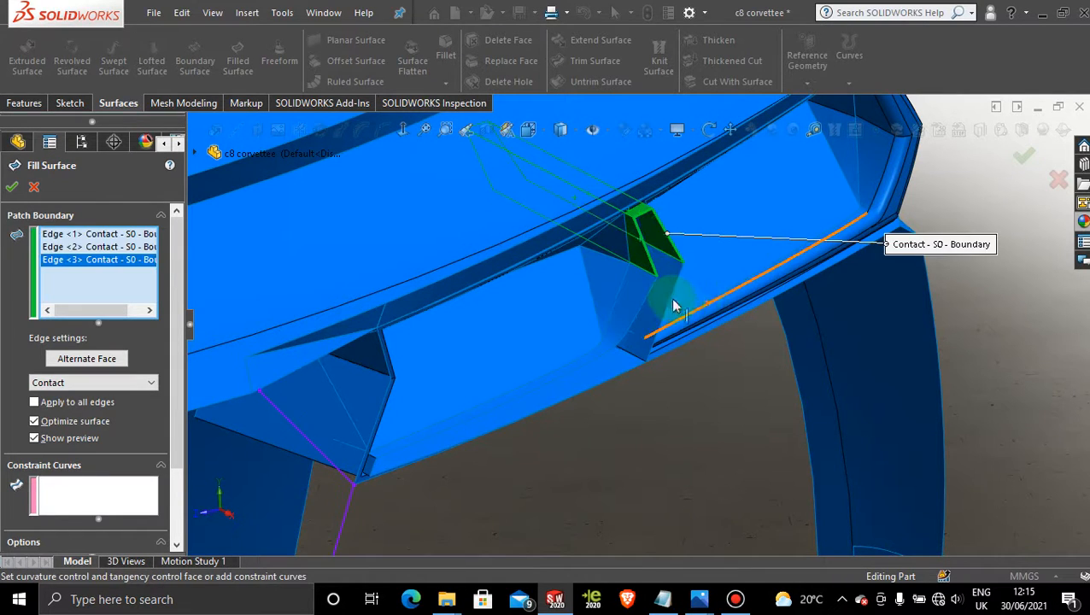
click(668, 295)
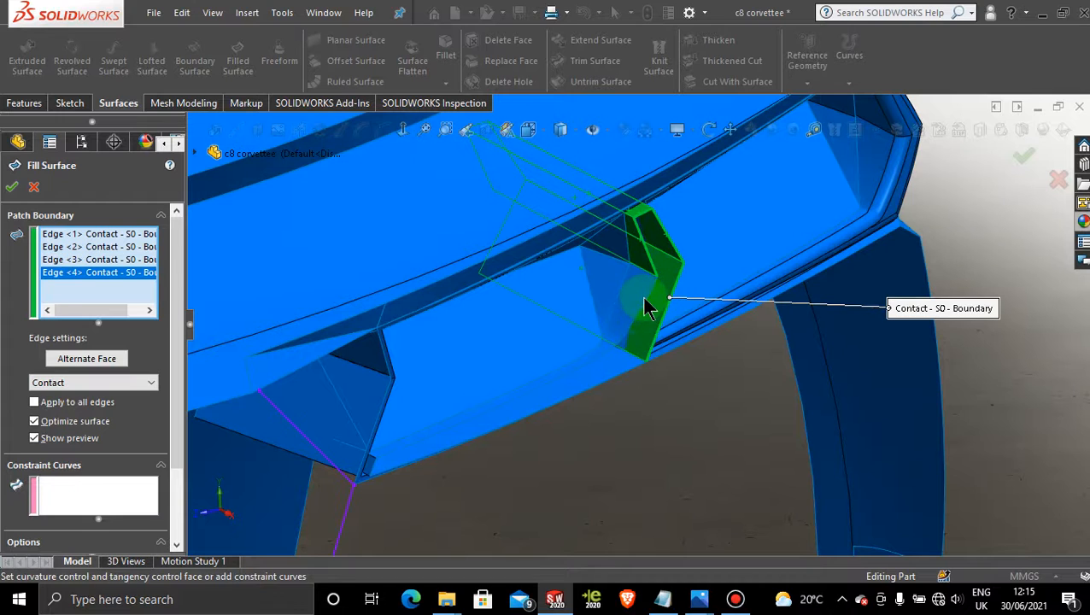
click(647, 302)
click(622, 373)
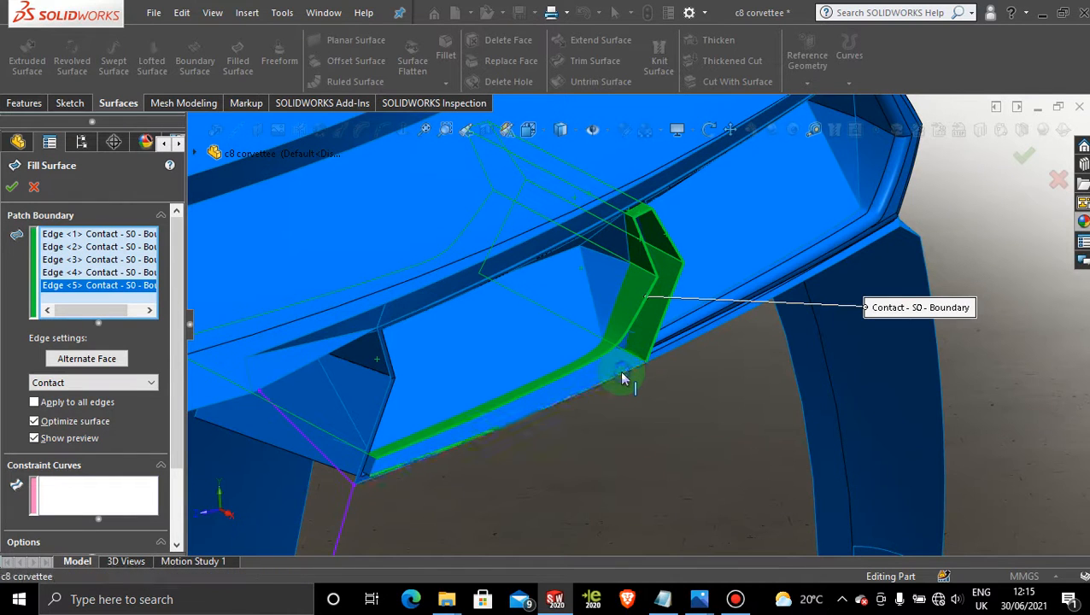
click(371, 462)
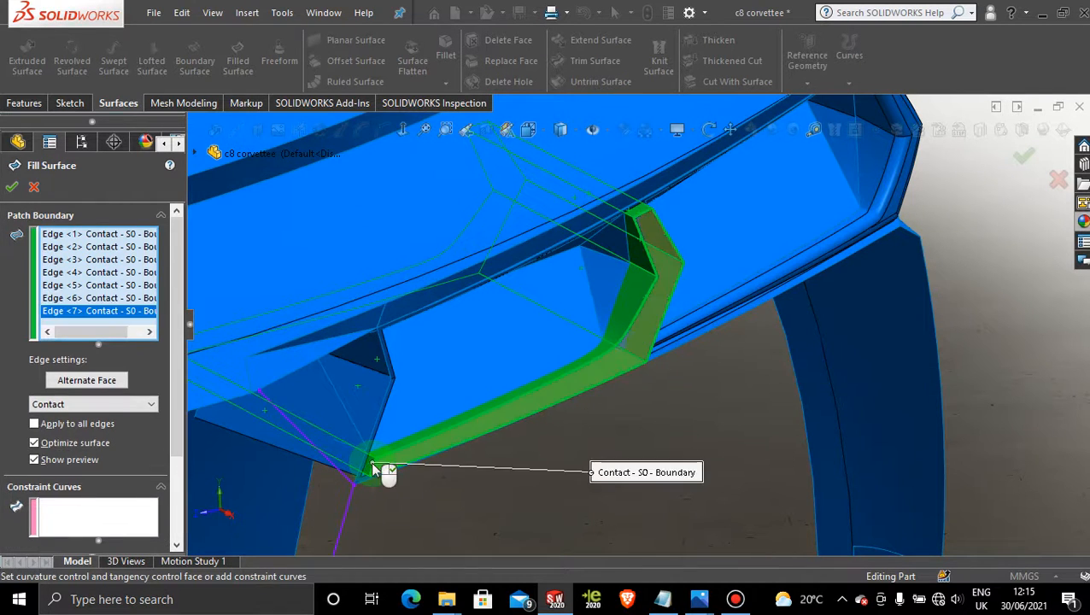
click(12, 188)
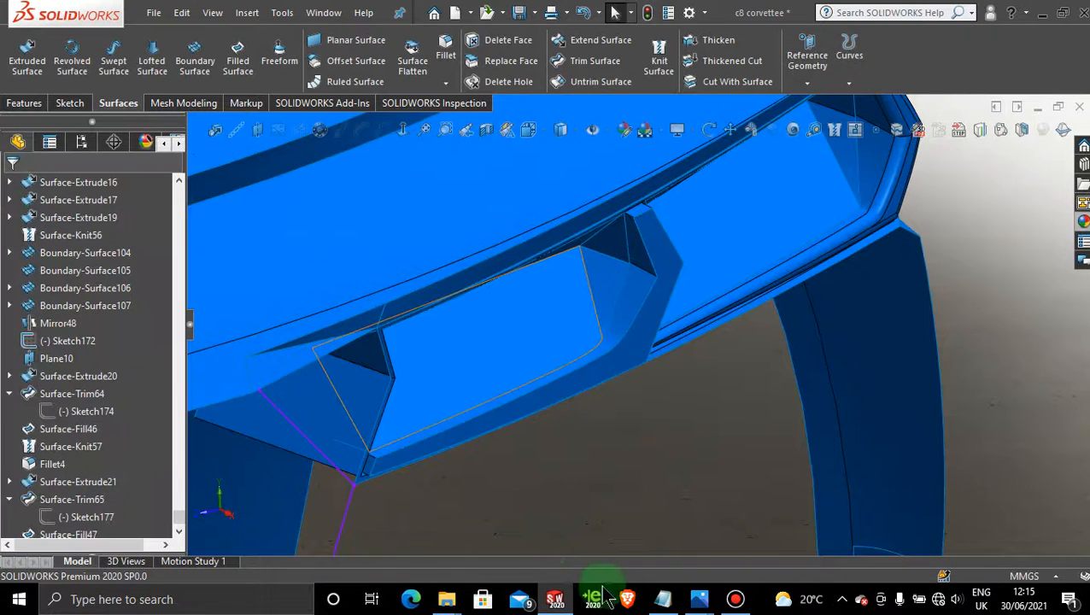
- Knit the rim's filled surface together with the trimmed divider surface
click(736, 599)
click(736, 599)
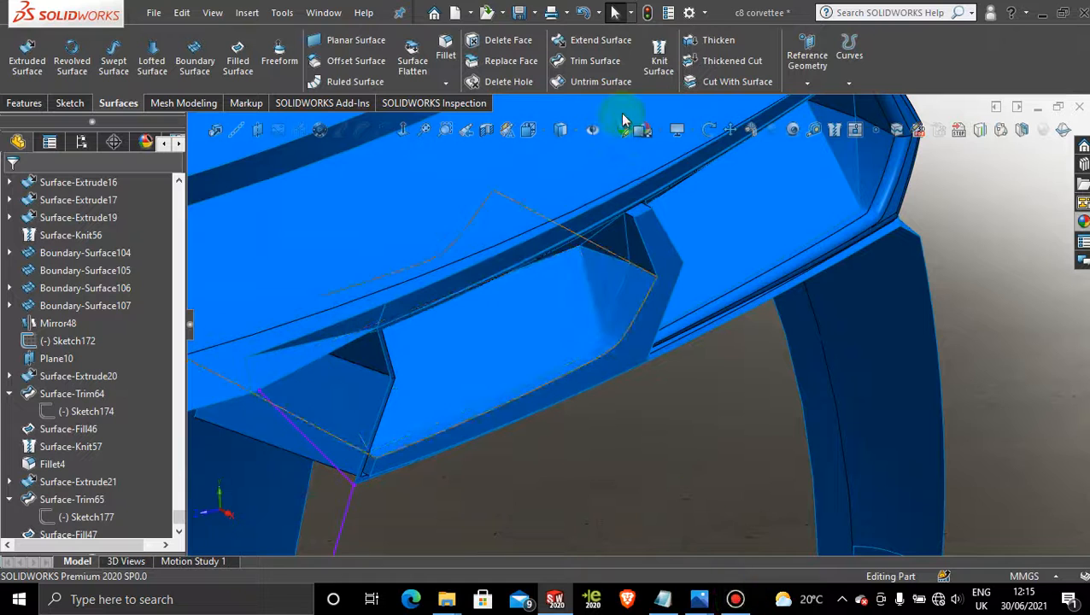
click(658, 58)
click(661, 241)
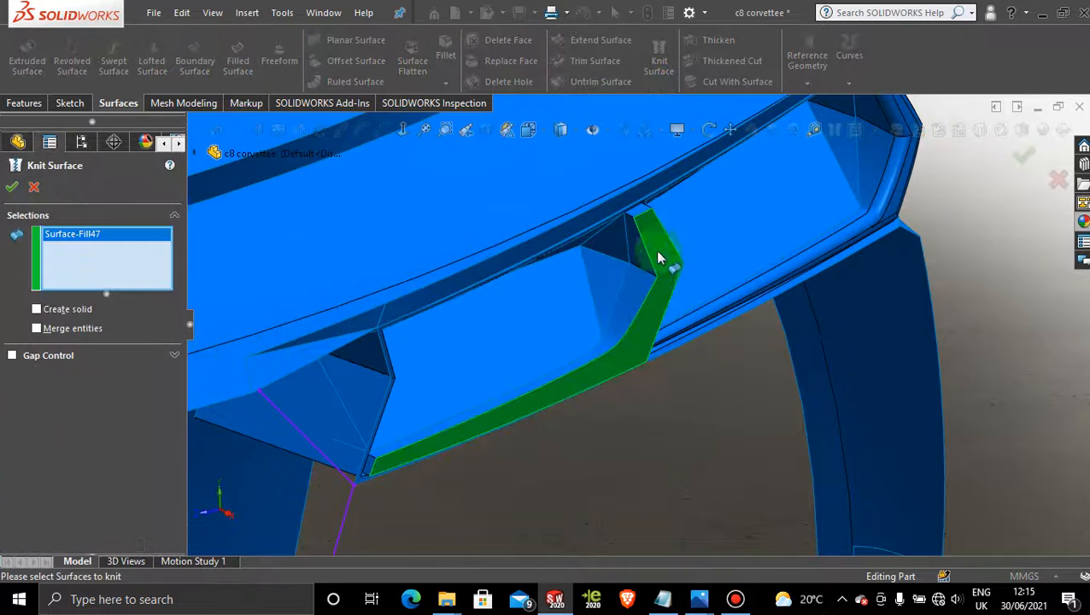
click(651, 277)
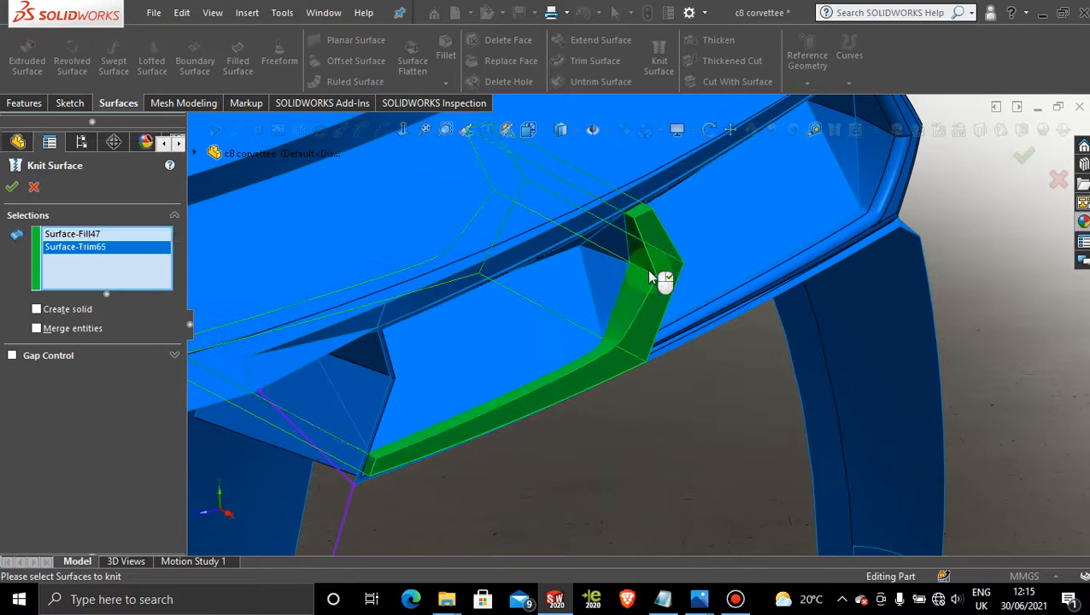
click(12, 188)
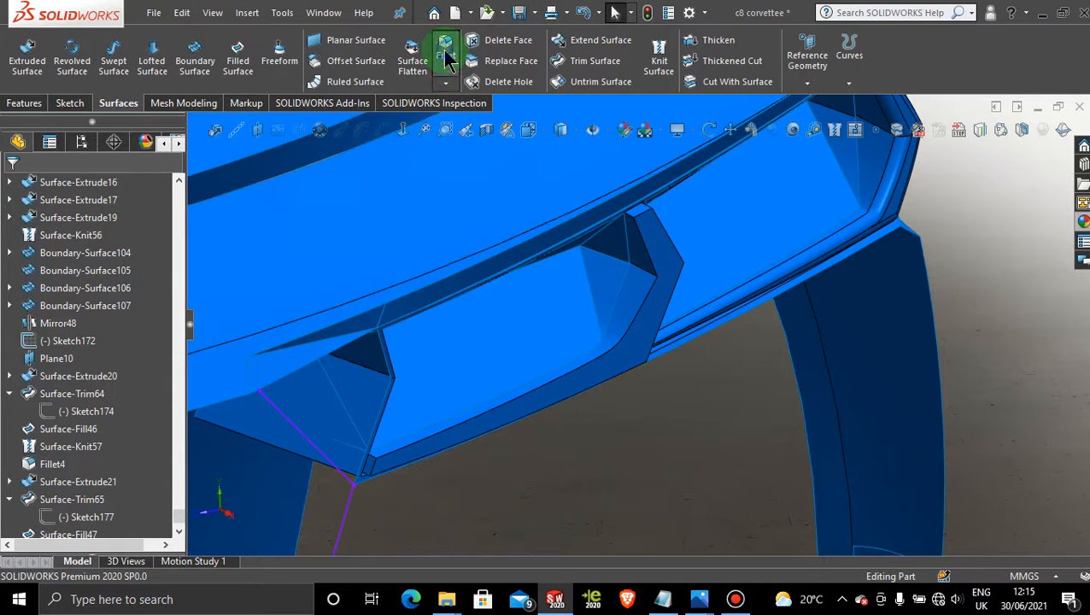
- Fillet all edges of the divider's rear rim face with a 1 mm radius
click(446, 58)
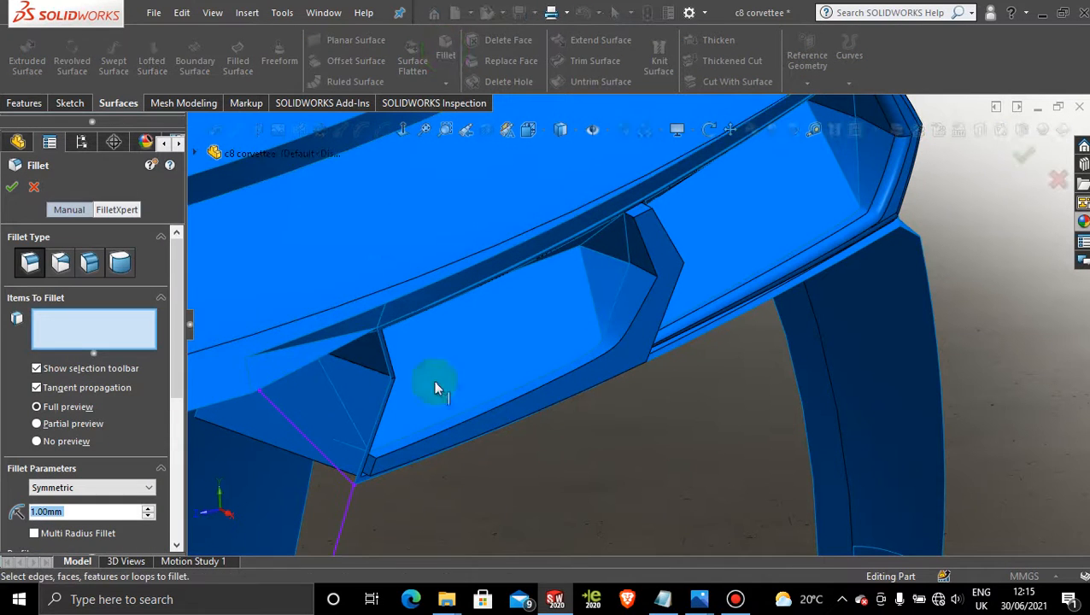
click(664, 256)
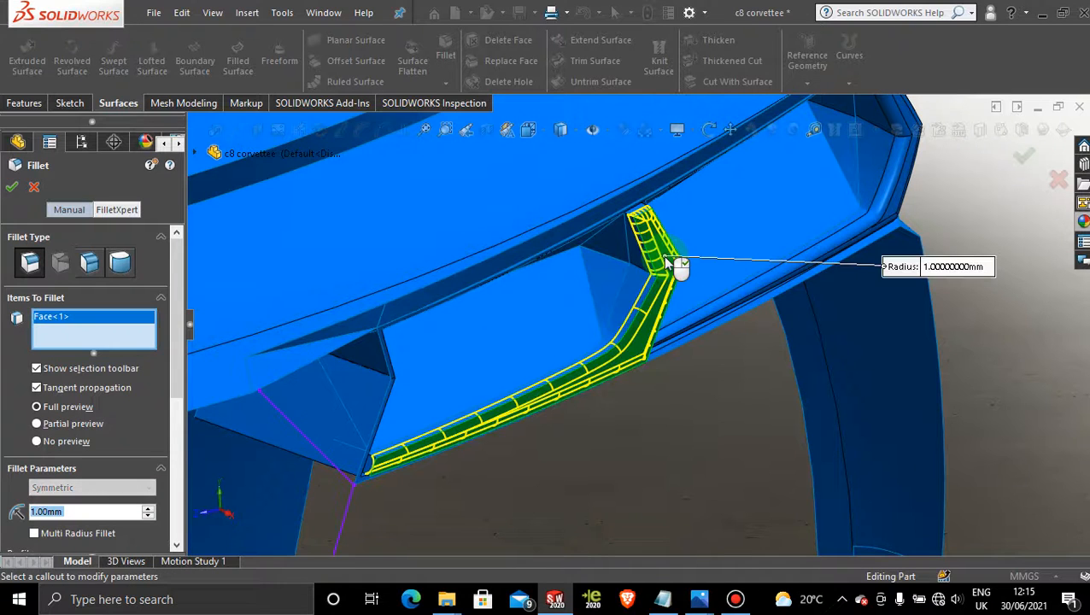
click(11, 196)
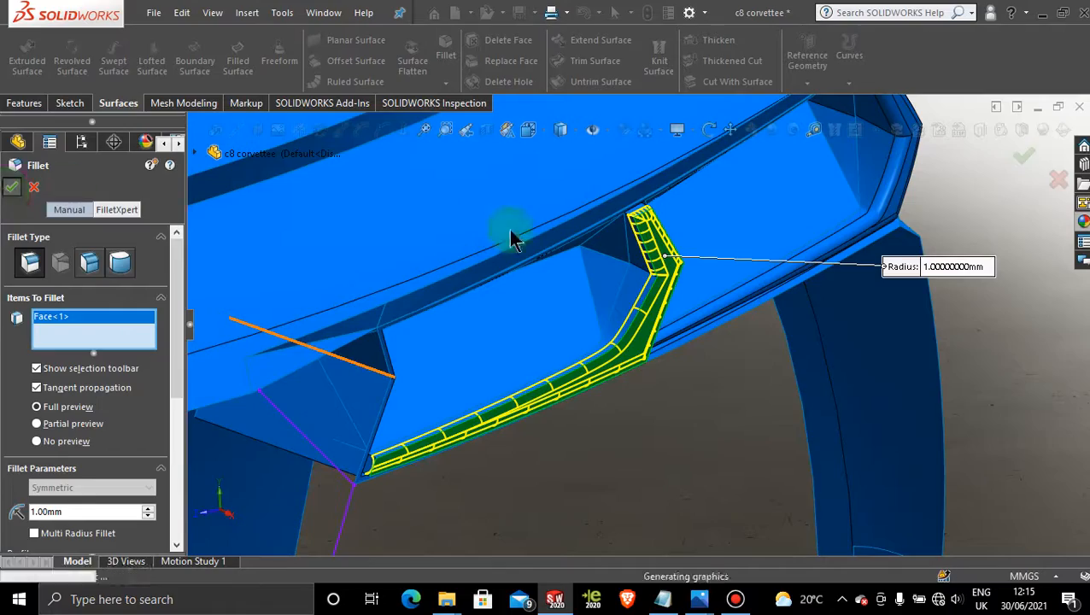
- Inspect the filleted divider from the car's rear and compare the taillight recesses with the reference photos
middle_drag(511, 235, 642, 290)
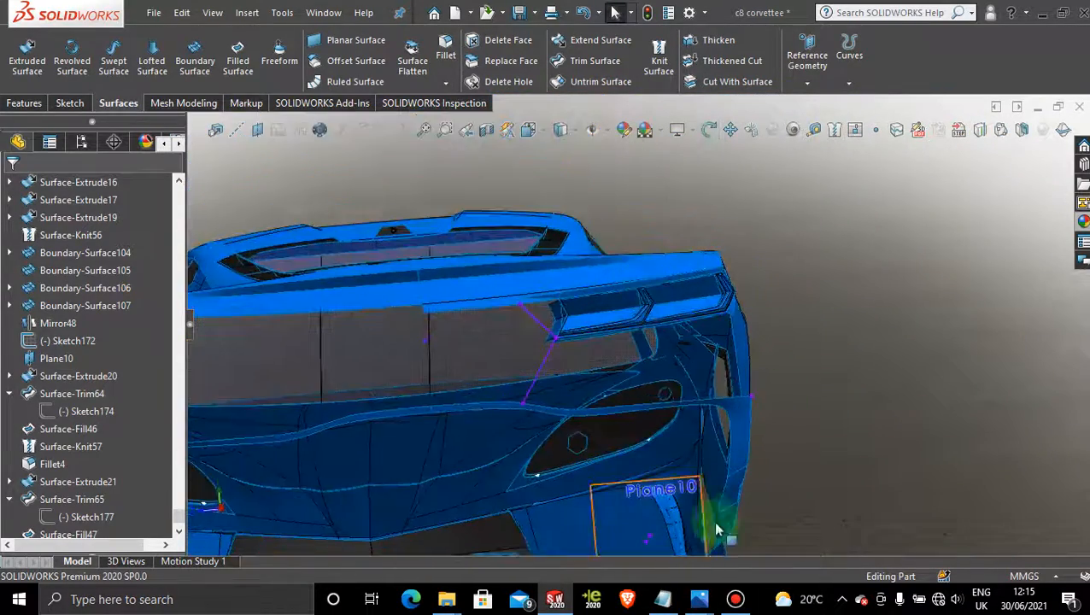
mouse_move(699, 598)
mouse_move(748, 528)
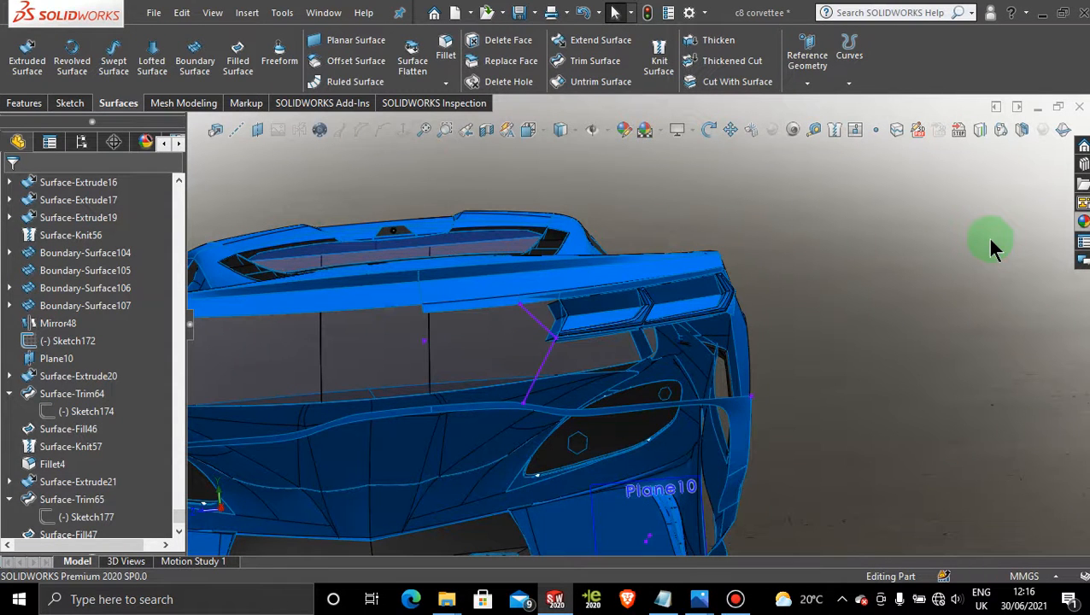
scroll(693, 309, down, 5)
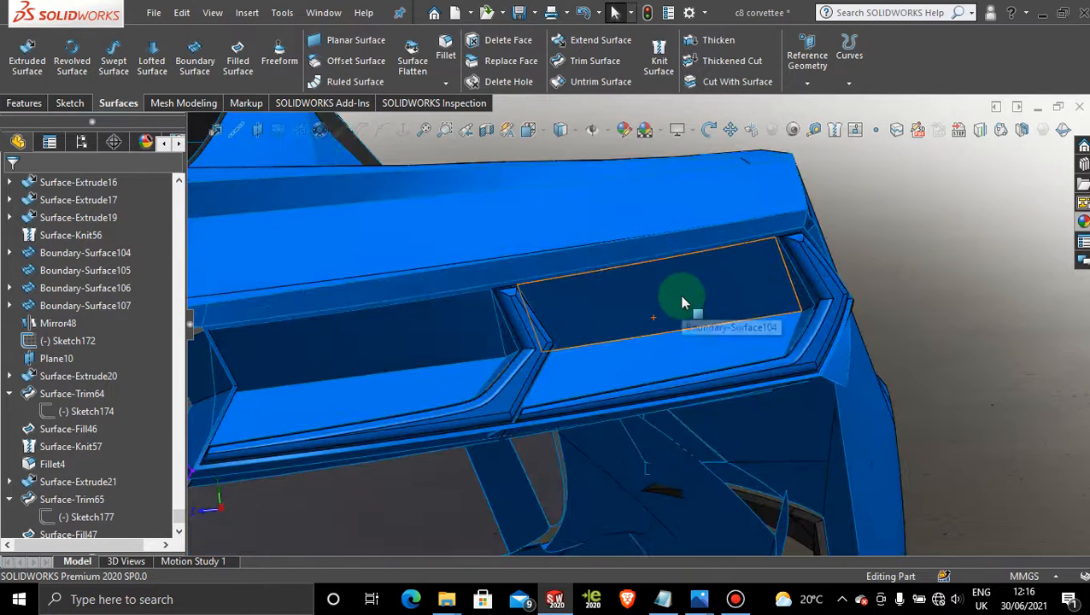
mouse_move(698, 598)
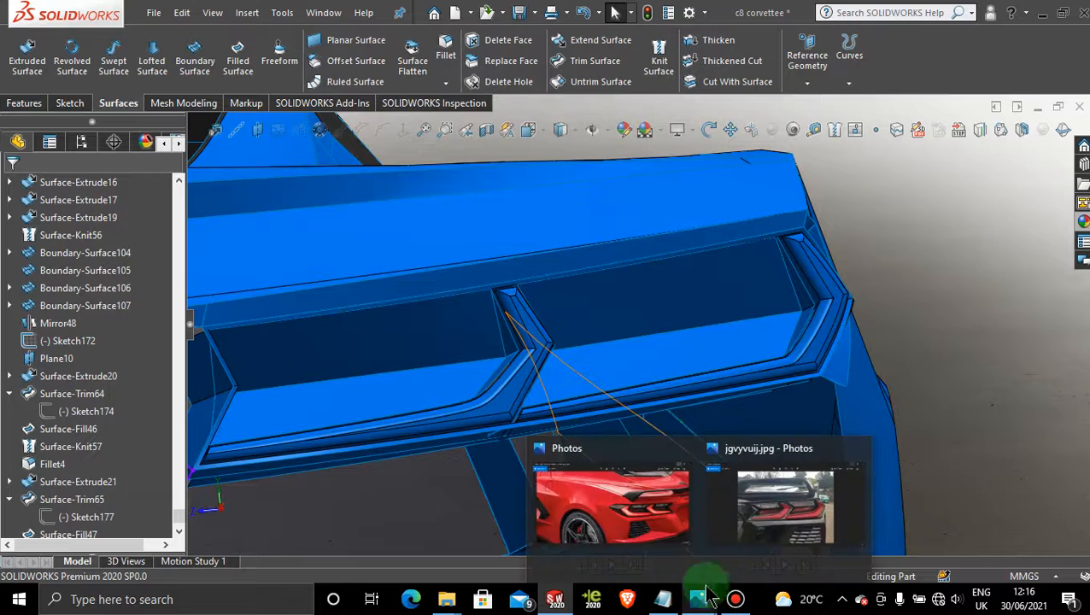
mouse_move(750, 539)
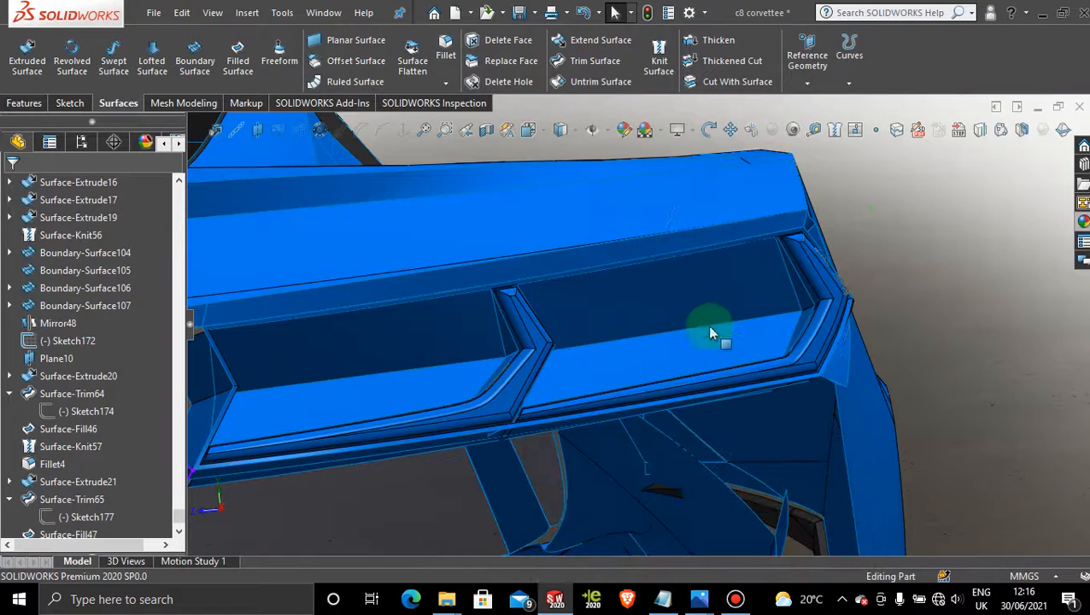
mouse_move(681, 306)
middle_down()
mouse_move(627, 306)
mouse_move(676, 312)
mouse_move(686, 335)
mouse_move(666, 313)
middle_up()
click(666, 318)
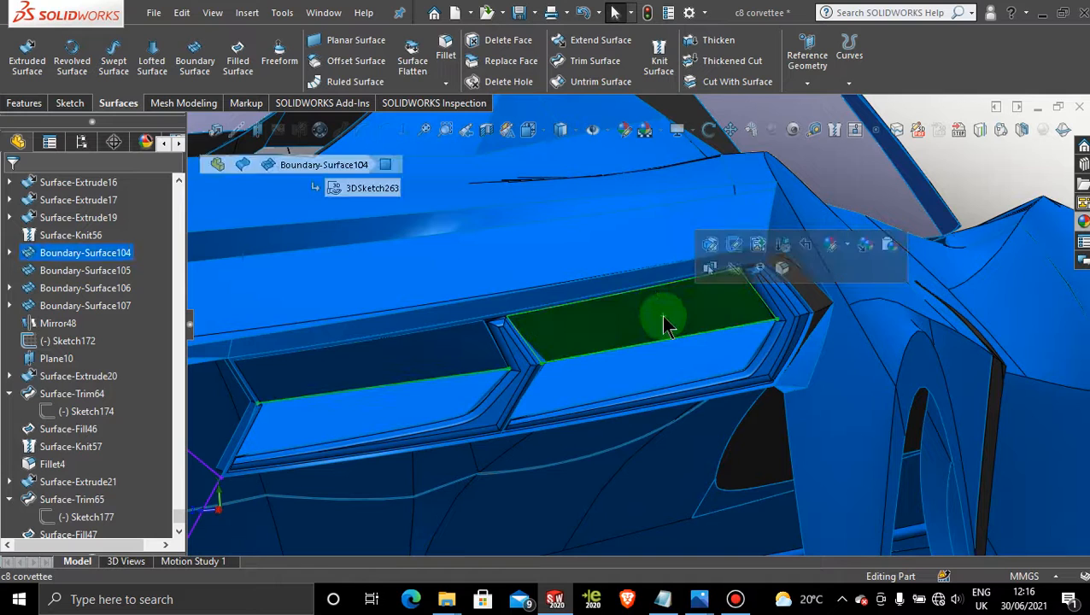
click(733, 243)
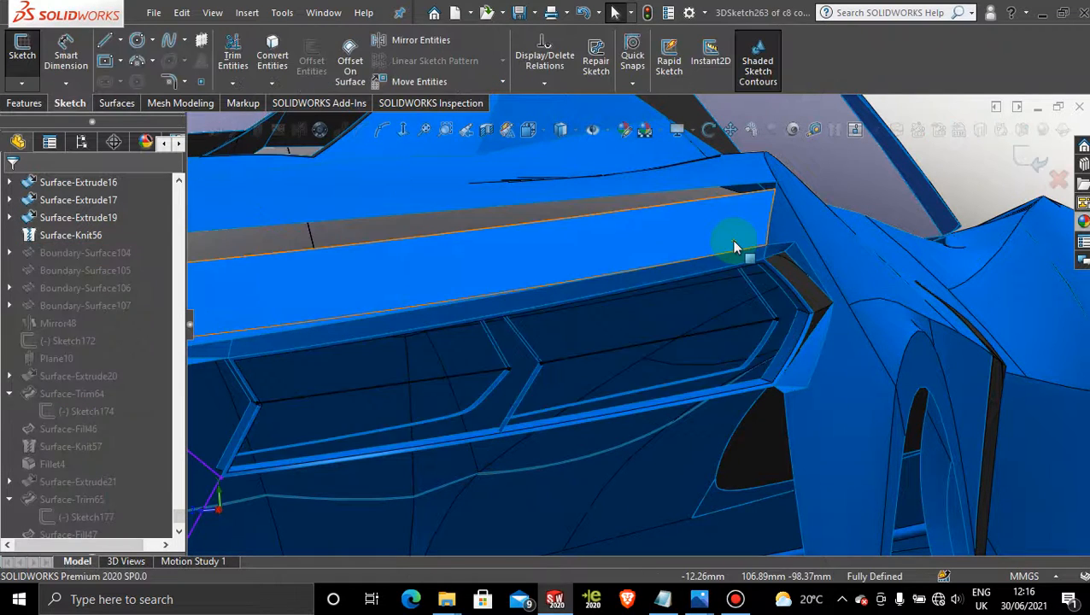
click(1033, 161)
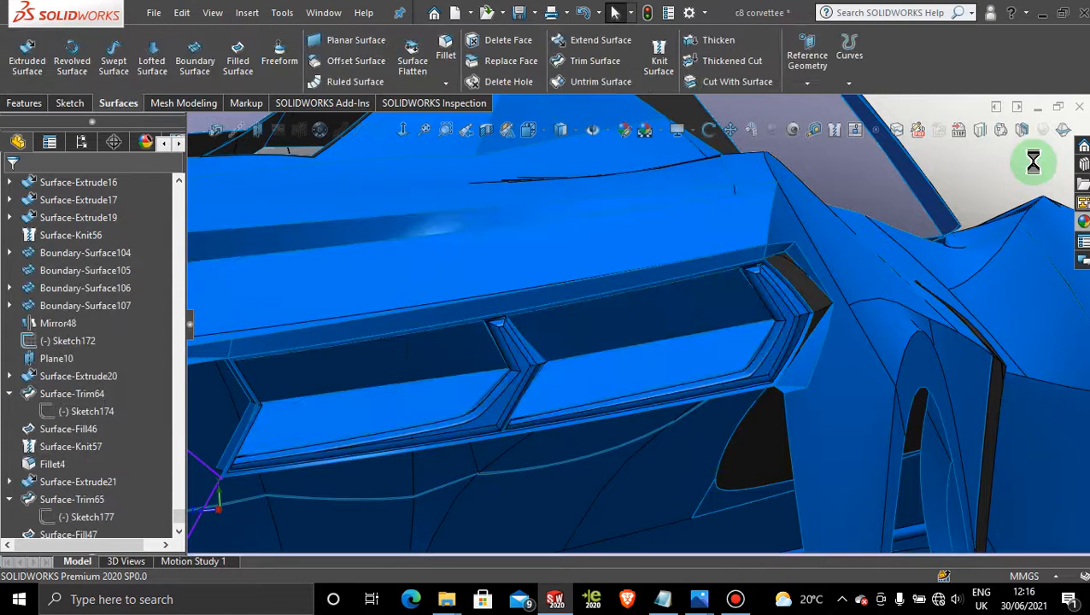
middle_drag(966, 185, 750, 350)
scroll(696, 334, down, 3)
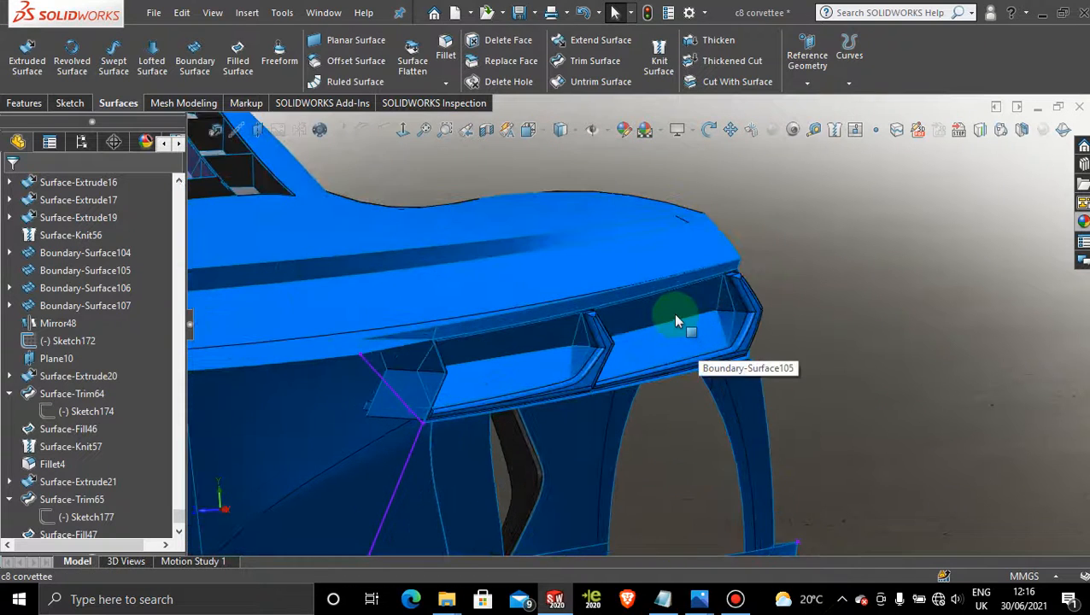
right_click(673, 312)
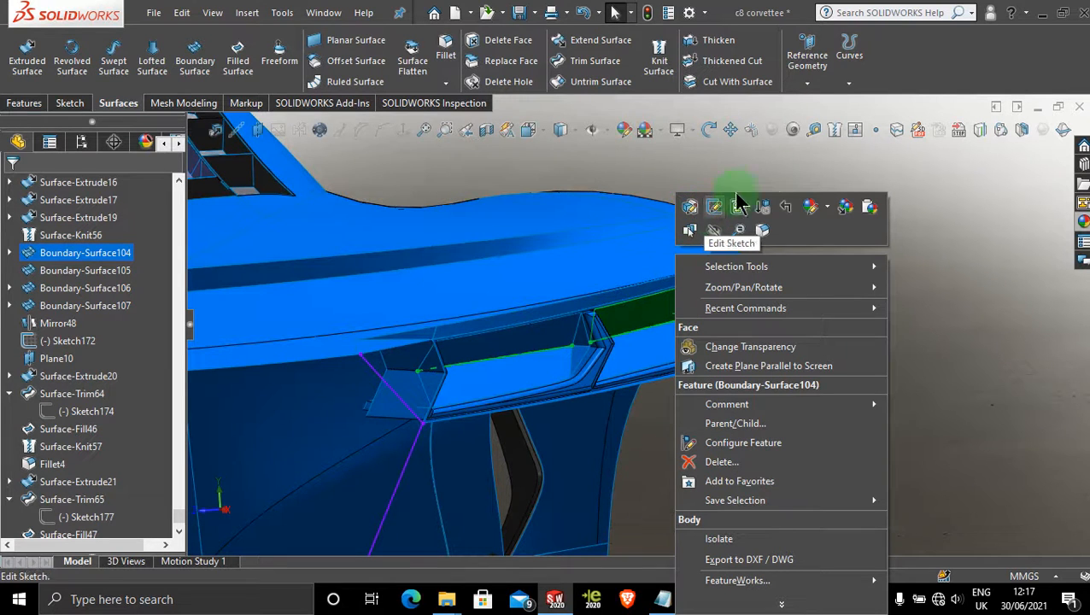
click(798, 171)
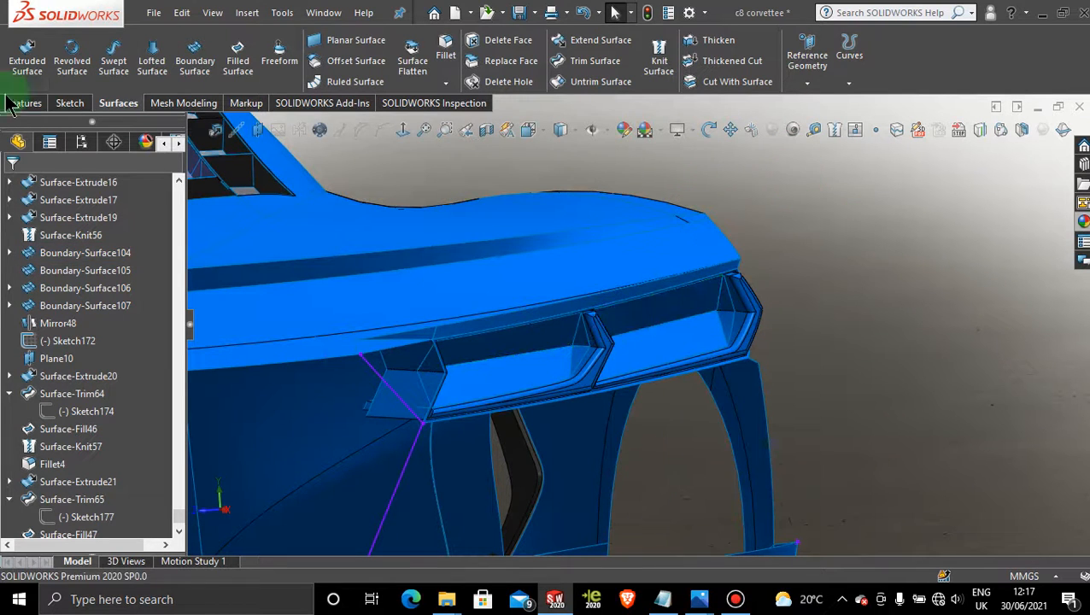
click(72, 104)
click(16, 43)
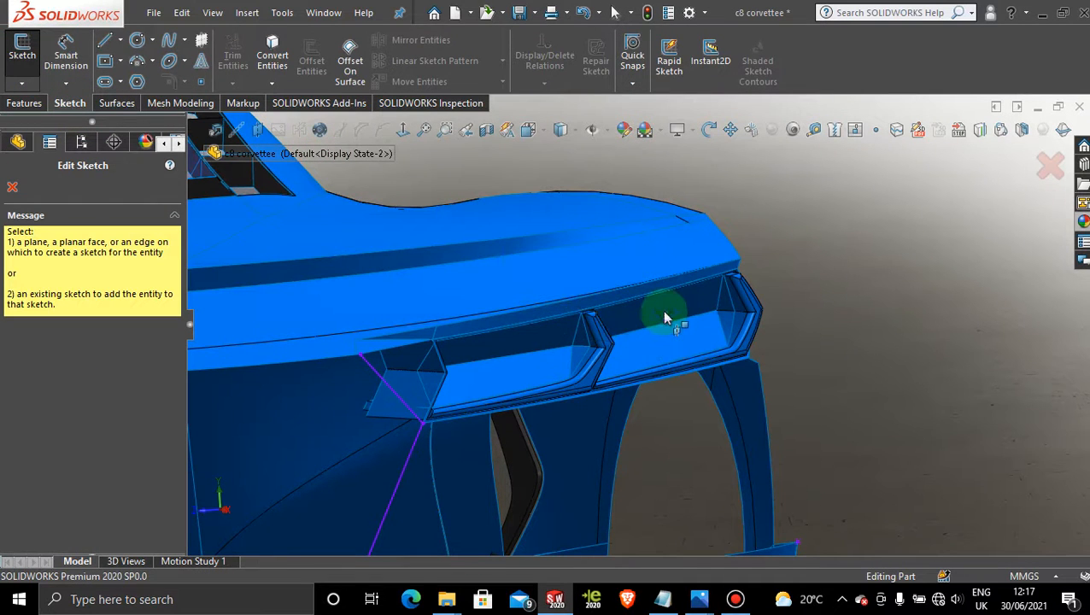
click(12, 186)
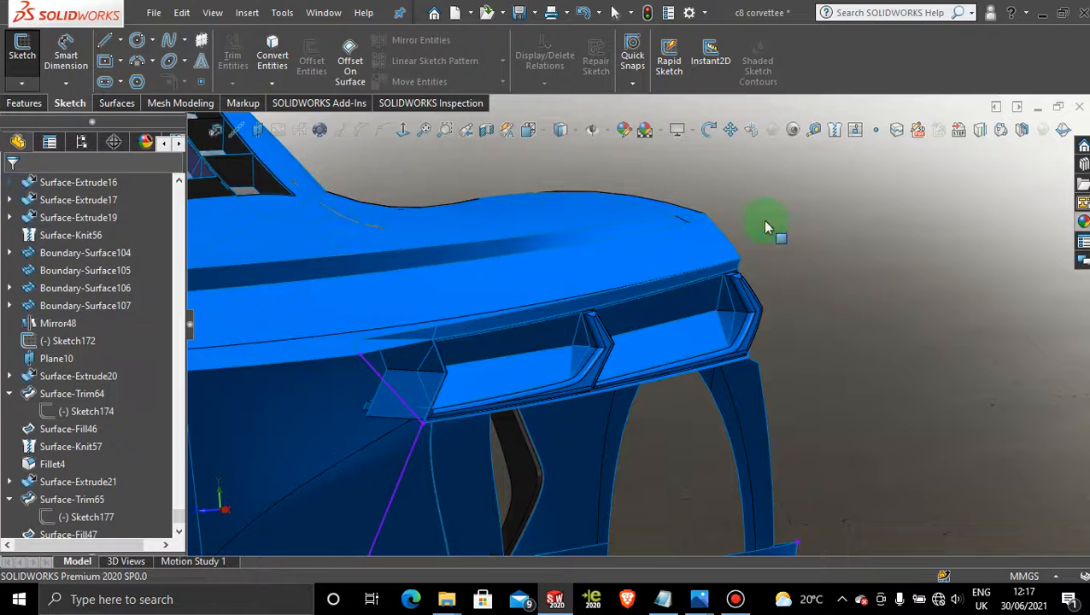
- Examine the two taillight recesses and their divider from straight behind the car and close up
scroll(798, 287, up, 5)
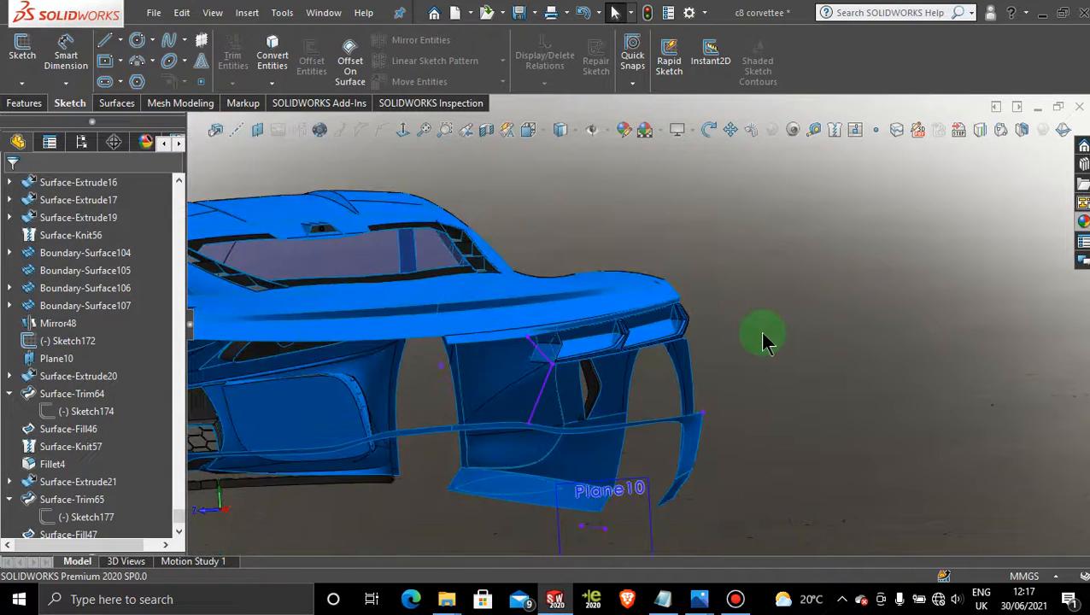
middle_drag(764, 340, 737, 345)
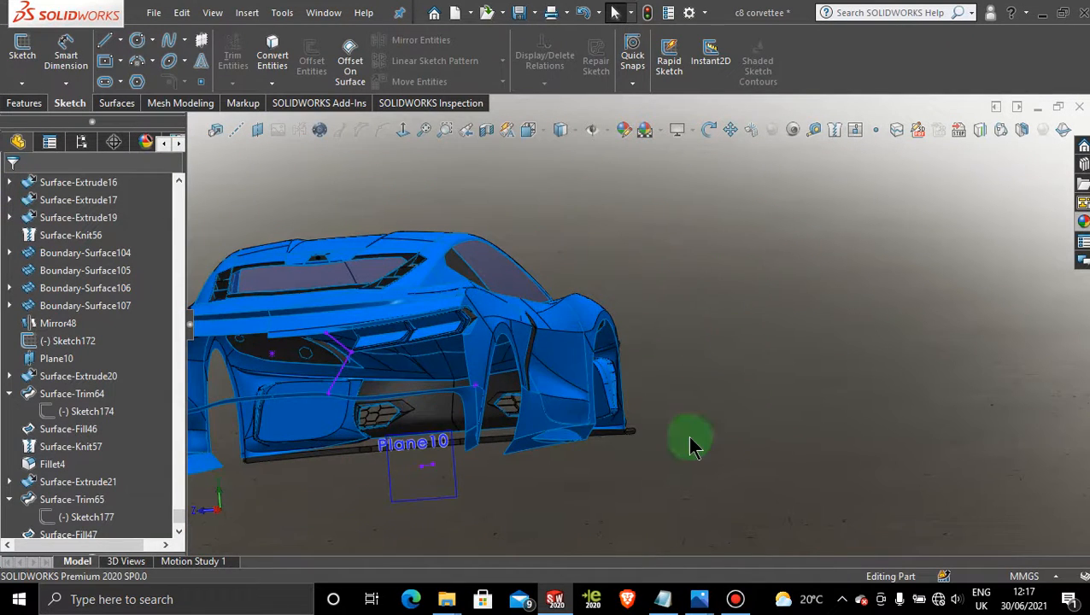
key(space)
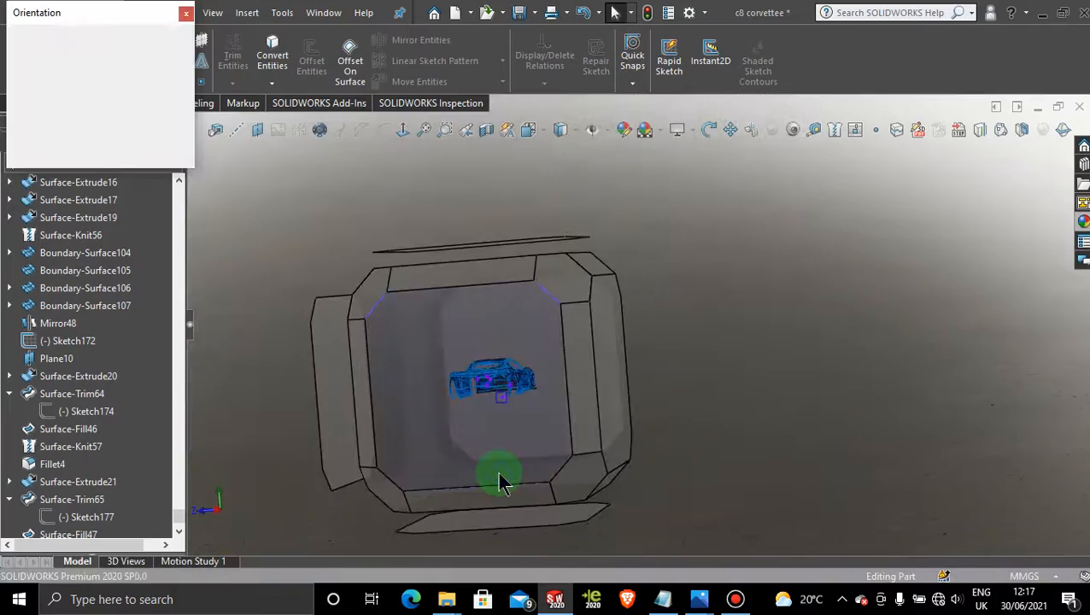
key(Escape)
scroll(763, 285, down, 4)
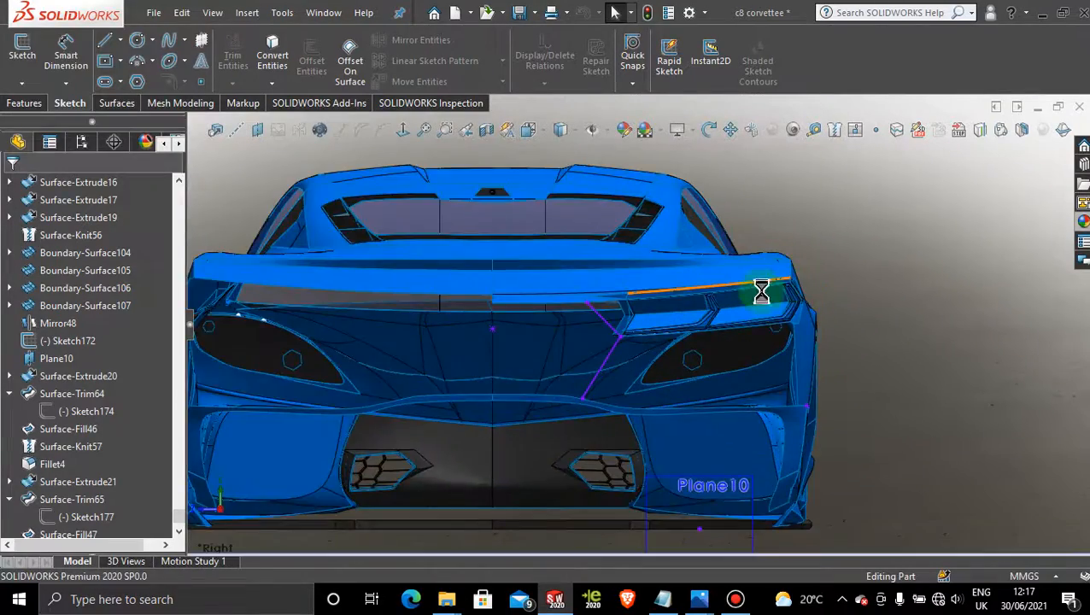
scroll(687, 342, down, 2)
scroll(658, 328, down, 3)
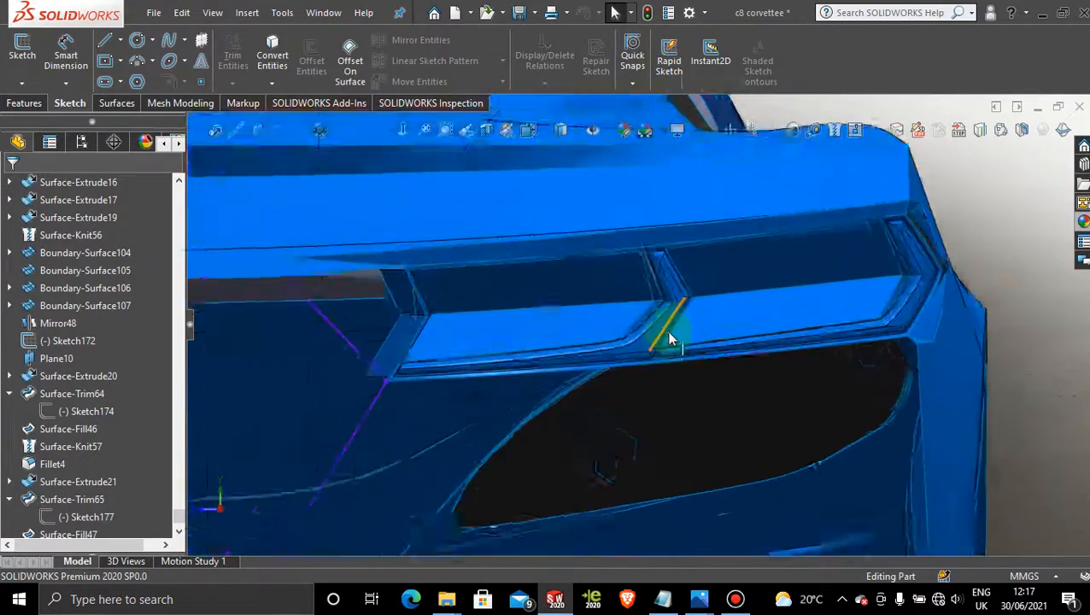
mouse_move(627, 327)
middle_down()
mouse_move(609, 318)
mouse_move(626, 327)
middle_up()
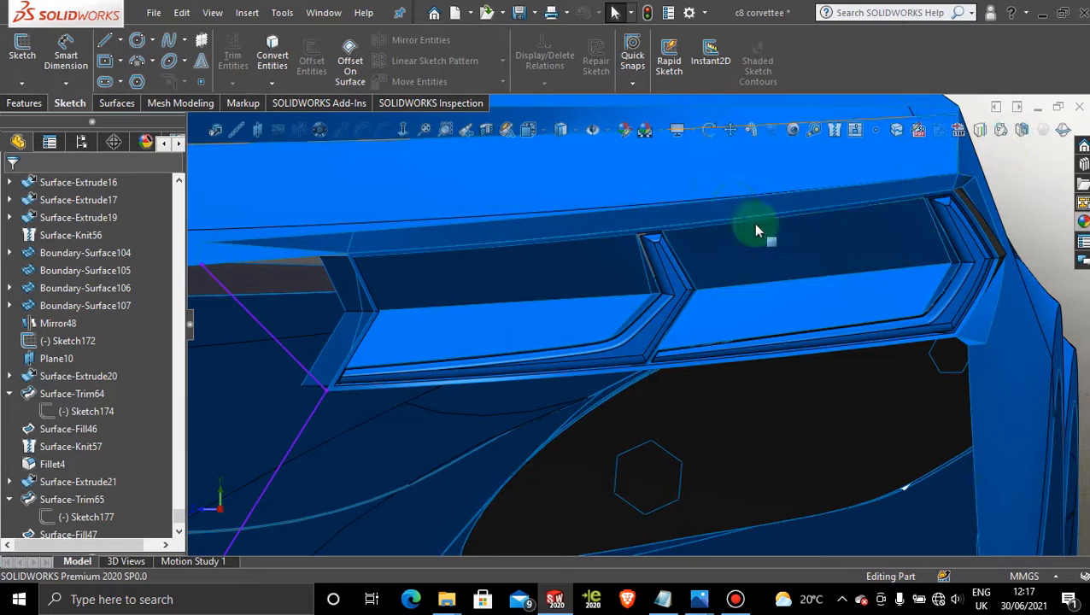
- Examine the upper and lower faces of the outer taillight recess close up and from straight behind the car
click(771, 263)
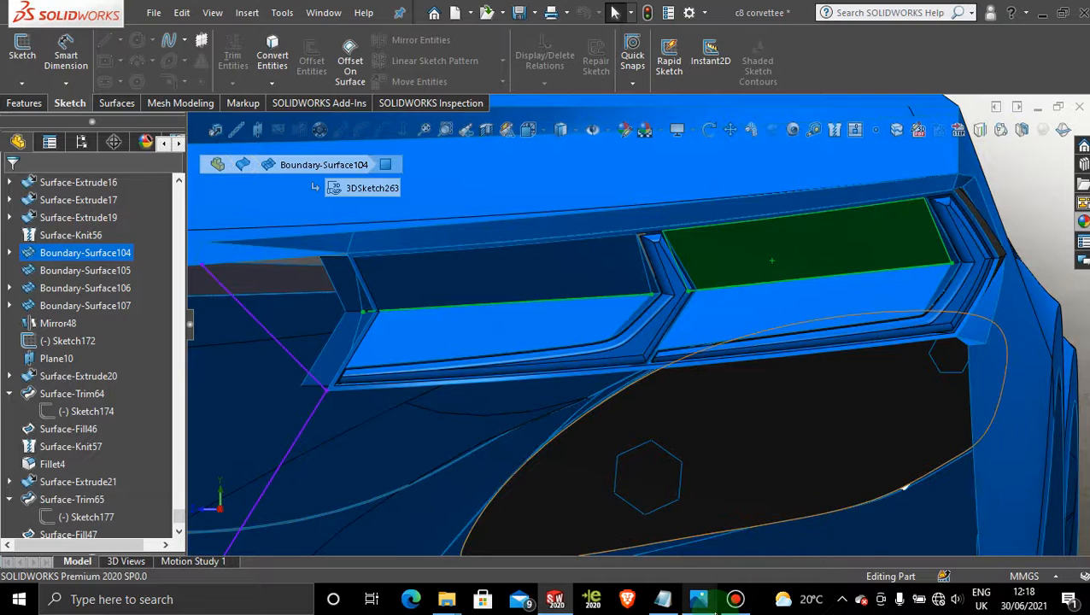
mouse_move(699, 598)
mouse_move(738, 563)
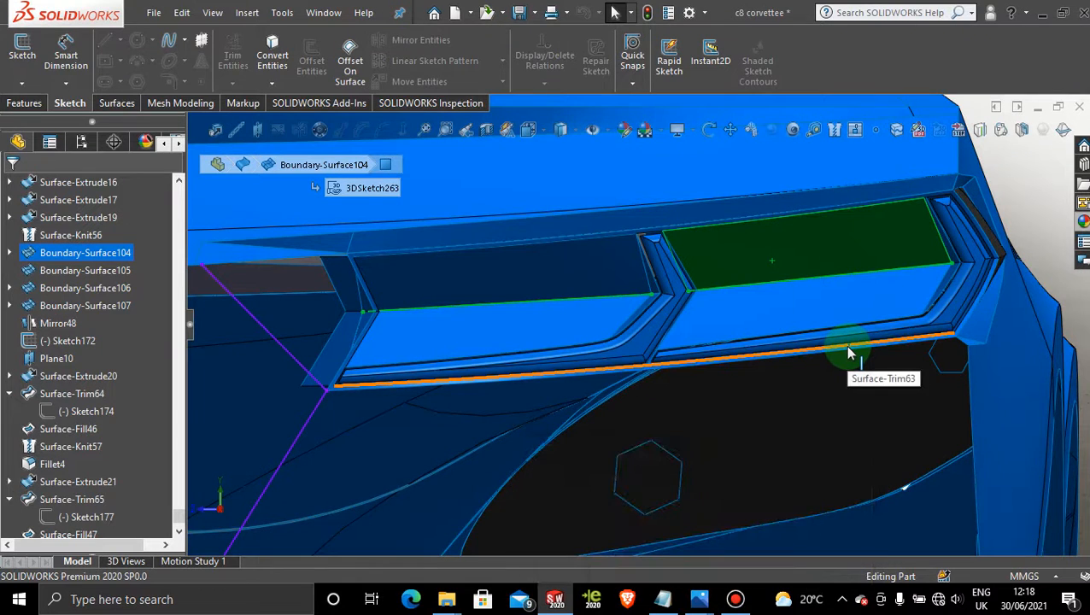
click(1045, 186)
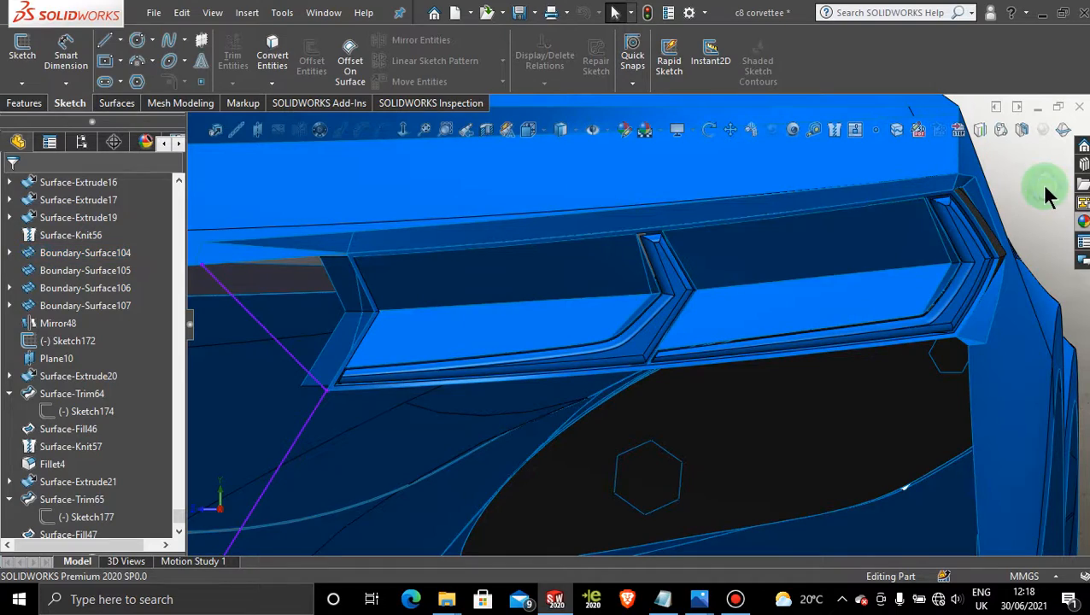
click(915, 238)
key(space)
click(583, 349)
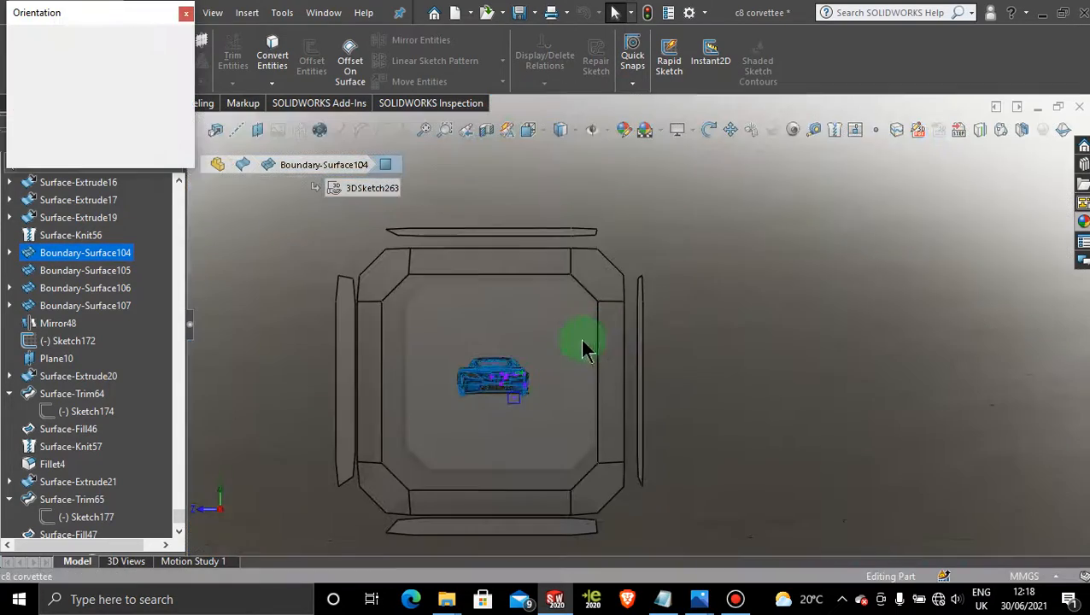
click(581, 340)
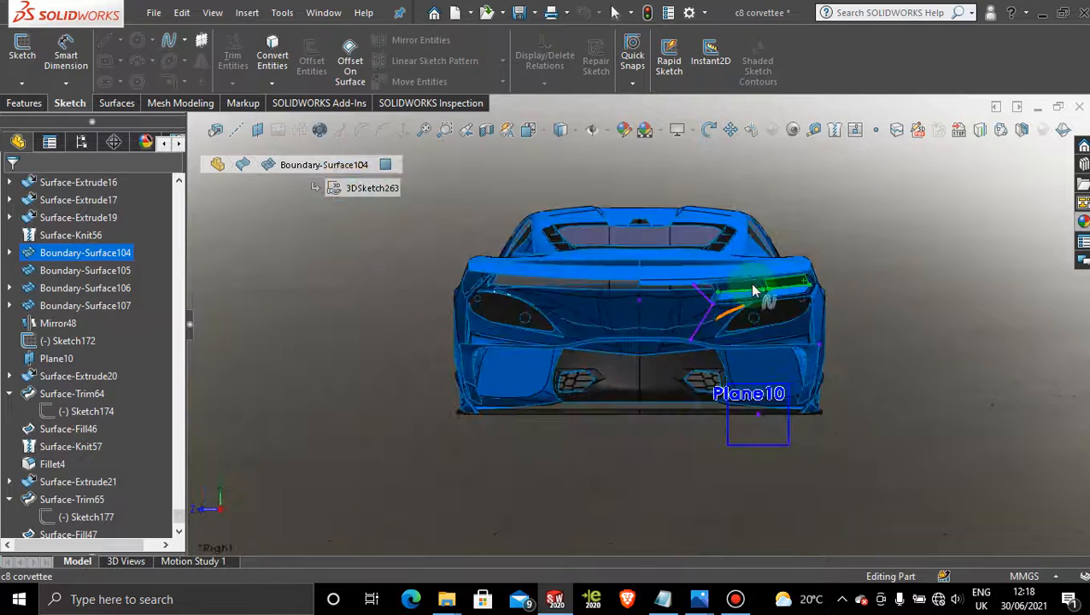
scroll(756, 294, down, 10)
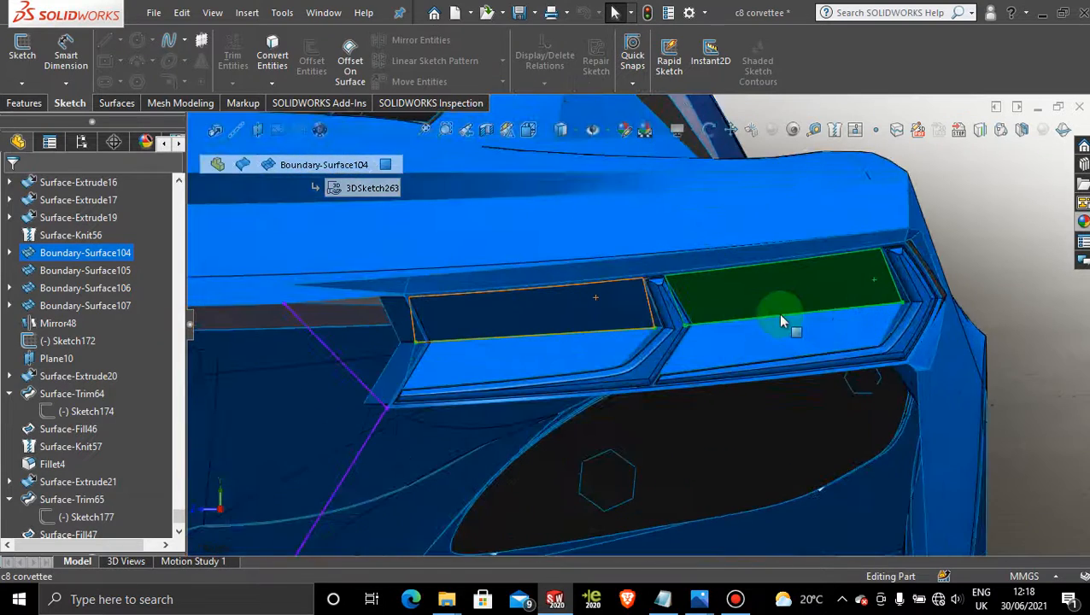
scroll(779, 320, down, 3)
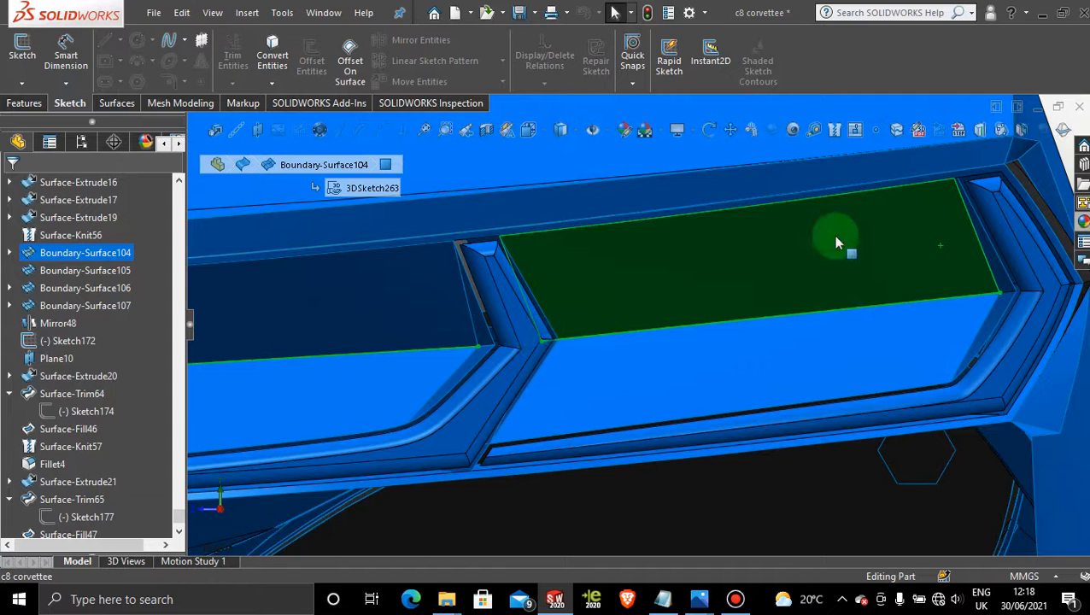
scroll(818, 267, up, 5)
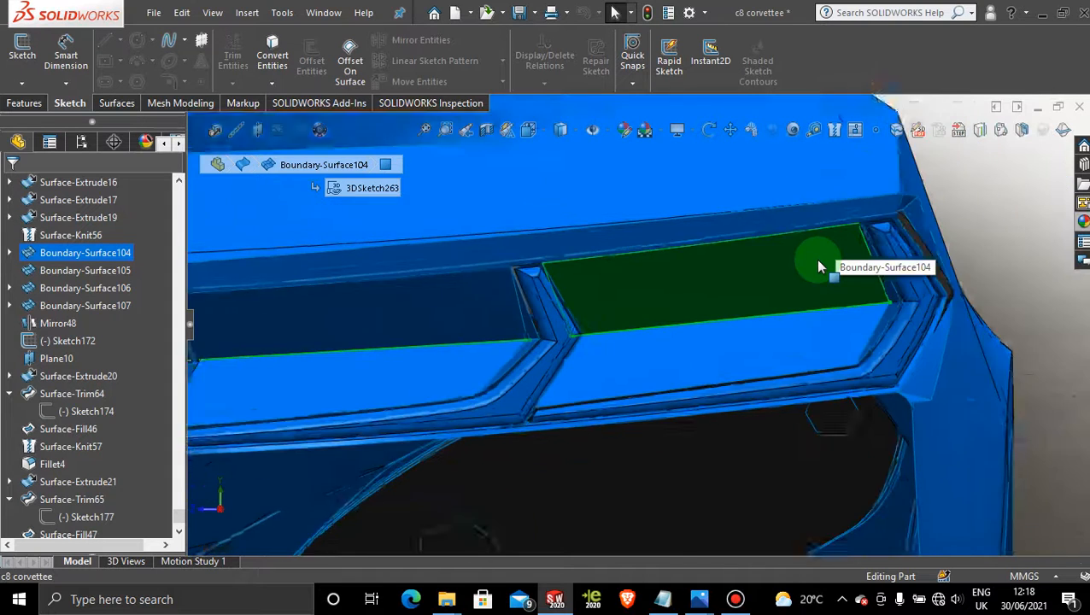
click(943, 213)
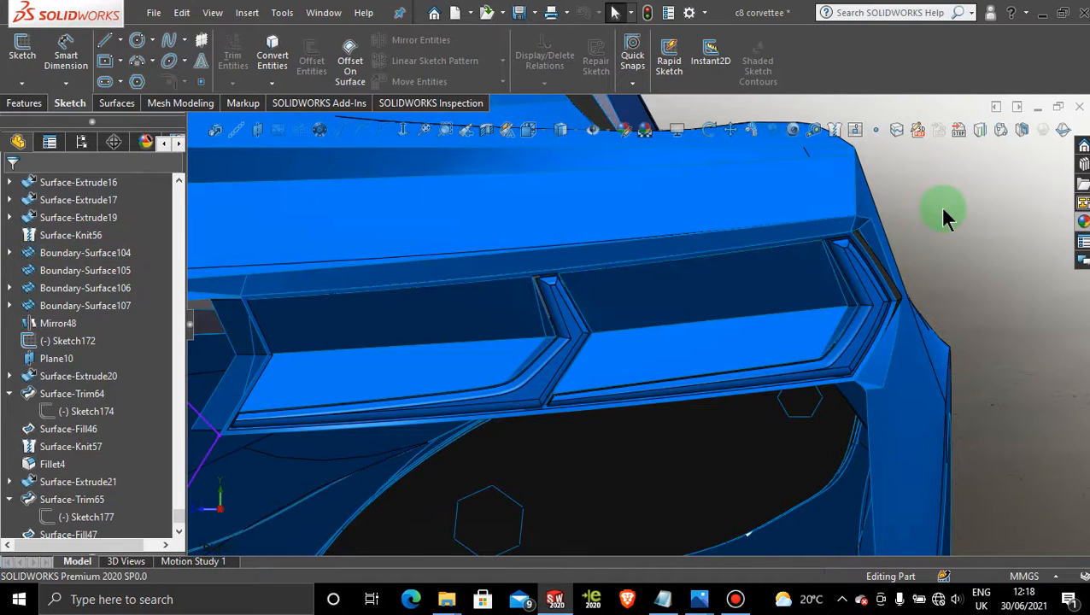
click(272, 56)
- Open a new sketch on the Right Plane for the outer taillight recess
scroll(681, 276, up, 5)
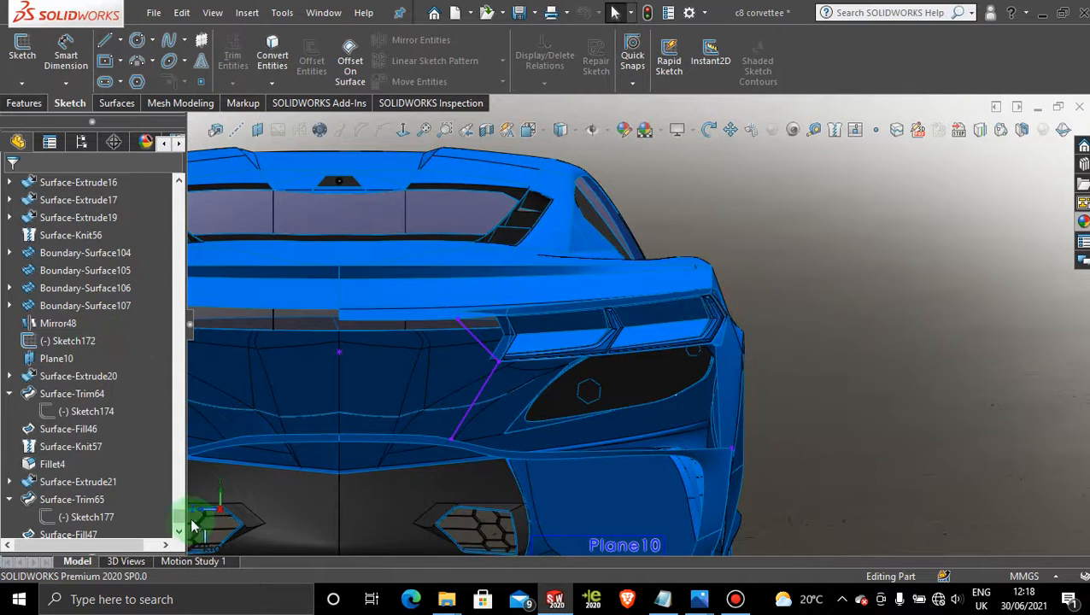
drag(182, 516, 178, 175)
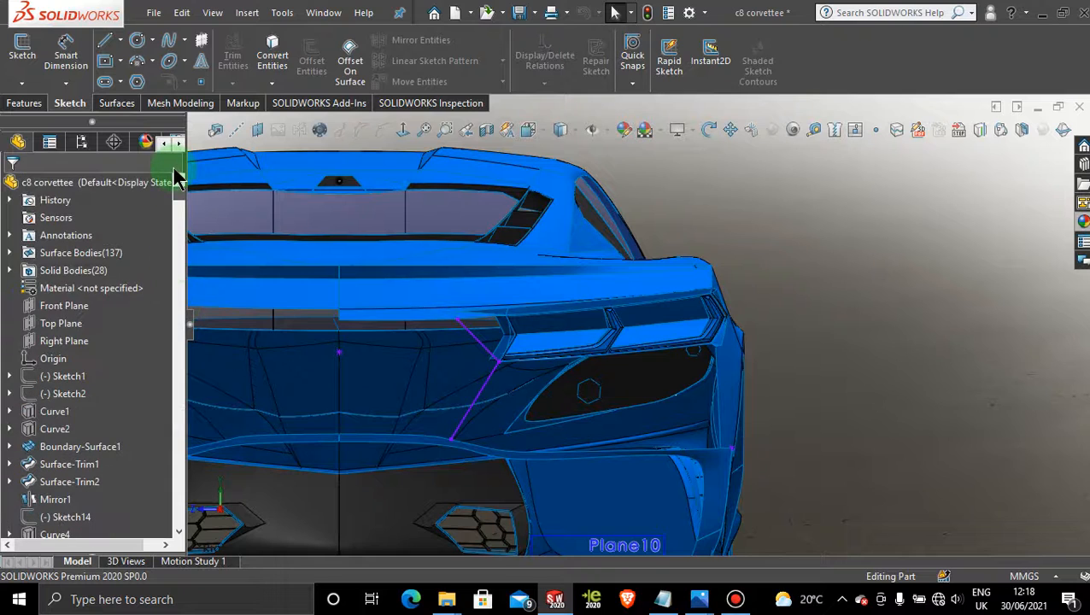
click(65, 341)
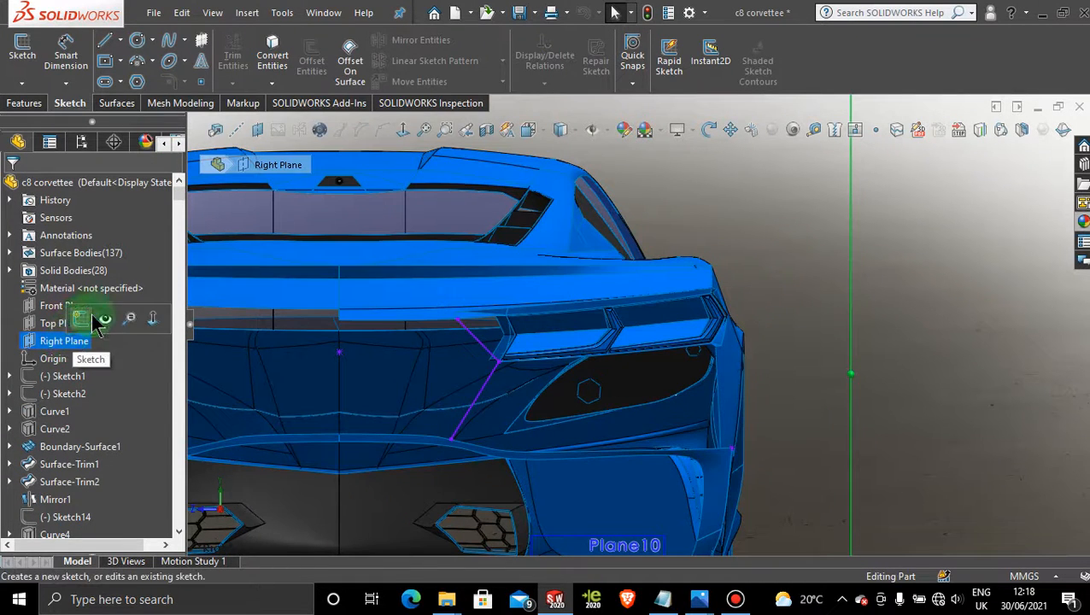
click(80, 318)
scroll(630, 323, down, 2)
scroll(630, 319, down, 3)
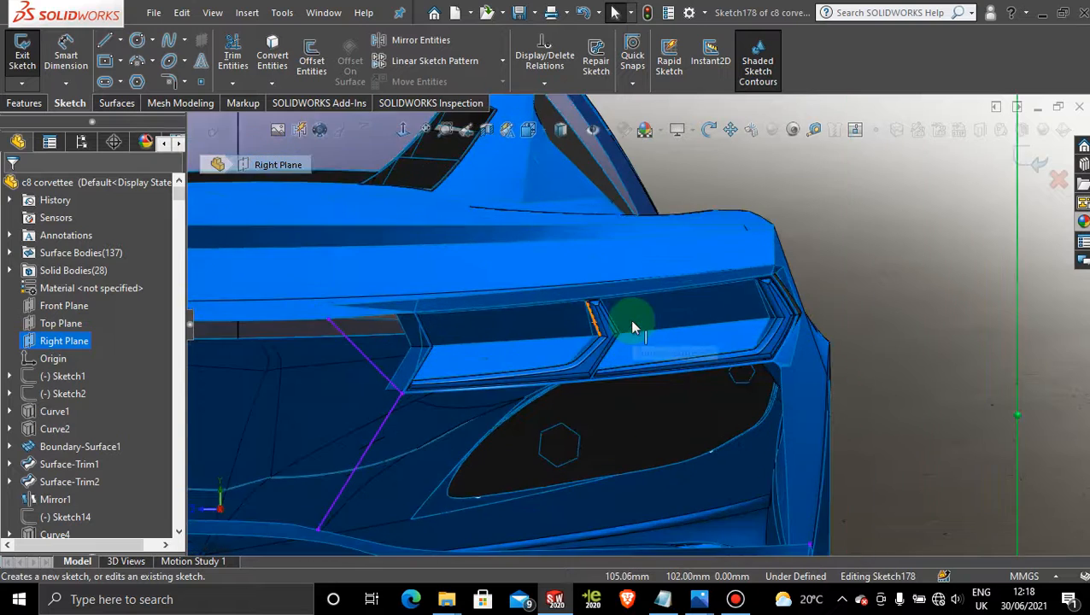
scroll(644, 321, down, 2)
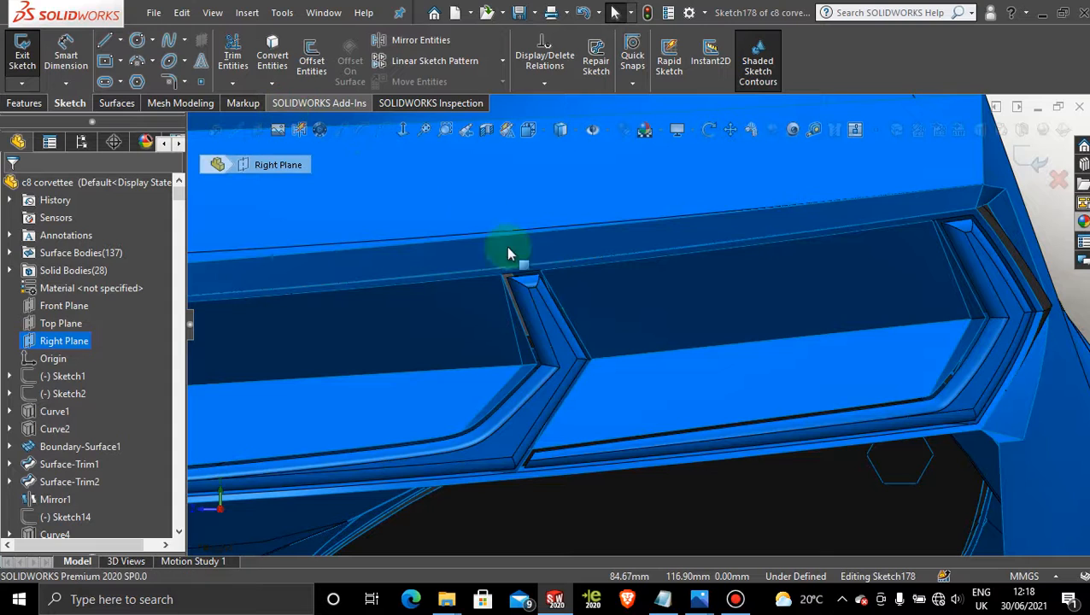
click(574, 342)
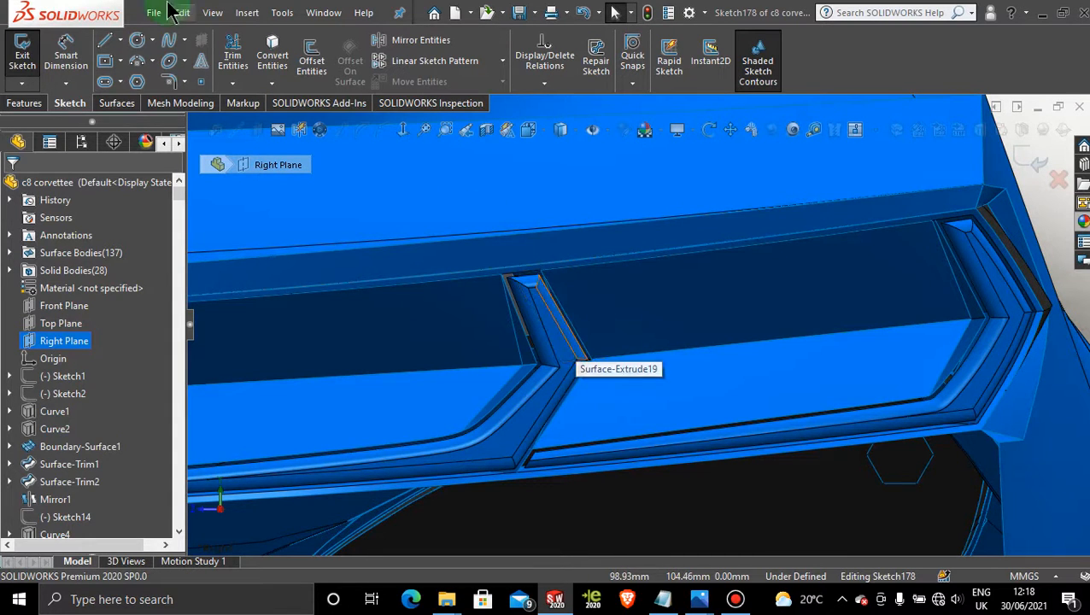
- Sketch a closed four-sided outline just inside the outer recess's upper face, with its lower line about 30 mm long along the crease
click(104, 40)
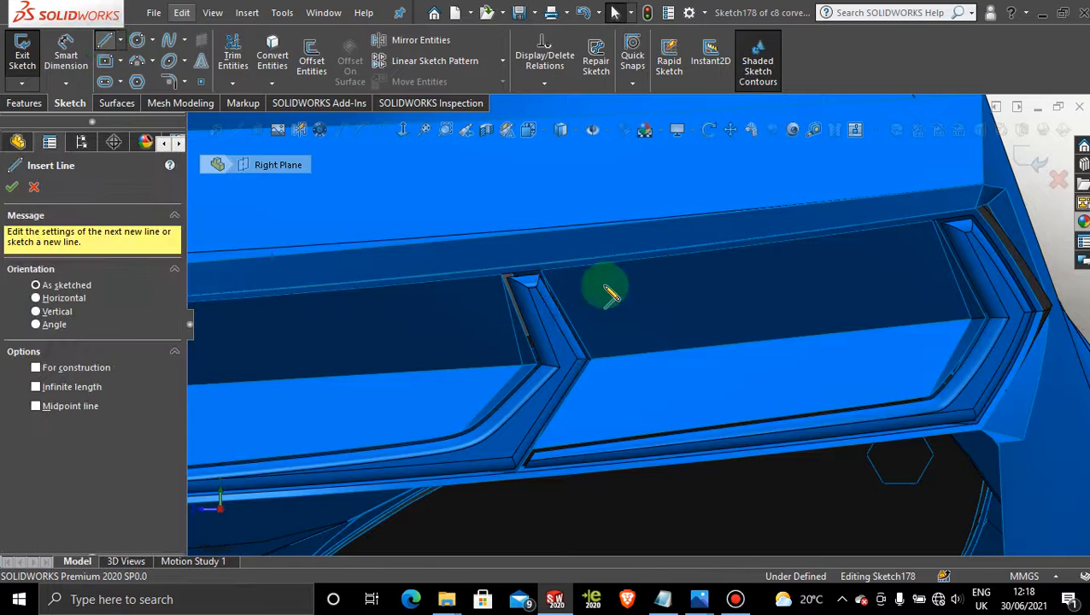
click(549, 277)
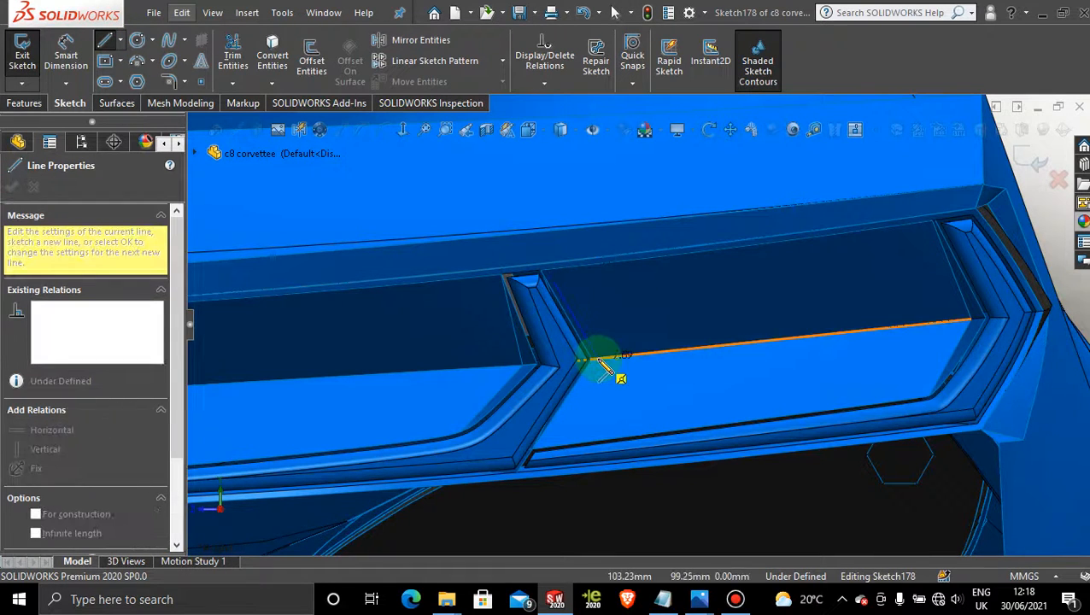
click(597, 359)
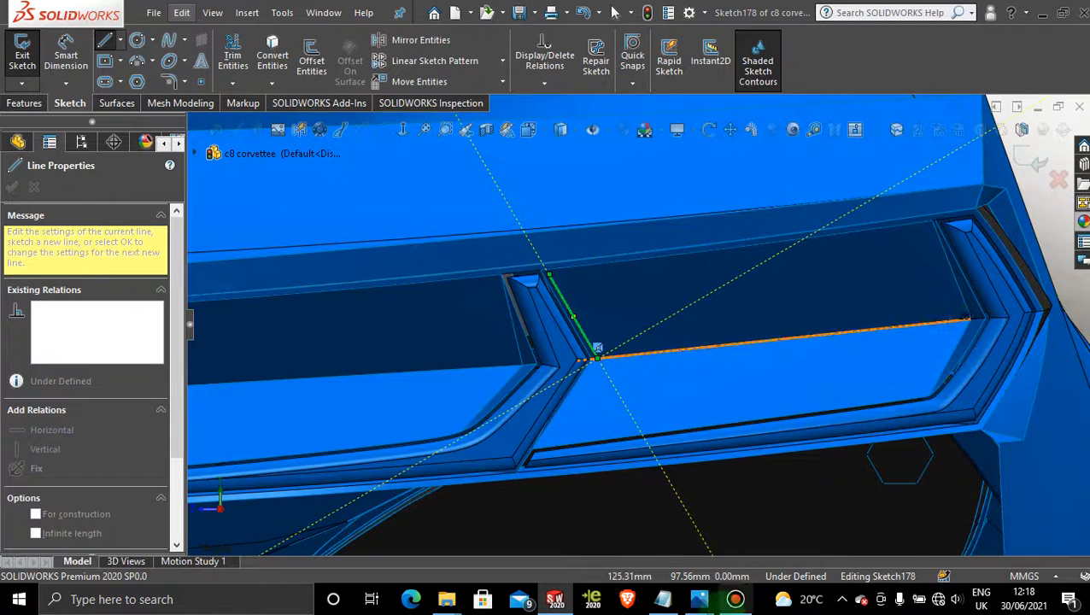
mouse_move(714, 605)
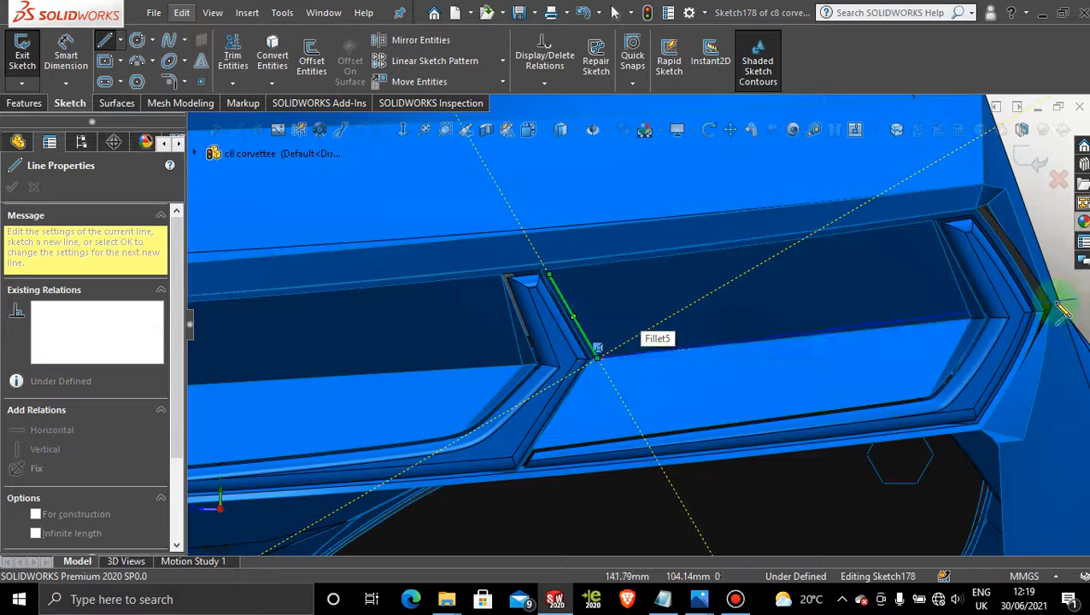
click(963, 311)
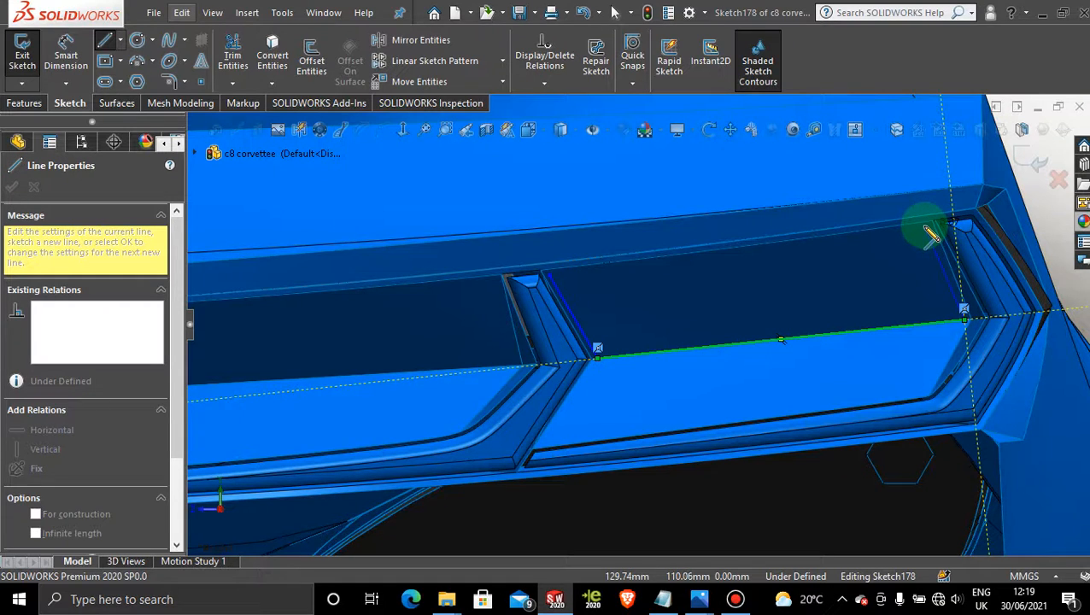
click(928, 228)
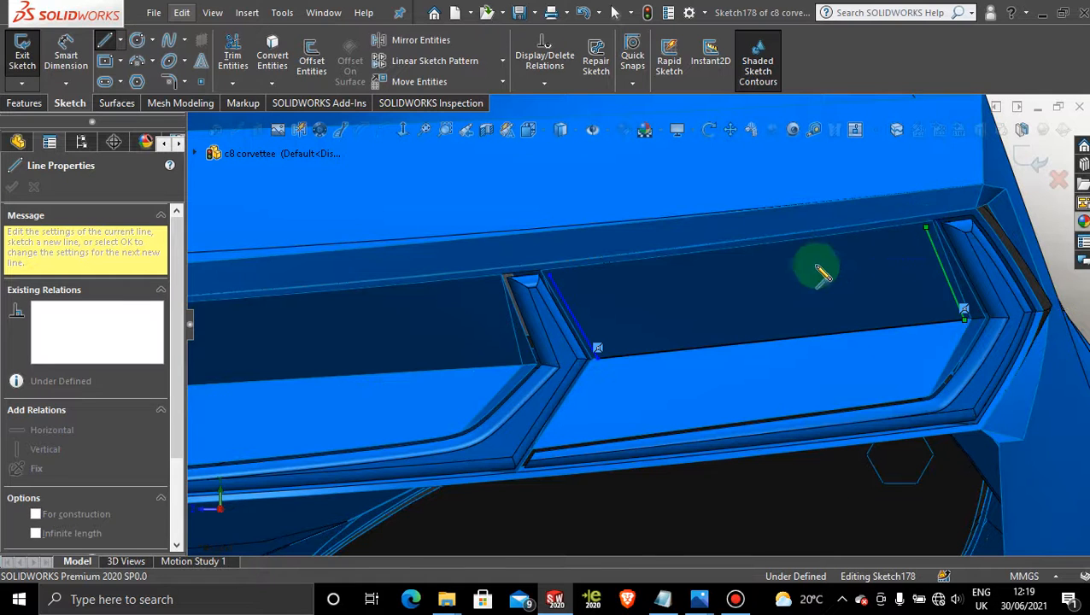
double_click(551, 277)
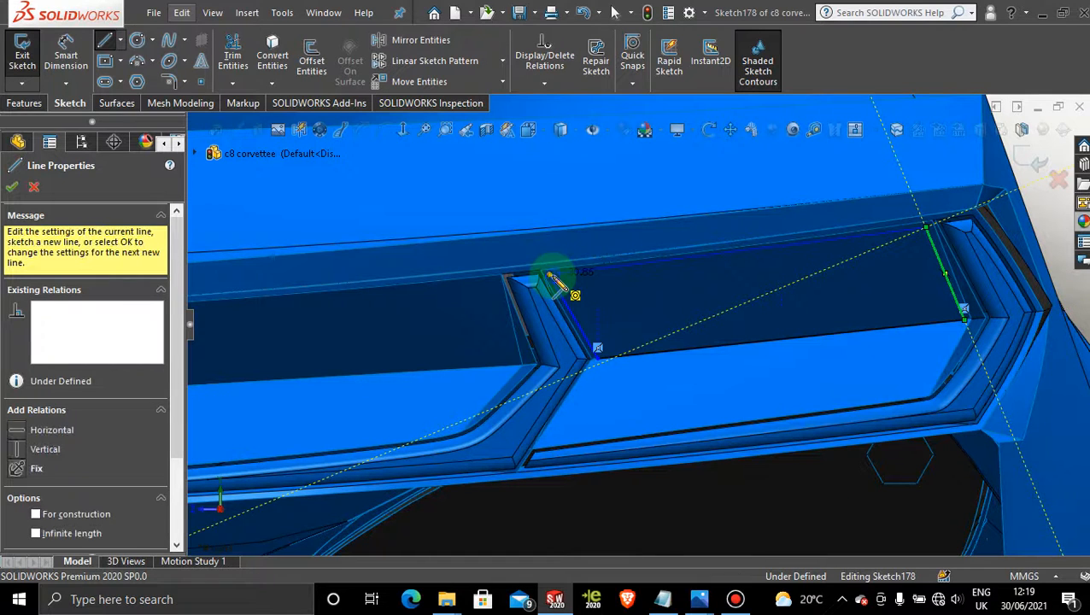
key(Escape)
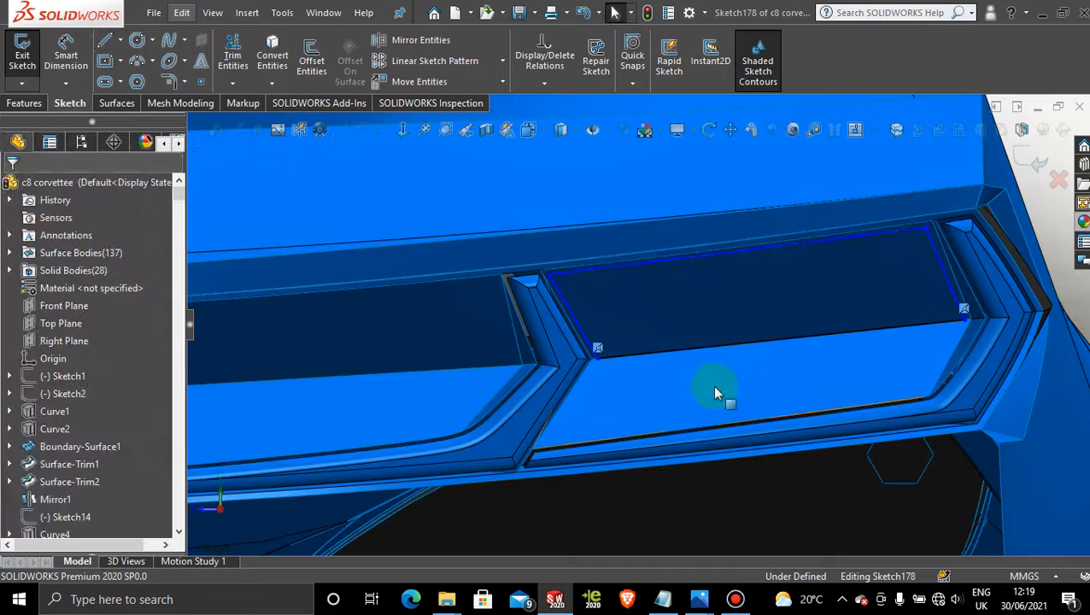
- Sketch three lines around the outer recess's lower face, joined to the ends of the crease line, with the inner side about 7.7 mm long
click(103, 42)
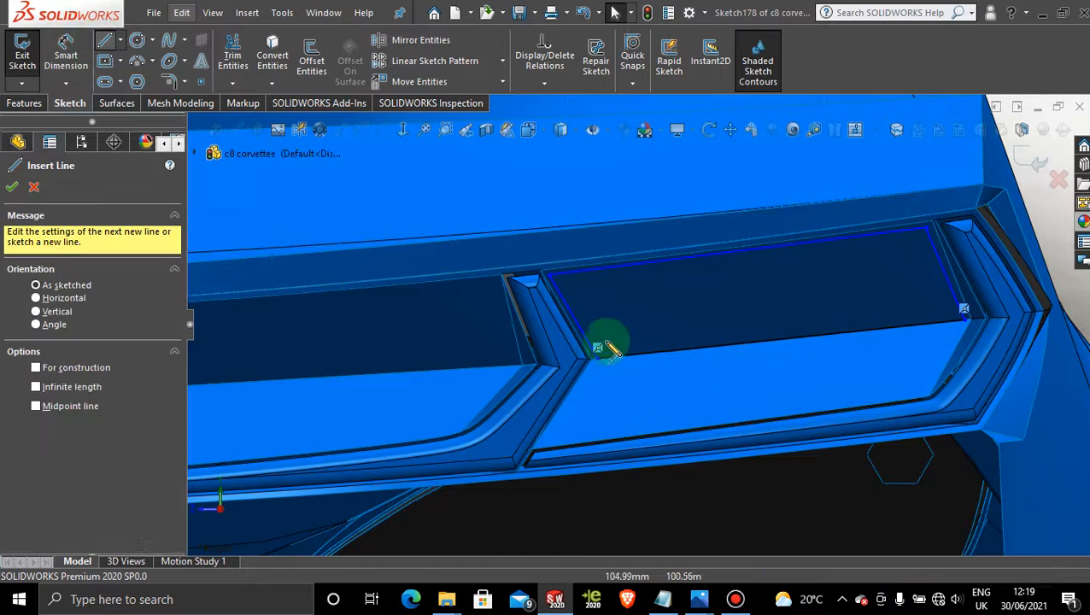
click(597, 348)
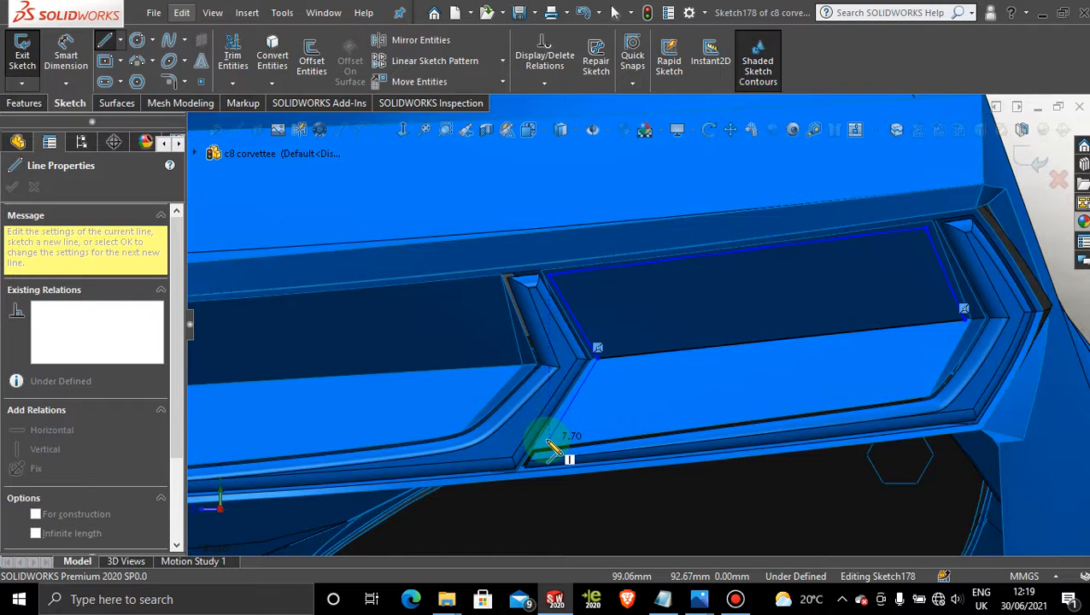
click(549, 439)
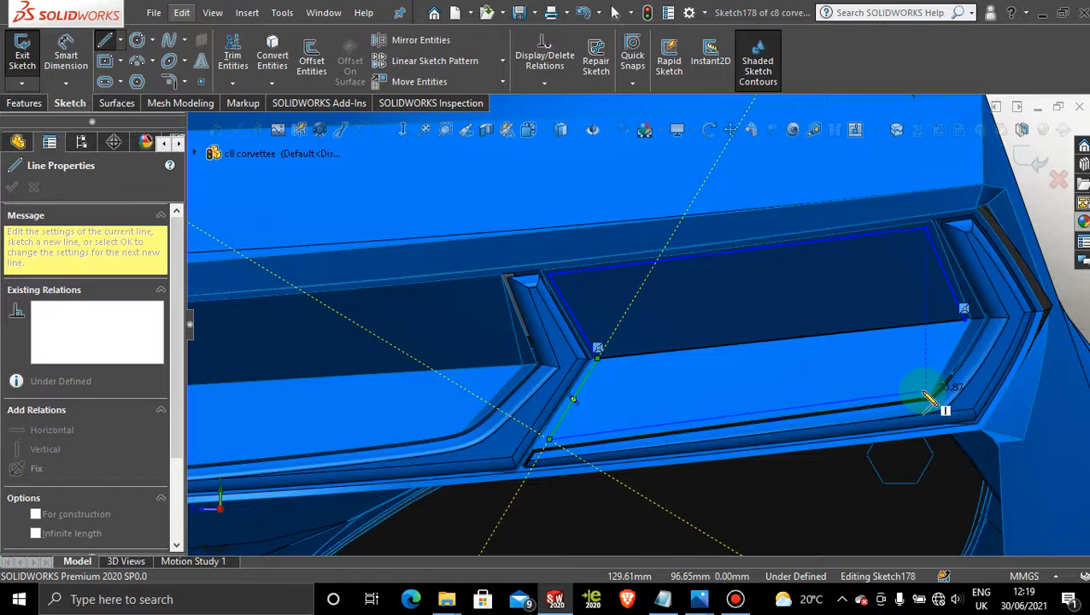
click(926, 392)
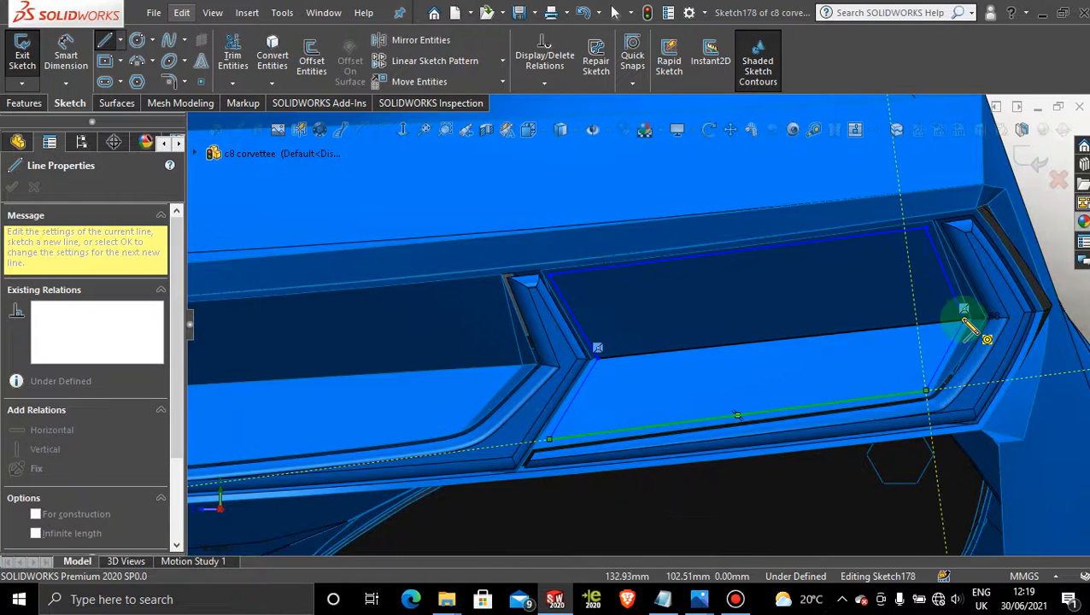
click(964, 321)
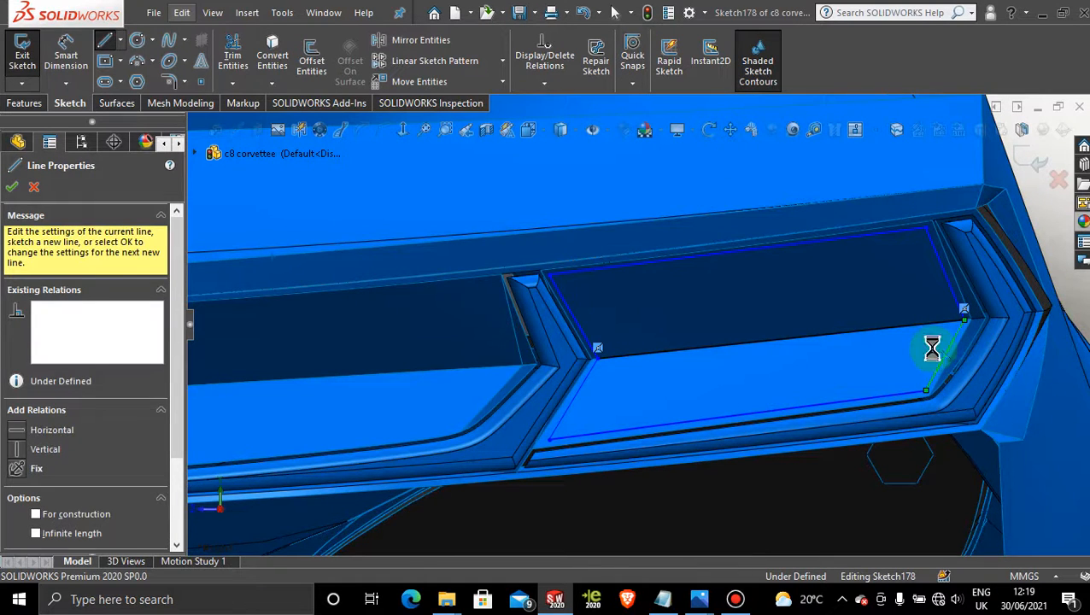
key(Escape)
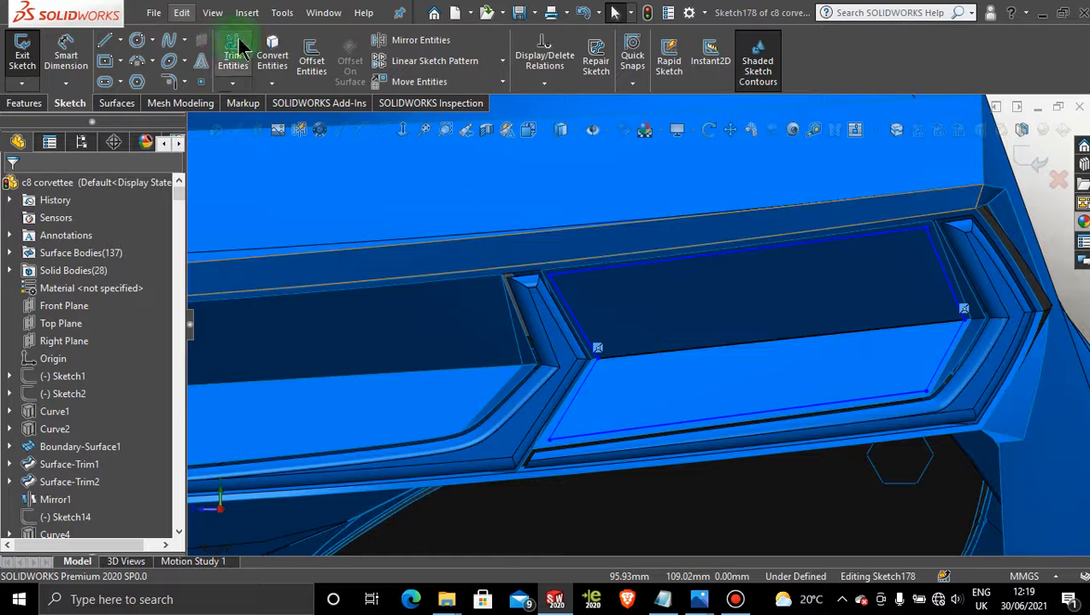
- Offset the shared crease line bi-directionally by 0.30 mm with dimensions added
click(311, 58)
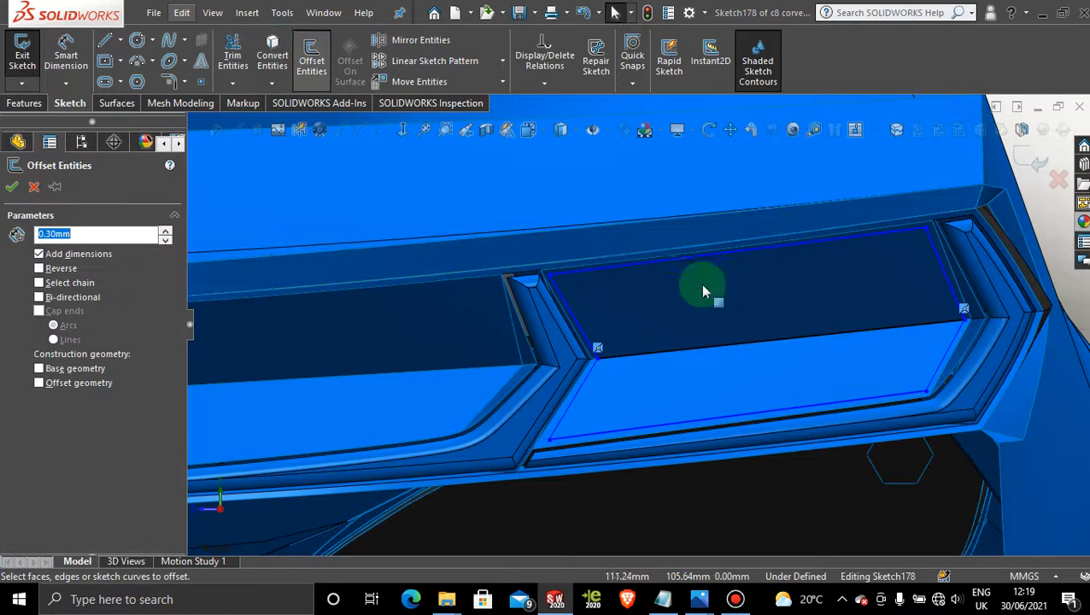
click(741, 351)
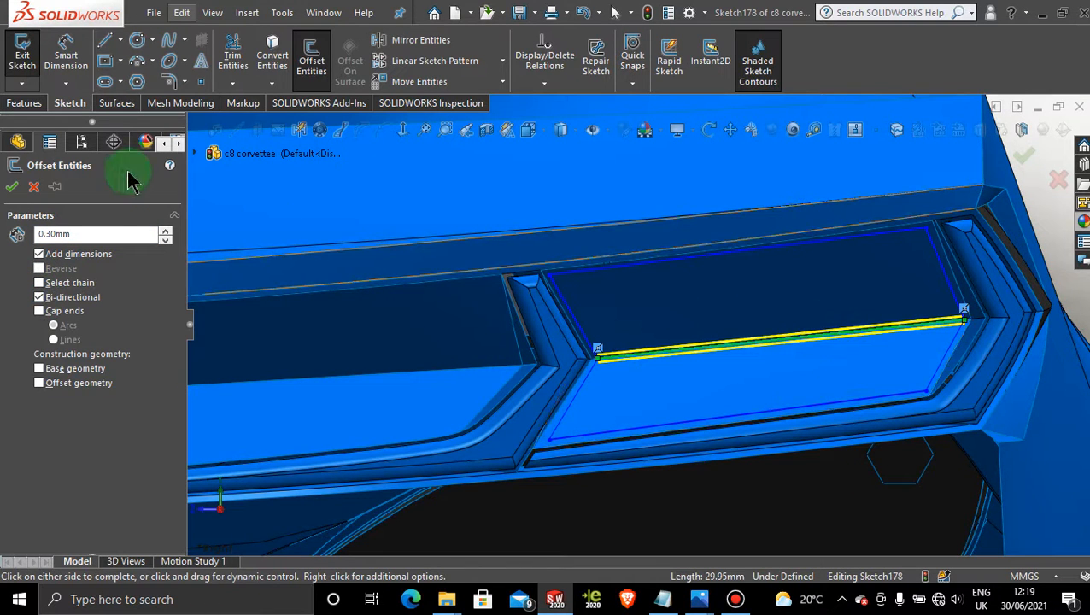
click(11, 187)
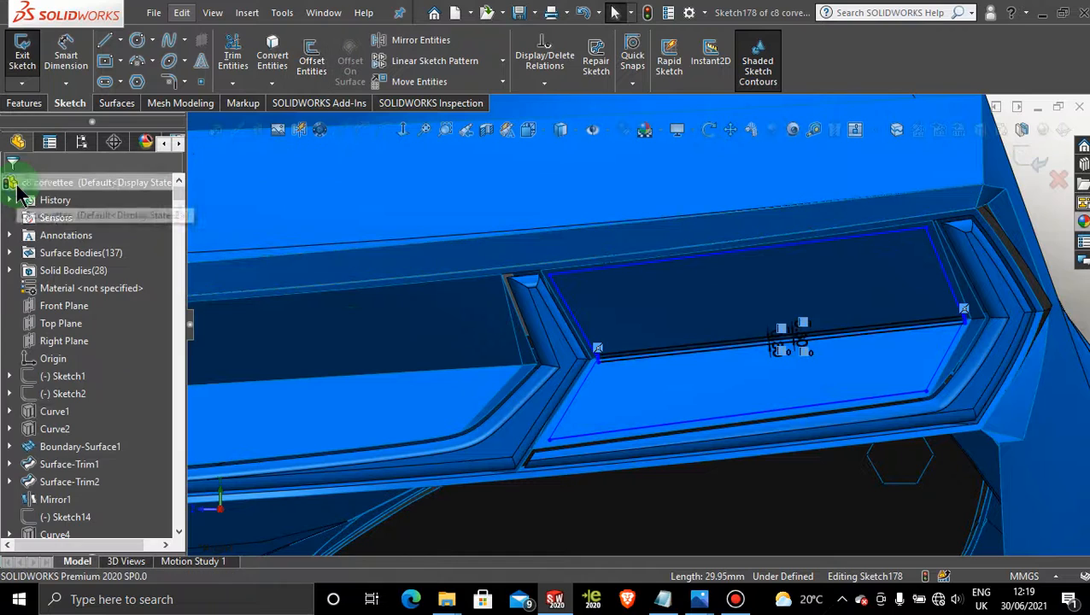
- Trim away the original crease line between its two offset lines
scroll(649, 351, down, 5)
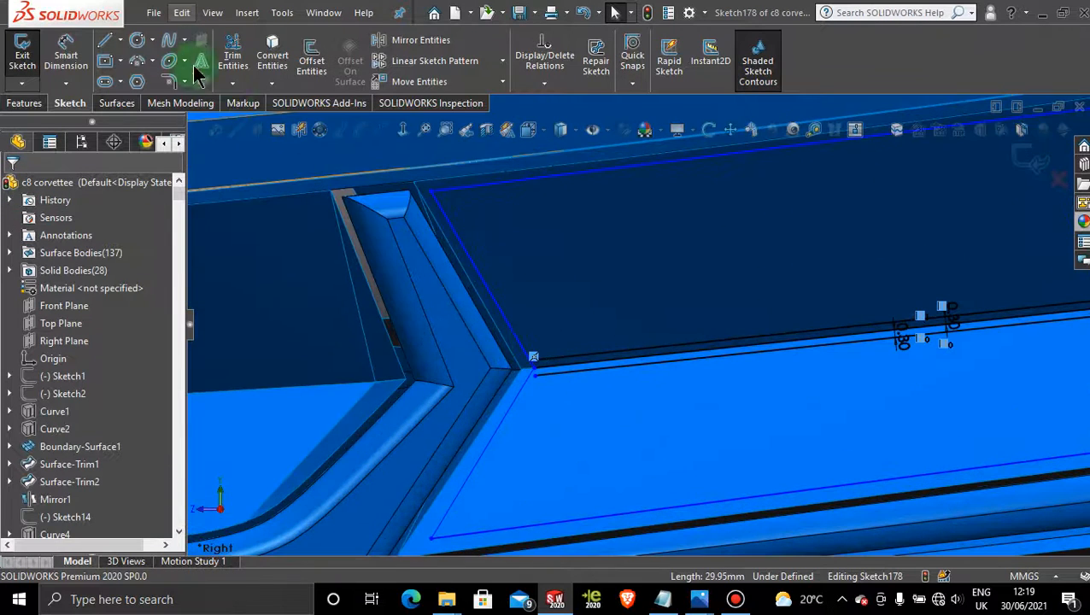
click(239, 54)
scroll(589, 478, down, 5)
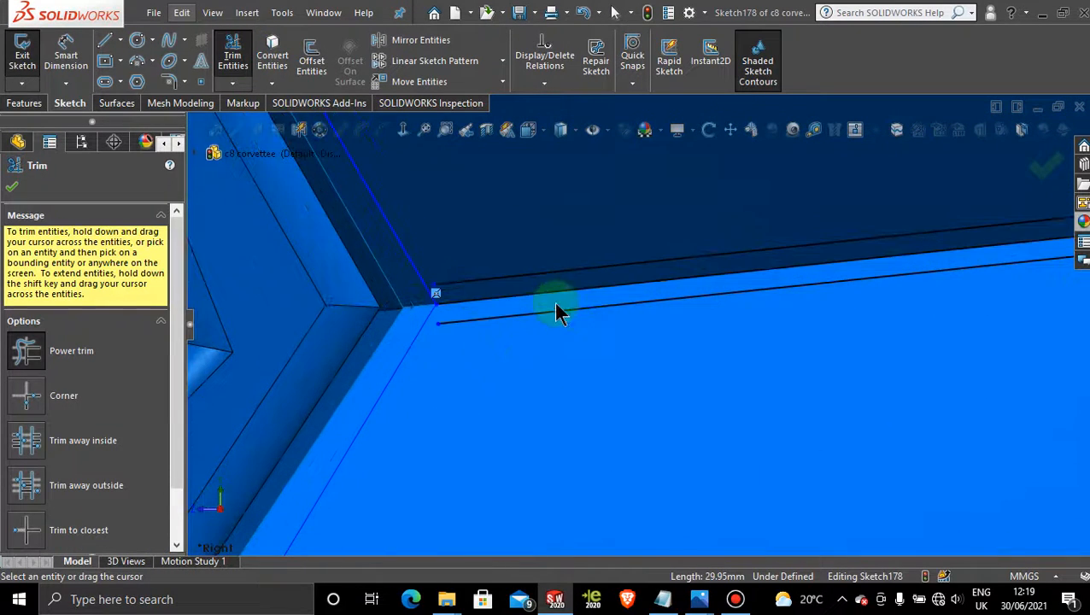
click(536, 290)
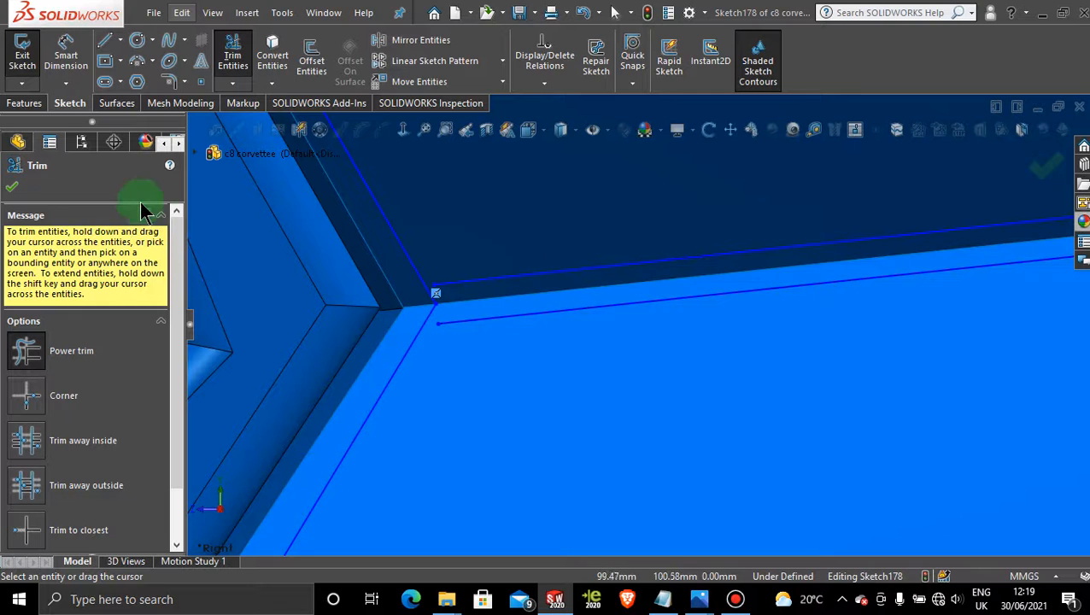
- Move the inner ends of the two offset lines onto the inner side lines of the upper and lower outlines
click(9, 190)
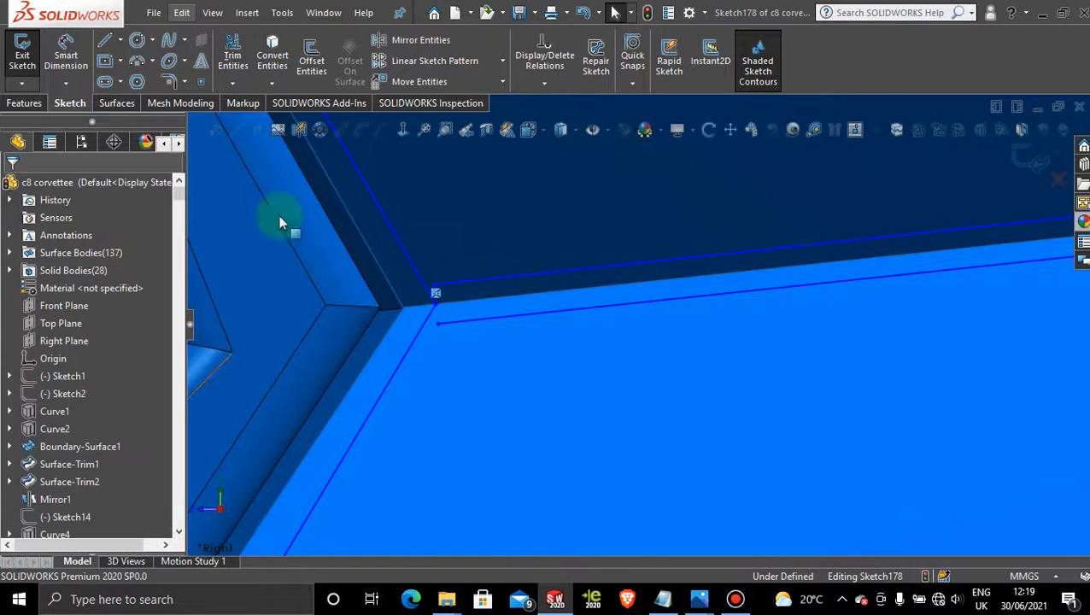
click(433, 288)
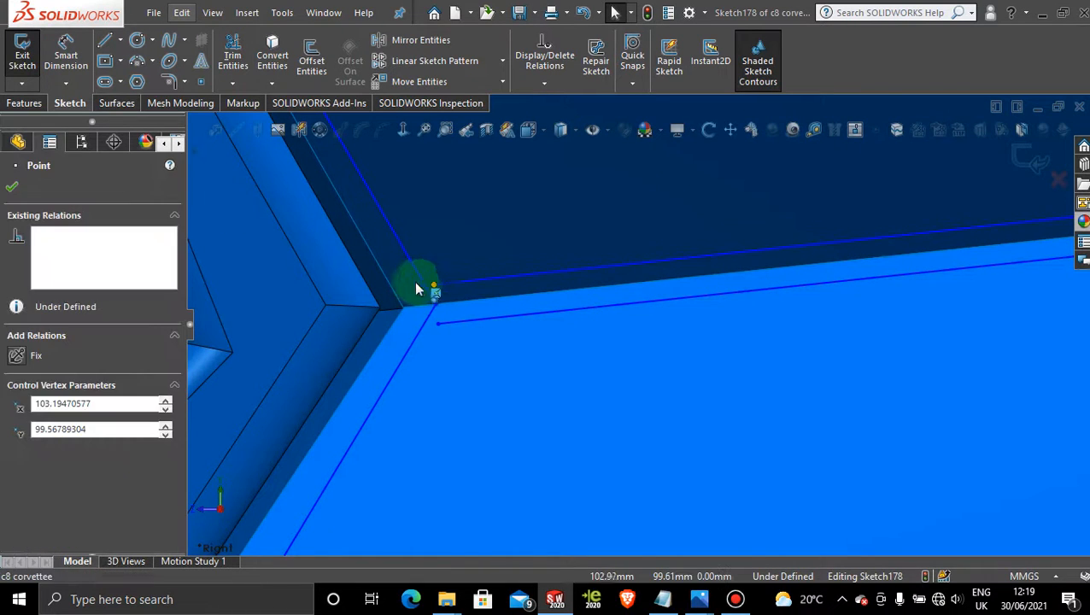
mouse_move(416, 290)
mouse_down()
mouse_move(439, 318)
mouse_move(423, 325)
mouse_up()
scroll(596, 382, up, 7)
scroll(597, 387, up, 3)
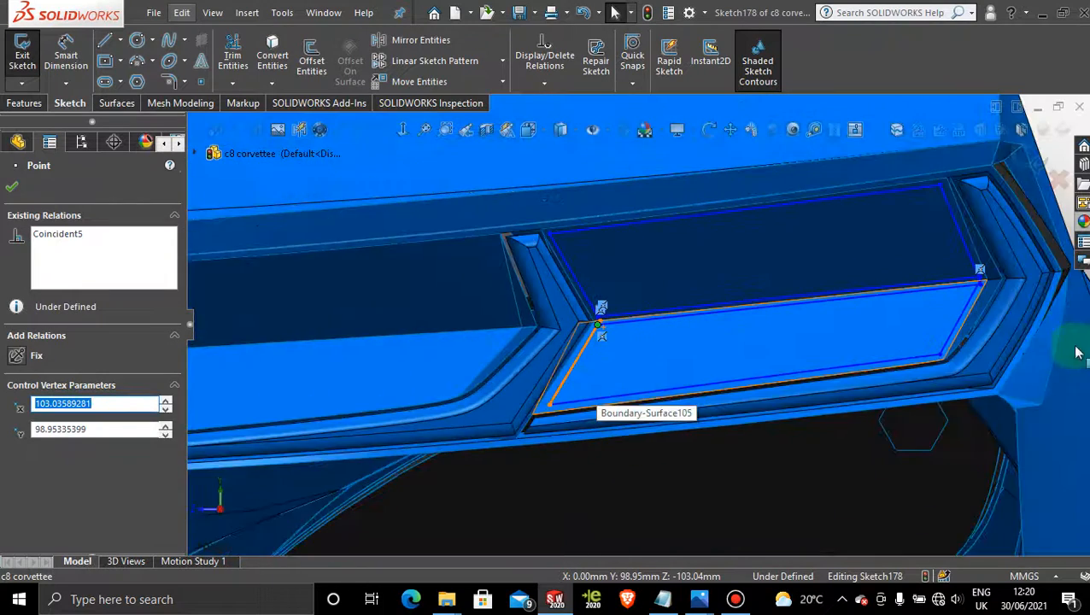
- Move the outer ends of the two offset lines onto the outer side lines of the upper and lower outlines
scroll(990, 275, down, 8)
scroll(825, 329, down, 6)
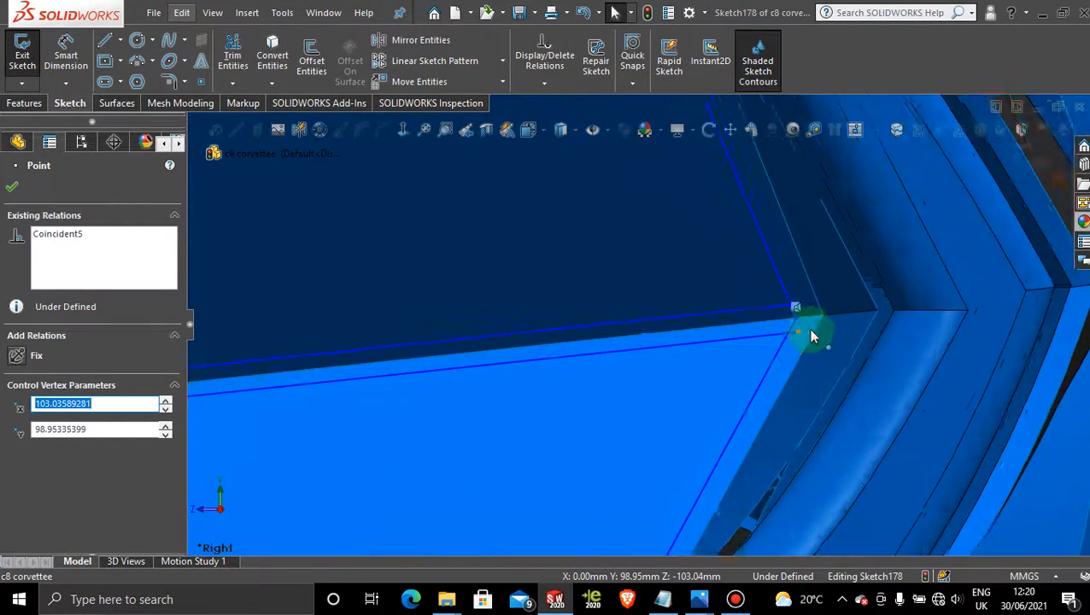
drag(717, 358, 686, 358)
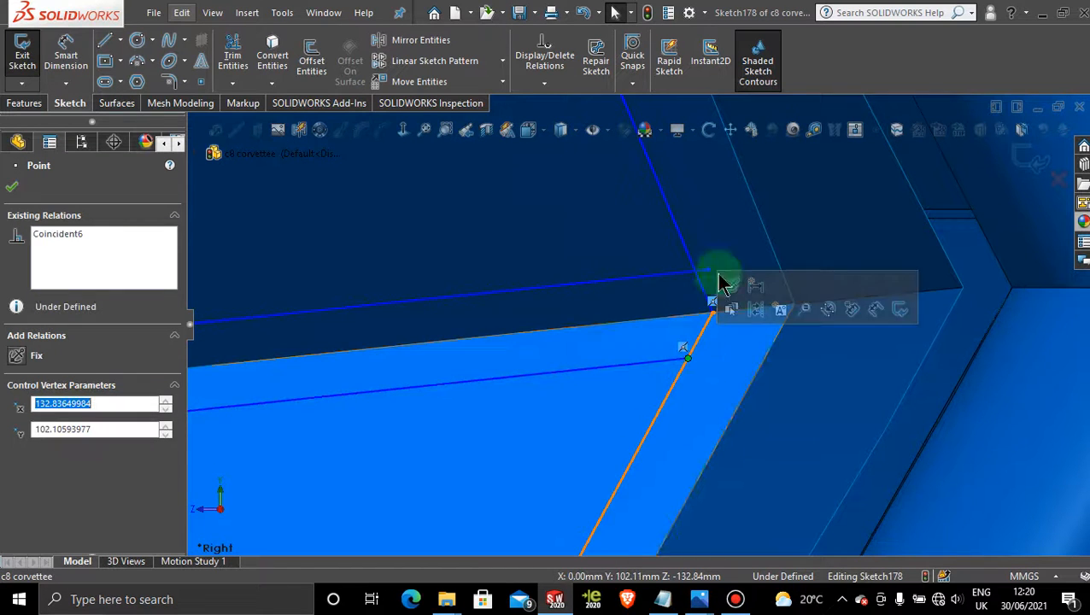
drag(694, 272, 694, 272)
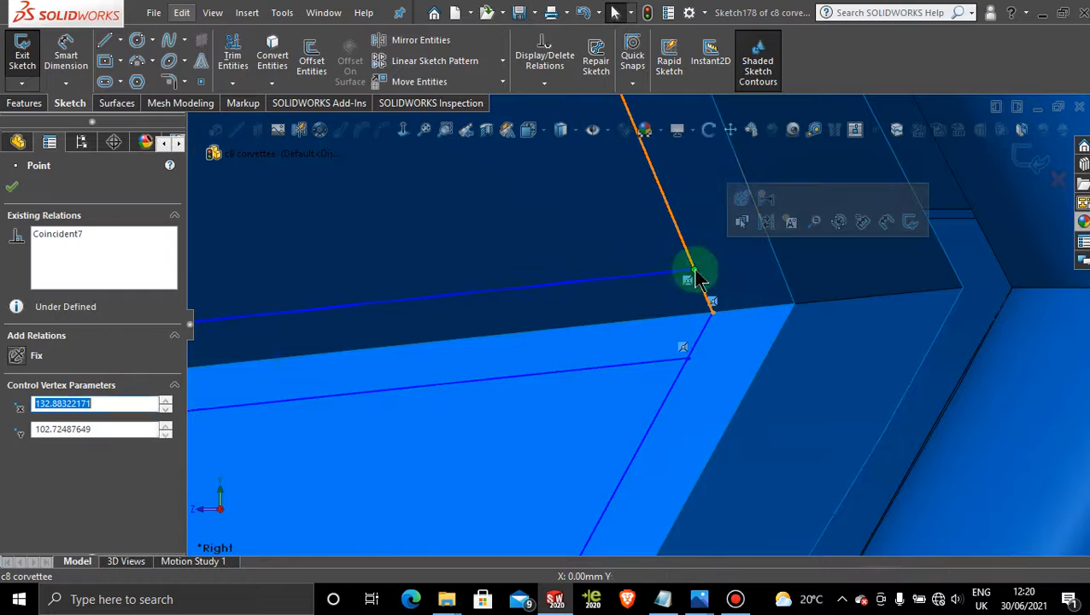
click(9, 189)
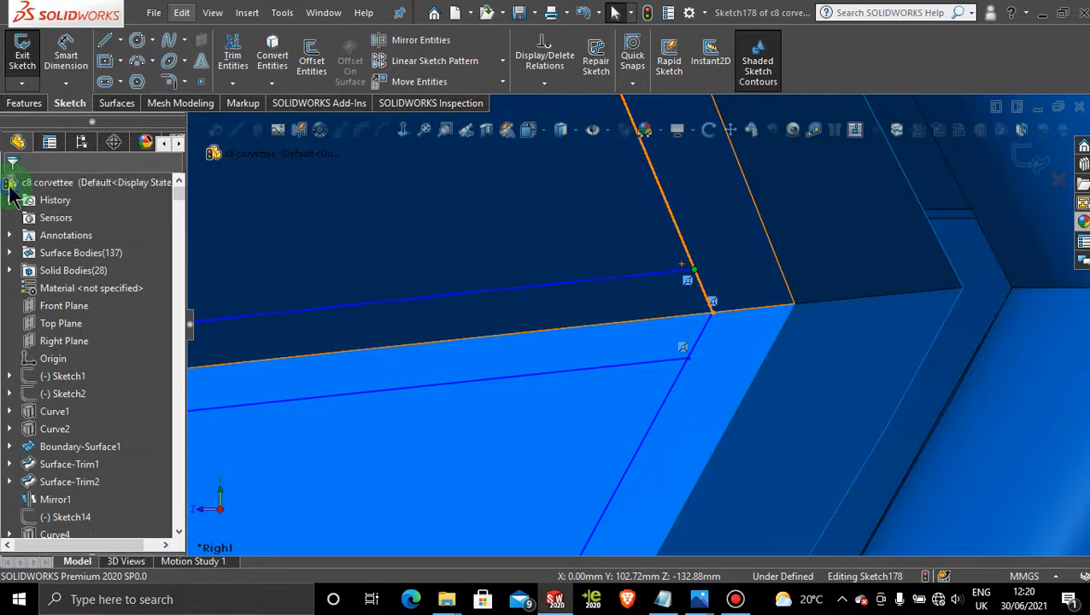
- Trim the leftover side-line pieces between the offset lines at both ends, leaving two separate closed outlines
click(232, 53)
mouse_move(739, 268)
mouse_down()
mouse_move(710, 280)
mouse_move(702, 317)
mouse_up()
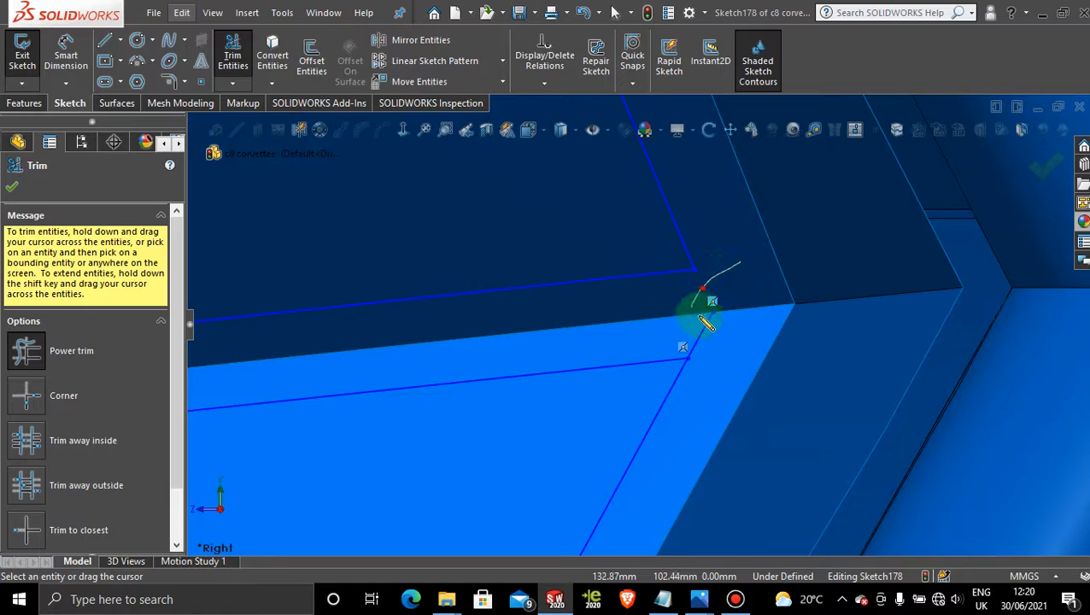
scroll(714, 329, up, 6)
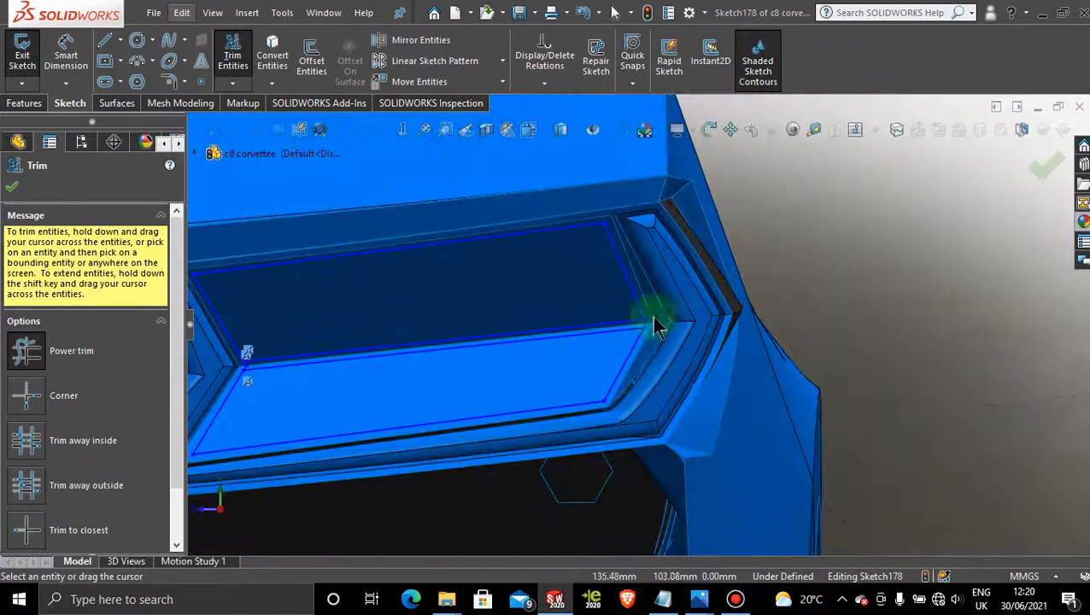
scroll(339, 352, down, 8)
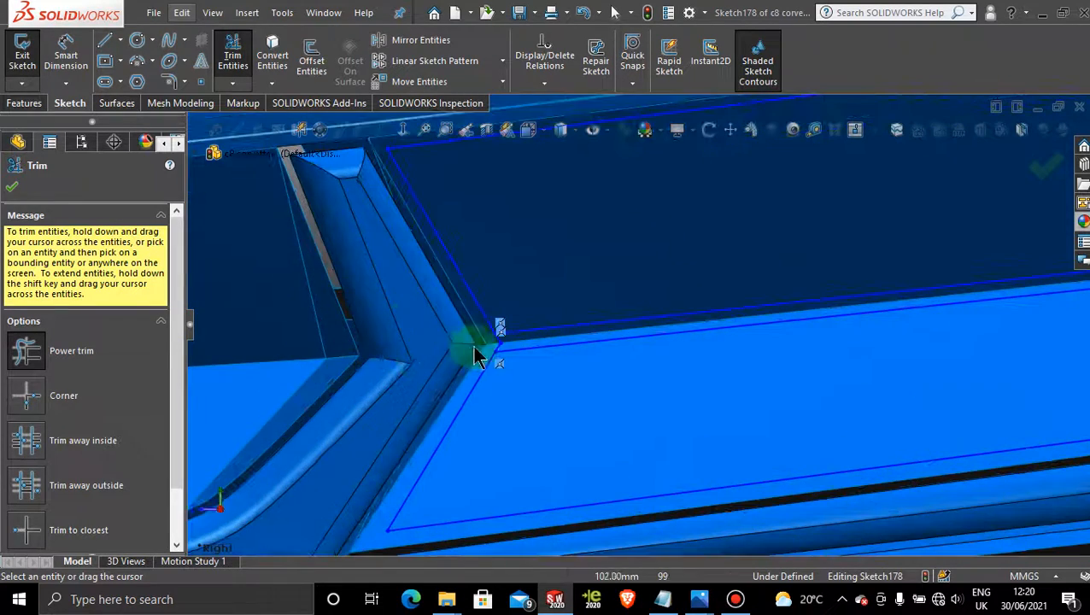
scroll(530, 353, down, 2)
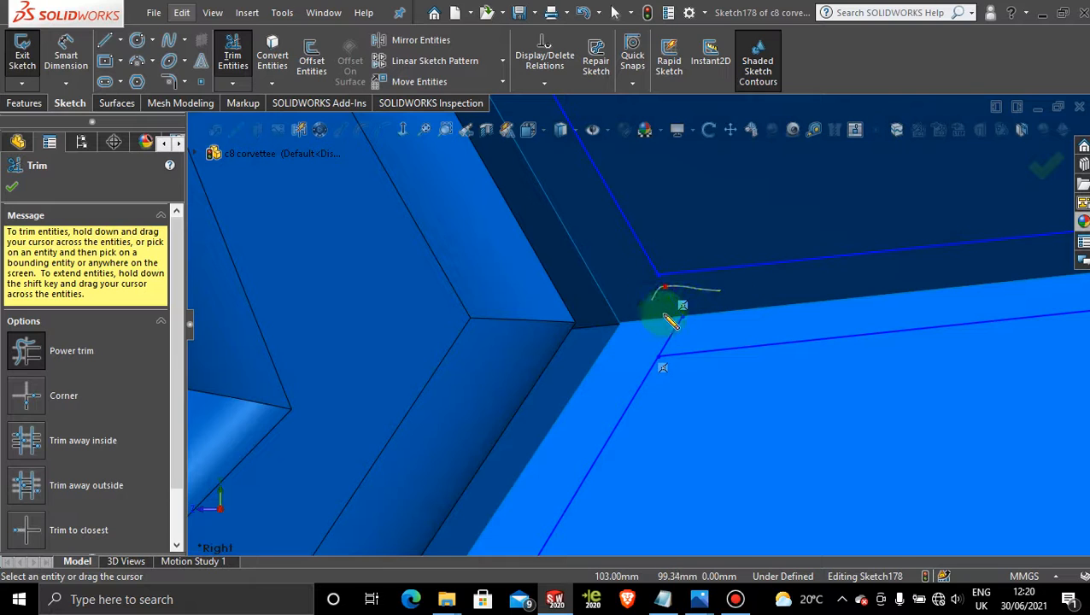
scroll(743, 316, up, 7)
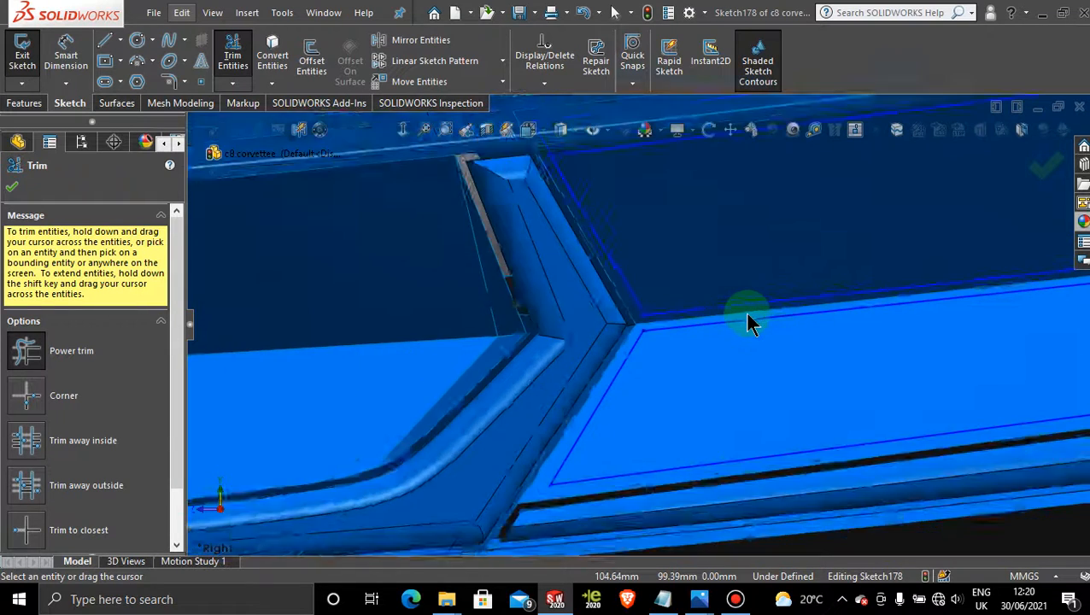
scroll(905, 307, down, 2)
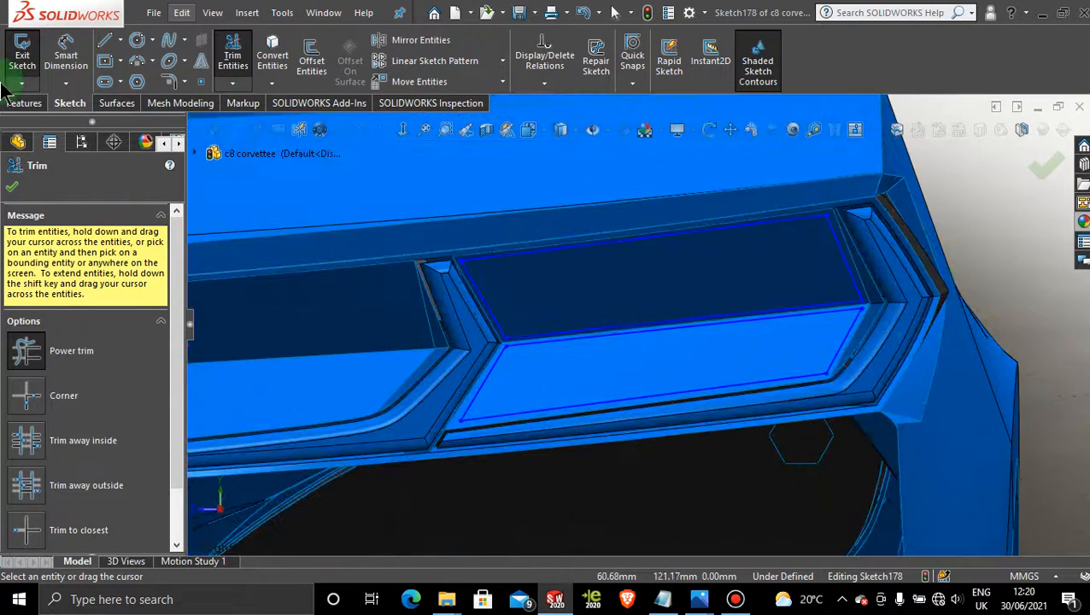
click(9, 189)
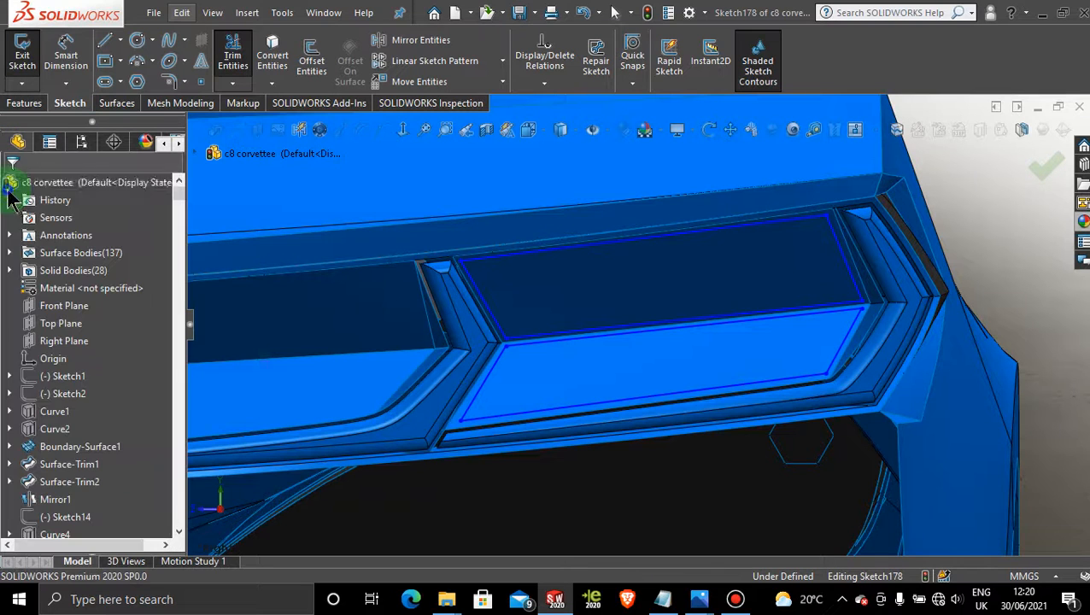
- Trim the outer recess's upper and lower faces with the sketch, removing the regions inside both outlines
click(117, 103)
click(569, 74)
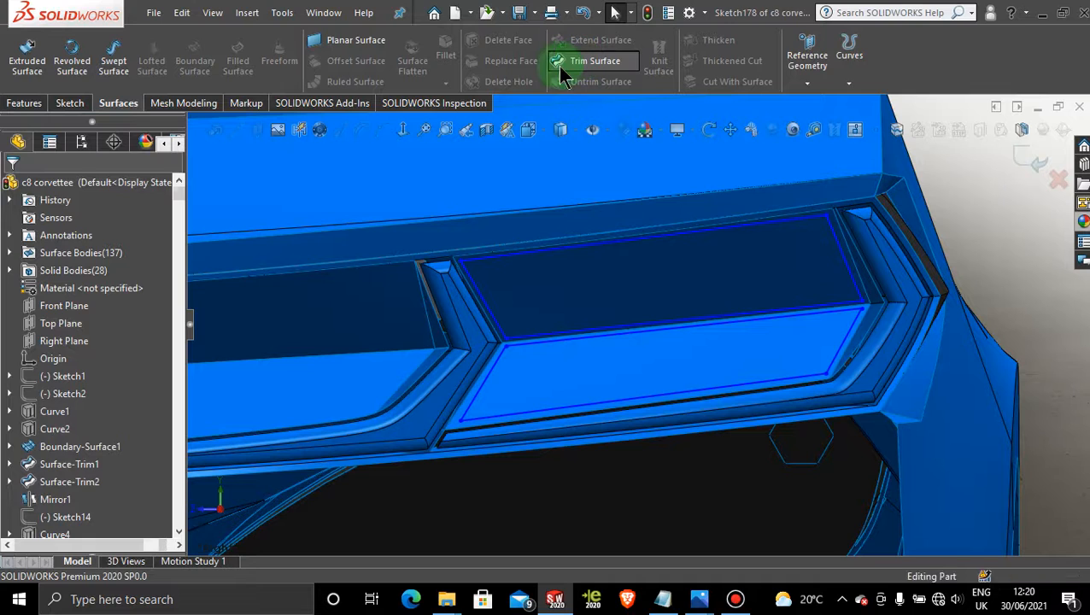
click(655, 280)
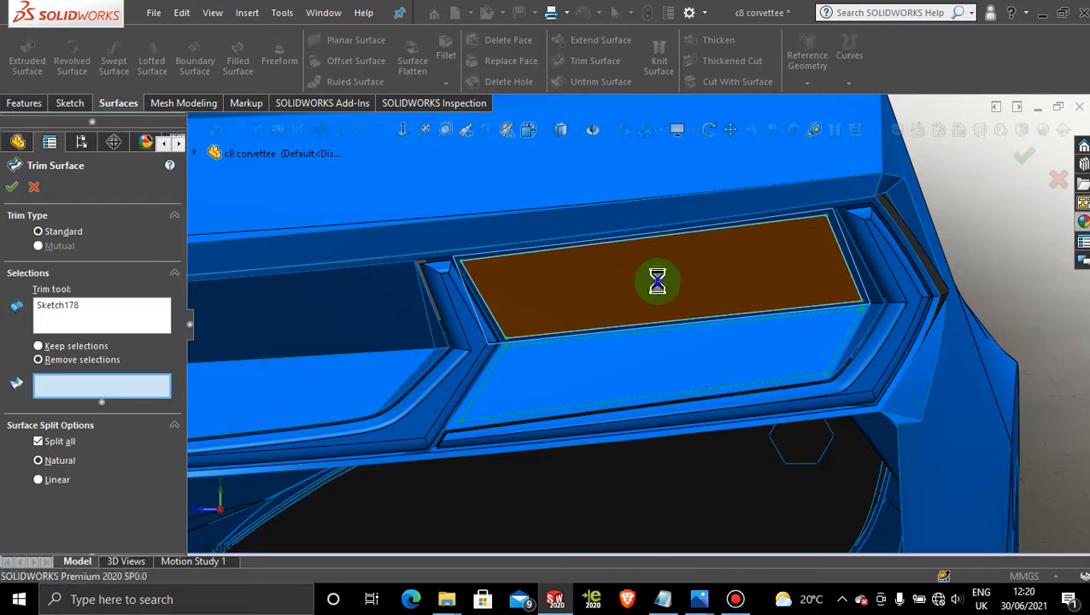
click(639, 366)
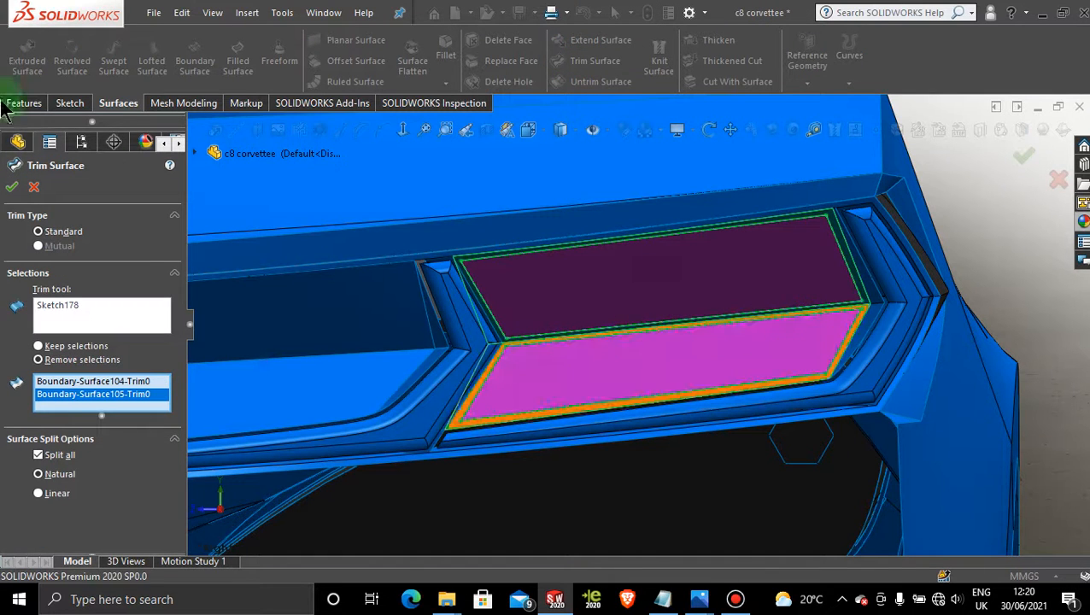
click(12, 189)
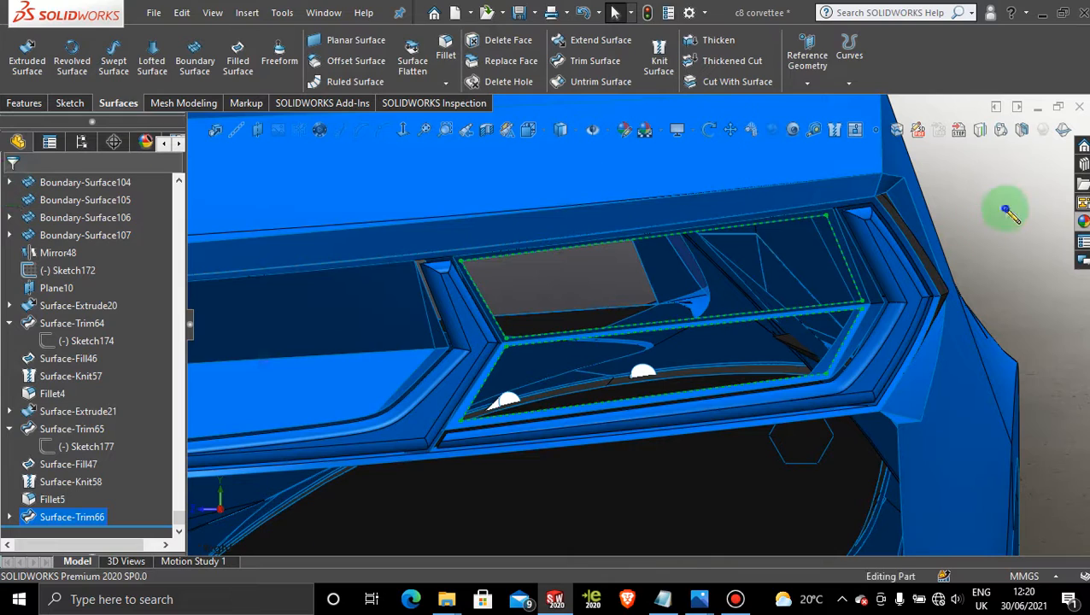
- Examine the two openings cut in the outer taillight recess from several angles
middle_drag(637, 319, 646, 360)
scroll(703, 425, up, 7)
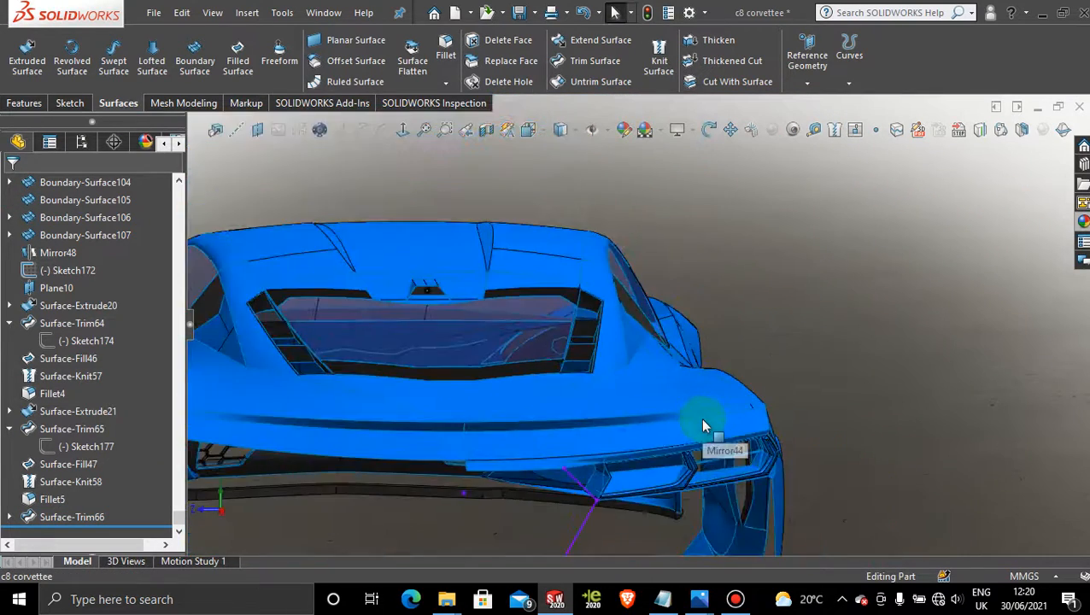
scroll(677, 377, down, 10)
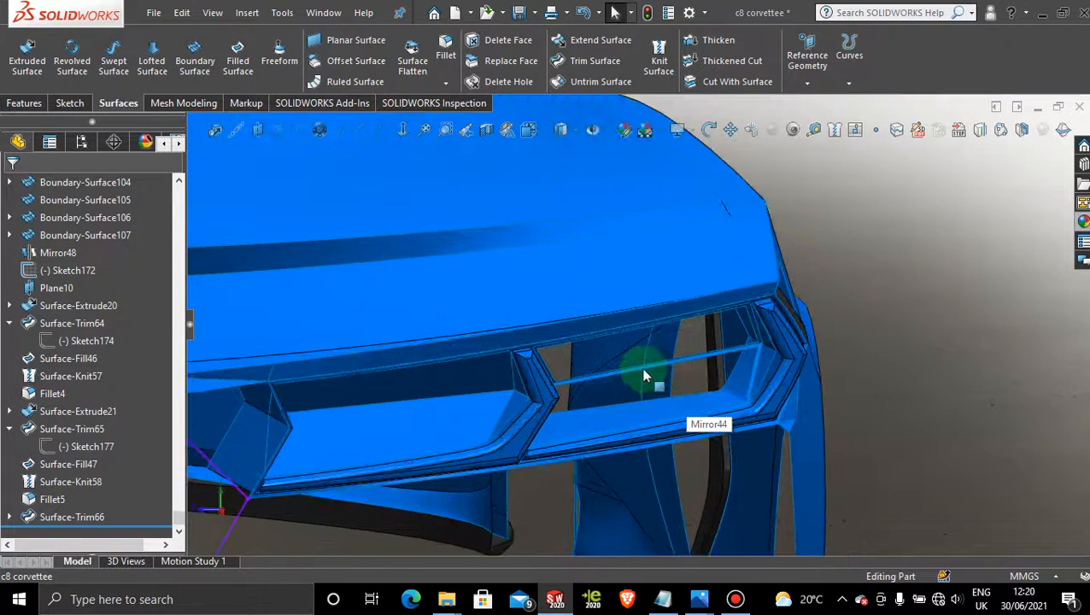
middle_drag(644, 376, 633, 360)
scroll(676, 206, down, 5)
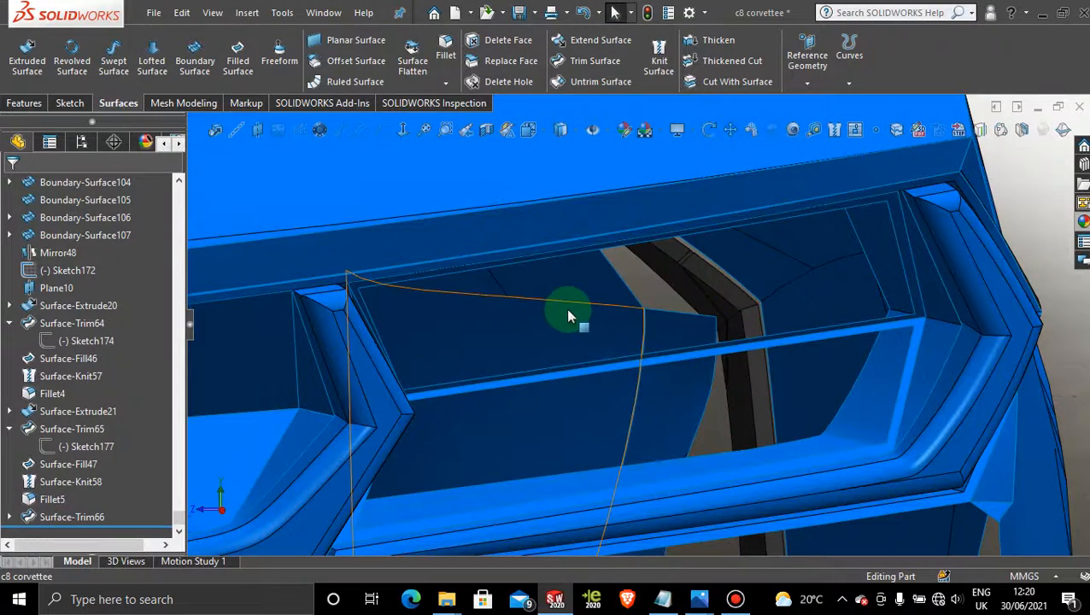
scroll(567, 310, up, 1)
middle_drag(568, 310, 399, 287)
scroll(403, 286, up, 2)
scroll(406, 291, down, 3)
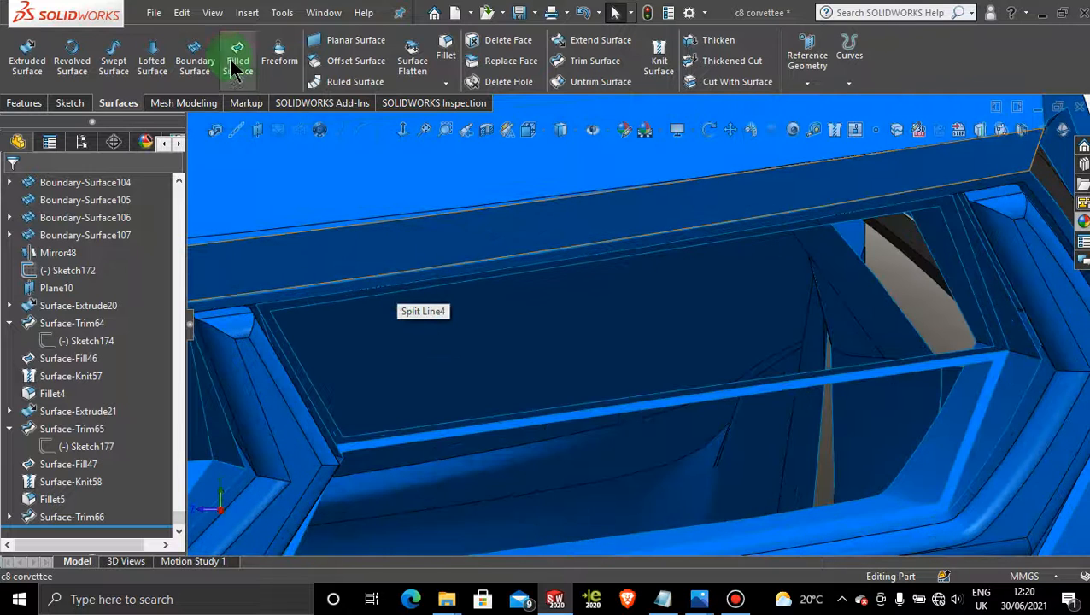
- Start a 3D sketch and draw a two-point spline across the upper opening, from near the middle of its top edge to its bottom edge
click(68, 103)
click(171, 49)
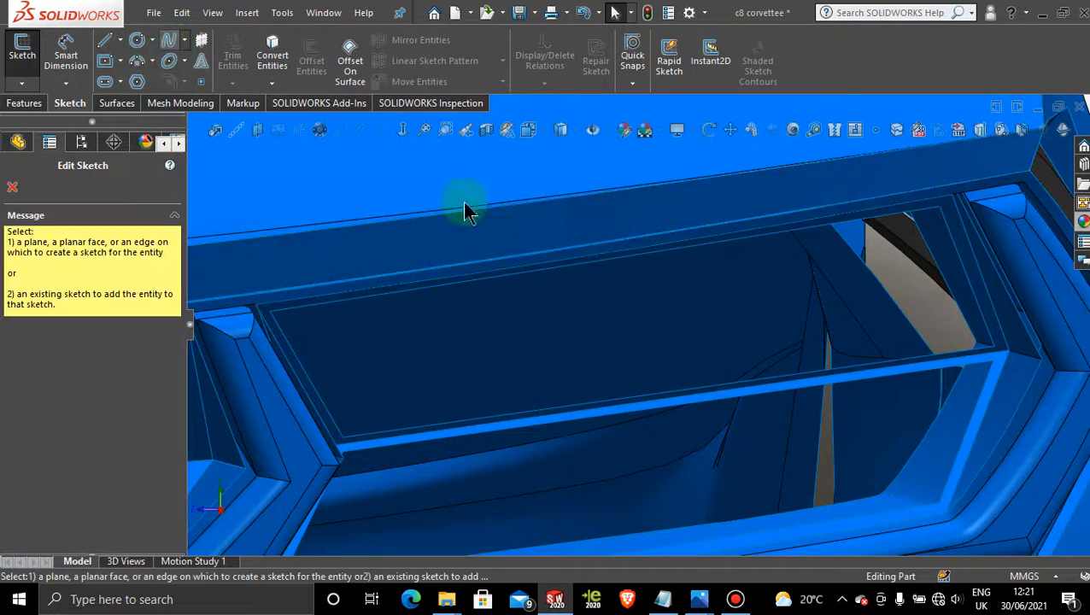
click(13, 186)
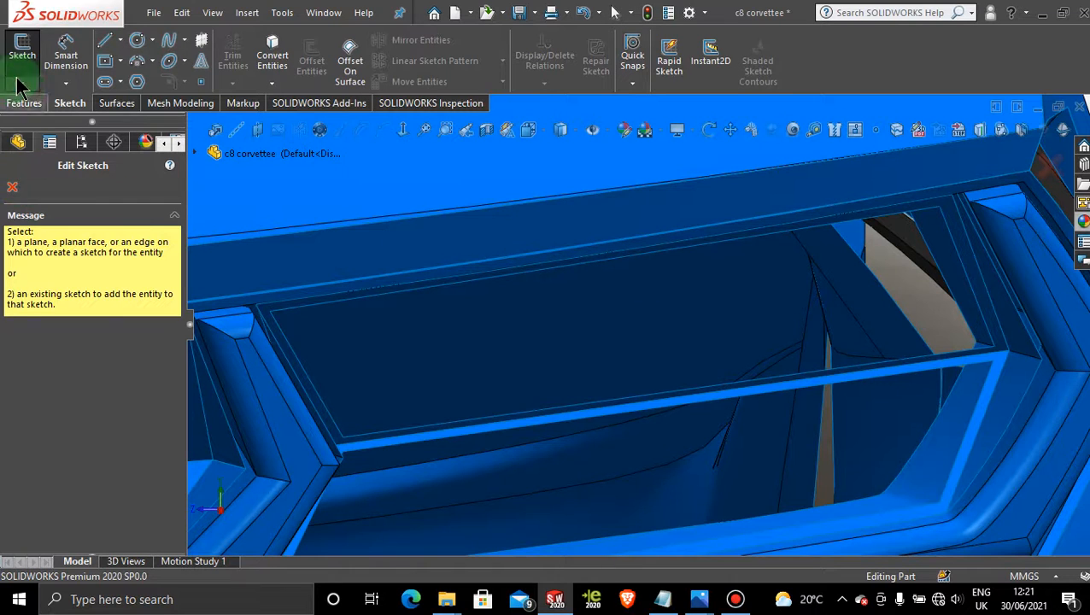
click(21, 83)
click(52, 121)
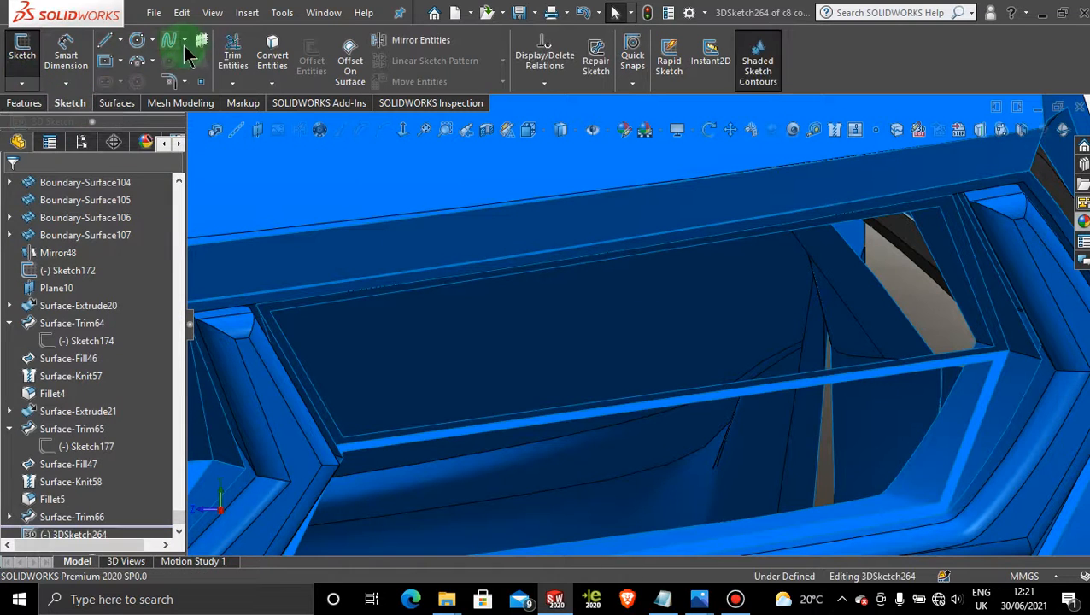
click(170, 40)
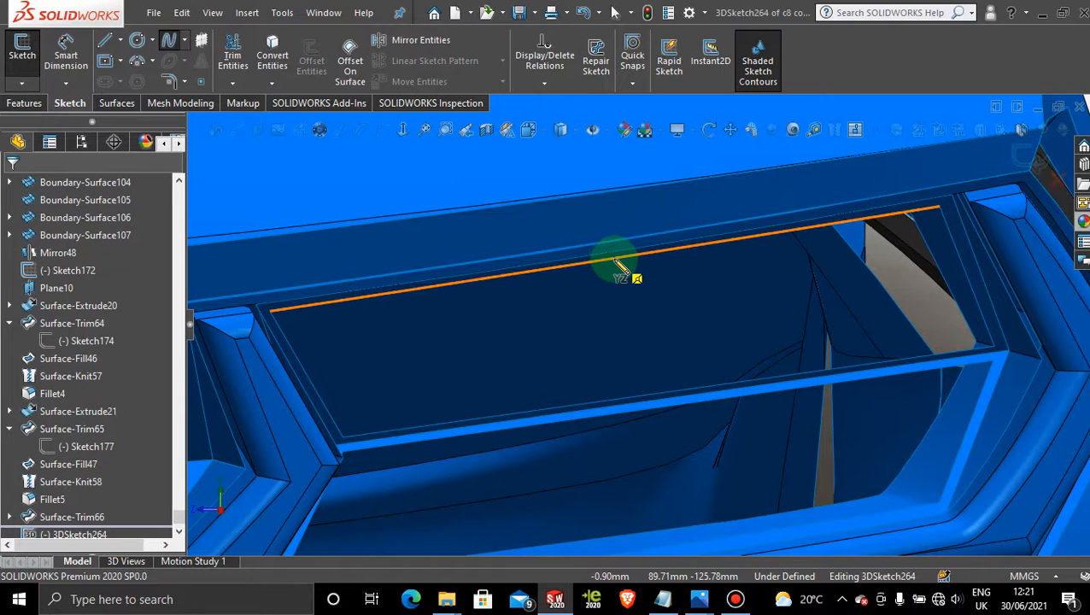
click(613, 258)
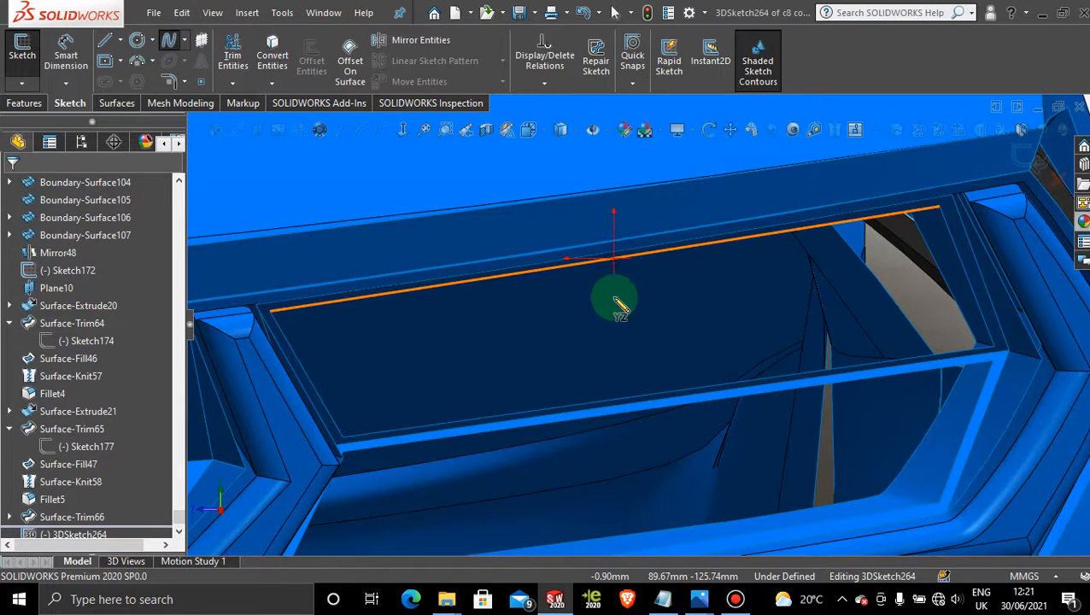
click(641, 395)
key(Escape)
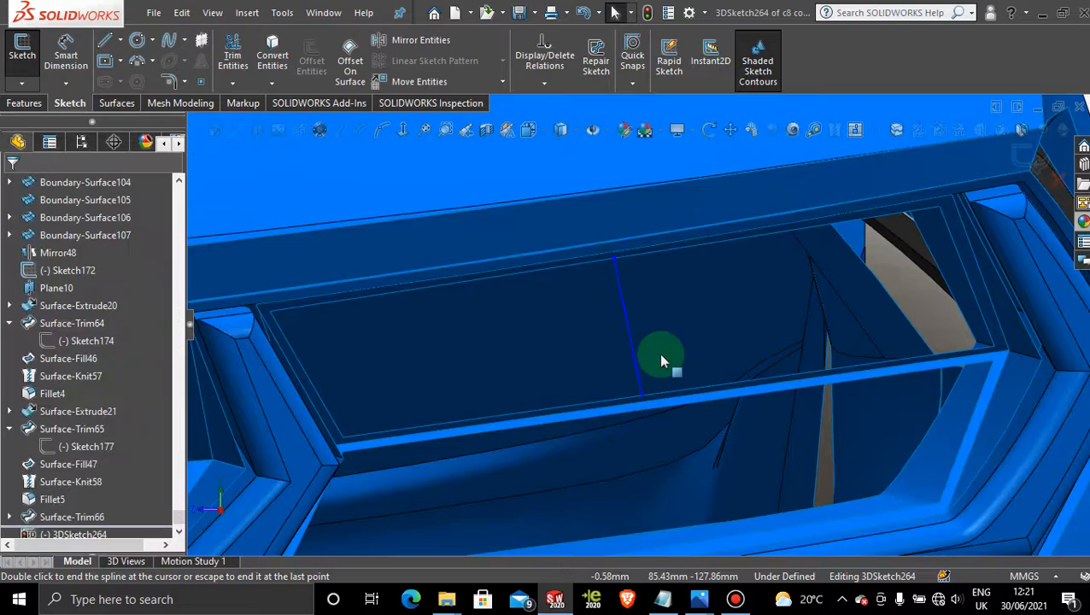
- In the Back view, adjust the tangency handle at the spline's upper end to give the spline a slight bow
scroll(660, 353, up, 5)
middle_drag(628, 337, 581, 329)
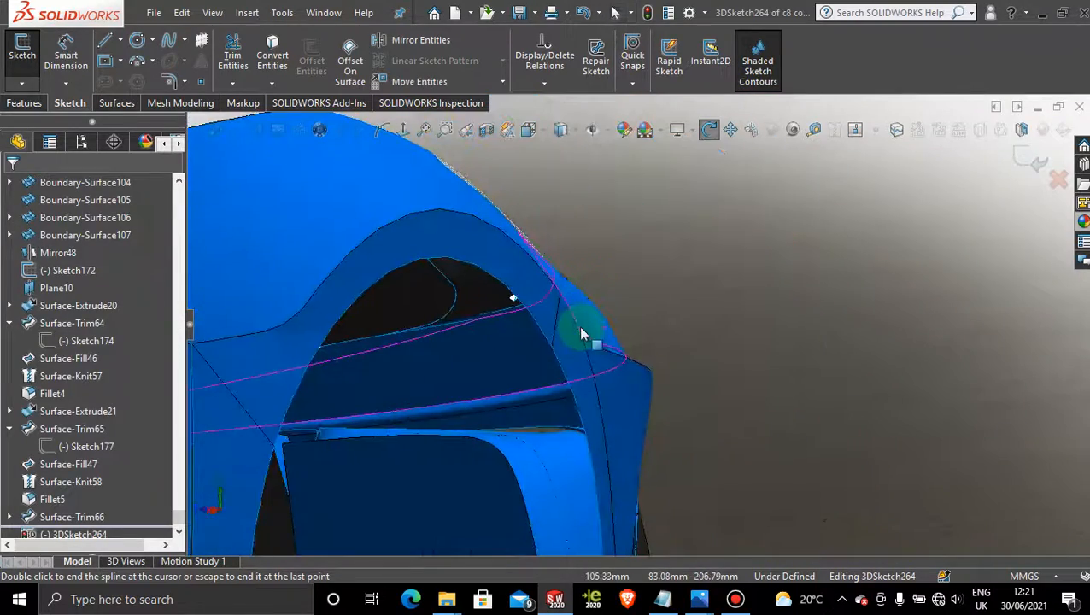
key(space)
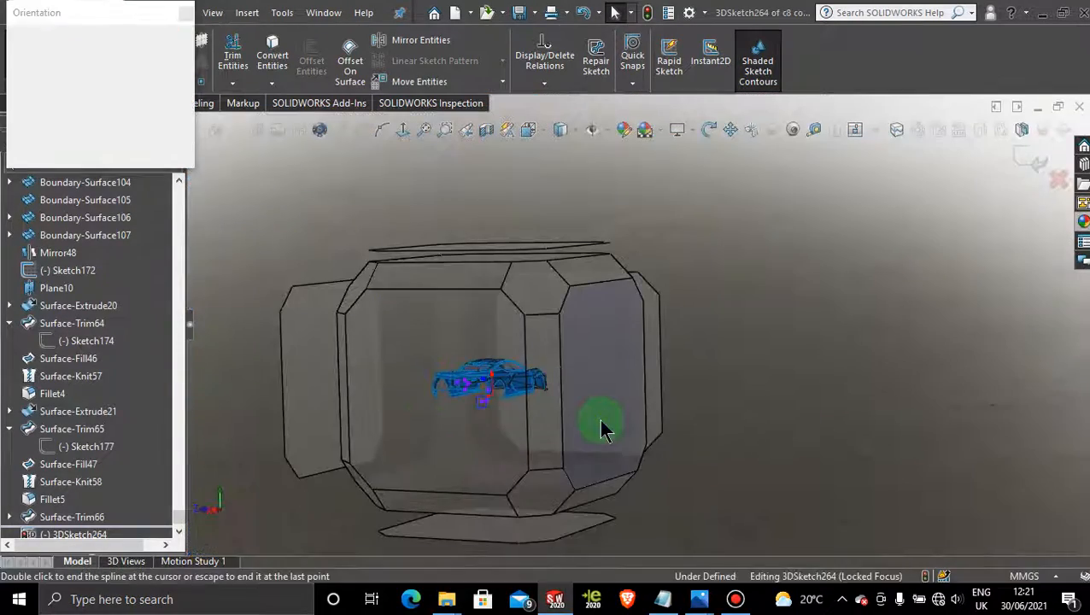
click(598, 417)
scroll(437, 295, down, 10)
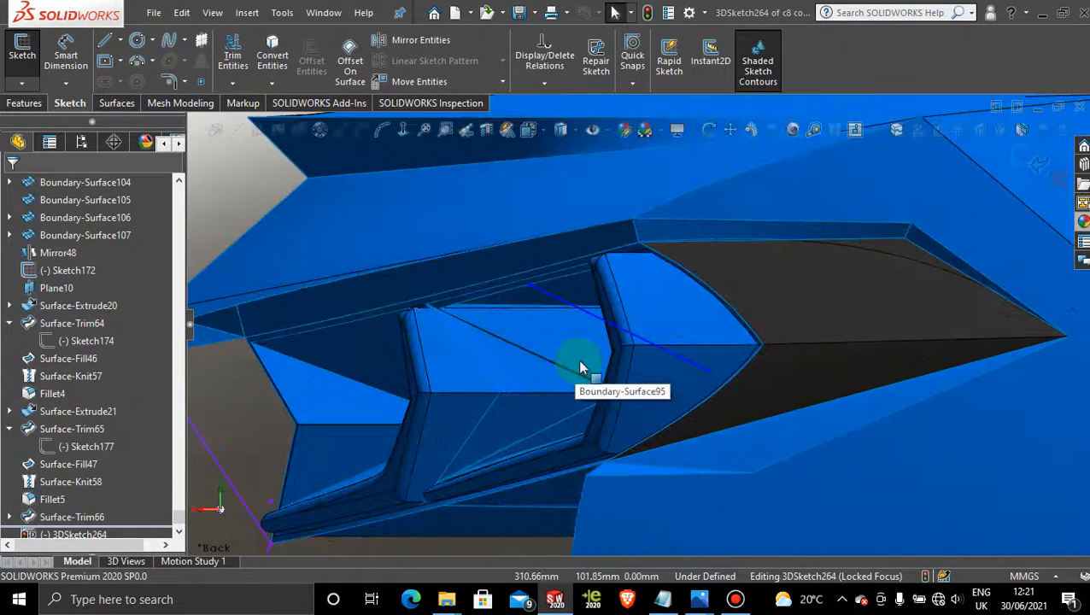
scroll(580, 367, down, 2)
click(642, 330)
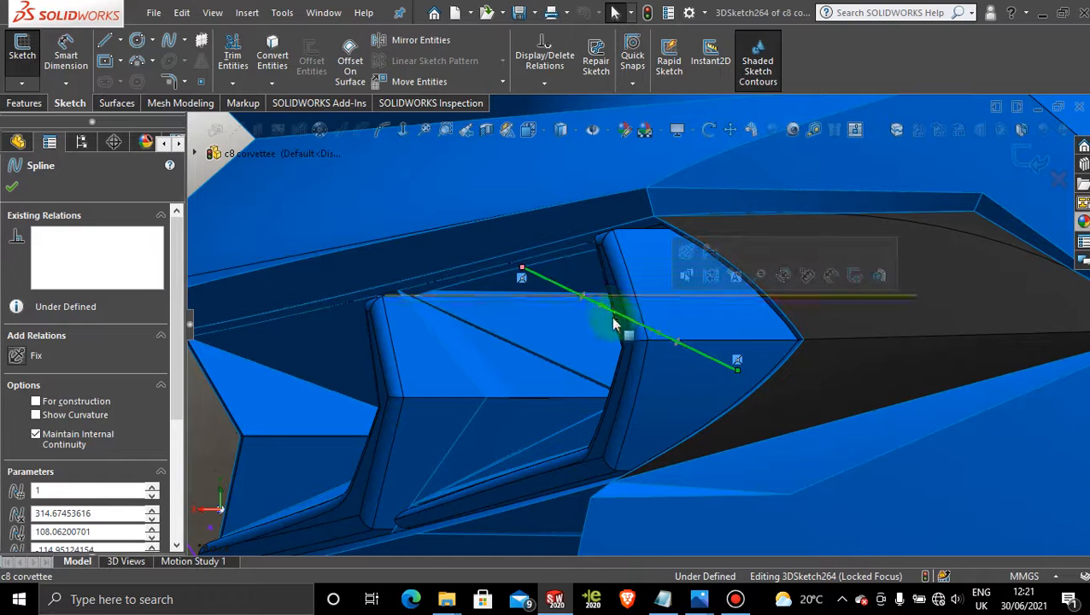
drag(608, 308, 608, 311)
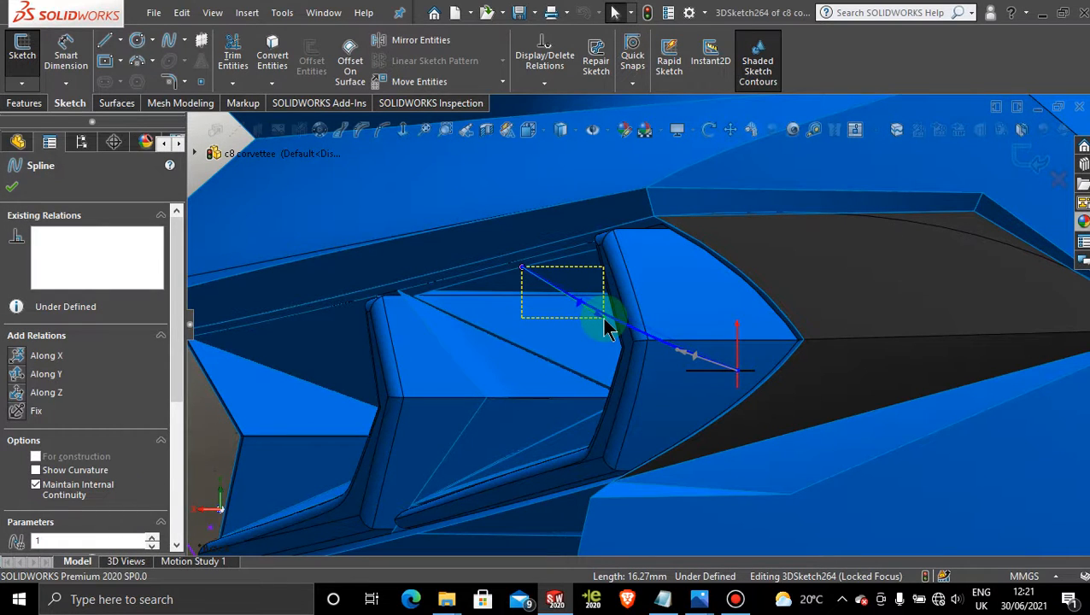
drag(605, 315, 604, 316)
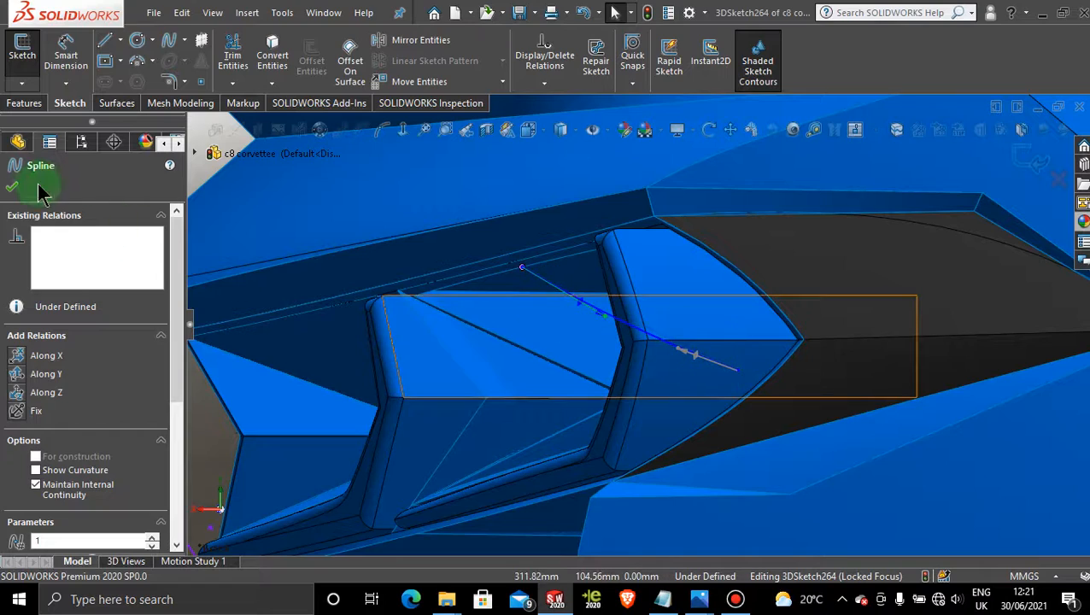
click(11, 189)
scroll(804, 357, up, 10)
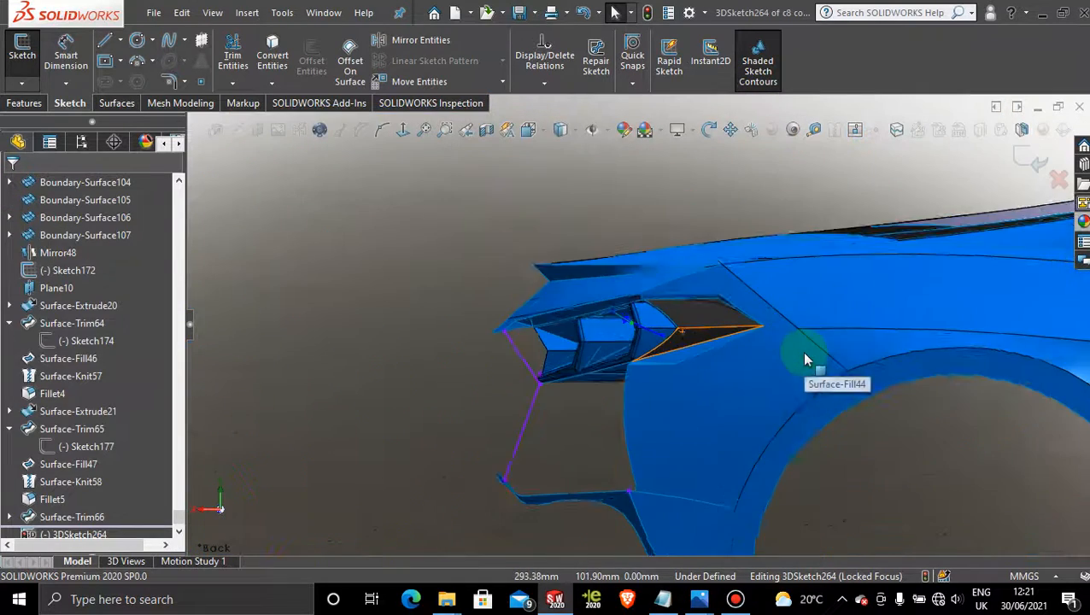
- Check the upper opening's bowed spline from the rear of the car and finish the 3D sketch
middle_drag(662, 324, 600, 322)
scroll(623, 330, down, 6)
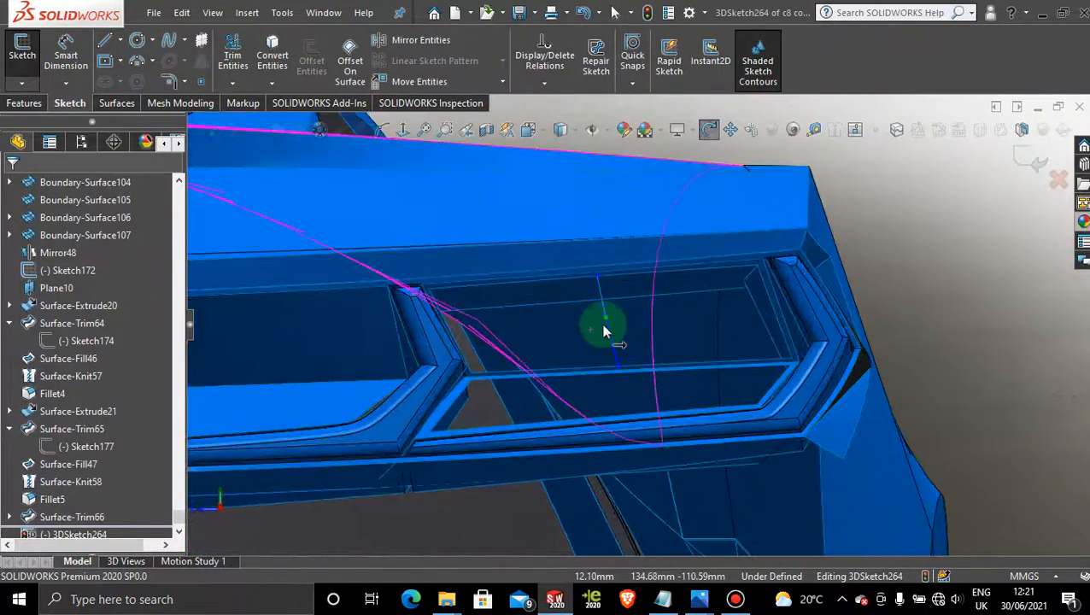
scroll(599, 323, down, 2)
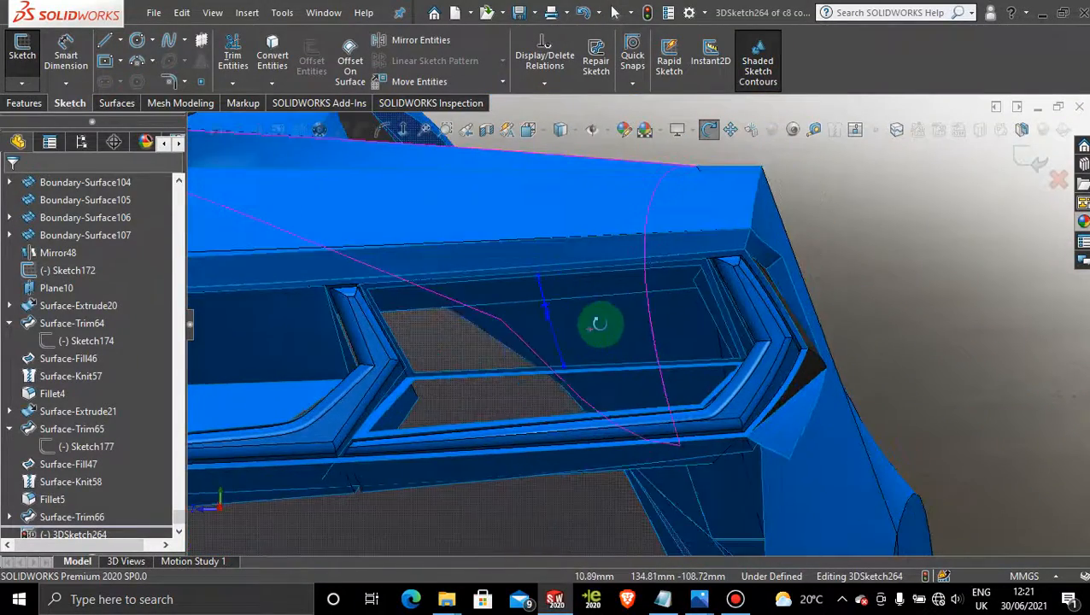
click(1029, 161)
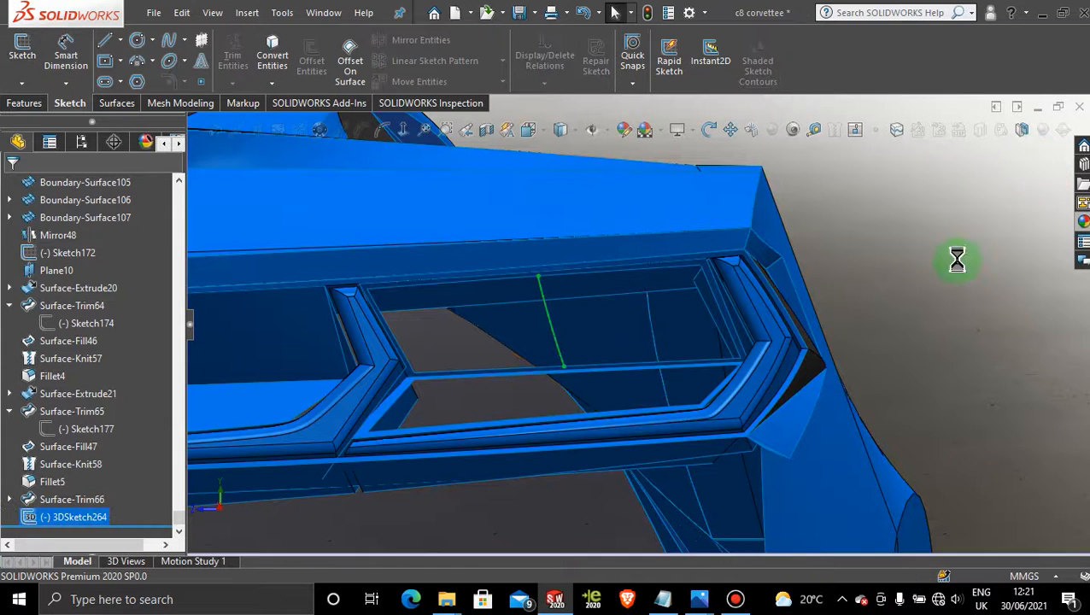
- Fill the upper opening with a Contact surface bounded by its four edges, using the spline sketch as the constraint curve
click(137, 104)
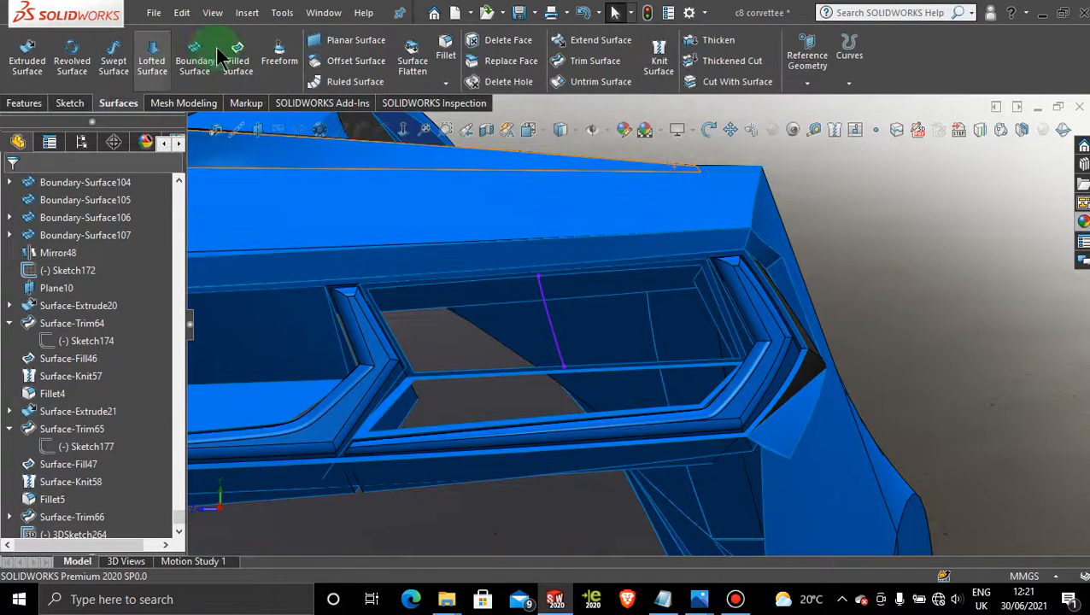
click(239, 56)
scroll(595, 295, down, 2)
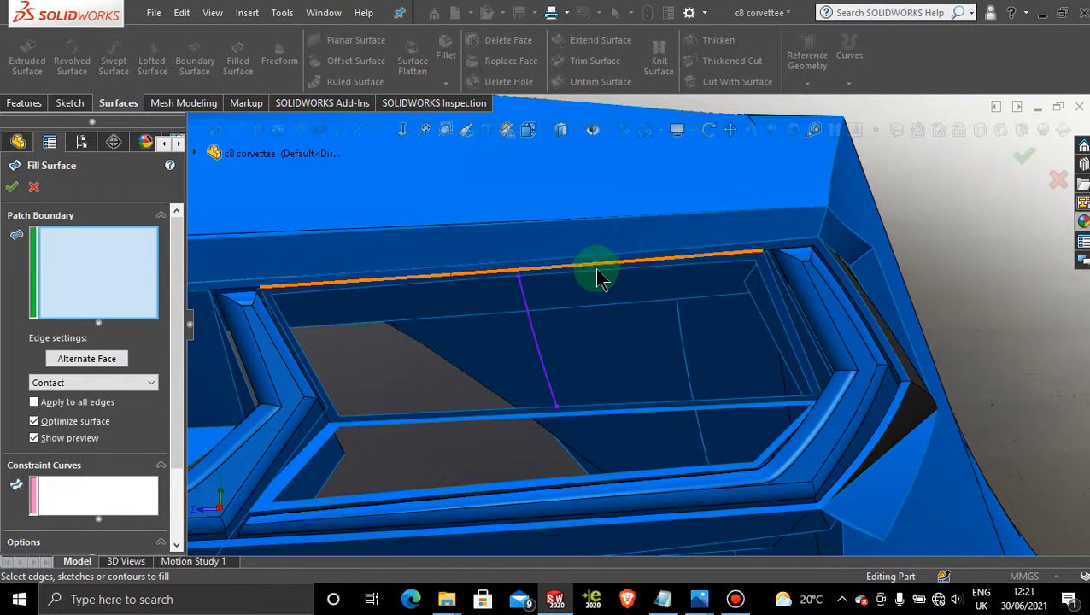
click(597, 274)
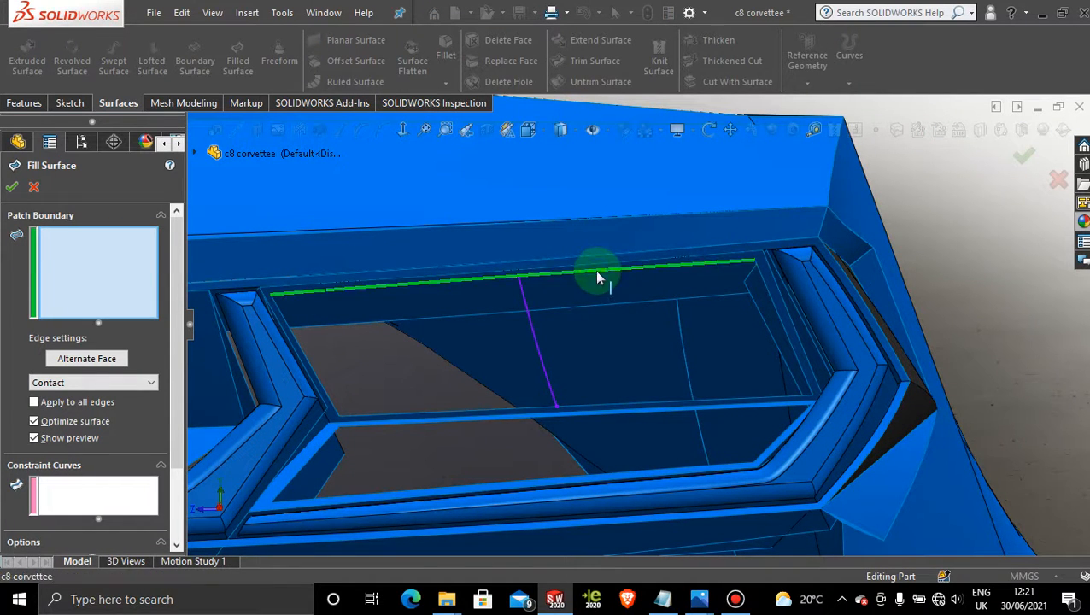
click(771, 296)
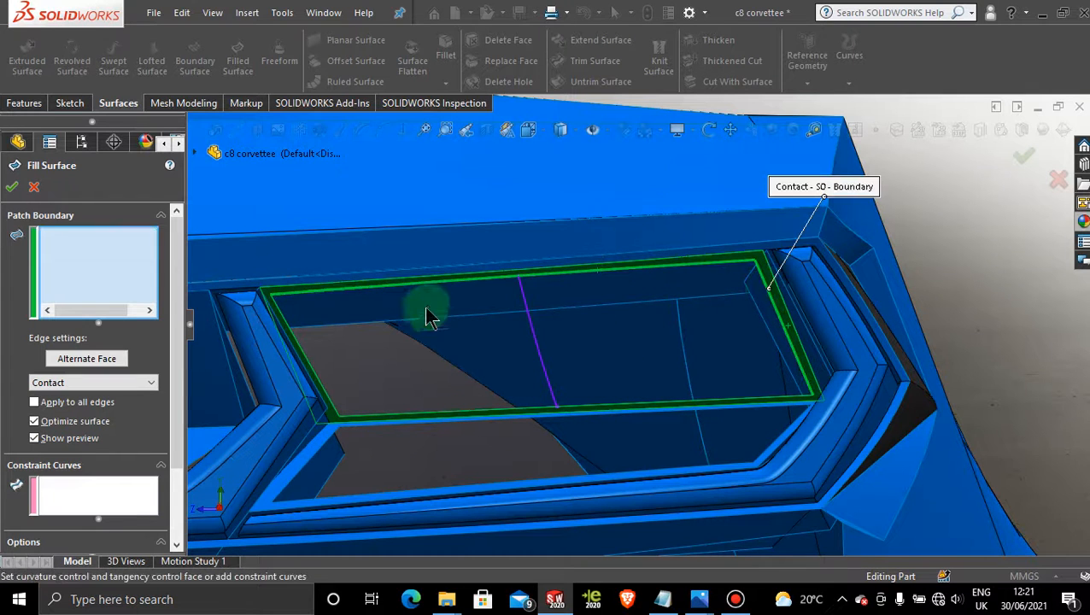
click(282, 316)
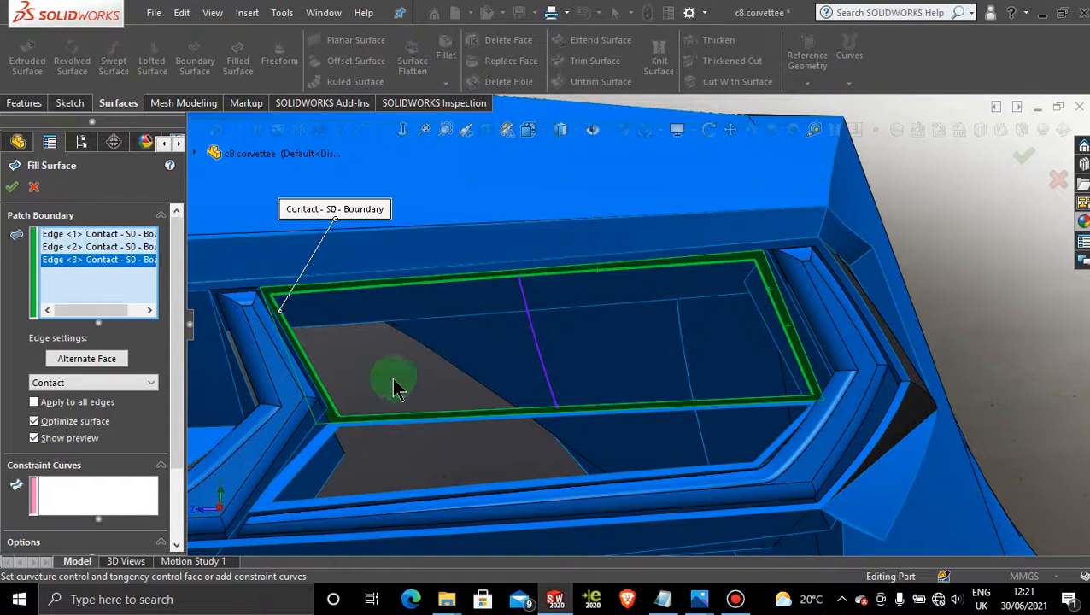
click(419, 417)
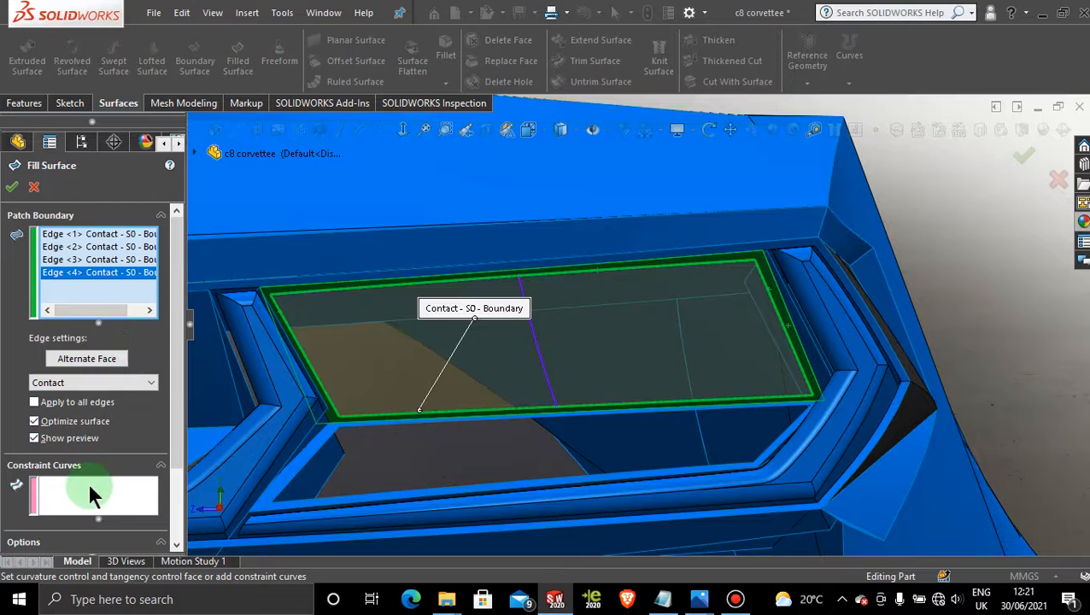
click(92, 496)
click(538, 348)
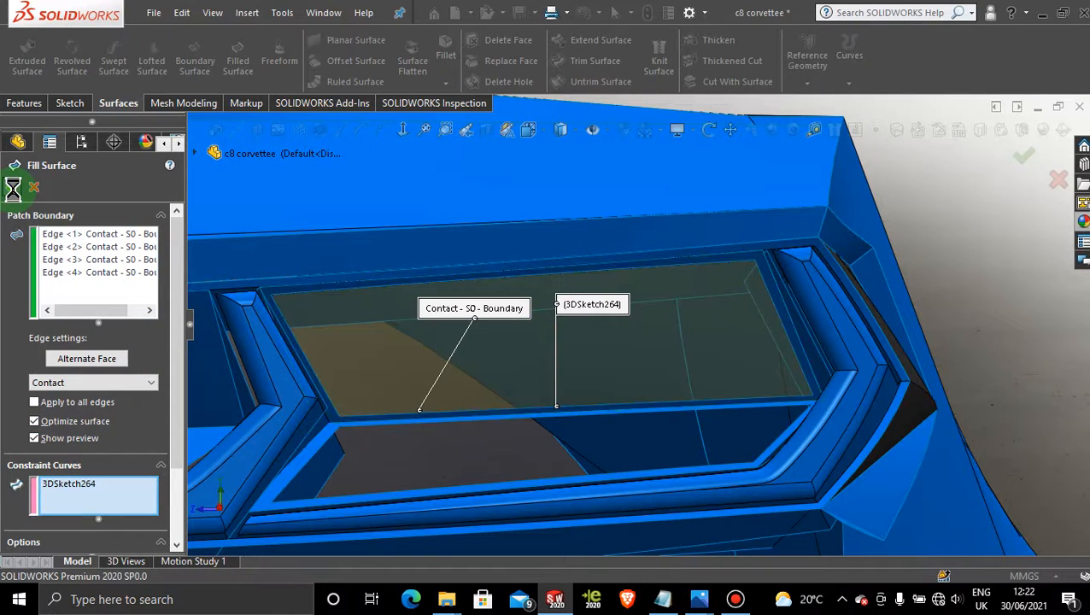
- Start a 3D sketch and draw a two-point spline across the lower opening, from near the middle of its top edge to its bottom edge
middle_drag(1026, 246, 677, 309)
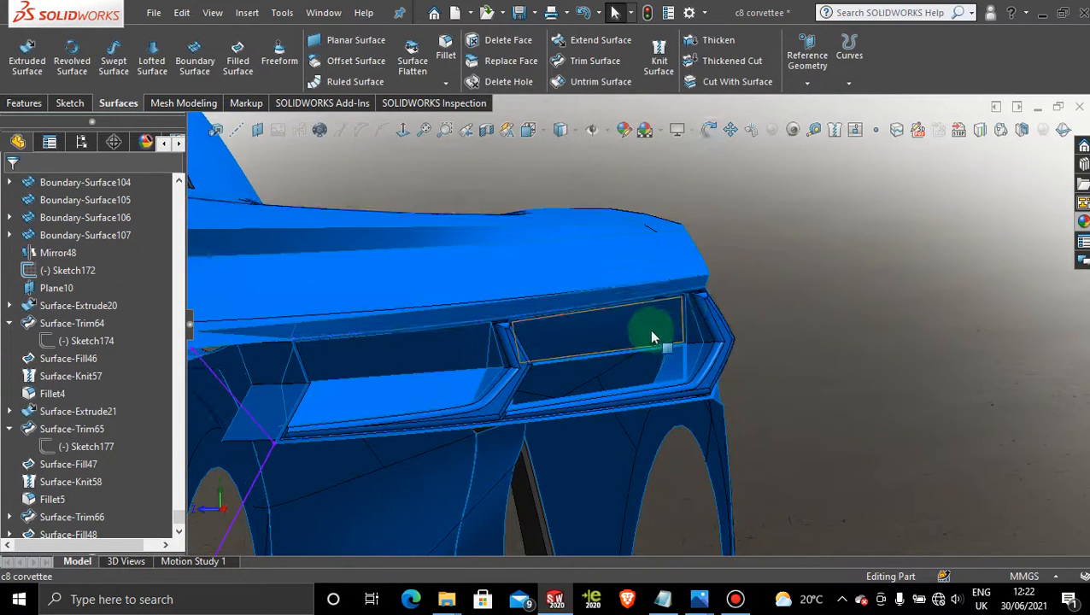
scroll(728, 316, down, 5)
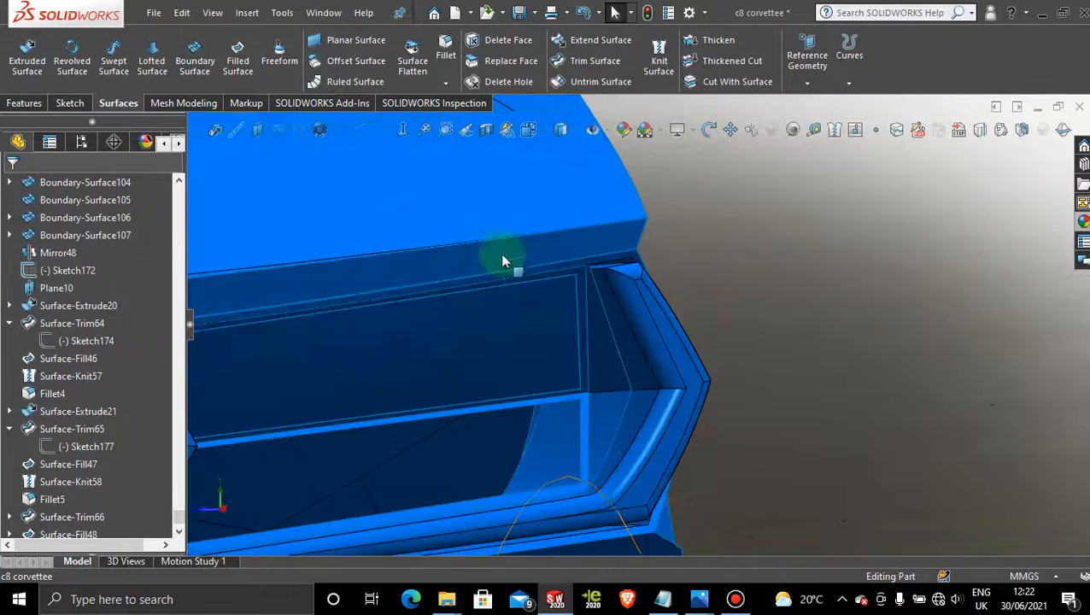
scroll(484, 299, up, 3)
middle_drag(458, 411, 407, 493)
scroll(506, 447, down, 3)
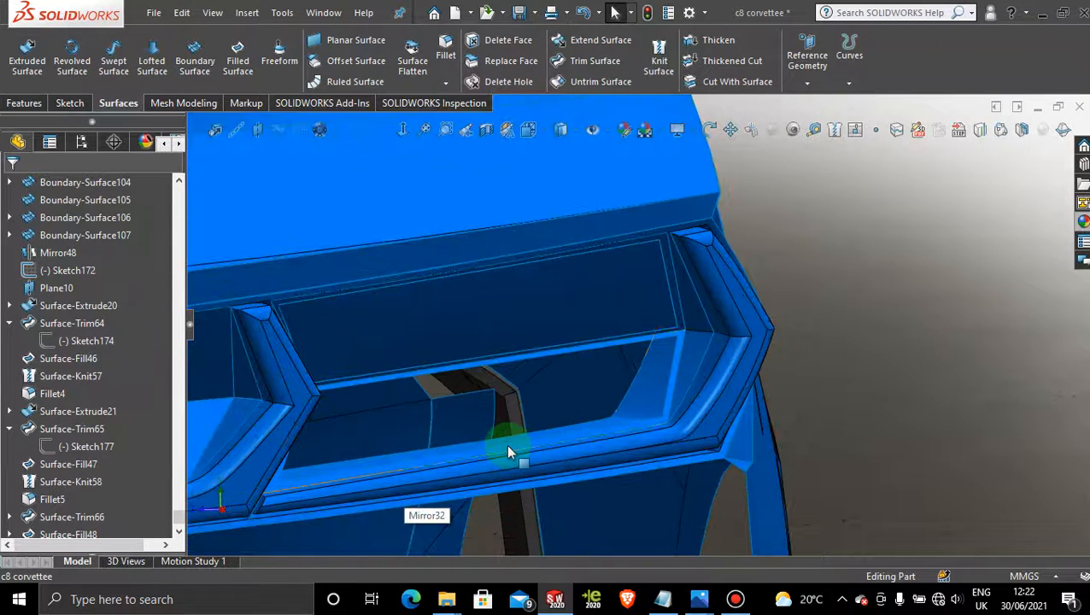
middle_drag(505, 445, 474, 396)
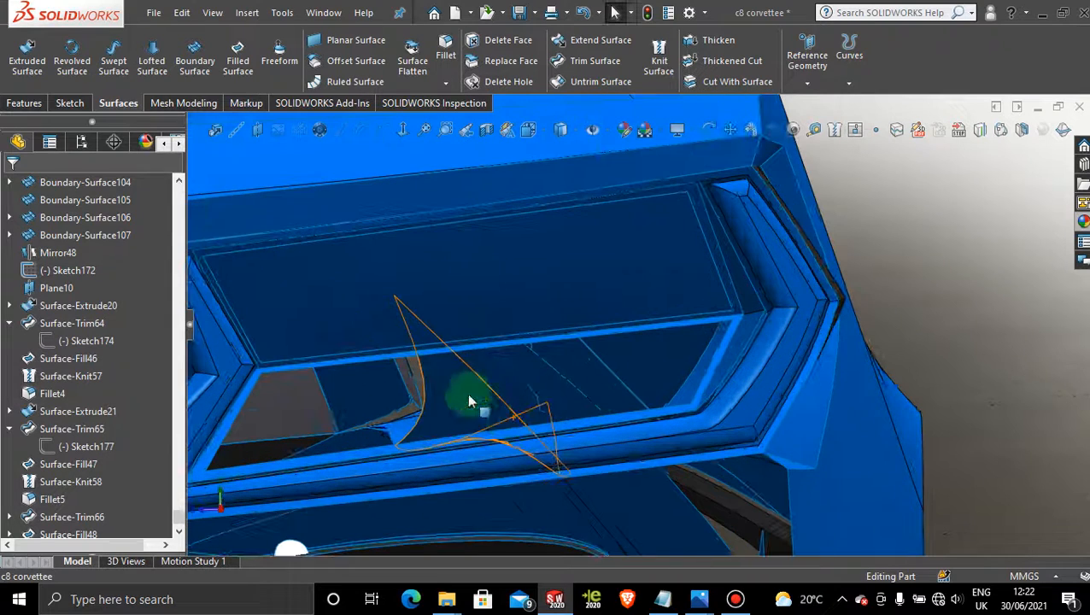
click(70, 103)
click(21, 83)
click(49, 118)
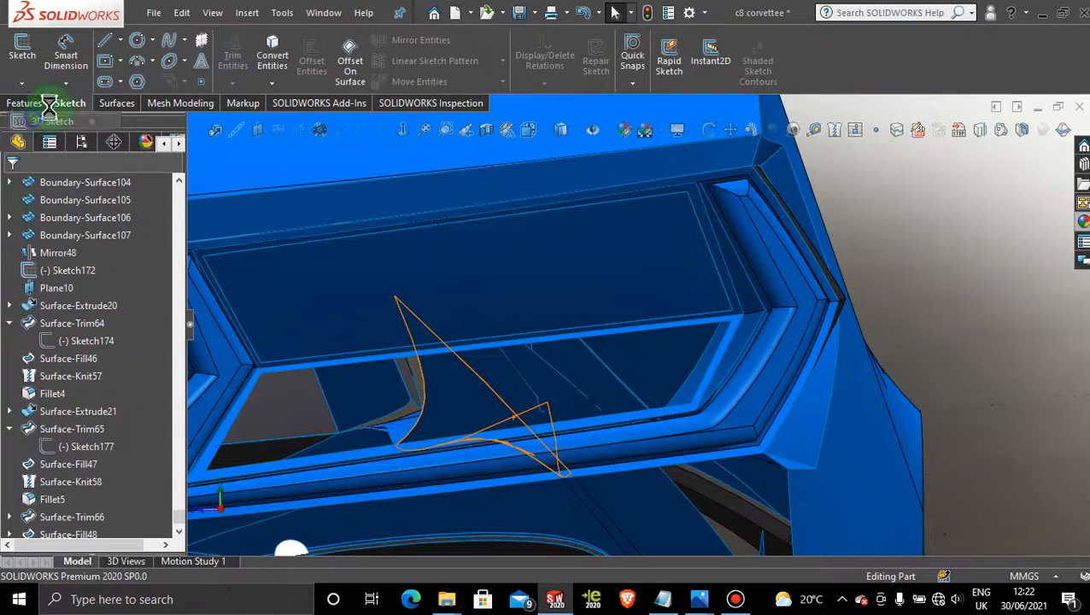
click(170, 45)
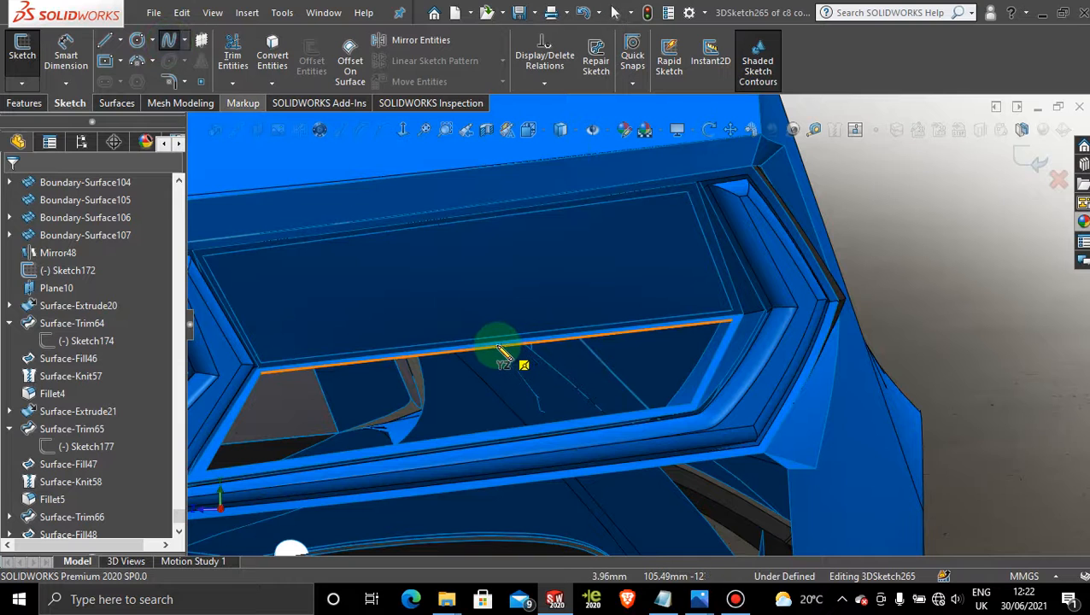
click(502, 348)
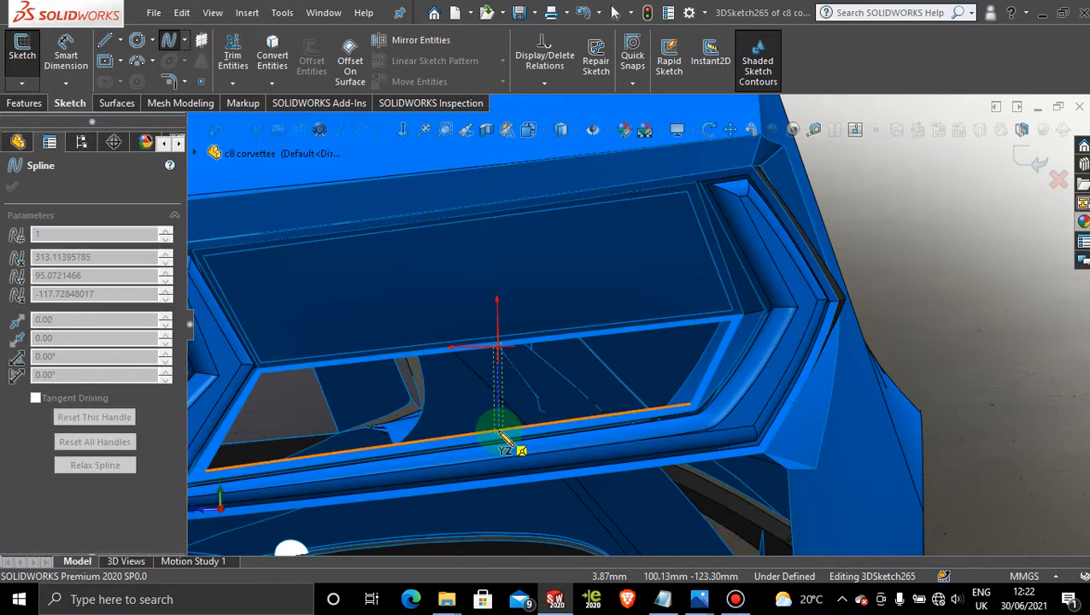
click(498, 431)
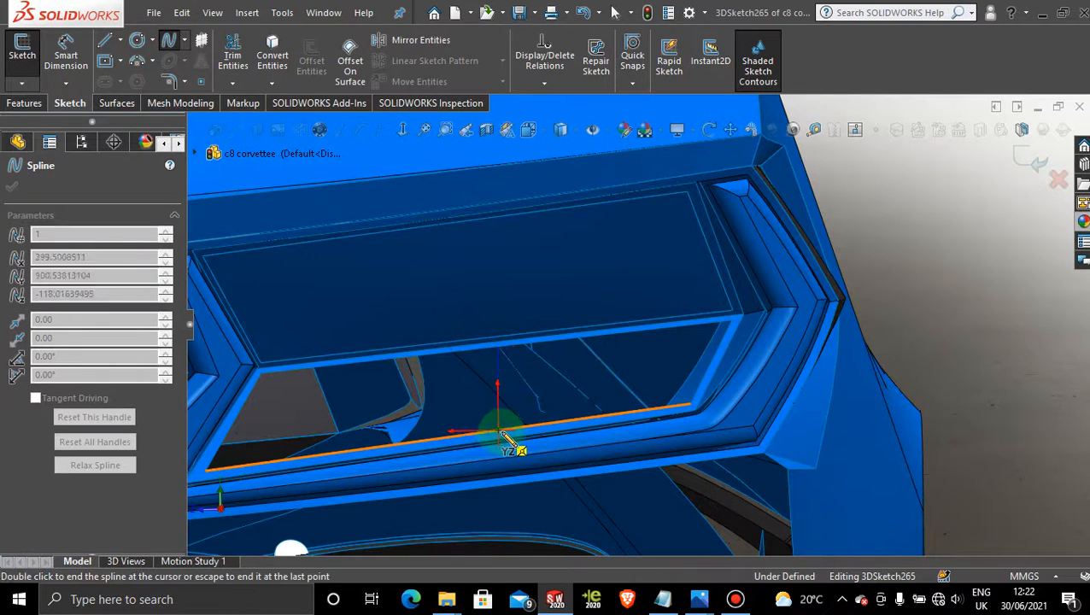
key(Escape)
- In the Back view, adjust the tangency handle at the lower opening's spline upper end to give the curve a slight bow
scroll(506, 431, up, 4)
key(space)
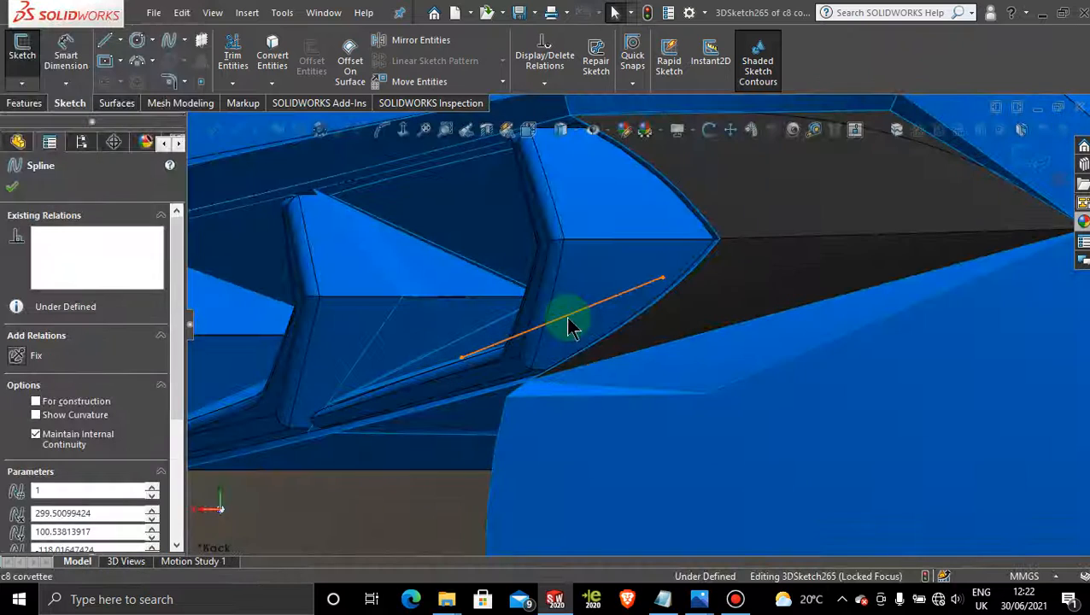
drag(582, 308, 579, 301)
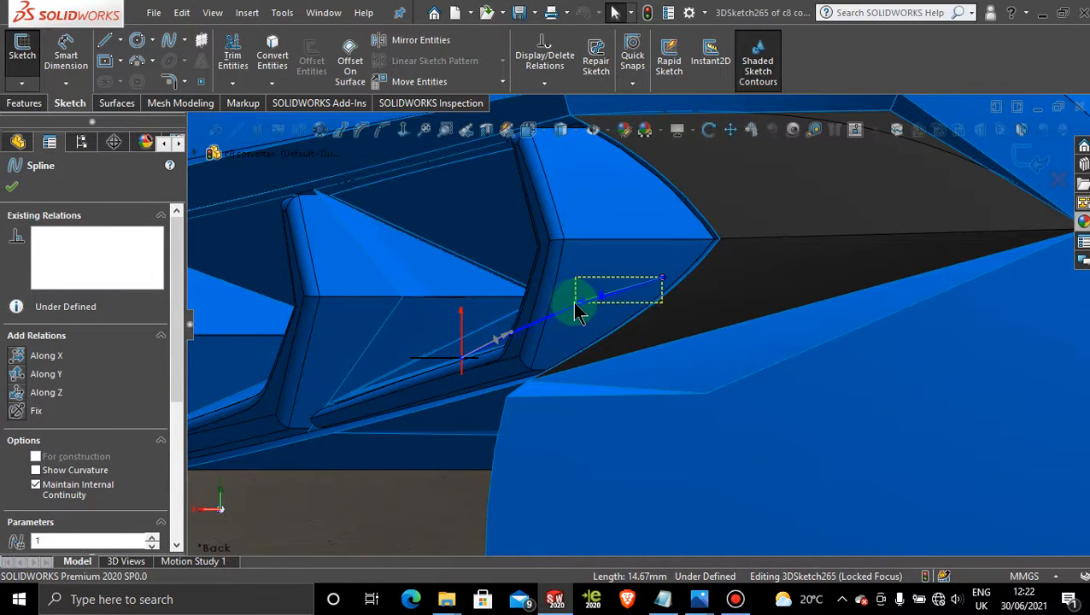
click(404, 295)
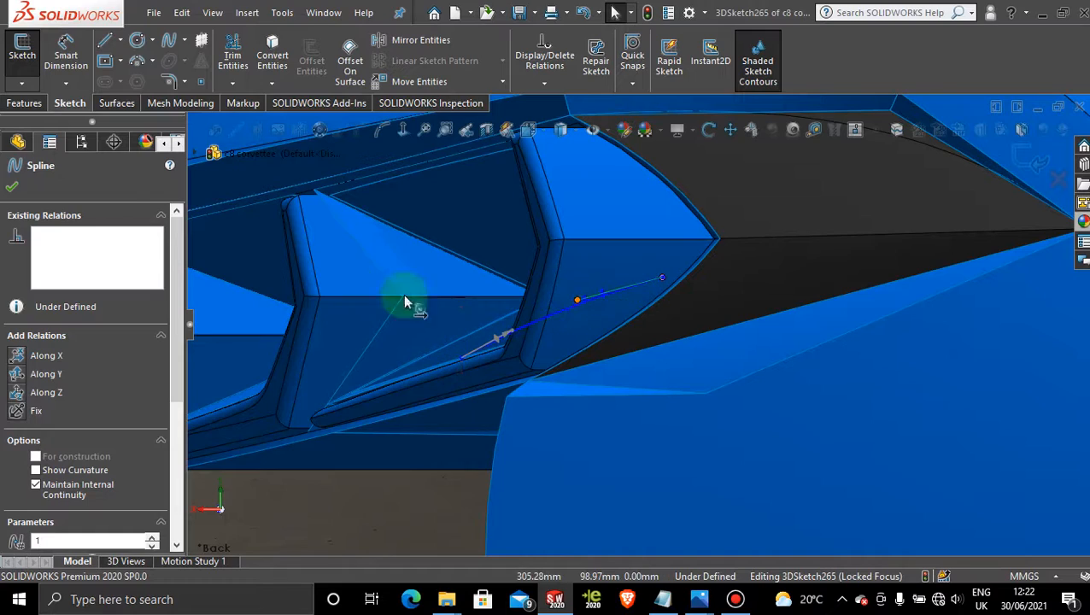
click(12, 186)
- Finish the 3D sketch and start a Filled Surface on the lower opening, picking its top, inner side and bottom edges with Contact
middle_drag(419, 287, 562, 309)
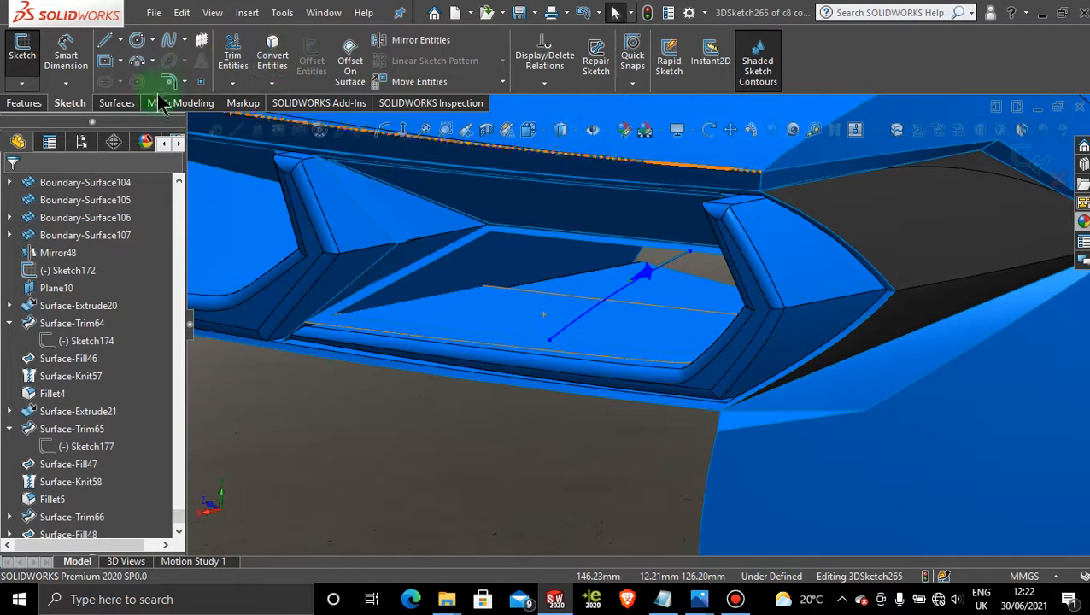
click(117, 103)
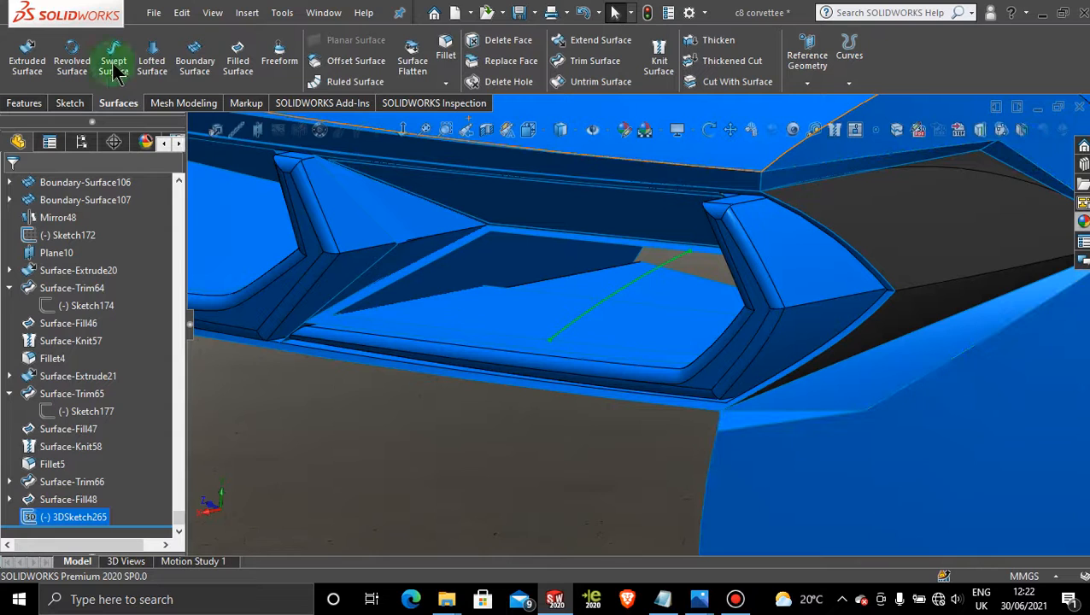
click(320, 444)
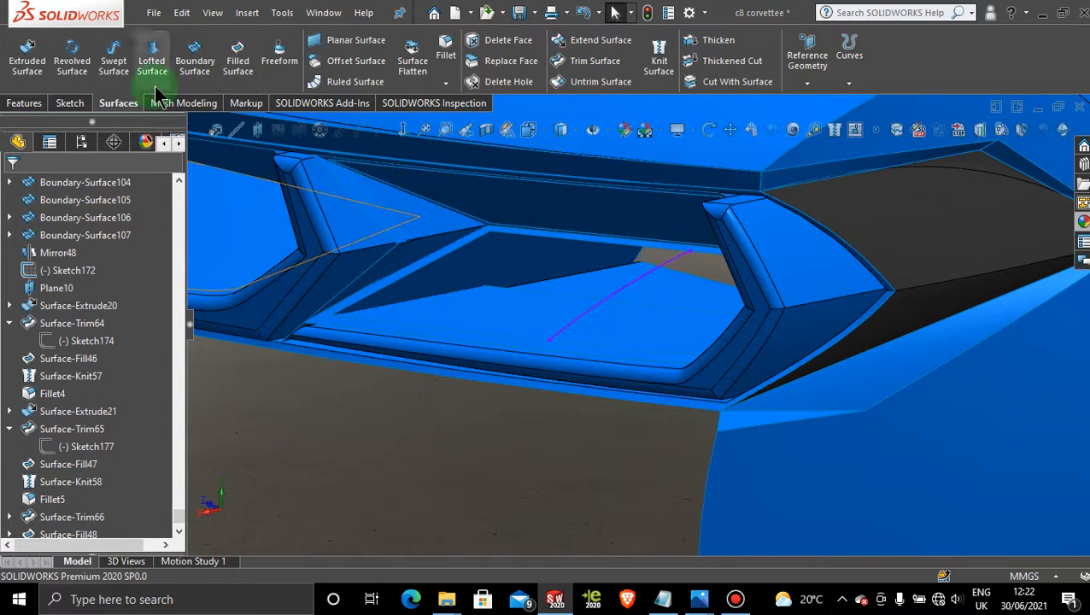
click(236, 52)
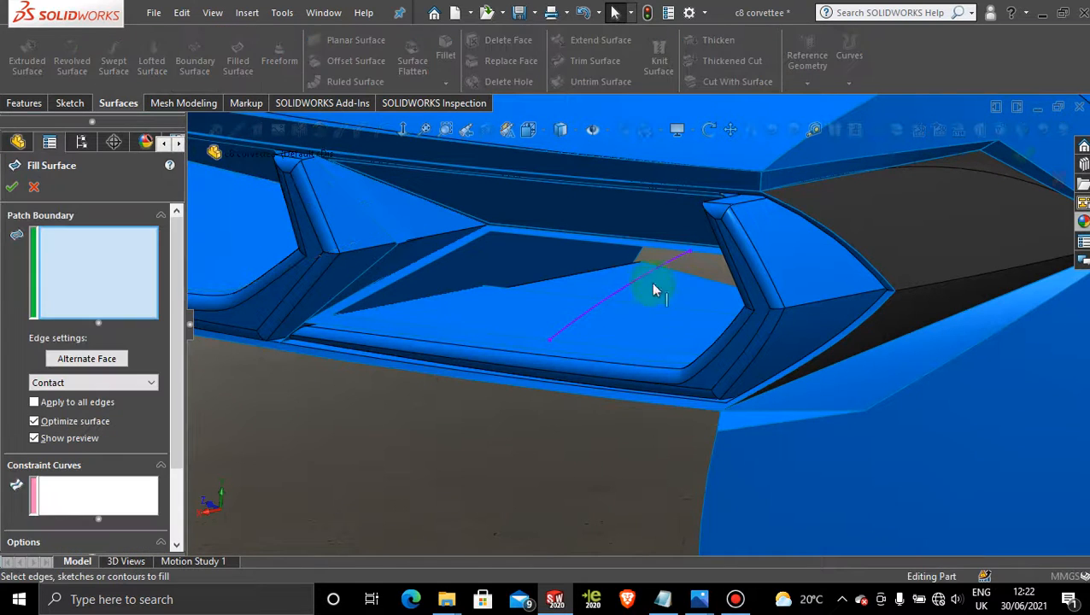
click(632, 244)
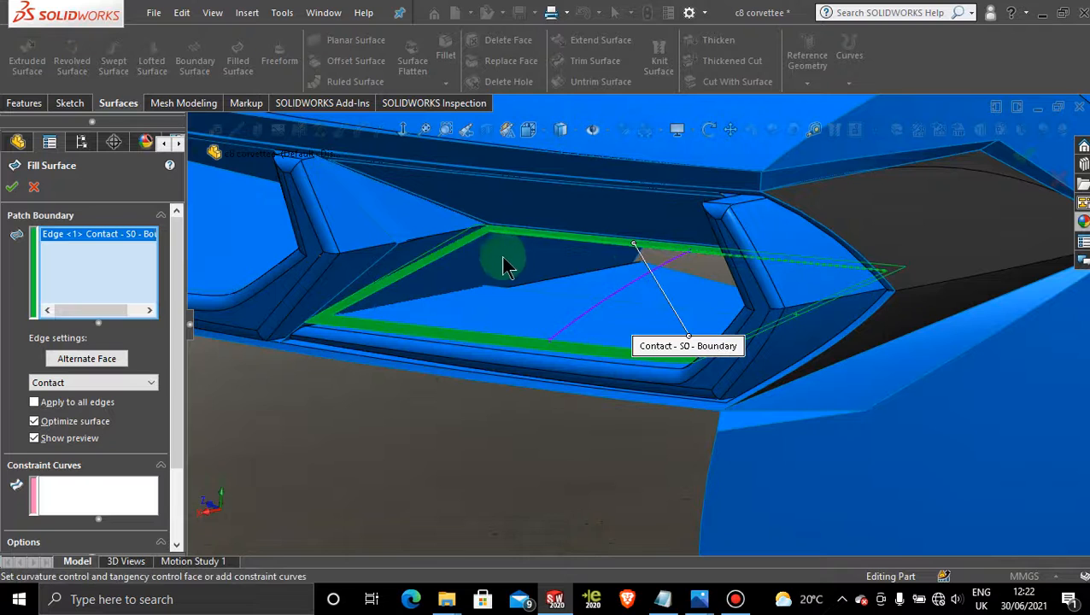
click(455, 250)
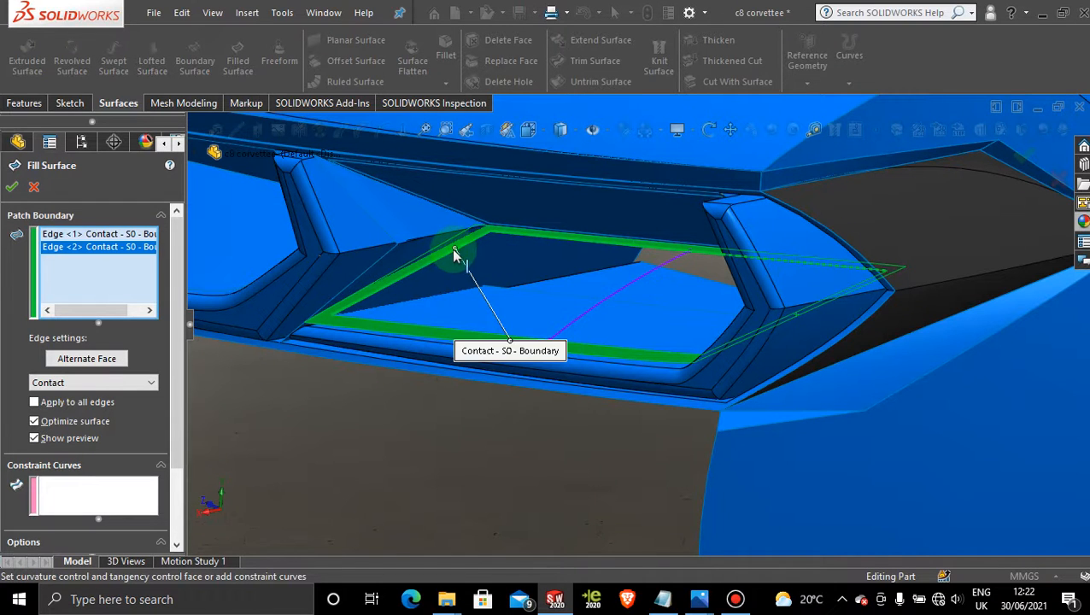
click(398, 323)
middle_drag(398, 323, 690, 345)
scroll(772, 335, down, 5)
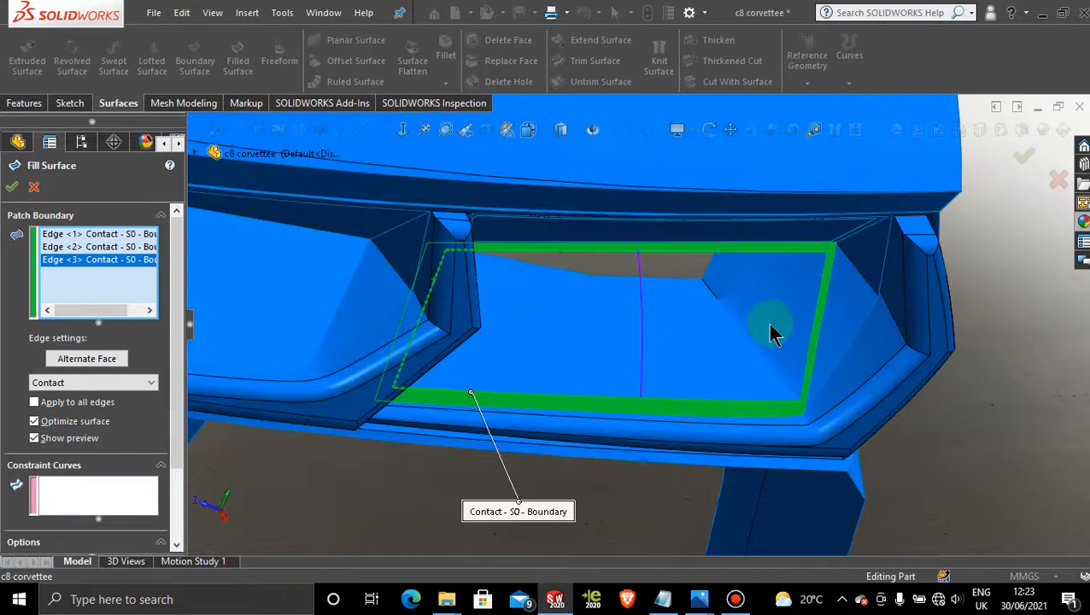
- Complete the filled surface inside the outer taillight opening with its fourth boundary edge and the middle 3D sketch curve as constraint
click(814, 352)
click(123, 490)
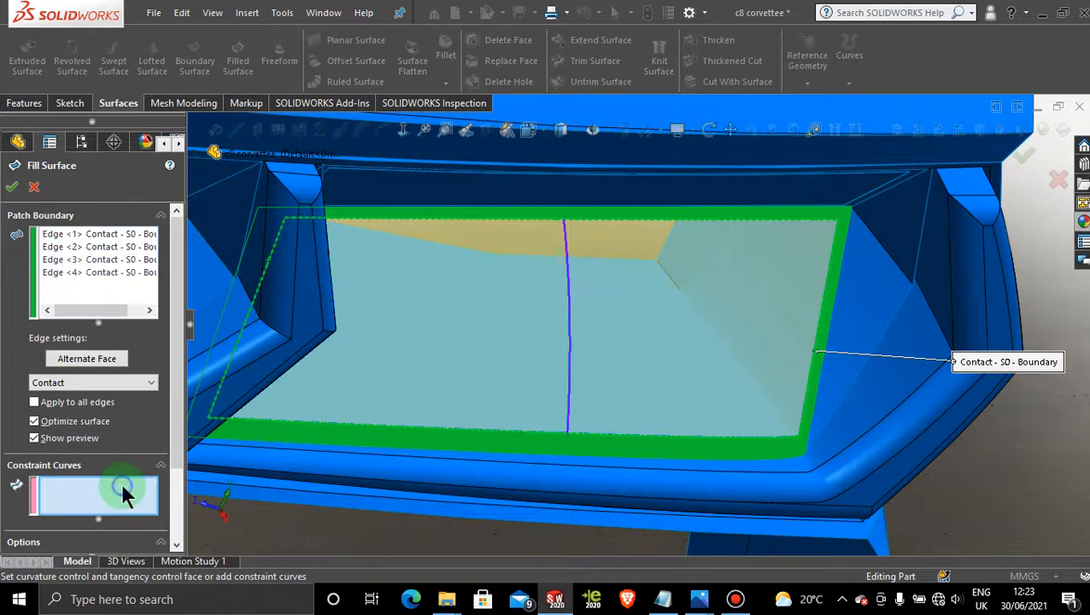
click(569, 299)
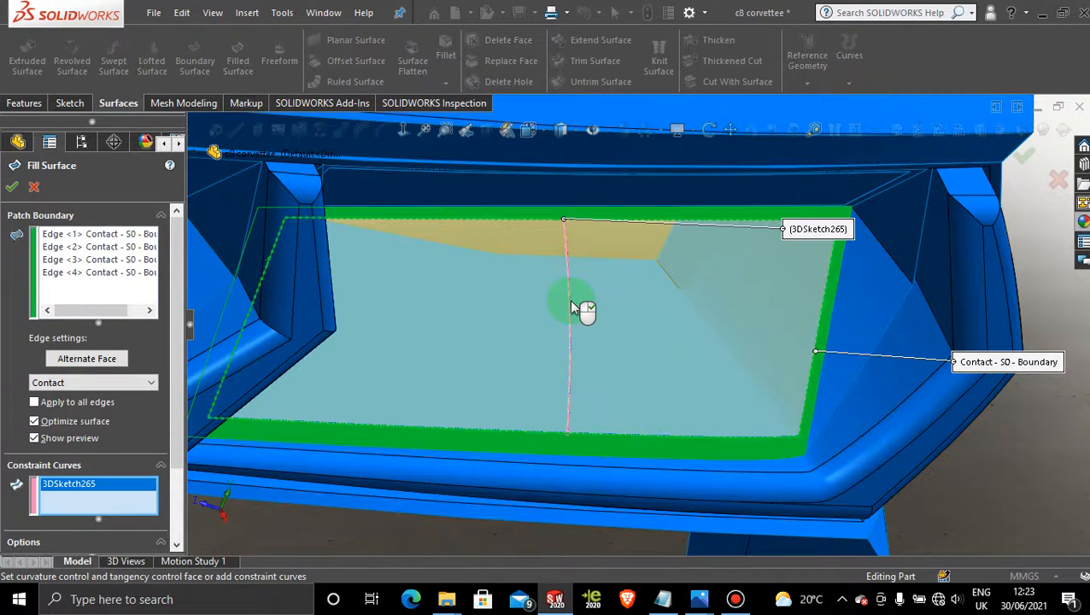
click(12, 188)
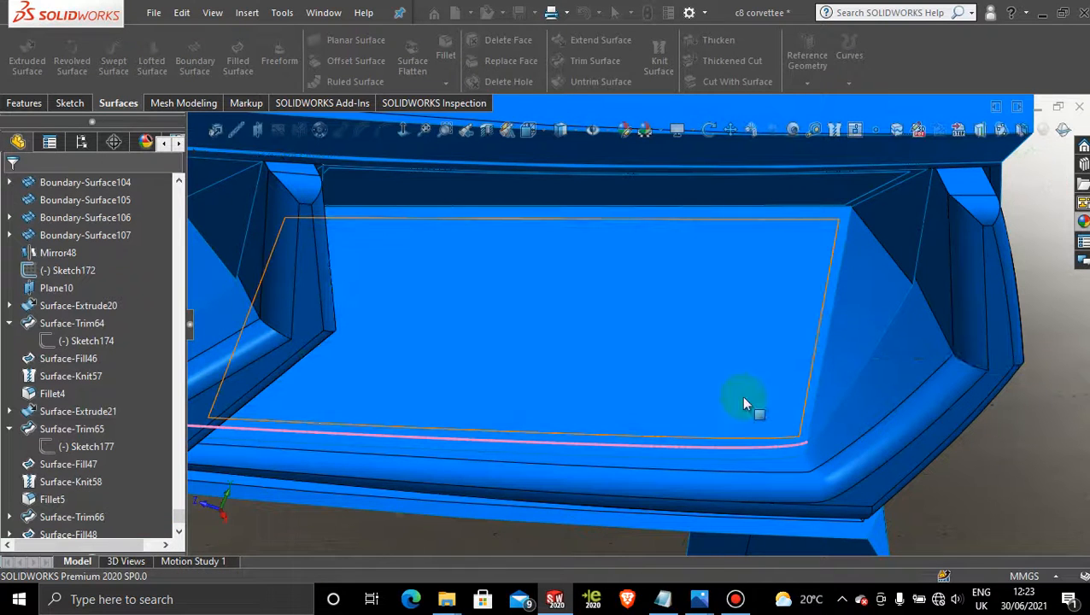
- Examine the filled taillight recess and the edges of its surrounding surfaces from several angles
scroll(745, 402, up, 6)
middle_drag(837, 311, 586, 344)
scroll(587, 434, up, 2)
scroll(588, 434, down, 10)
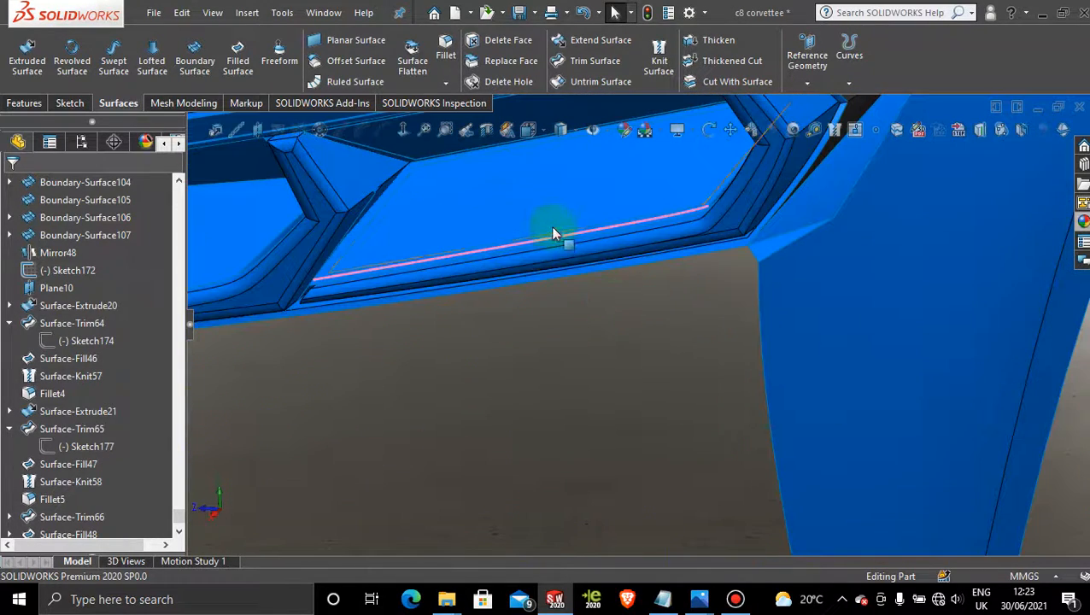
click(555, 242)
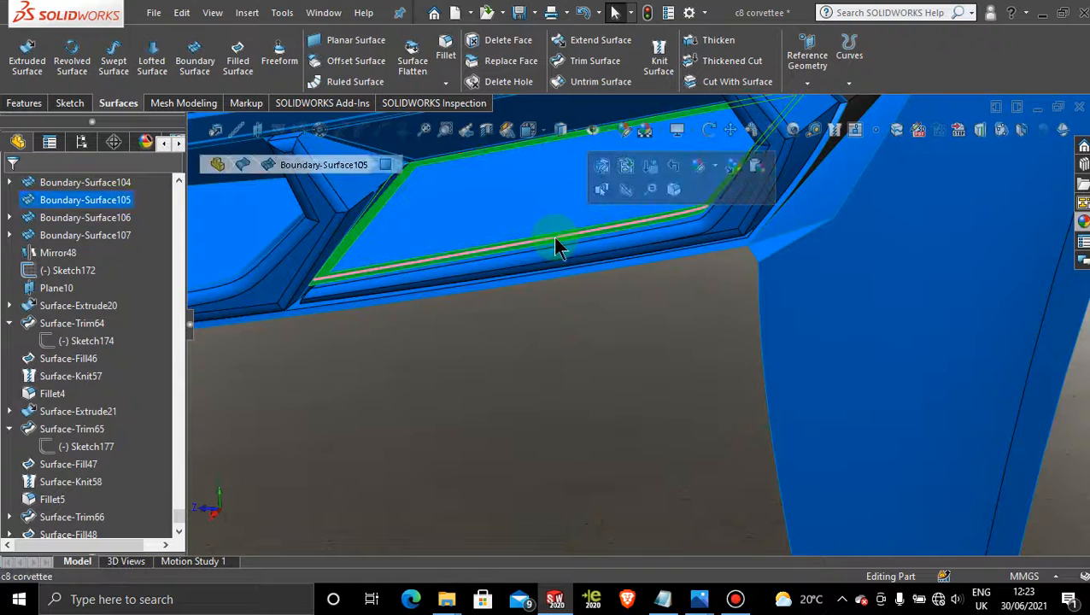
click(540, 331)
scroll(566, 329, up, 5)
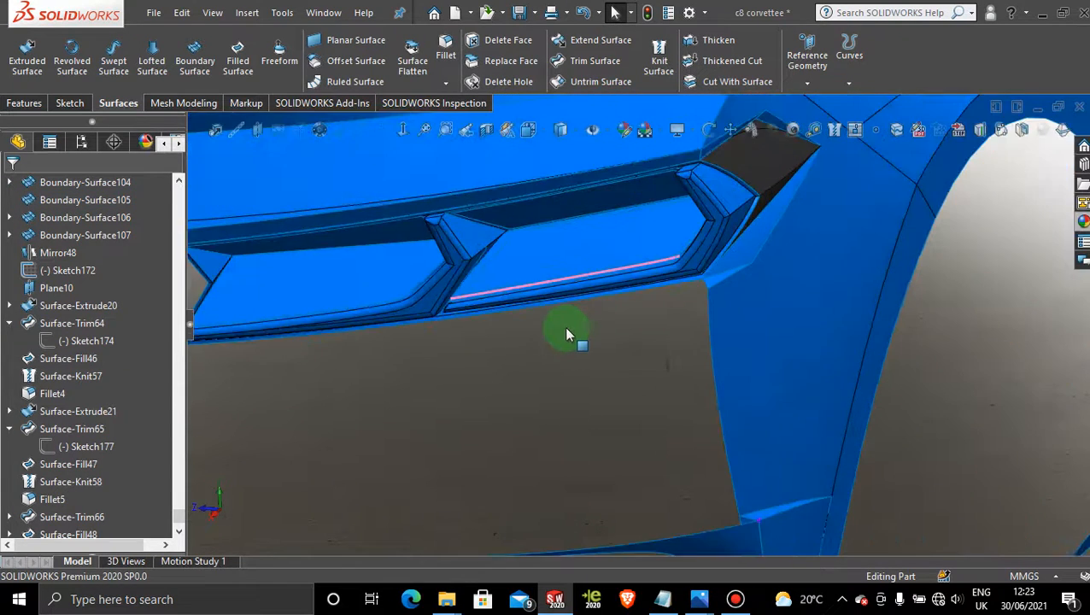
middle_drag(851, 347, 860, 416)
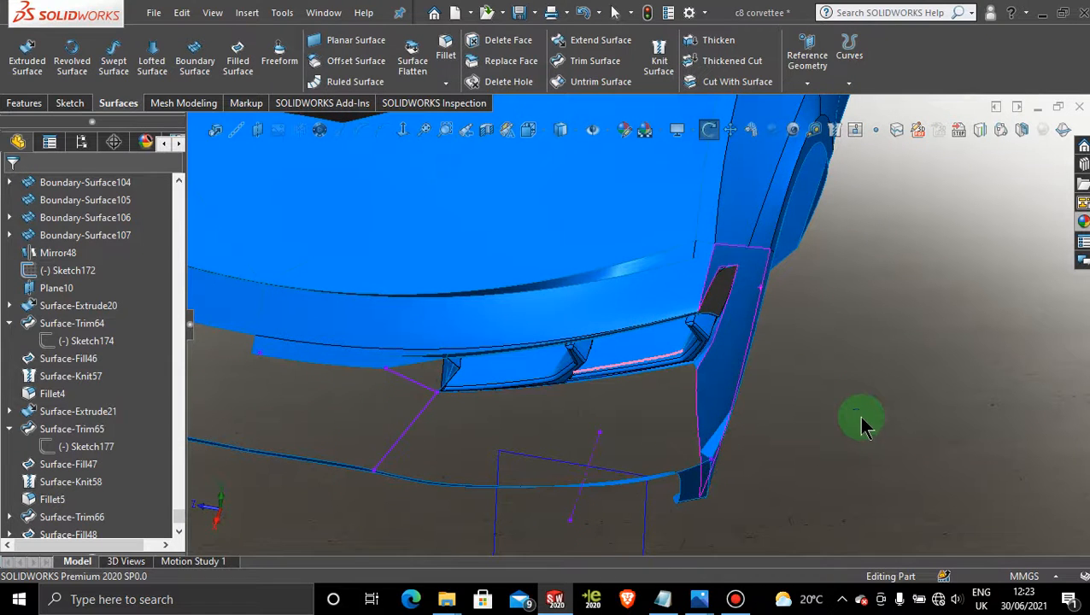
scroll(636, 367, up, 2)
scroll(634, 365, down, 2)
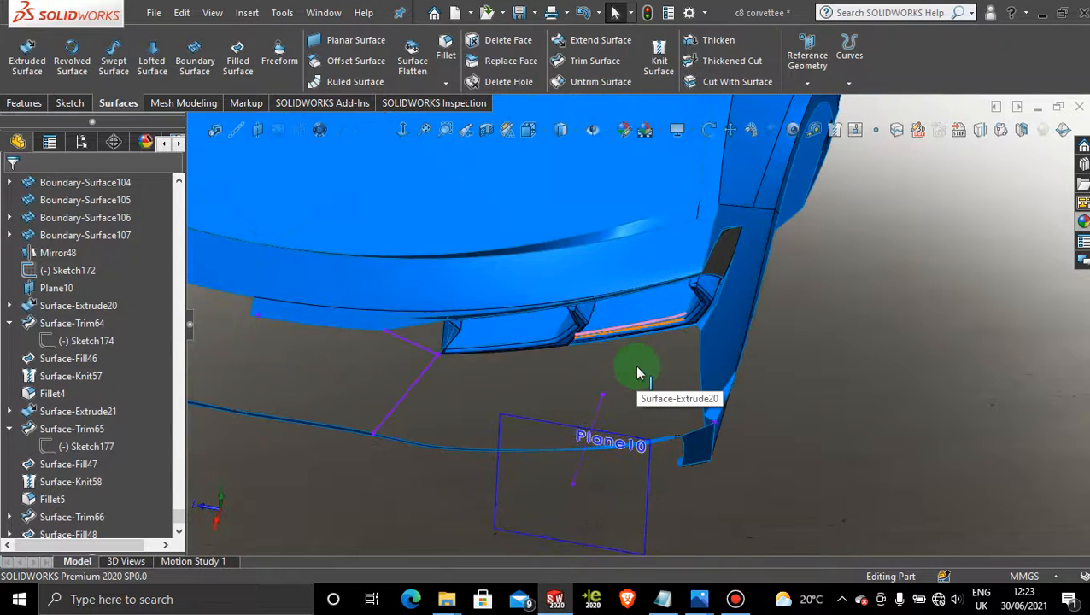
scroll(636, 372, down, 2)
click(70, 103)
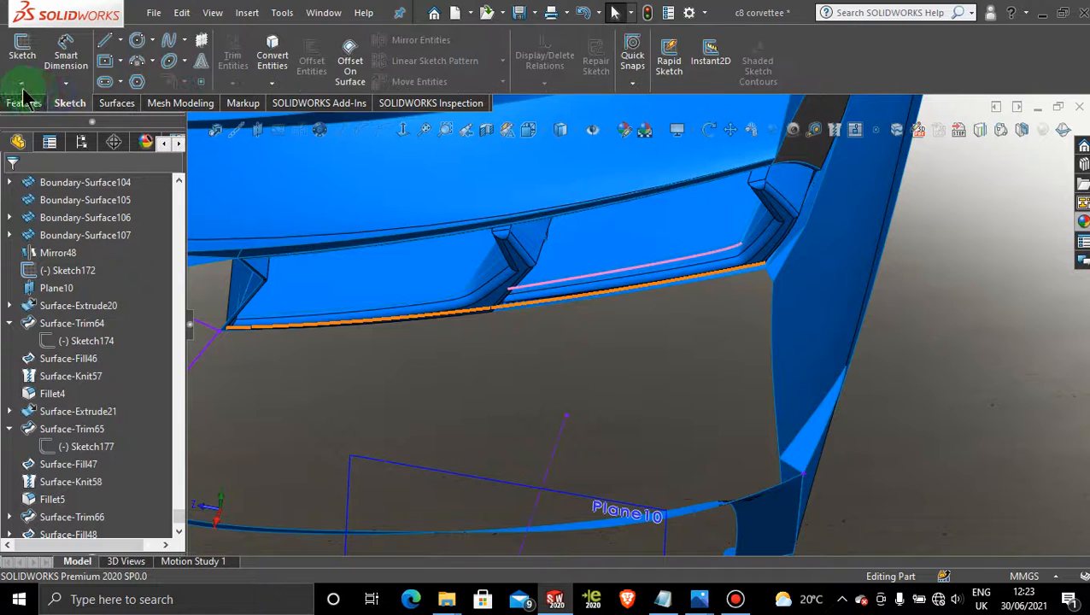
click(22, 84)
click(44, 121)
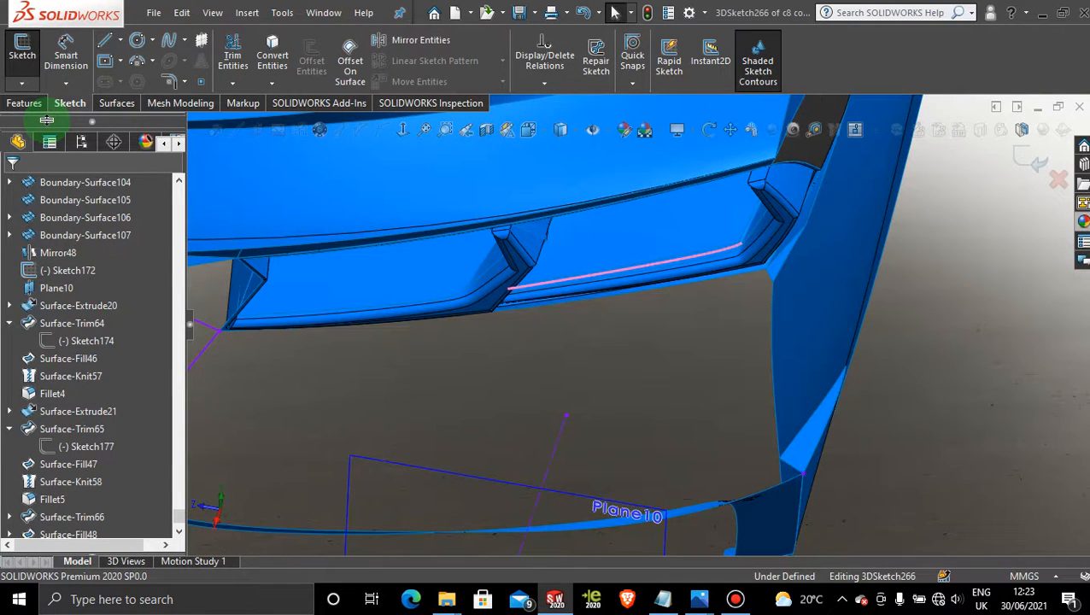
click(591, 236)
click(1043, 163)
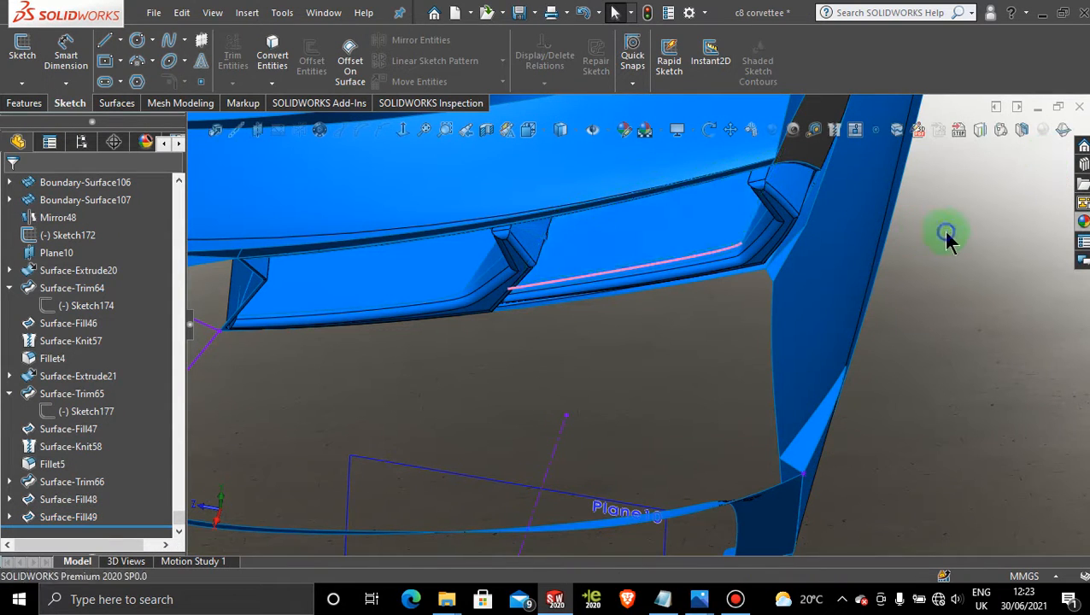
middle_drag(950, 356, 566, 345)
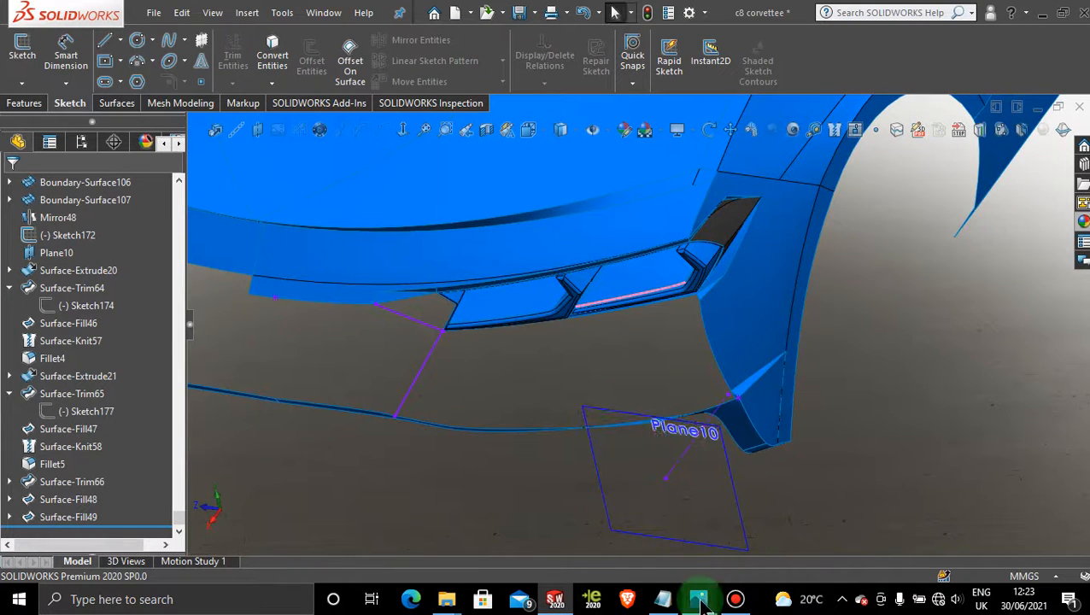
click(728, 601)
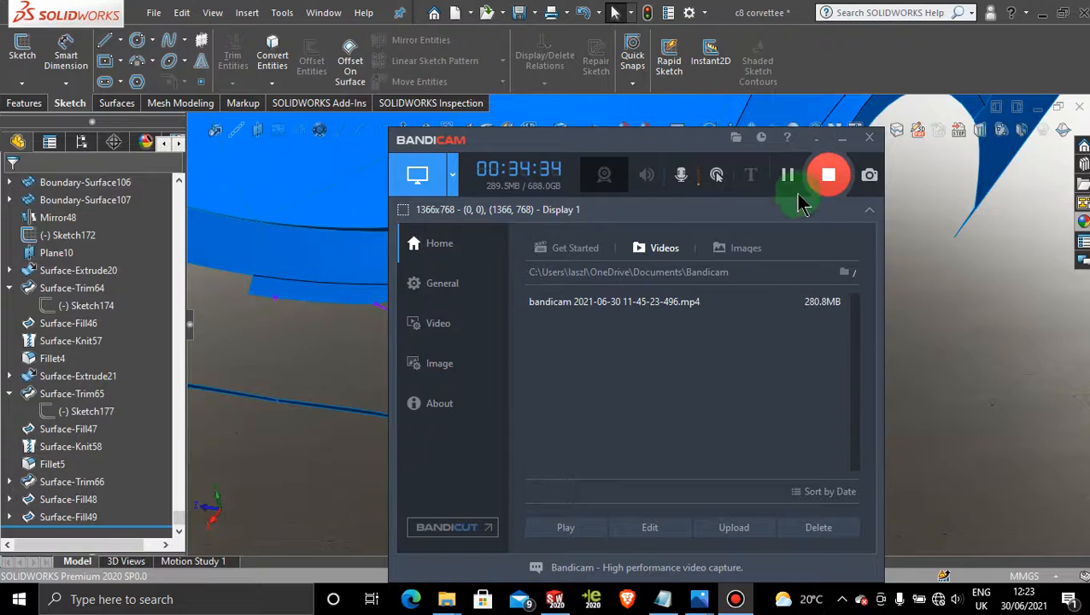
click(787, 176)
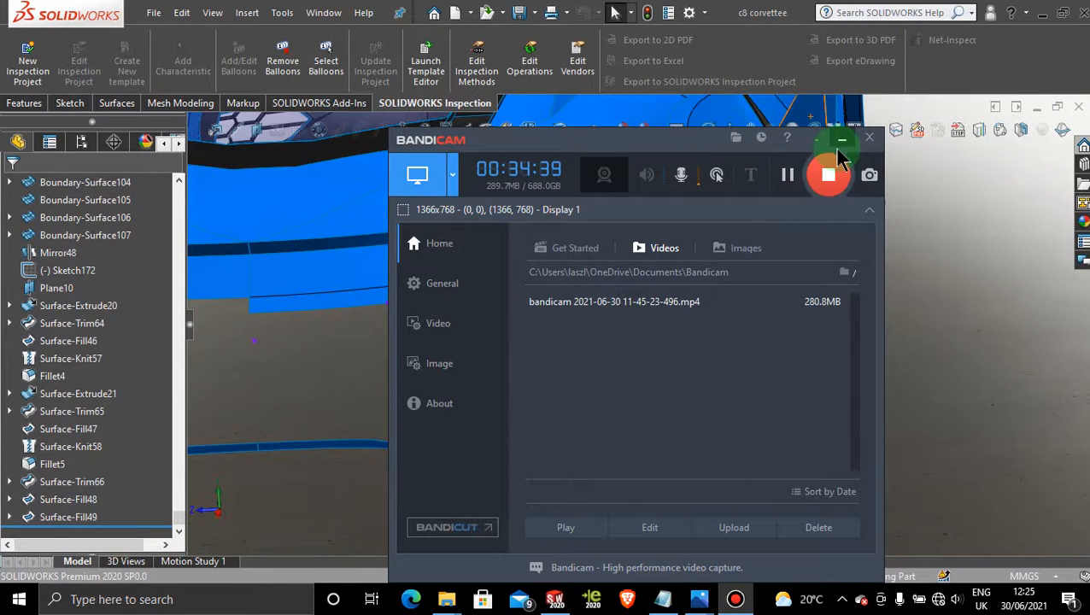
click(844, 152)
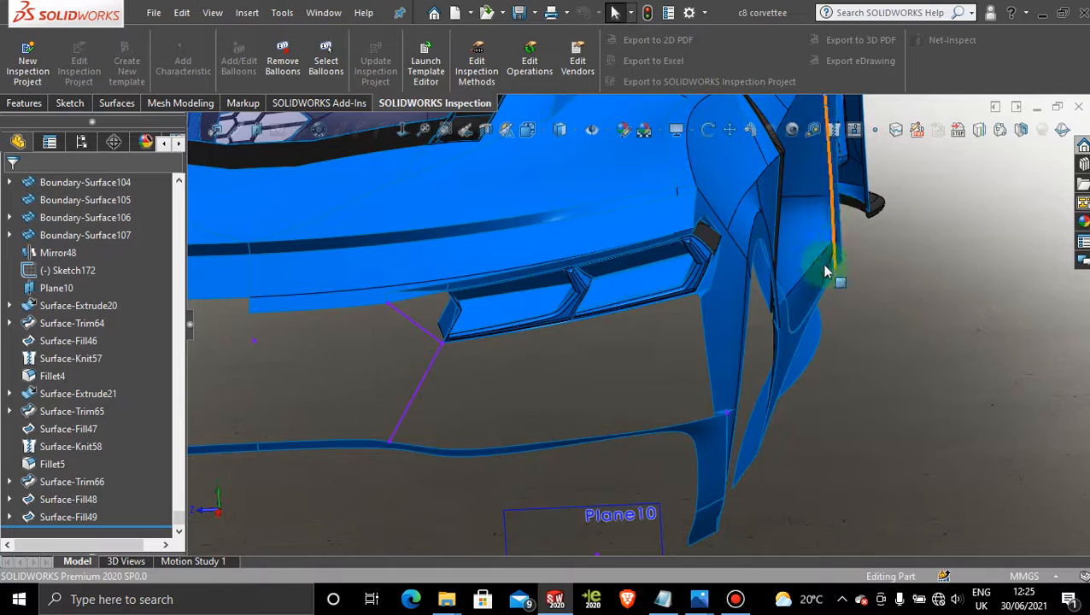
click(739, 600)
click(743, 598)
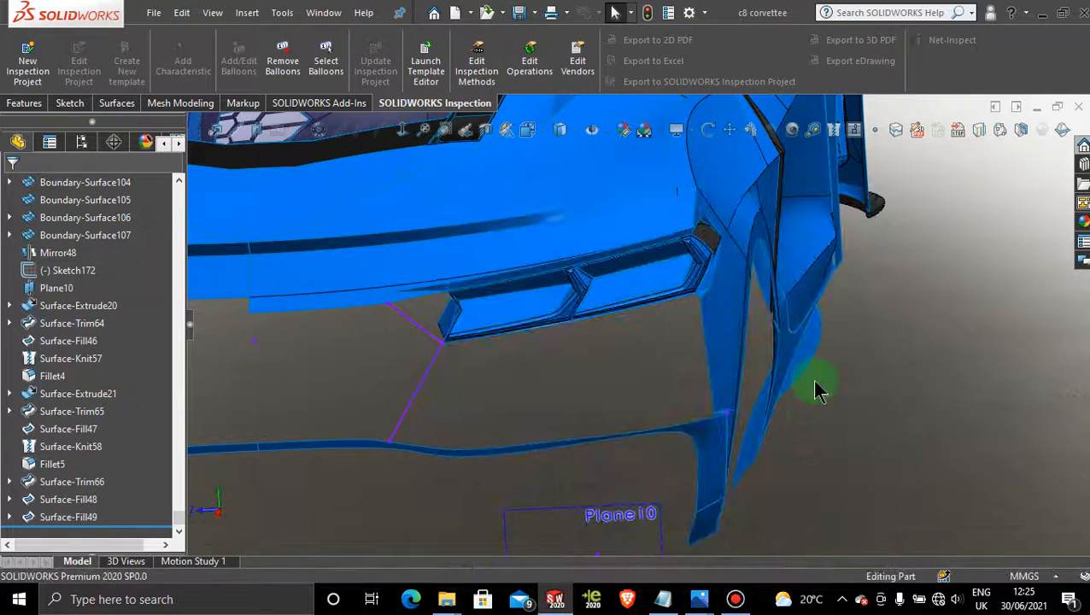
middle_drag(619, 344, 683, 419)
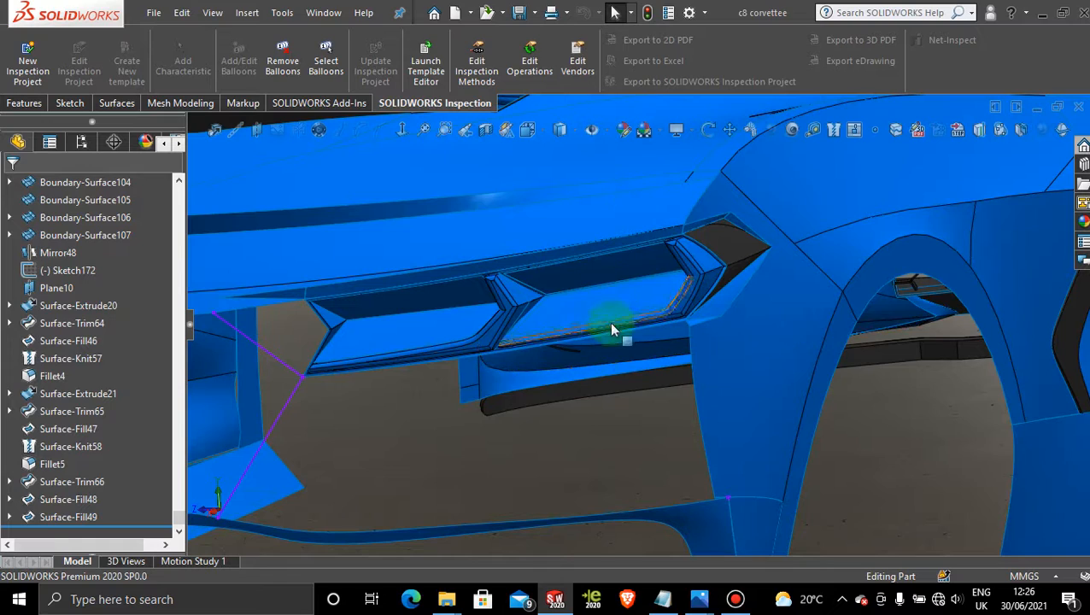
middle_drag(441, 369, 462, 408)
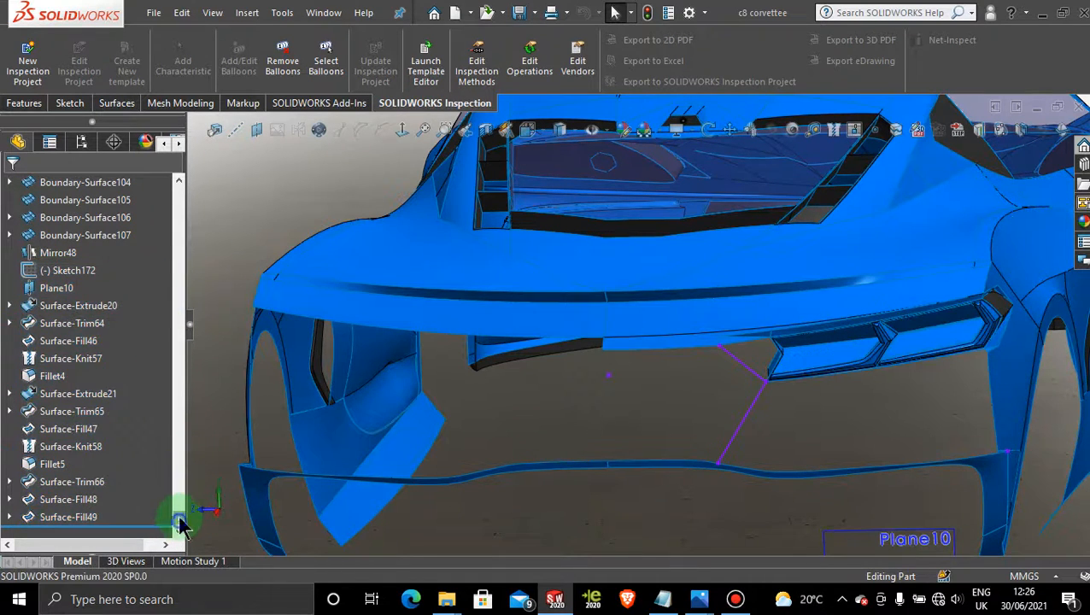
drag(179, 521, 189, 200)
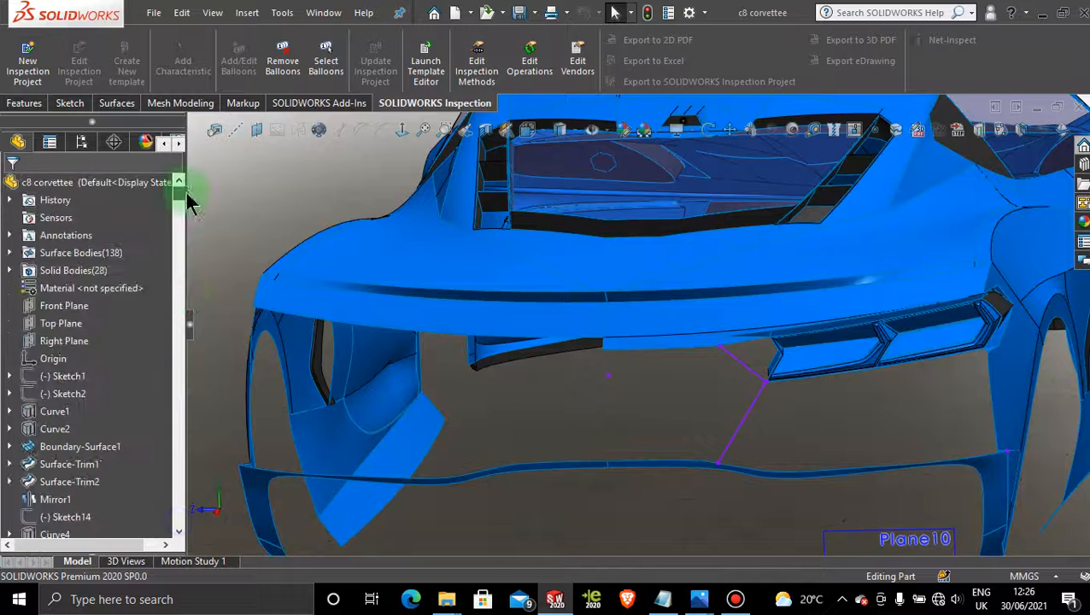
click(73, 343)
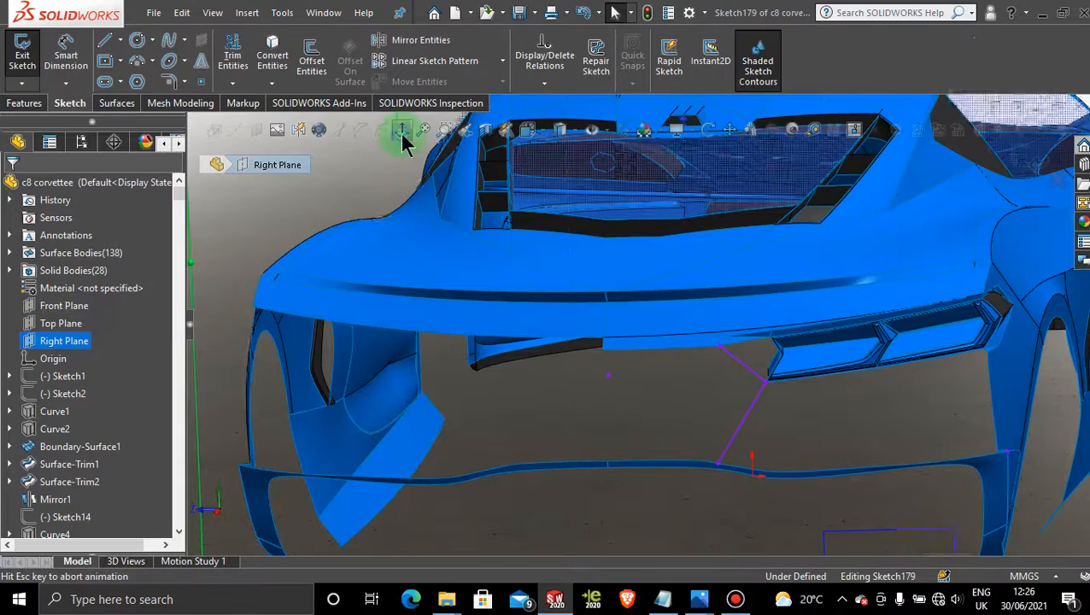
scroll(742, 292, down, 5)
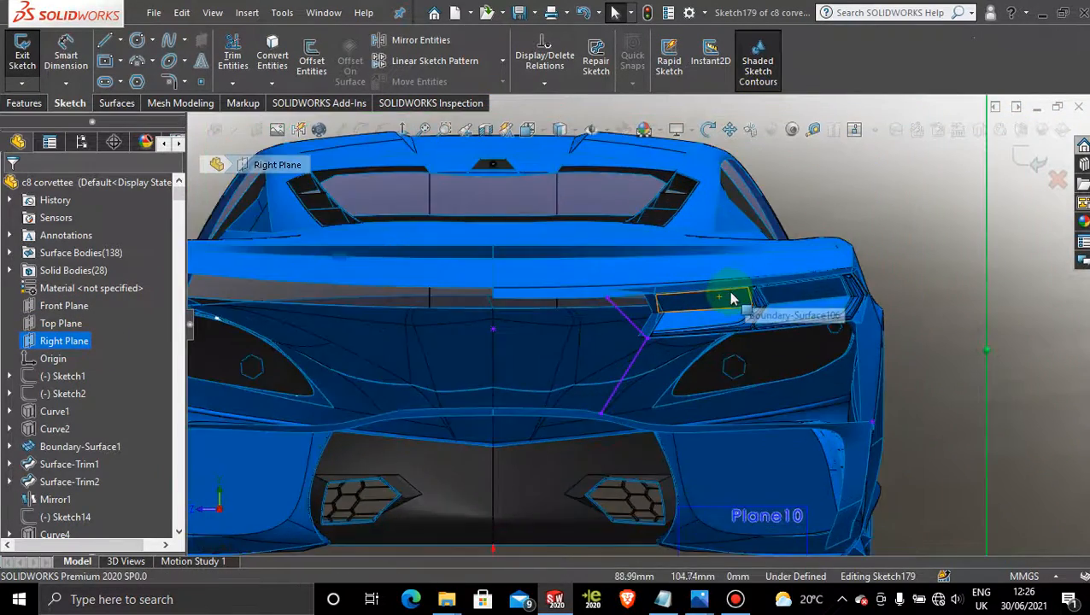
scroll(720, 331, down, 5)
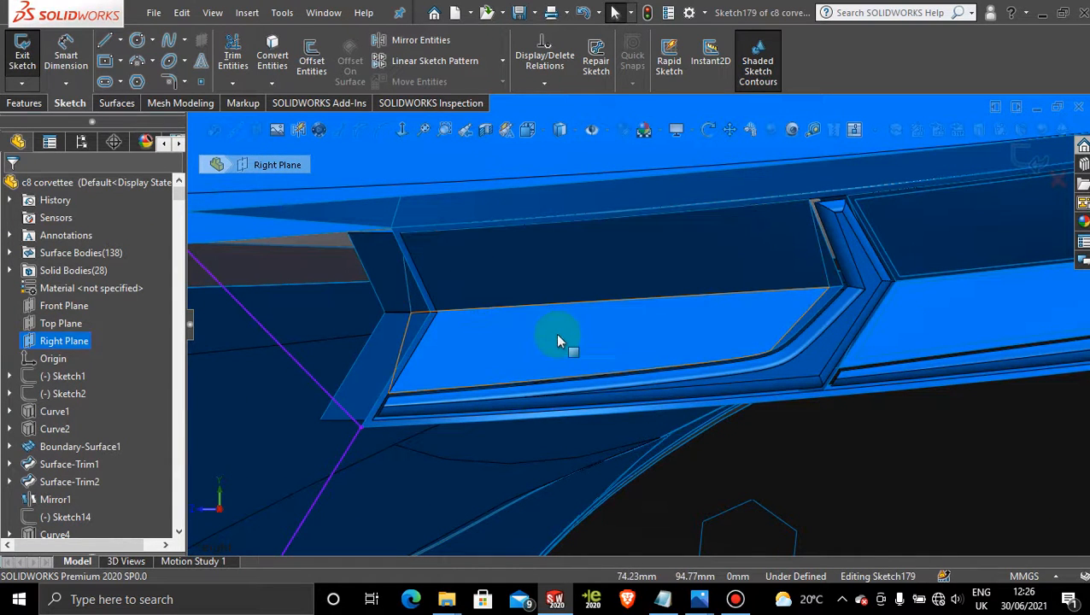
mouse_move(555, 333)
middle_down()
mouse_move(538, 324)
mouse_move(555, 335)
mouse_move(546, 333)
middle_up()
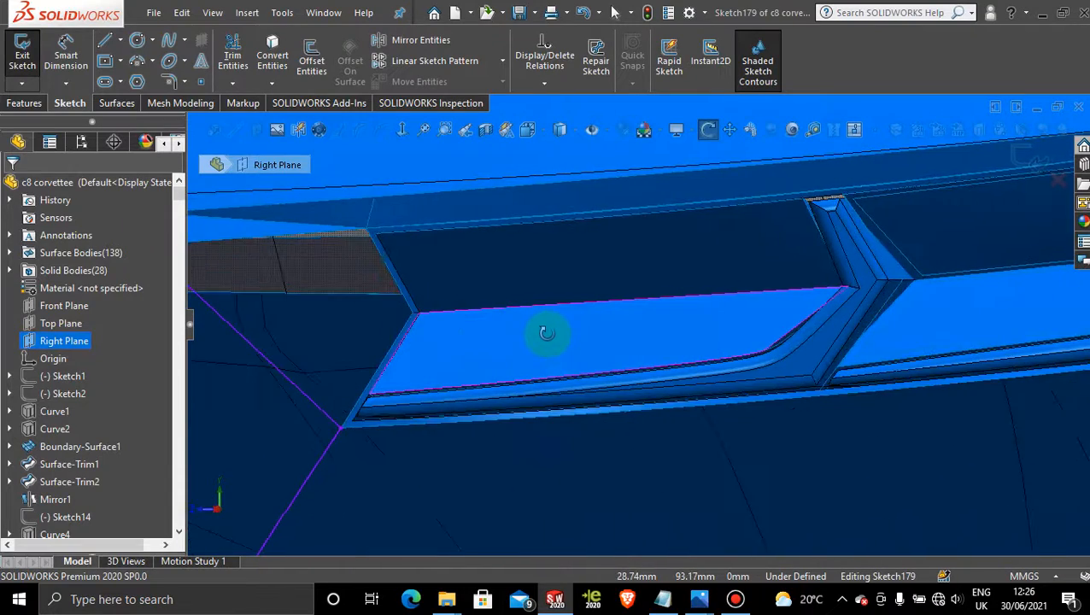
scroll(572, 363, up, 8)
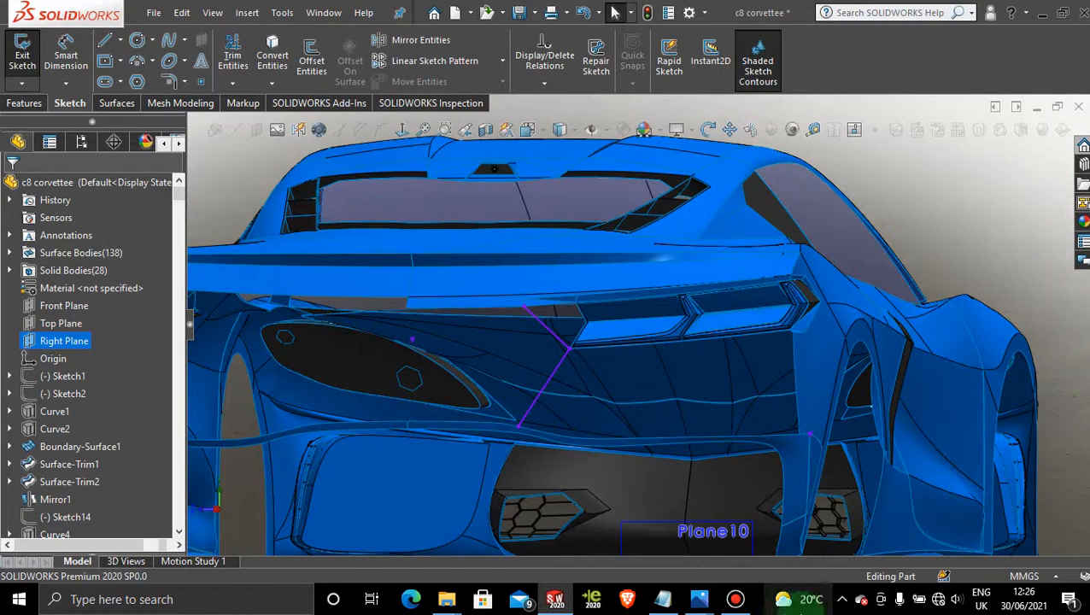
click(718, 532)
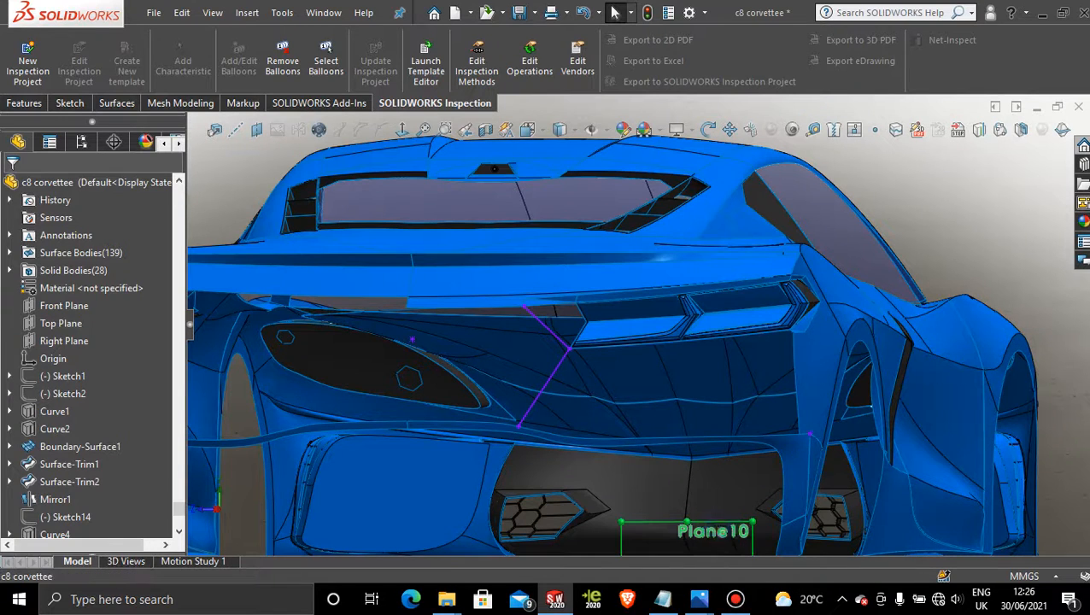
click(799, 468)
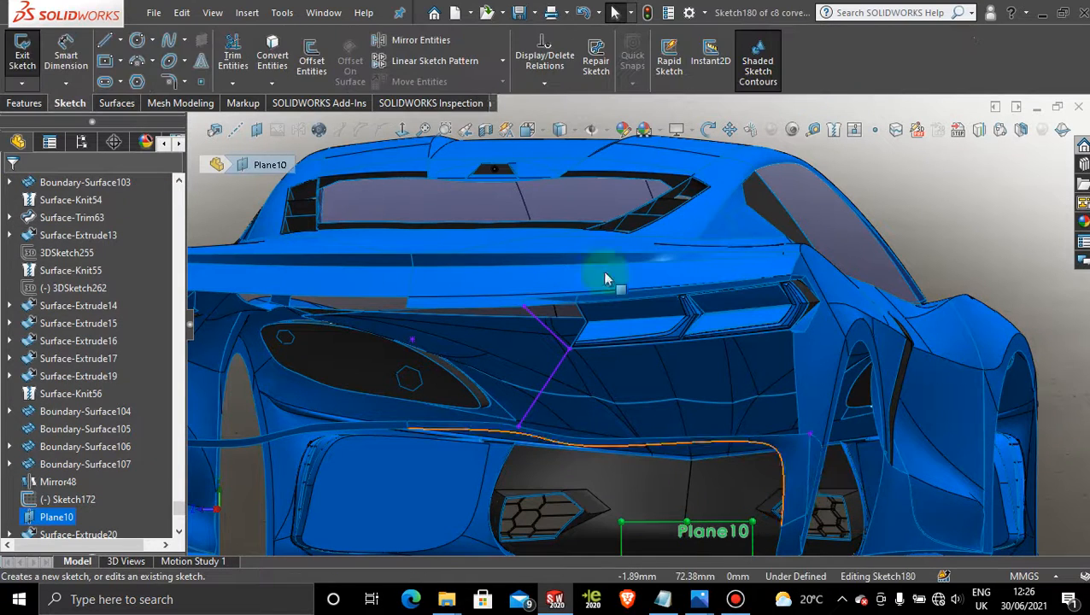
click(399, 132)
click(399, 132)
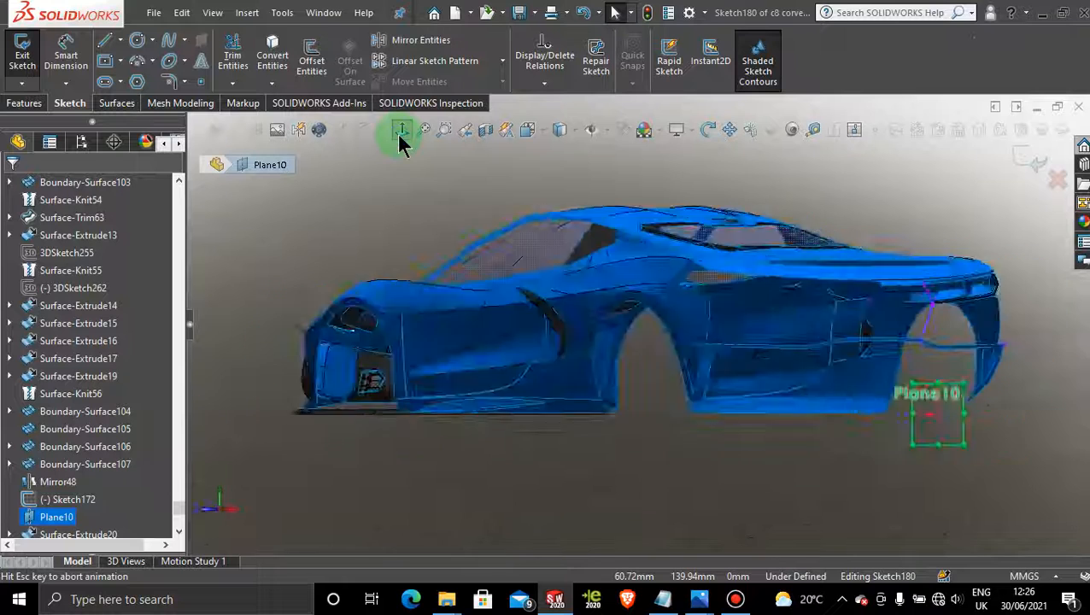
click(1000, 418)
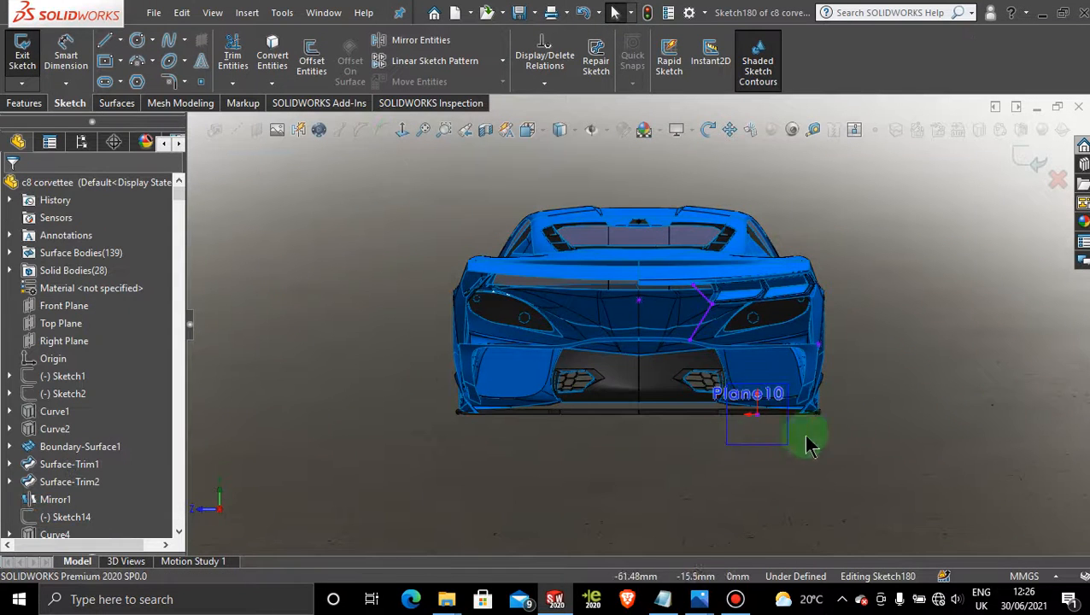
click(754, 443)
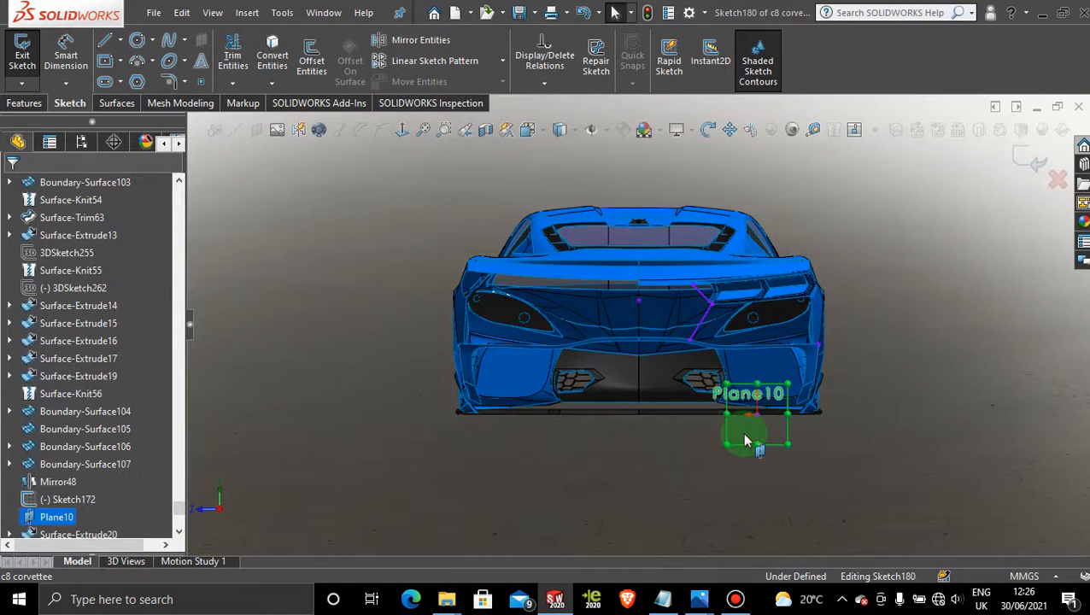
click(1027, 162)
click(890, 497)
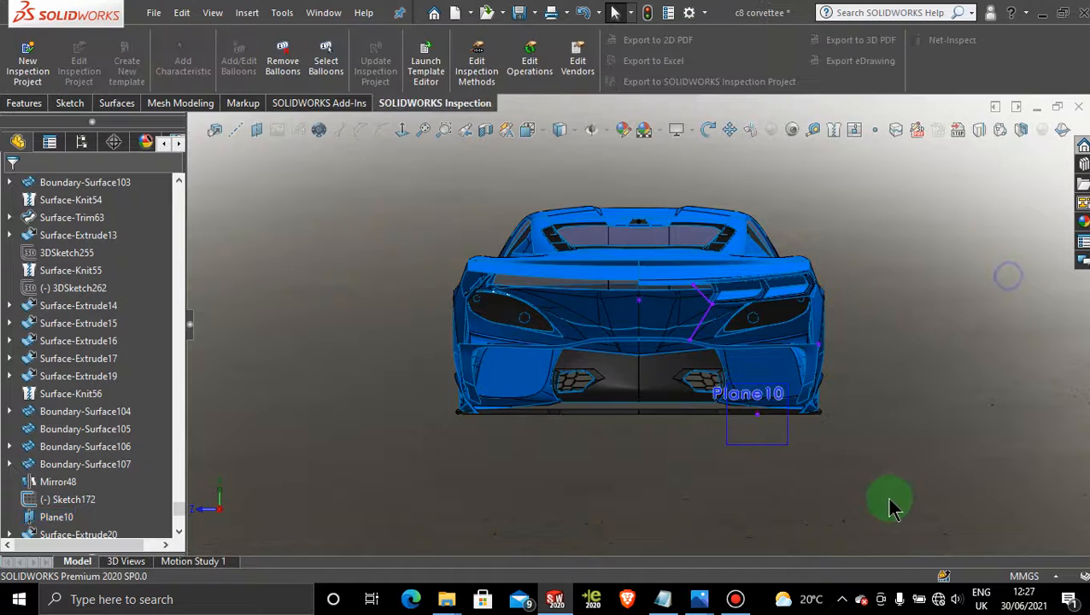
click(756, 433)
click(765, 443)
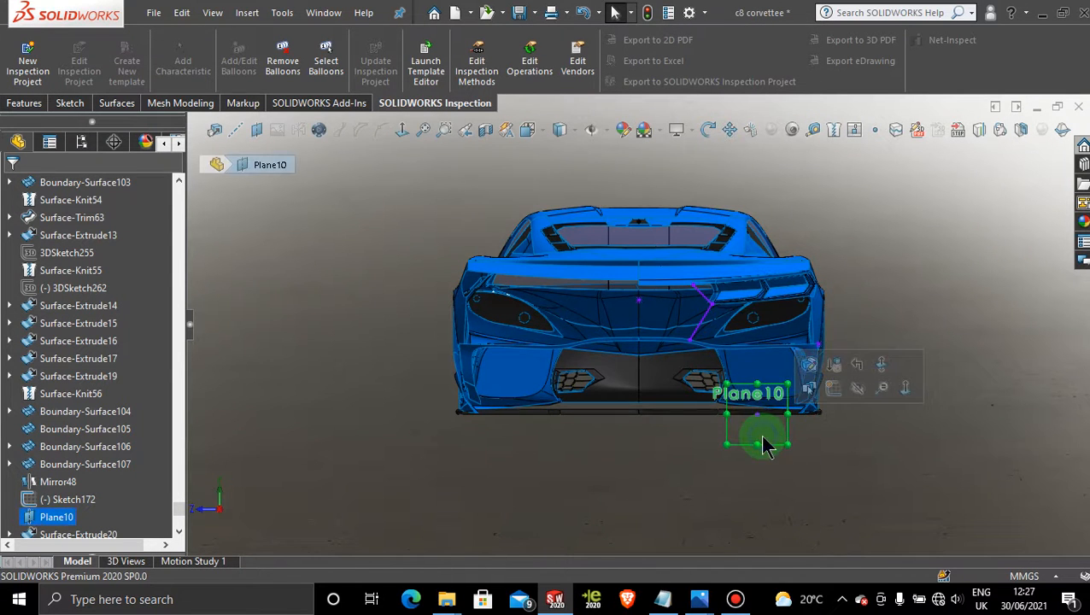
click(817, 387)
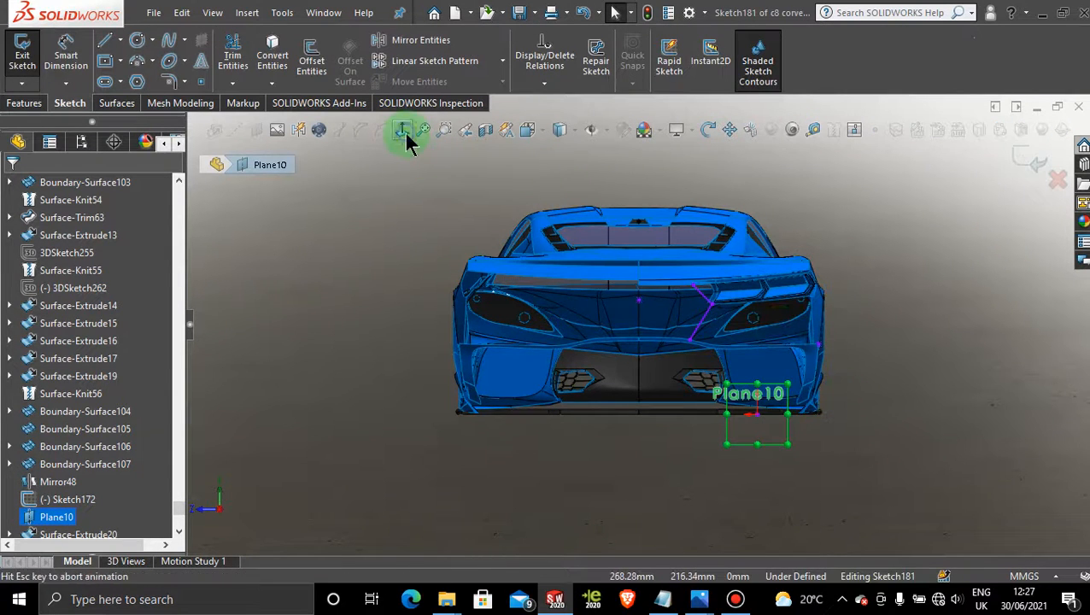
click(404, 131)
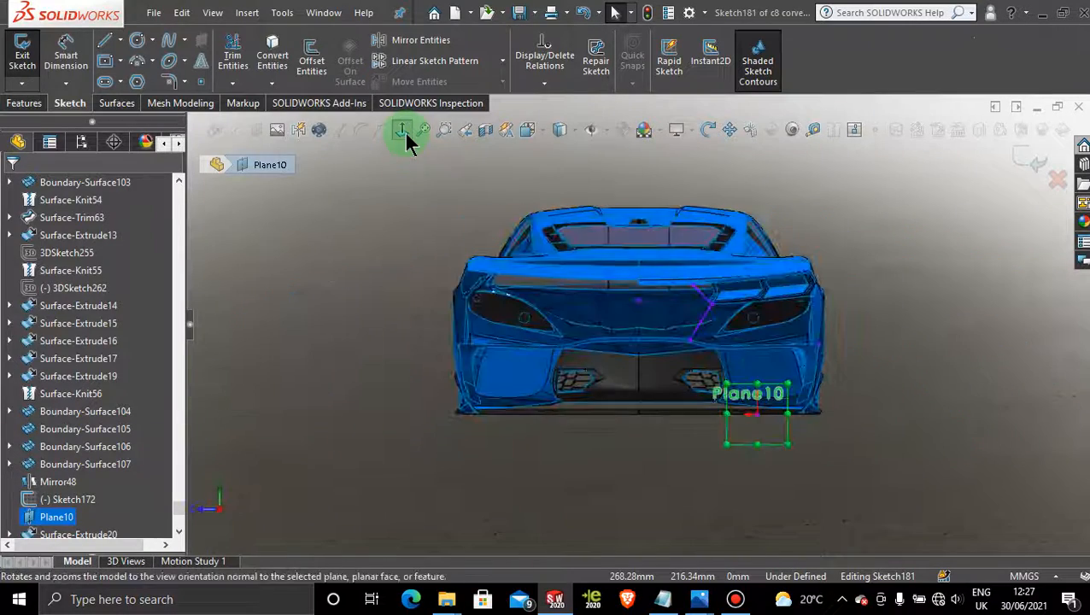
scroll(726, 290, down, 3)
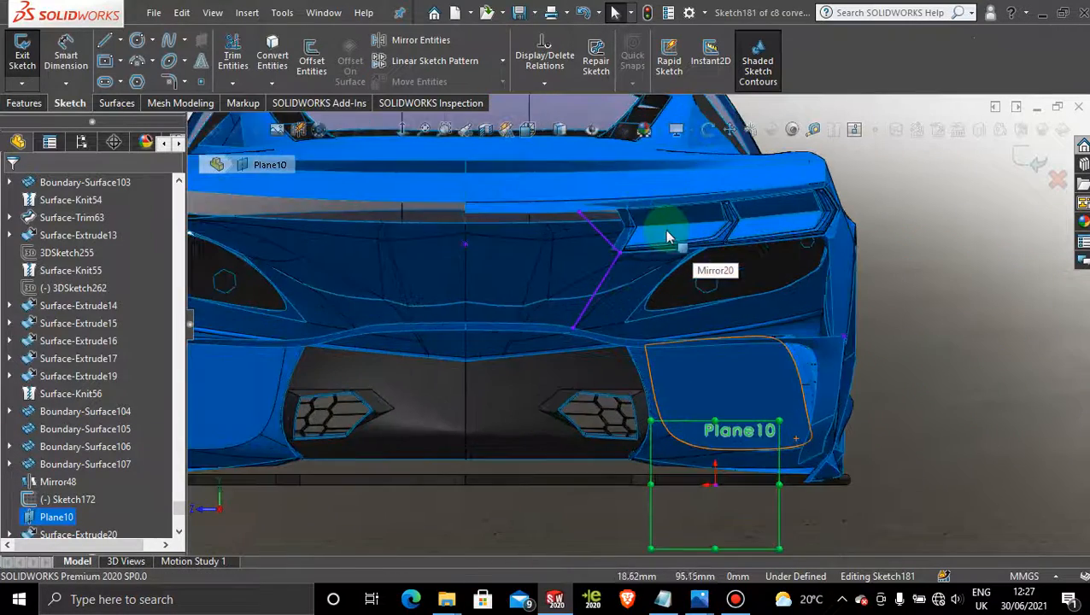
scroll(662, 230, down, 2)
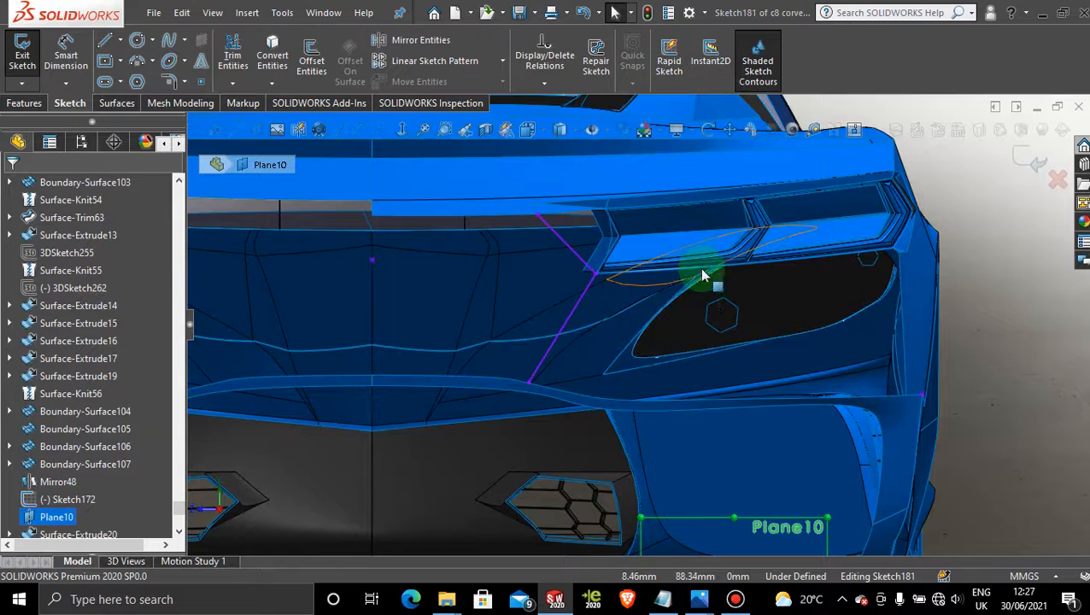
scroll(699, 328, up, 6)
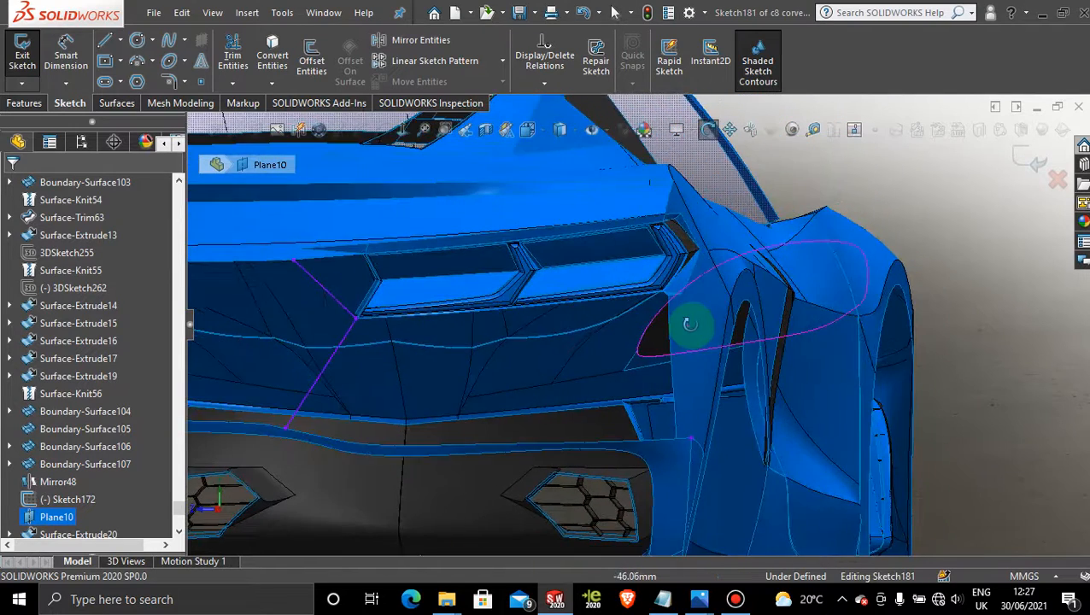
scroll(675, 386, up, 2)
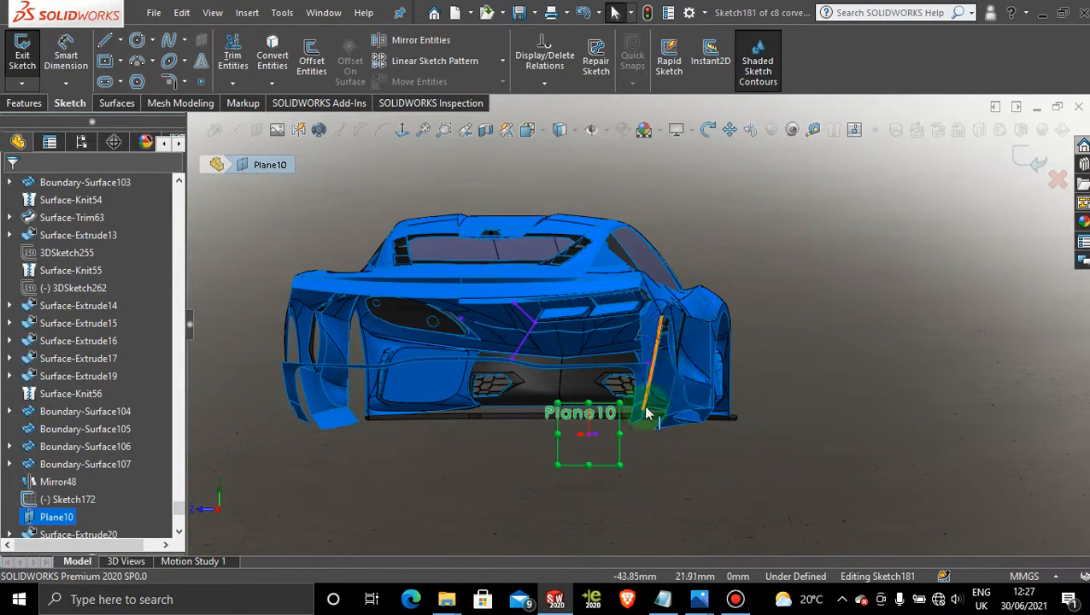
middle_drag(646, 408, 645, 420)
click(719, 488)
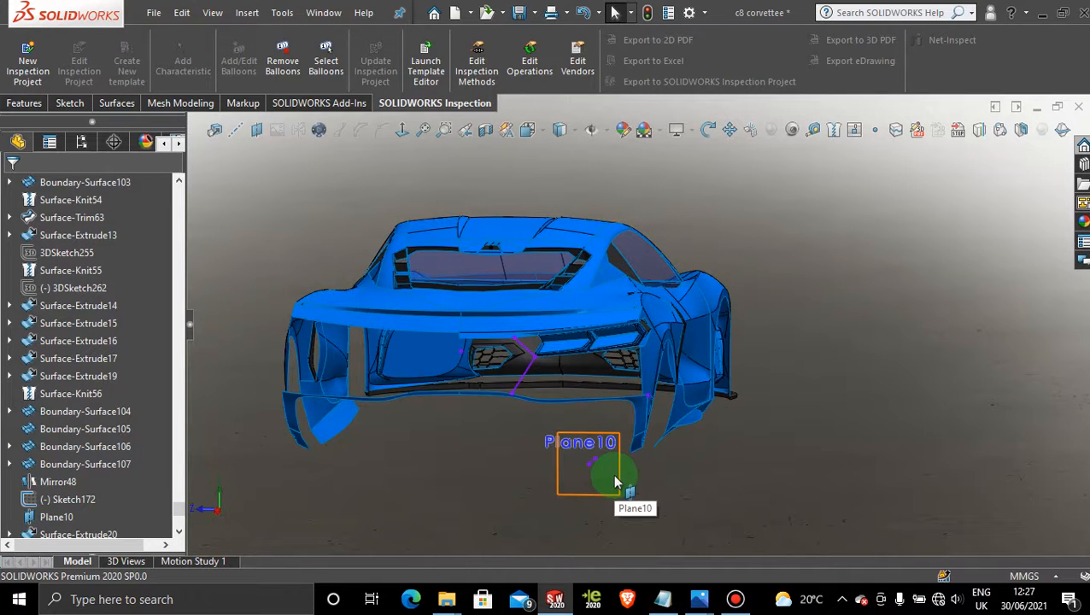
click(653, 479)
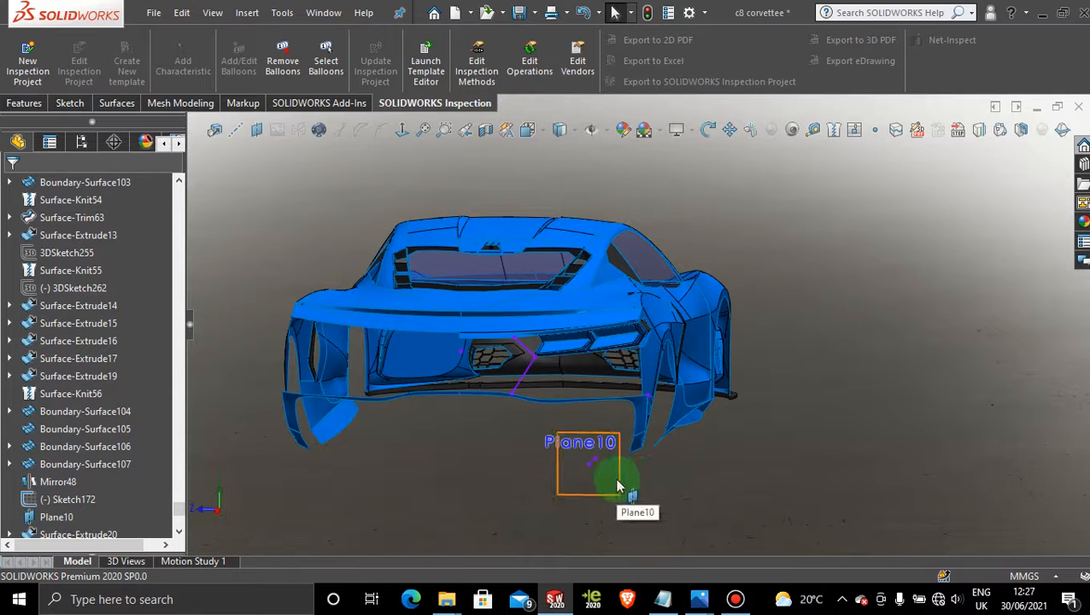
drag(181, 511, 175, 177)
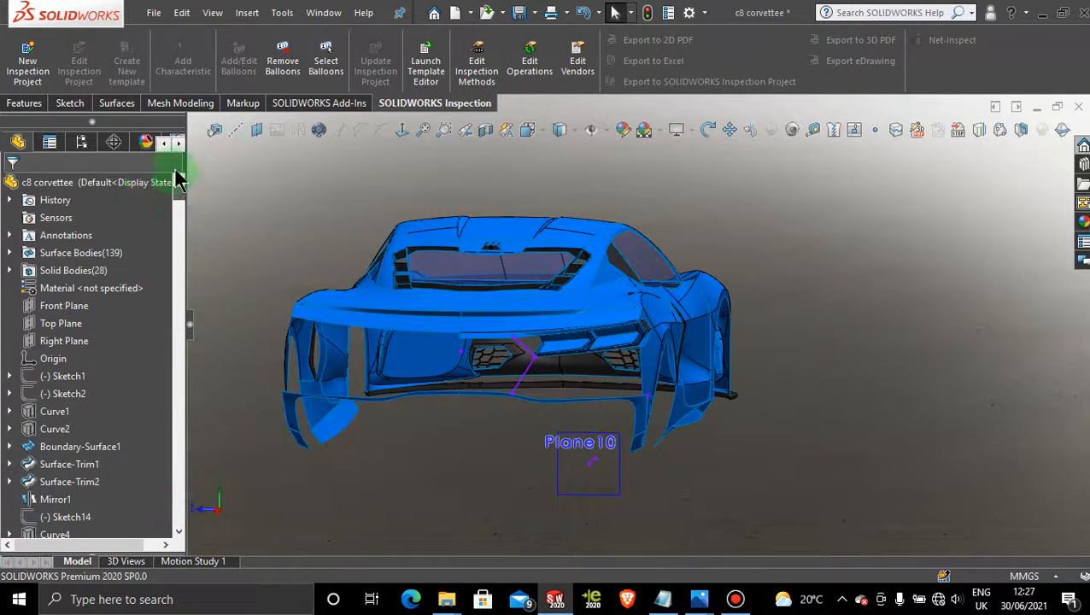
click(73, 345)
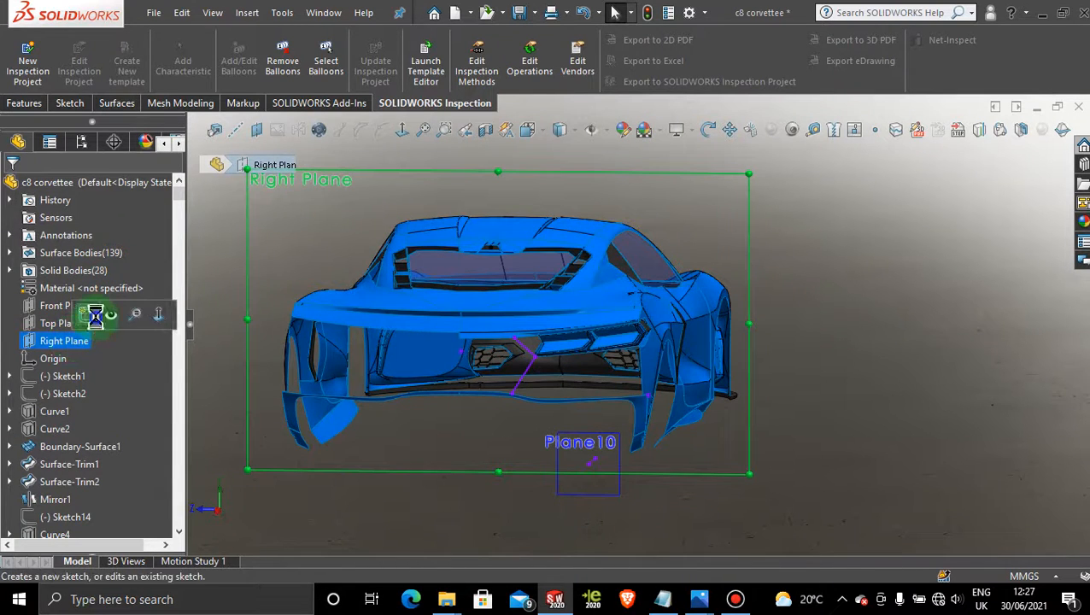
click(88, 314)
click(401, 129)
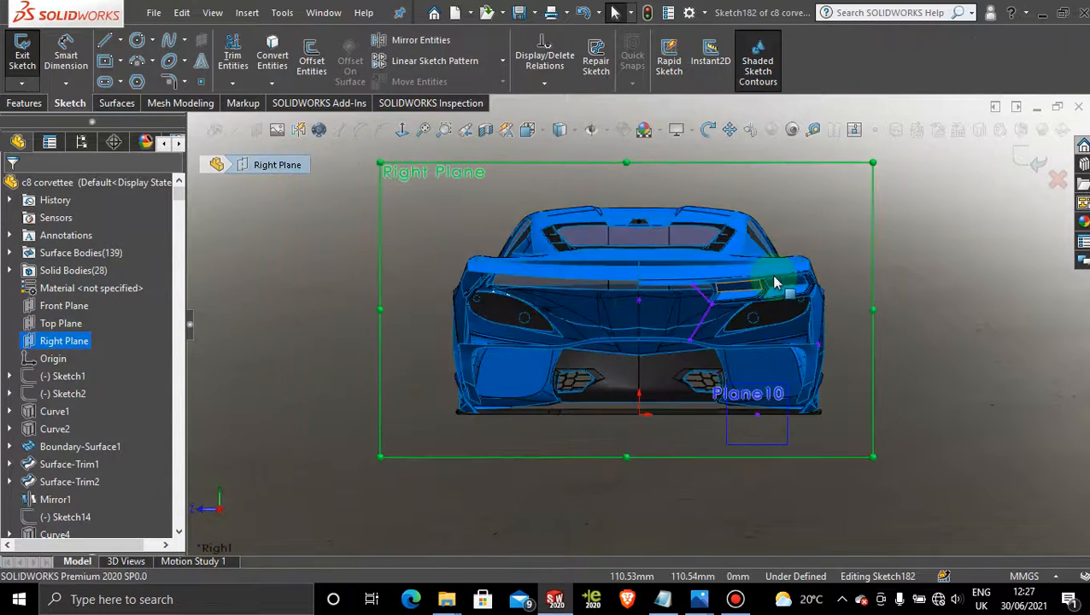
scroll(722, 297, down, 8)
scroll(682, 320, down, 2)
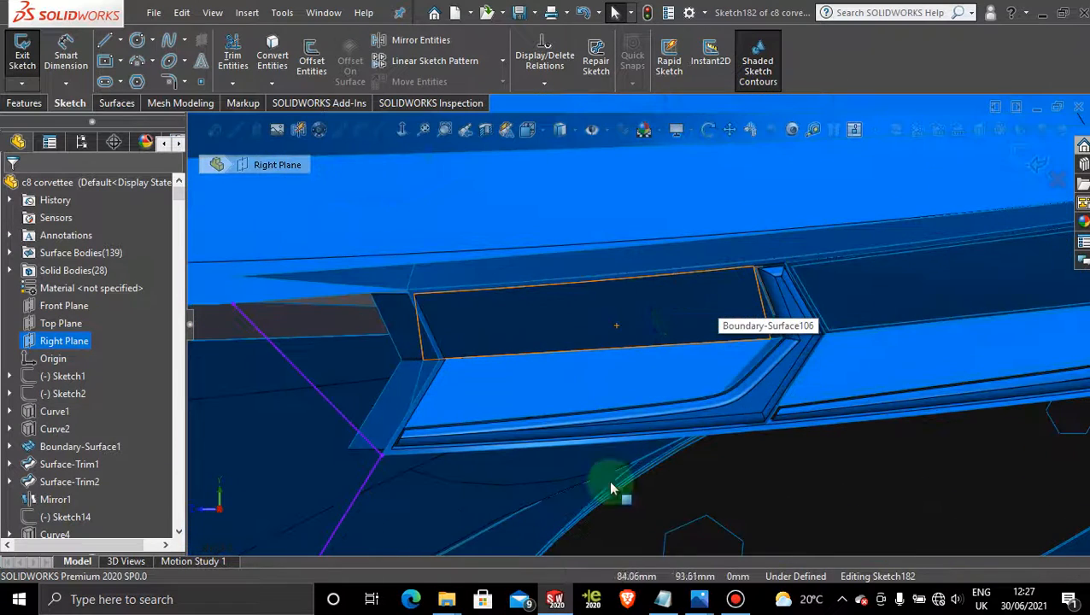
click(735, 599)
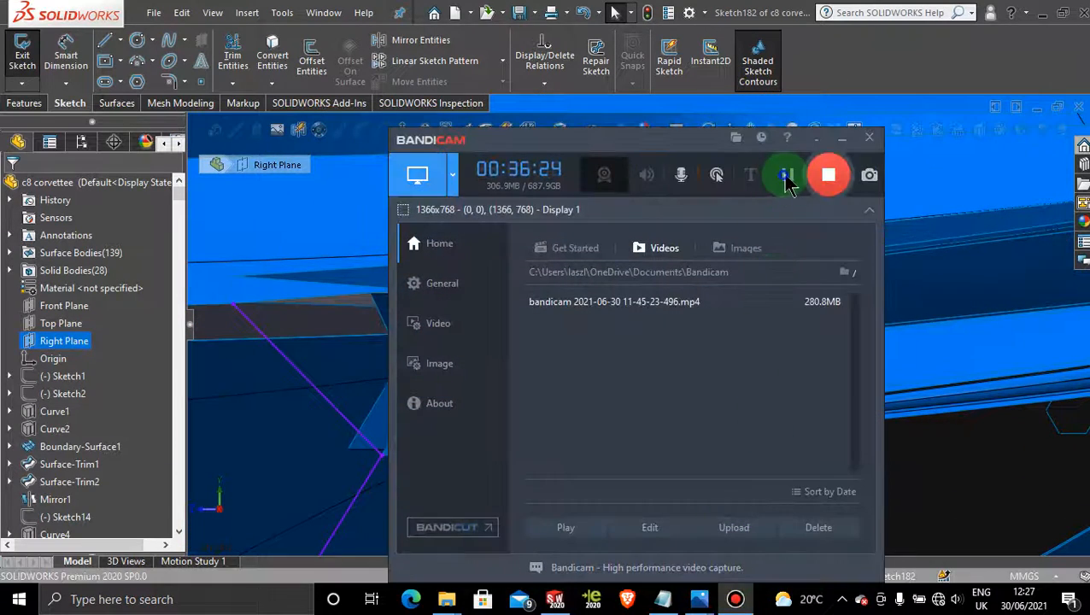
click(841, 141)
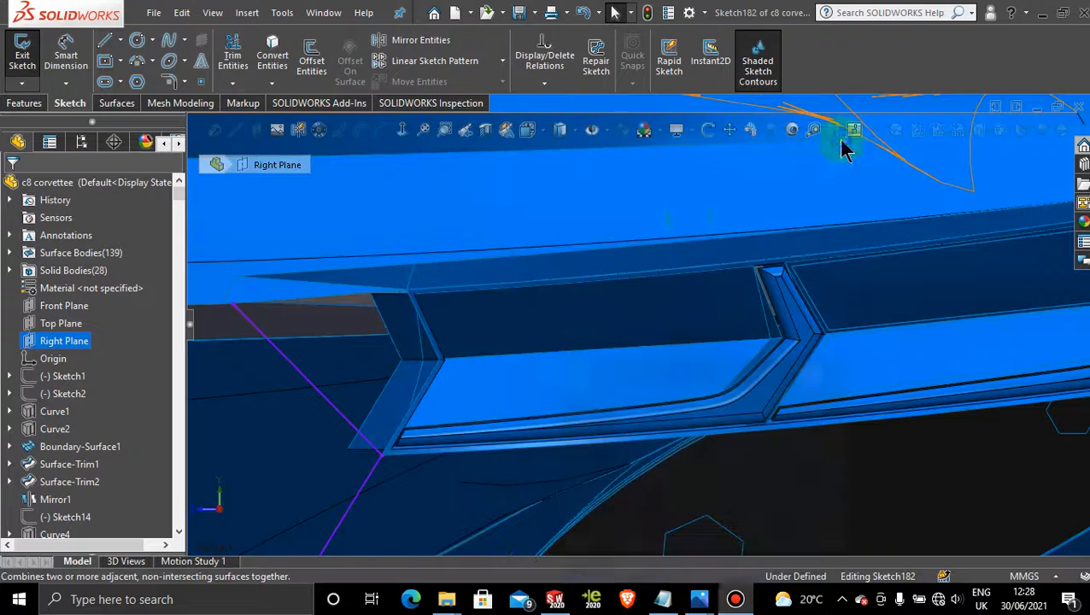
scroll(565, 350, down, 3)
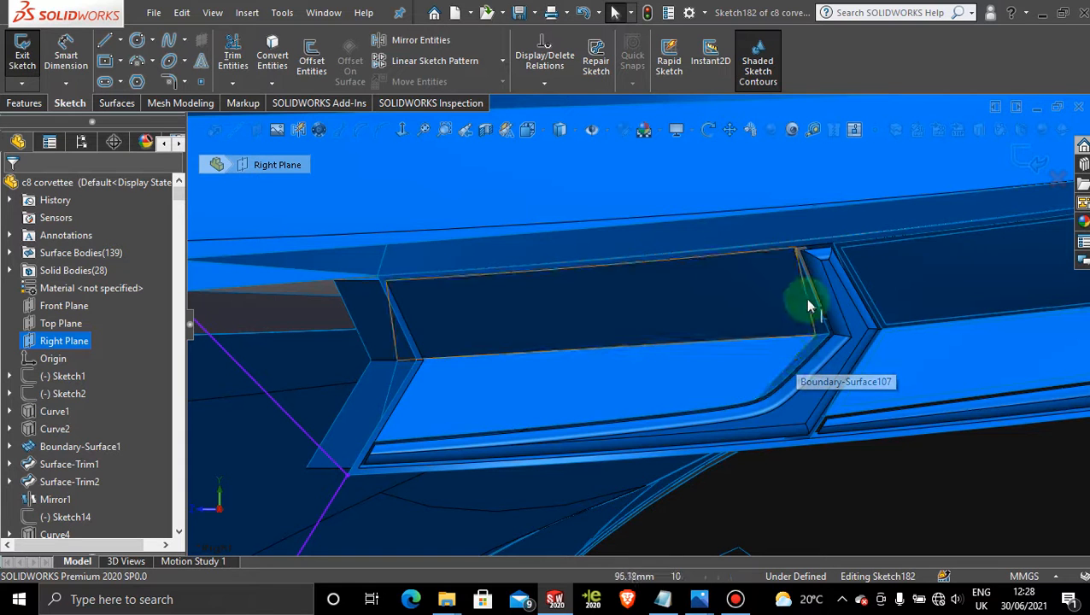
middle_drag(683, 315, 668, 313)
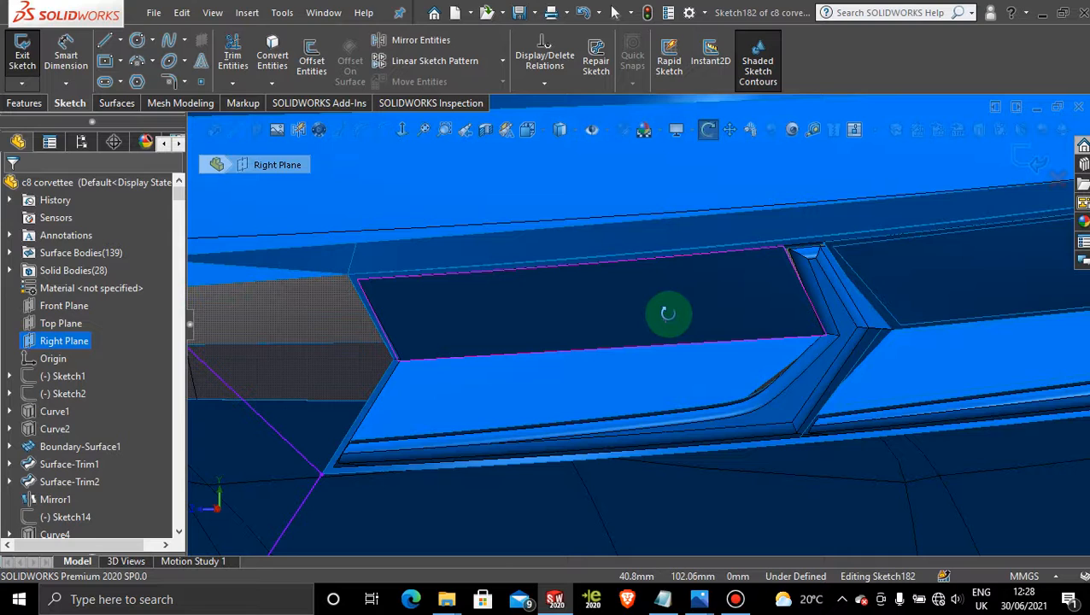
scroll(667, 316, up, 5)
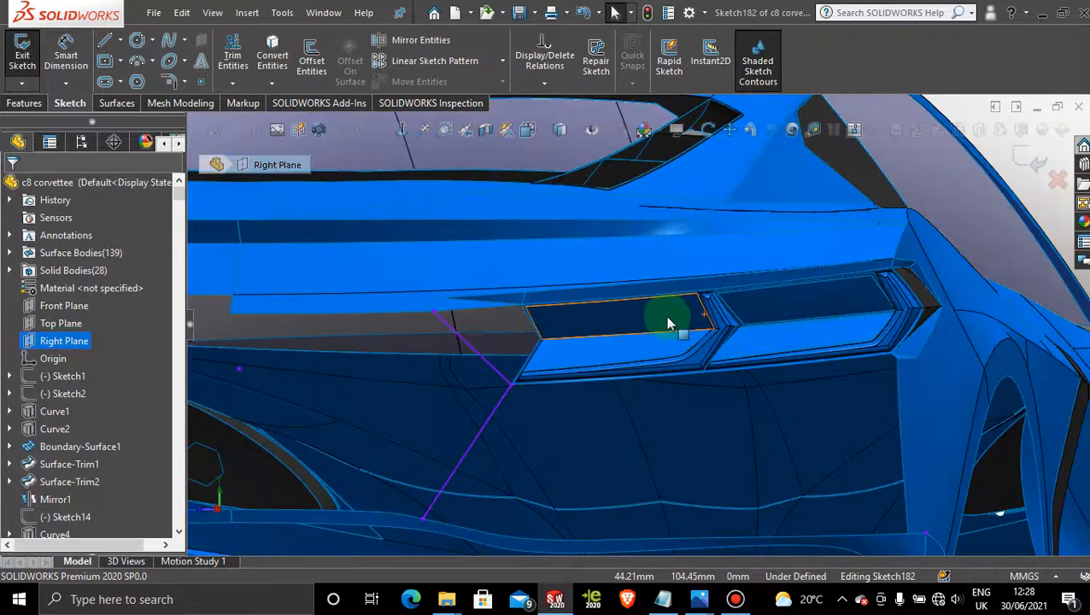
scroll(668, 322, down, 4)
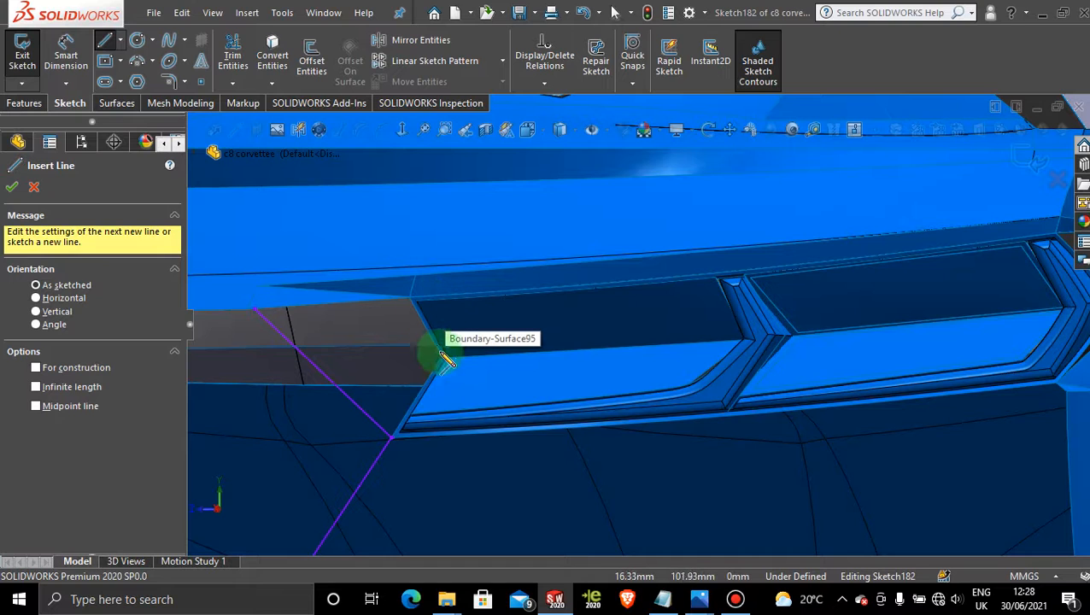
click(736, 601)
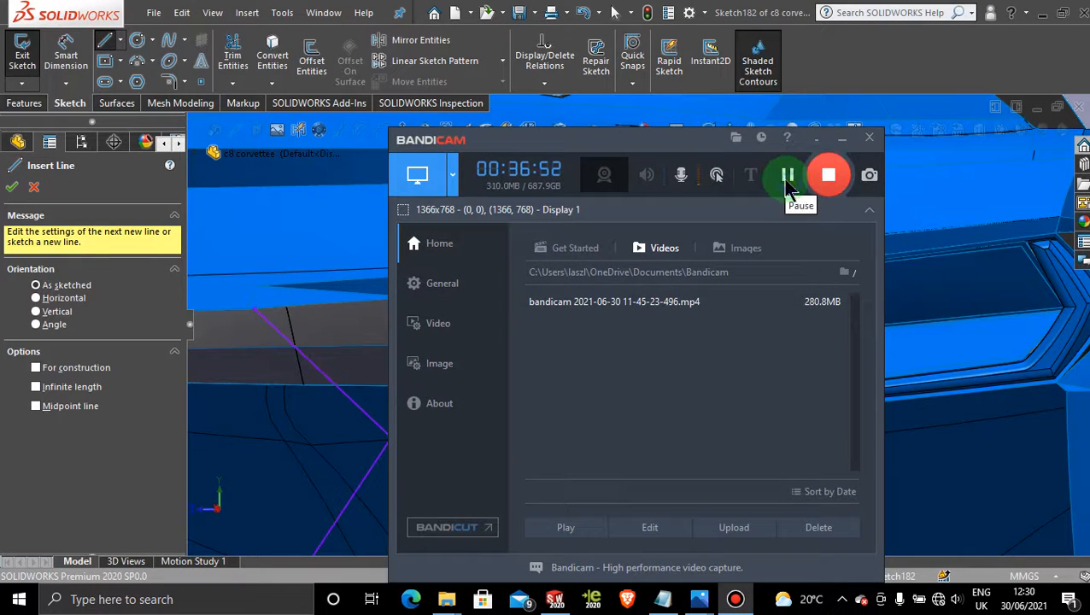
click(842, 137)
scroll(696, 391, down, 2)
middle_drag(630, 318, 631, 419)
scroll(624, 413, up, 6)
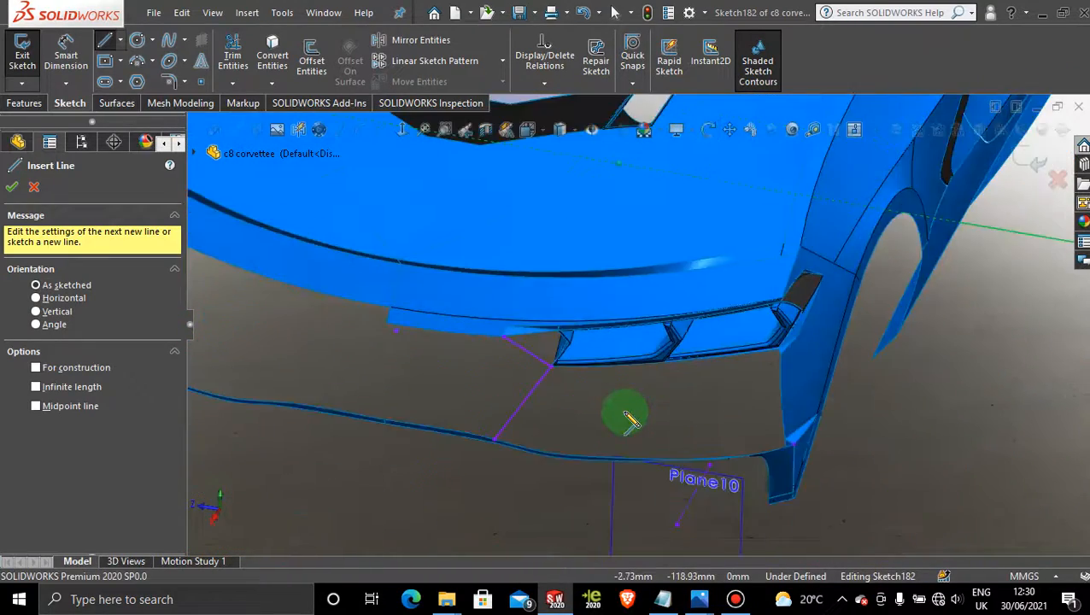
middle_drag(359, 277, 344, 303)
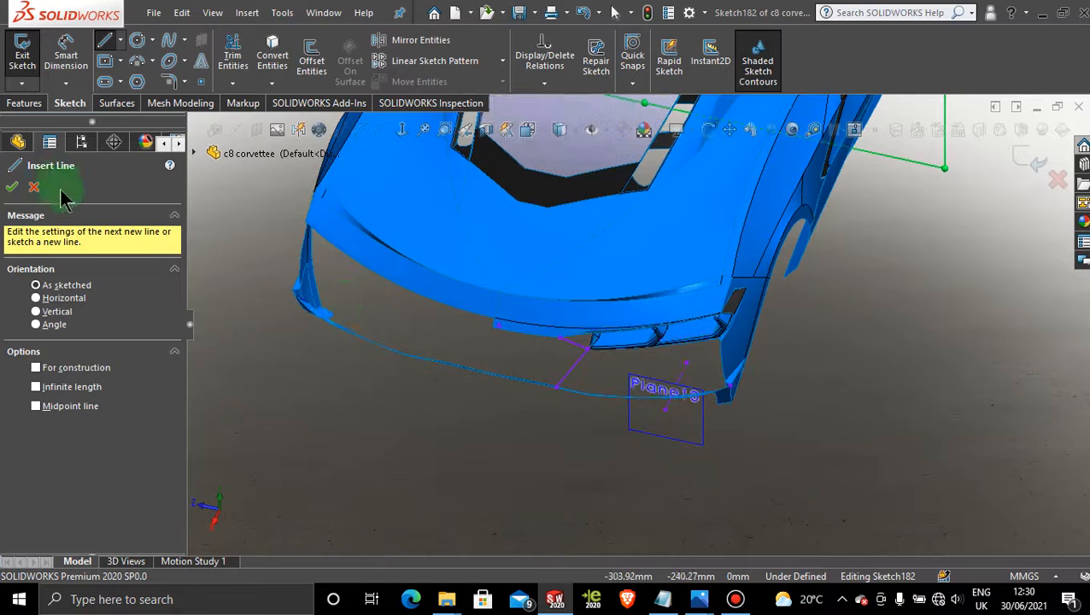
click(34, 188)
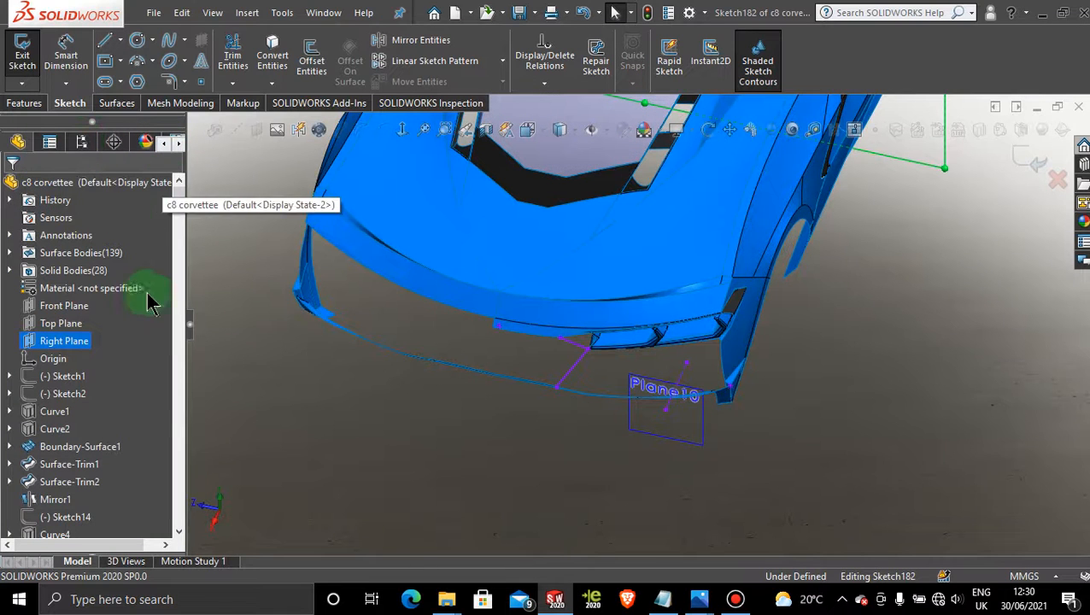
click(79, 325)
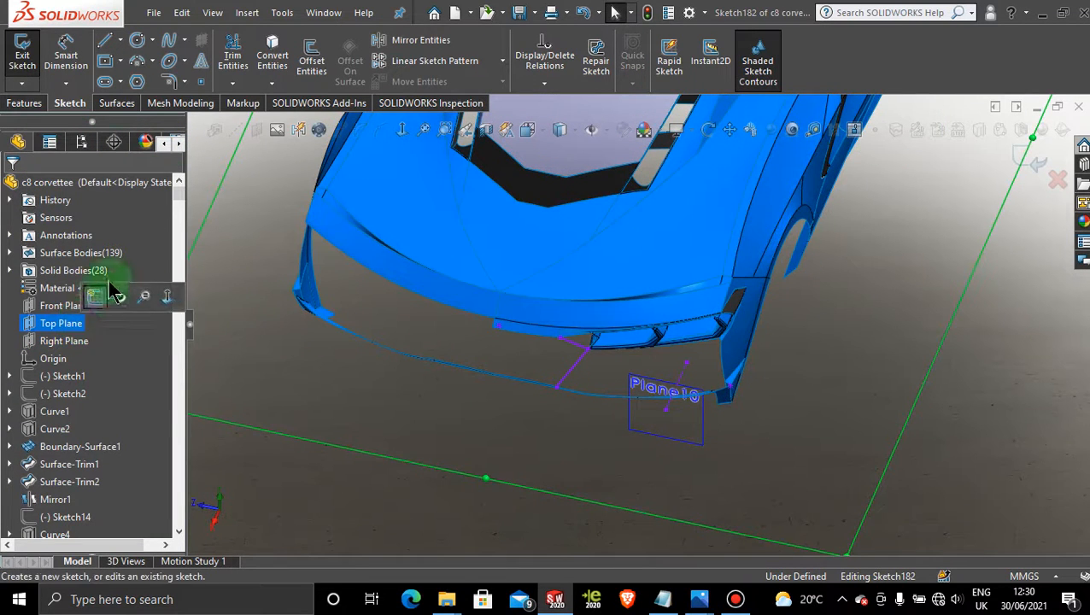
click(268, 494)
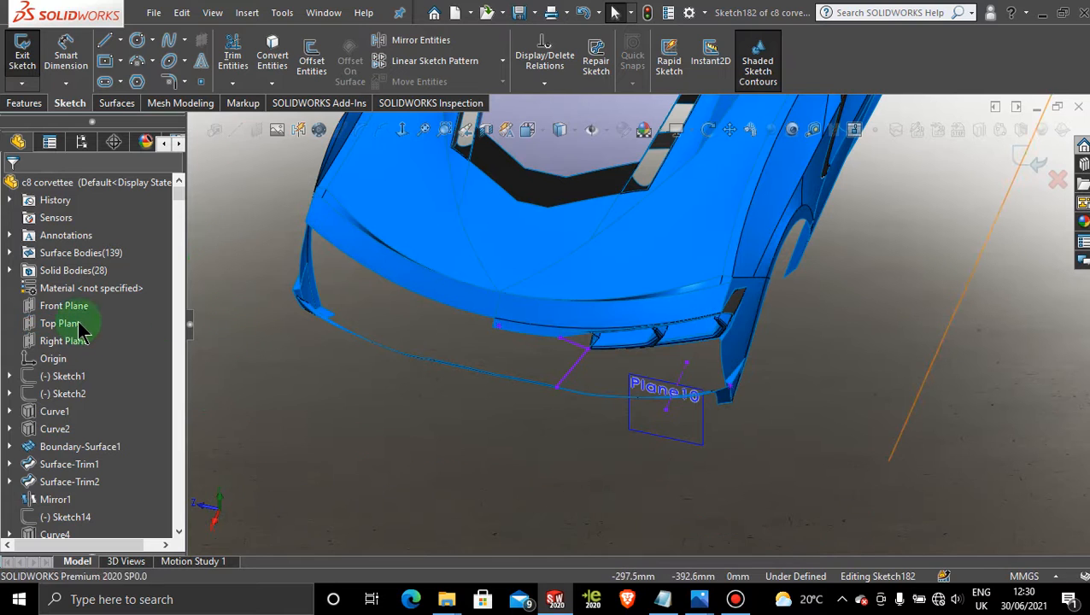
click(80, 326)
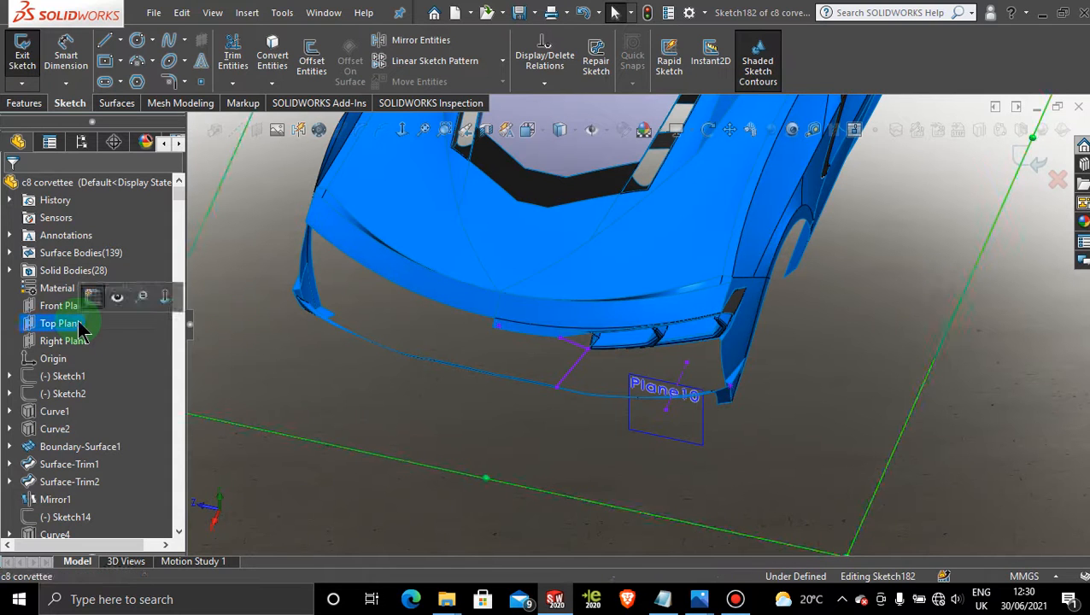
click(1031, 159)
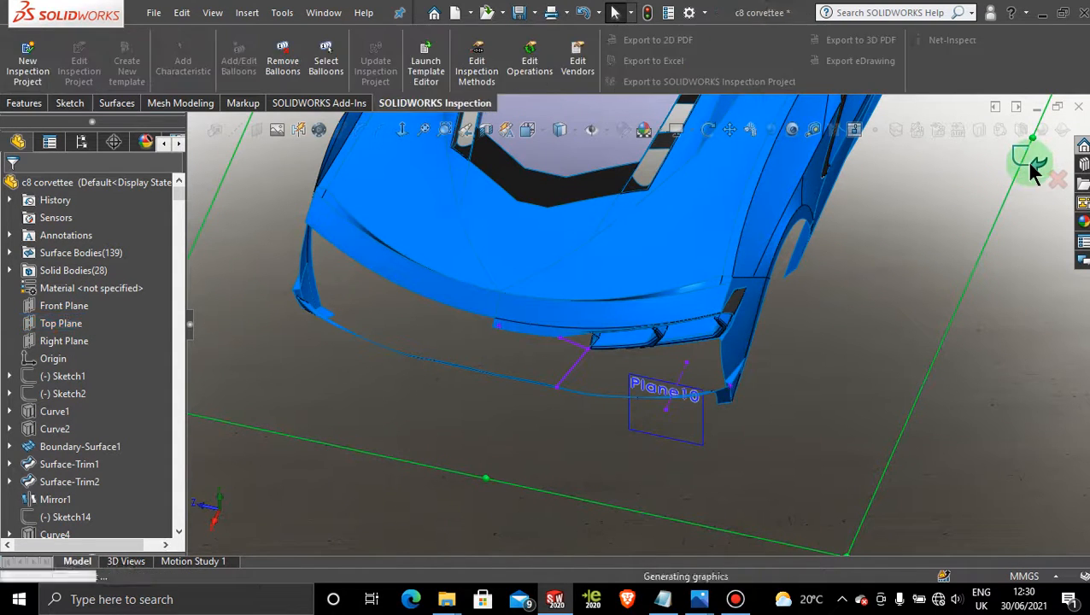
- Sketch a slanted centerline about 128 mm long on the Top Plane, running outward behind the car's rear corner, and finish the sketch
click(42, 321)
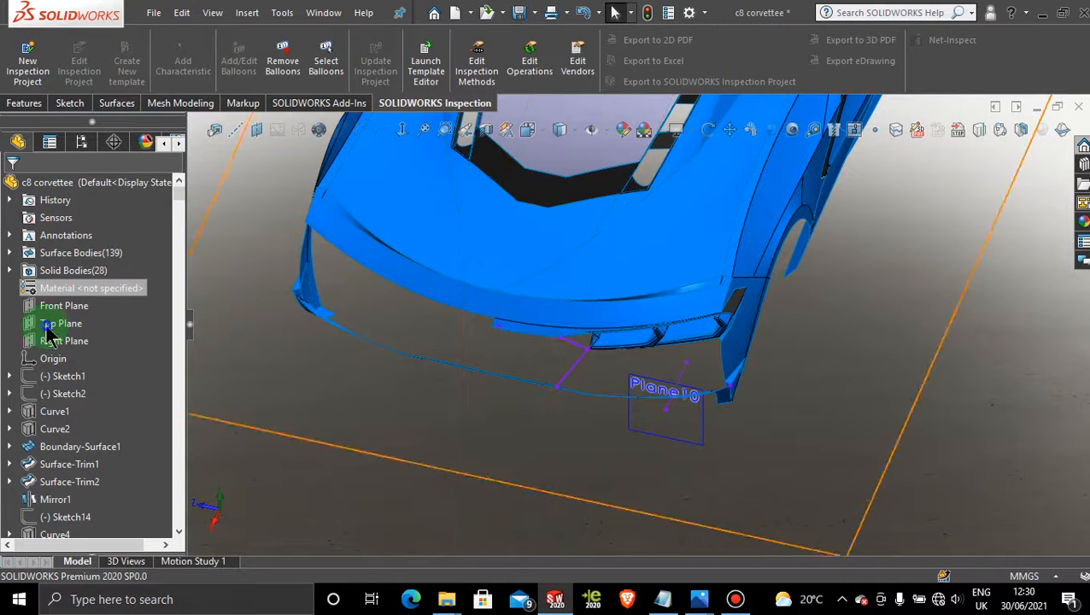
click(56, 297)
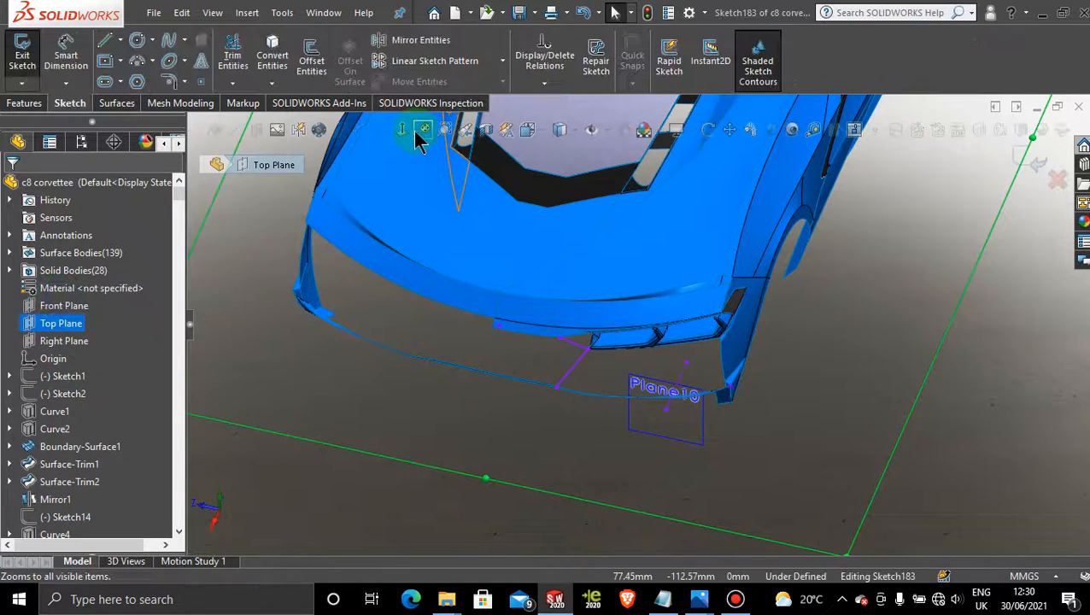
click(401, 130)
scroll(853, 239, down, 5)
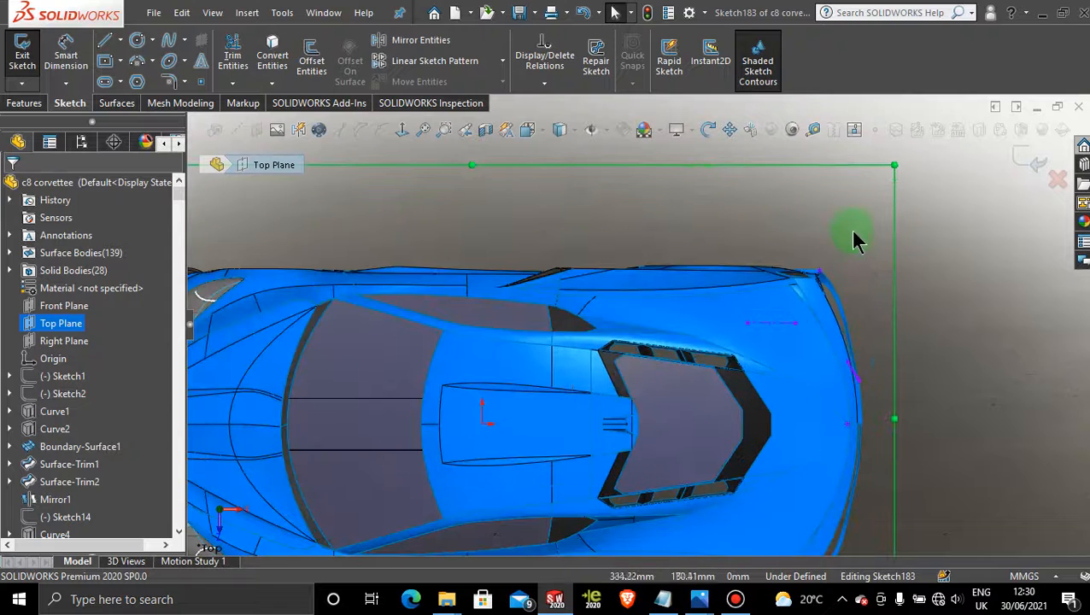
click(119, 40)
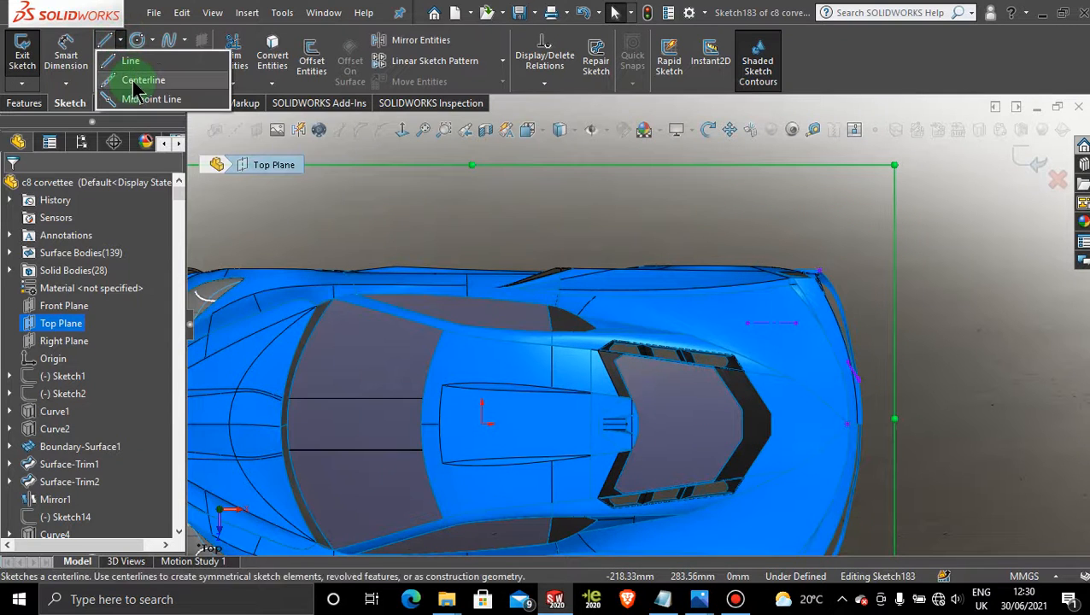
click(162, 84)
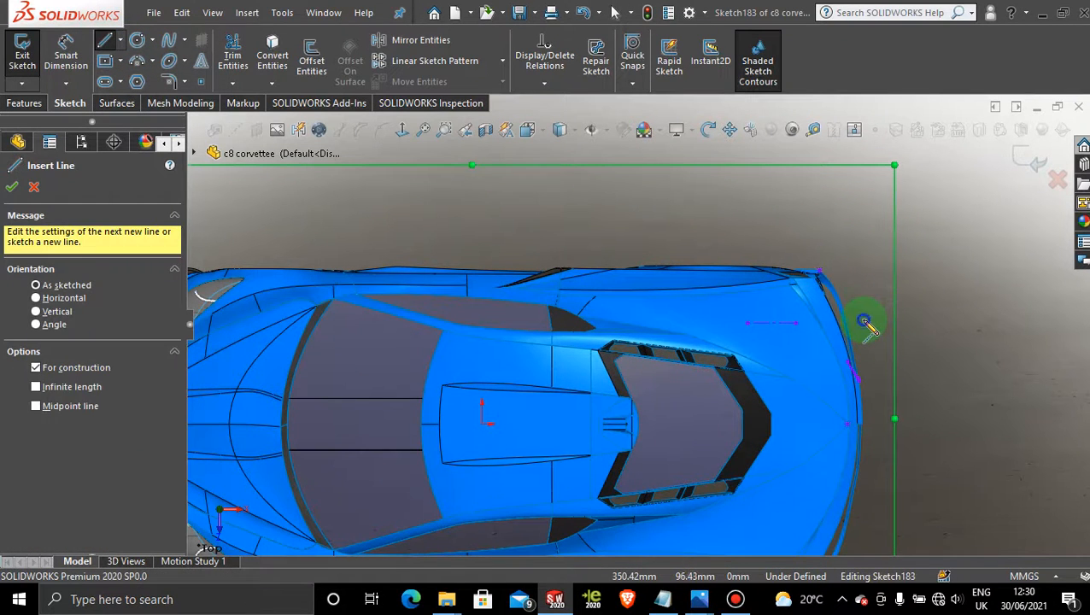
click(863, 320)
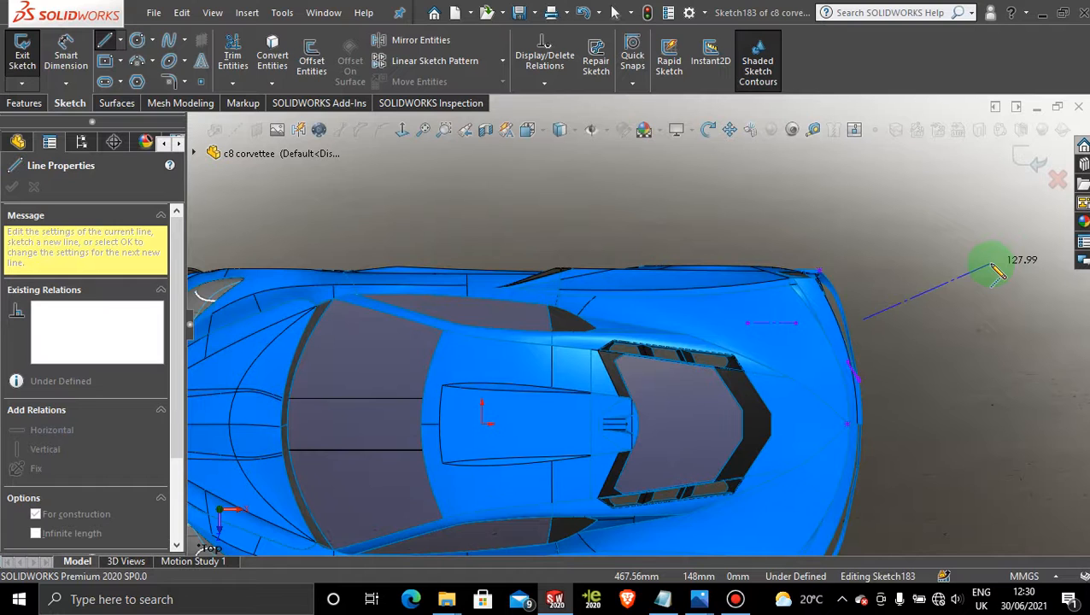
click(989, 264)
key(Escape)
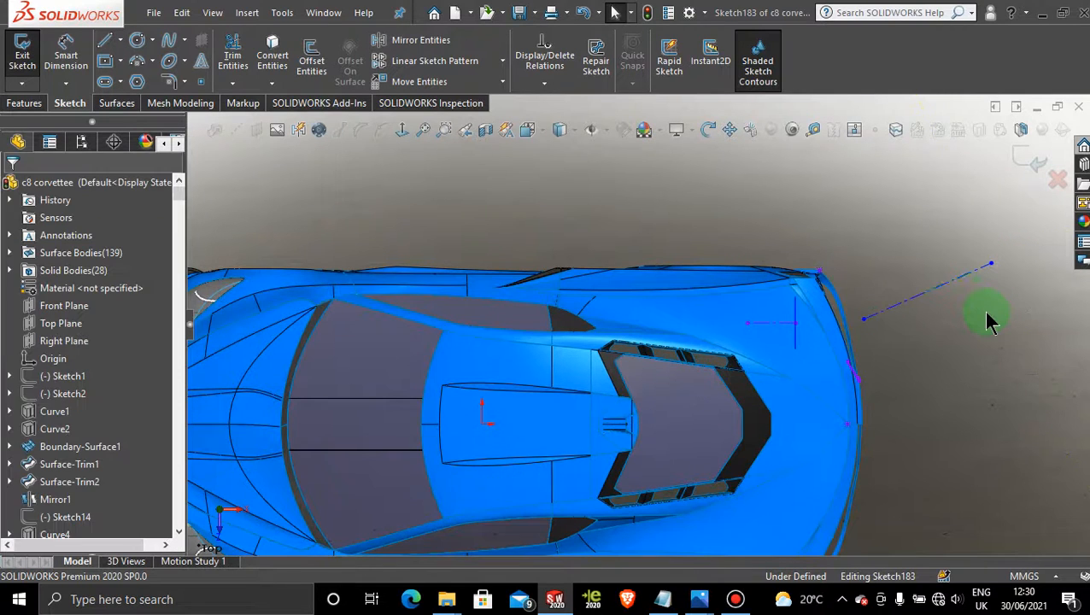
click(1026, 164)
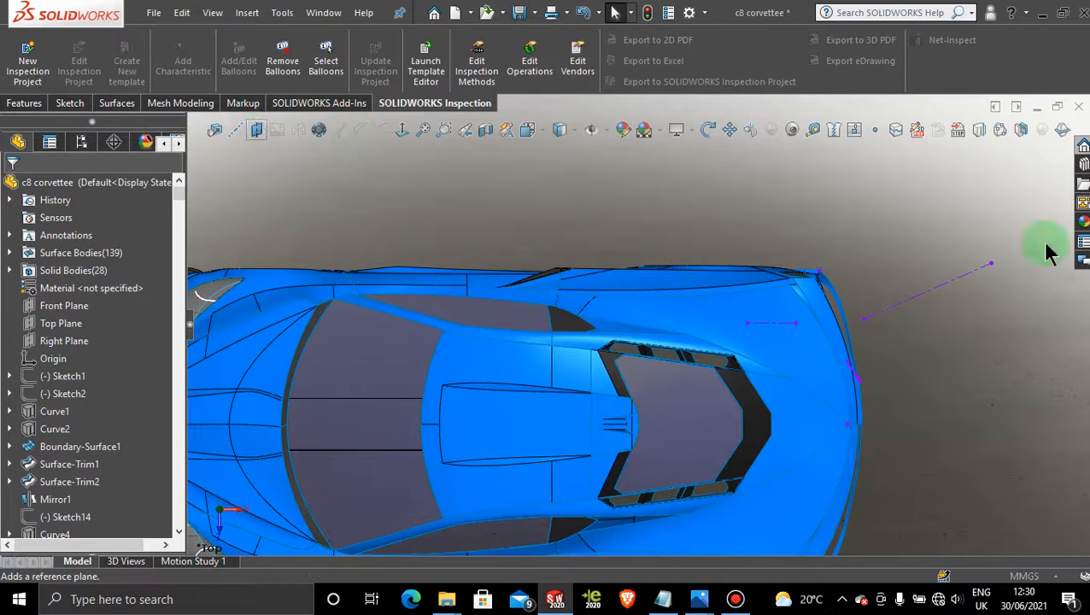
- Create a reference plane perpendicular to the slanted centerline behind the rear corner, passing through the centerline's outer endpoint
click(959, 280)
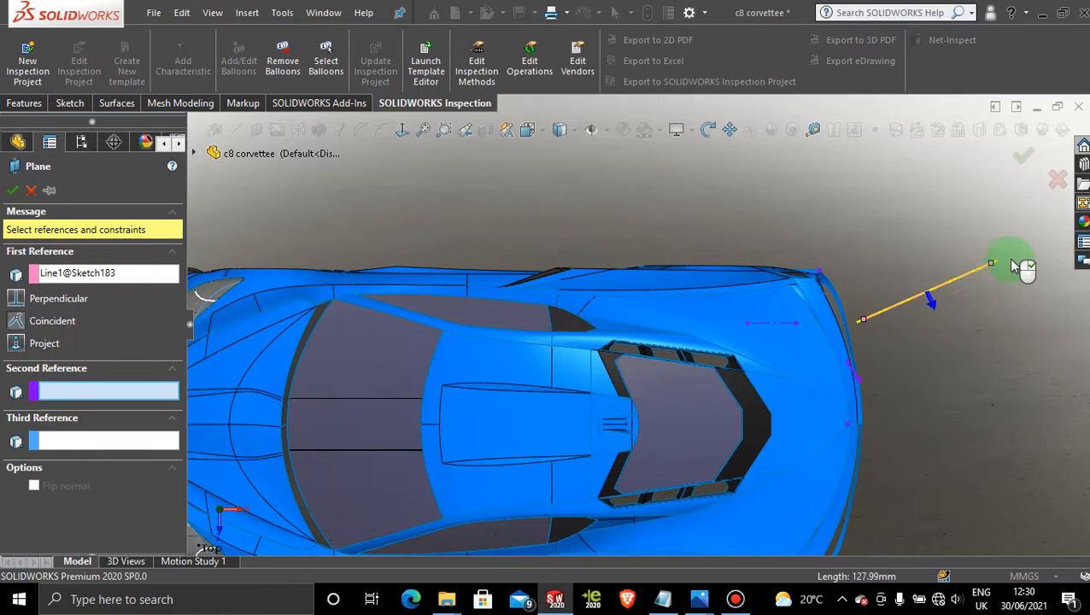
click(992, 265)
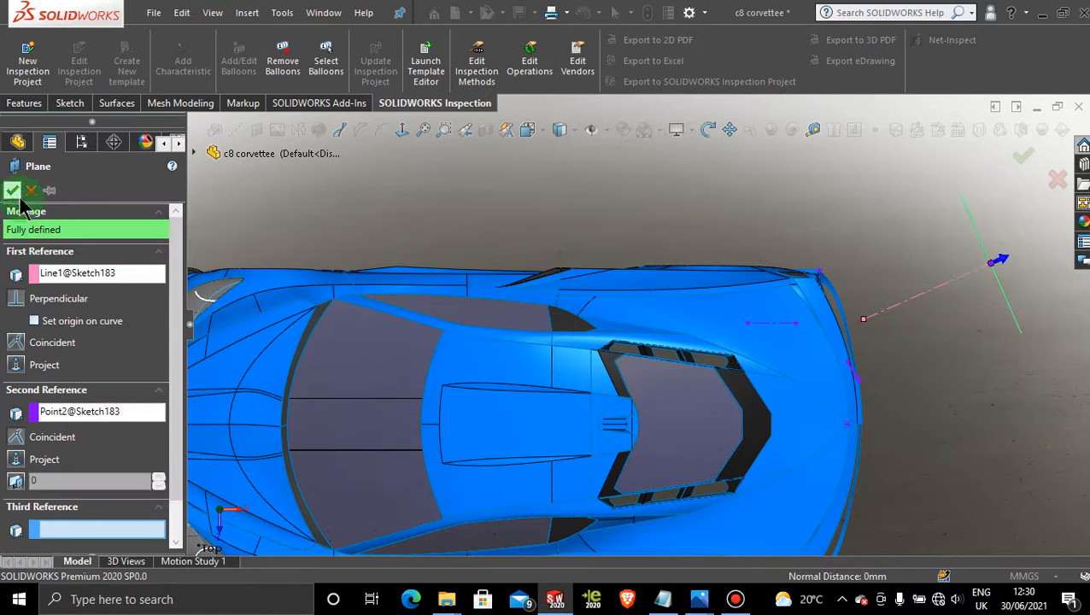
right_click(923, 374)
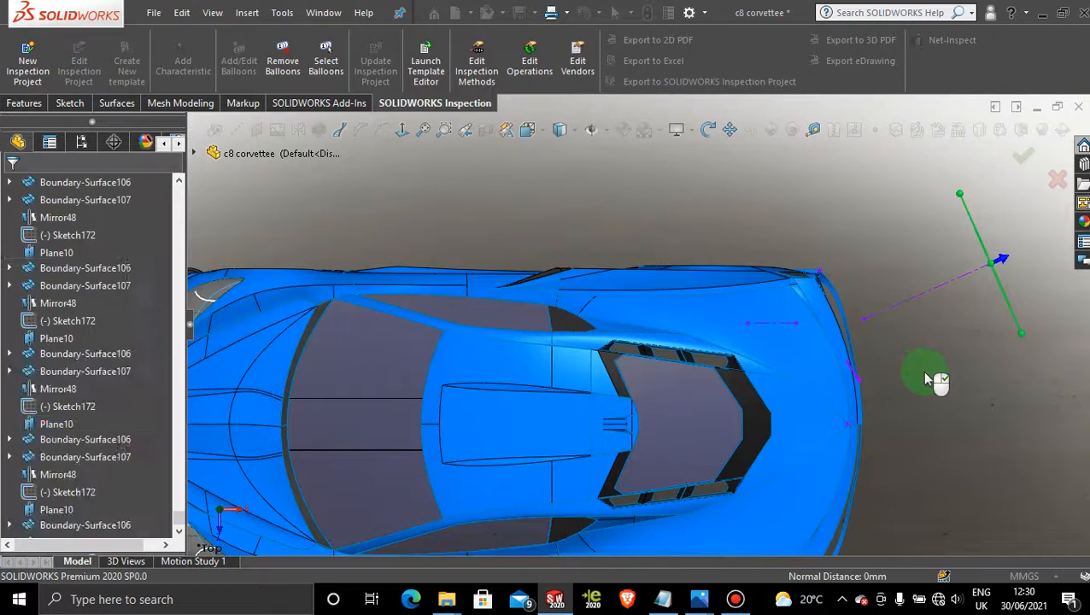
click(895, 432)
- Open a trial sketch on the new reference plane and examine face-on how the plane aligns with the taillights
middle_drag(895, 440, 900, 309)
click(994, 323)
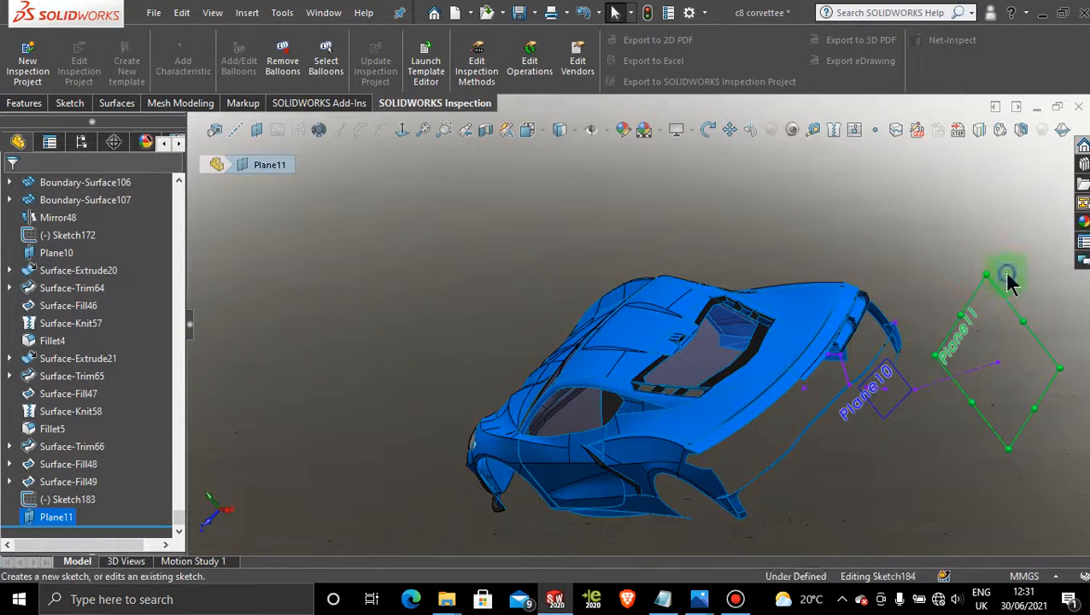
click(1009, 279)
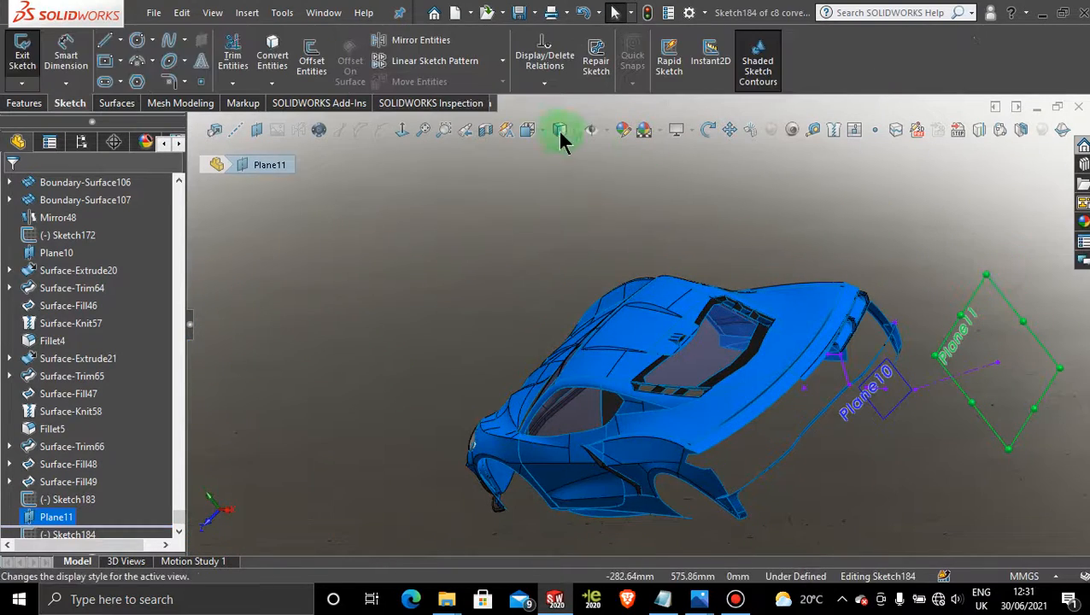
click(401, 130)
scroll(620, 311, down, 8)
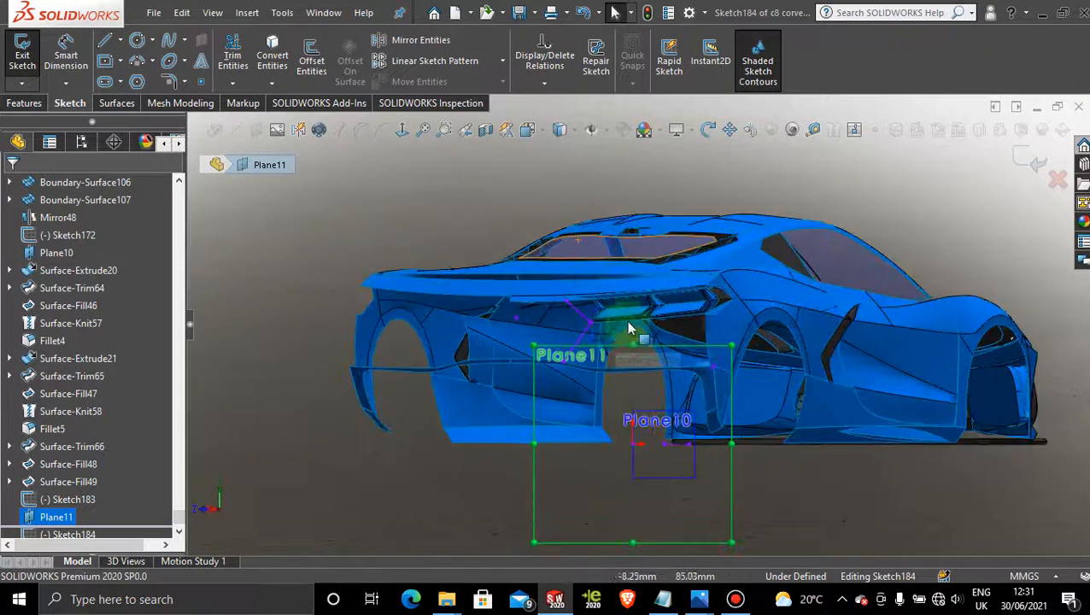
scroll(654, 448, up, 3)
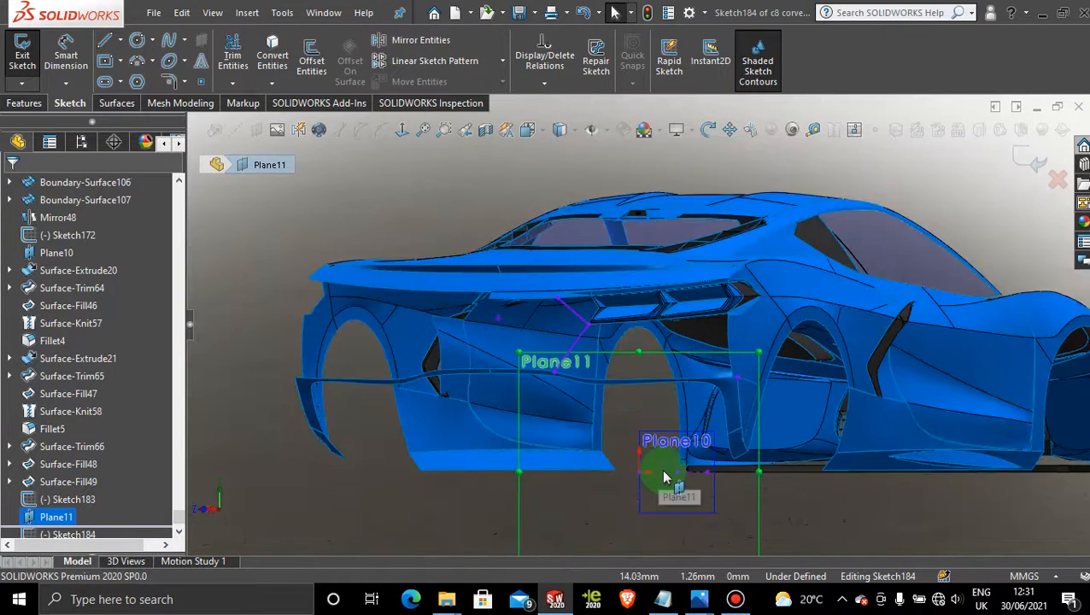
scroll(670, 475, down, 3)
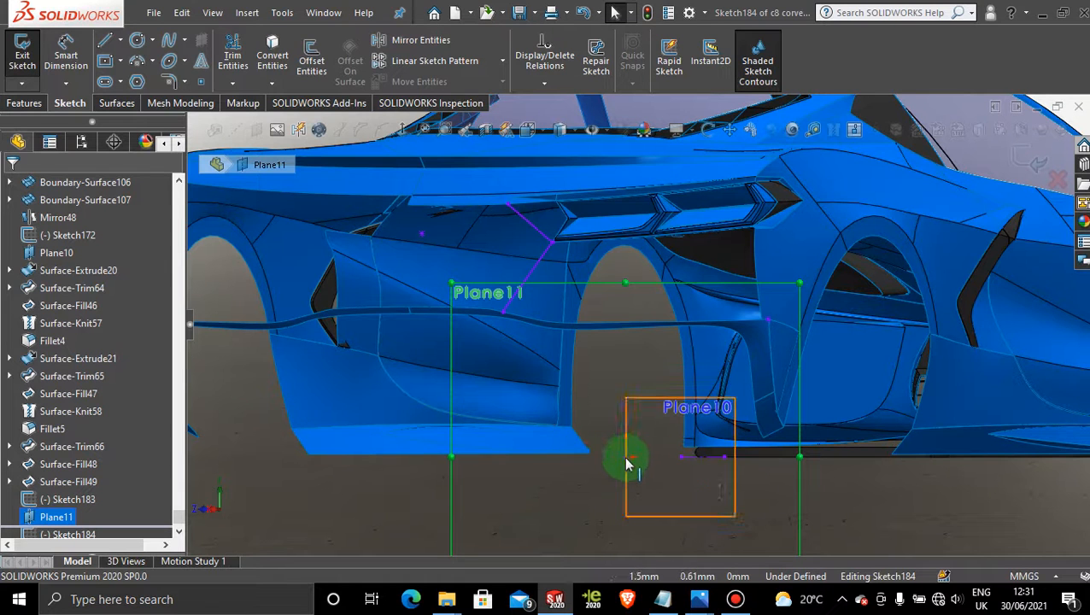
scroll(621, 447, up, 8)
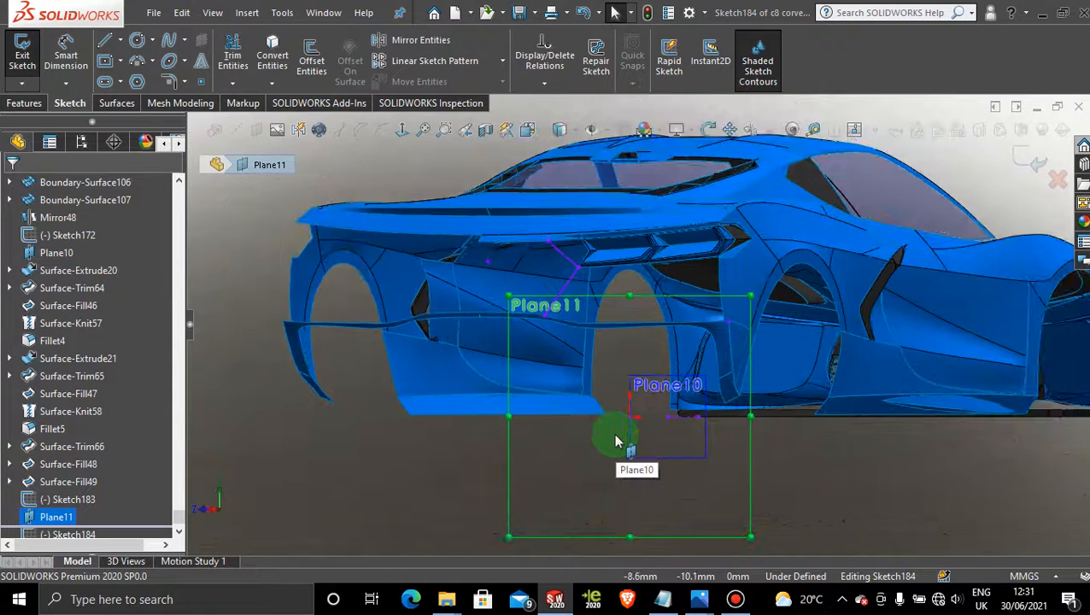
middle_drag(646, 426, 637, 469)
- Leave the trial sketch and move the slanted centerline's outer endpoint inward in the top view to reduce the plane's angle
key(space)
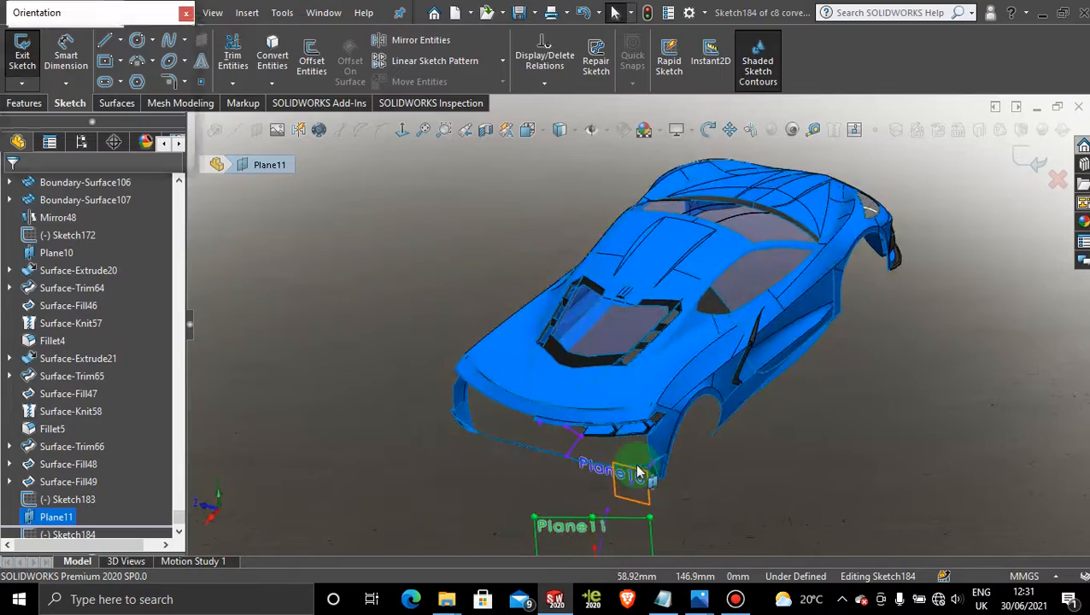
click(540, 290)
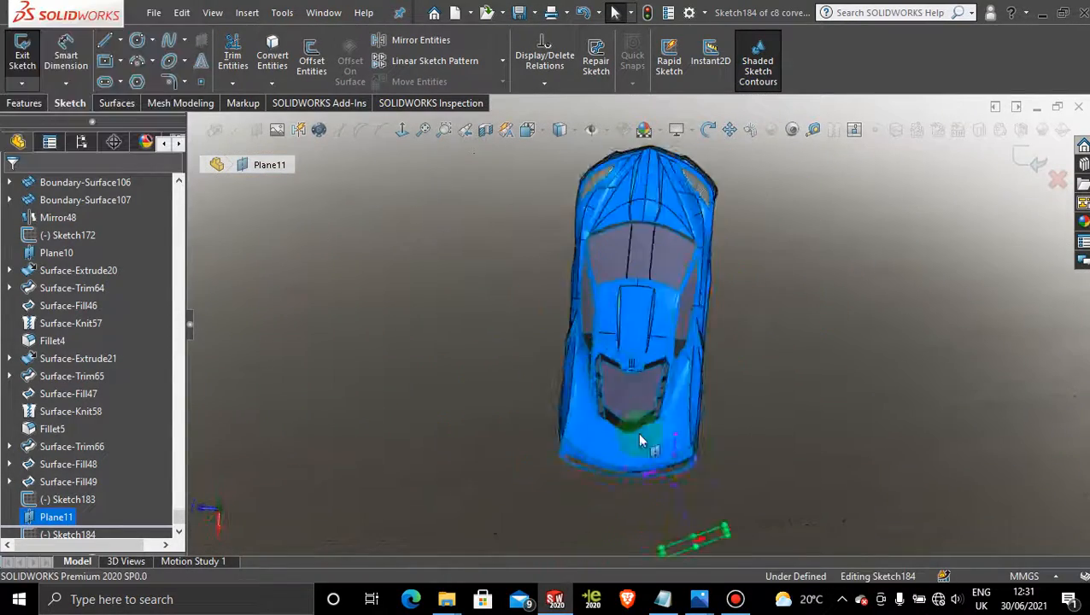
scroll(682, 494, down, 5)
scroll(682, 489, down, 1)
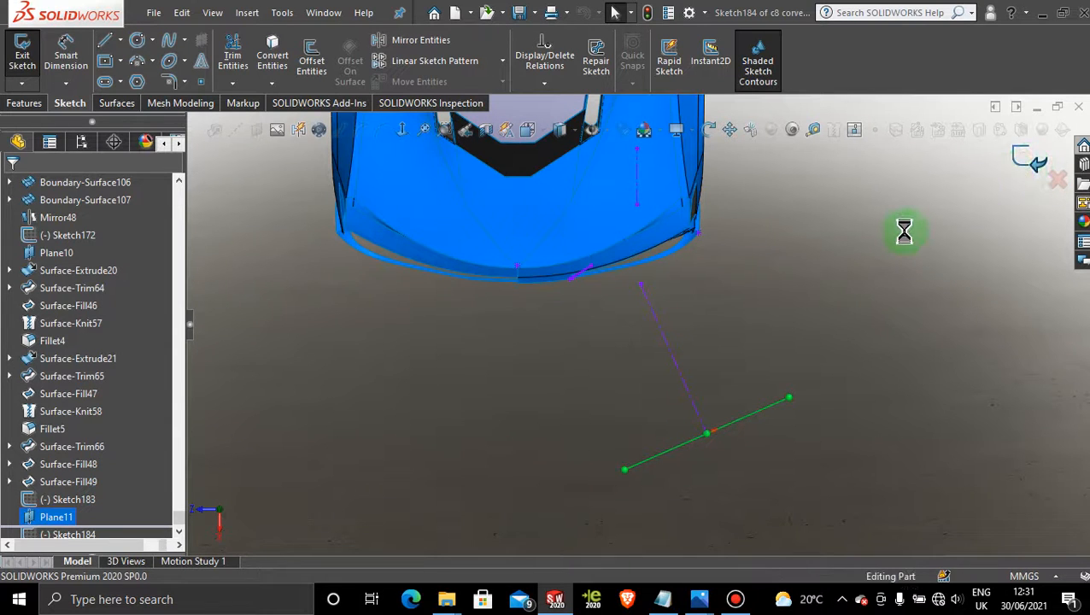
drag(707, 433, 677, 440)
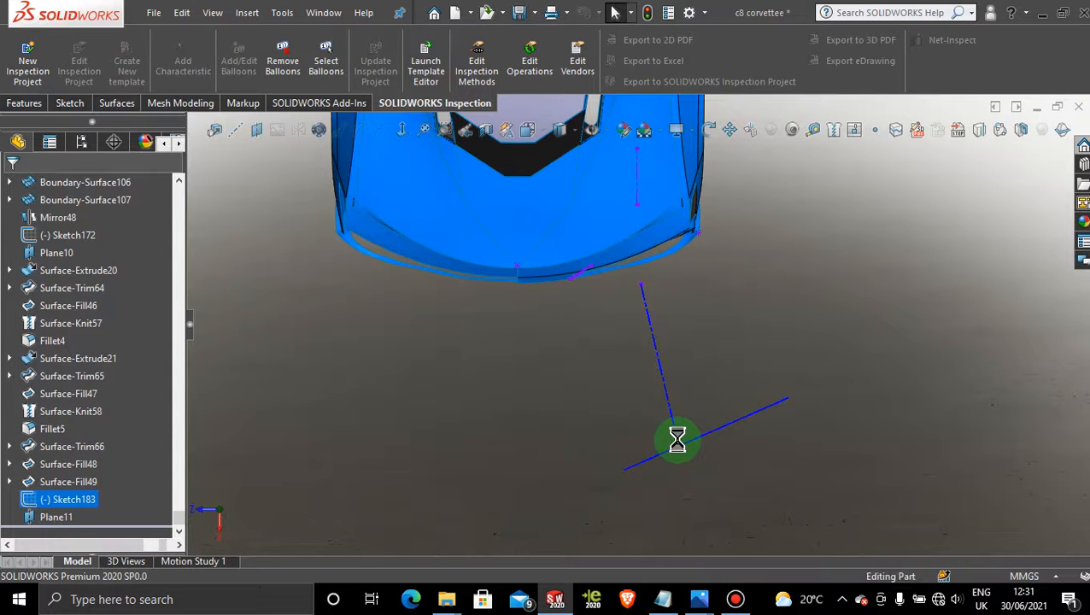
- Open another trial sketch on the rotated plane, inspect the taillight openings face-on, and leave the sketch
middle_drag(842, 406, 864, 295)
click(717, 417)
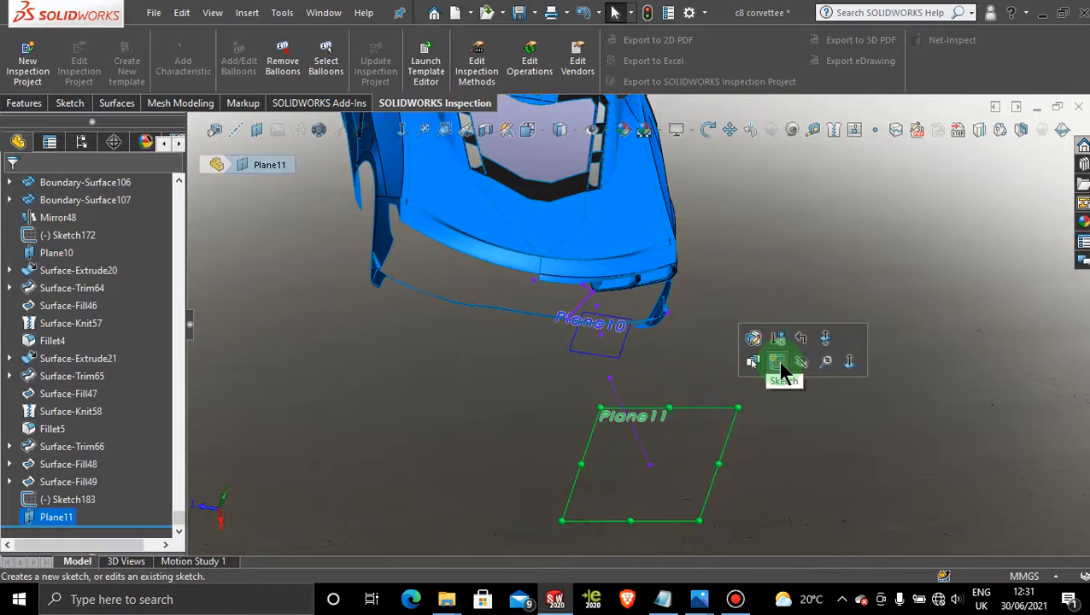
click(780, 362)
click(403, 130)
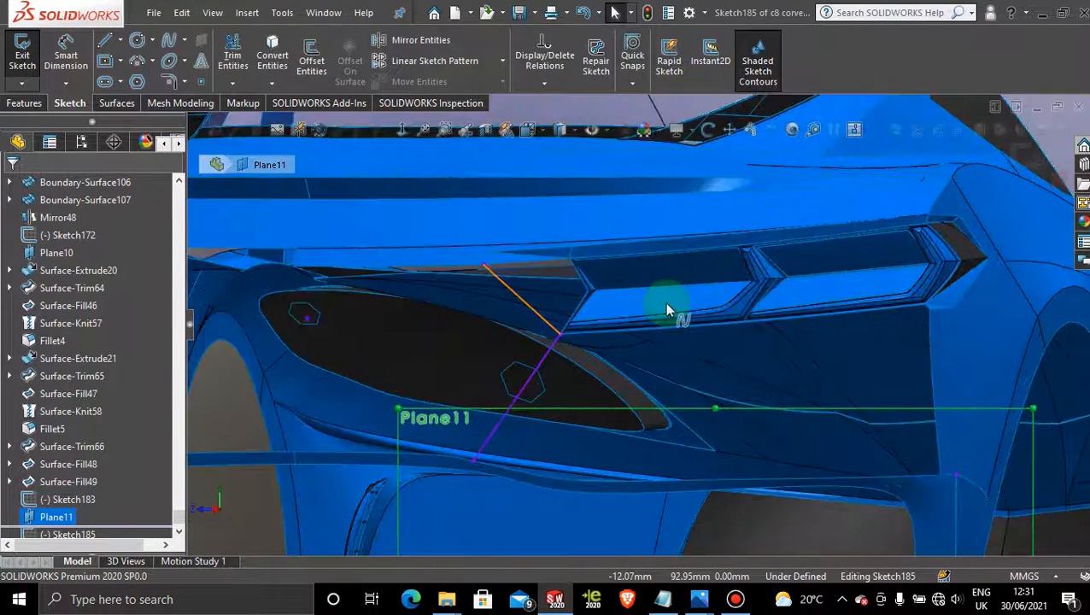
scroll(668, 309, up, 8)
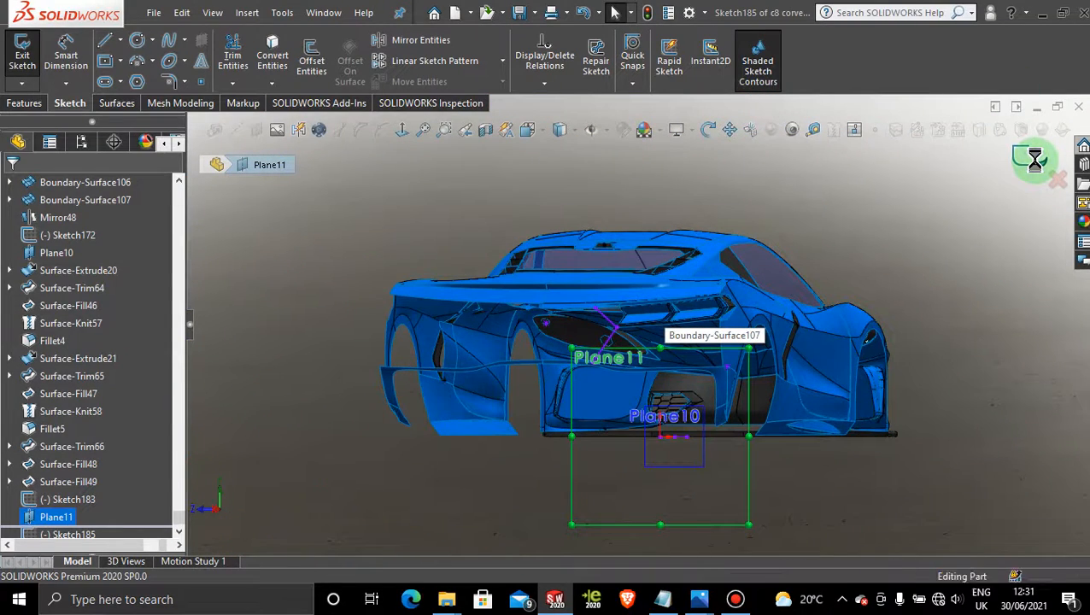
mouse_move(829, 243)
middle_down()
mouse_move(829, 304)
mouse_move(787, 363)
middle_up()
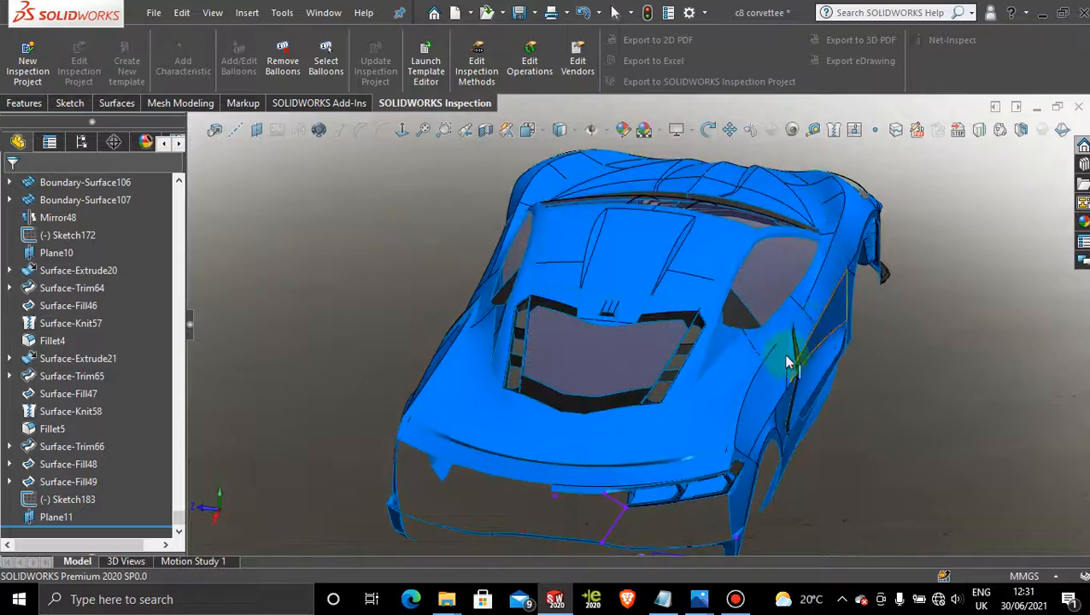
- Shift the slanted centerline's outer endpoint slightly further inward in the top view to fine-tune the plane's angle
key(space)
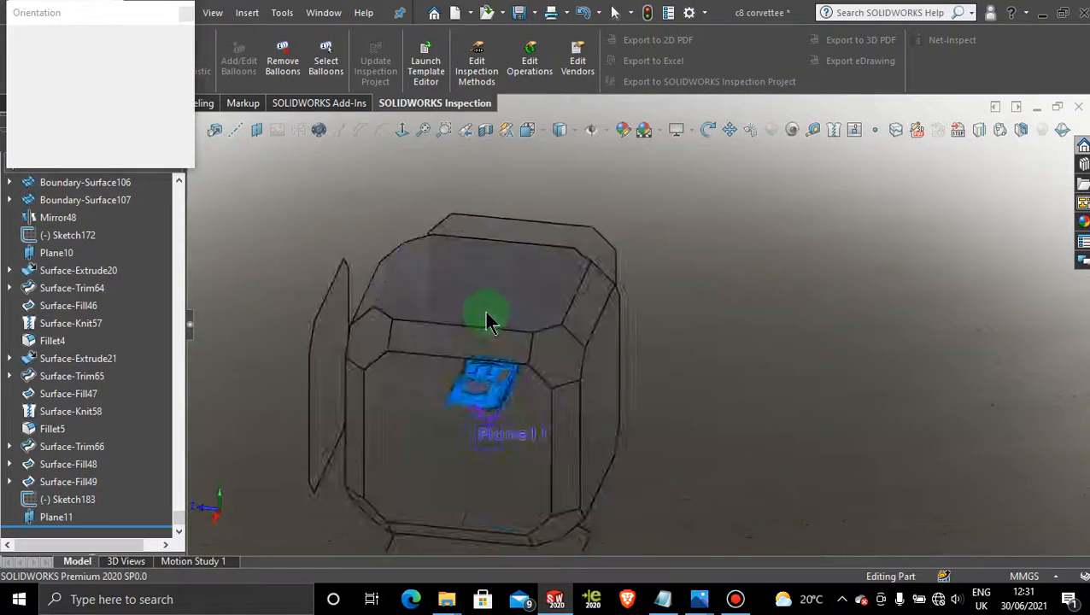
click(485, 321)
scroll(696, 478, down, 5)
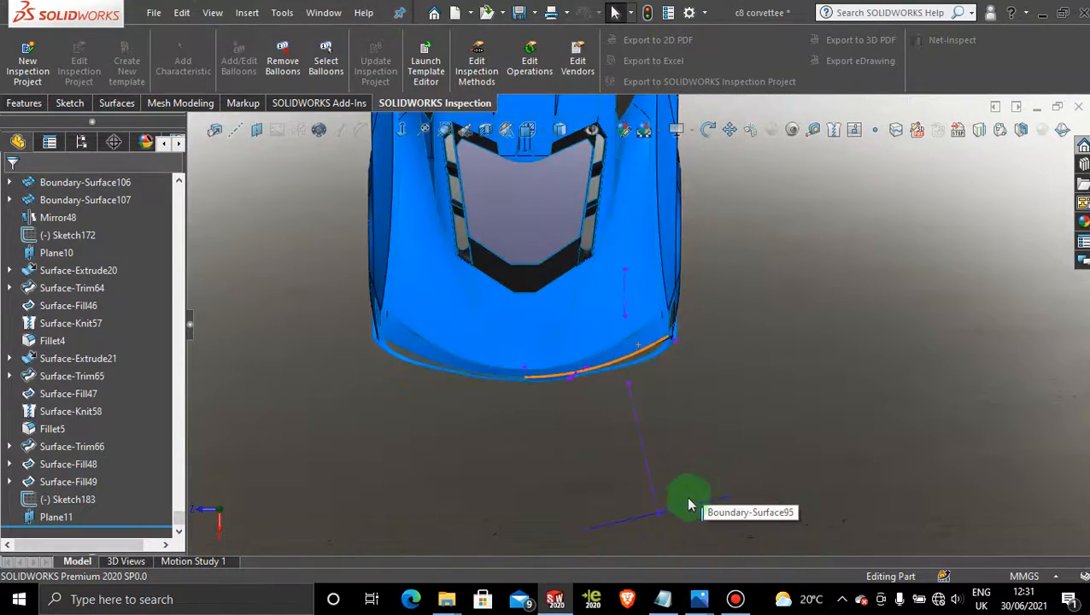
scroll(689, 504, down, 5)
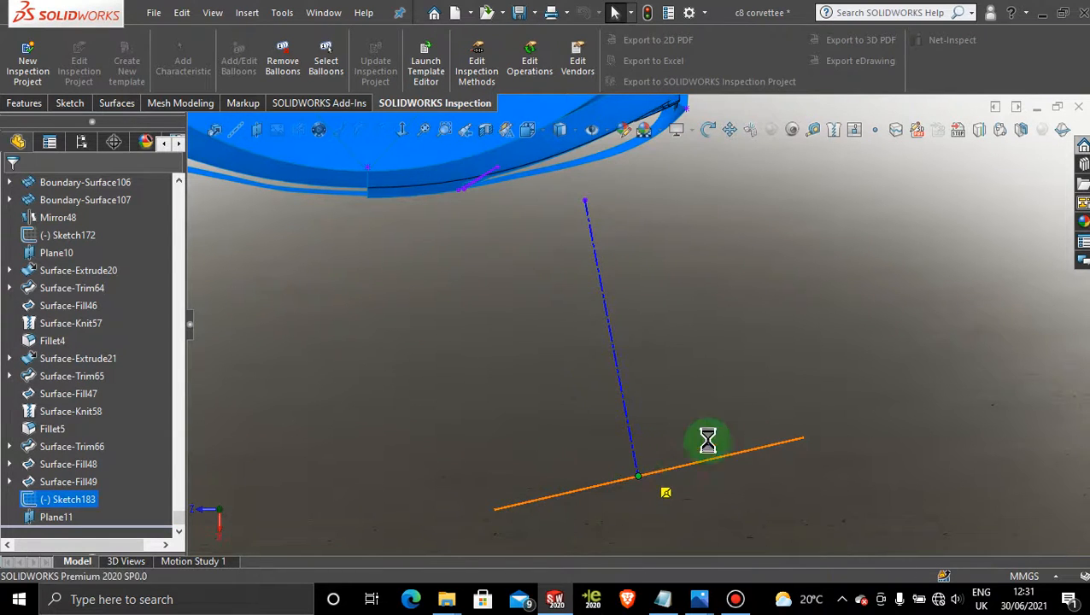
scroll(793, 462, up, 2)
scroll(792, 461, up, 2)
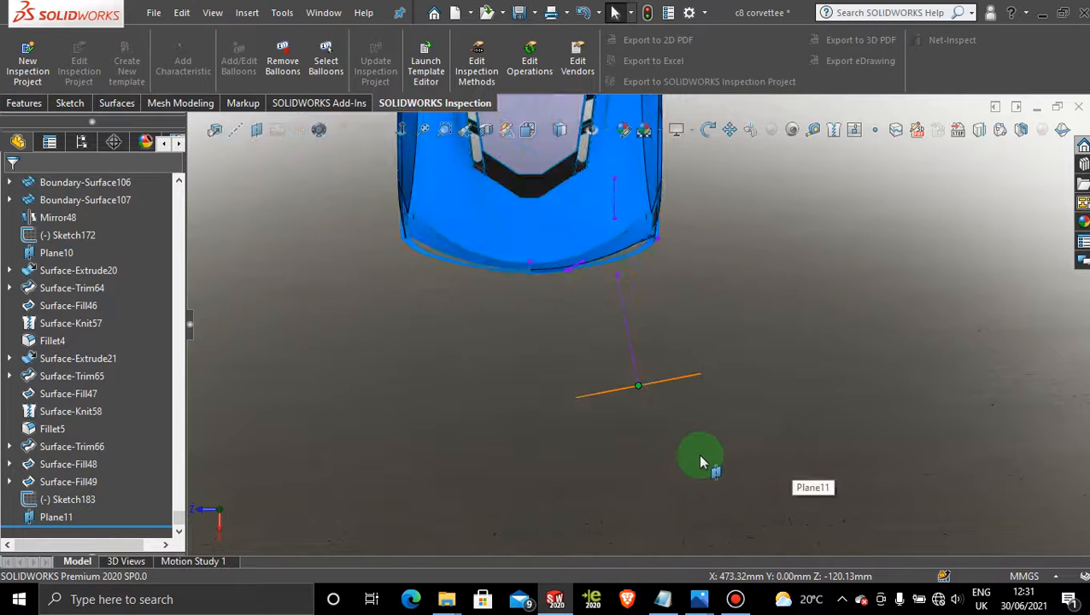
- Start a sketch on the adjusted plane and draw two connected lines just inside the V-shaped inner end of the inner taillight opening
middle_drag(697, 462, 697, 335)
click(697, 335)
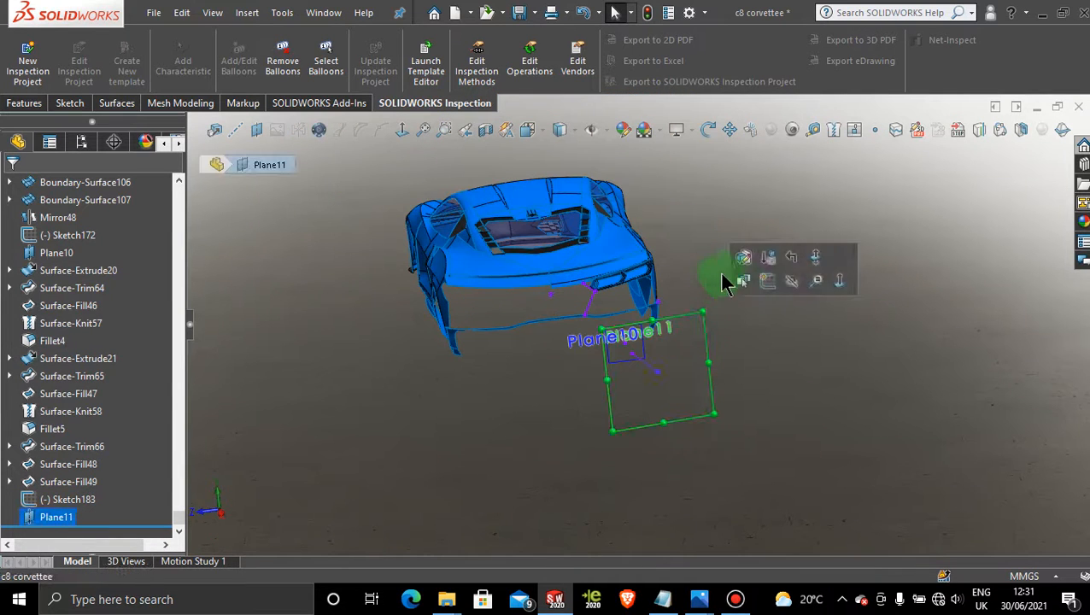
click(762, 291)
click(404, 131)
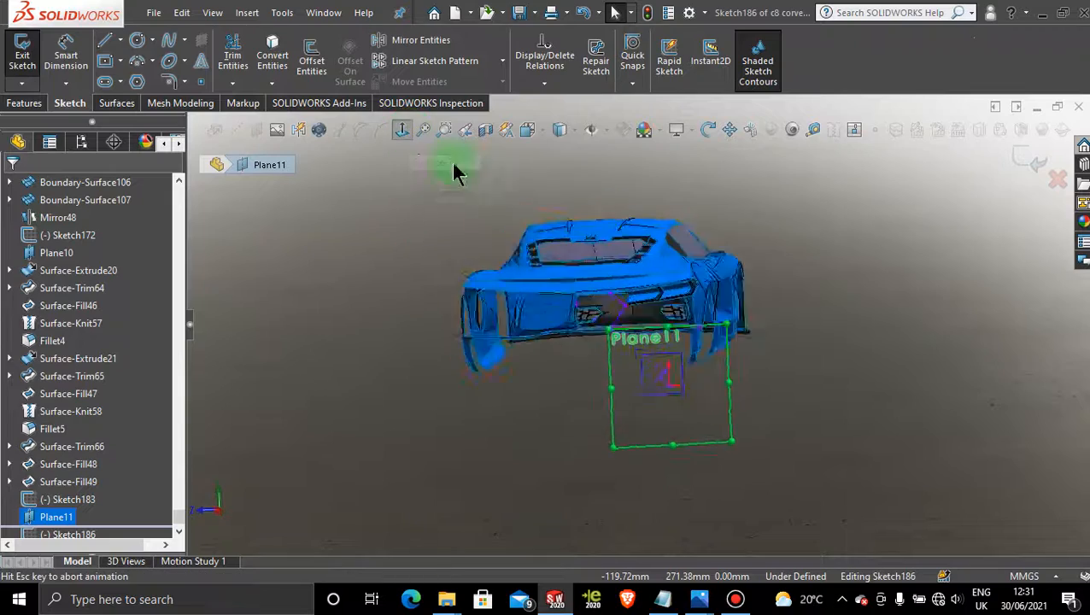
scroll(667, 299, down, 6)
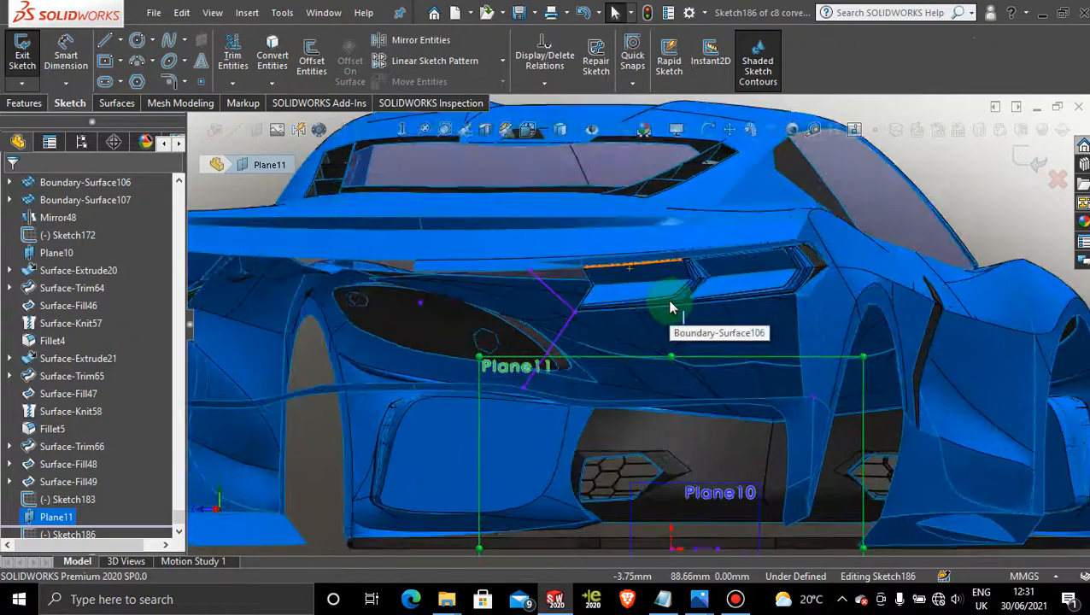
scroll(669, 304, down, 2)
scroll(632, 242, down, 2)
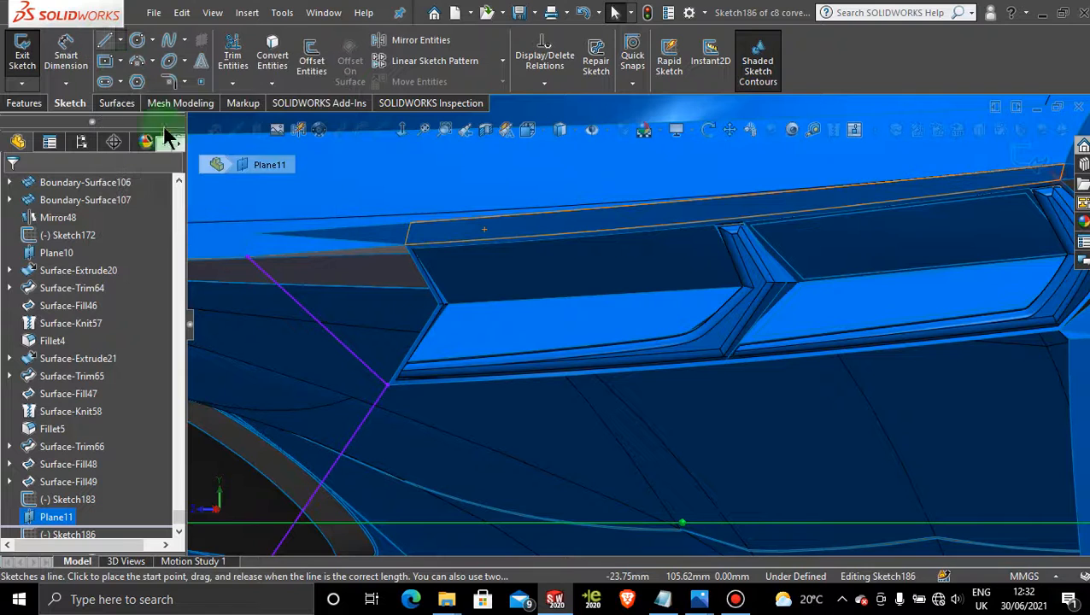
scroll(465, 271, down, 3)
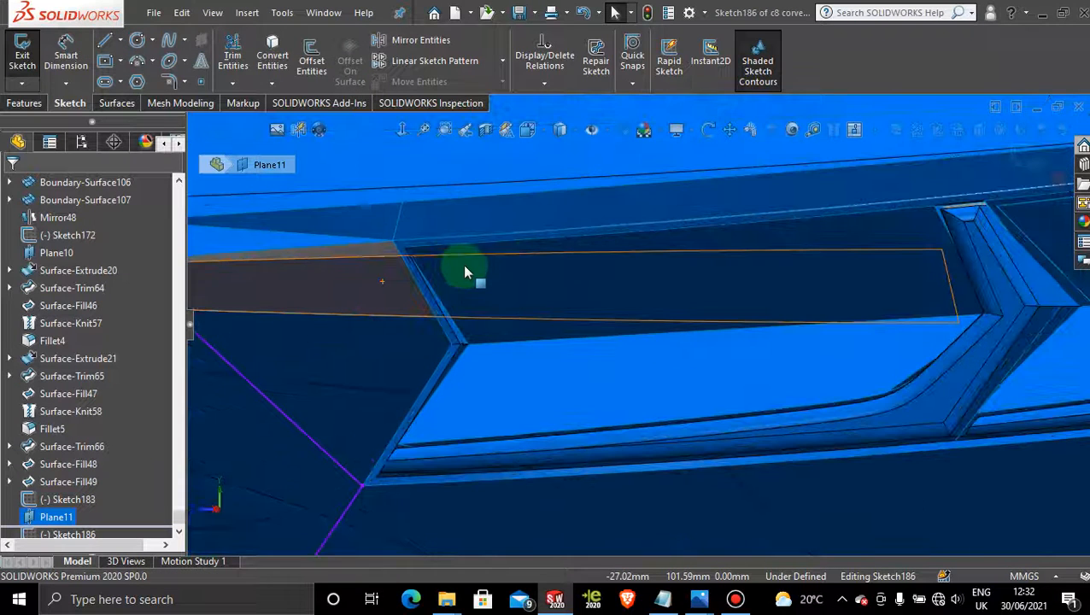
click(105, 40)
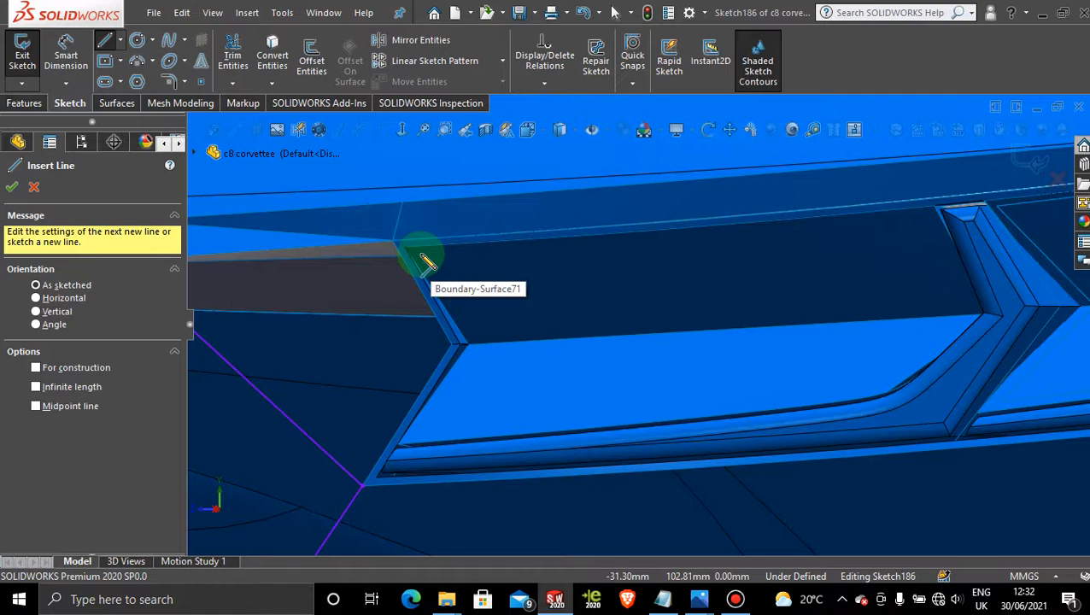
click(420, 256)
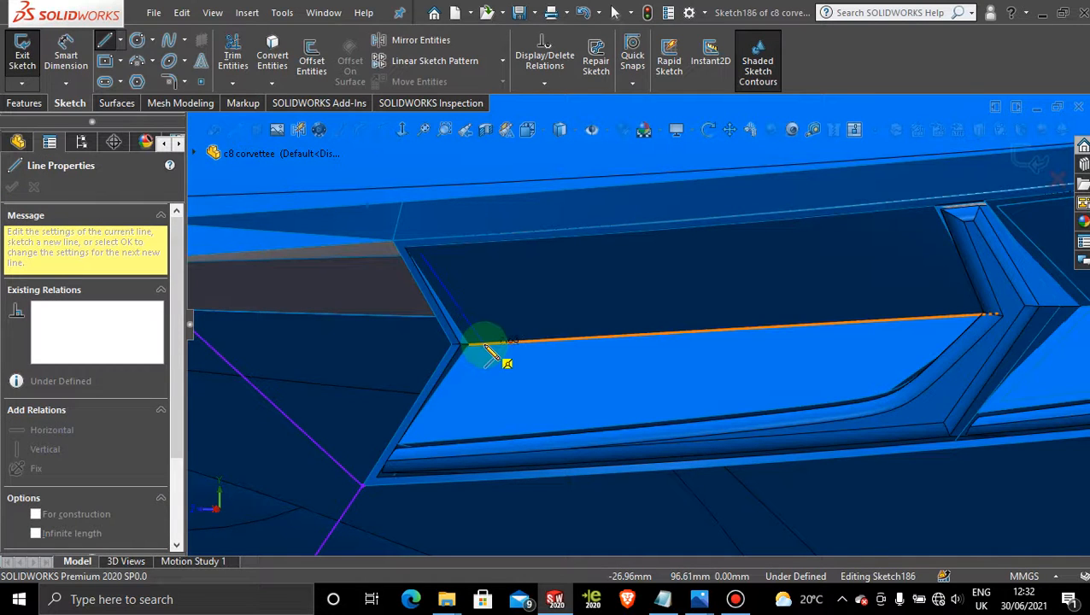
click(481, 340)
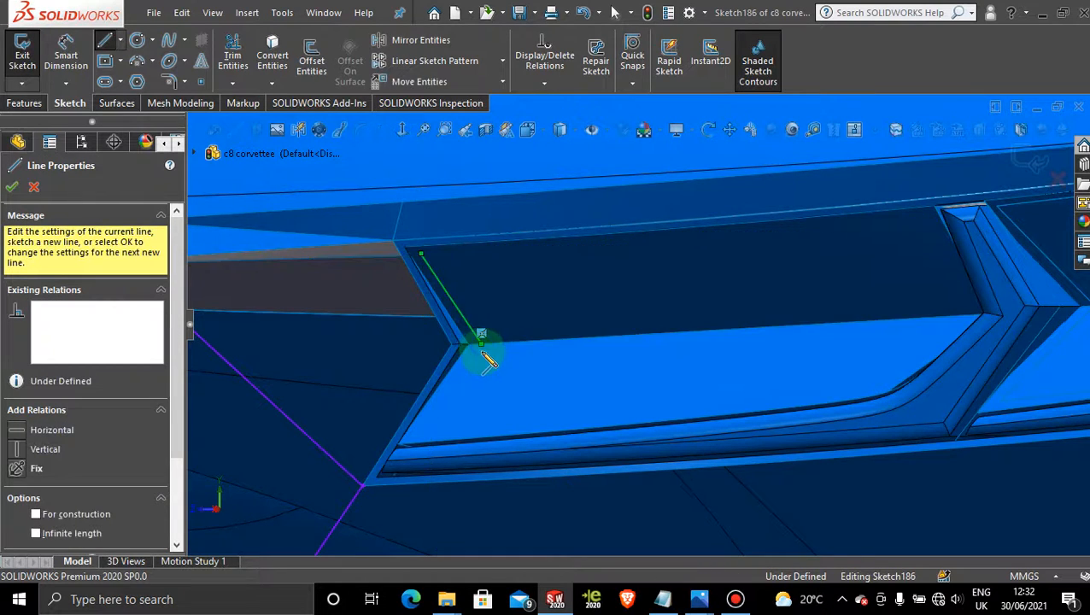
click(412, 436)
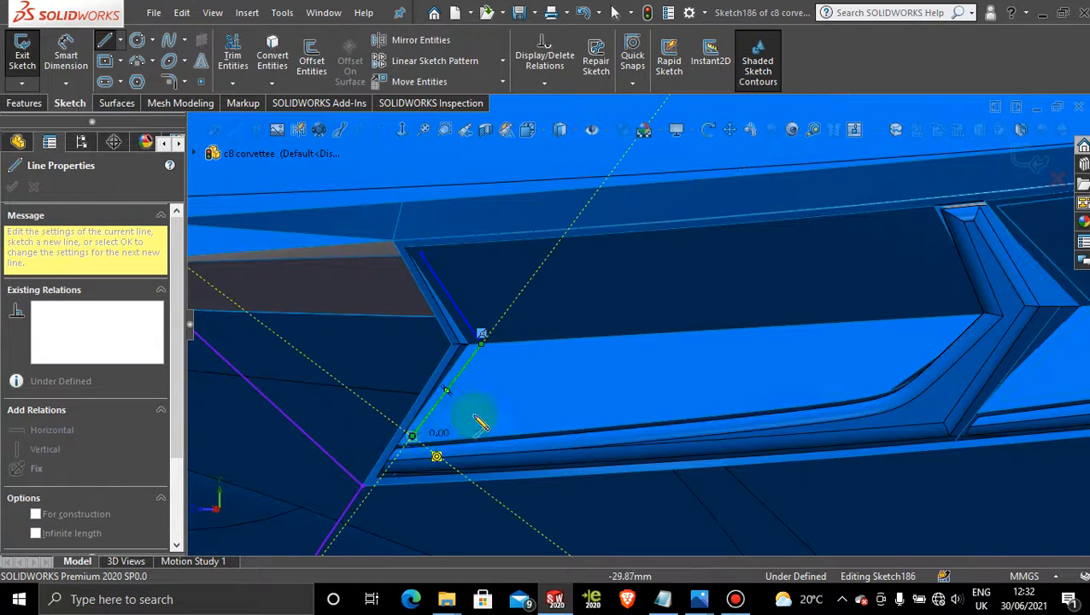
- Close the six-sided outline with four lines following the lower edge, angled outer corner, outer end and upper edge of the taillight opening
click(870, 391)
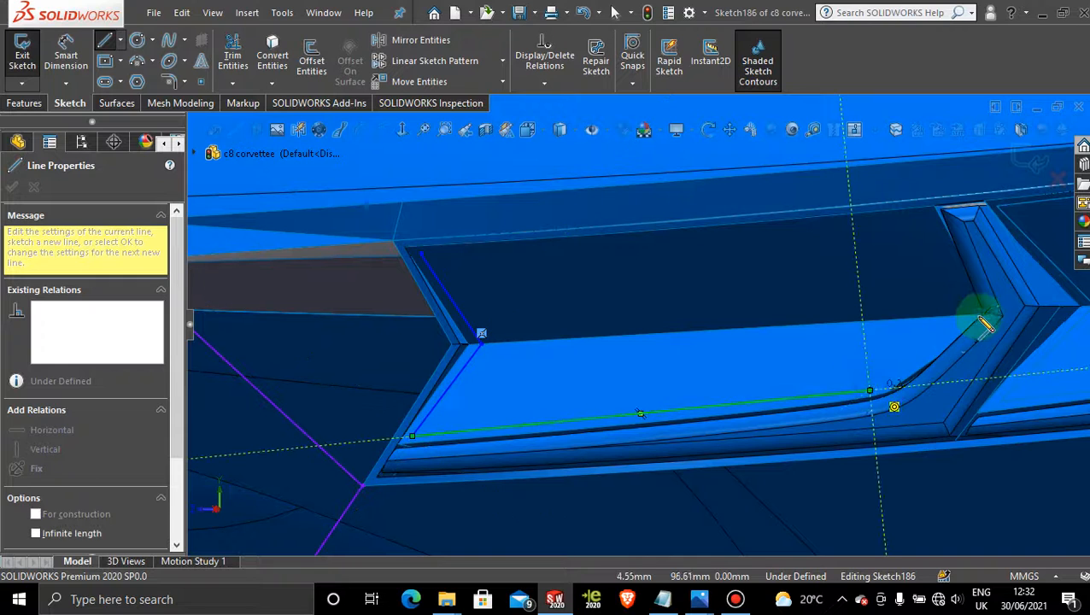
click(966, 315)
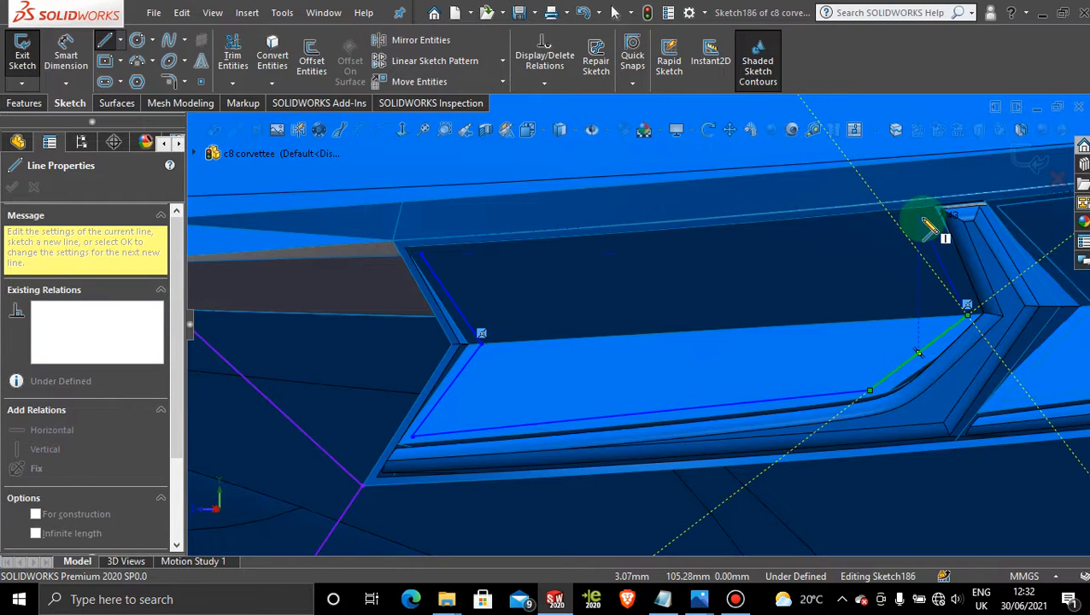
click(920, 219)
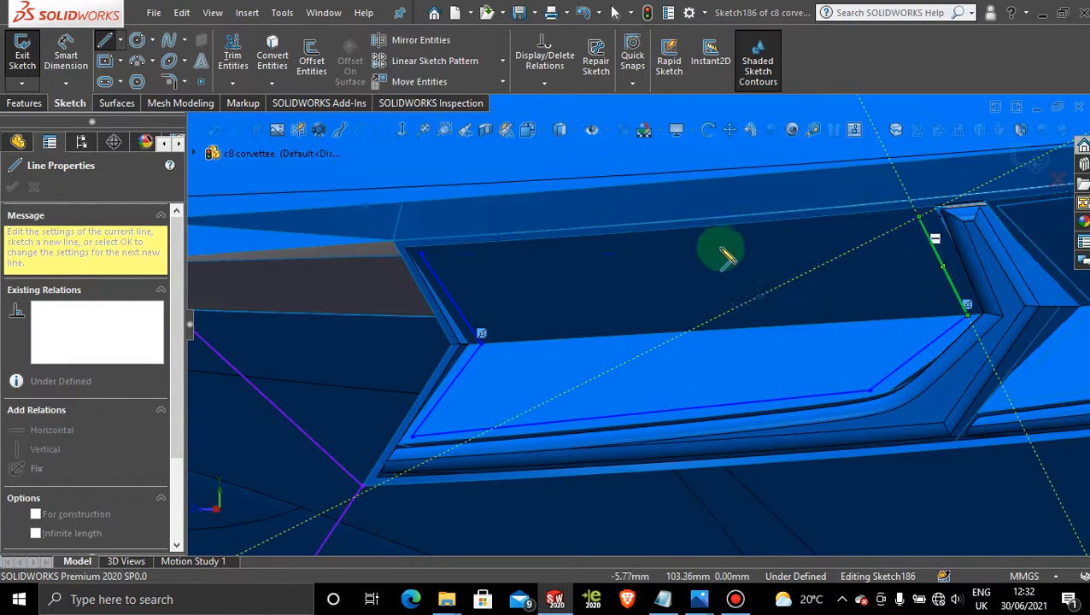
click(421, 254)
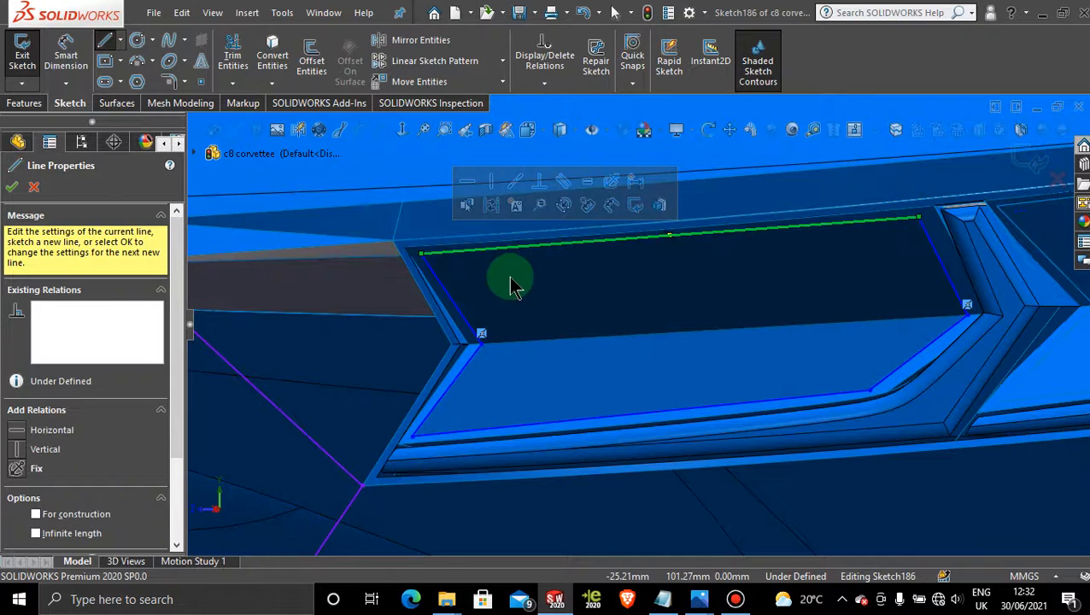
scroll(511, 277, up, 3)
mouse_move(527, 294)
middle_down()
mouse_move(554, 289)
mouse_move(519, 287)
mouse_move(540, 299)
mouse_move(535, 308)
middle_up()
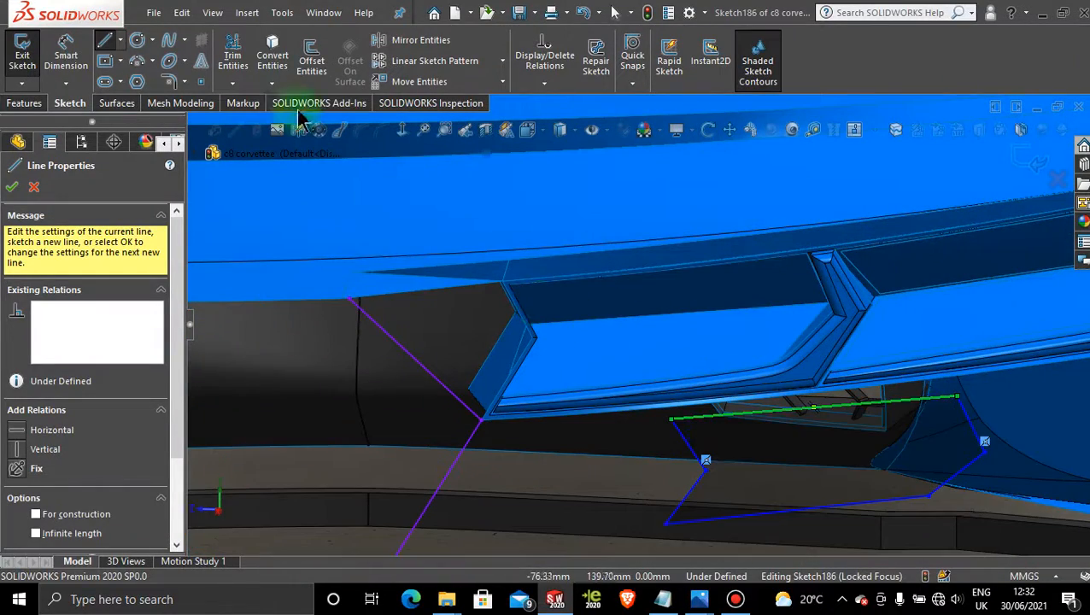
- Draw a line across the inner lamp outline joining its outer V corner to its inner V corner
click(402, 130)
scroll(654, 290, down, 5)
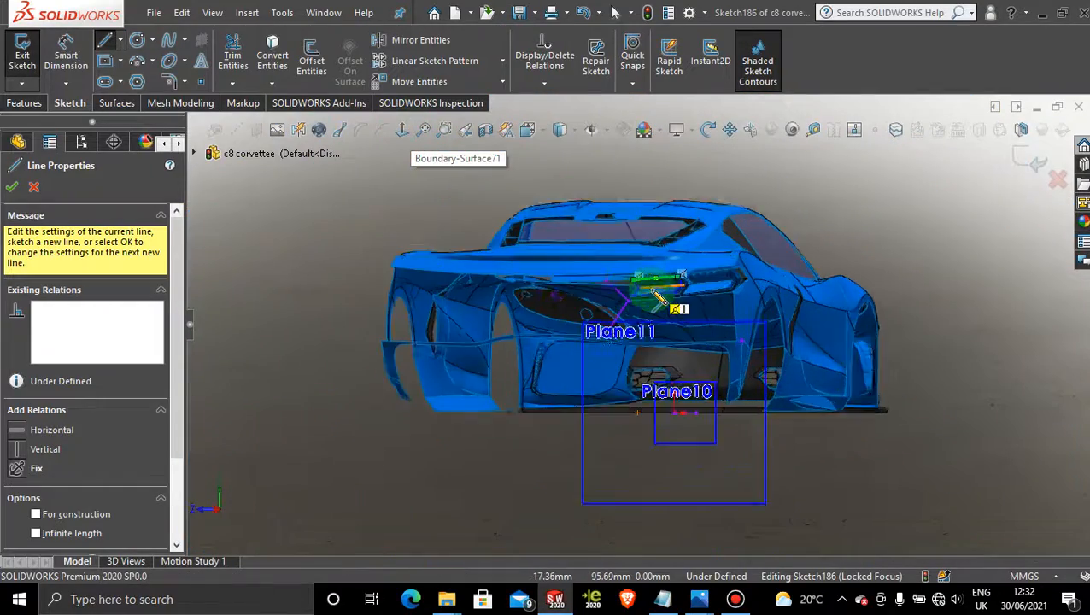
scroll(675, 314, down, 8)
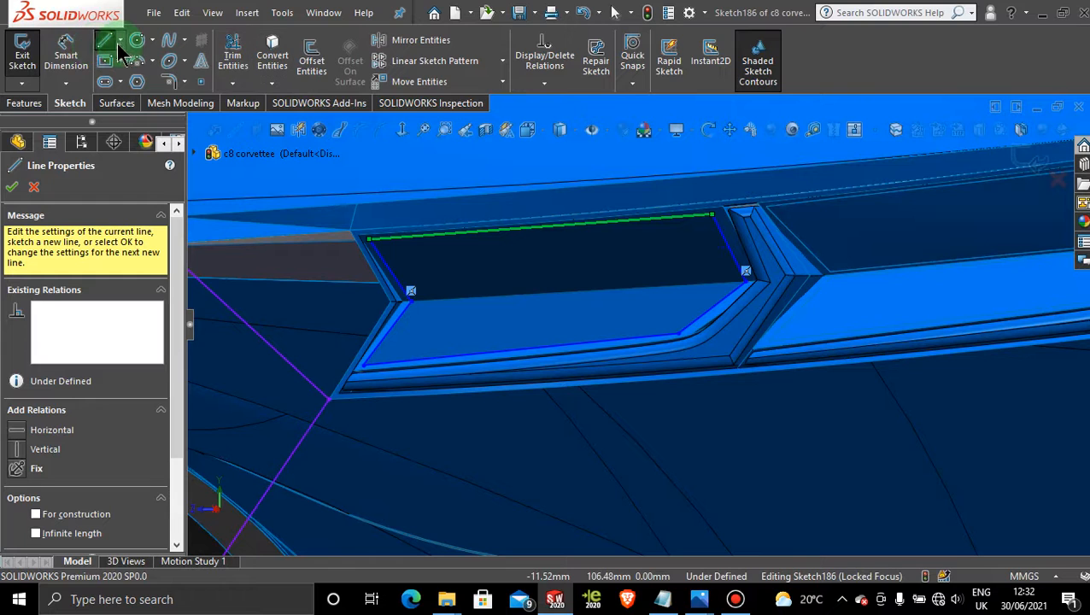
click(756, 282)
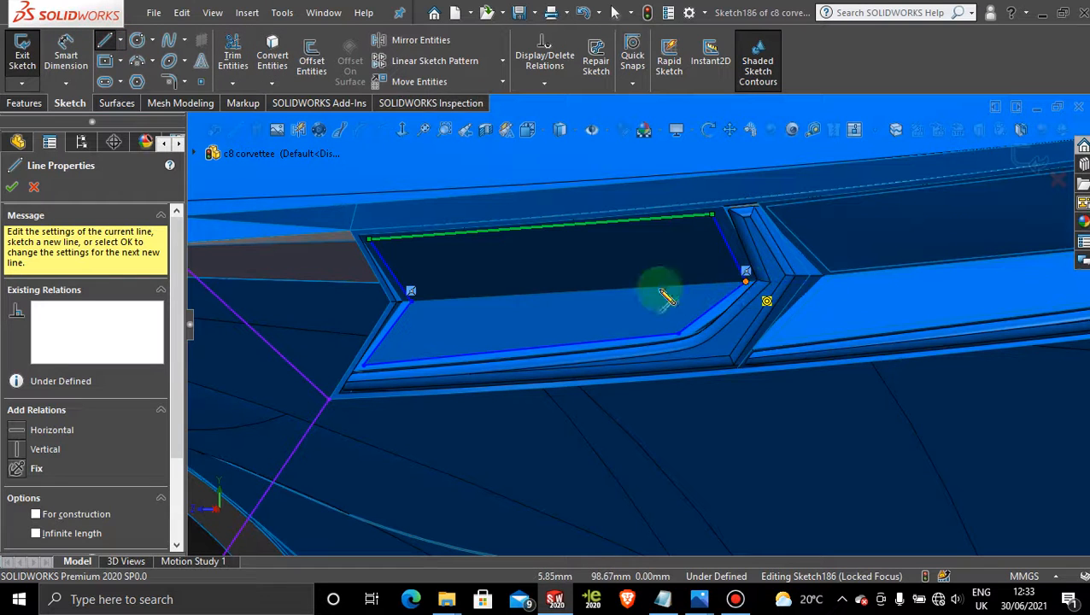
double_click(410, 294)
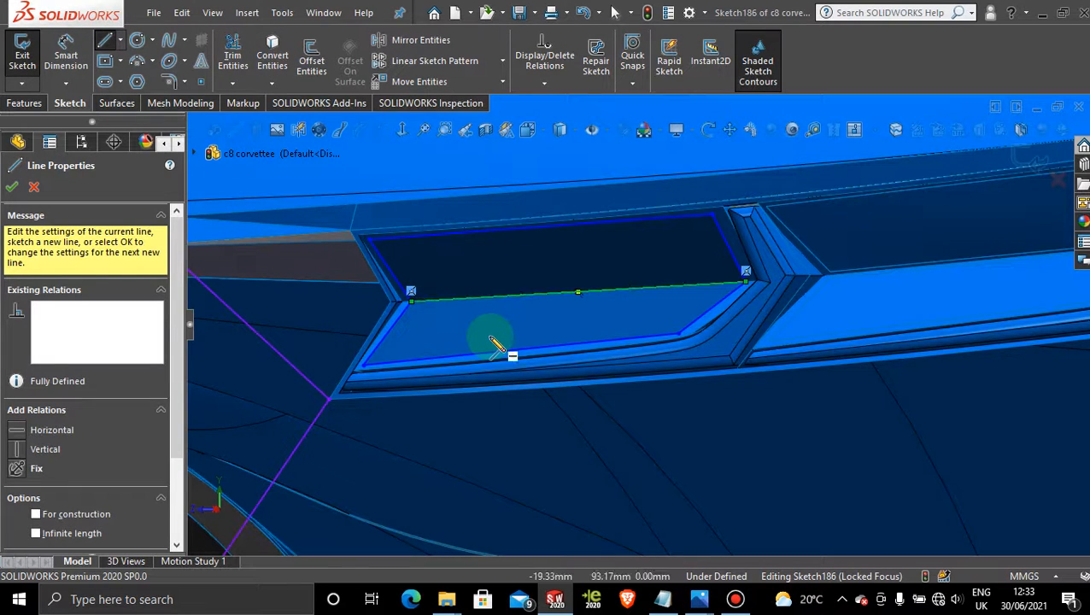
key(Escape)
- Offset the dividing line 0.30 mm in both directions as a single pair of parallel lines
click(312, 60)
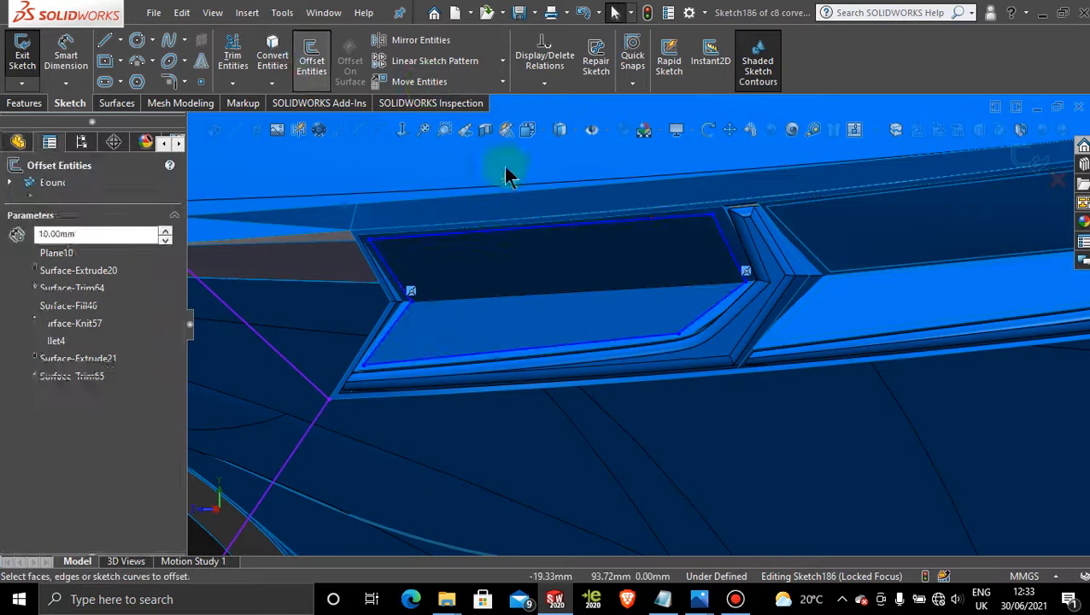
click(608, 292)
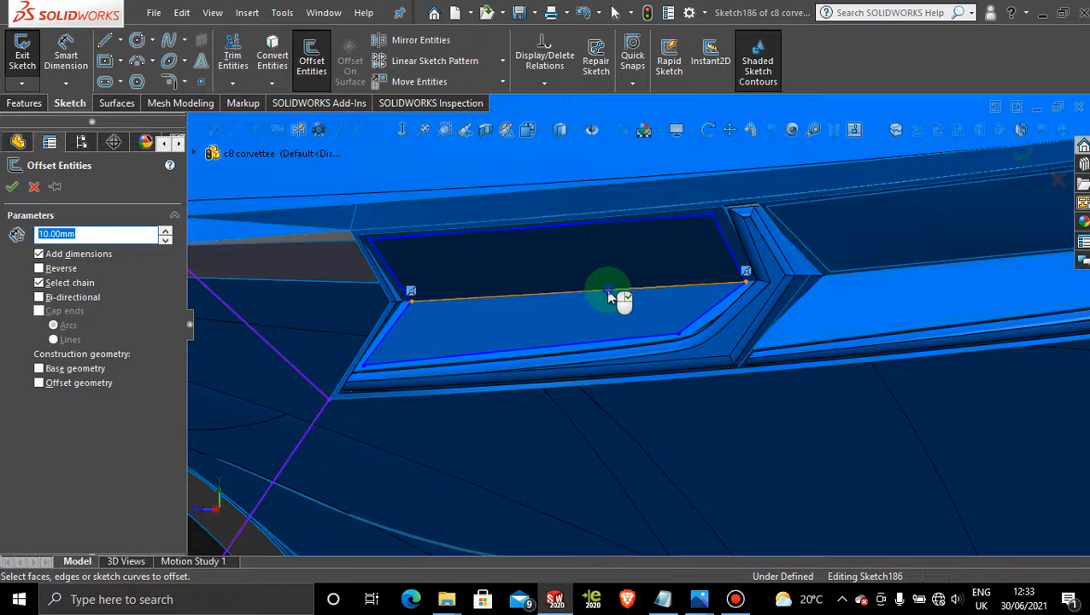
click(608, 292)
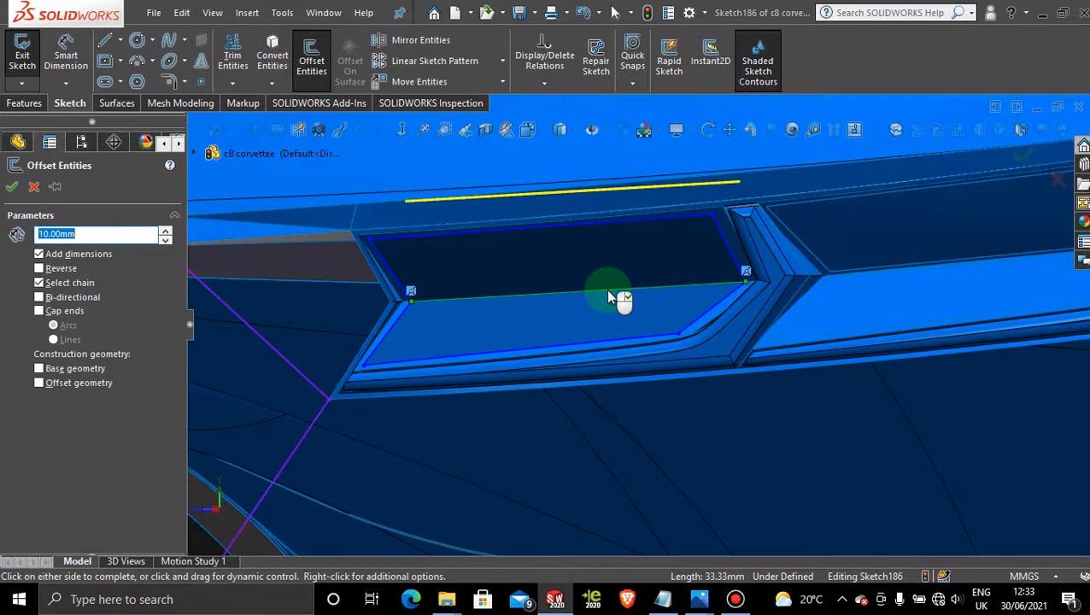
click(39, 297)
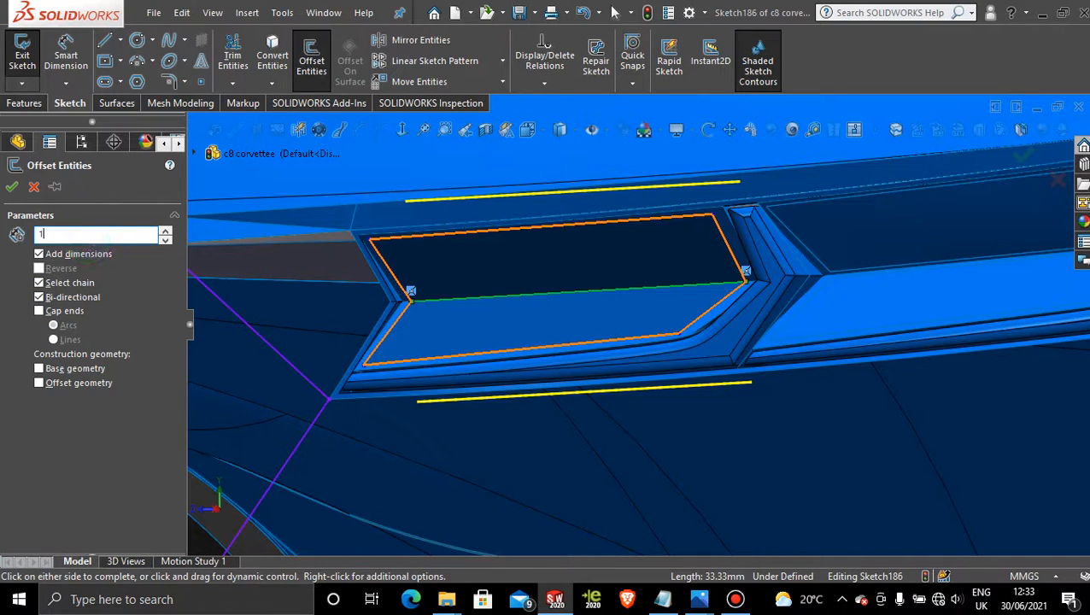
key(Return)
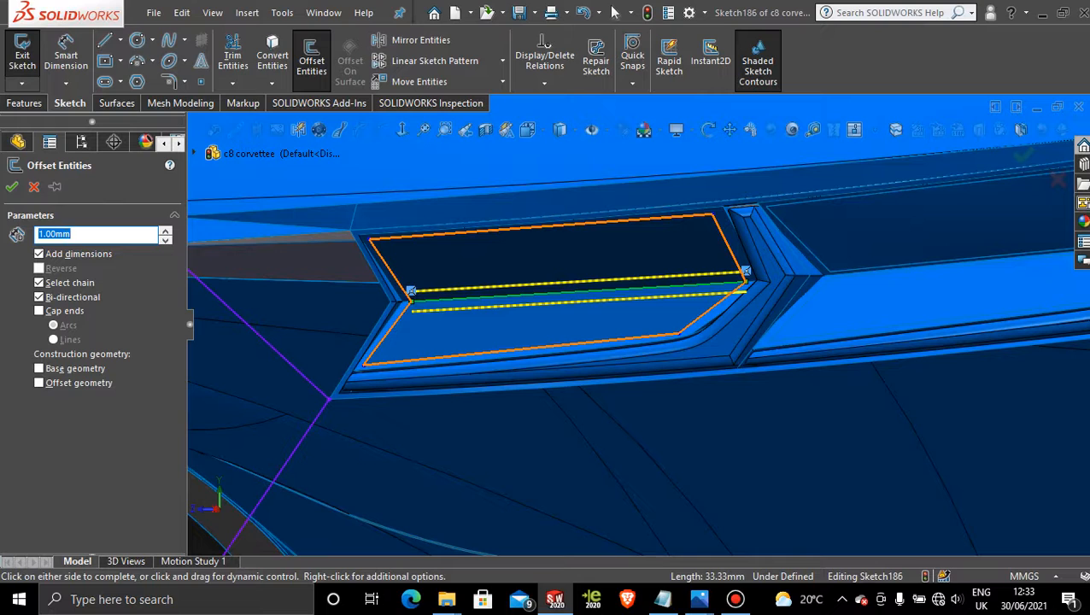
text(0.5)
key(Return)
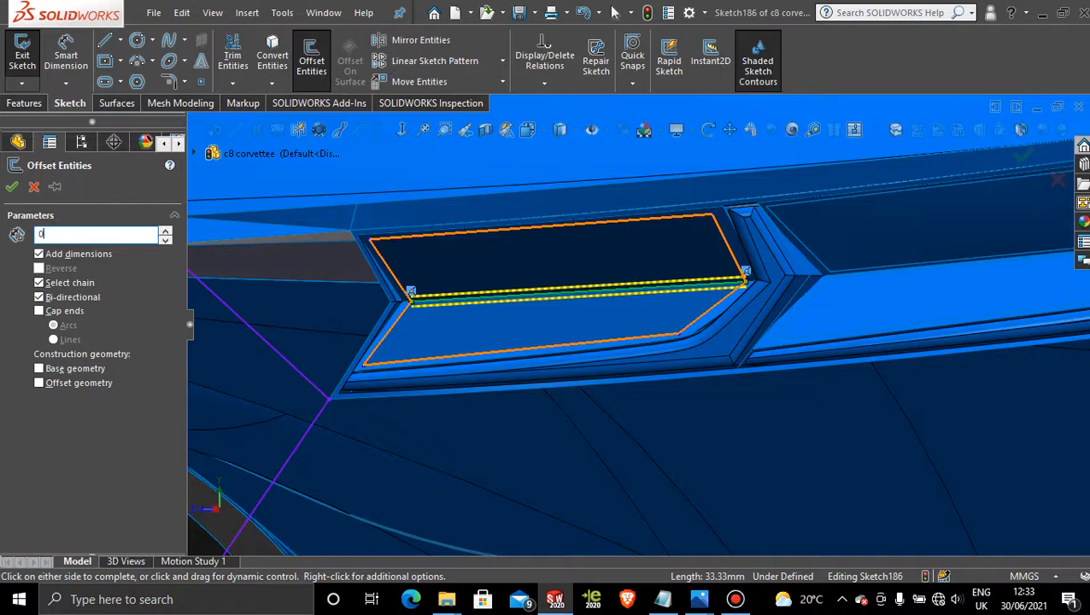
key(Return)
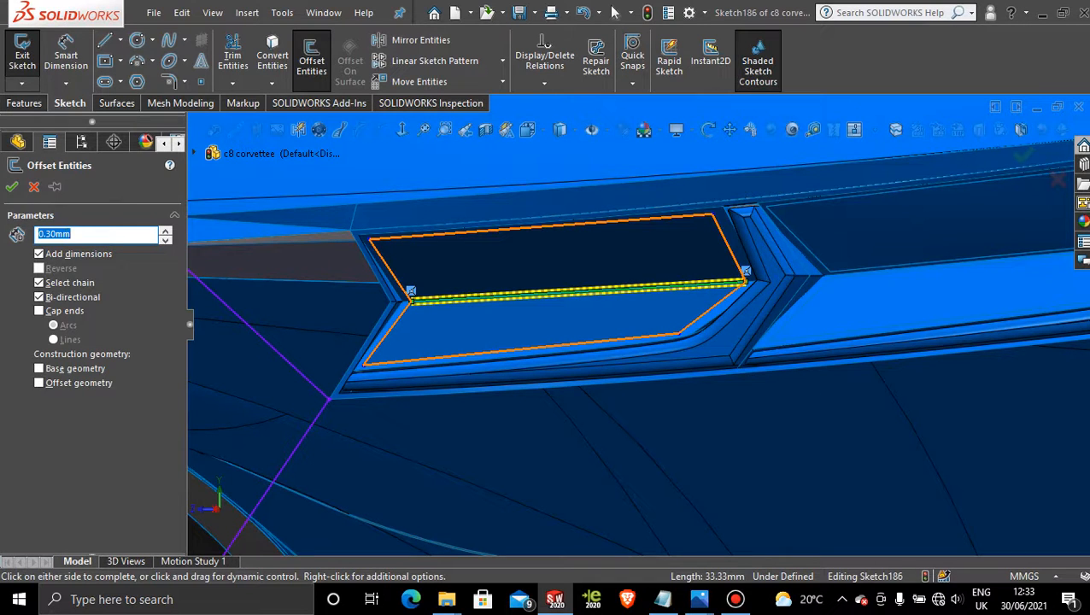
click(10, 188)
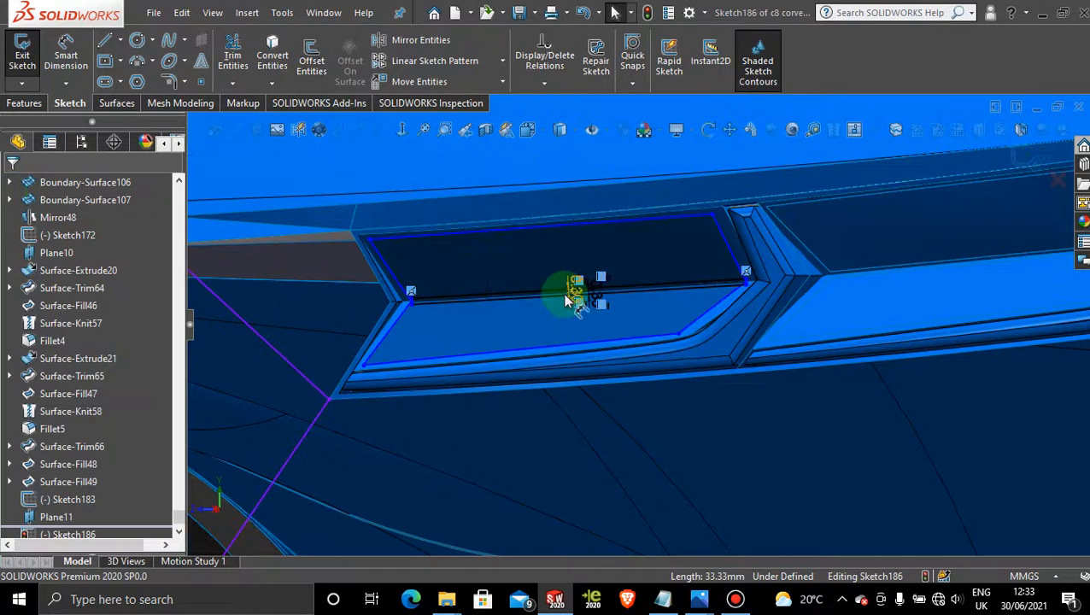
- Trim away the outline's outer V tip between the two offset lines and the offset ends overhanging the outline
scroll(566, 299, down, 3)
scroll(912, 272, down, 2)
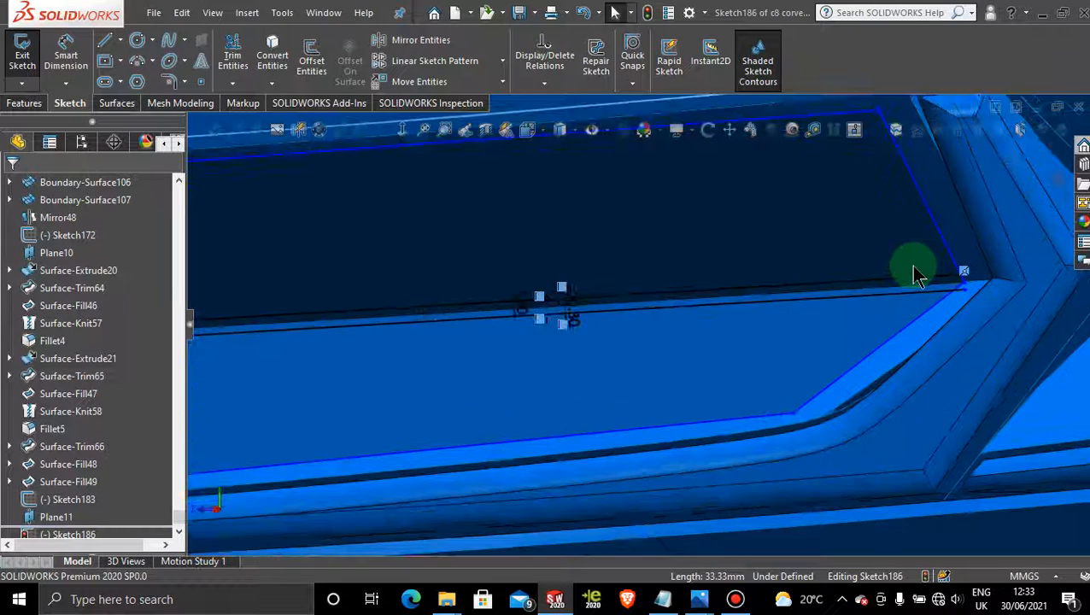
scroll(912, 272, down, 2)
scroll(917, 302, down, 2)
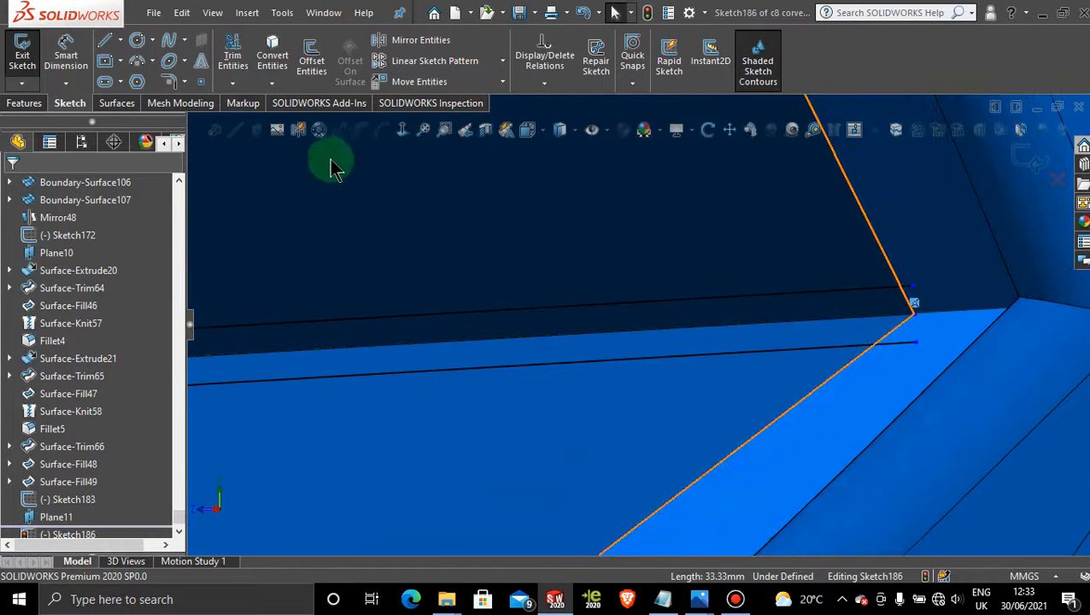
click(233, 53)
mouse_move(969, 297)
mouse_down()
mouse_move(904, 304)
mouse_move(905, 320)
mouse_up()
scroll(899, 304, down, 3)
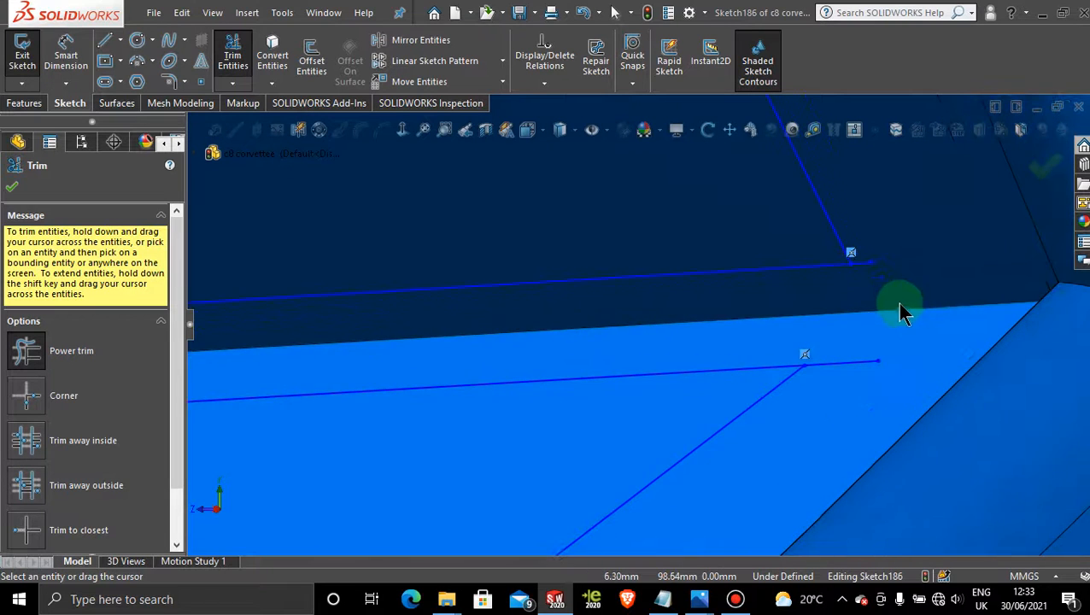
drag(861, 253, 848, 325)
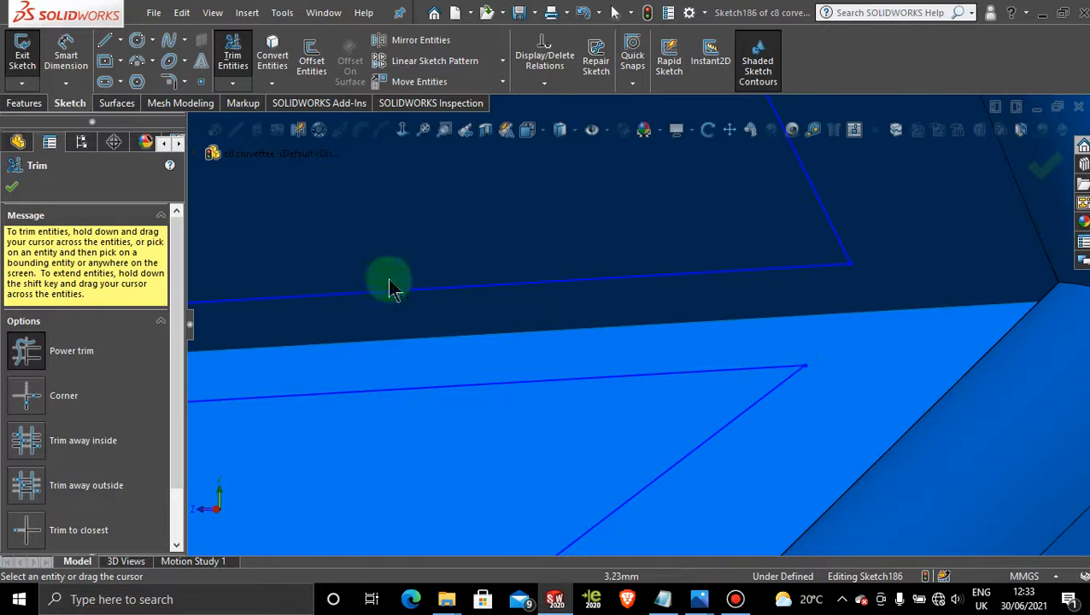
- Draw two short horizontal lines connecting the inner ends of both offset lines to the lamp outline
mouse_move(389, 287)
middle_down()
mouse_move(576, 299)
mouse_move(557, 286)
middle_up()
scroll(556, 281, up, 5)
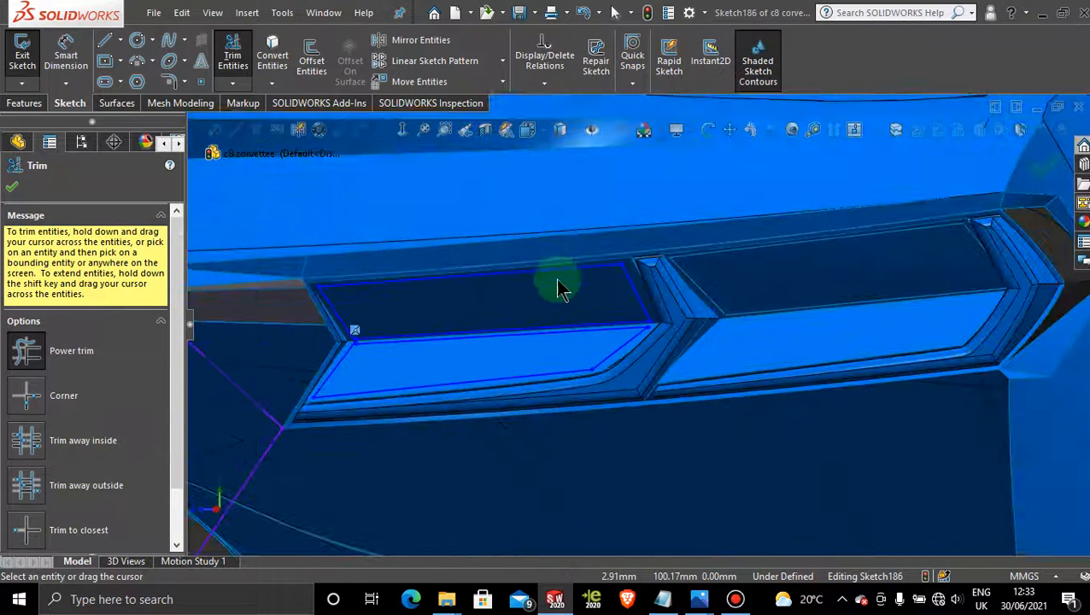
scroll(310, 384, down, 5)
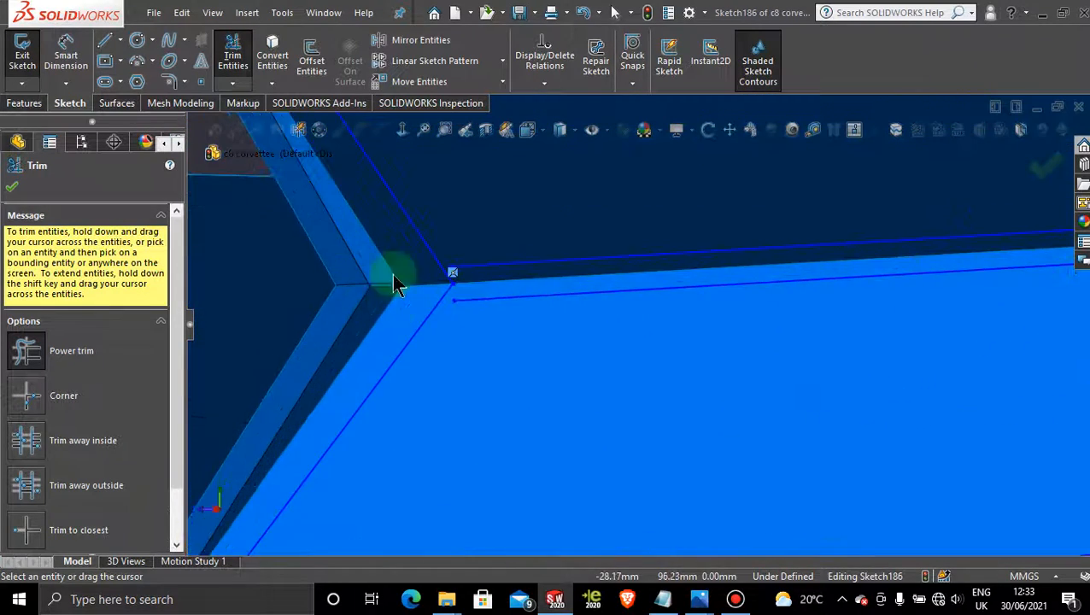
click(13, 189)
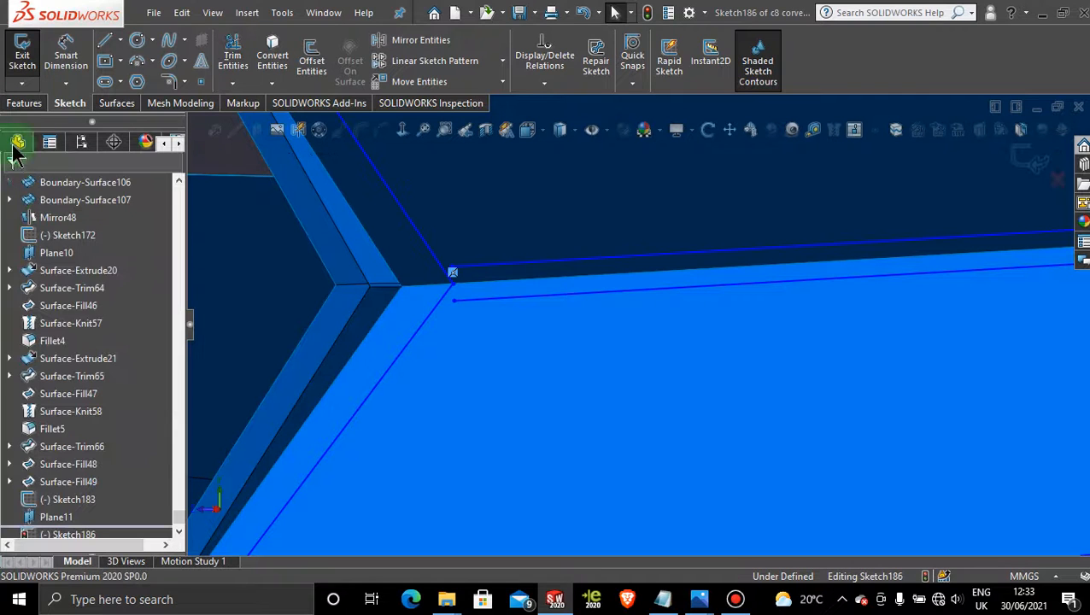
click(105, 41)
scroll(462, 296, down, 1)
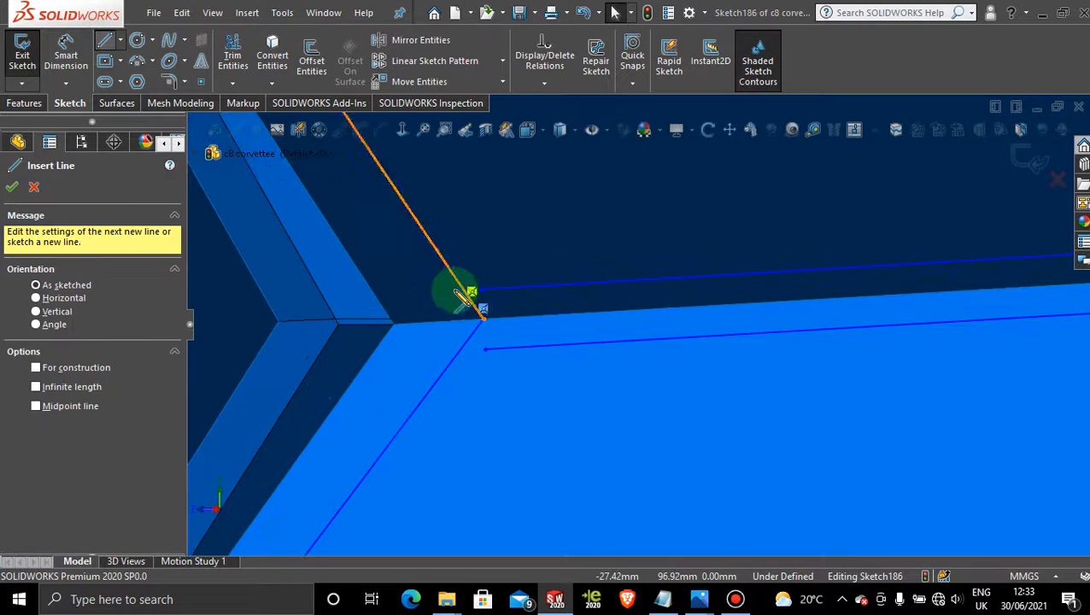
click(480, 293)
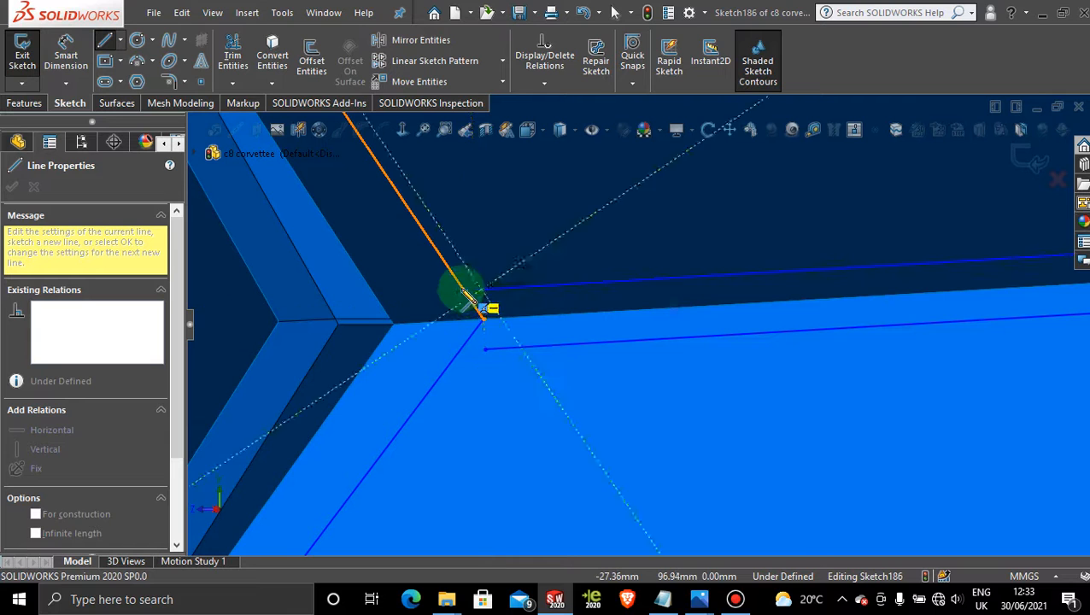
click(468, 293)
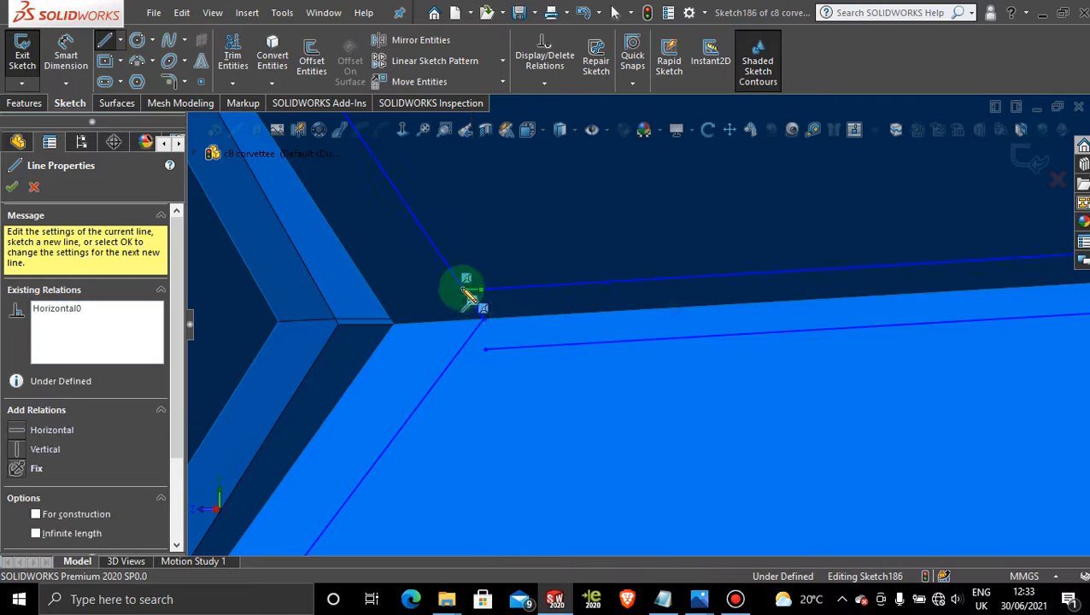
click(484, 350)
click(464, 357)
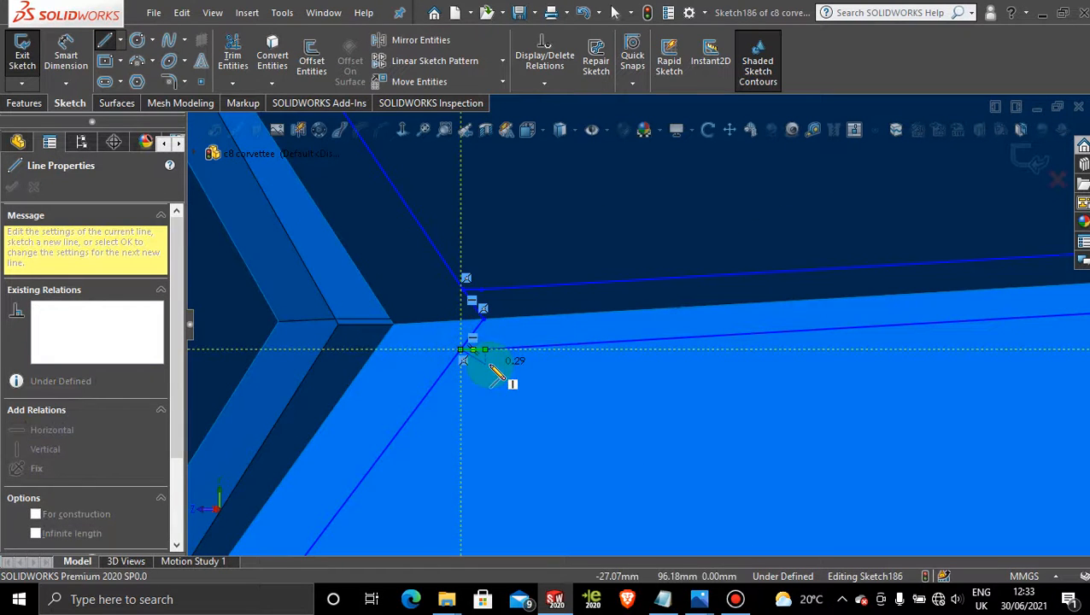
key(Escape)
- Try to move the lower connecting line's endpoint onto the offset line's end, and undo back past that connecting line
scroll(491, 263, down, 4)
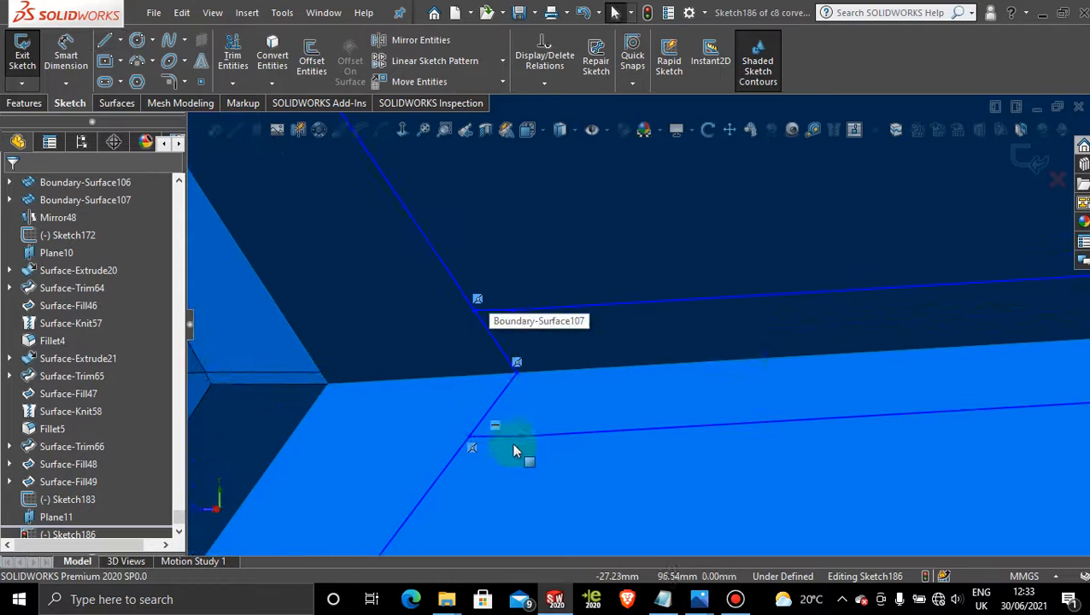
mouse_move(473, 441)
mouse_down()
mouse_move(462, 450)
mouse_move(493, 442)
mouse_up()
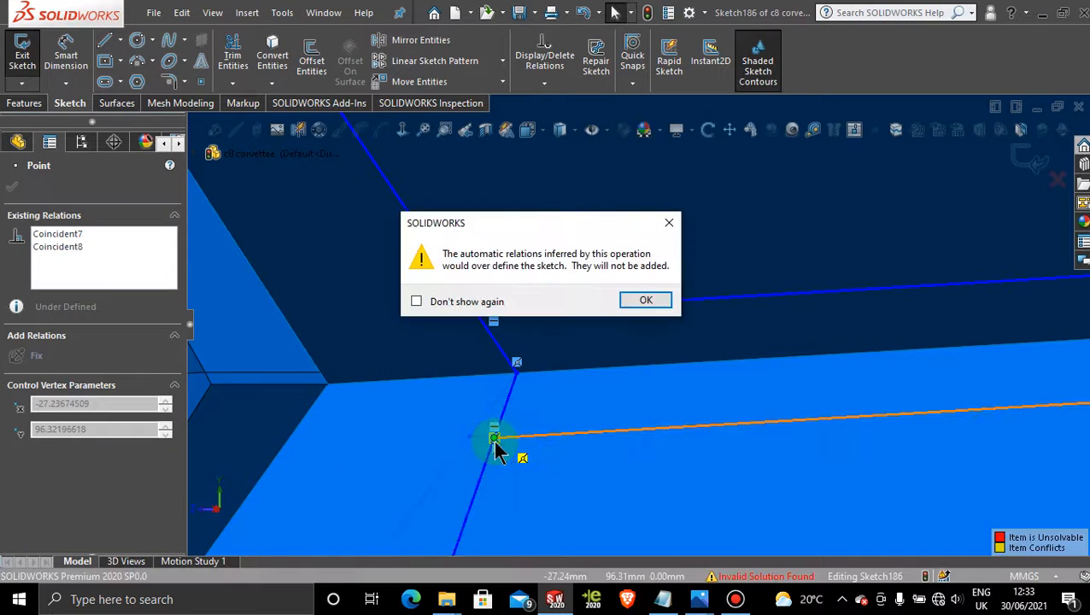
click(676, 218)
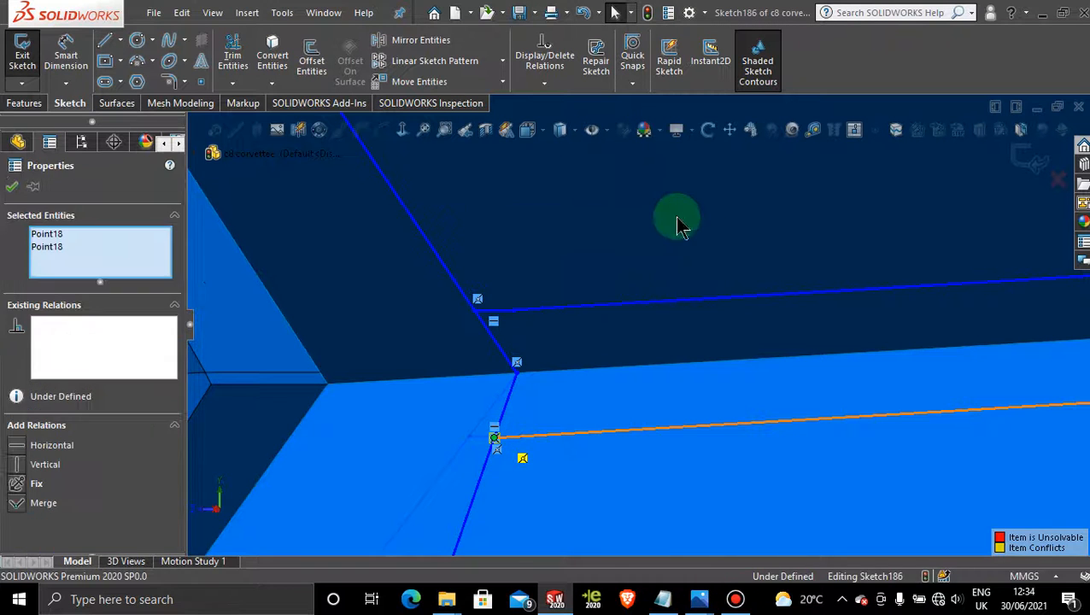
key(ctrl+z)
key(ctrl+z)
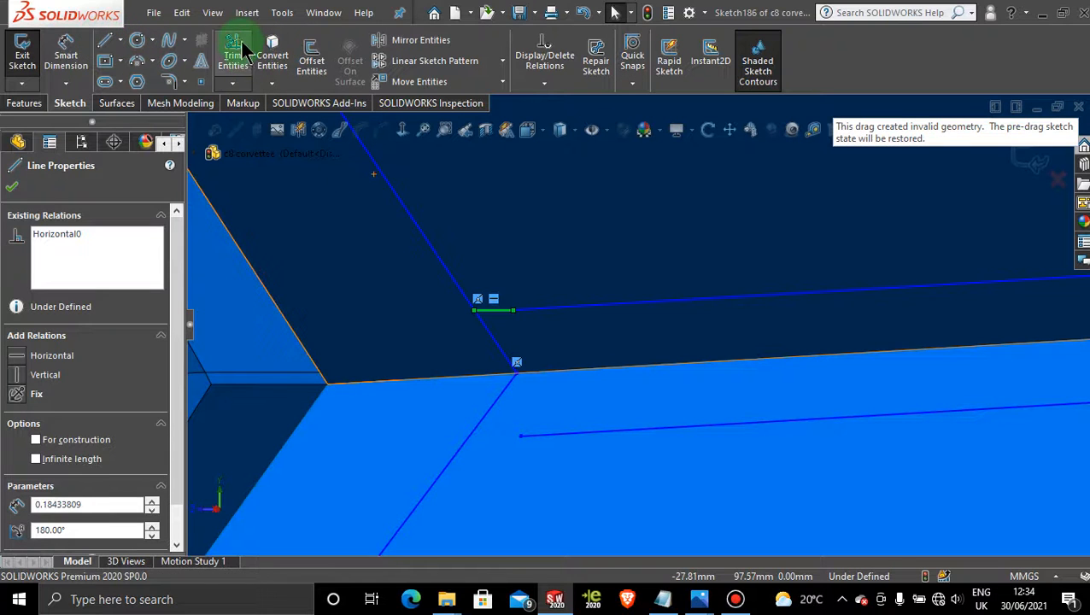
- Trim the short upper connecting line at the inner V corner of the lamp outline
drag(480, 264, 499, 313)
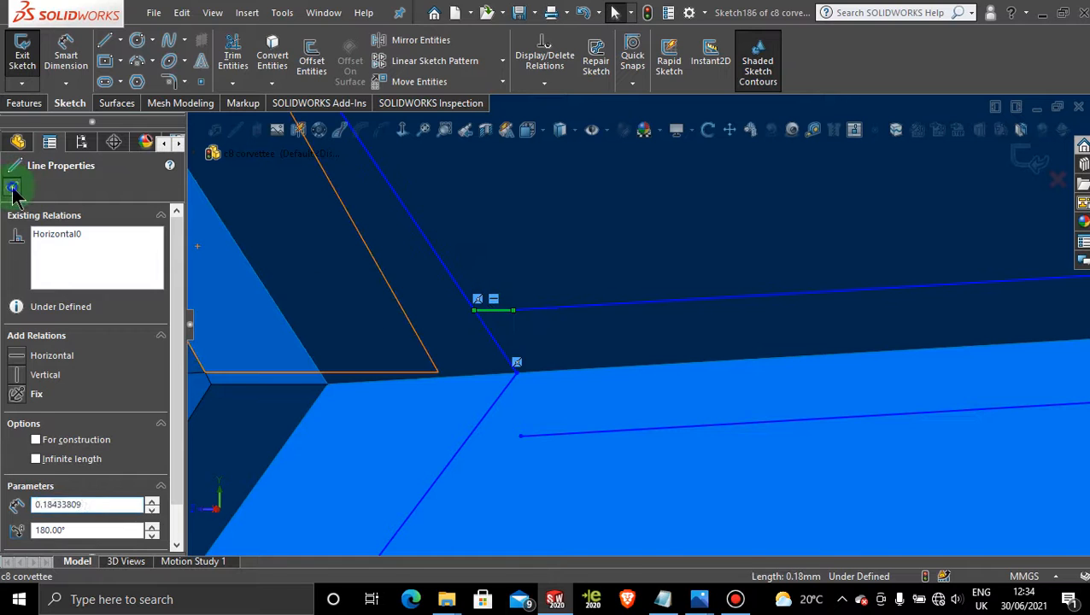
click(12, 188)
click(232, 58)
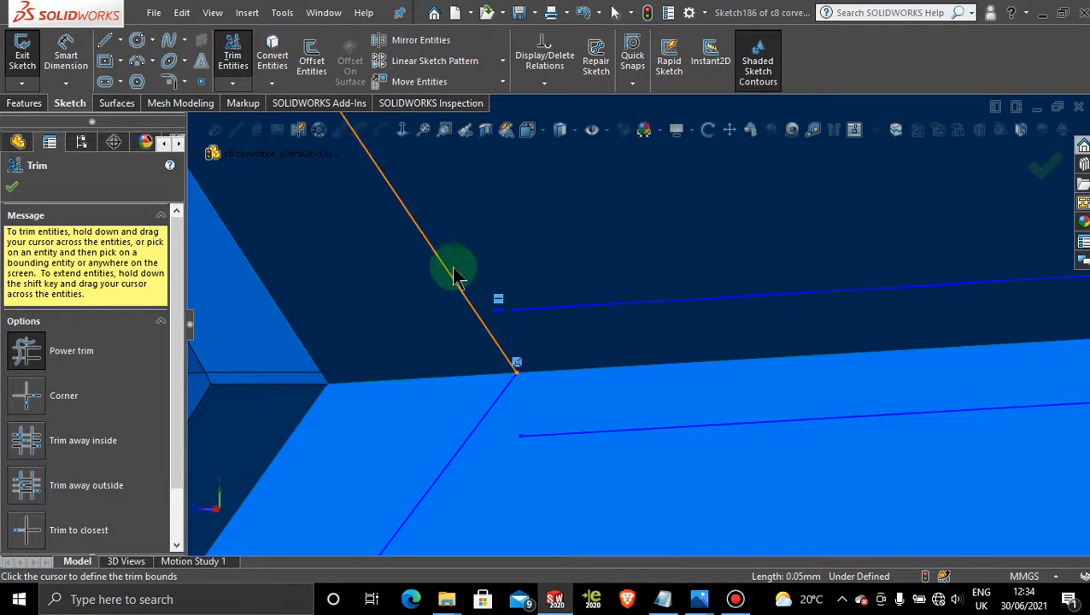
click(12, 186)
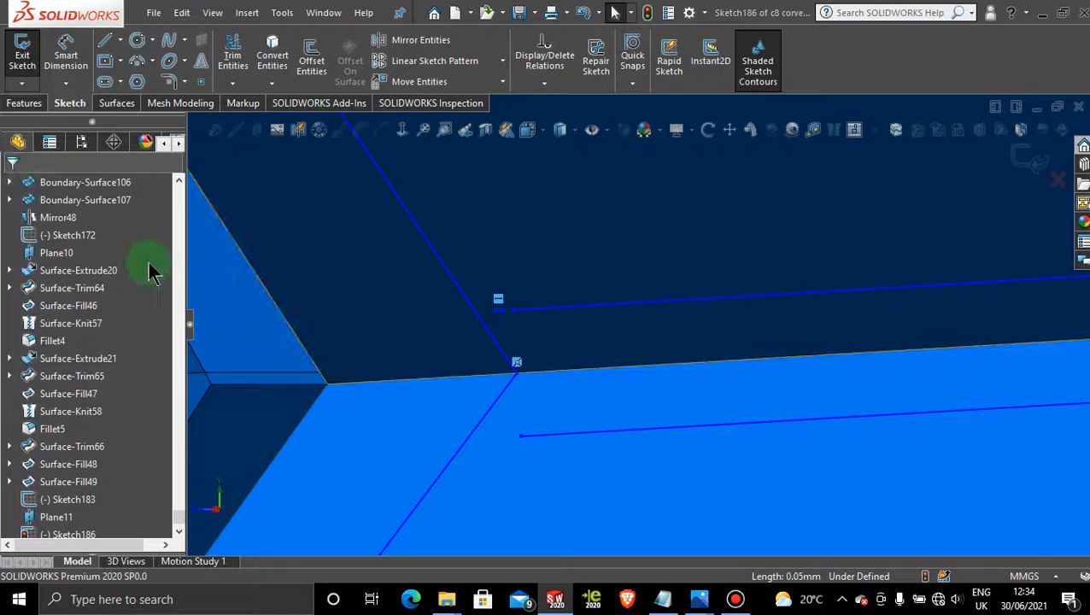
click(181, 531)
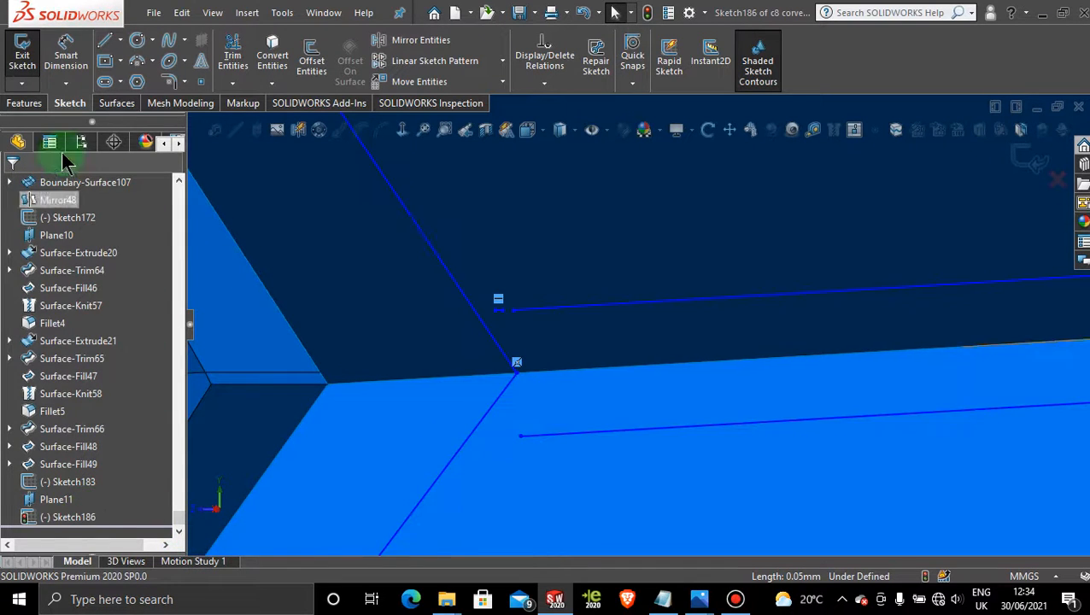
click(233, 53)
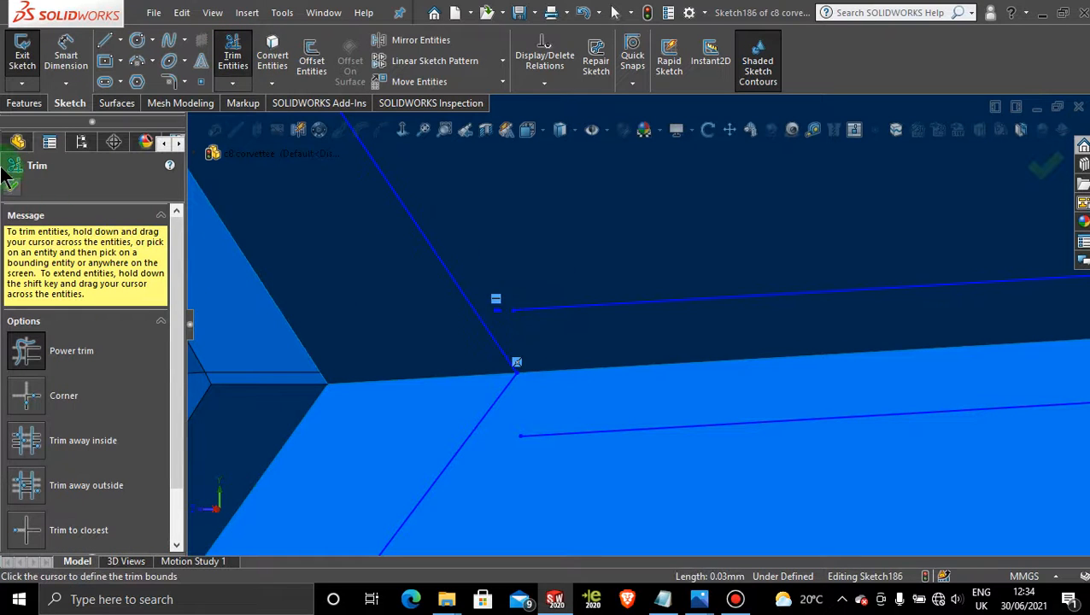
click(12, 197)
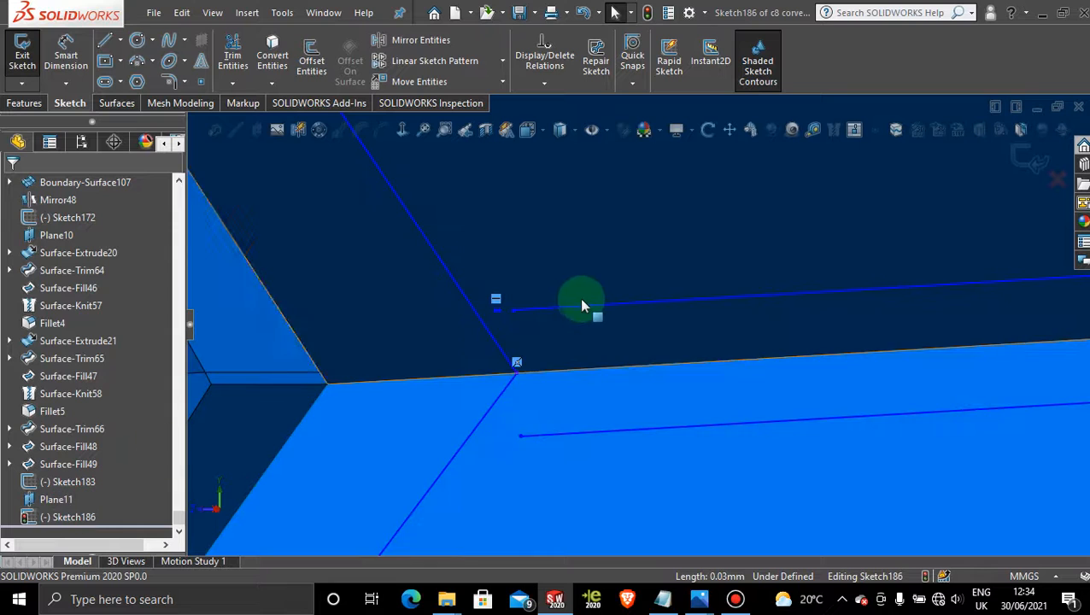
mouse_move(576, 301)
middle_down()
mouse_move(662, 333)
mouse_move(619, 434)
middle_up()
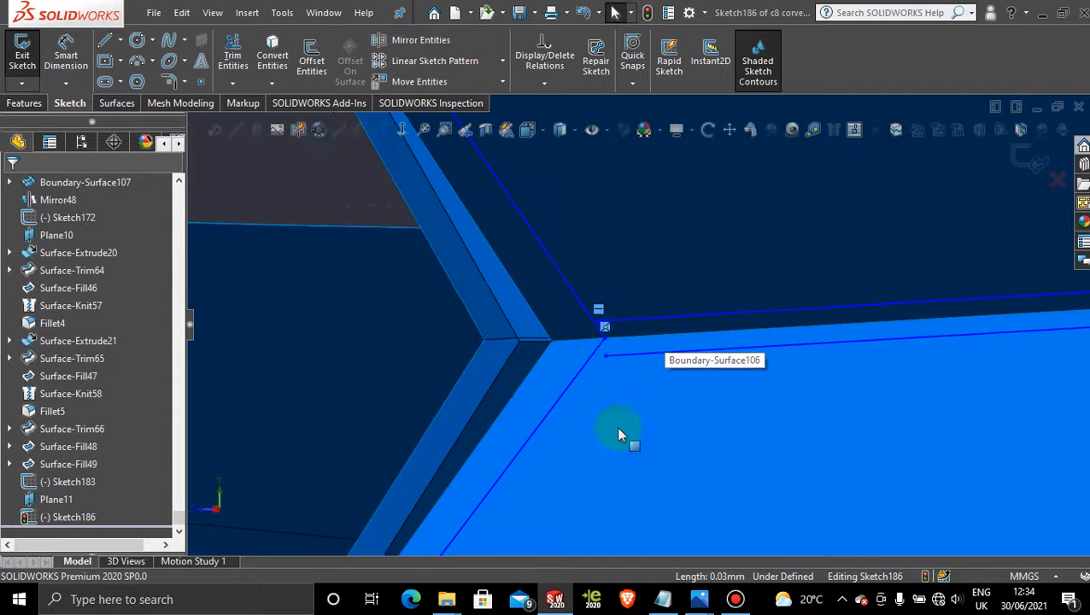
click(734, 599)
click(839, 139)
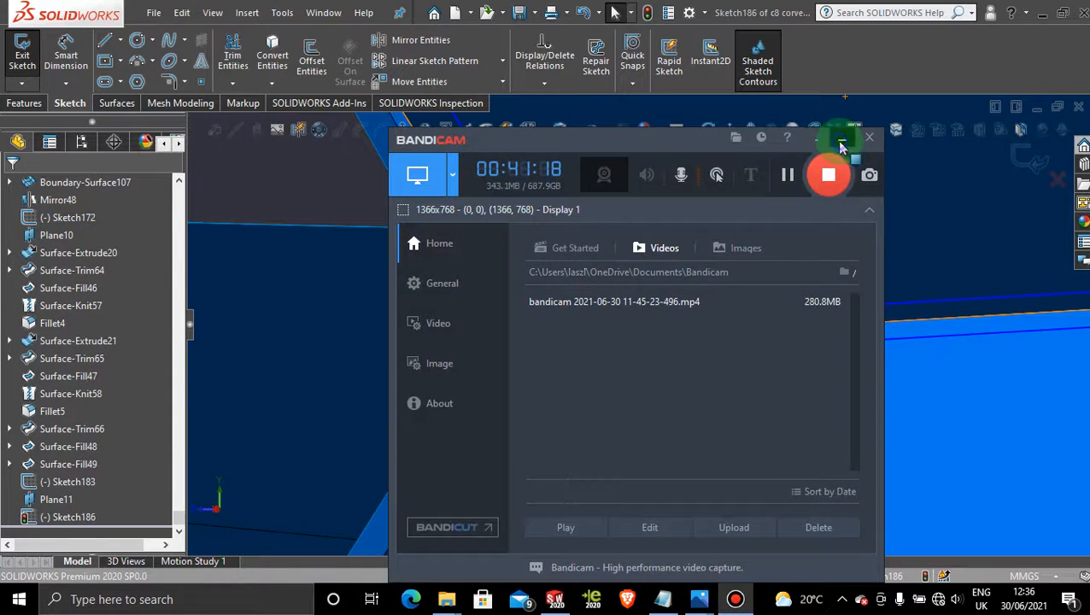
- Trim away the stray short line beside the upper offset line's inner end
scroll(650, 346, down, 3)
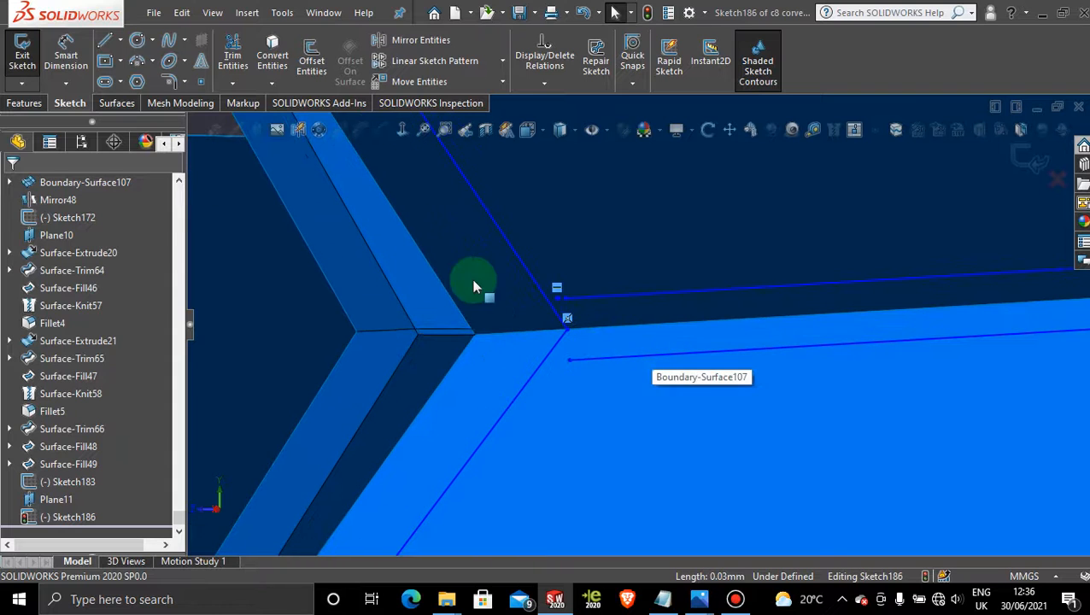
scroll(539, 318, down, 2)
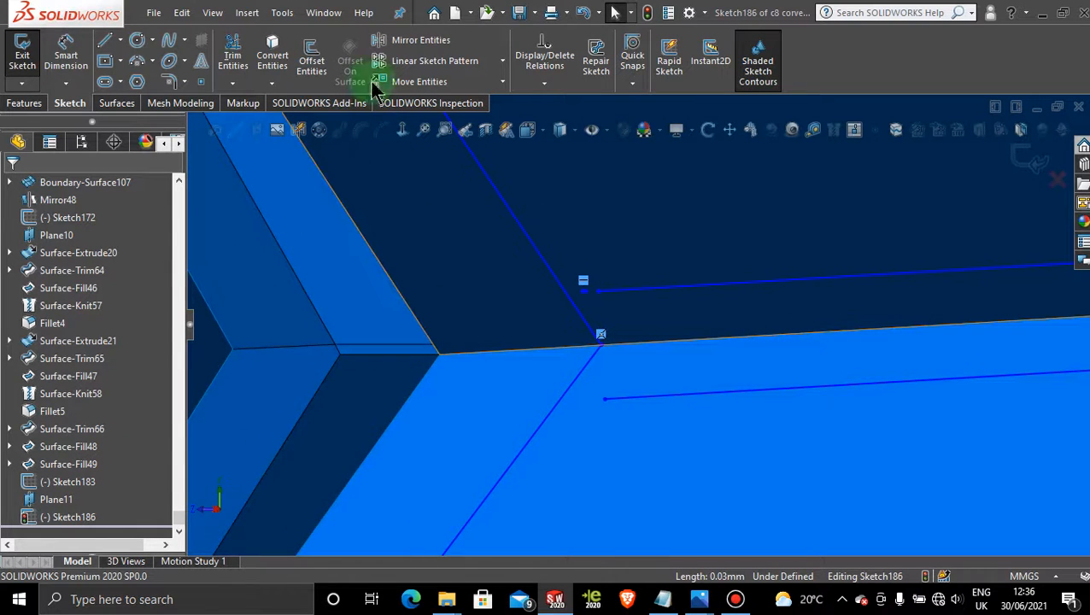
scroll(624, 301, down, 5)
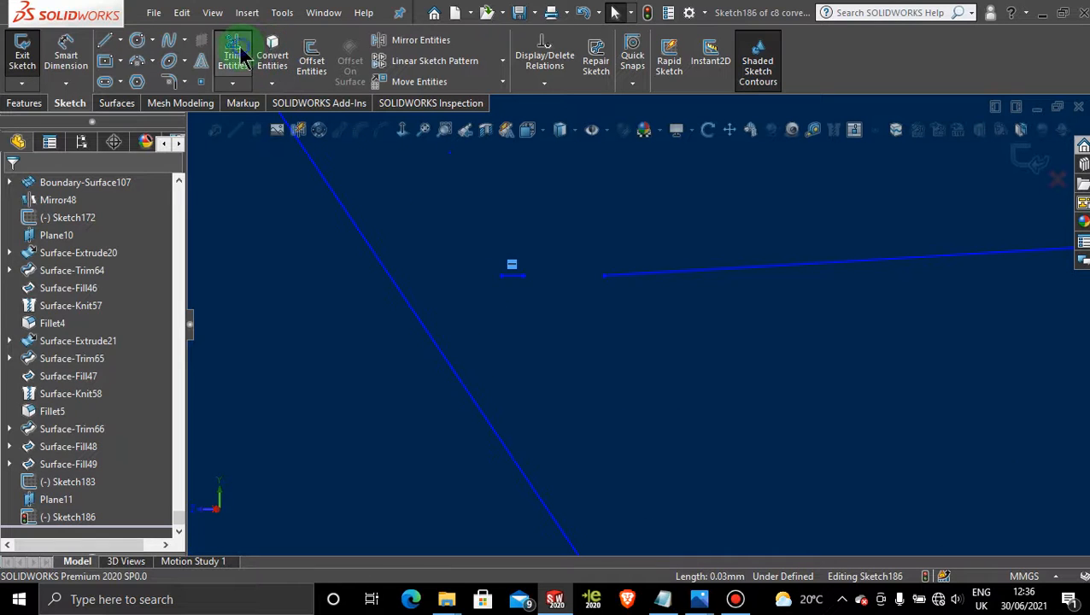
click(239, 48)
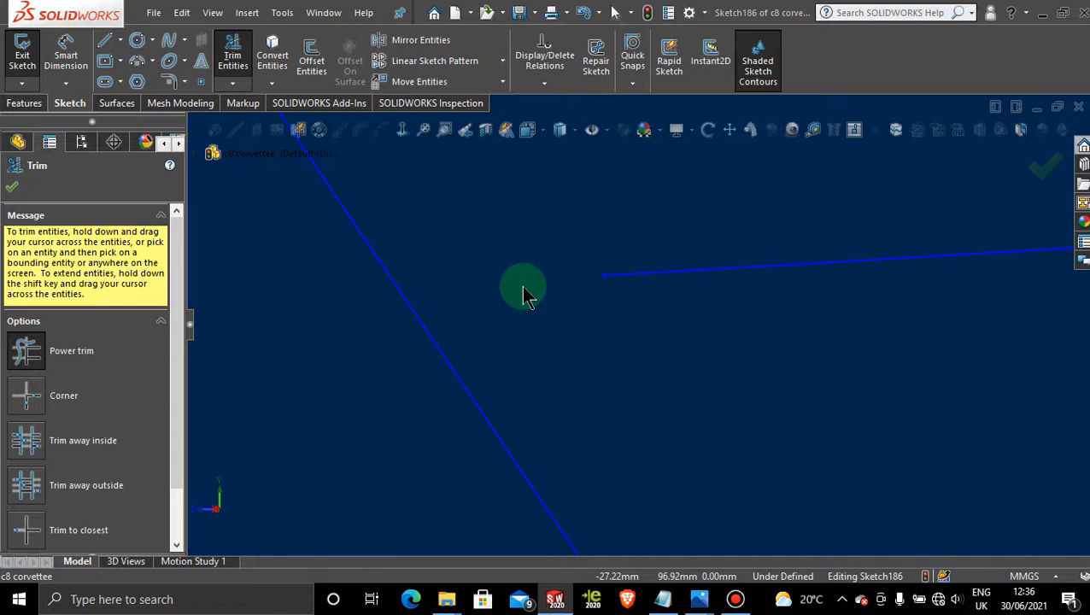
scroll(556, 306, up, 3)
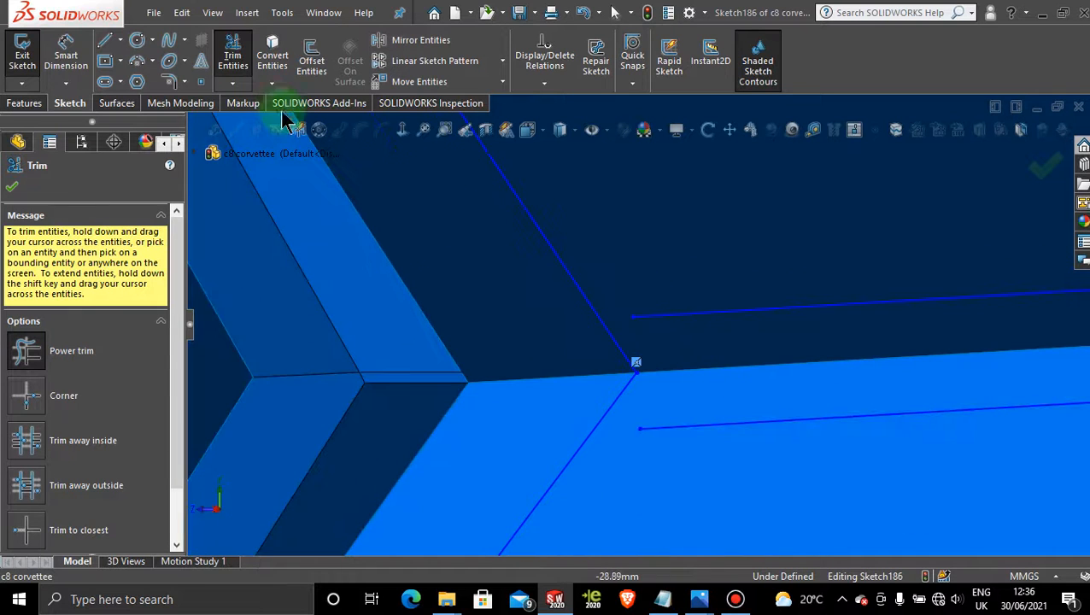
- Draw two short lines joining the inner ends of the upper and lower offset lines to the lamp outline
click(105, 41)
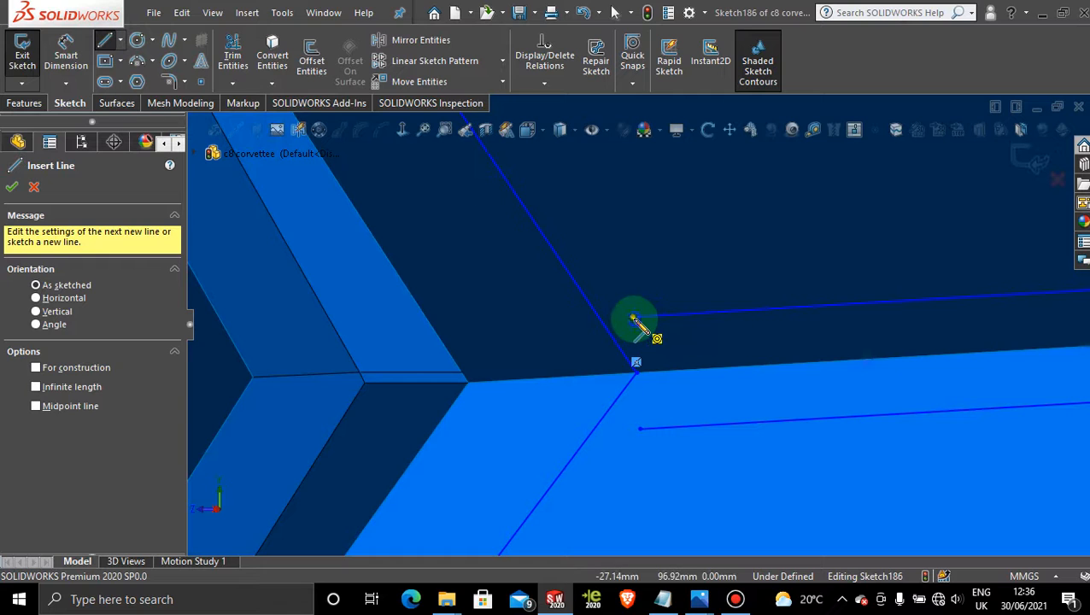
click(633, 318)
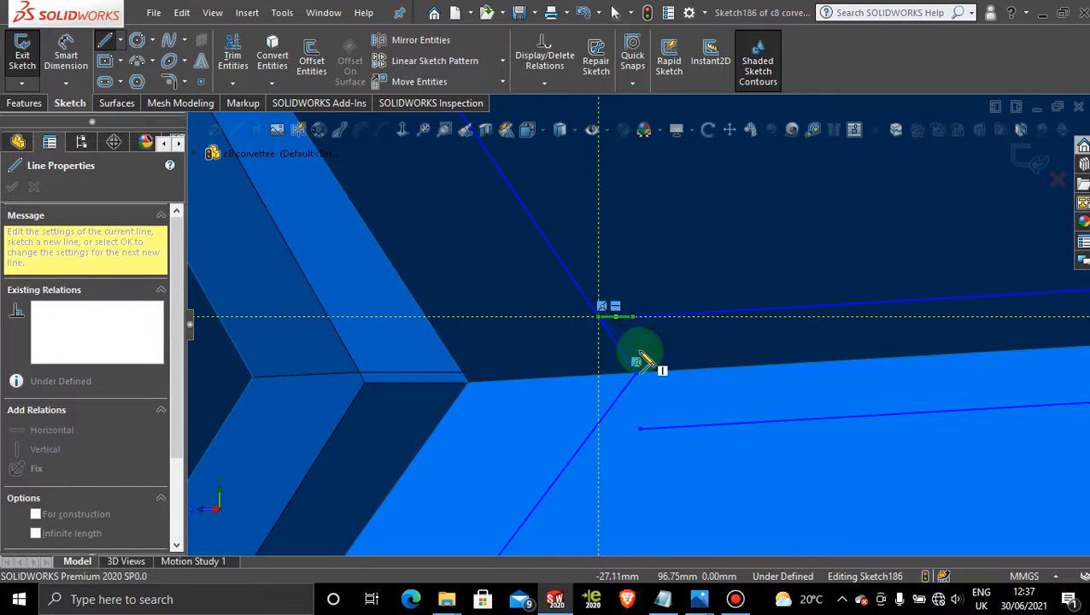
key(Escape)
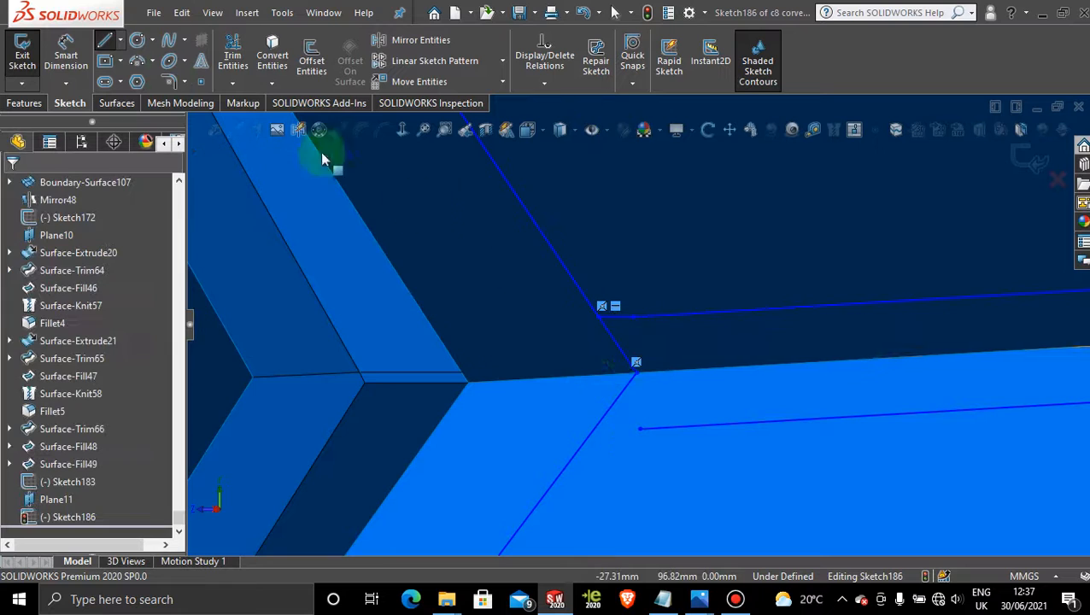
click(108, 46)
click(643, 429)
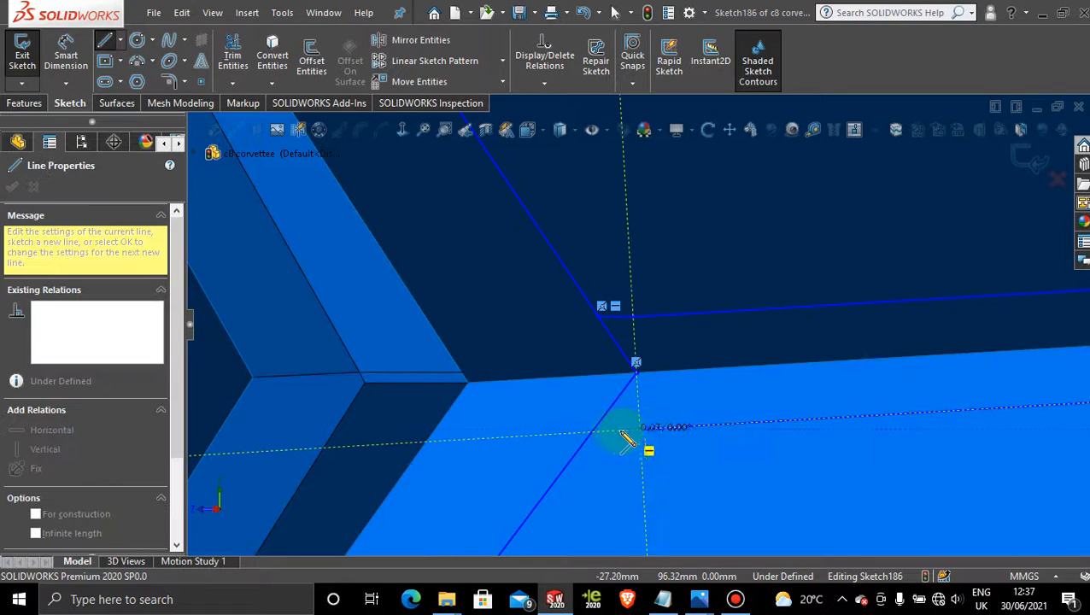
click(591, 433)
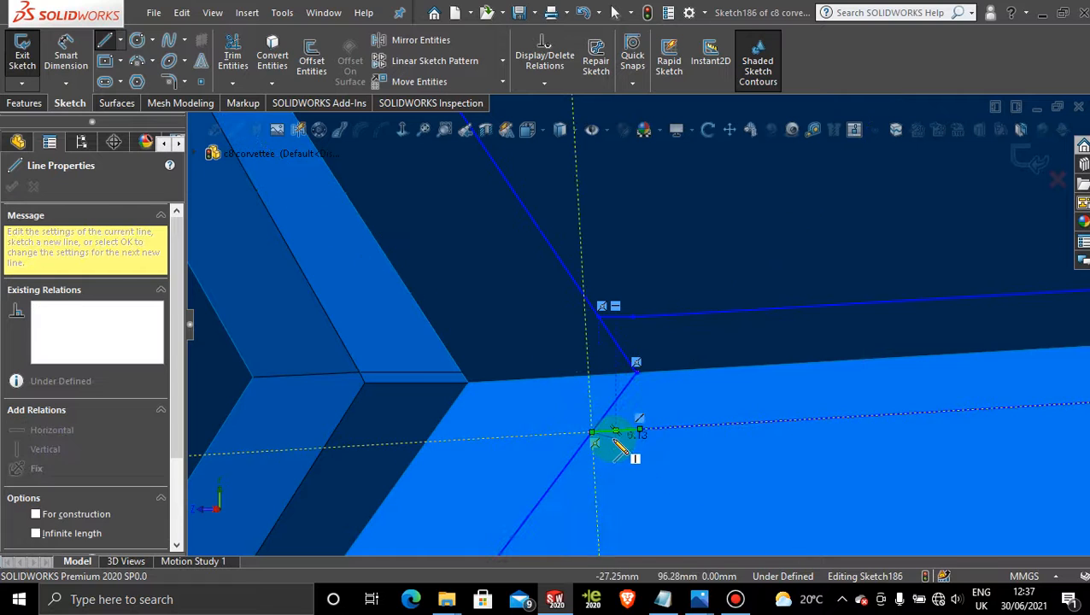
key(Escape)
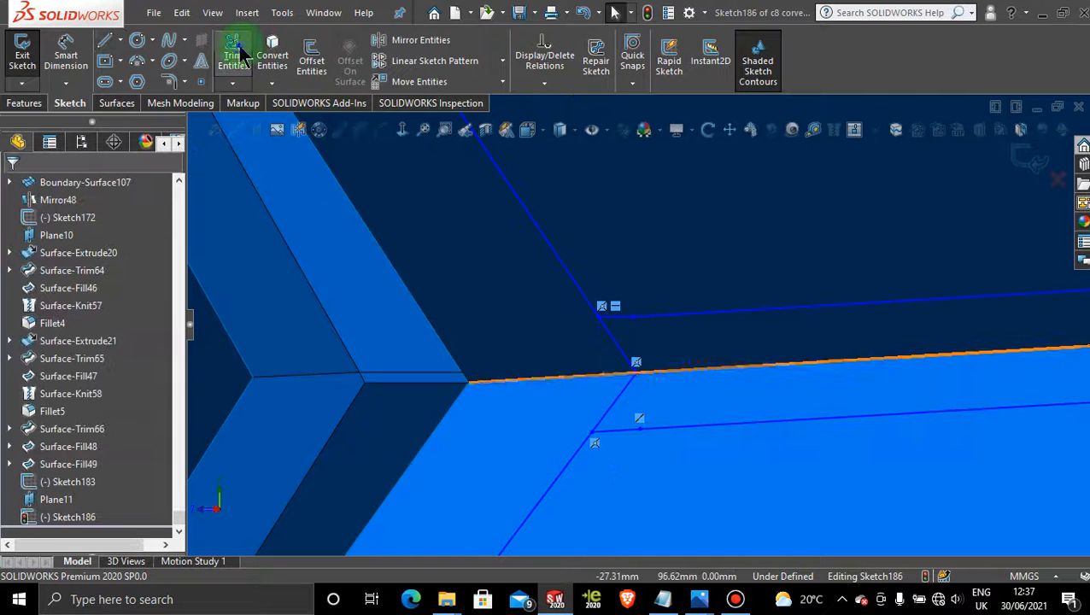
- Trim the outline's inner V tip between the two connecting lines to separate the upper and lower lamp profiles
click(232, 52)
mouse_move(688, 357)
mouse_down()
mouse_move(571, 360)
mouse_move(650, 397)
mouse_up()
scroll(651, 390, up, 12)
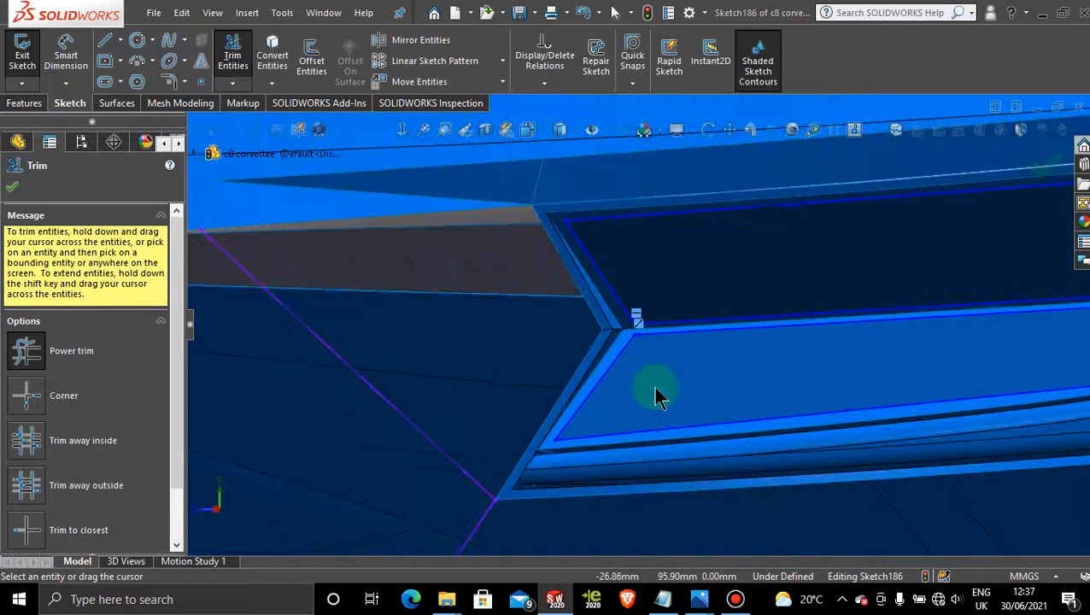
scroll(764, 396, down, 3)
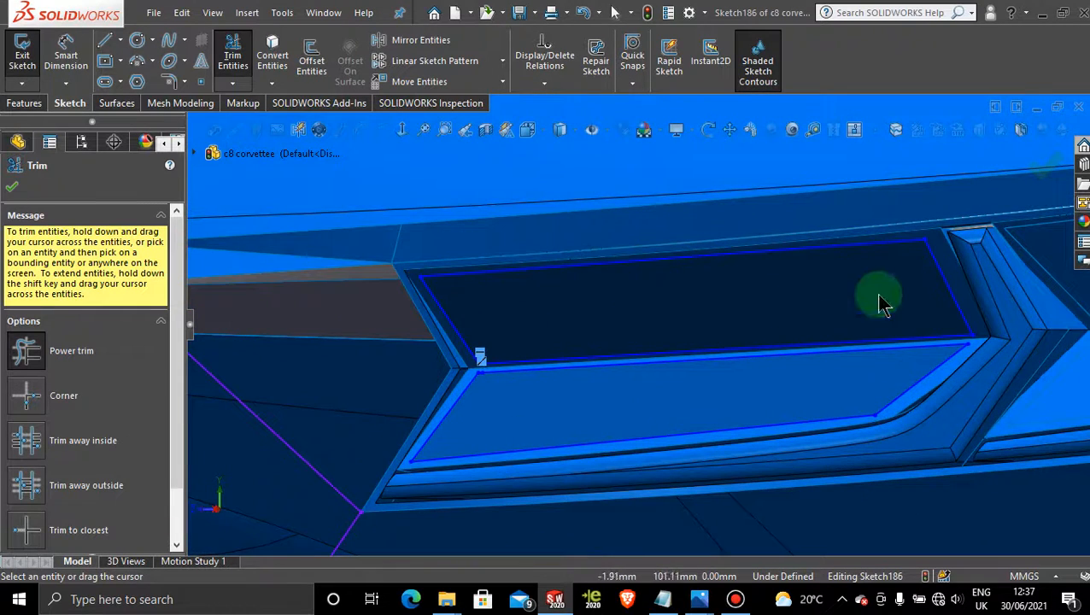
click(13, 188)
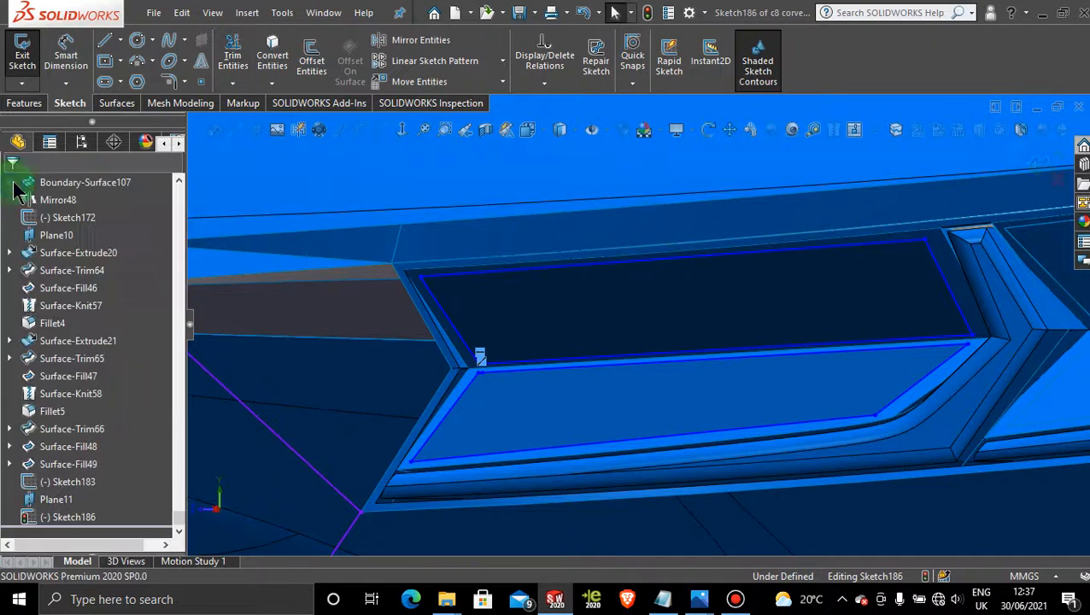
- Move the four outer corner points of the upper and lower lamp profiles slightly outward toward the recess edge
scroll(901, 339, down, 3)
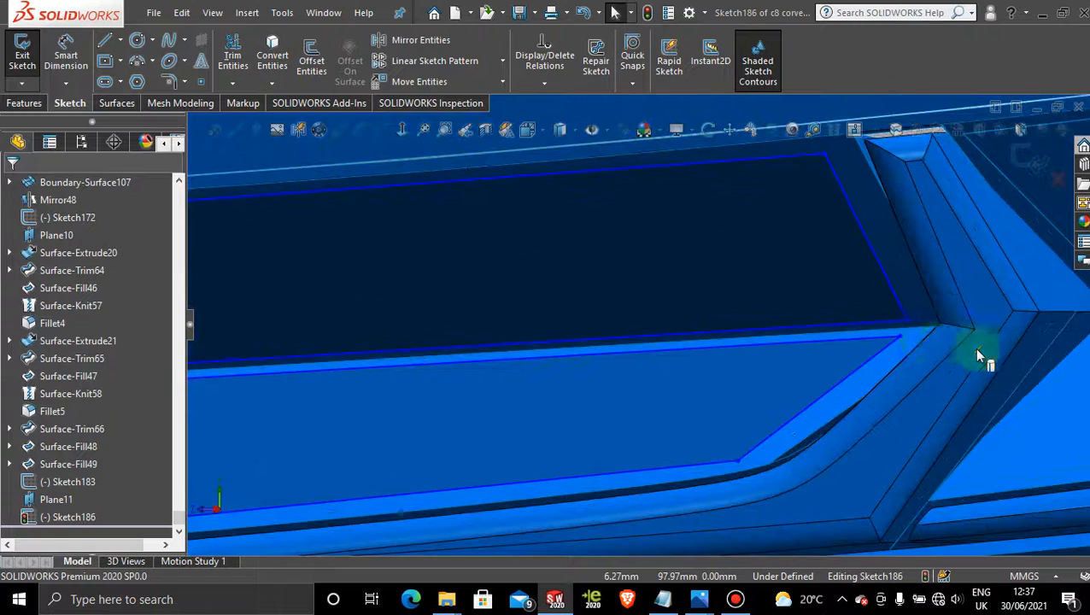
click(907, 321)
mouse_move(922, 322)
mouse_down()
mouse_move(932, 324)
mouse_move(916, 320)
mouse_up()
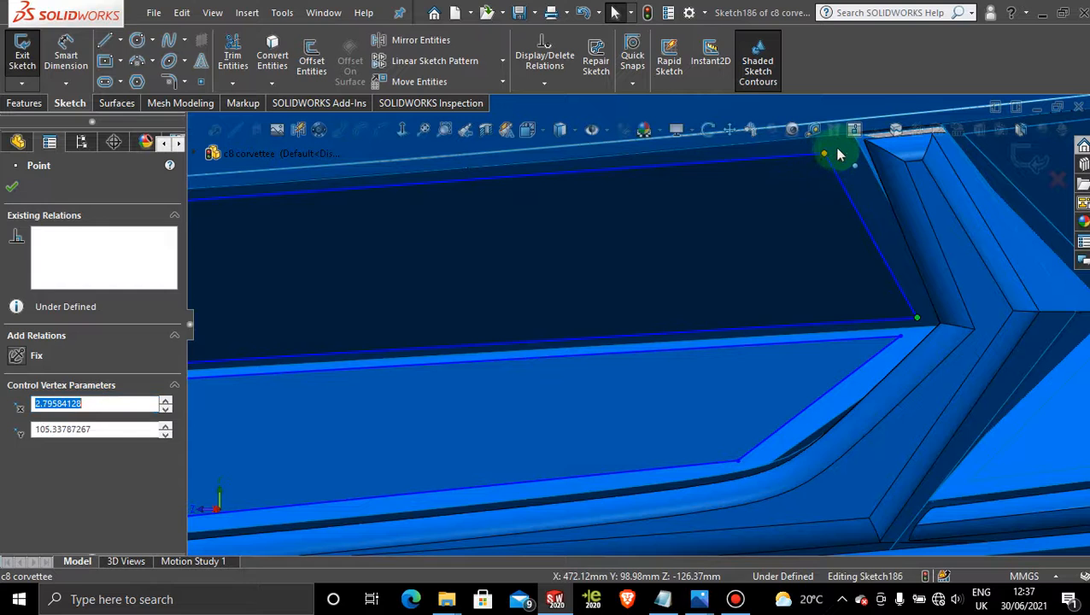
drag(838, 151, 842, 152)
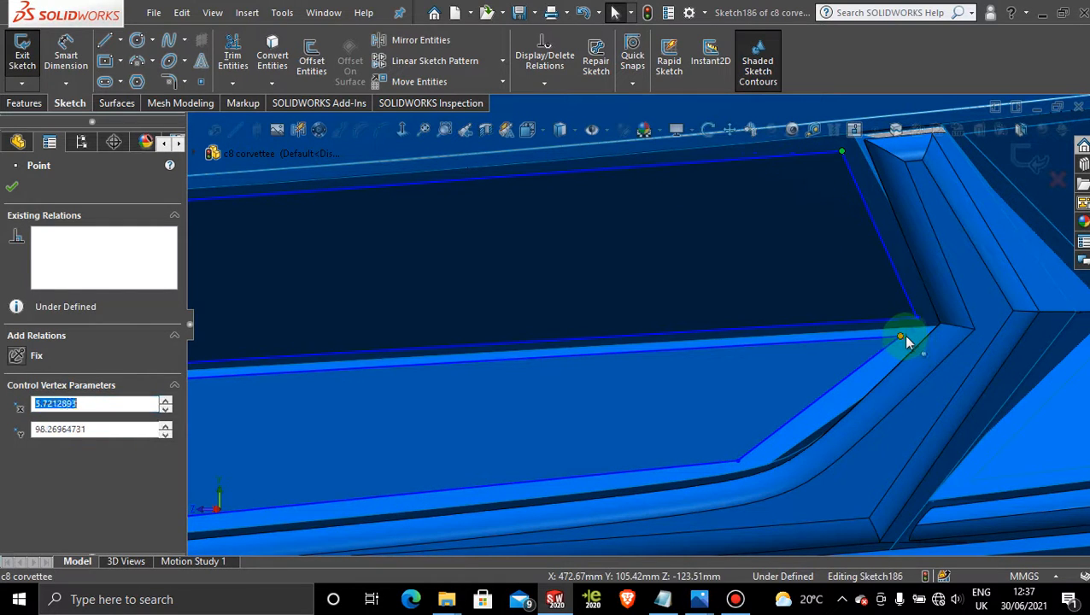
drag(905, 339, 916, 340)
drag(738, 461, 757, 458)
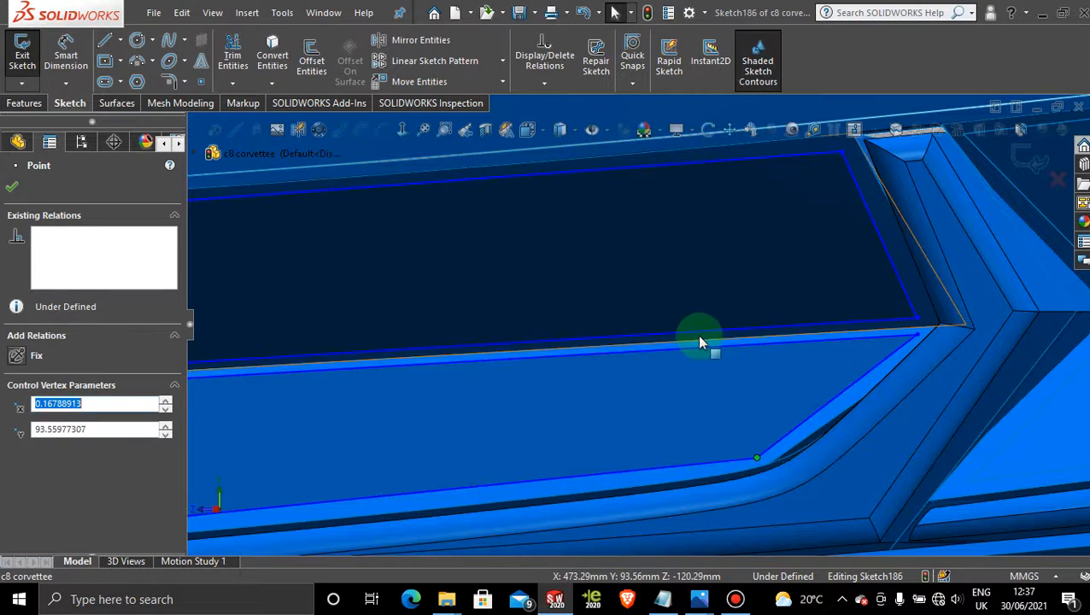
scroll(696, 334, up, 5)
click(14, 186)
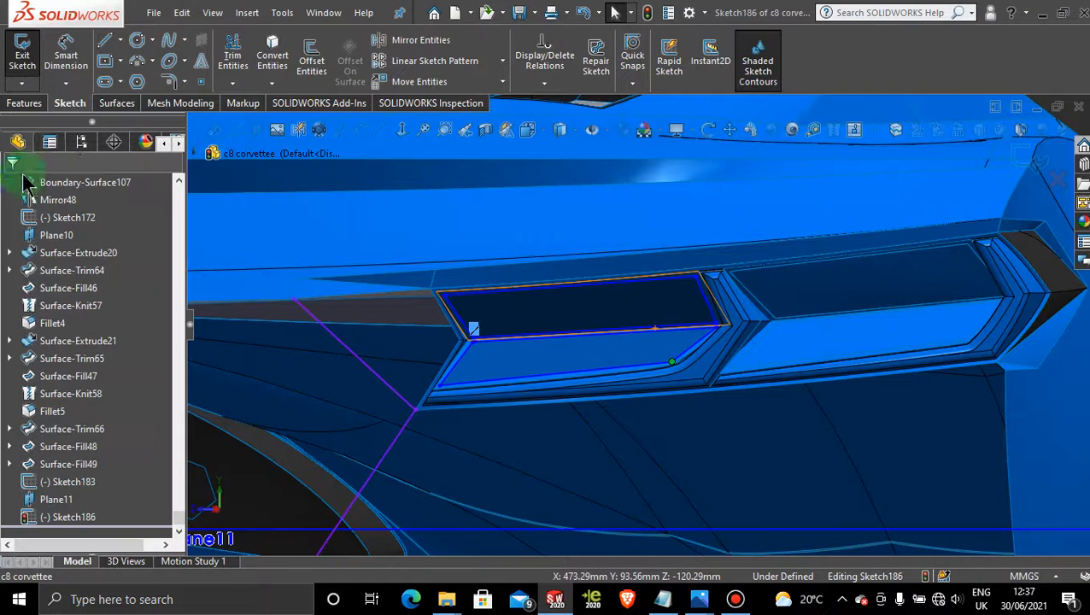
- Trim the lamp surfaces with the outline sketch, removing the upper and lower faces inside the two profiles
click(115, 103)
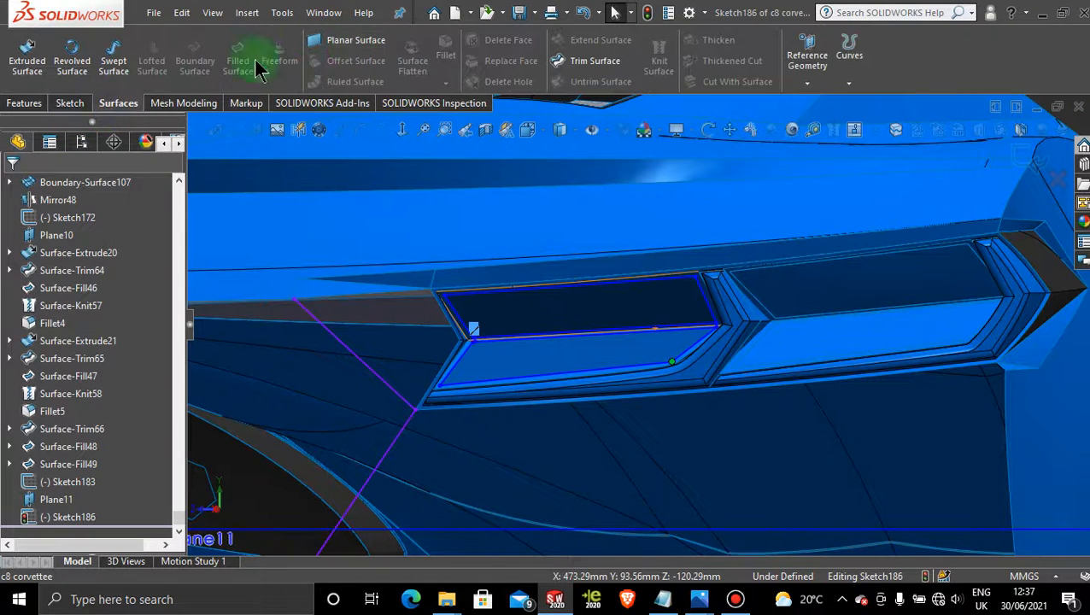
click(611, 62)
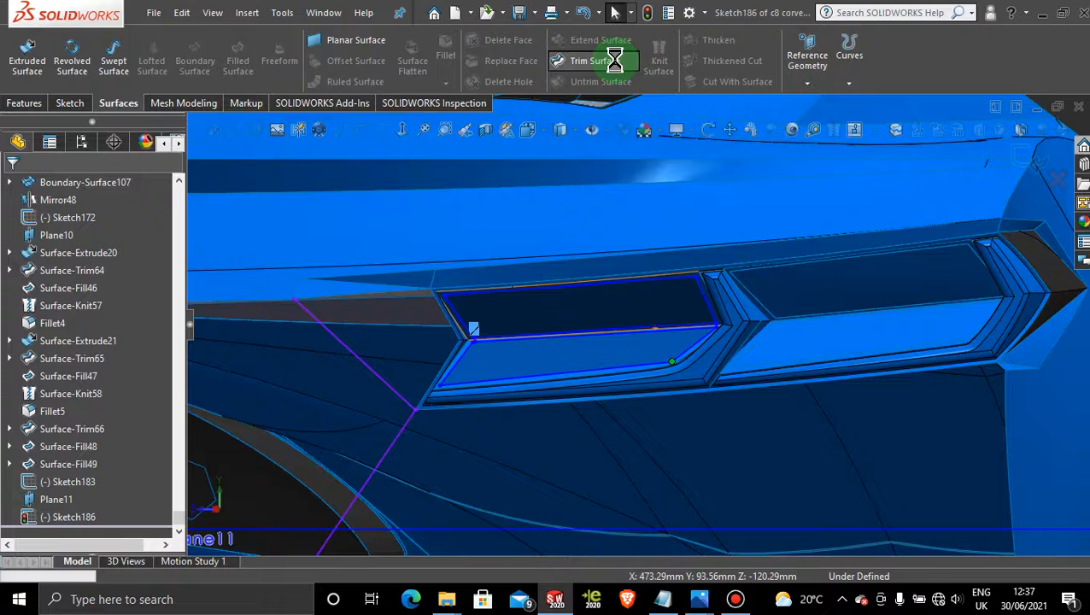
click(627, 312)
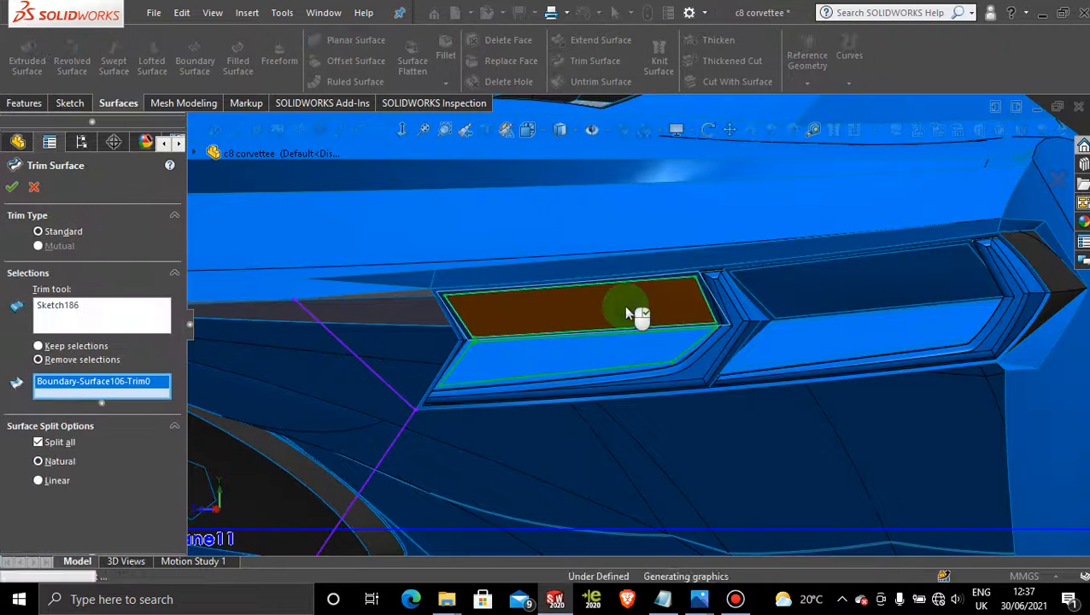
click(607, 352)
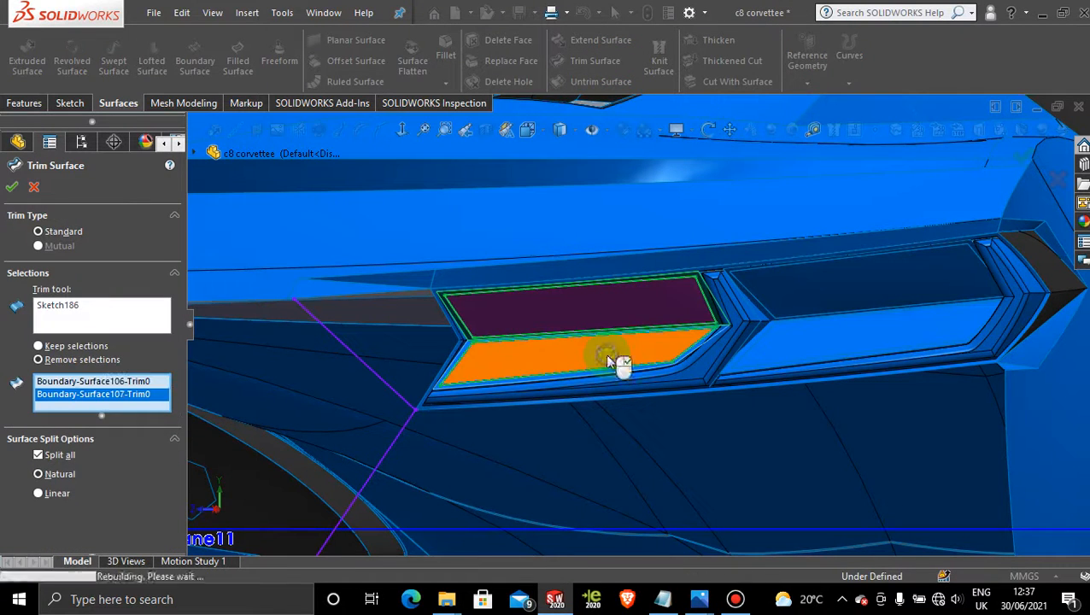
click(8, 191)
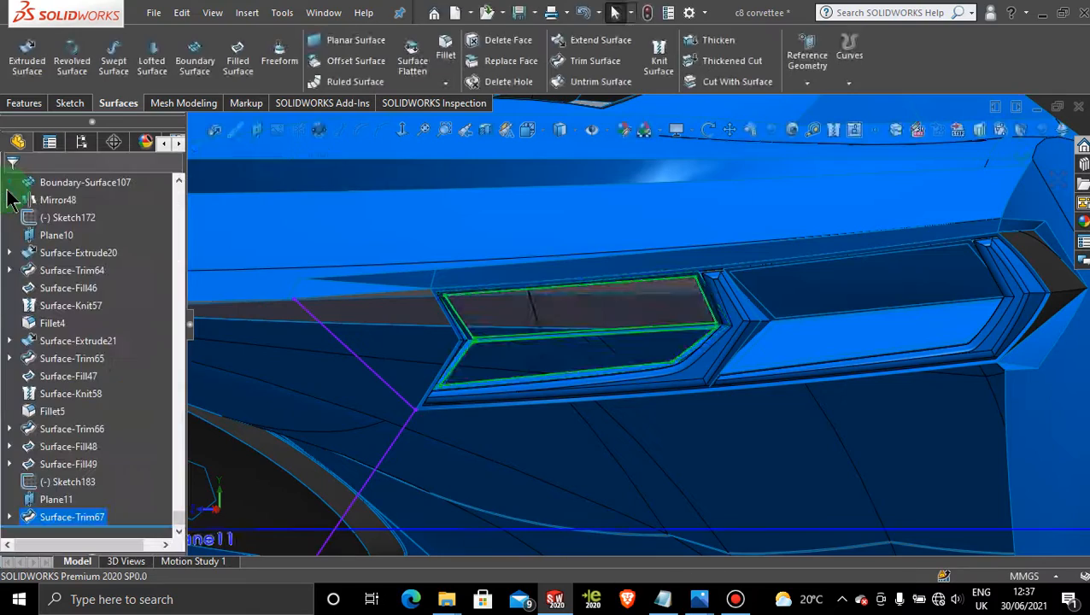
- Examine the two trimmed lamp openings and the surrounding rear end from several angles
scroll(771, 309, up, 5)
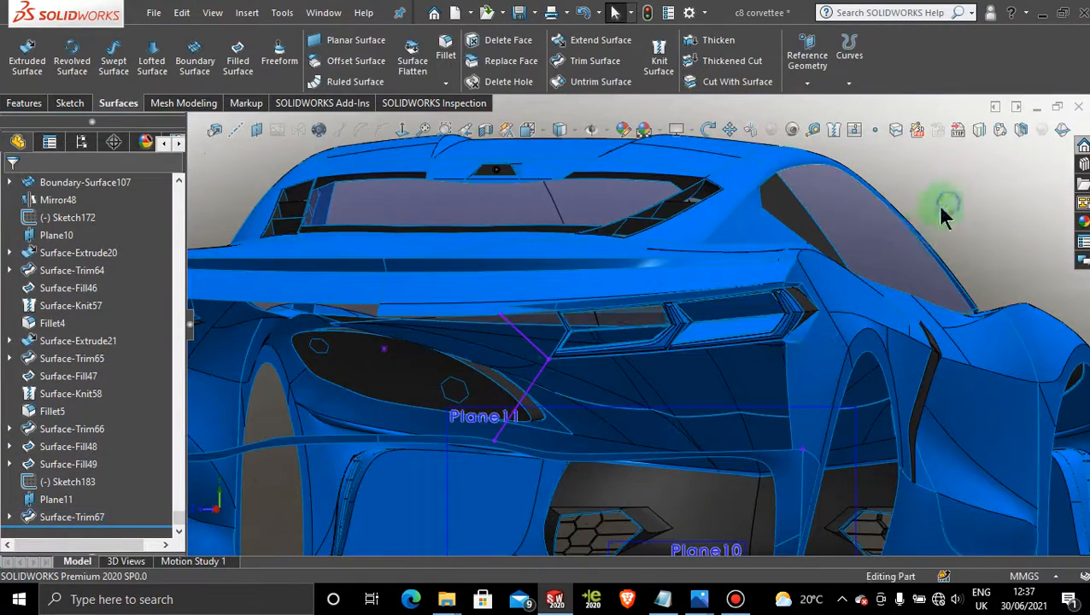
scroll(653, 348, down, 5)
scroll(653, 347, down, 2)
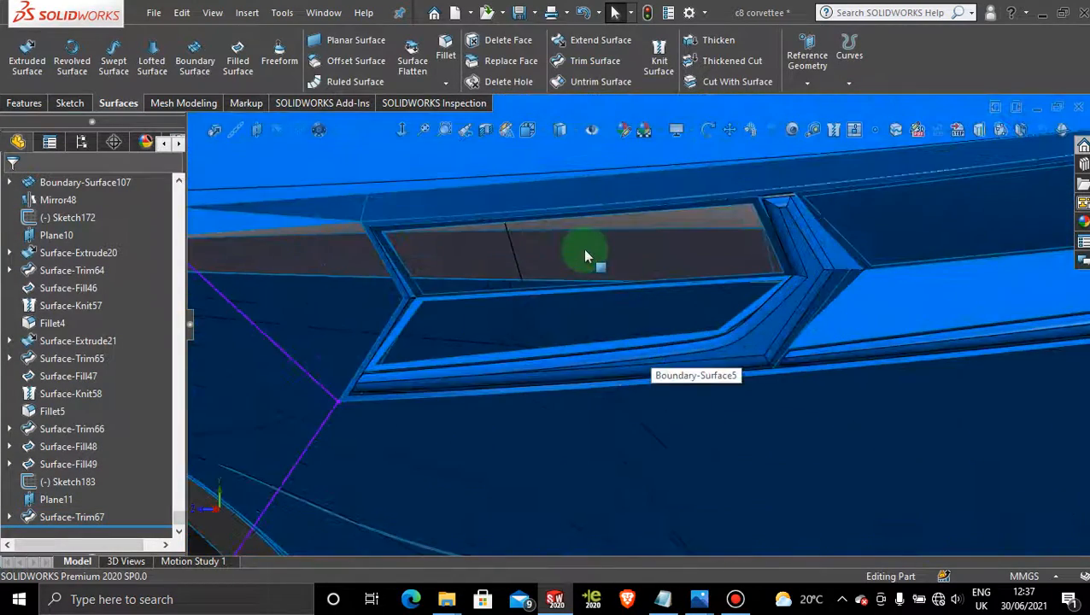
scroll(583, 249, down, 3)
mouse_move(589, 274)
middle_down()
mouse_move(582, 265)
mouse_move(582, 279)
middle_up()
scroll(598, 281, up, 6)
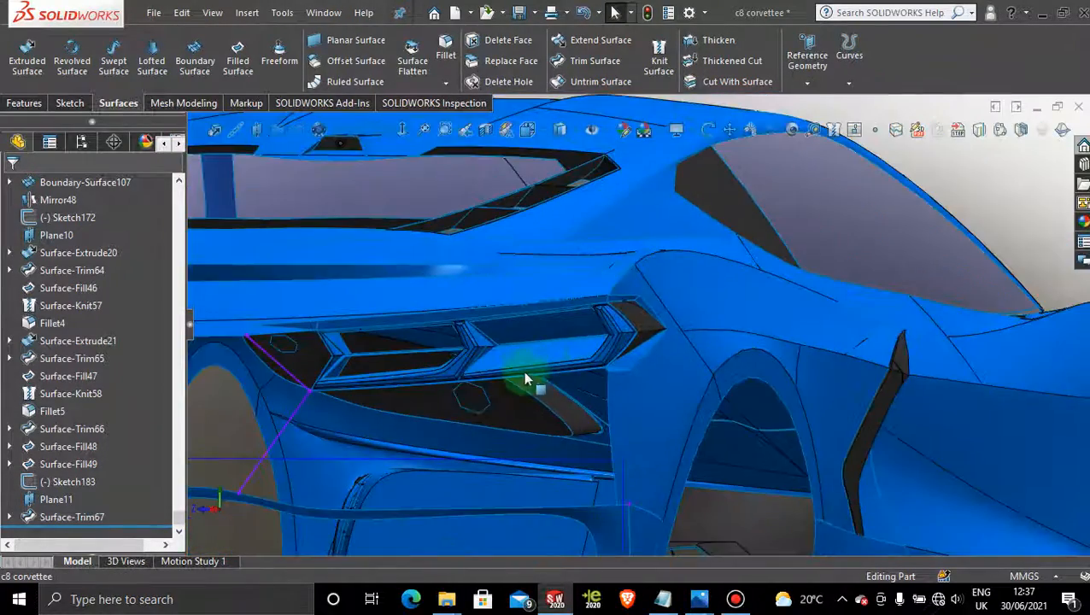
mouse_move(523, 376)
middle_down()
mouse_move(535, 377)
mouse_move(526, 389)
mouse_move(529, 347)
mouse_move(523, 377)
middle_up()
scroll(384, 353, down, 6)
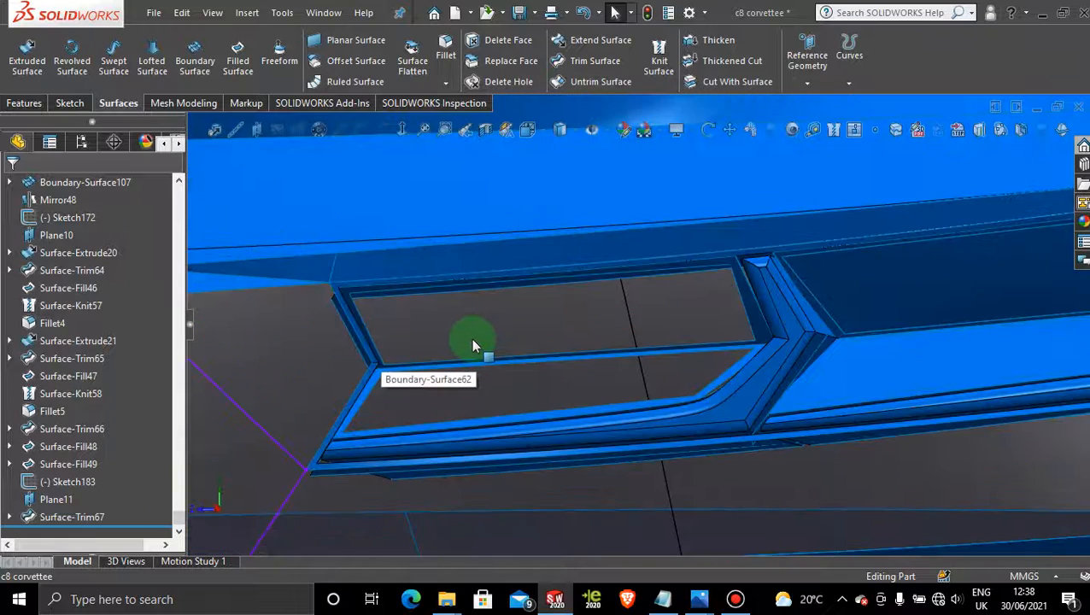
- Start a 3D sketch and draw a two-point spline across the upper lamp opening between its upper and lower edges
scroll(470, 346, down, 2)
click(71, 104)
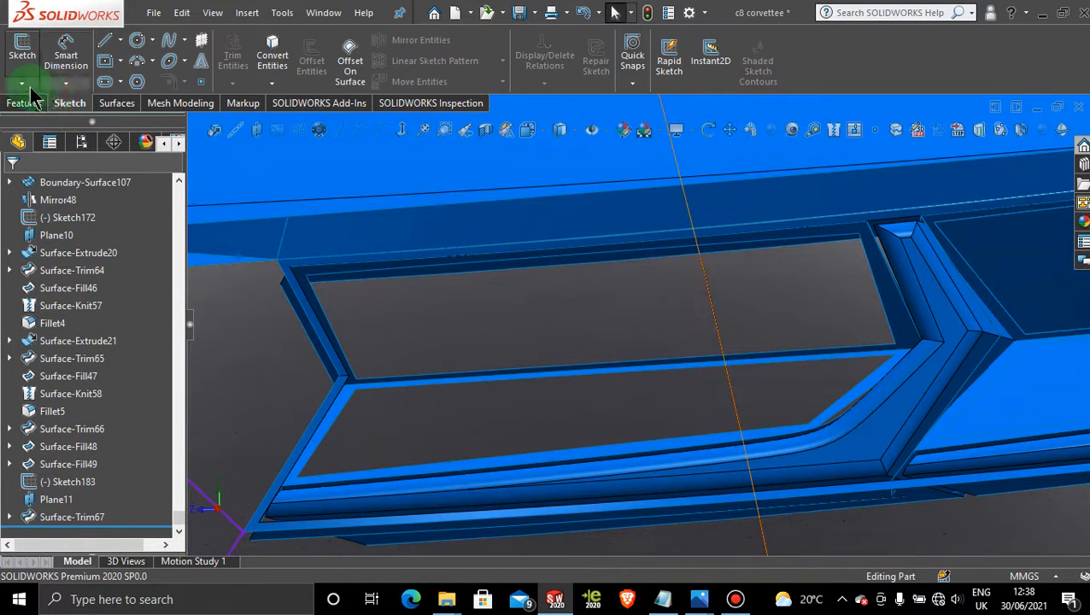
click(21, 83)
click(47, 117)
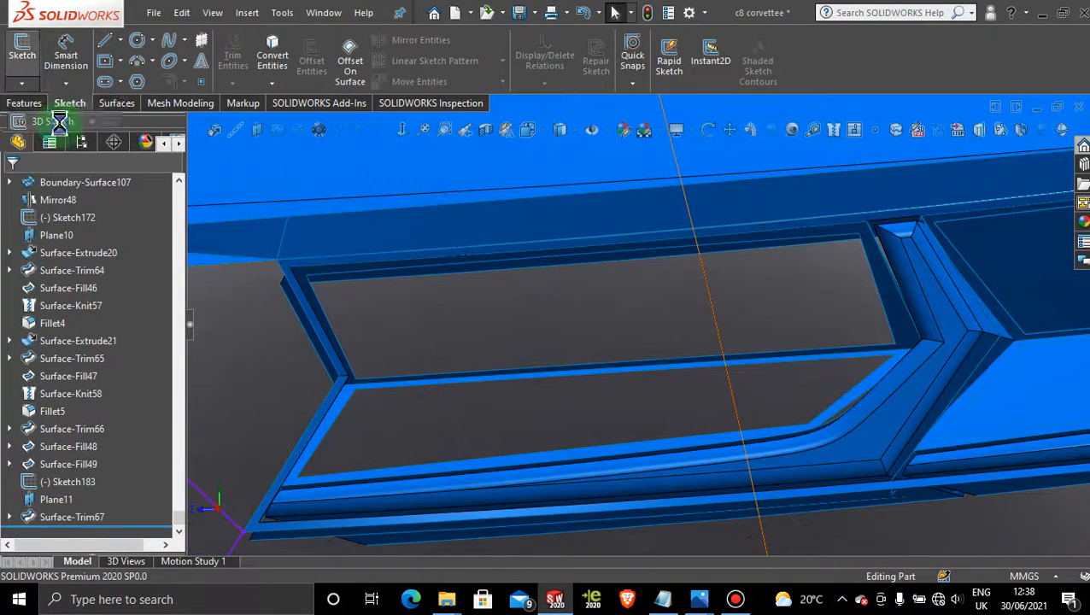
click(170, 41)
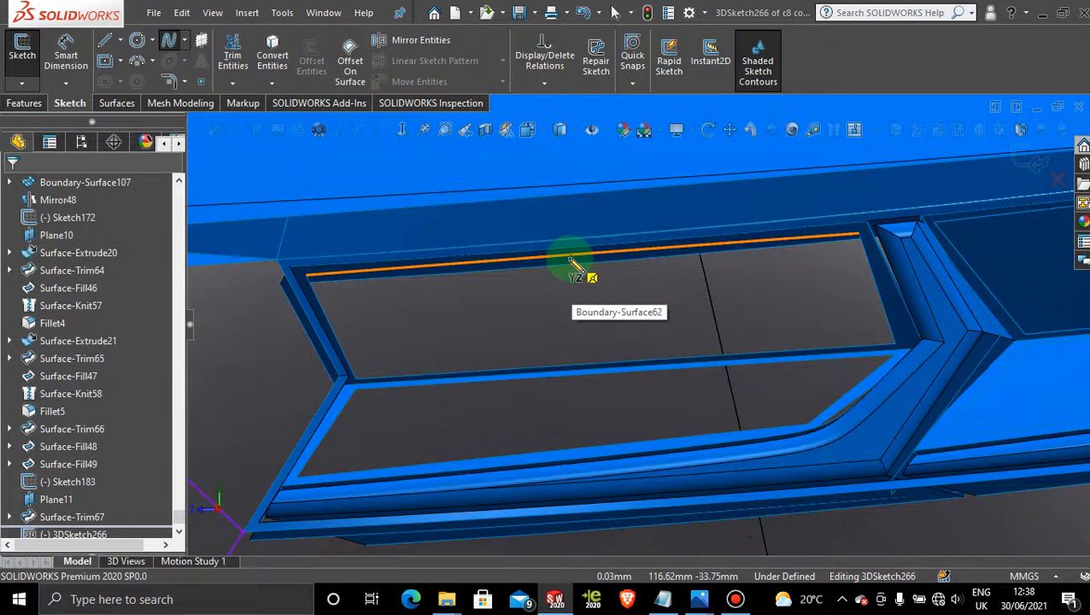
click(574, 277)
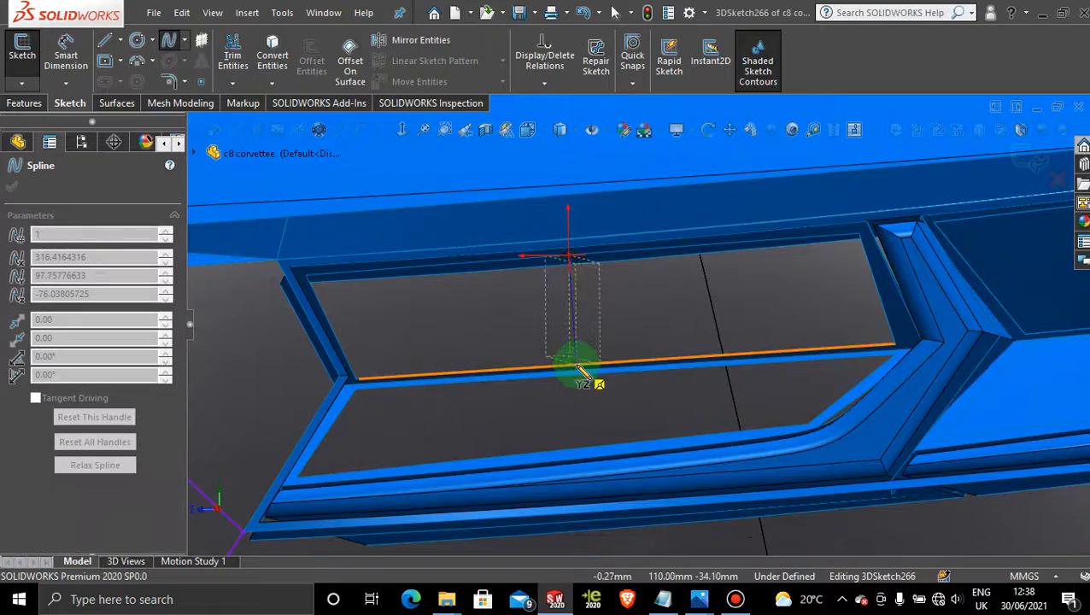
click(574, 365)
key(Escape)
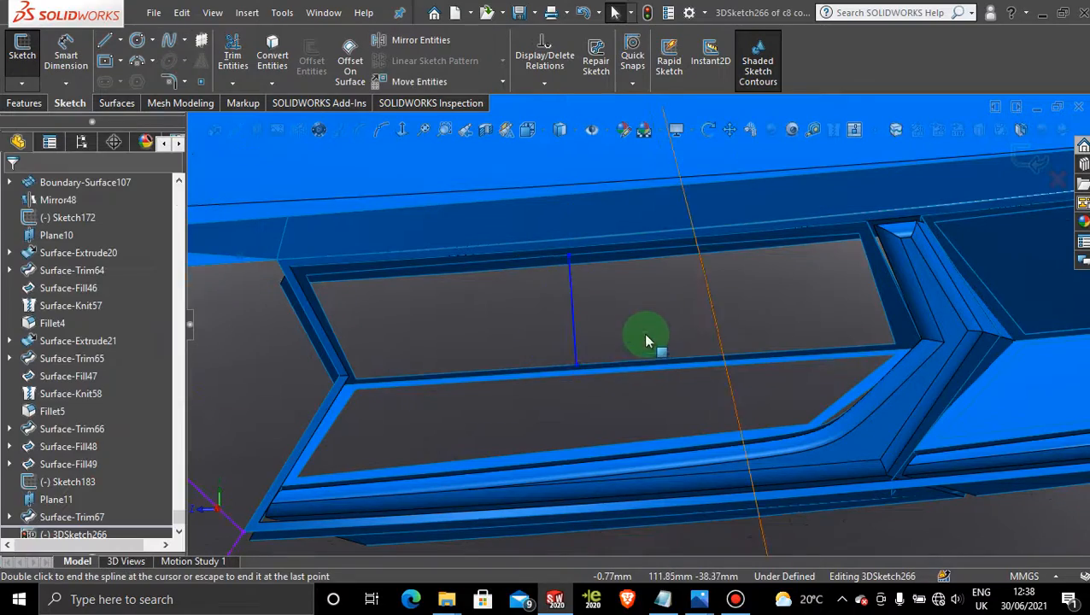
- Bend the spline across the upper lamp opening into a curve by adjusting its tangent handle in the back view
scroll(642, 334, up, 7)
middle_drag(591, 310, 507, 309)
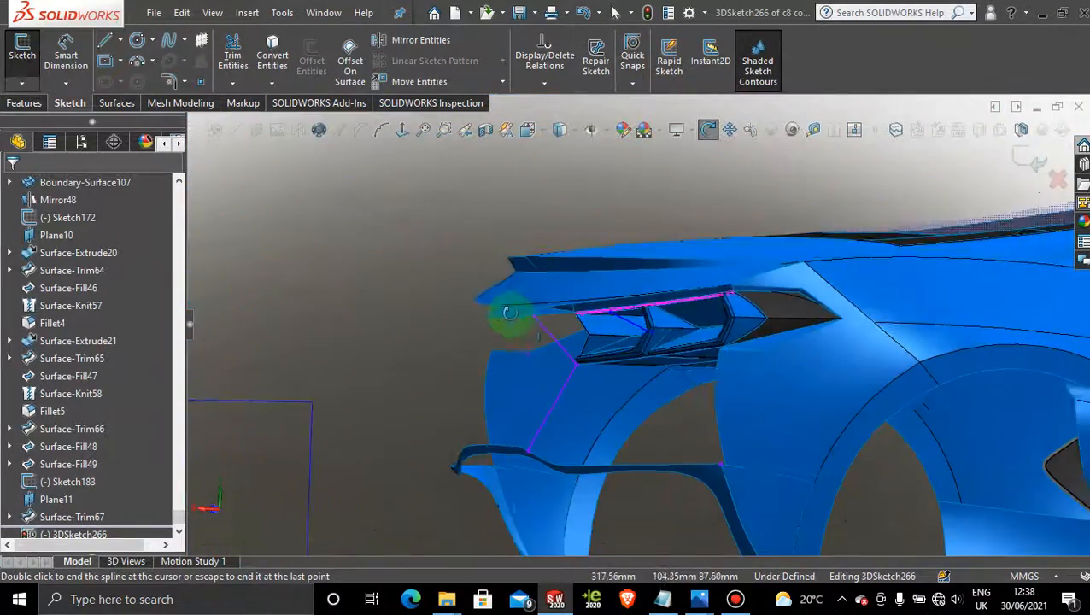
key(space)
click(553, 351)
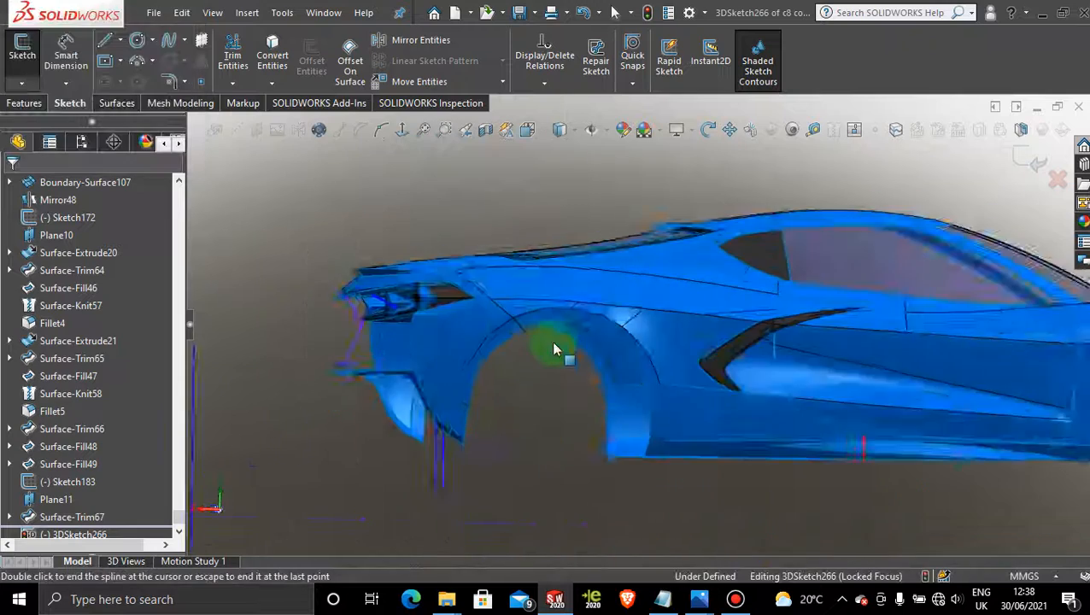
scroll(510, 293, down, 4)
scroll(511, 293, down, 8)
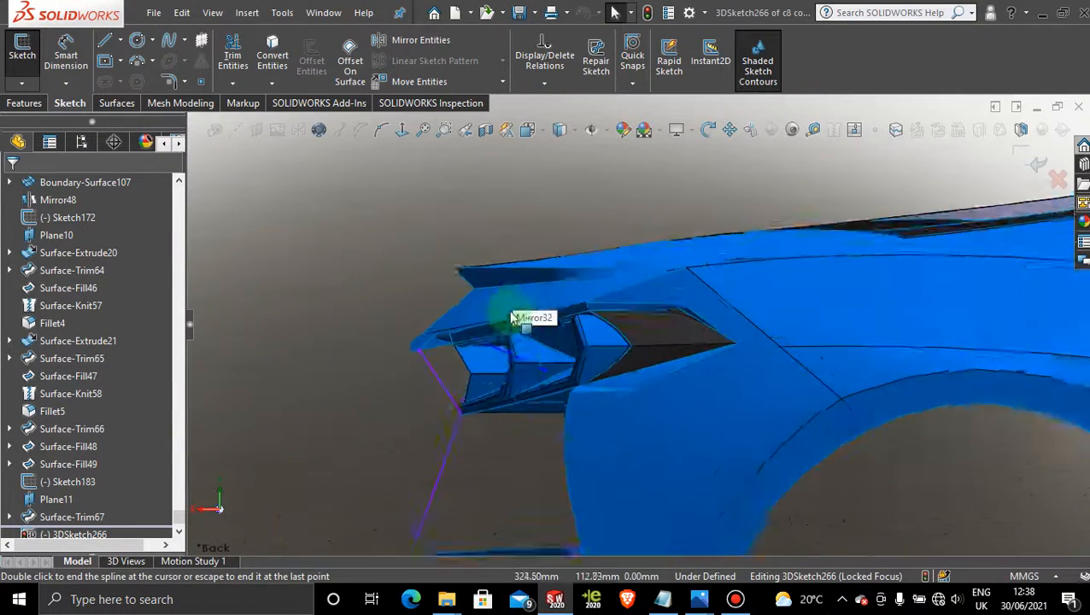
click(547, 362)
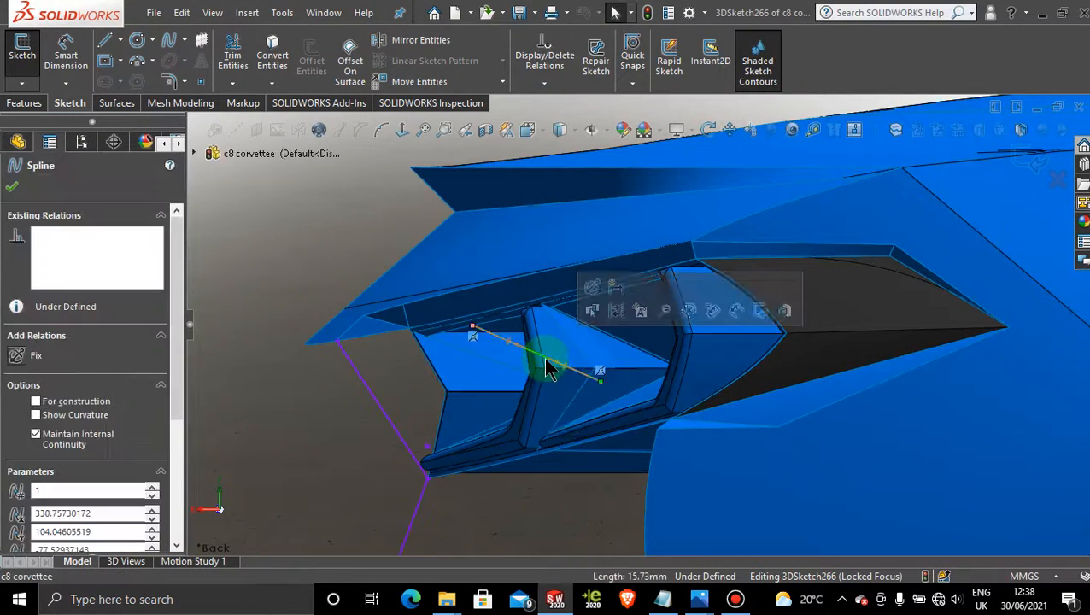
drag(520, 347, 522, 353)
click(12, 189)
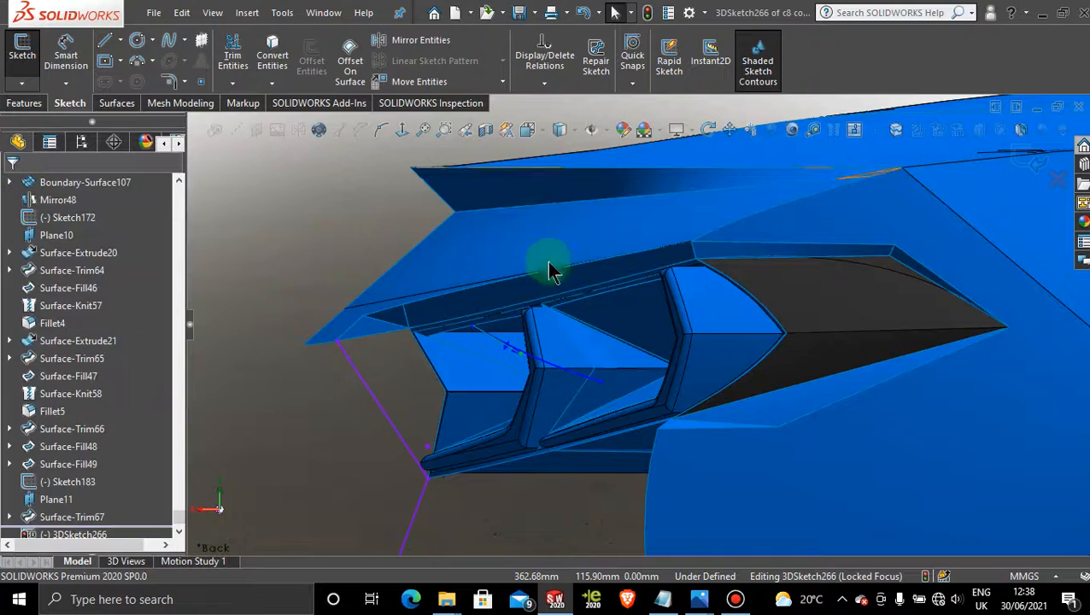
- Examine the curved spline within the upper lamp opening and its surrounding recess from several angles
scroll(567, 273, up, 8)
middle_drag(611, 320, 734, 353)
scroll(725, 341, down, 3)
scroll(671, 330, down, 5)
scroll(907, 358, up, 3)
scroll(898, 322, down, 7)
scroll(816, 387, up, 7)
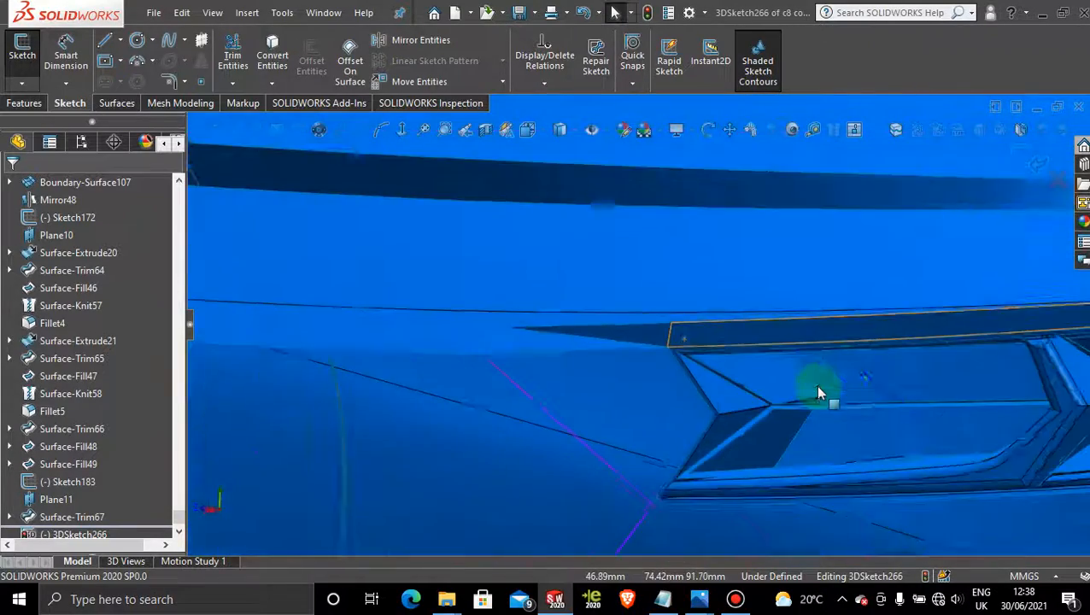
scroll(844, 379, down, 3)
scroll(761, 329, up, 2)
scroll(761, 329, down, 5)
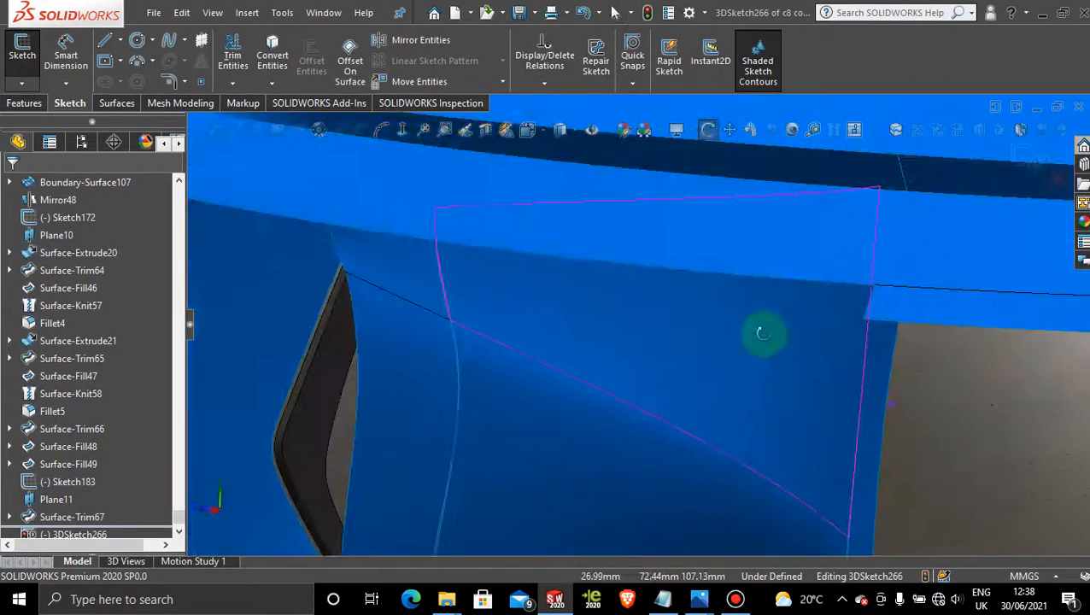
scroll(763, 335, up, 3)
scroll(766, 341, up, 3)
scroll(907, 338, down, 5)
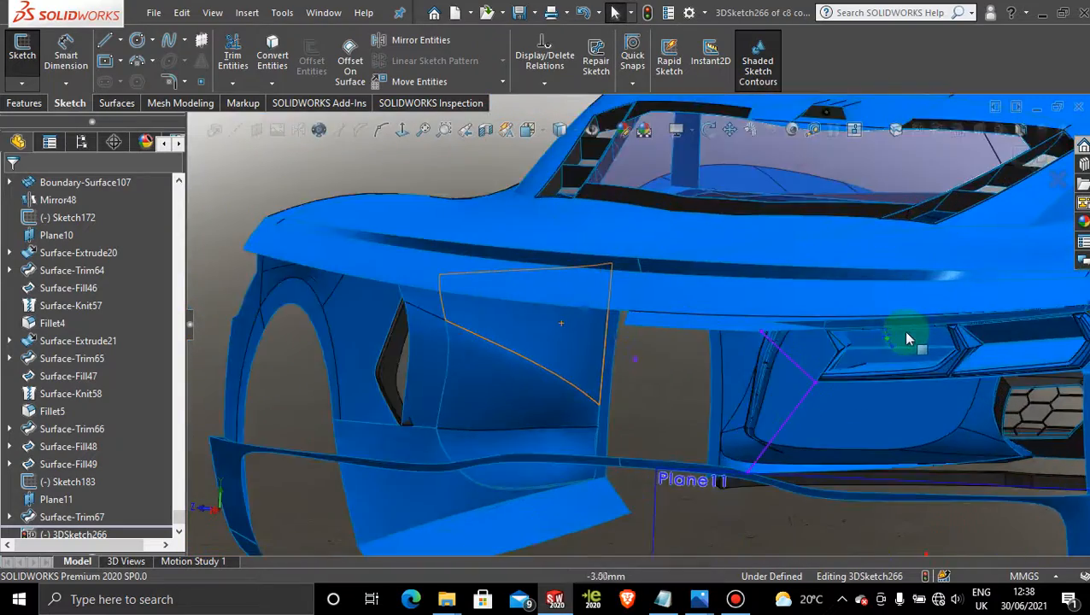
mouse_move(905, 392)
middle_down()
mouse_move(900, 382)
mouse_move(909, 390)
middle_up()
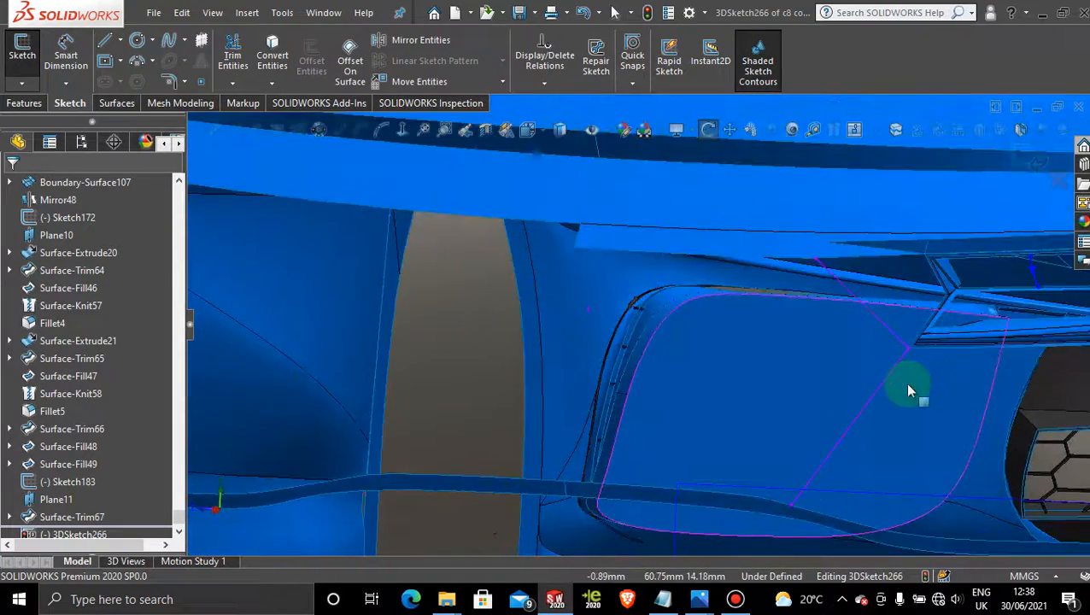
scroll(911, 388, up, 4)
scroll(922, 296, down, 4)
scroll(922, 297, down, 3)
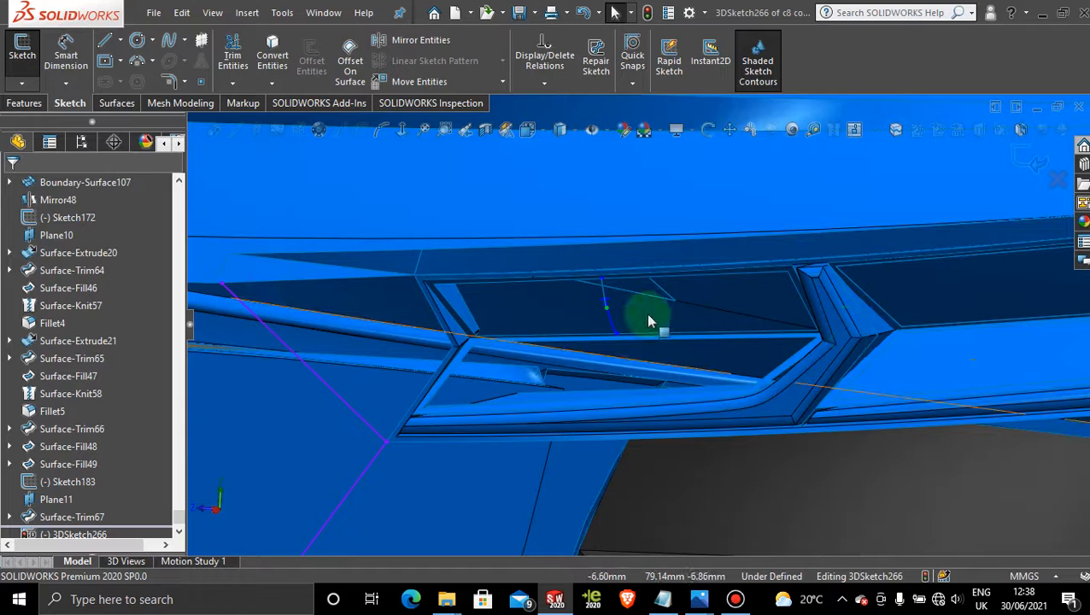
scroll(639, 309, down, 2)
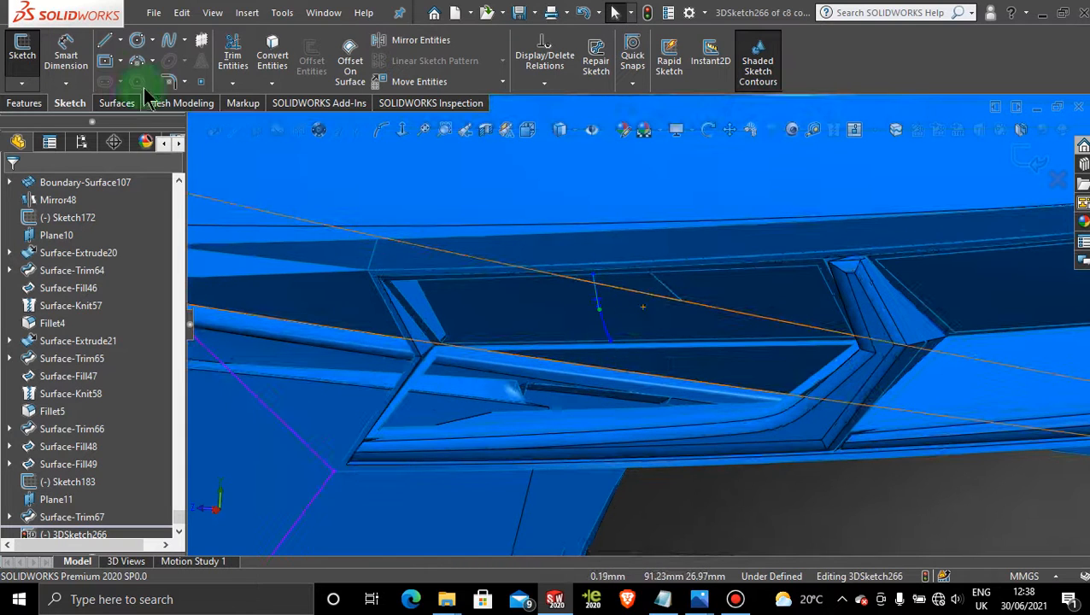
- Start a Filled Surface on the upper lamp opening with its four long edges as patch boundary and the spline as constraint curve
click(120, 103)
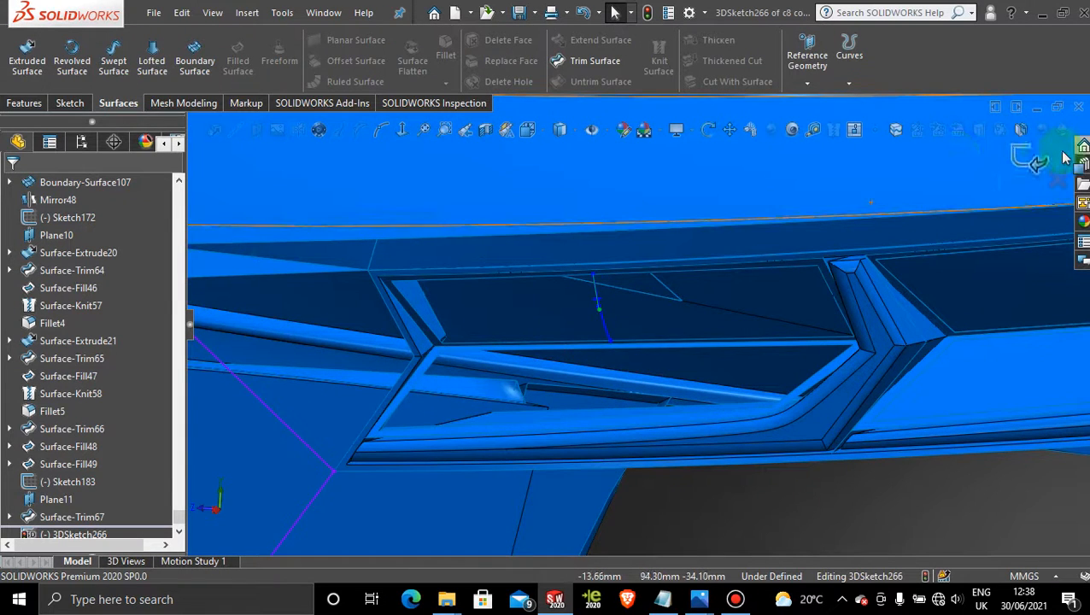
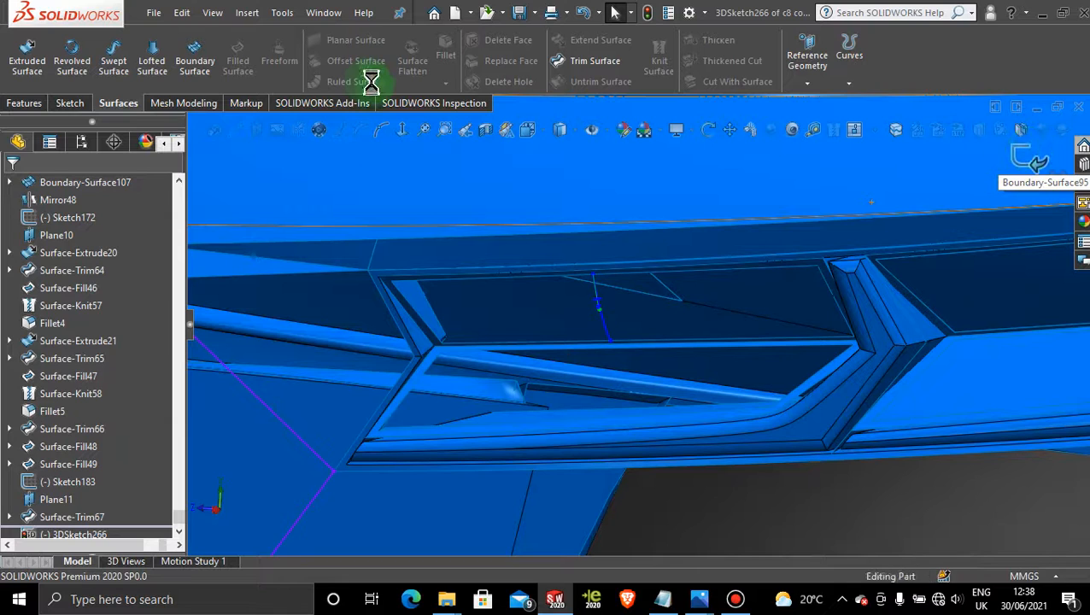
click(637, 279)
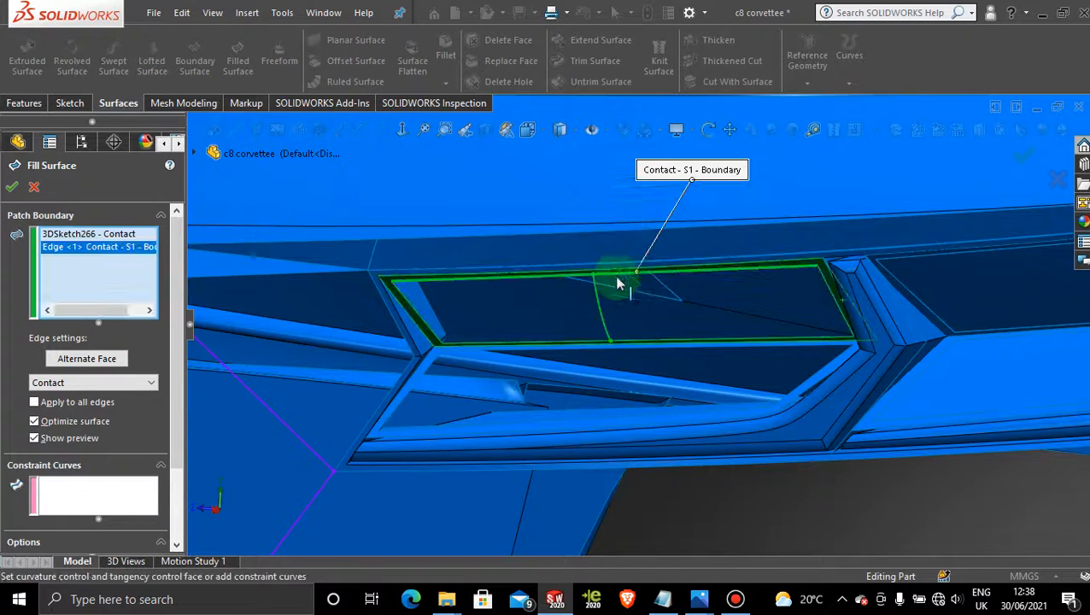
click(419, 321)
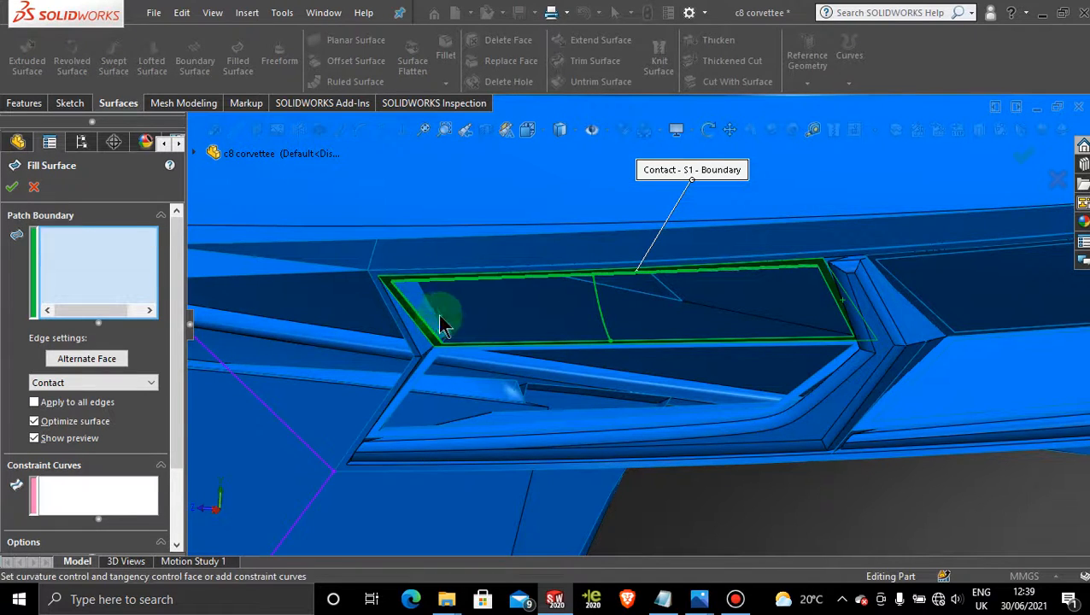
click(535, 345)
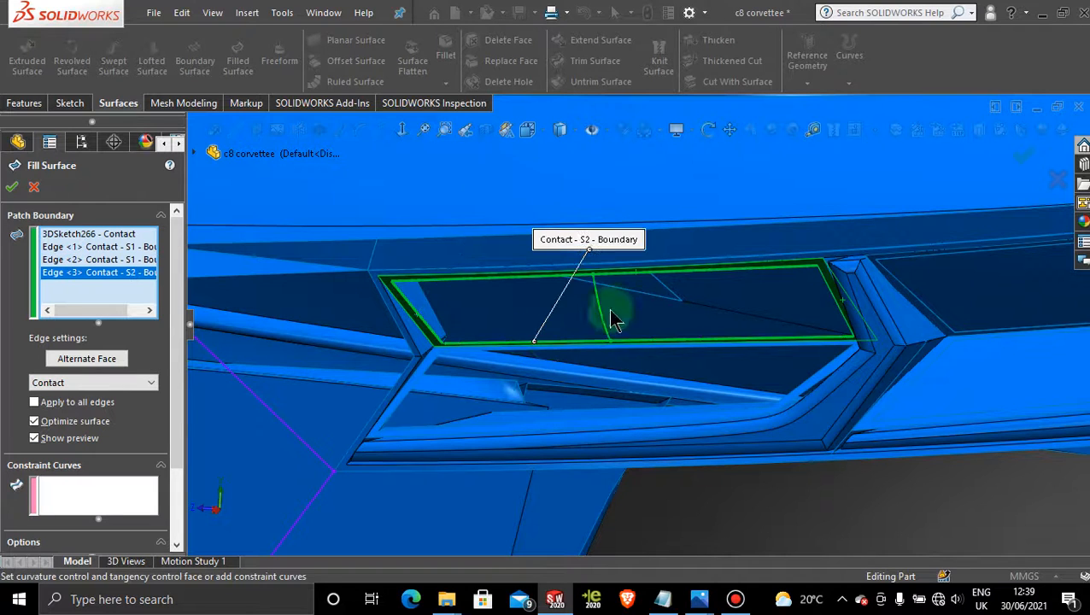
click(832, 293)
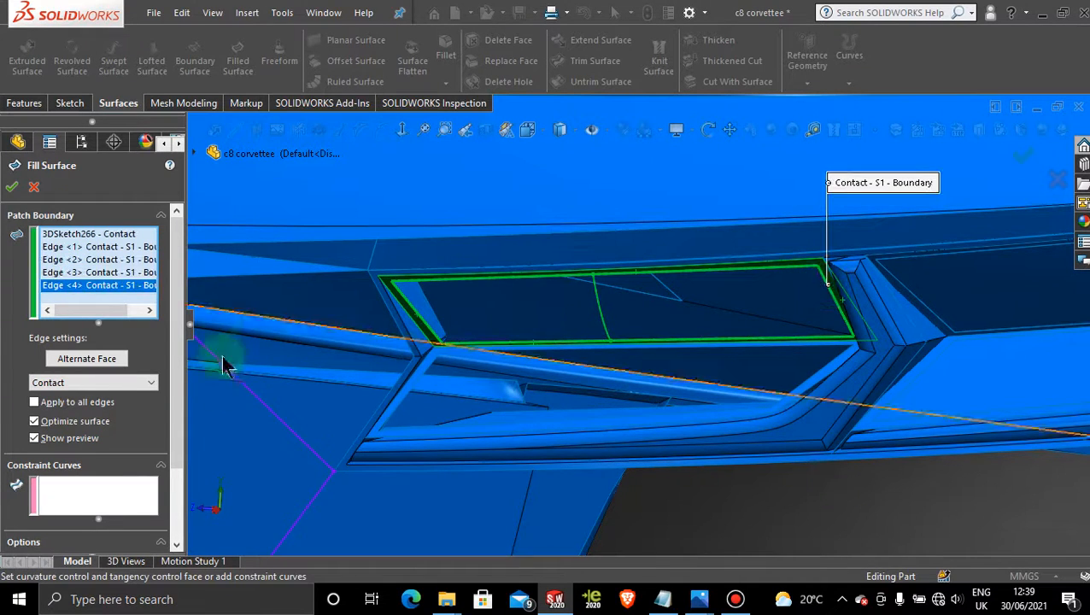
click(72, 504)
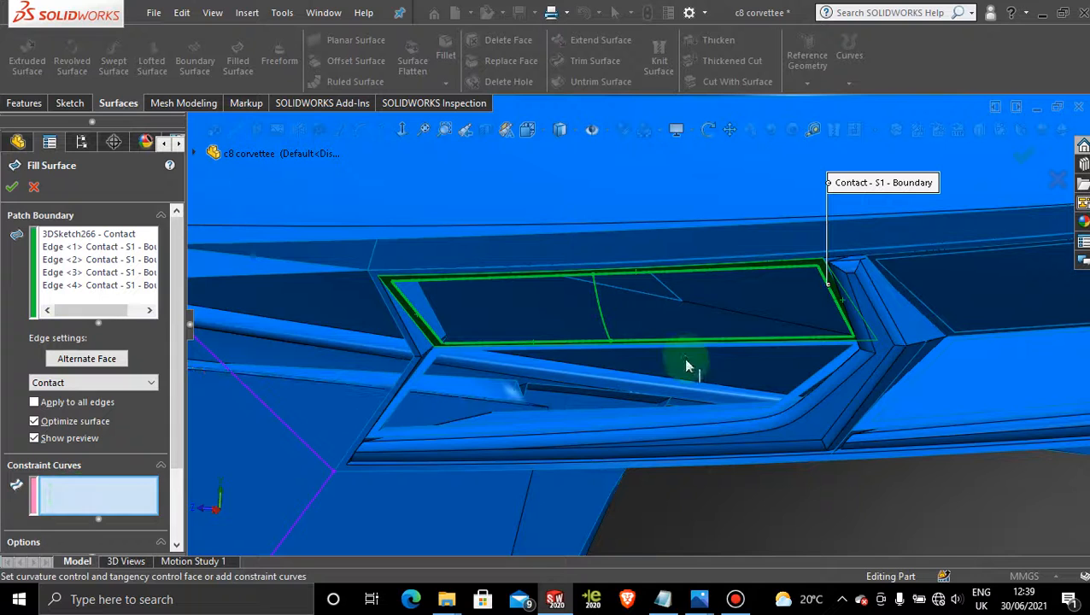
click(602, 315)
click(603, 315)
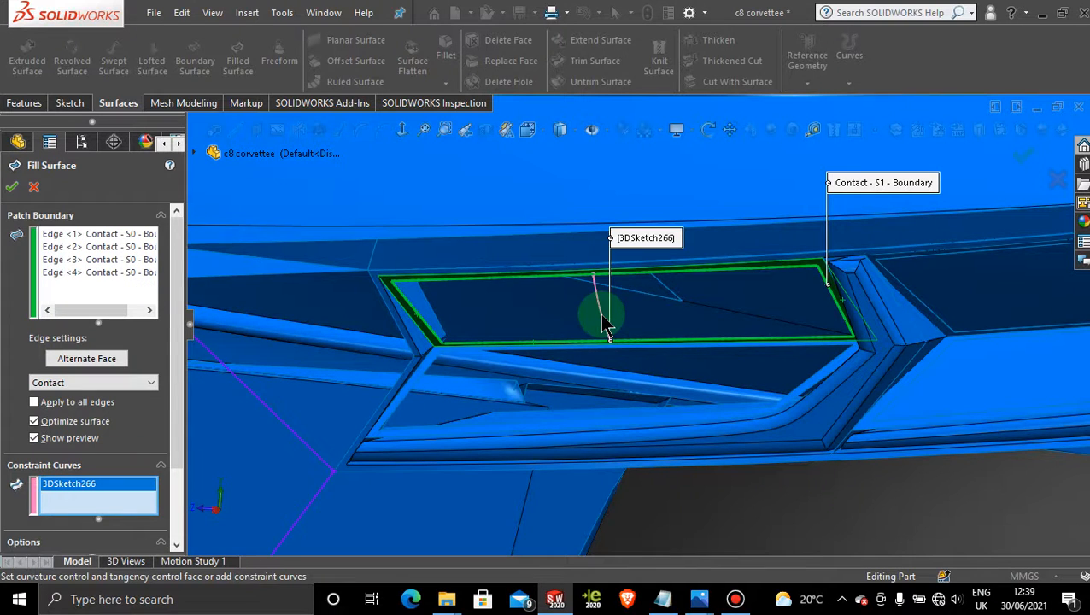
- Clear the constraint curves and add the tiny edge at the opening's lower outer corner to the patch boundary
middle_drag(688, 301, 701, 317)
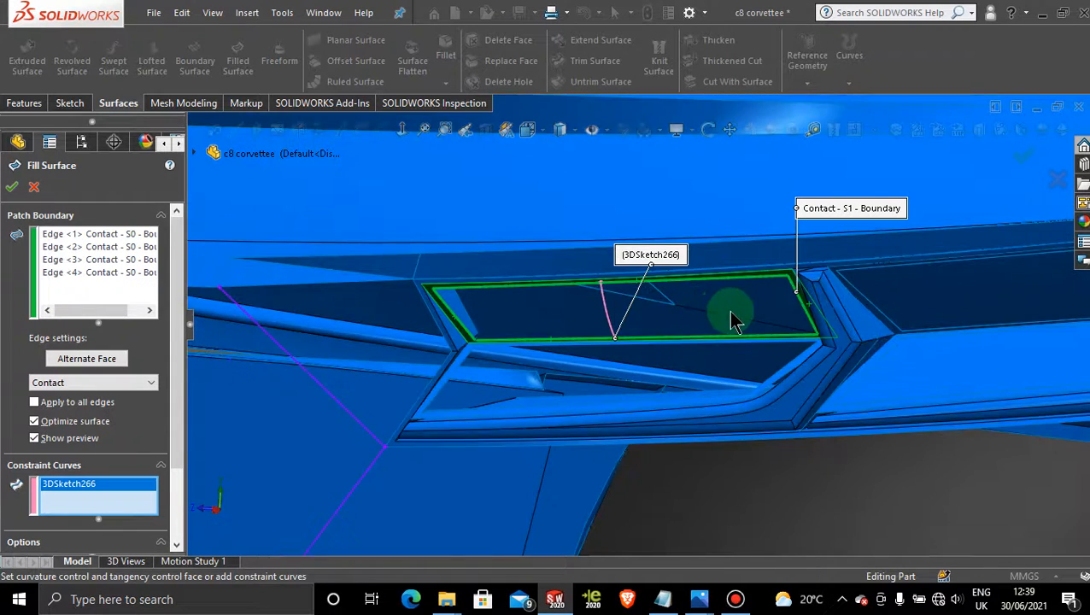
scroll(733, 321, down, 3)
scroll(287, 356, down, 4)
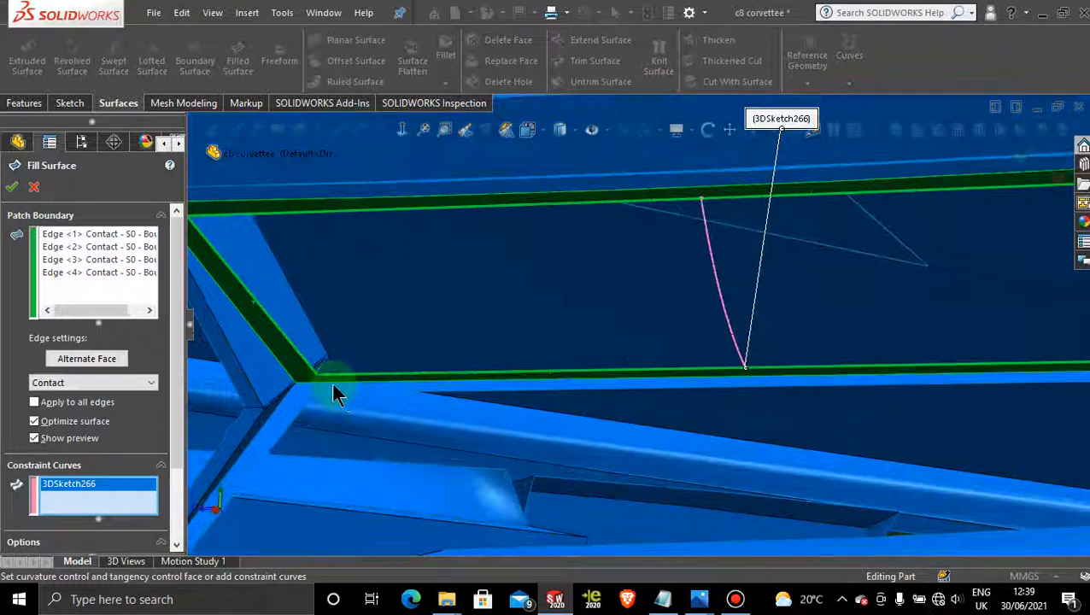
scroll(335, 393, down, 4)
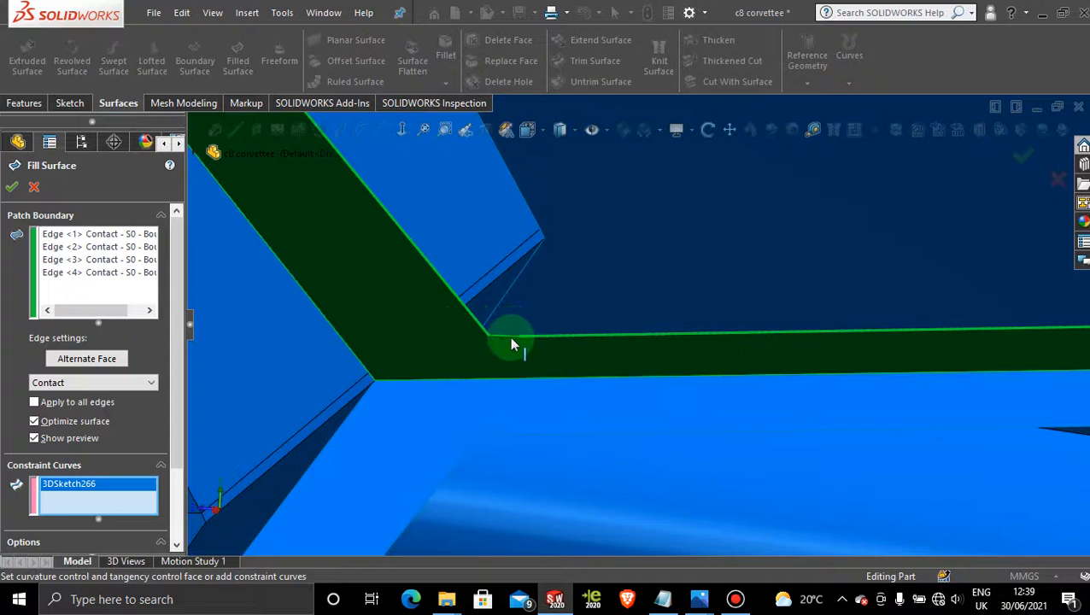
click(510, 343)
scroll(686, 324, up, 4)
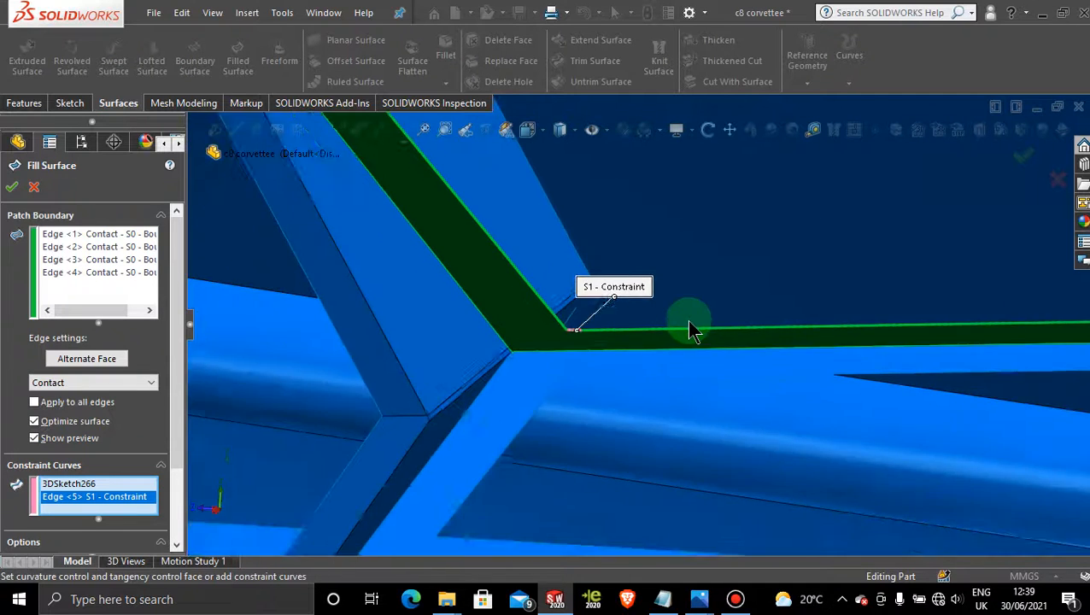
right_click(101, 483)
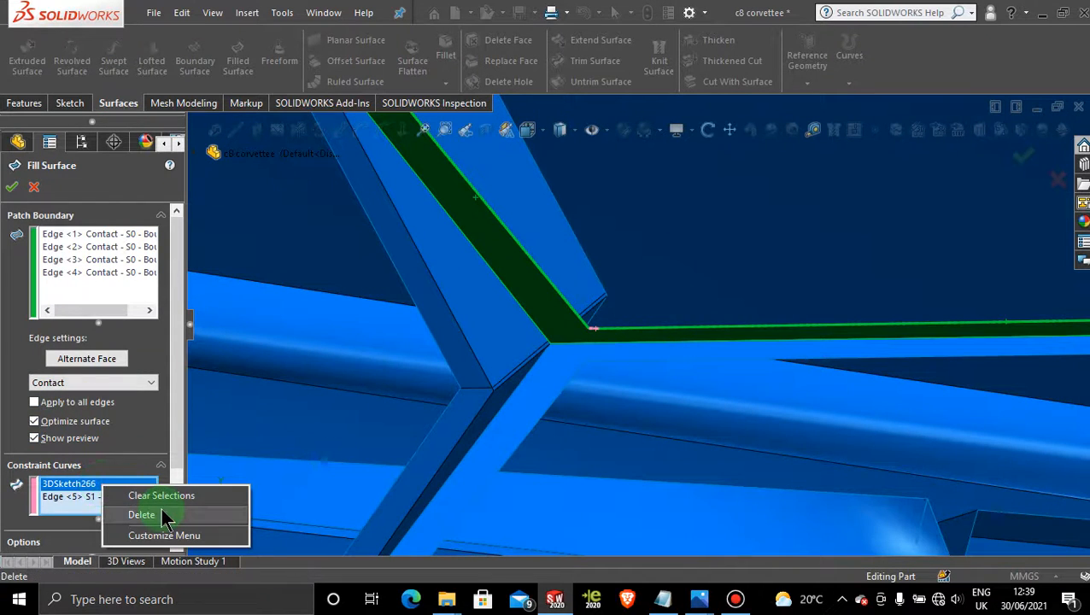
click(145, 496)
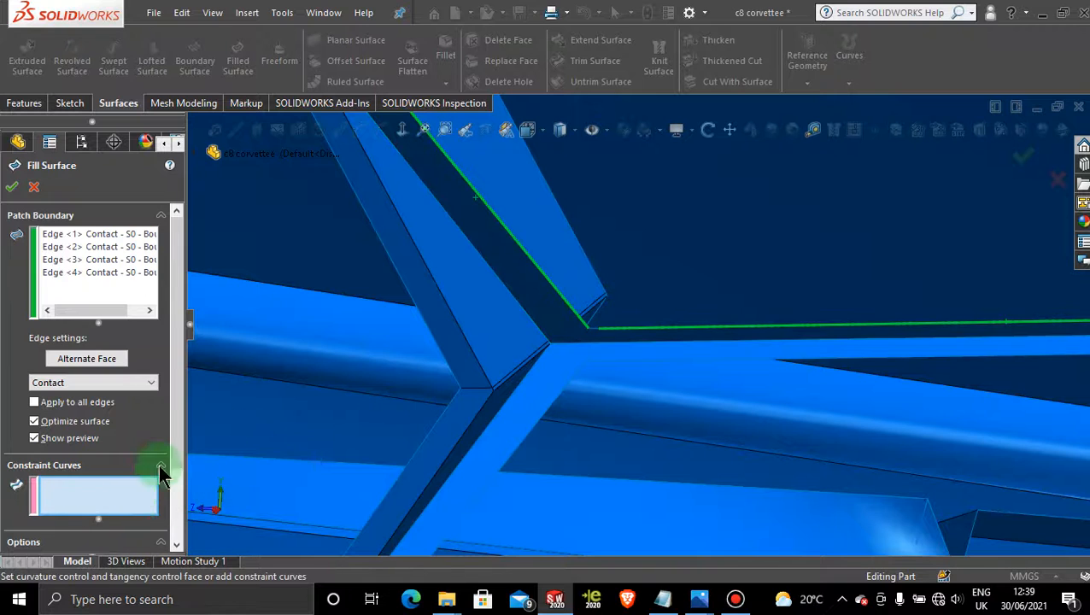
click(116, 288)
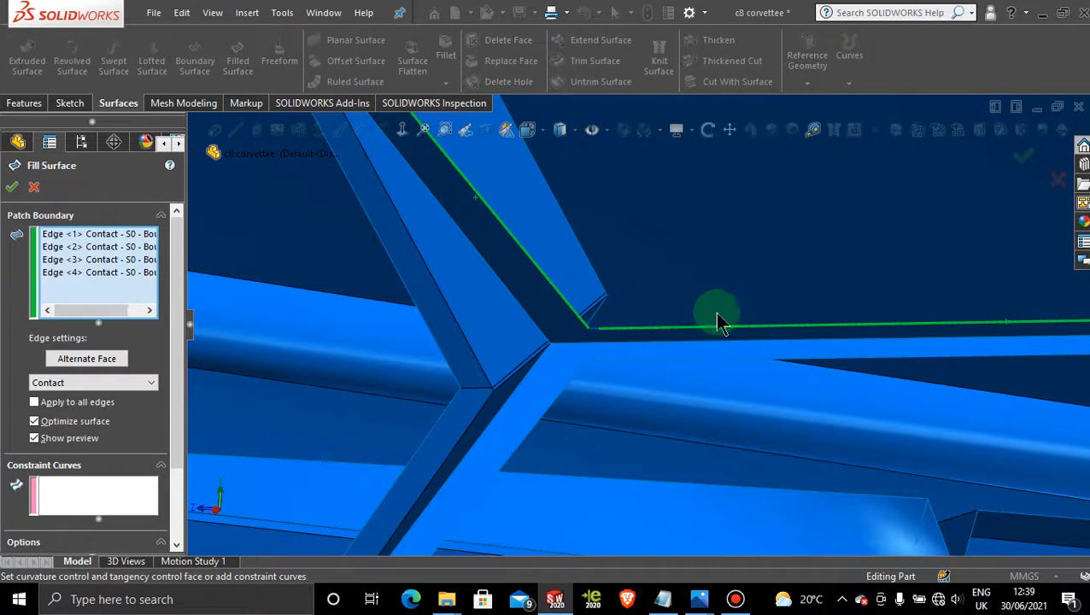
click(591, 328)
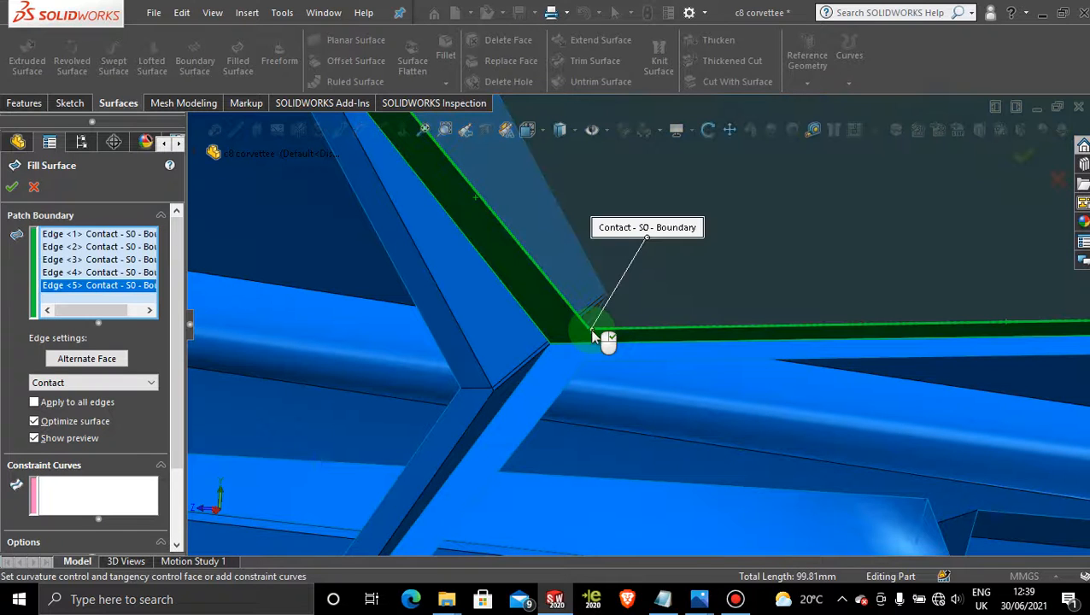
- Set the curved spline as the constraint curve again and create the filled surface over the upper lamp opening
click(109, 503)
mouse_move(922, 214)
middle_down()
mouse_move(910, 264)
mouse_move(843, 294)
middle_up()
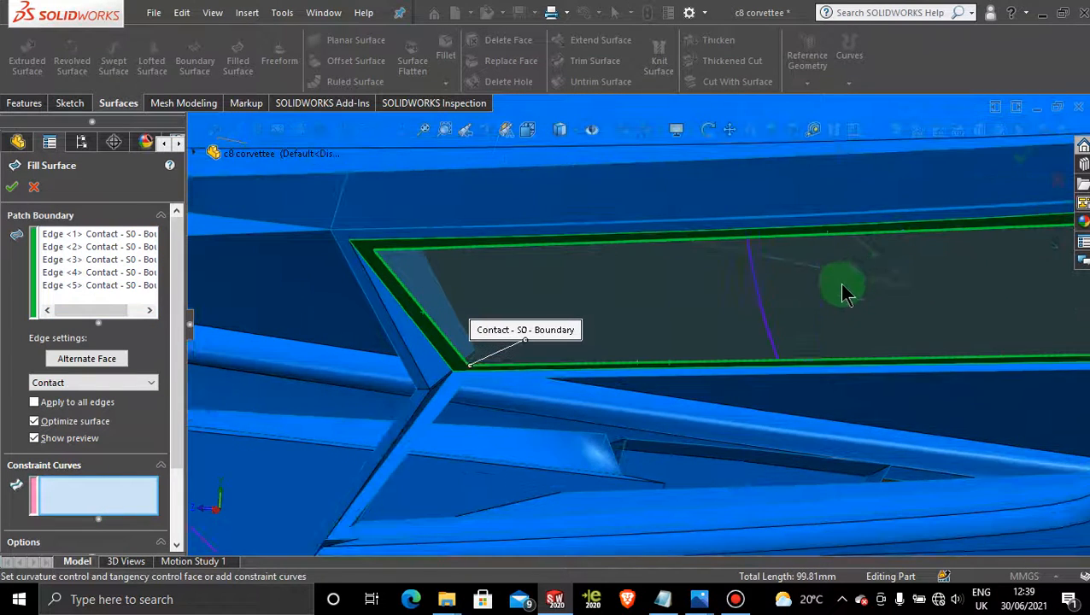
click(759, 299)
click(12, 187)
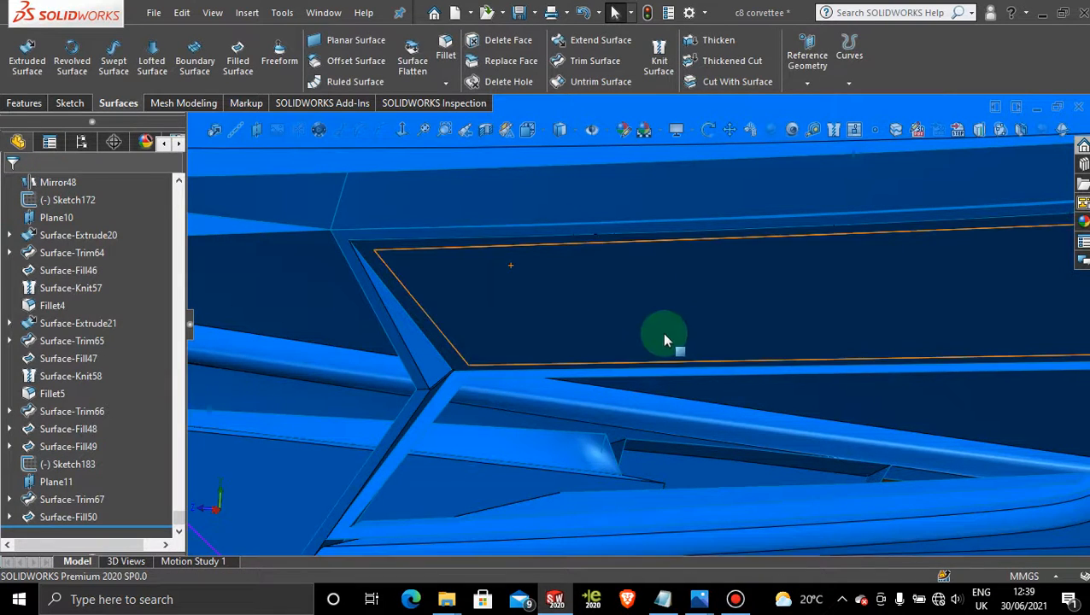
- Draw a two-point spline in a new 3D sketch, from the lower lamp opening's upper edge to its lower edge
scroll(660, 332, up, 1)
scroll(830, 318, up, 3)
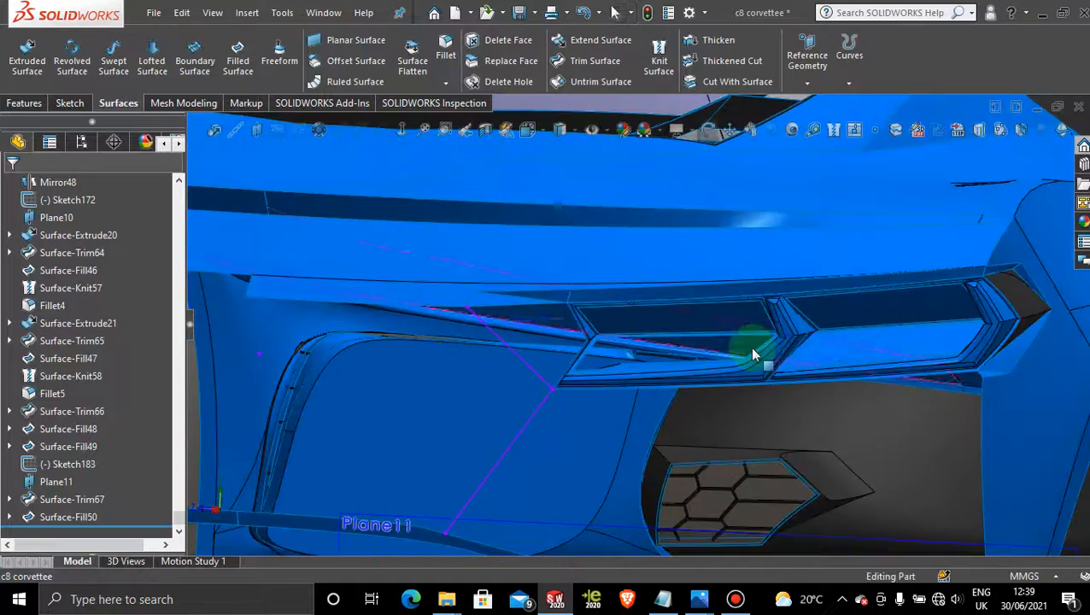
middle_drag(749, 347, 948, 518)
scroll(949, 519, down, 4)
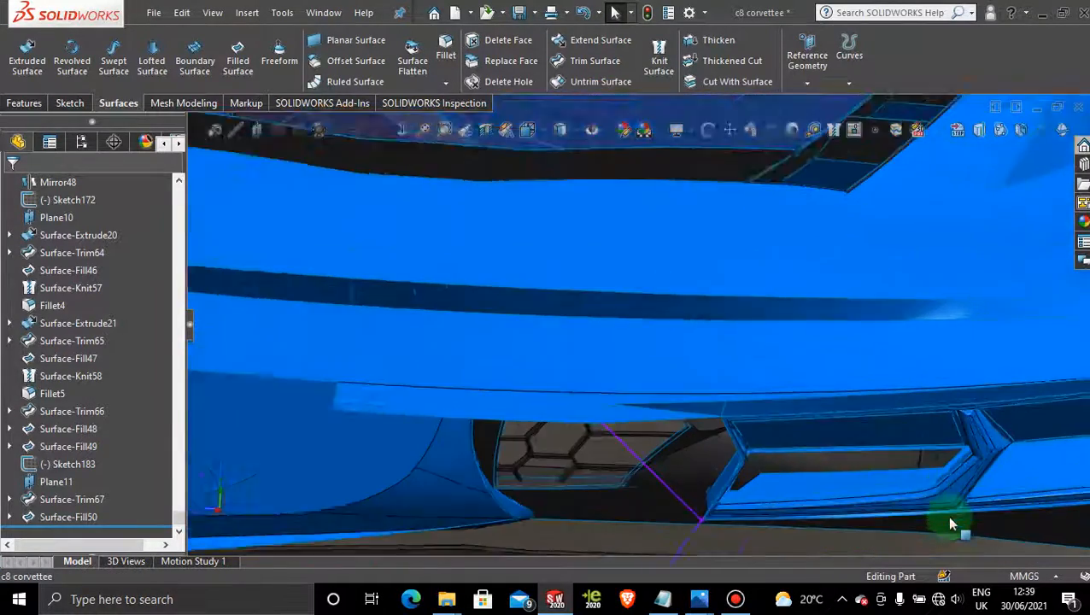
click(773, 394)
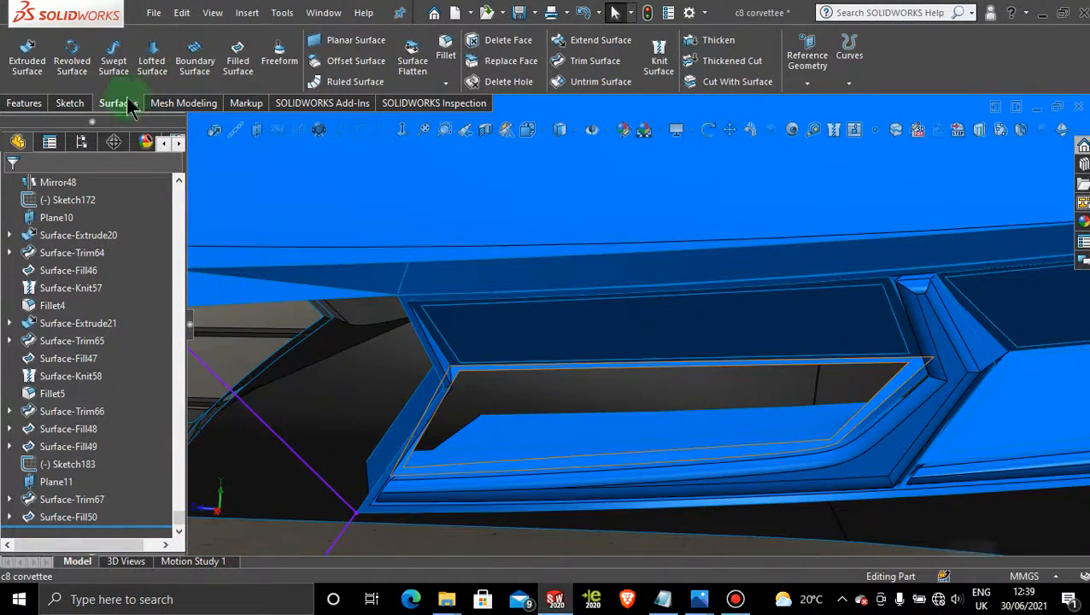
click(70, 103)
click(21, 83)
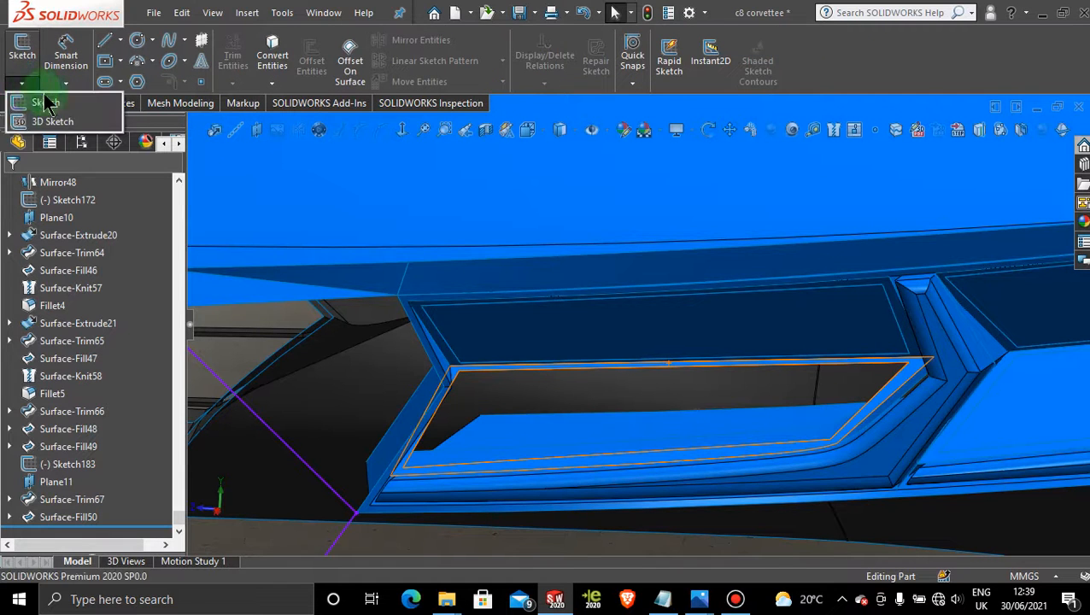
click(53, 120)
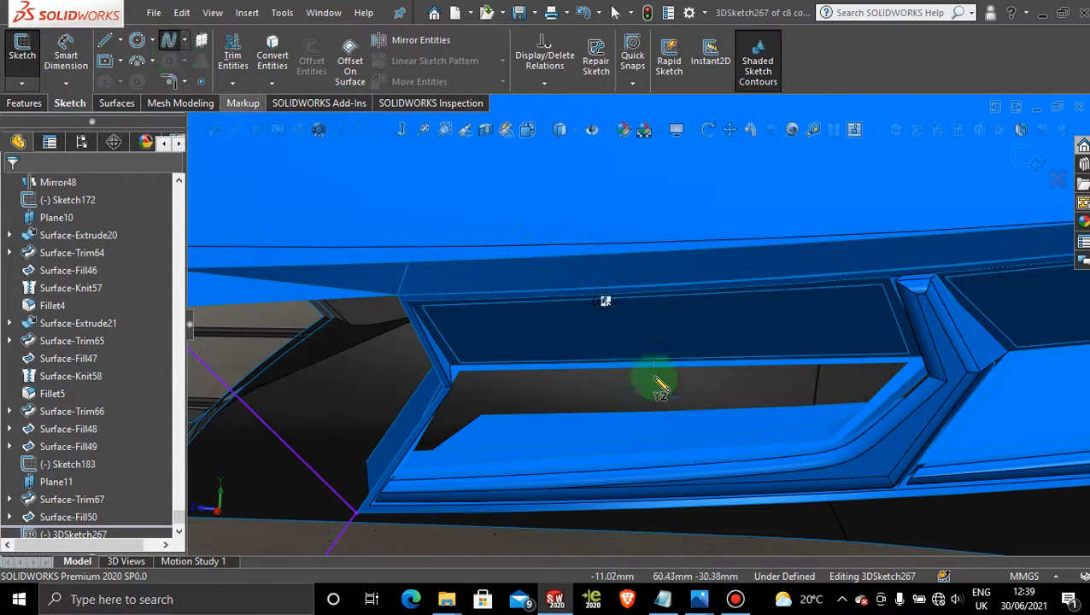
scroll(687, 401, down, 3)
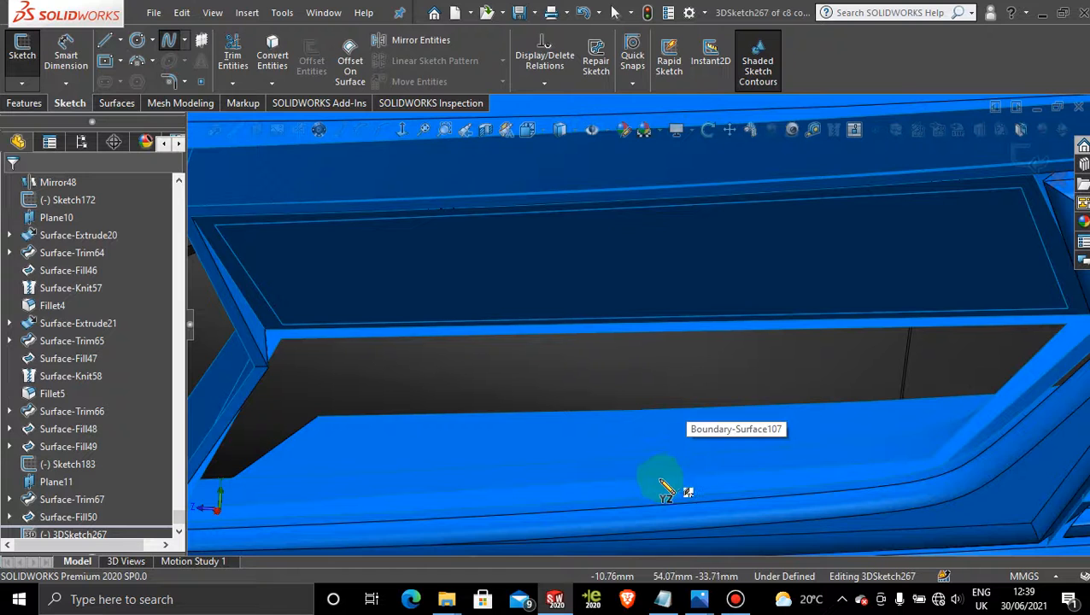
click(673, 334)
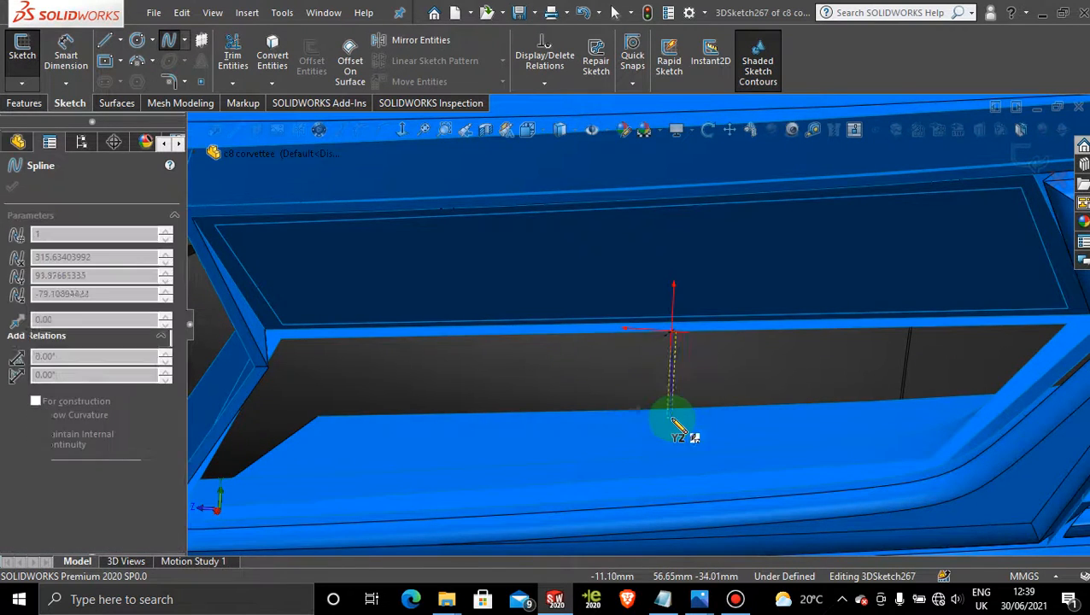
scroll(683, 433, up, 2)
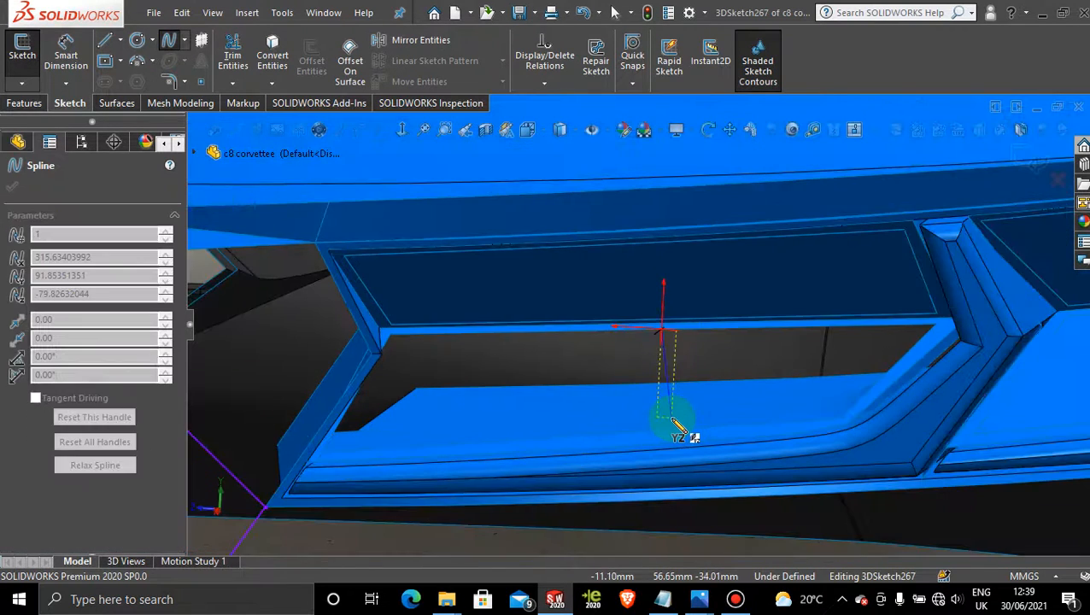
click(628, 432)
key(Escape)
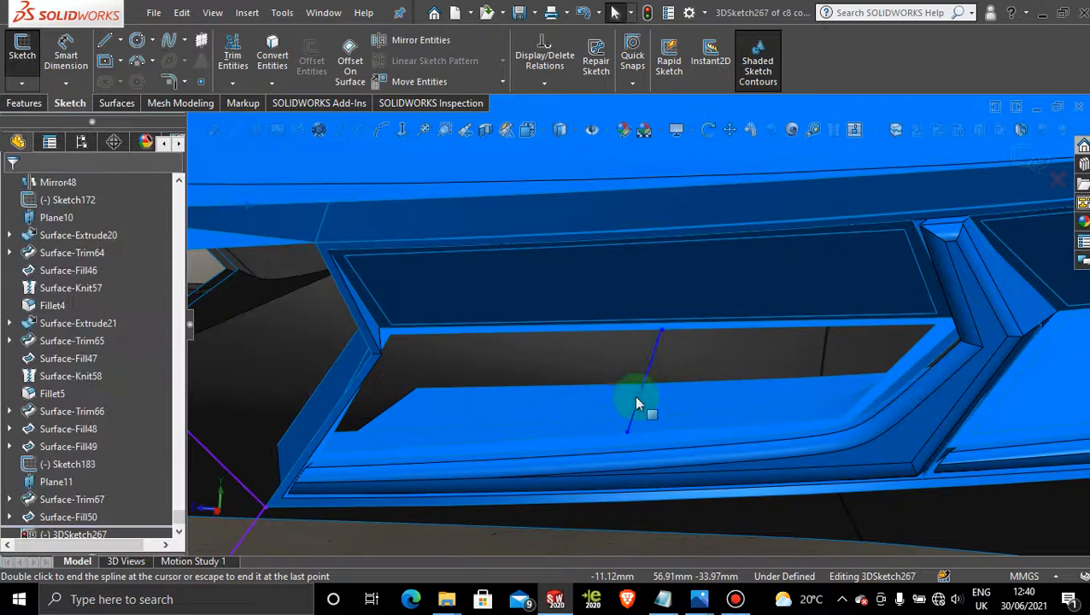
- In the back view, bend the lower opening's spline into a gentle curve with its inner end tangent handle and finish the sketch
scroll(631, 396, up, 7)
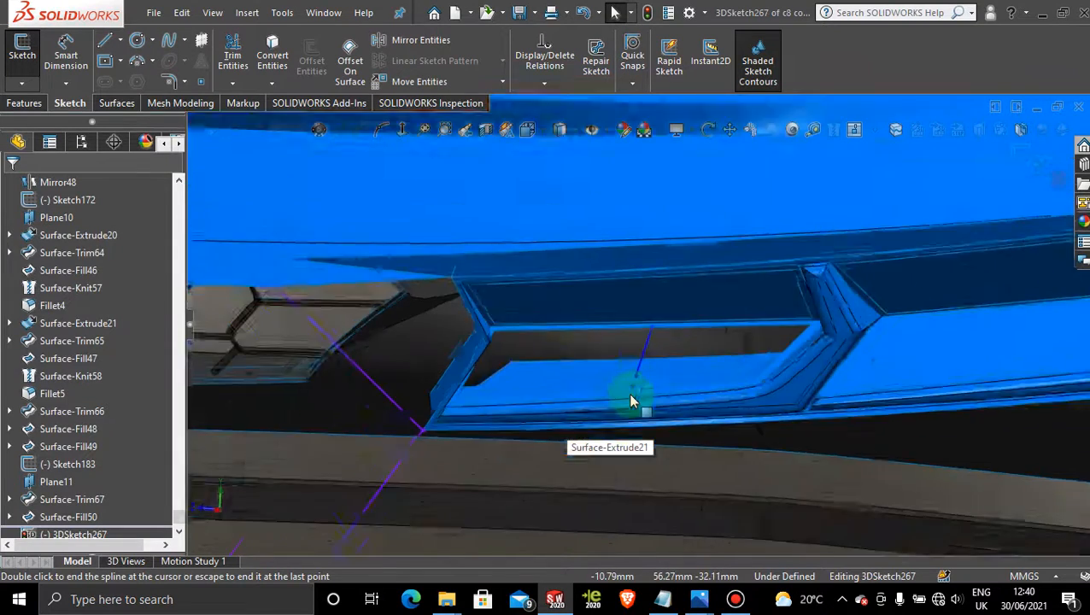
middle_drag(620, 348, 555, 365)
key(space)
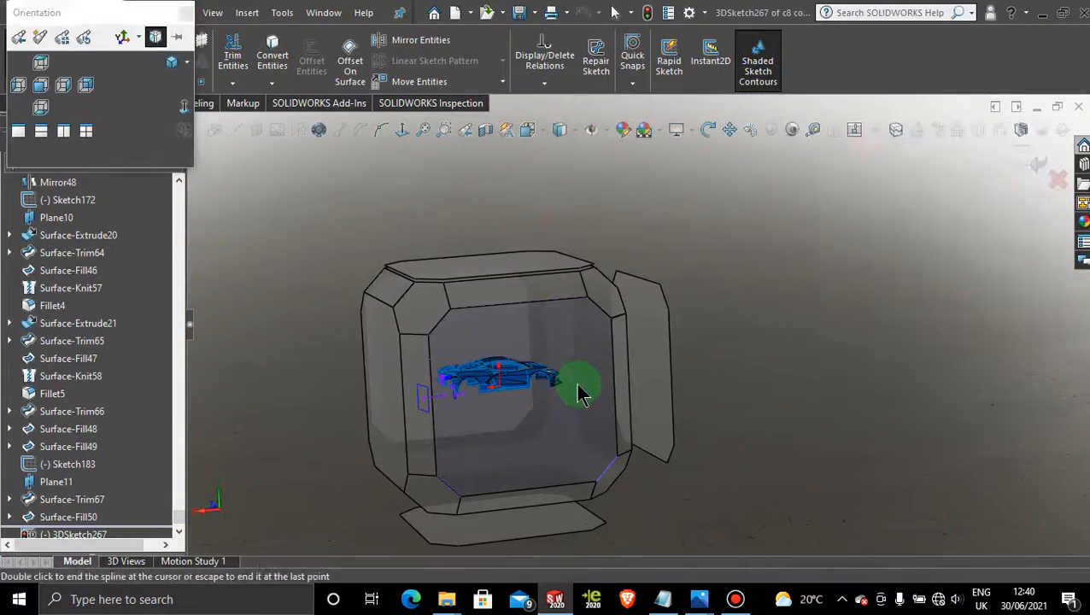
click(579, 394)
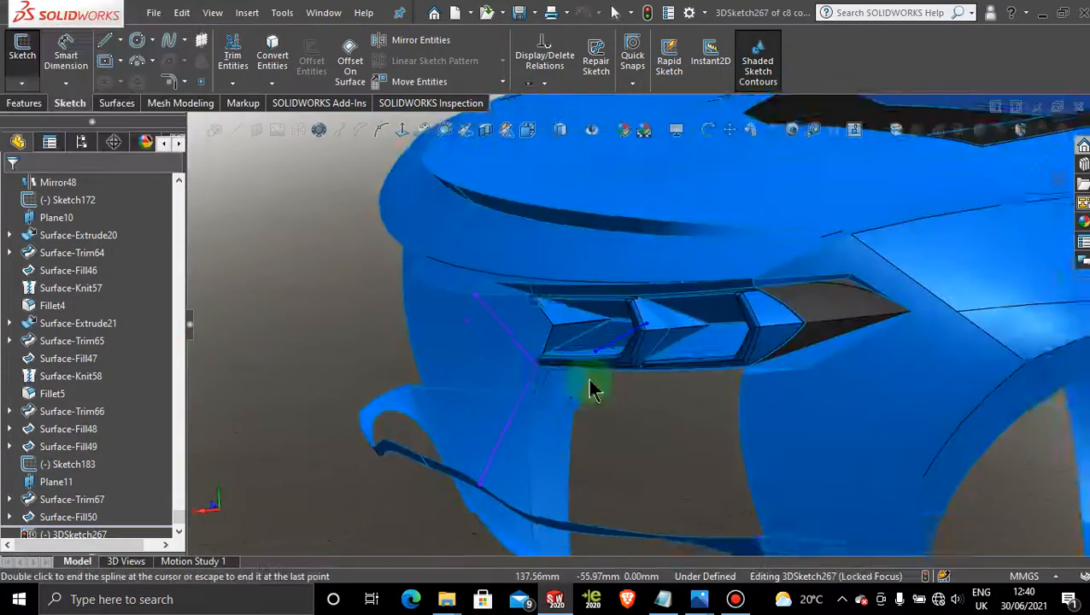
scroll(507, 286, down, 3)
scroll(506, 281, down, 8)
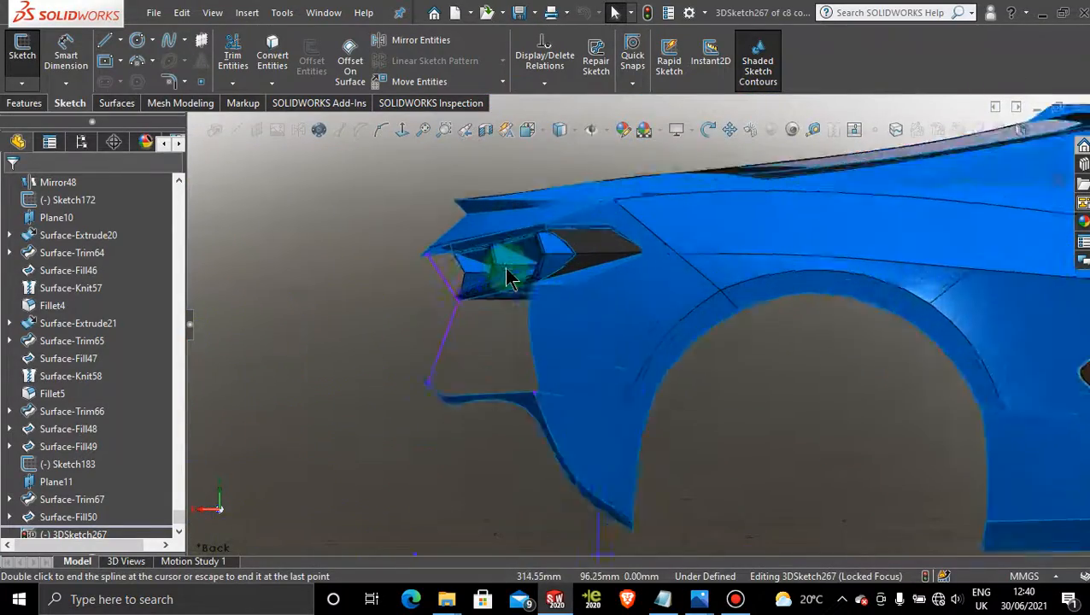
key(Escape)
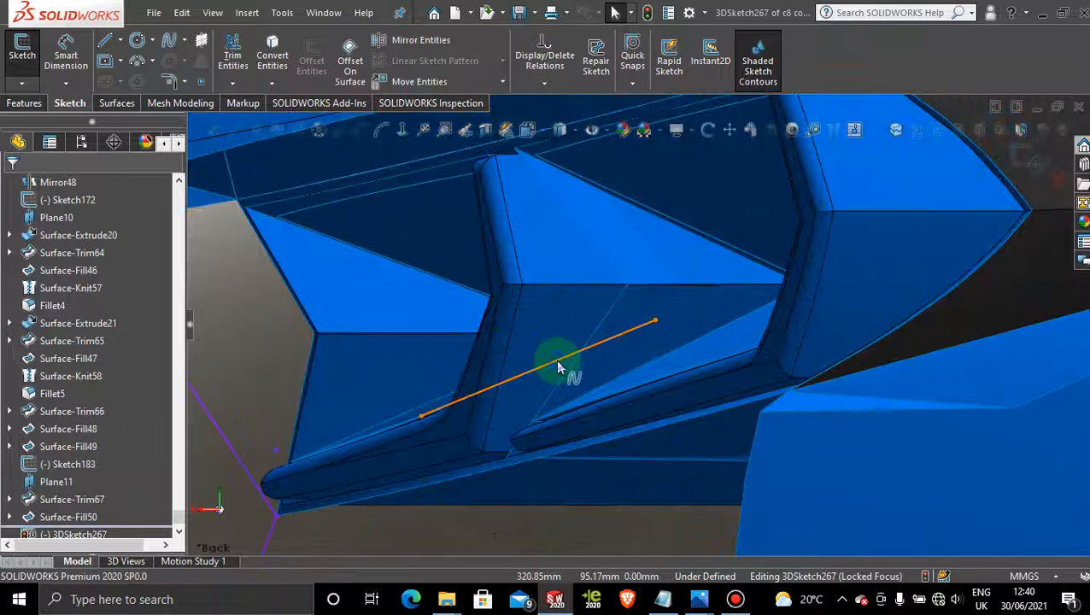
drag(654, 320, 533, 341)
click(9, 187)
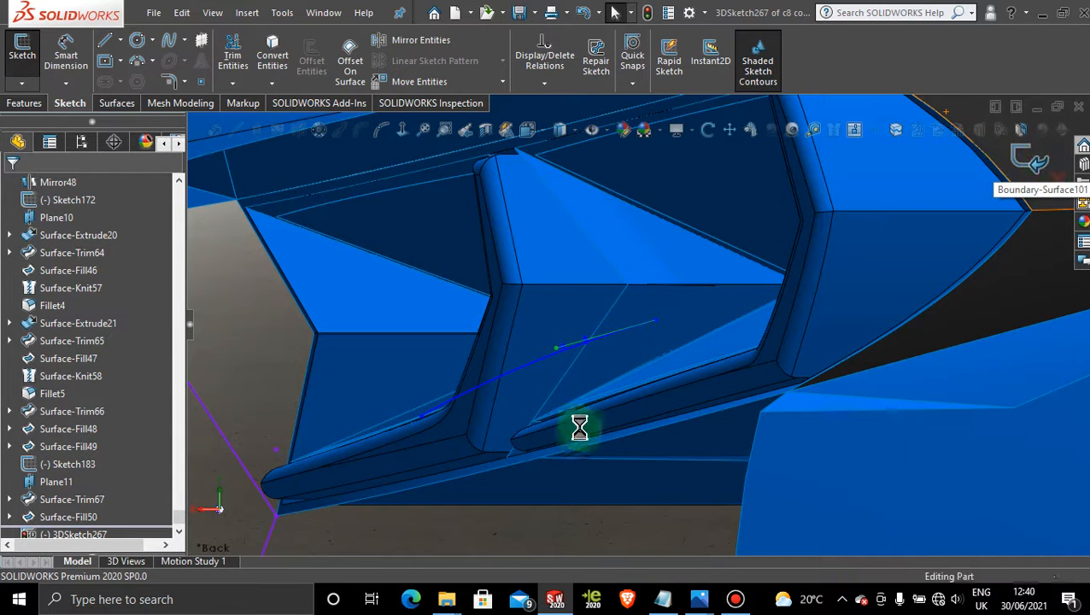
- Start a Filled Surface on the lower lamp opening with its long upper edge and slanted outer edge as patch boundary
scroll(581, 439, up, 5)
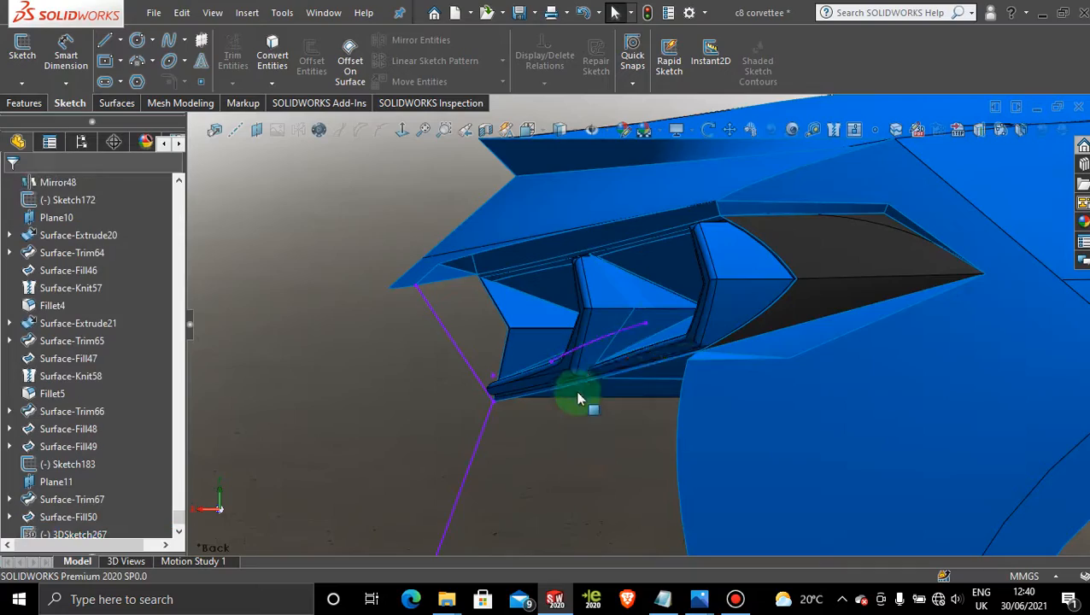
middle_drag(577, 393, 670, 420)
scroll(672, 428, down, 8)
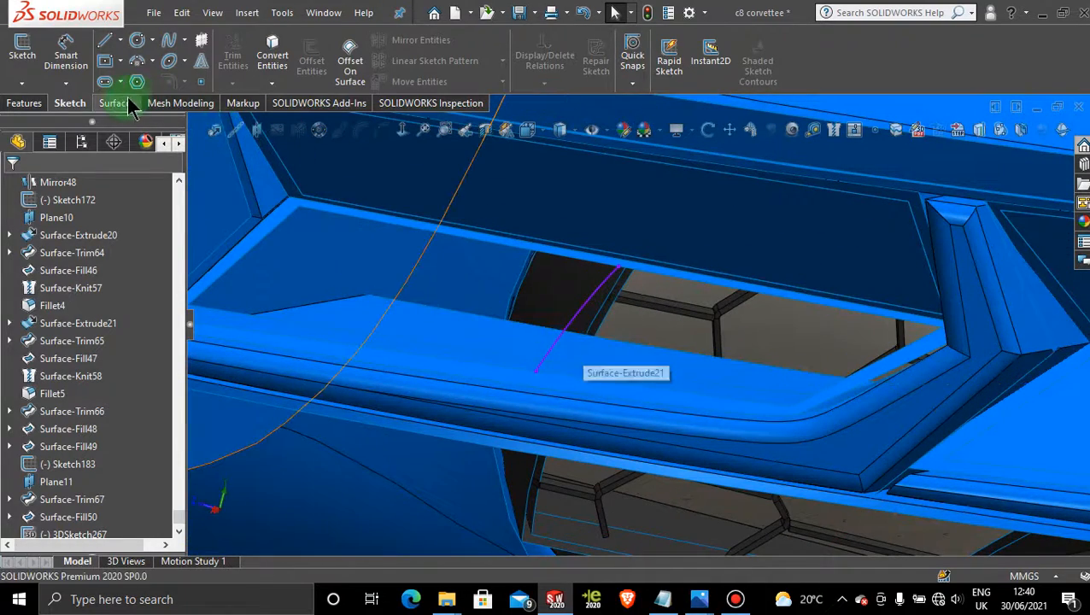
click(116, 102)
click(261, 62)
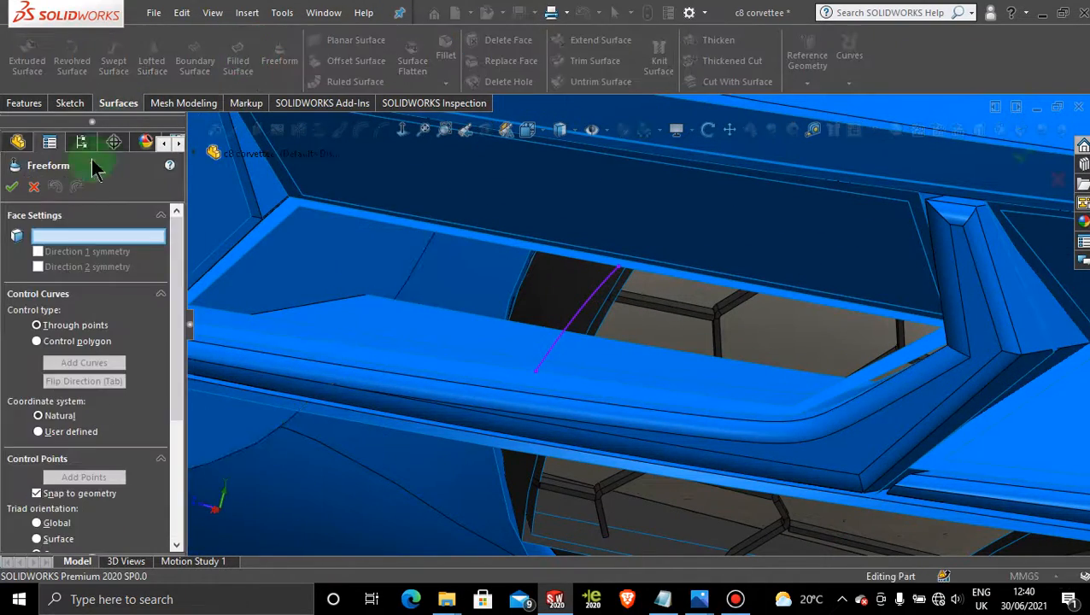
click(35, 183)
click(238, 68)
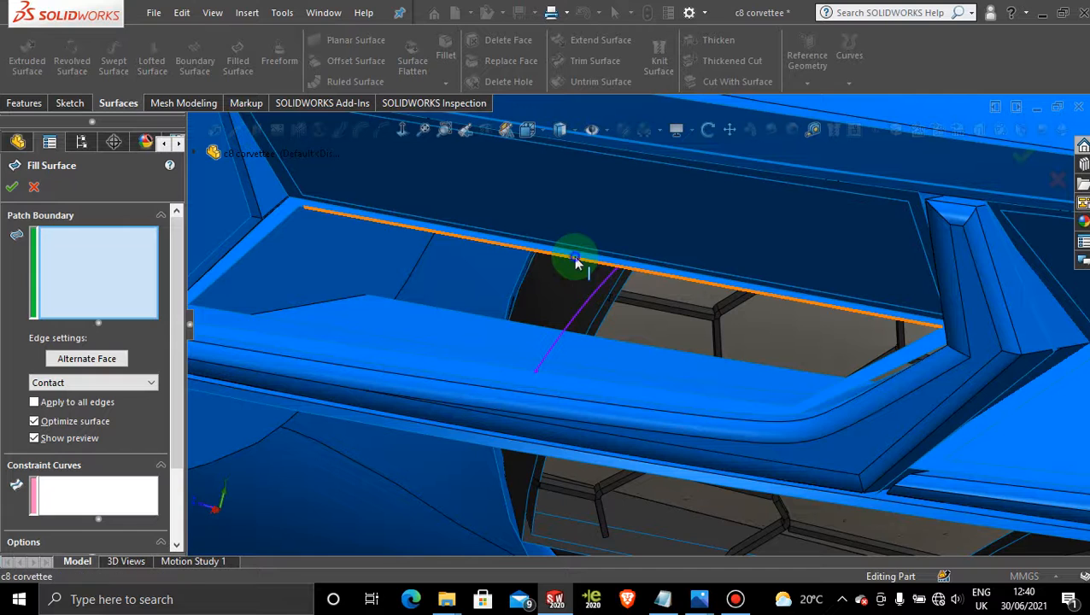
click(573, 256)
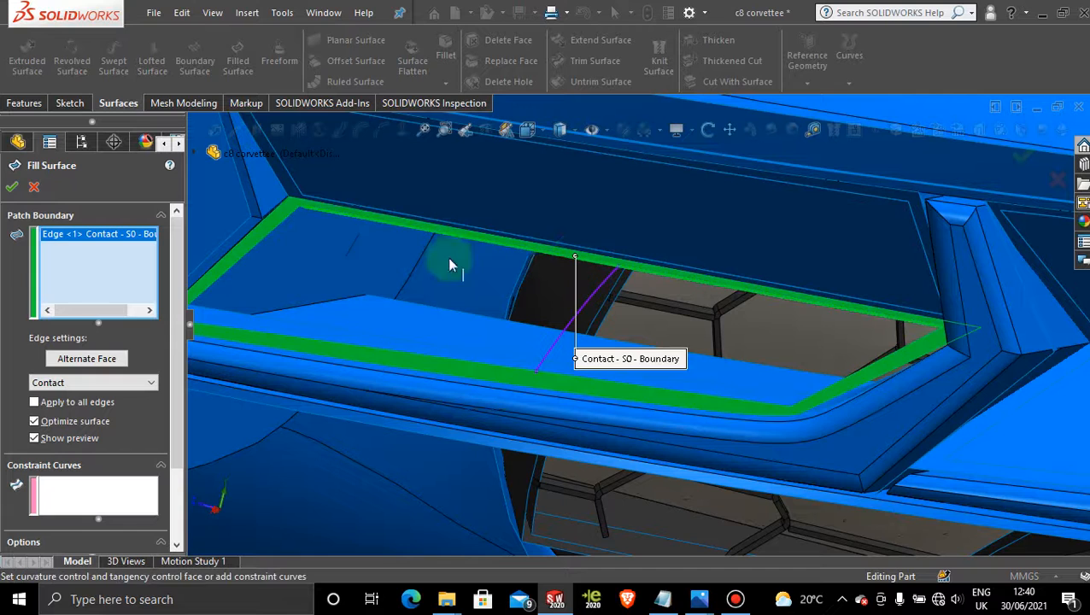
click(256, 245)
scroll(331, 210, down, 3)
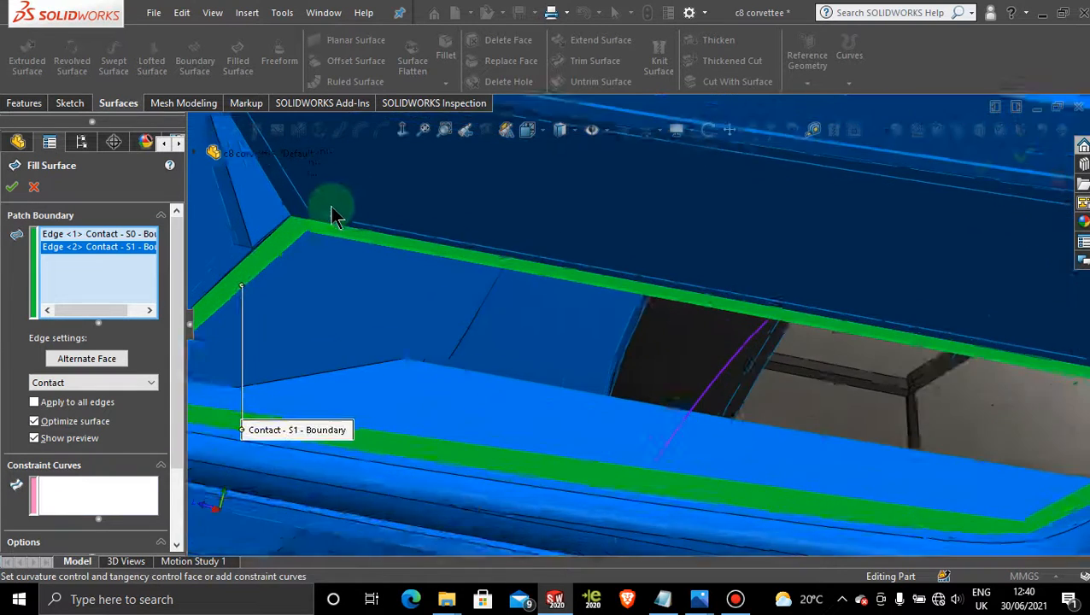
- Add the tiny upper outer corner edge, the long lower edge and the slanted inner edge to the patch boundary
scroll(328, 215, down, 4)
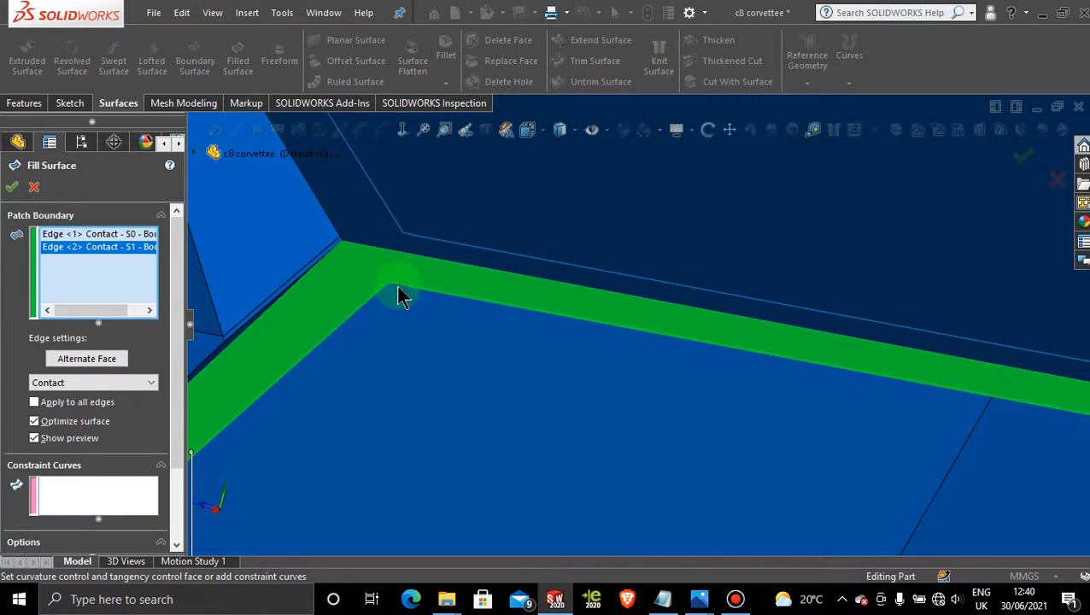
click(396, 281)
scroll(427, 324, up, 5)
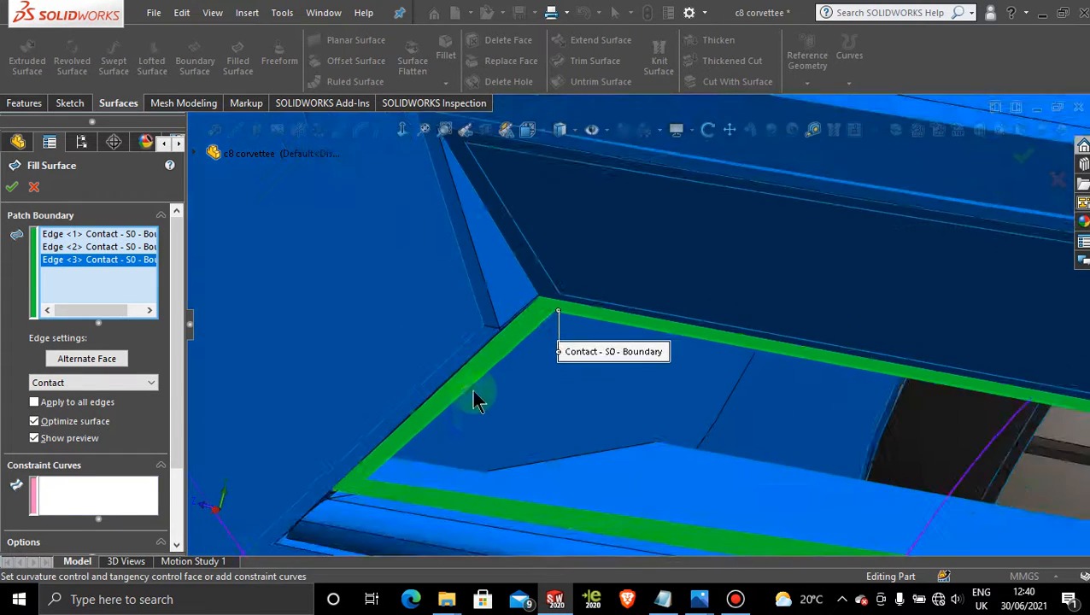
scroll(521, 441, down, 2)
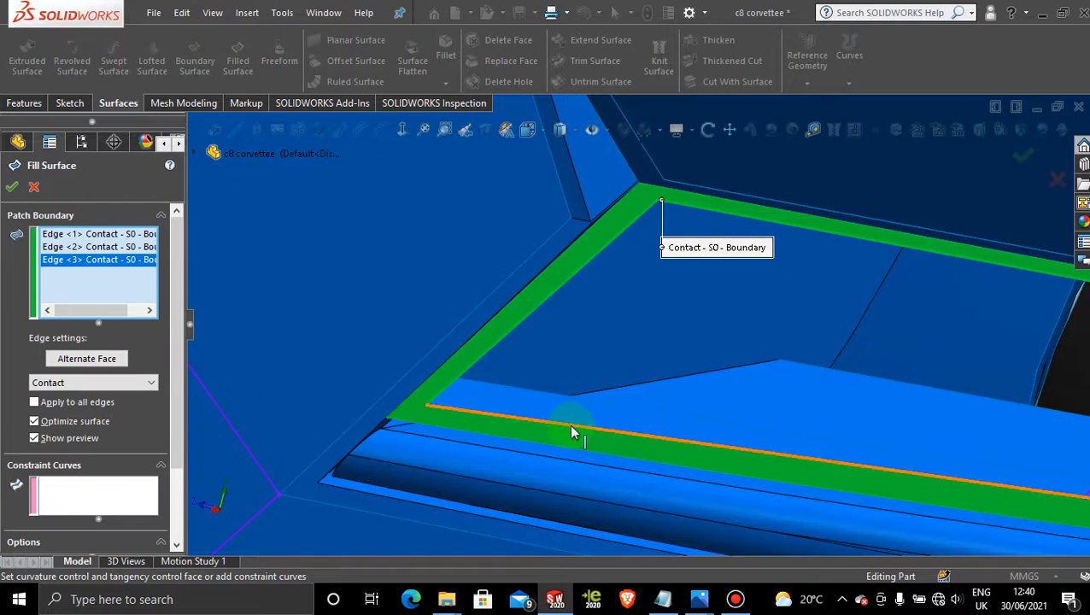
click(569, 424)
scroll(771, 410, up, 3)
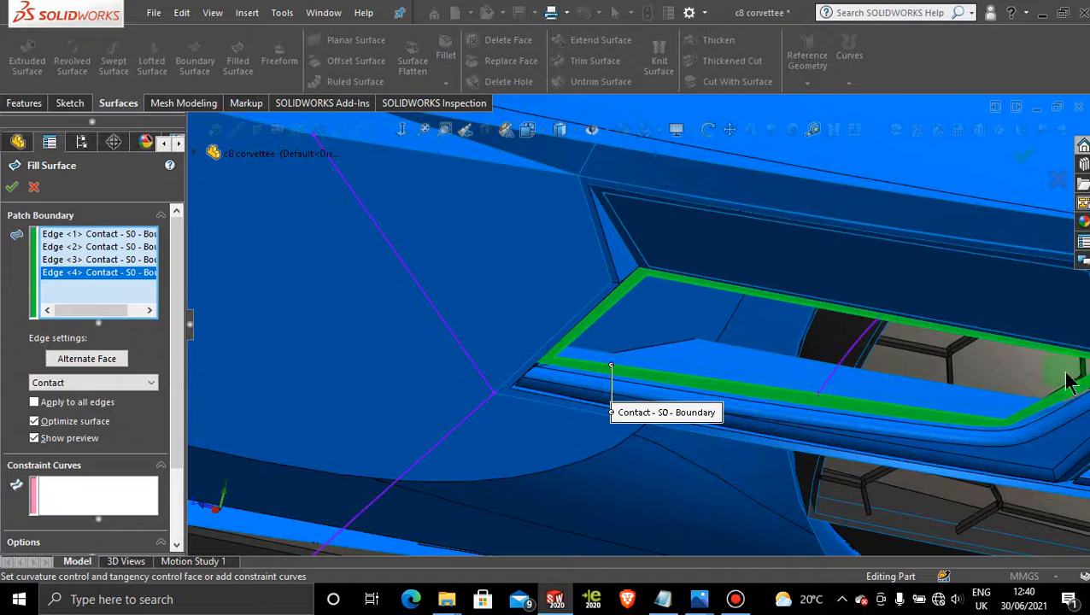
scroll(958, 386, down, 3)
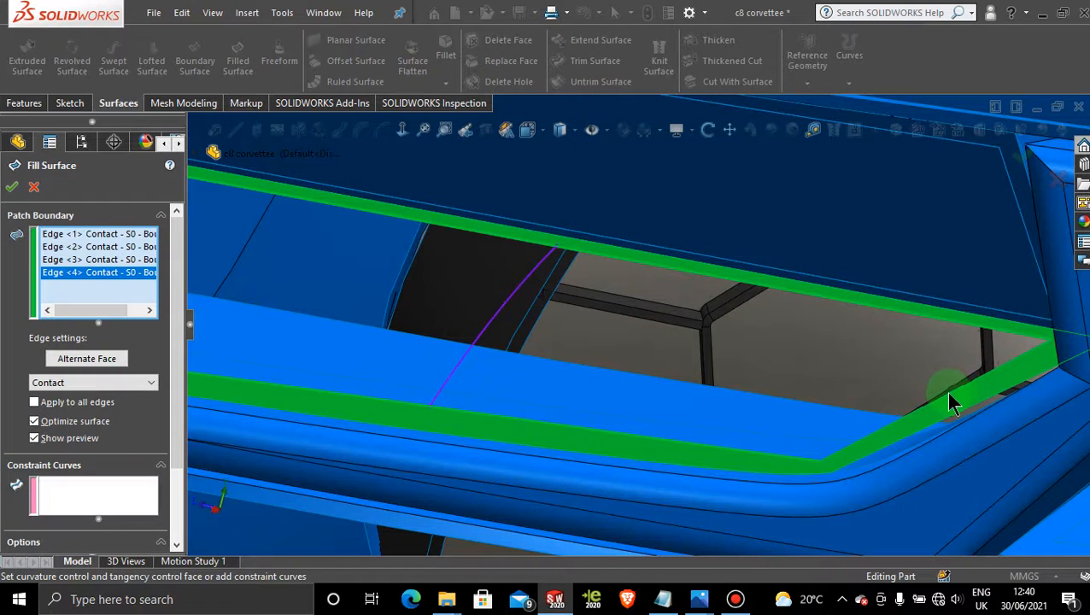
click(944, 395)
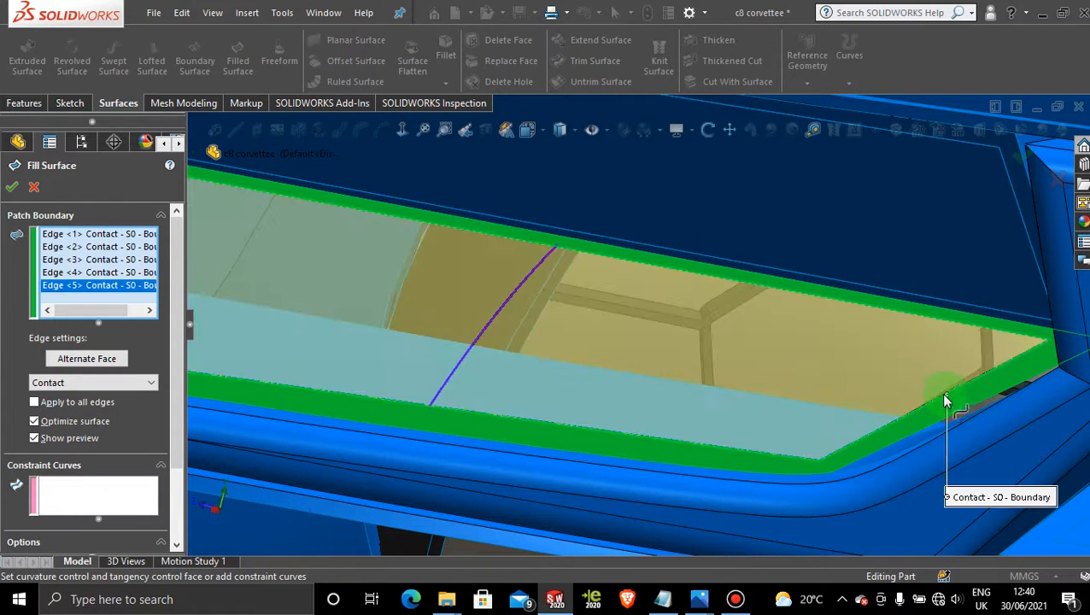
- Set the curved spline as the constraint curve and create the filled surface over the lower lamp opening
click(147, 474)
click(101, 496)
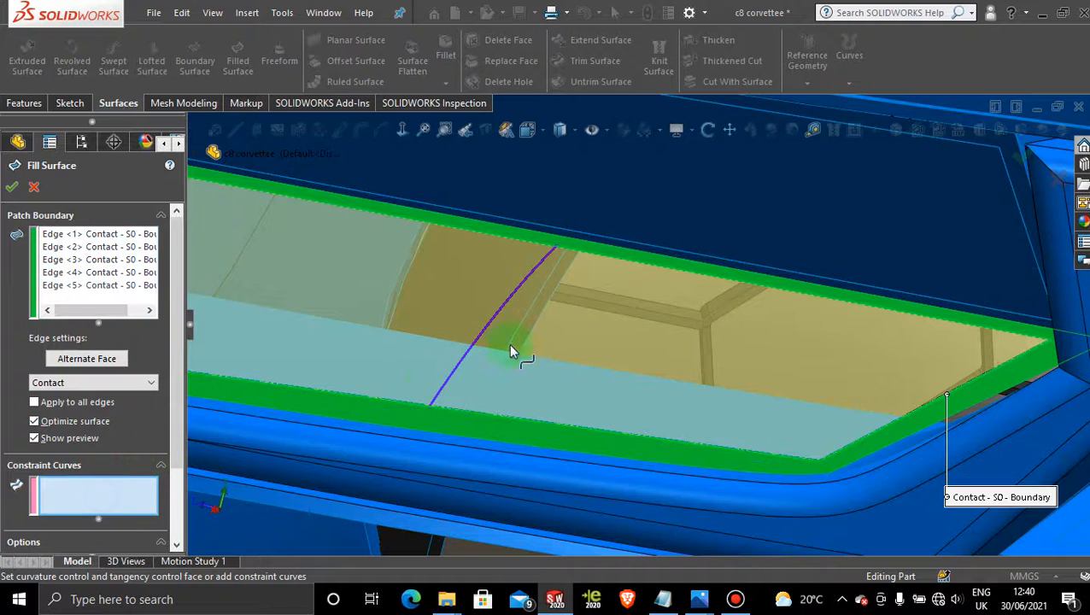
click(509, 302)
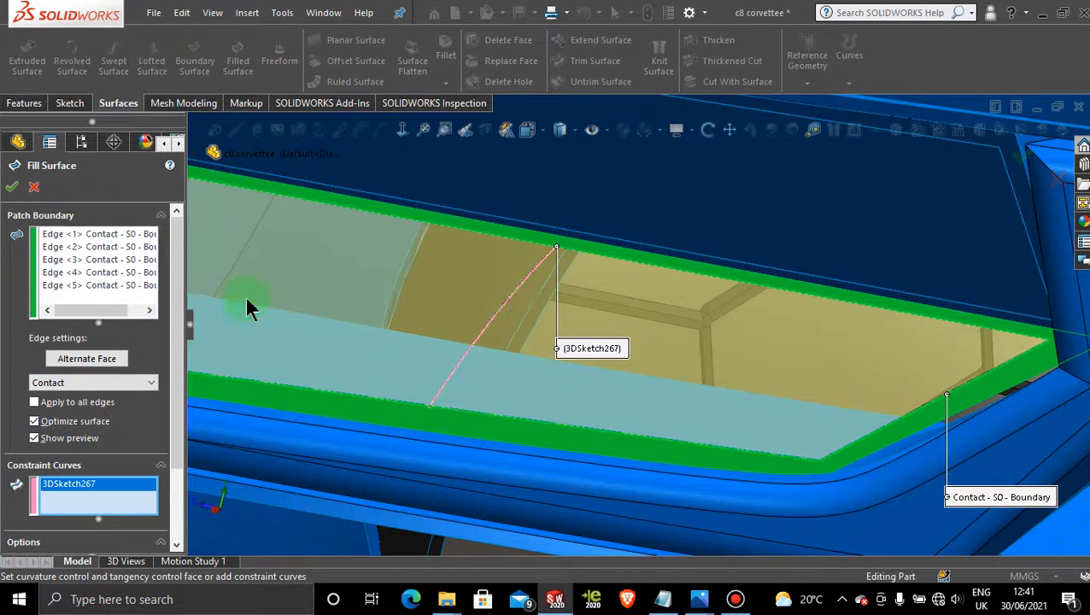
click(13, 189)
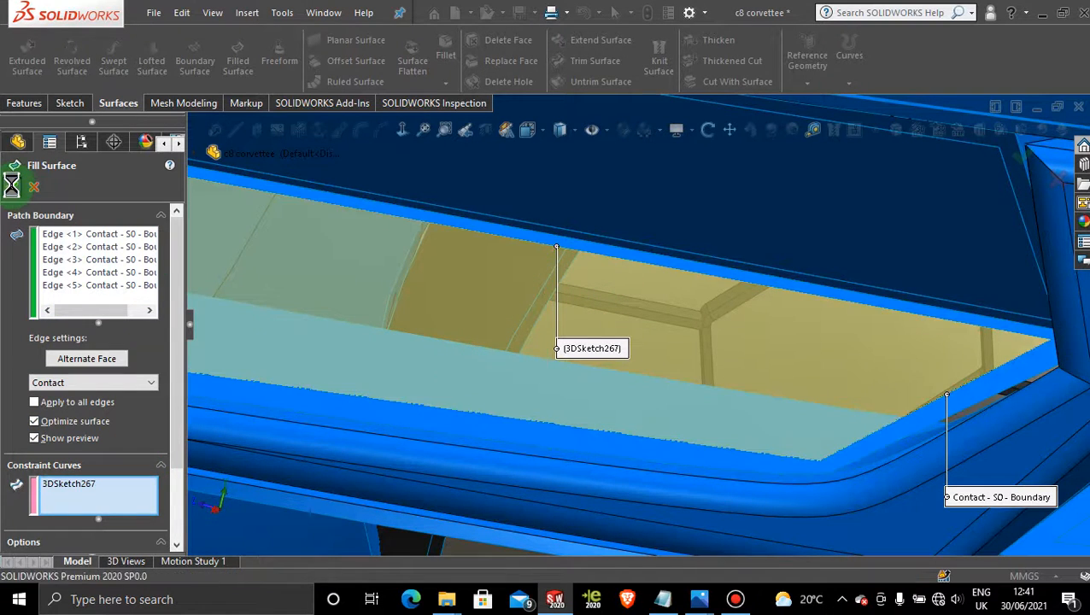
- Copy the black appearance of the panel behind the side window onto the blue rear body surface
scroll(928, 406, up, 10)
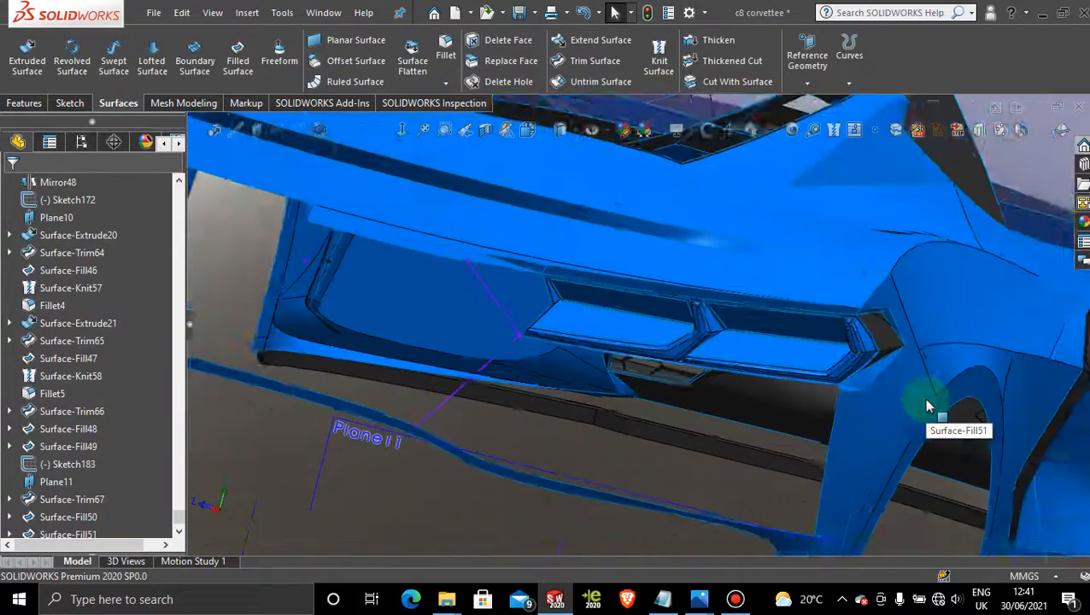
middle_drag(928, 405, 537, 419)
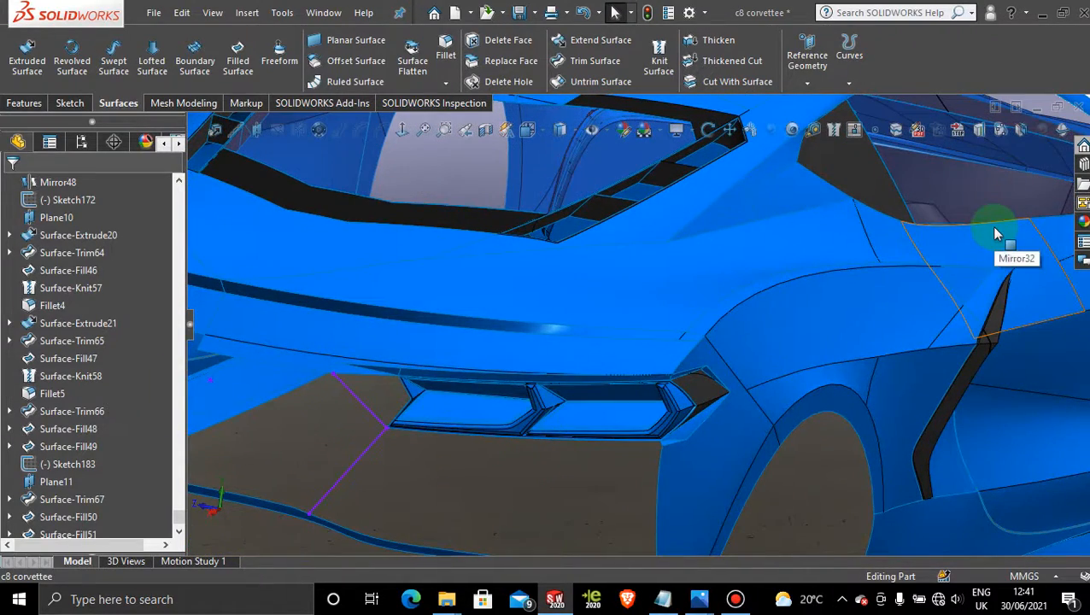
scroll(674, 430, down, 2)
scroll(671, 426, up, 3)
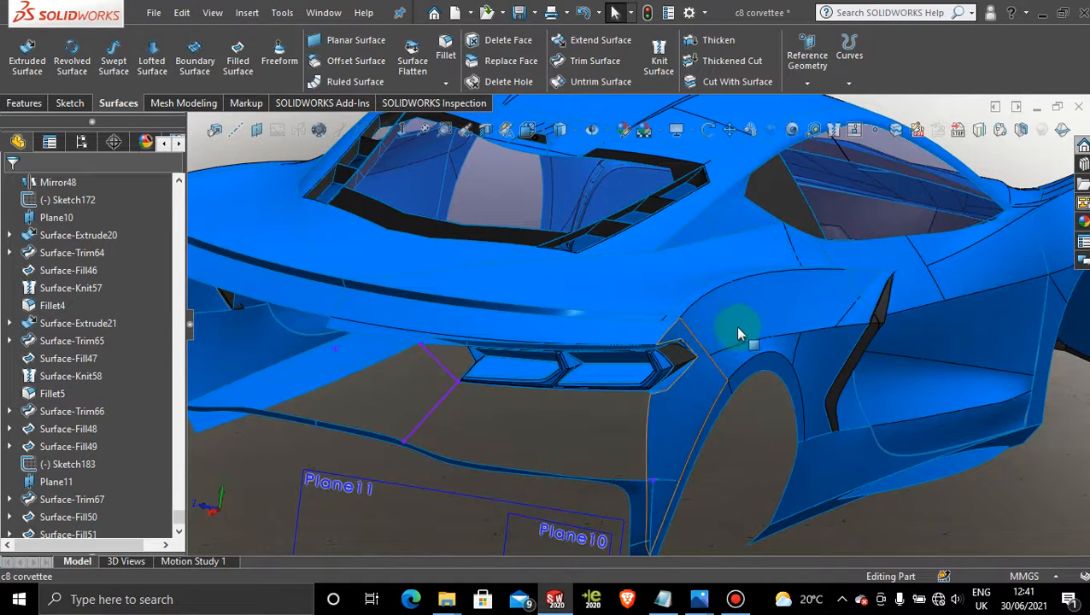
right_click(773, 198)
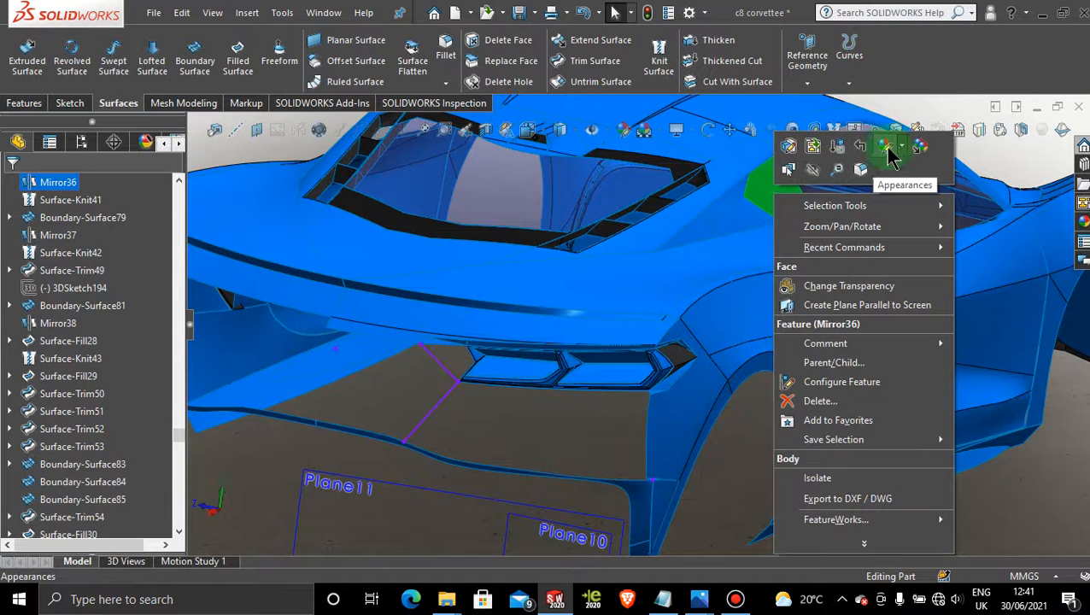
click(923, 146)
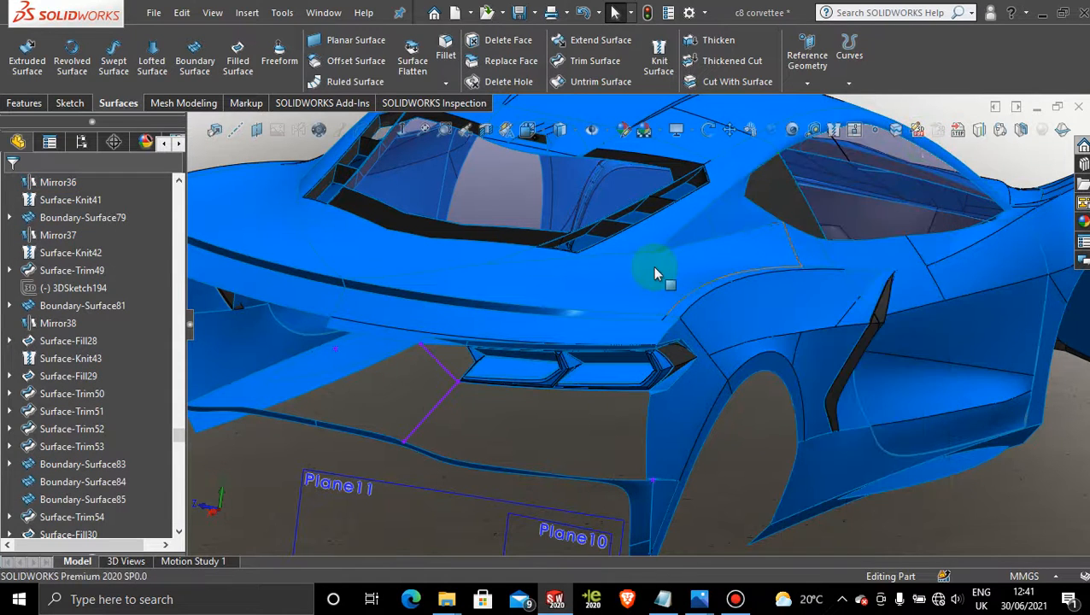
right_click(654, 274)
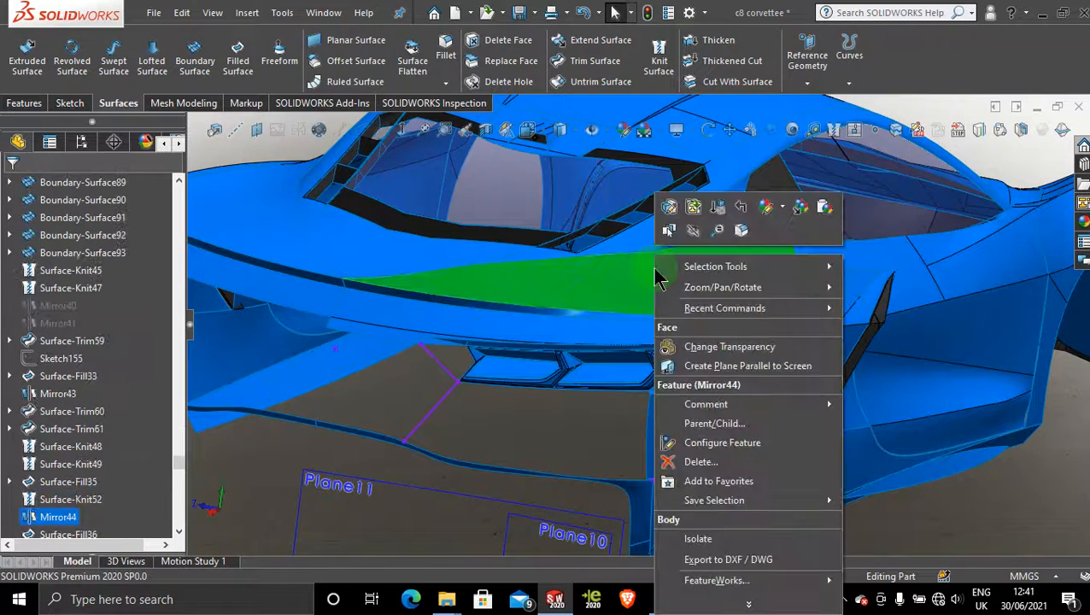
click(828, 213)
click(844, 212)
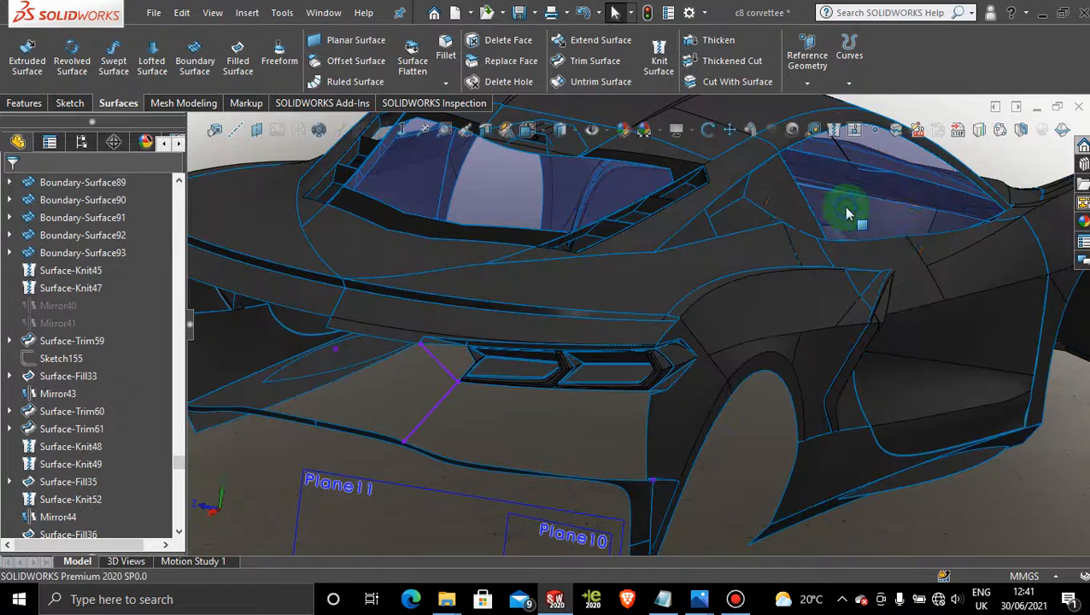
- Apply the Red LED light appearance to the whole body of the outer chevron-shaped taillight strip
scroll(592, 348, down, 3)
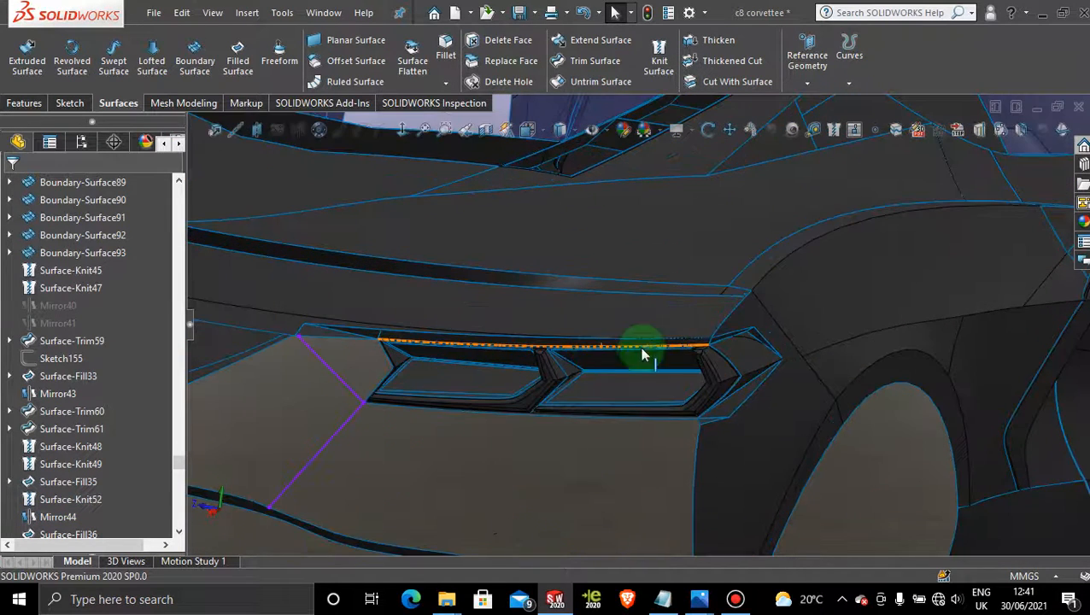
click(1081, 222)
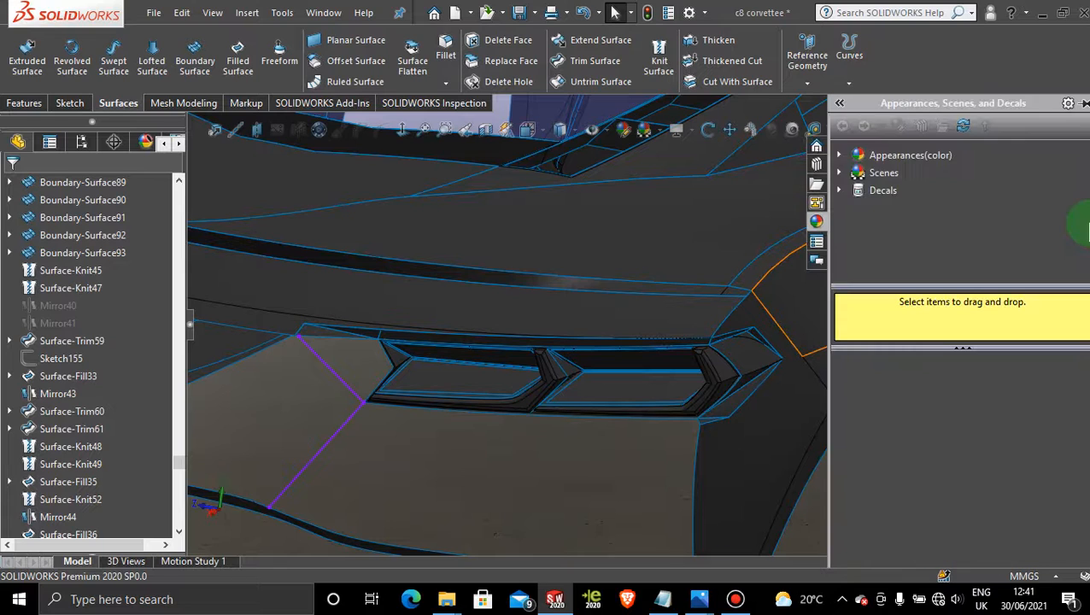
click(843, 159)
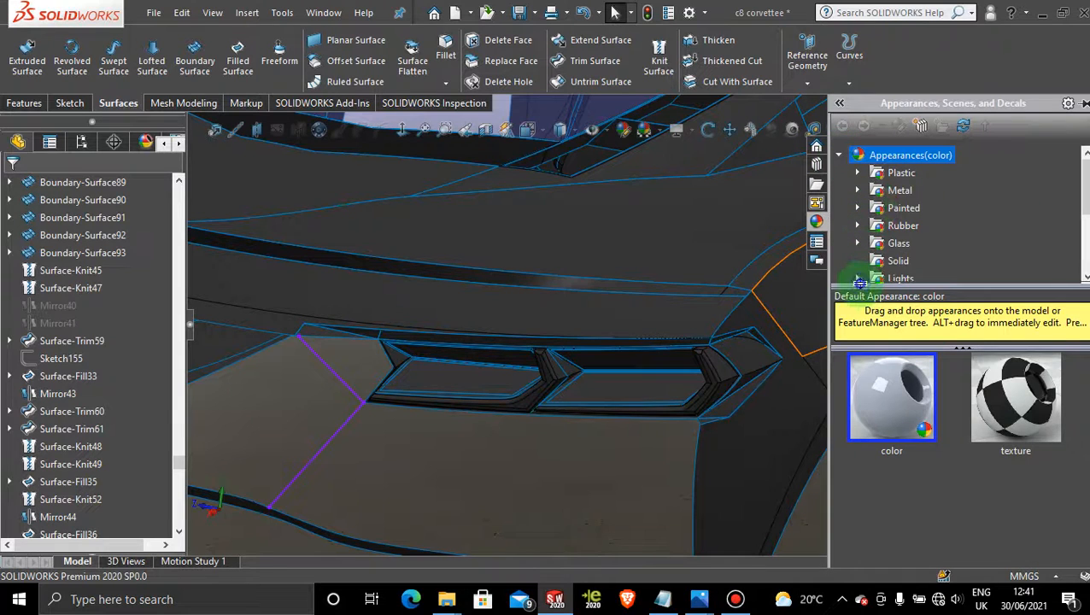
click(857, 279)
click(910, 207)
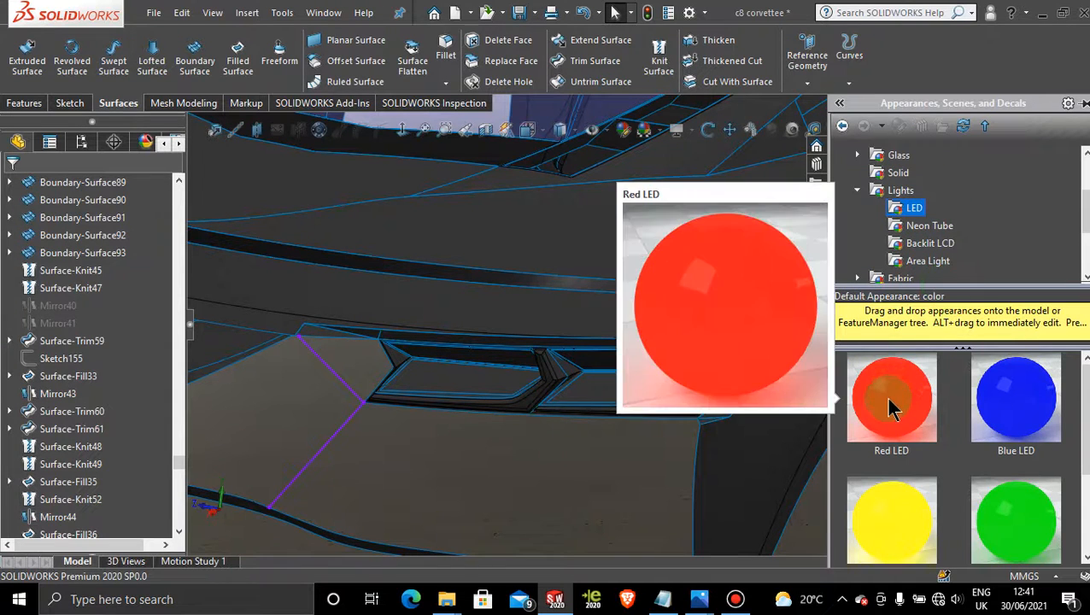
drag(889, 388, 723, 365)
click(737, 364)
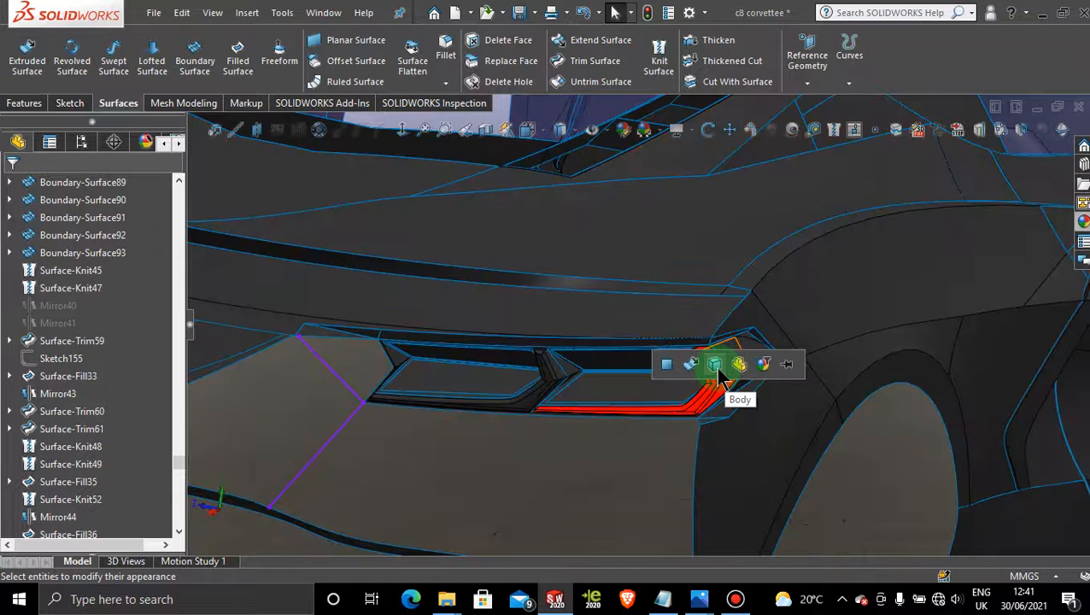
click(718, 365)
- Copy the outer strip's Red LED appearance onto the whole body of the inner chevron-shaped taillight strip
scroll(570, 362, down, 2)
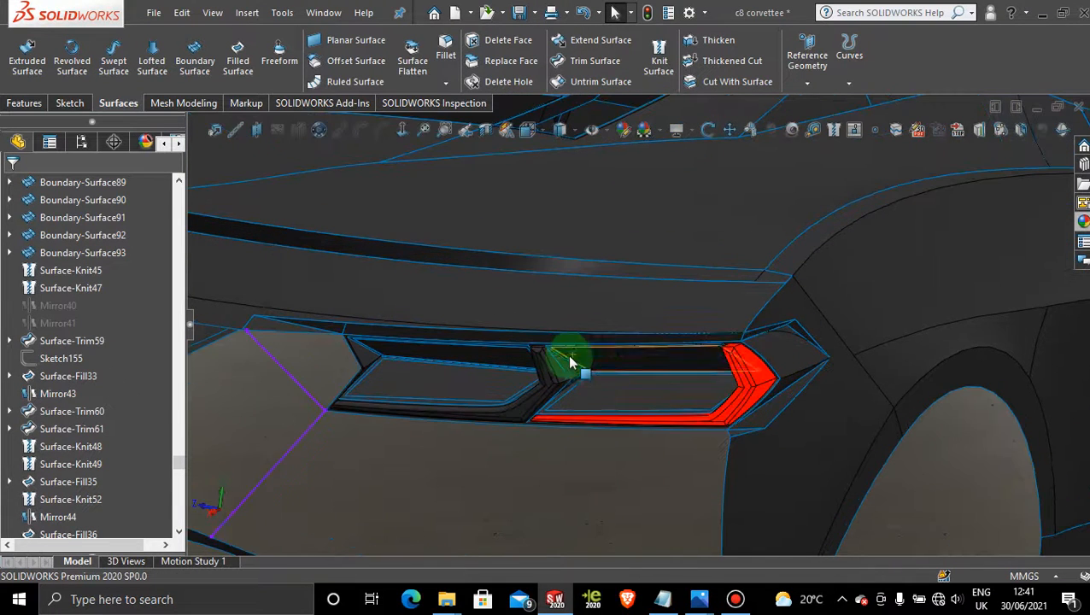
right_click(753, 369)
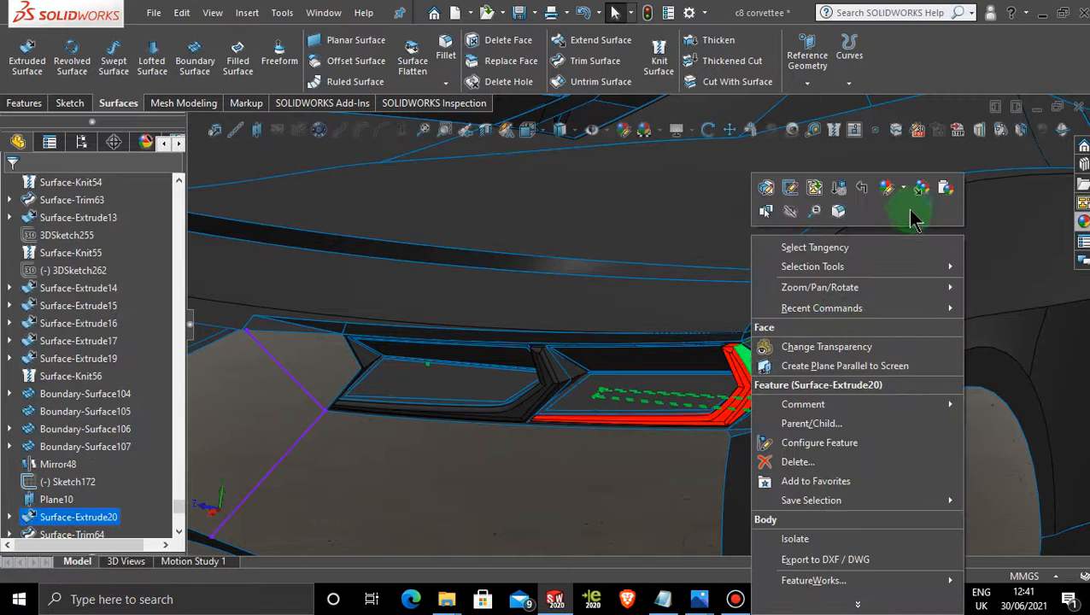
click(907, 190)
click(555, 373)
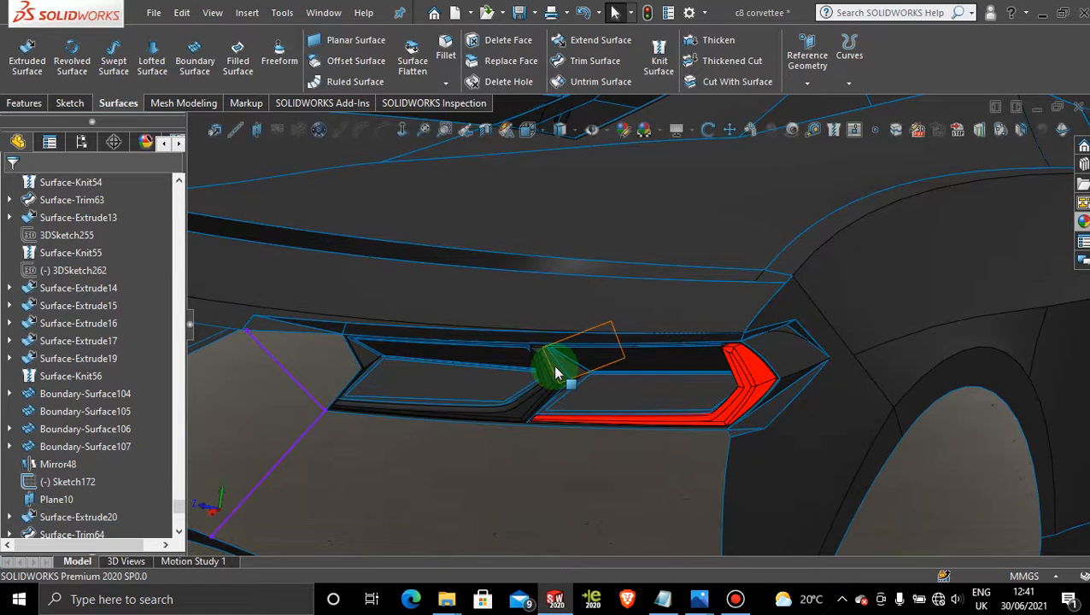
right_click(555, 373)
click(744, 189)
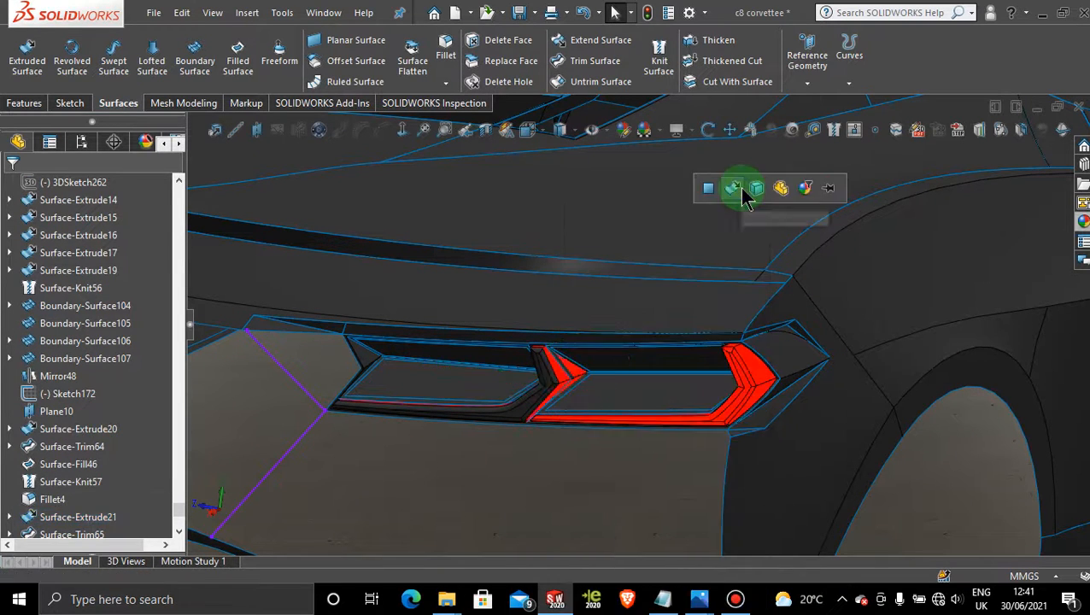
click(756, 191)
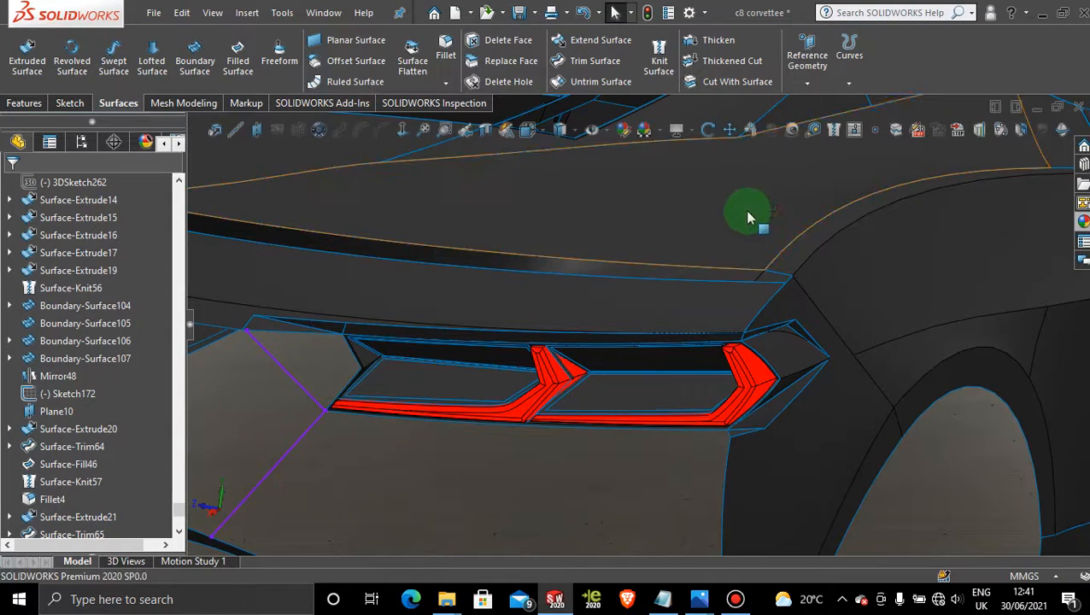
- Apply the White Neon Tube light appearance to the filled surface of the outer lamp's upper opening
mouse_move(583, 440)
middle_down()
mouse_move(530, 428)
mouse_move(591, 402)
mouse_move(627, 418)
mouse_move(513, 429)
mouse_move(523, 461)
mouse_move(590, 436)
mouse_move(657, 433)
mouse_move(645, 438)
mouse_move(596, 376)
mouse_move(641, 381)
middle_up()
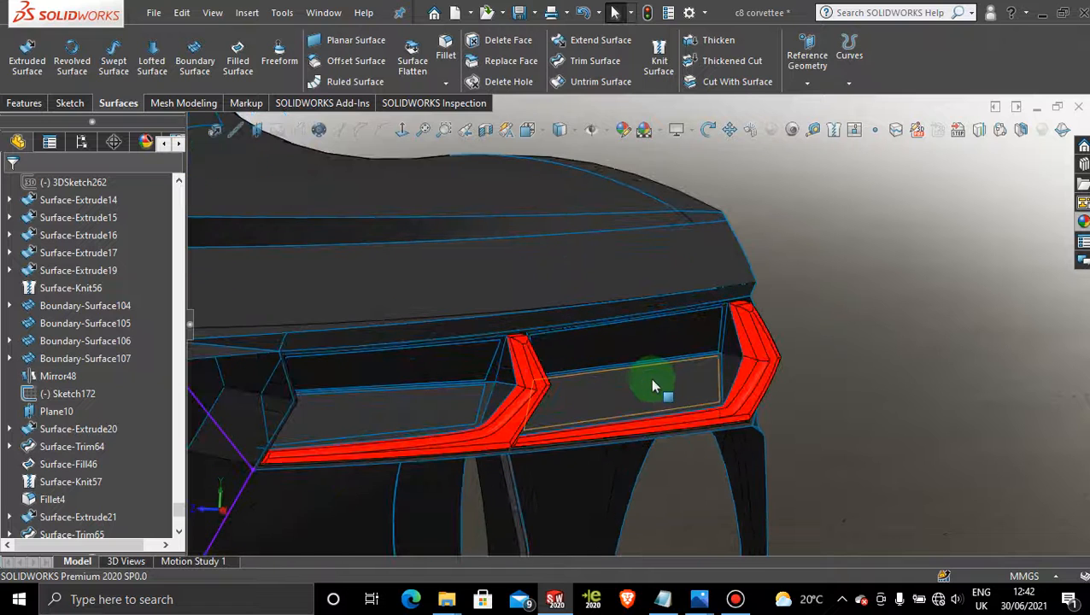
click(1083, 223)
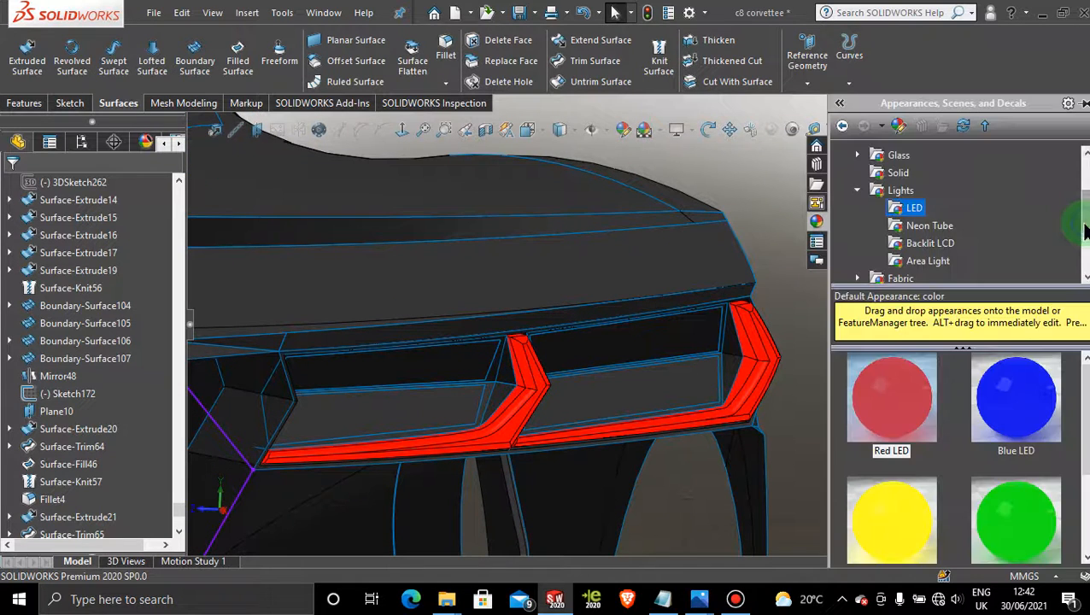
scroll(982, 434, down, 2)
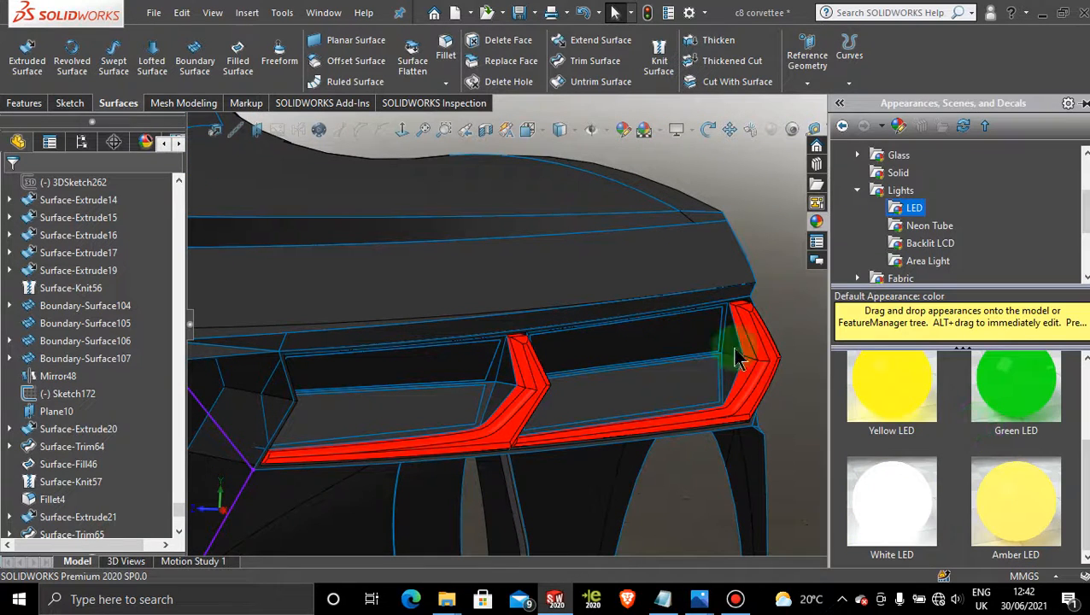
click(699, 600)
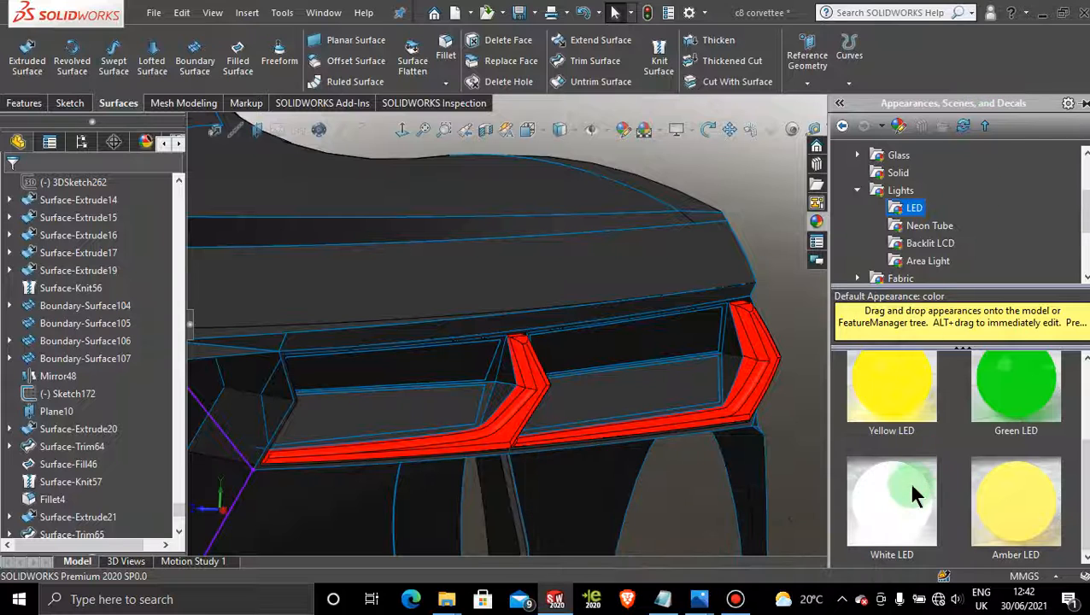
click(931, 226)
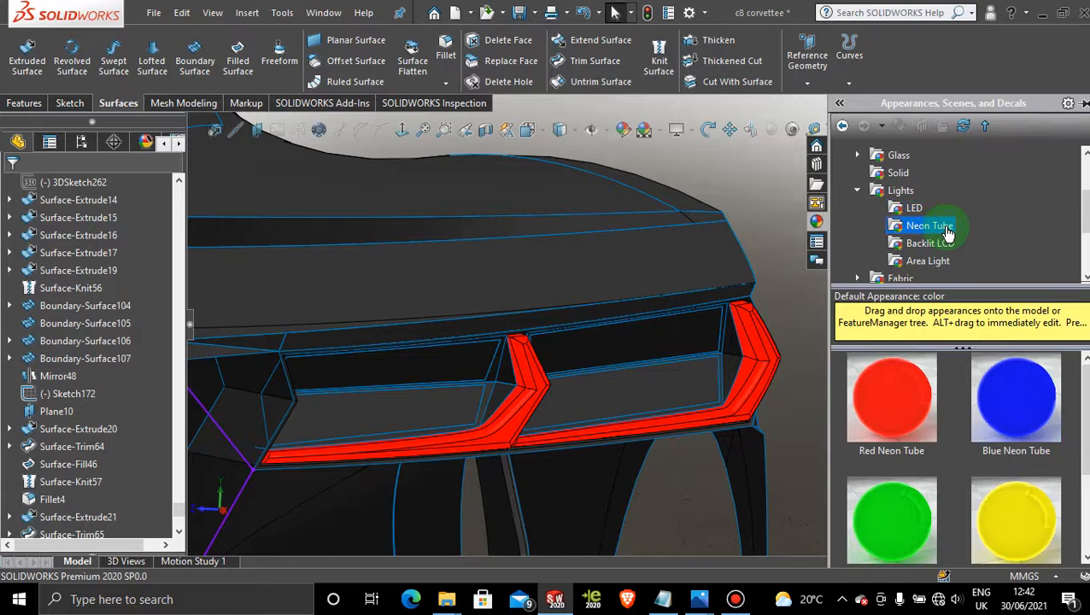
scroll(957, 419, down, 3)
drag(908, 485, 643, 339)
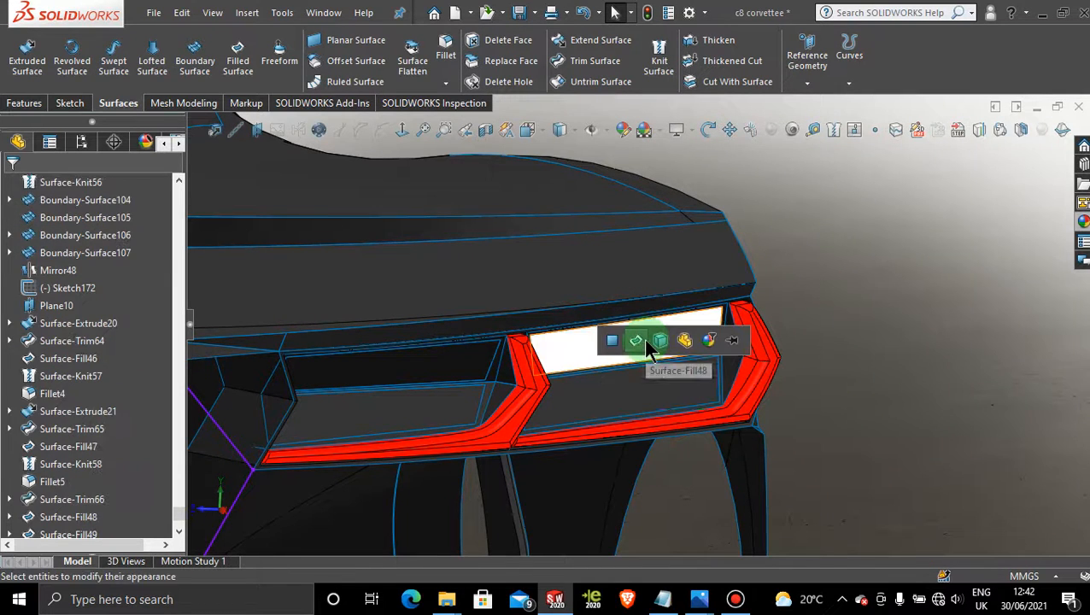
click(645, 338)
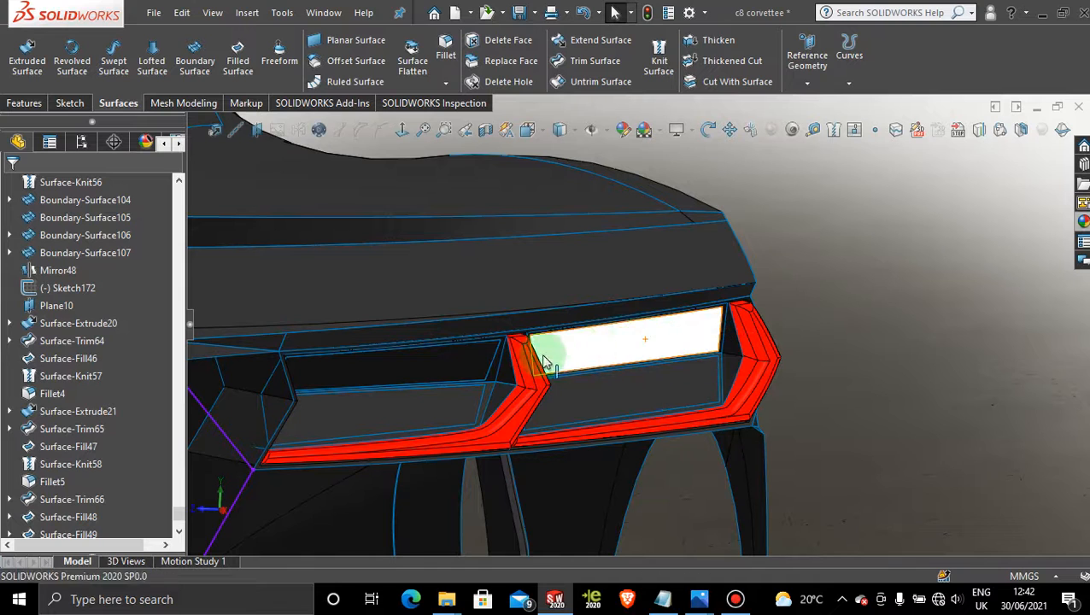
- Copy the White Neon Tube appearance from the outer upper lens onto the inner lamp's upper lens
right_click(620, 341)
click(766, 215)
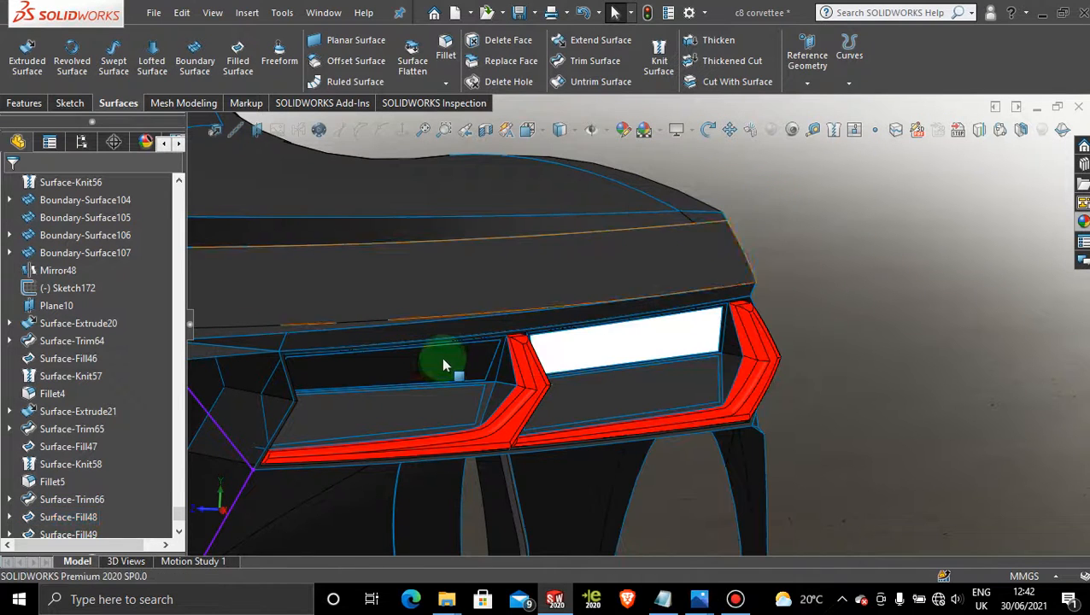
right_click(442, 359)
click(611, 210)
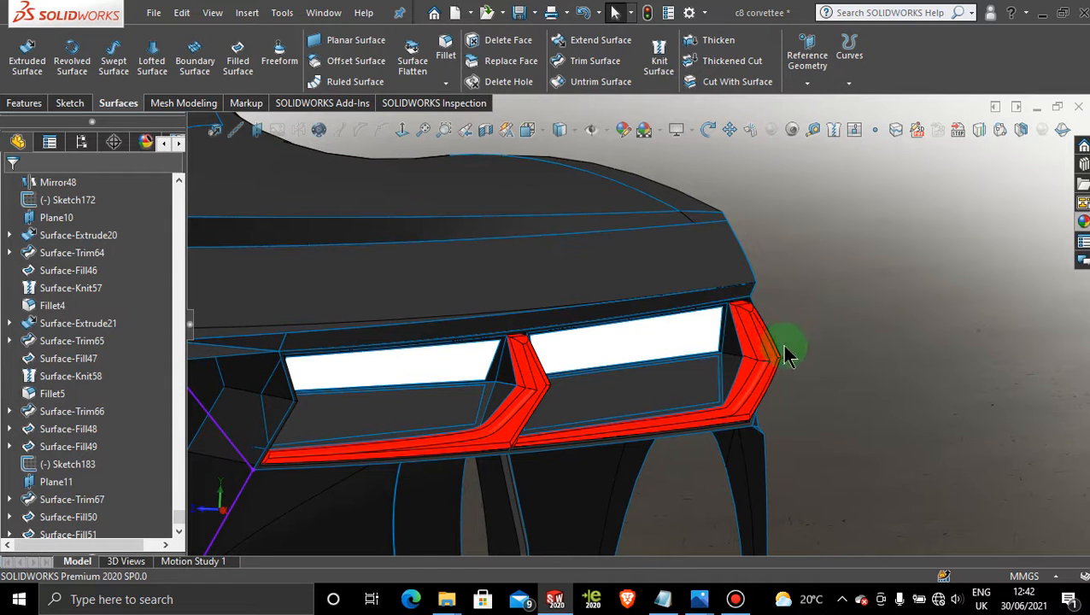
- Apply the Red Neon Tube light appearance to the face of the outer lamp's lower lens
click(1082, 222)
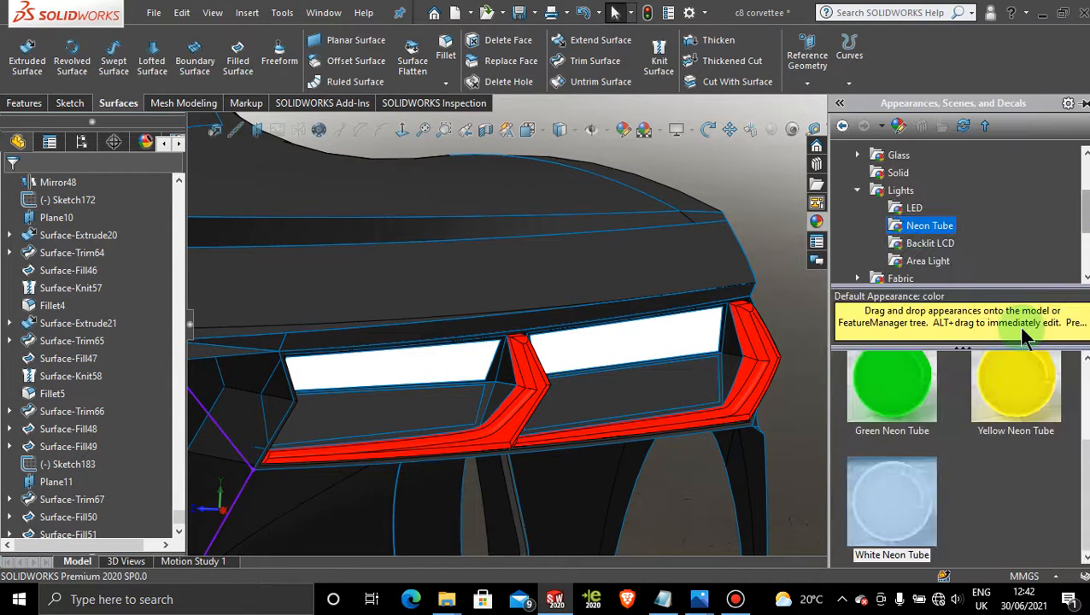
scroll(939, 405, up, 3)
drag(891, 398, 1019, 307)
click(1081, 222)
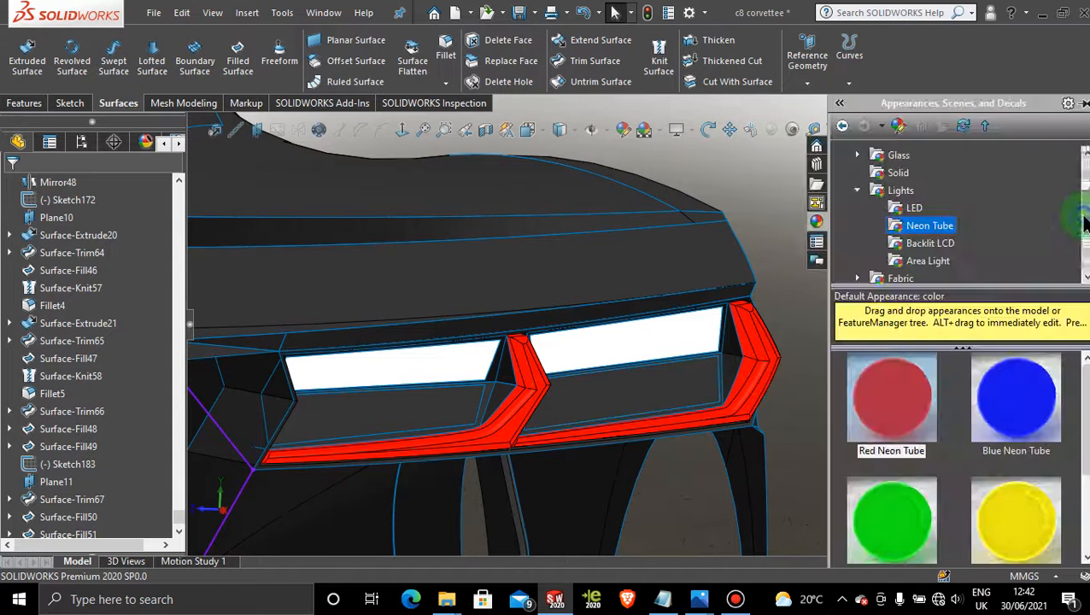
drag(929, 403, 632, 391)
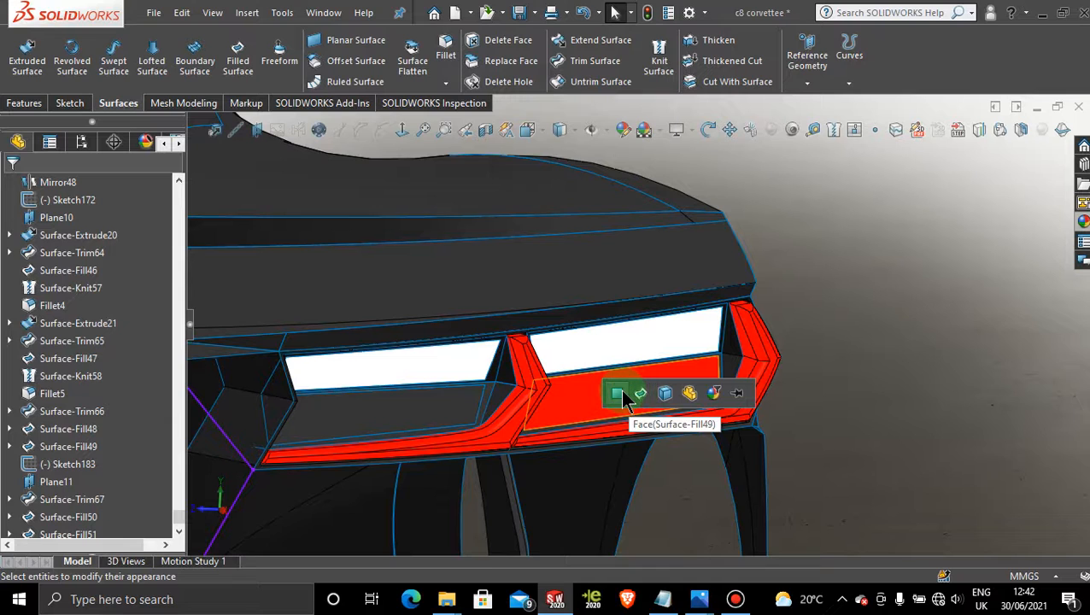
click(620, 391)
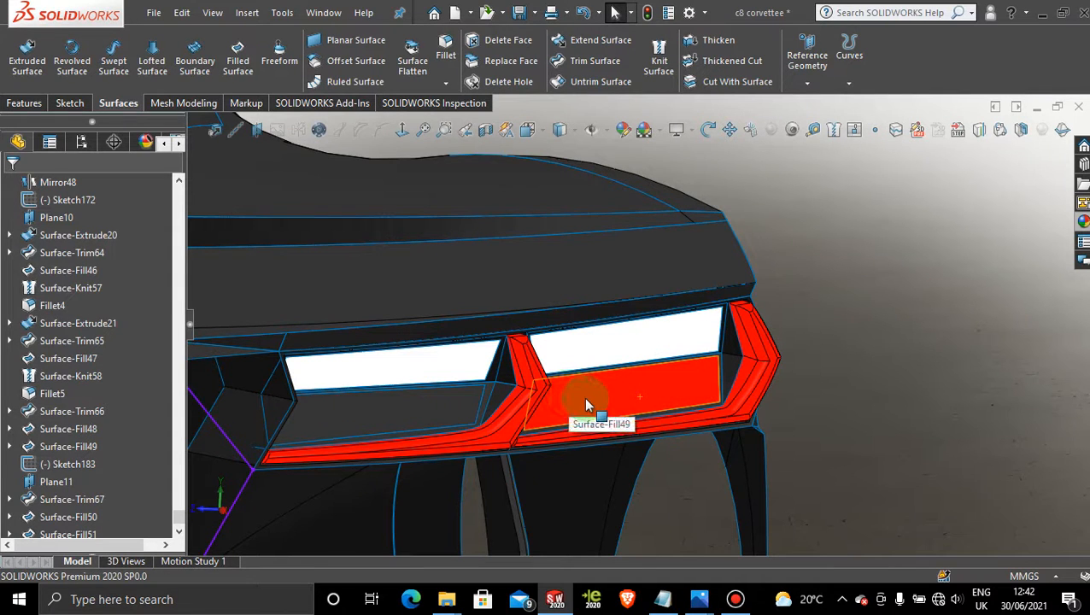
- Copy the Red Neon Tube appearance from the outer lower lens onto the inner lamp's lower lens
right_click(586, 403)
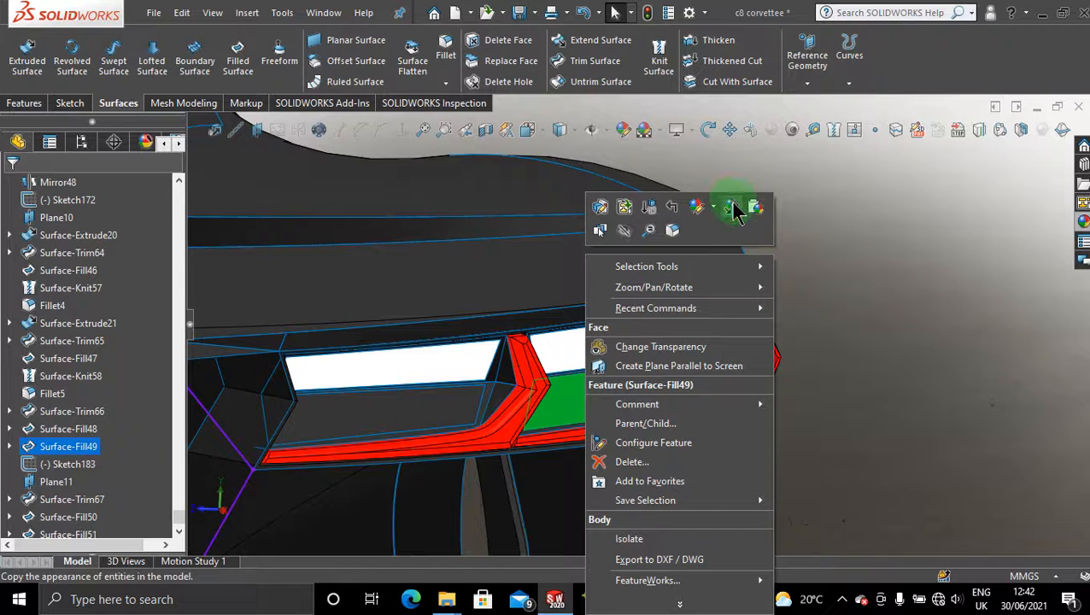
click(734, 212)
right_click(423, 411)
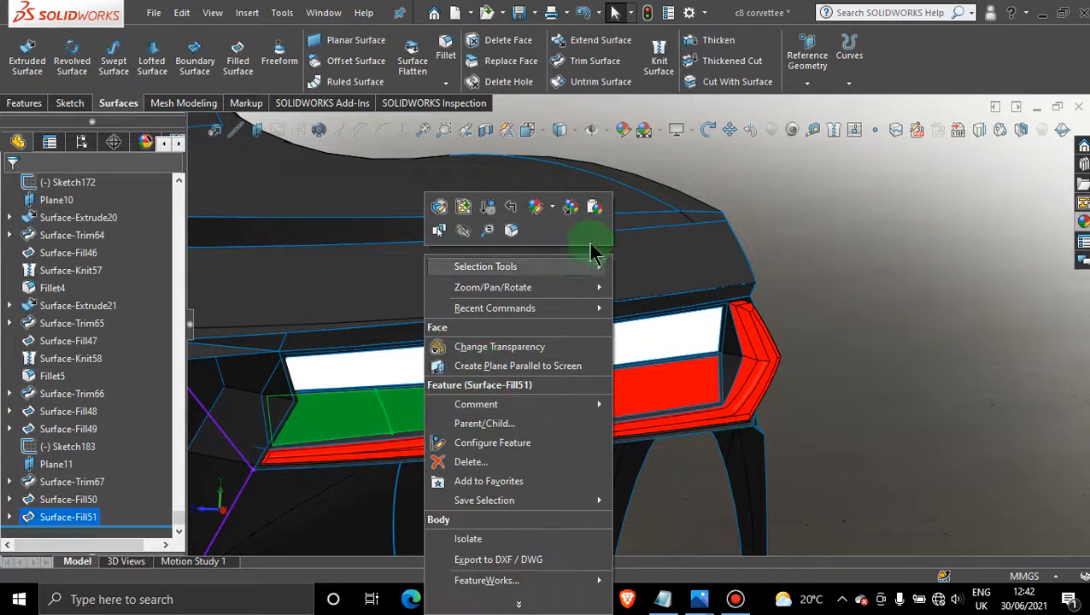
click(594, 205)
click(583, 215)
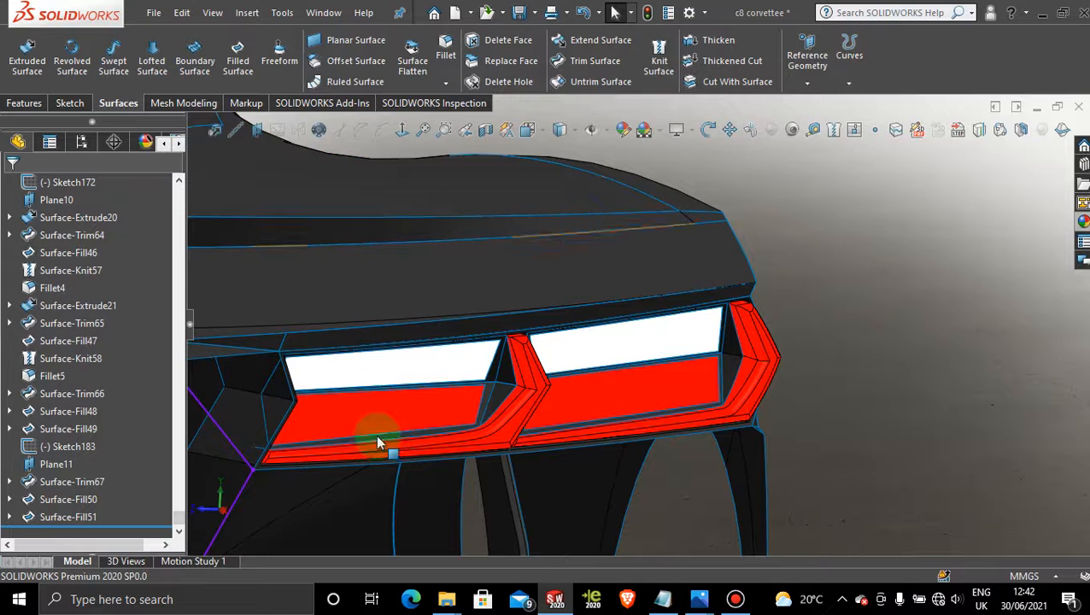
- Open the Red Neon Tube appearance for editing and examine its advanced illumination settings
click(146, 142)
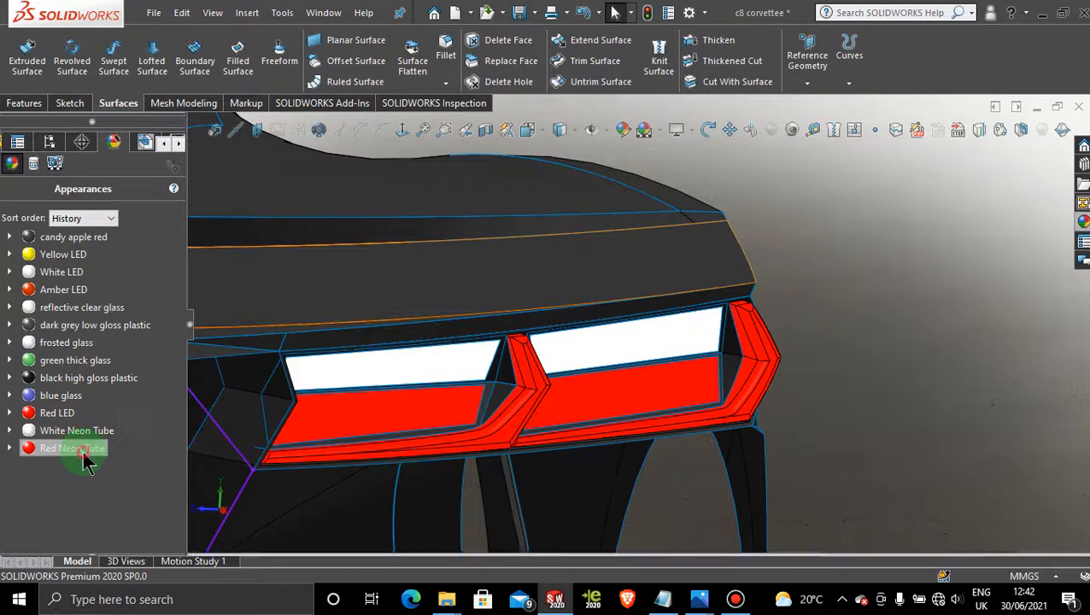
right_click(86, 459)
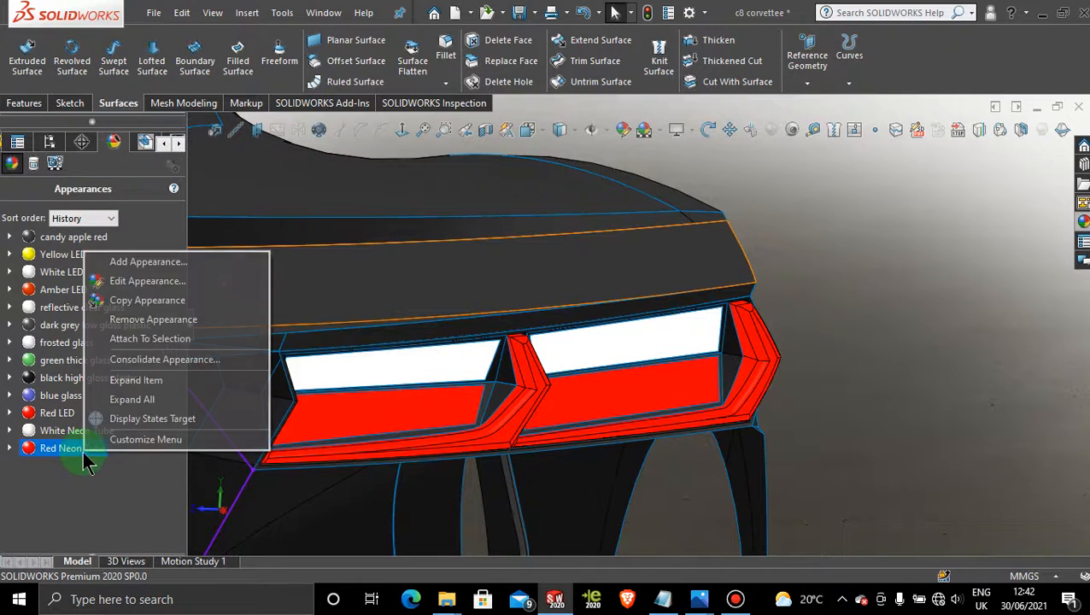
click(165, 288)
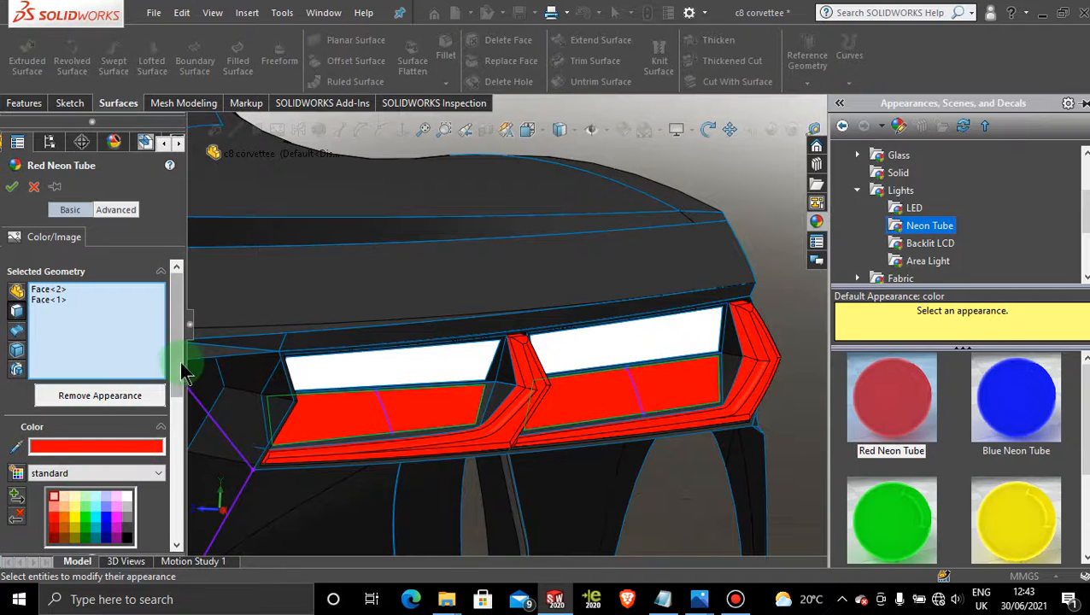
drag(180, 364, 163, 304)
click(124, 220)
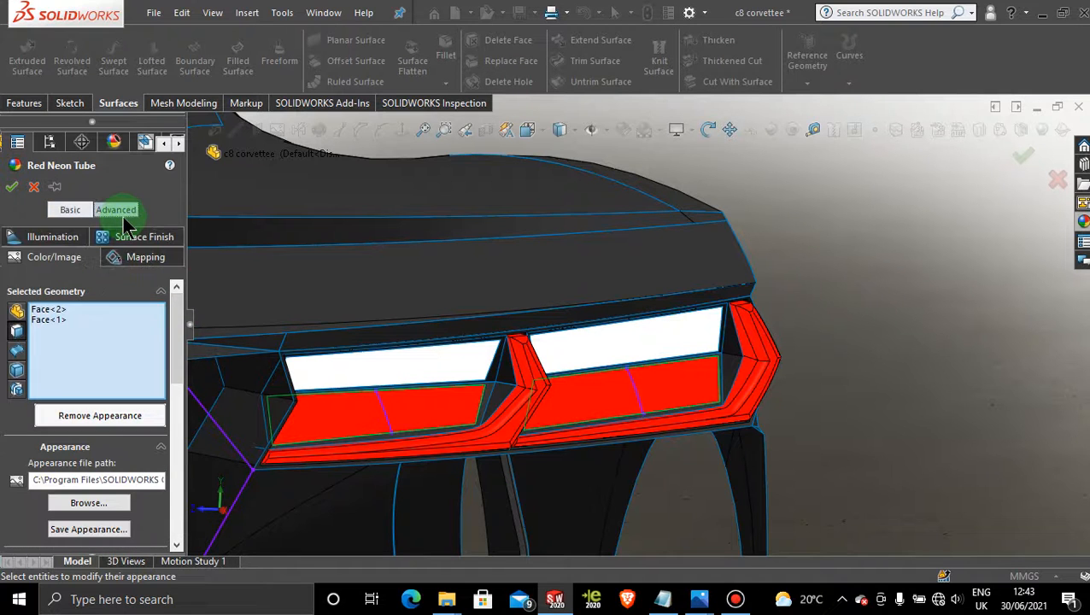
click(48, 238)
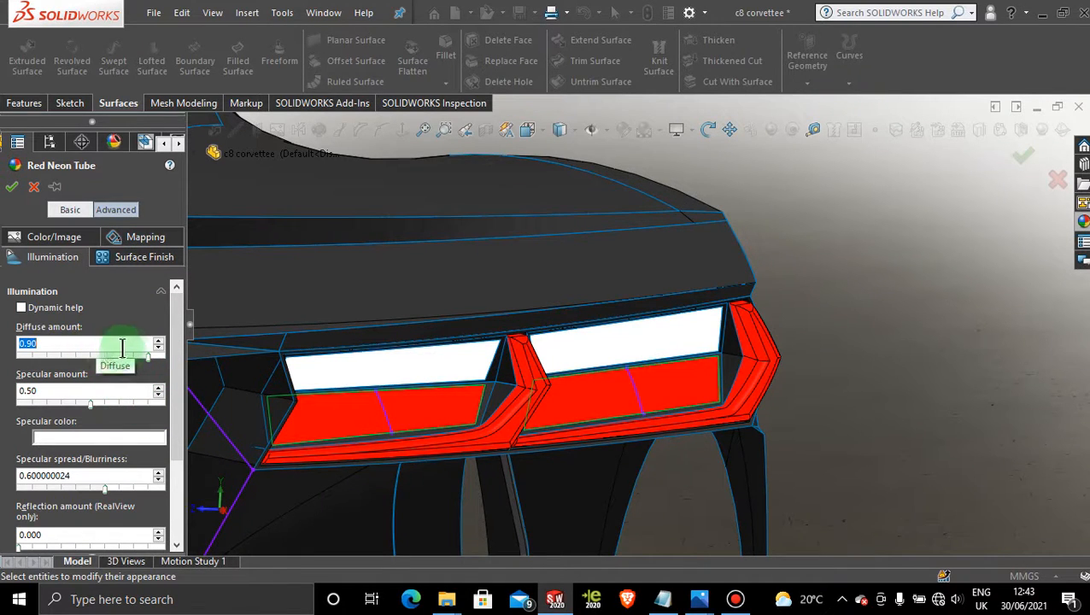
drag(134, 362, 199, 441)
drag(160, 536, 65, 538)
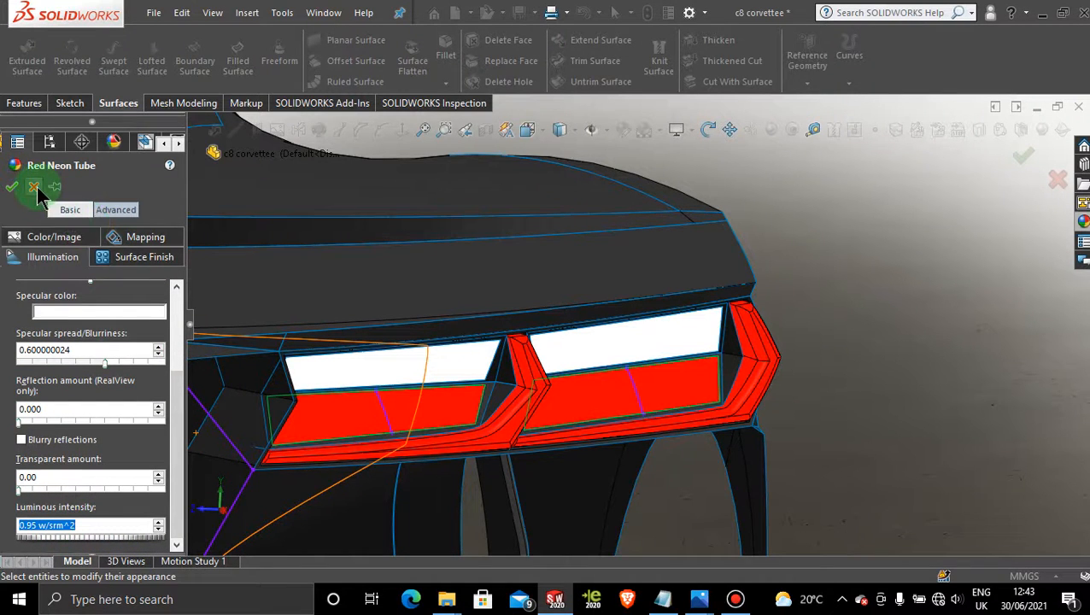
- Set the Red Neon Tube appearance's colour to dark red from the standard swatches
click(51, 239)
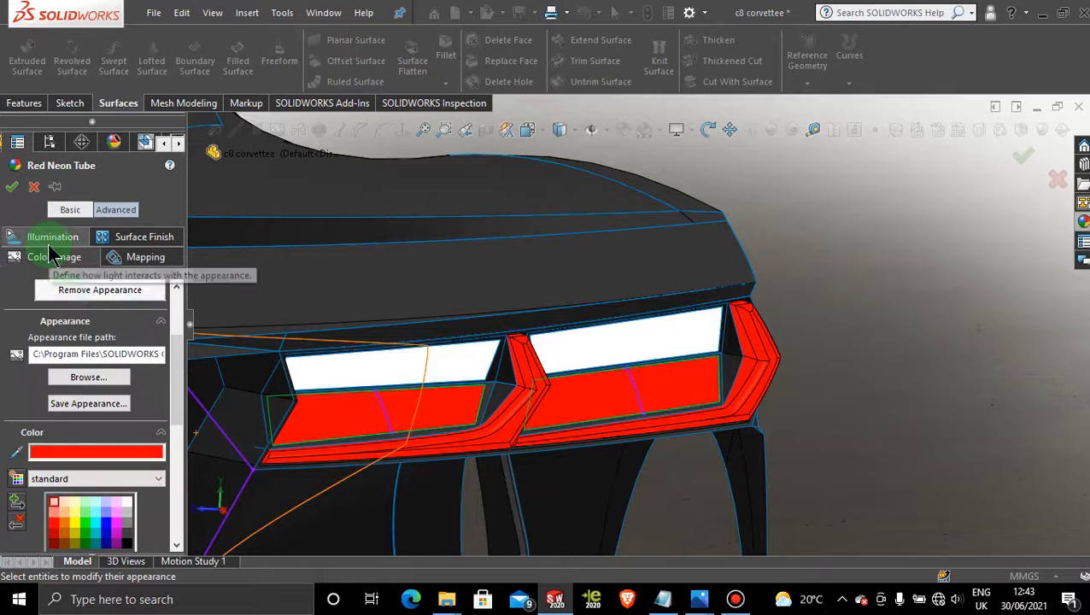
click(54, 533)
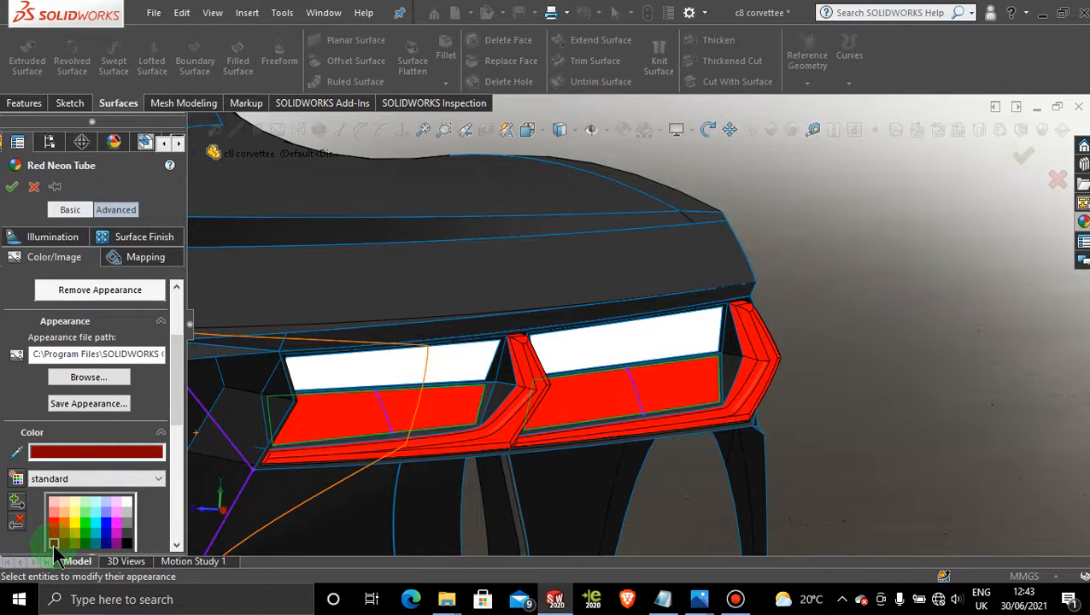
click(12, 187)
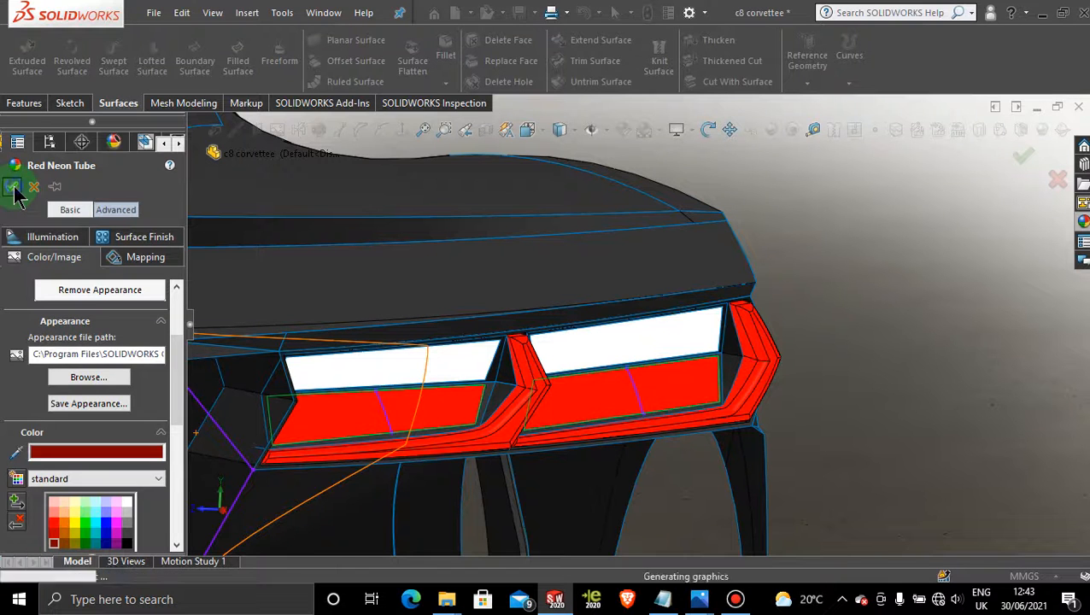
- Apply the red low gloss plastic appearance to the face of the outer lamp's lower lens
scroll(773, 249, up, 3)
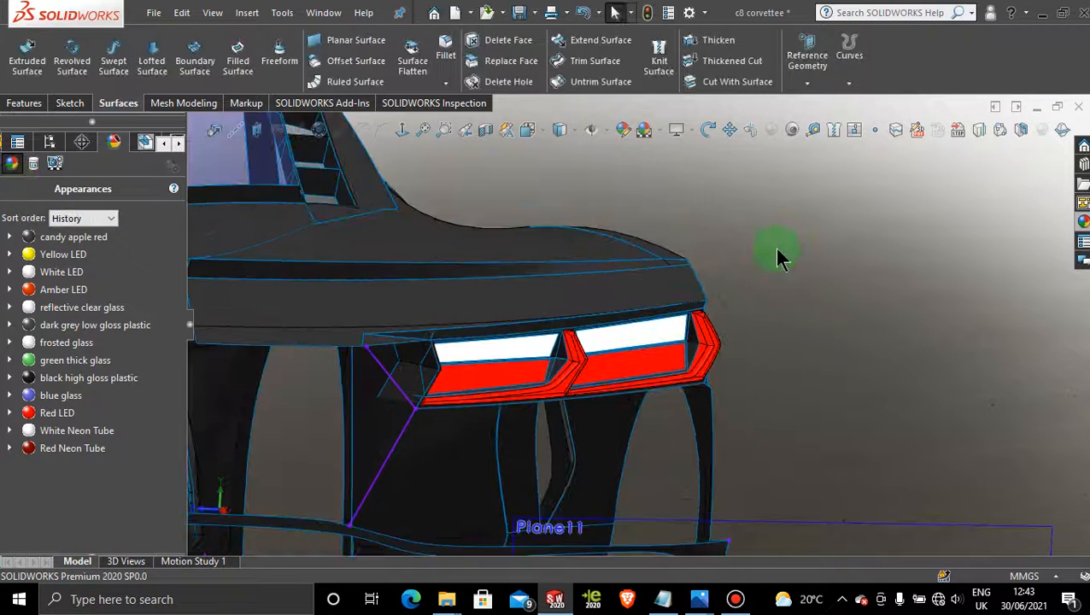
middle_drag(683, 384, 613, 412)
scroll(608, 389, down, 2)
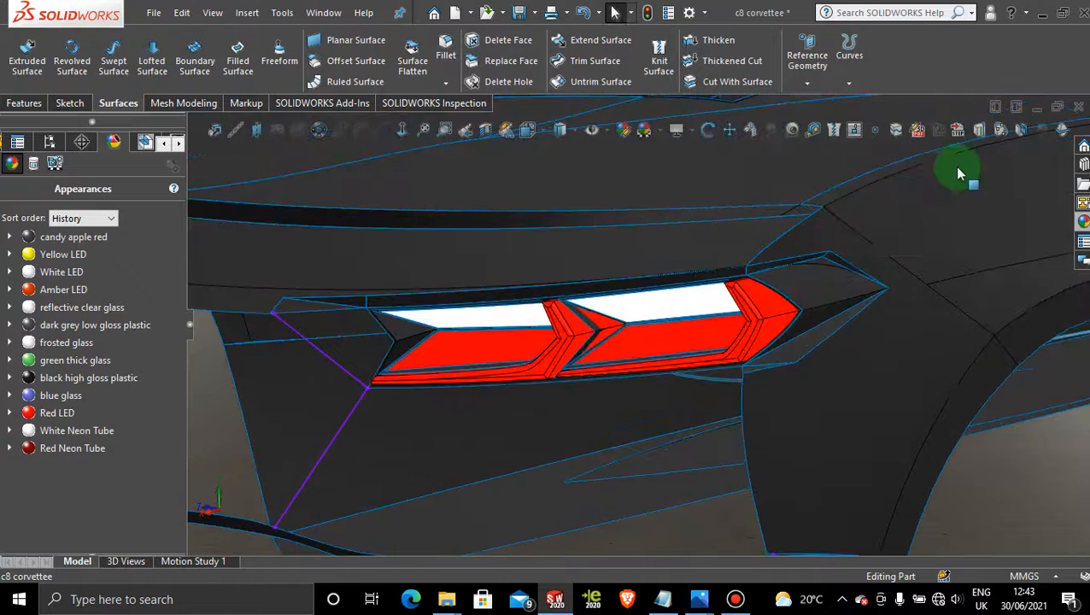
click(1083, 222)
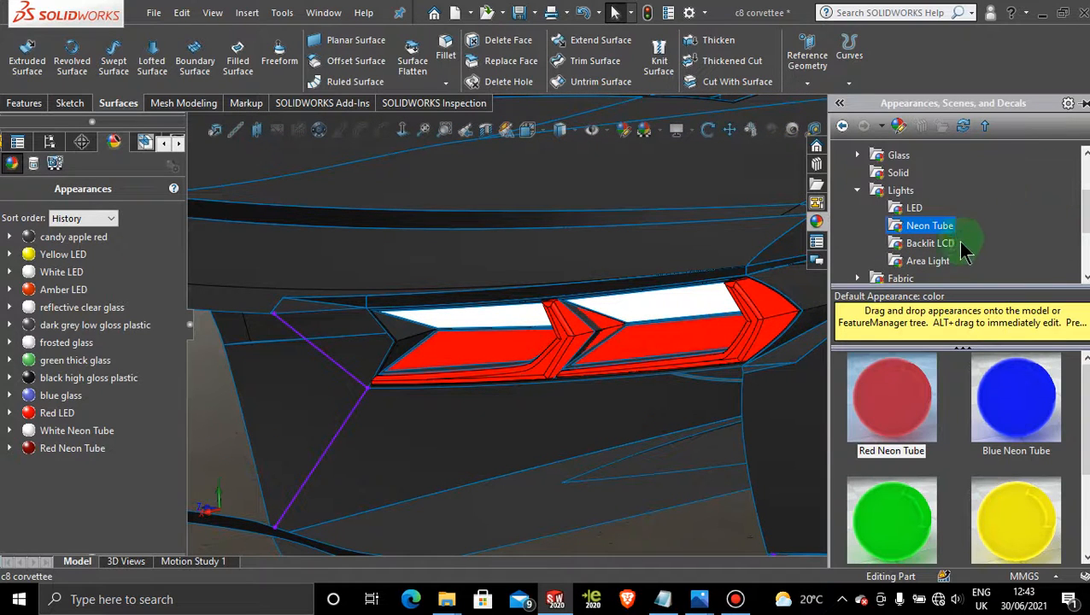
click(943, 261)
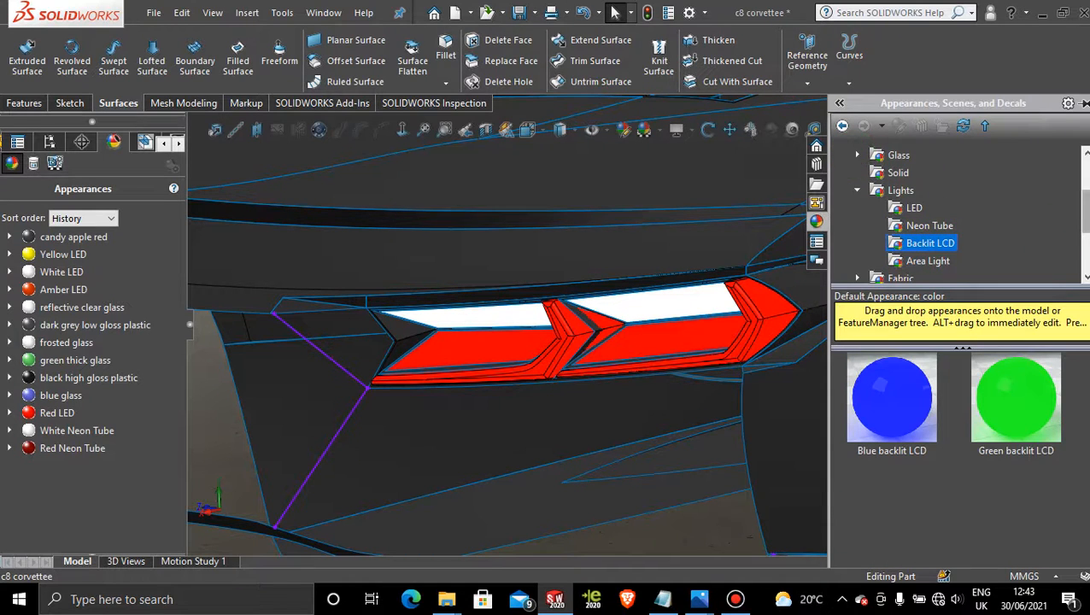
drag(1085, 209, 1083, 134)
click(857, 174)
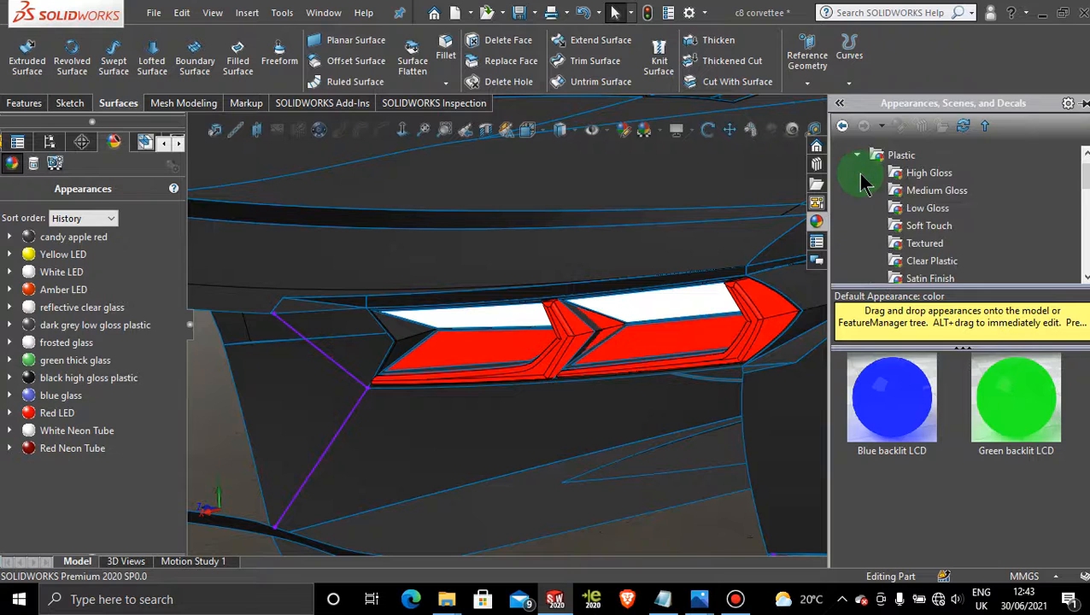
click(935, 210)
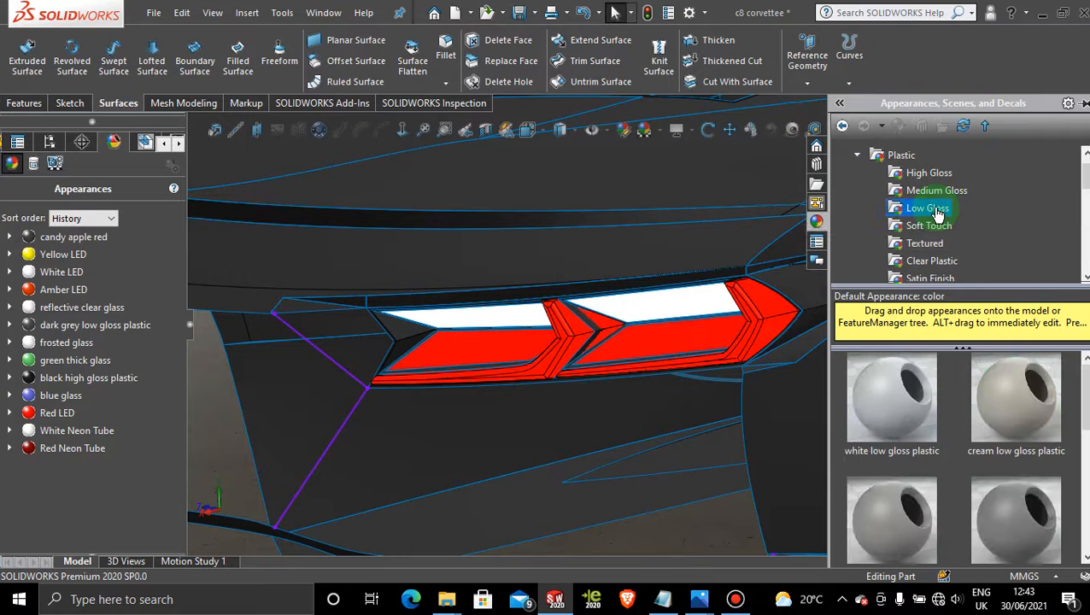
scroll(1007, 376, down, 5)
drag(891, 397, 663, 333)
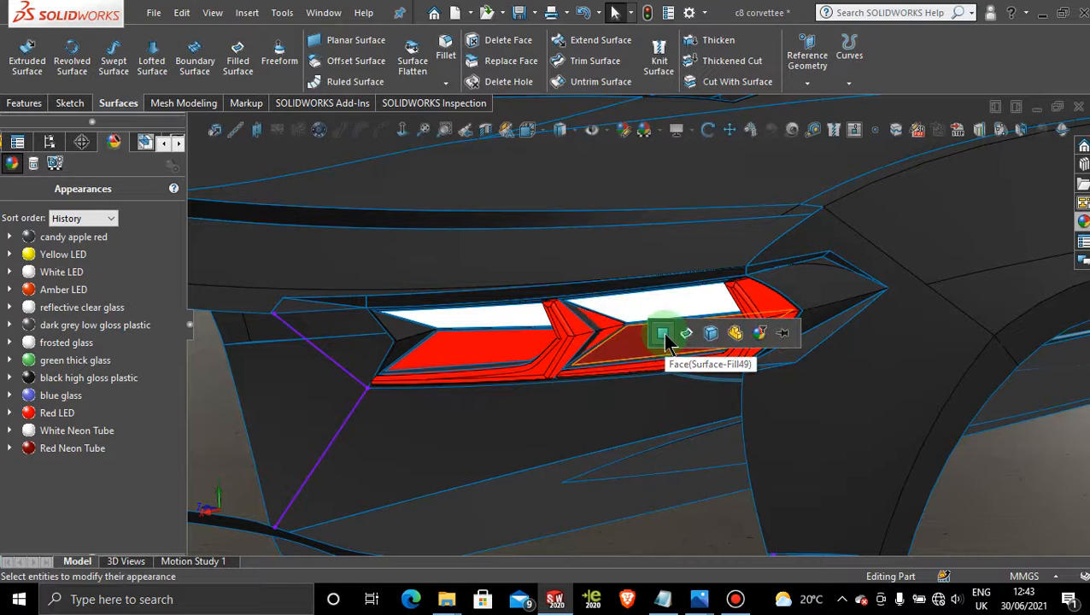
click(663, 333)
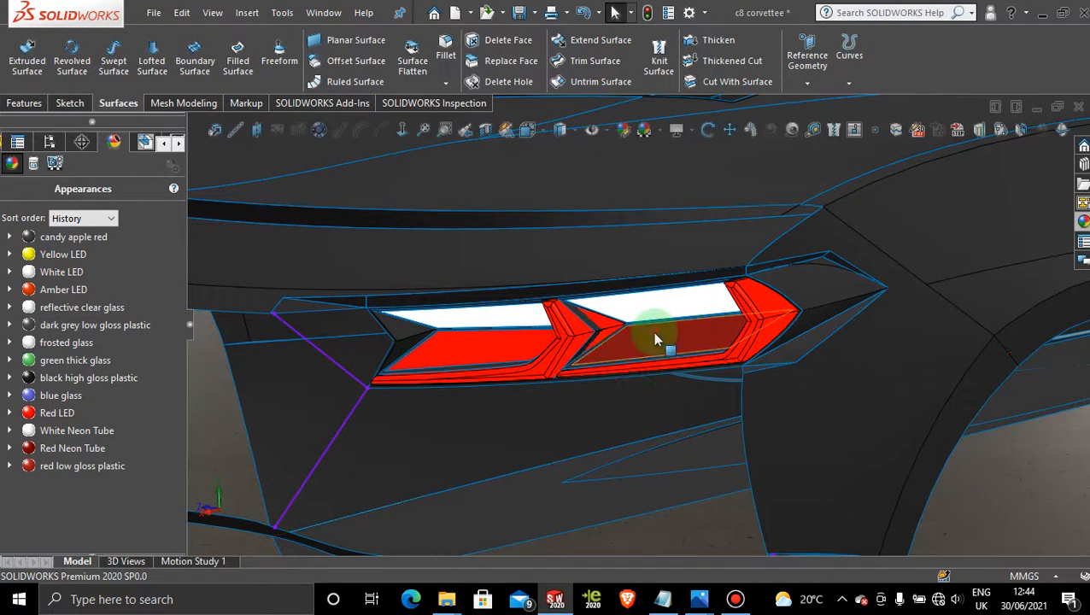
- Copy the red low gloss plastic appearance from the outer lower lens onto the inner lamp's lower lens
right_click(658, 338)
click(799, 208)
right_click(450, 349)
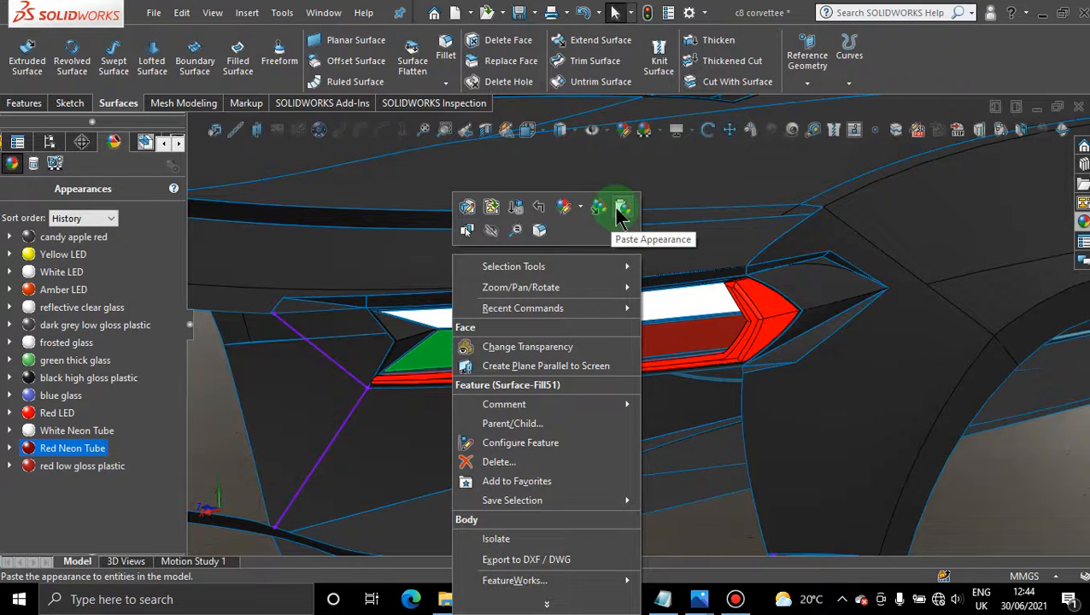
click(621, 207)
click(615, 209)
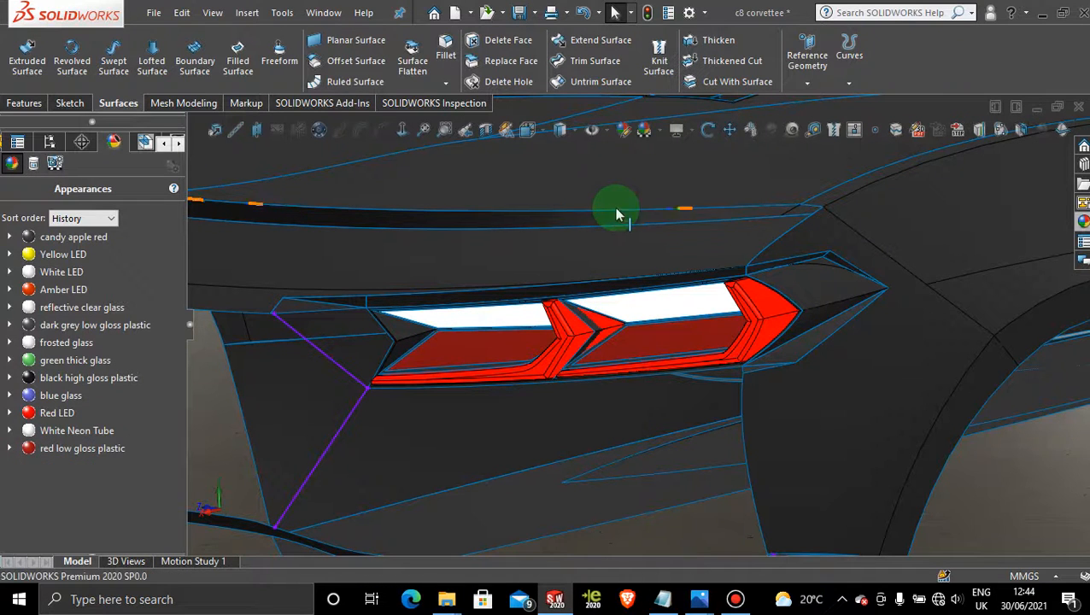
- Try to apply the white low gloss plastic appearance to the face of the outer lamp's upper lens
click(1083, 220)
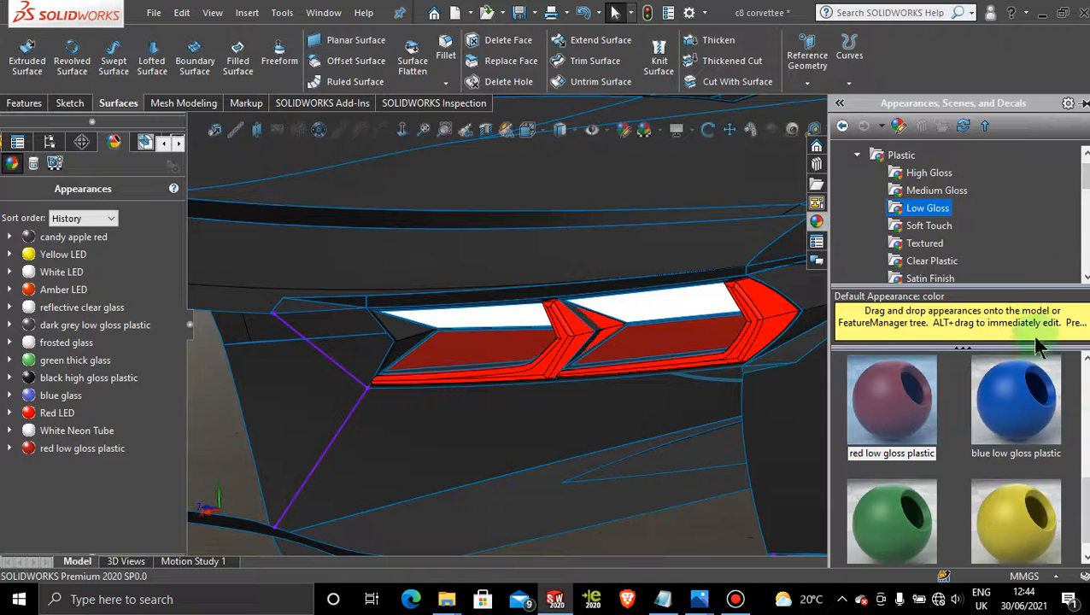
scroll(960, 456, up, 3)
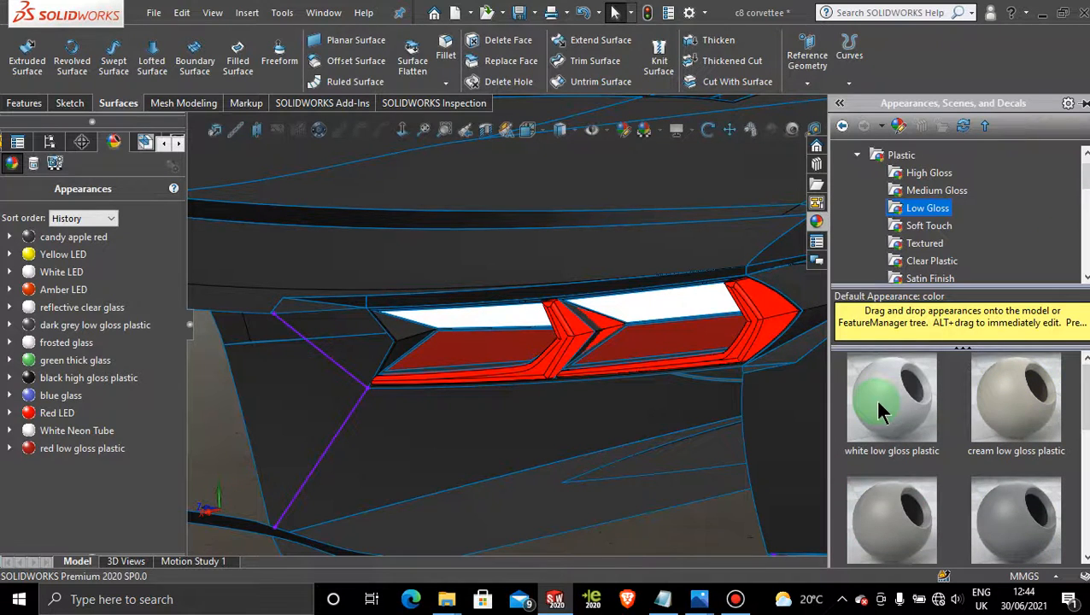
drag(874, 398, 654, 312)
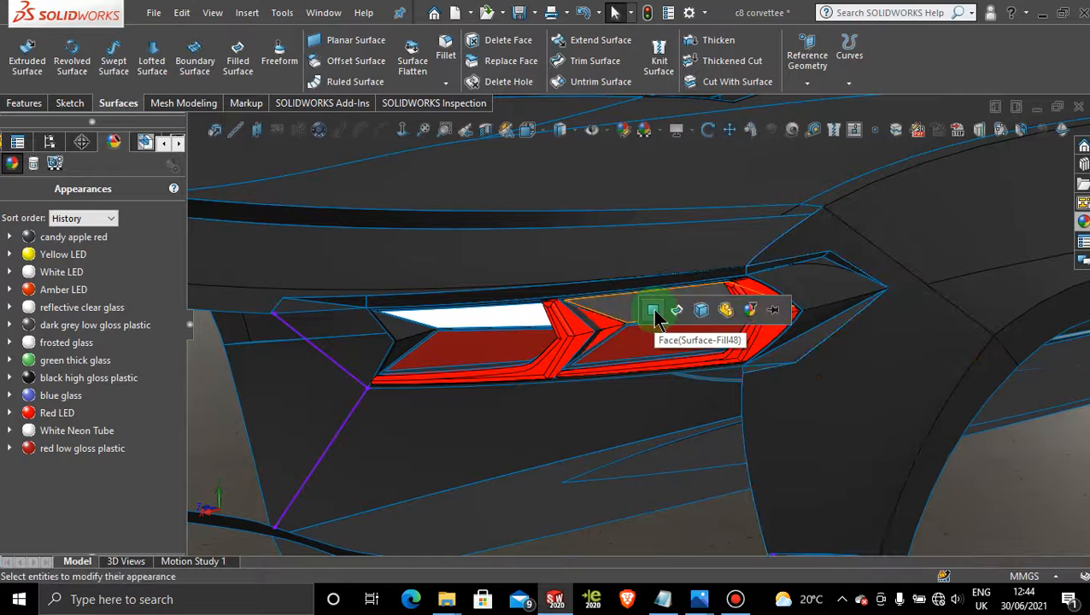
click(654, 311)
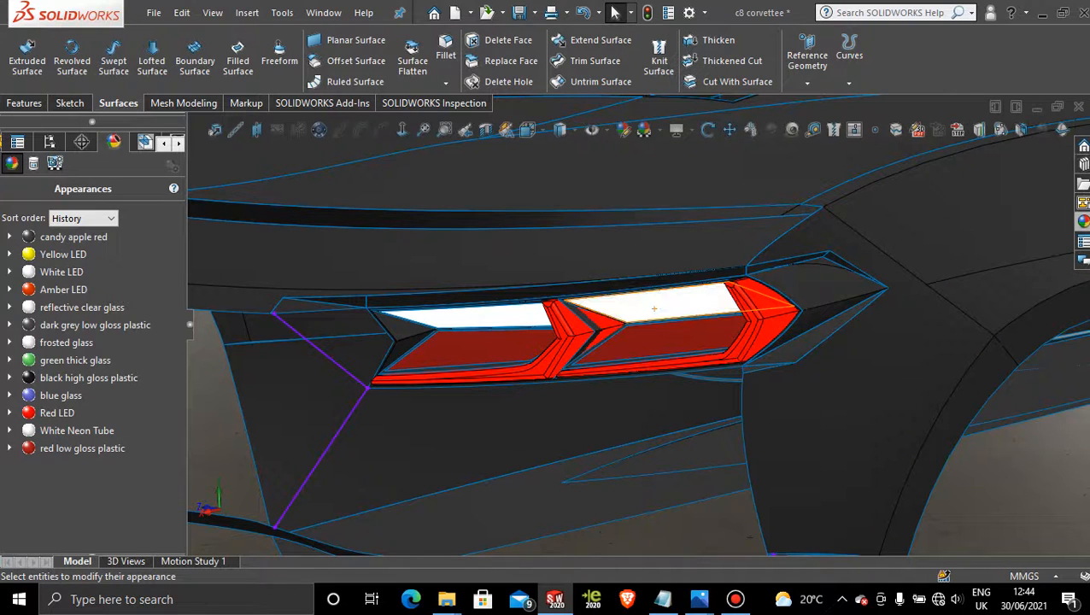
- Try to apply the white high gloss plastic appearance to the face of the outer lamp's upper lens
click(1082, 221)
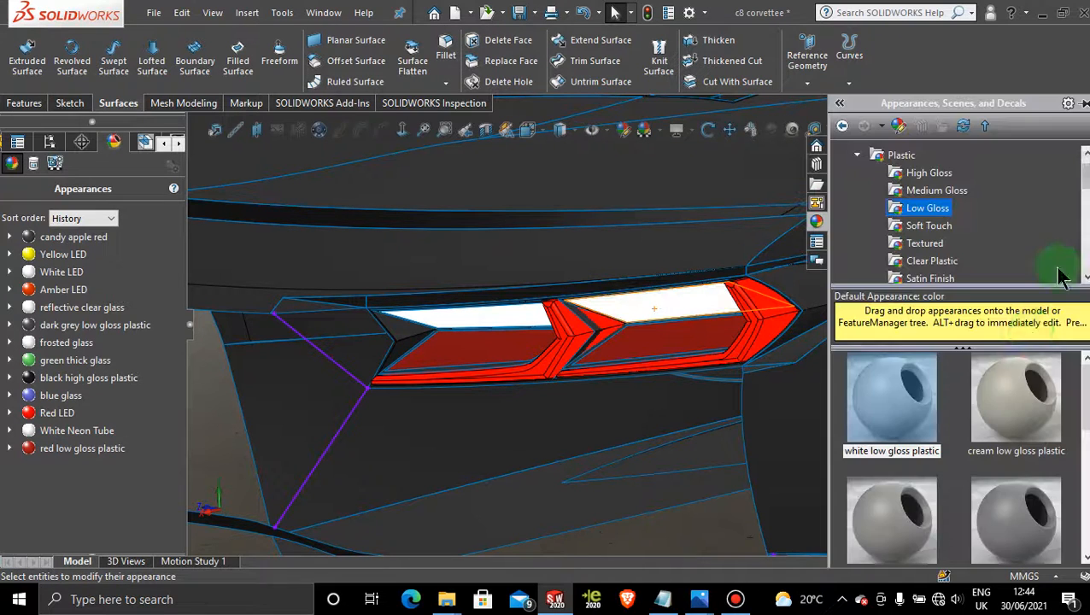
click(919, 173)
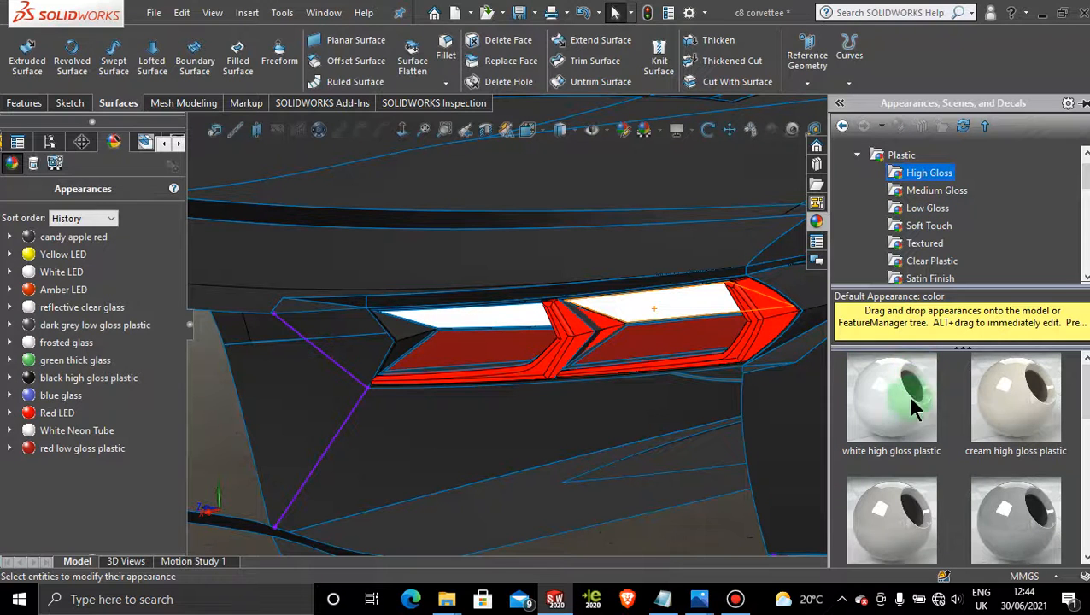
drag(911, 399, 692, 304)
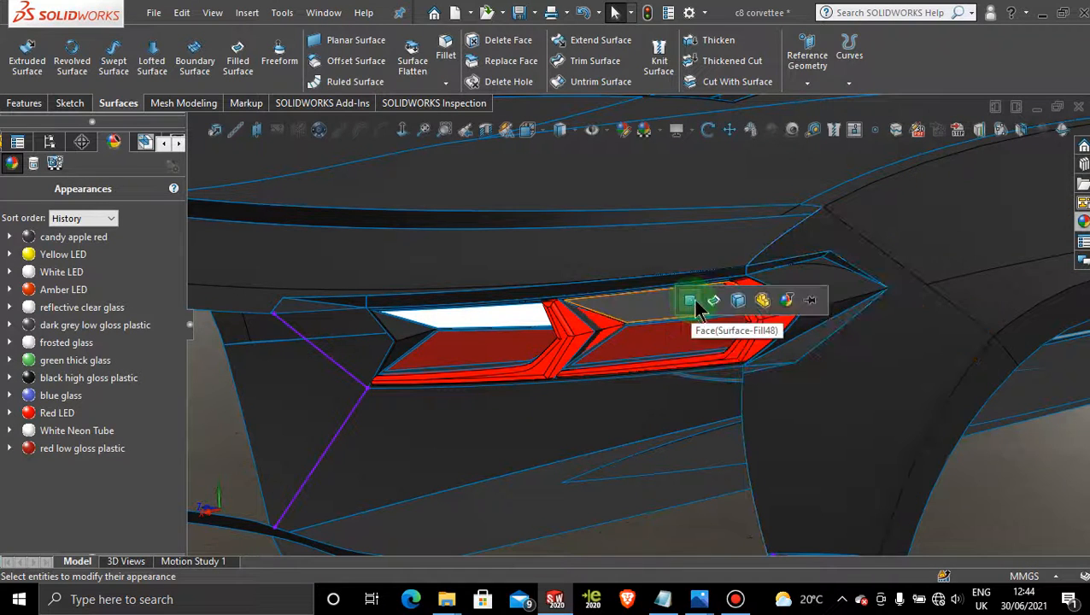
click(690, 301)
click(1082, 220)
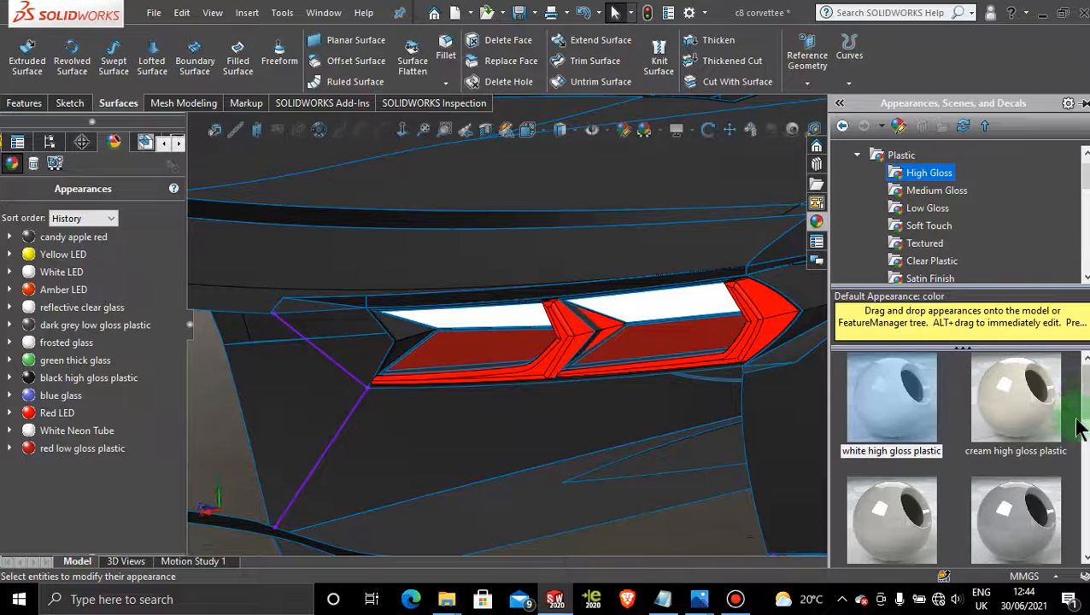
scroll(1050, 431, down, 5)
click(937, 191)
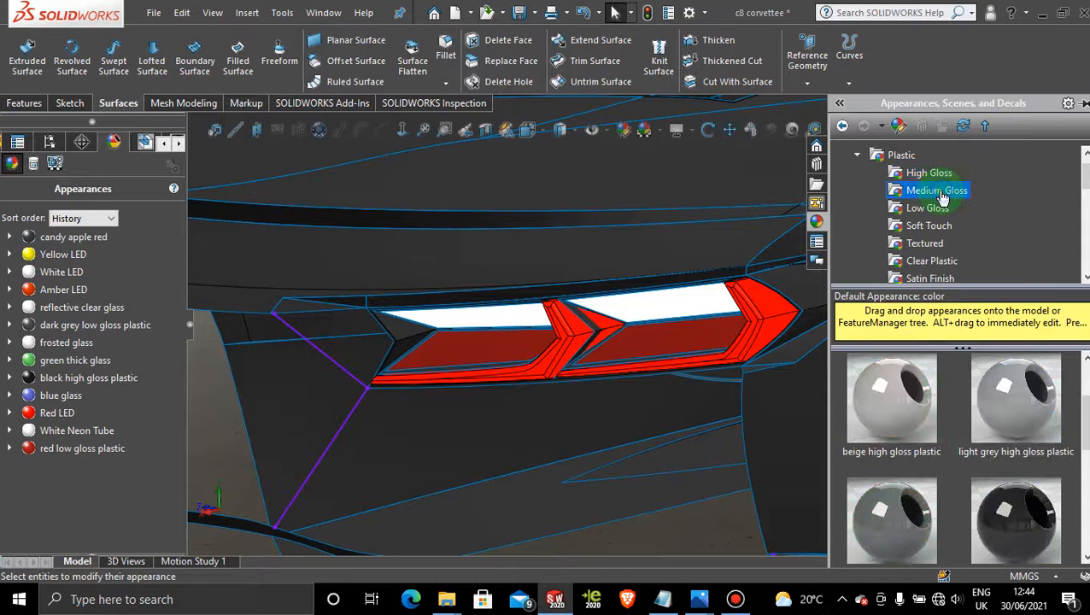
click(931, 210)
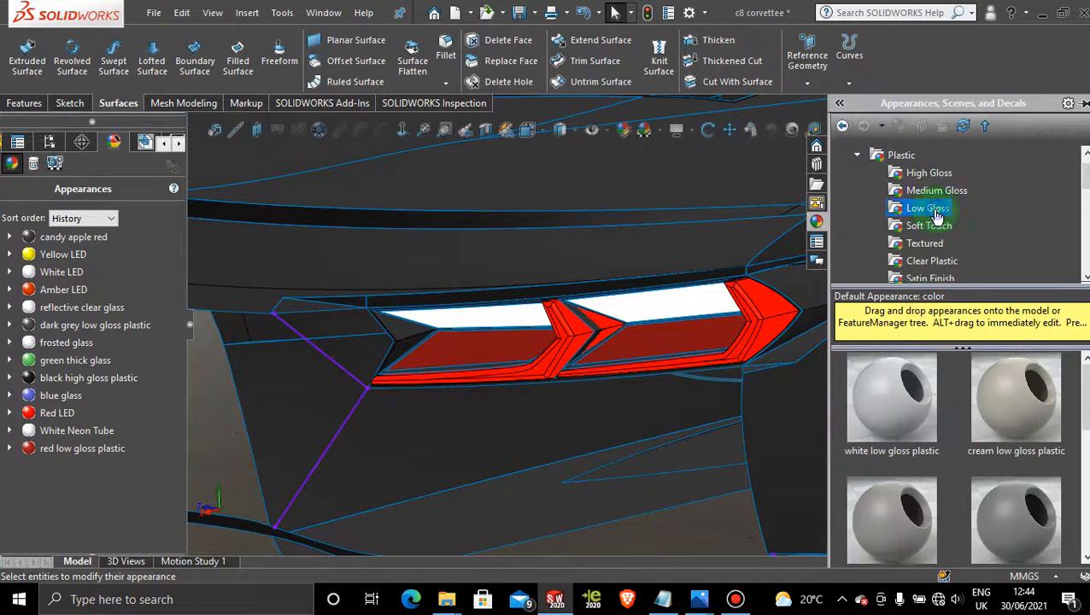
scroll(1035, 434, down, 4)
scroll(1029, 427, up, 4)
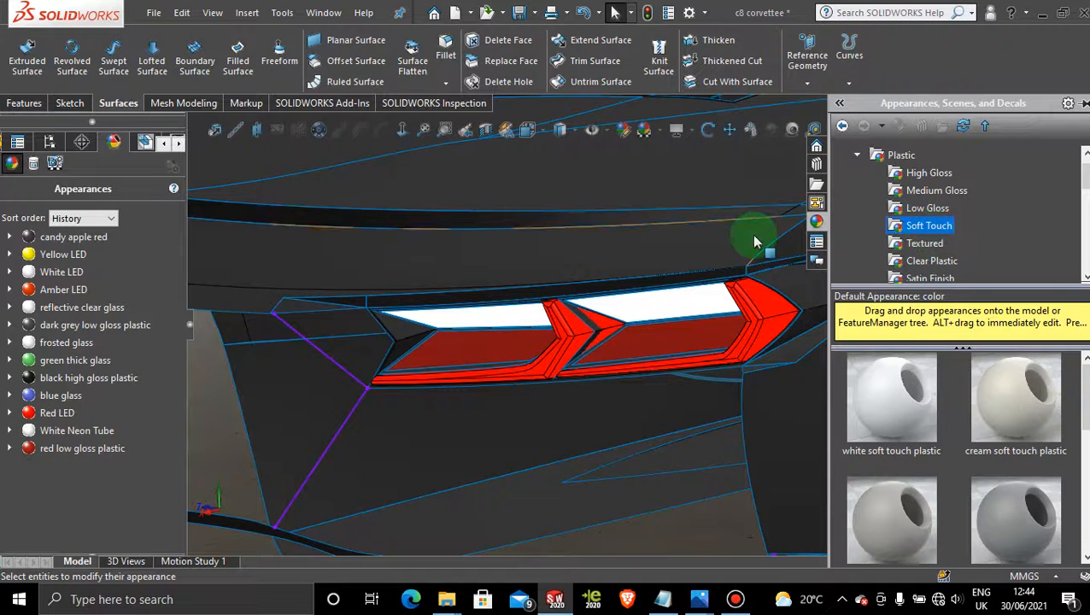
- Examine the coloured taillight and the surrounding rear bodywork of the car from several angles and distances
scroll(750, 283, up, 6)
middle_drag(786, 529, 737, 428)
scroll(637, 279, down, 3)
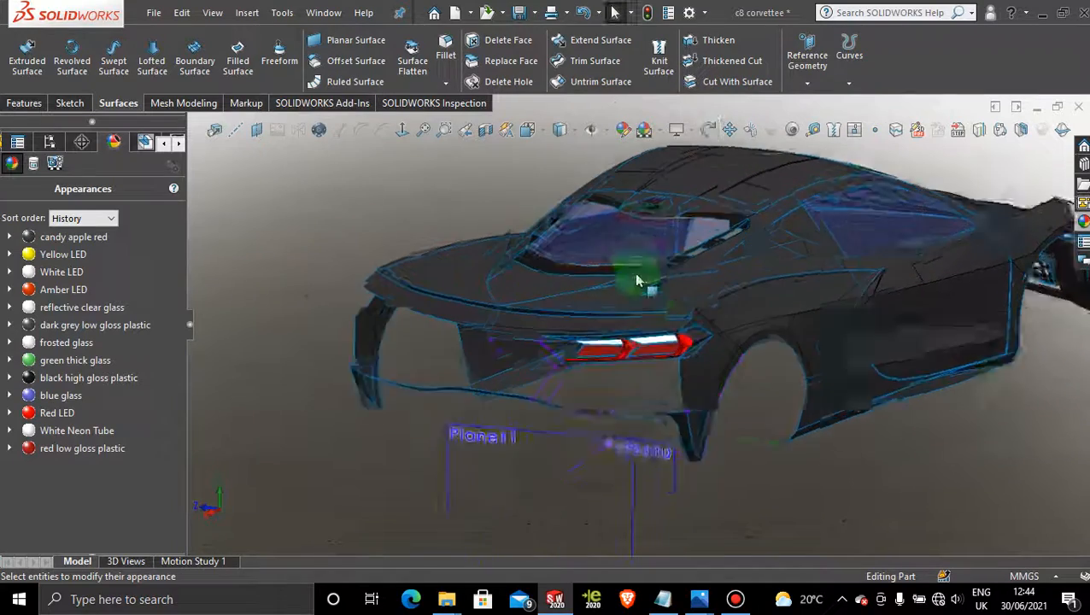
scroll(752, 408, down, 2)
scroll(775, 394, up, 2)
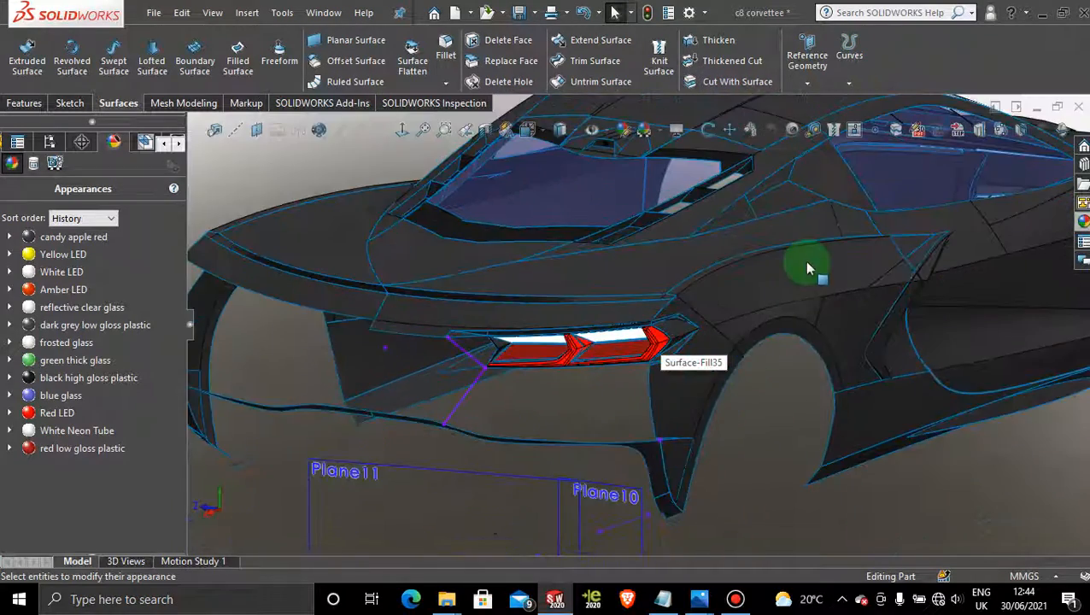
scroll(806, 263, down, 1)
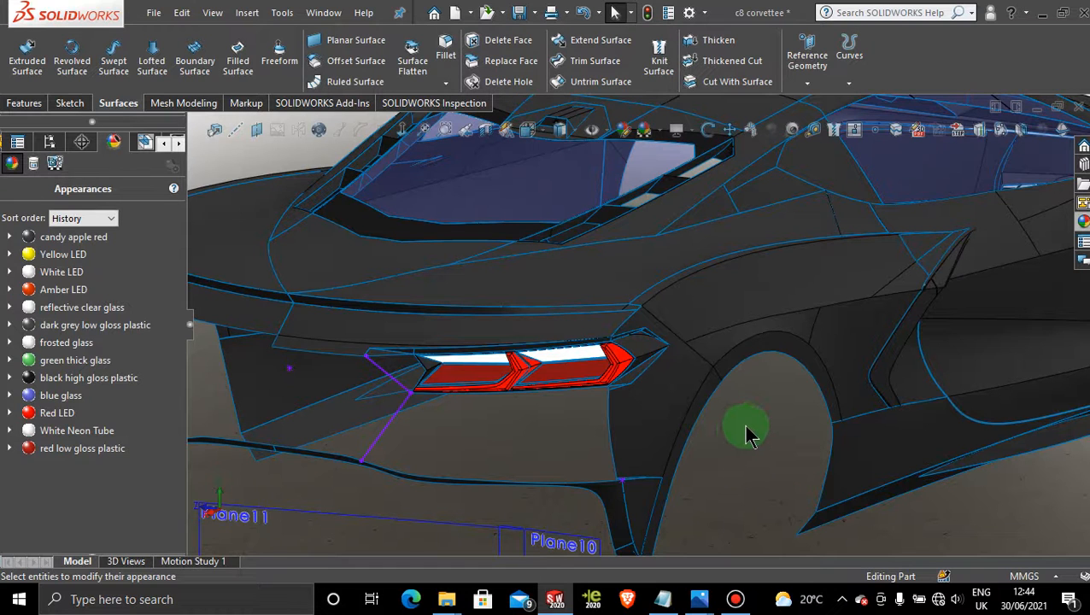
scroll(752, 433, down, 1)
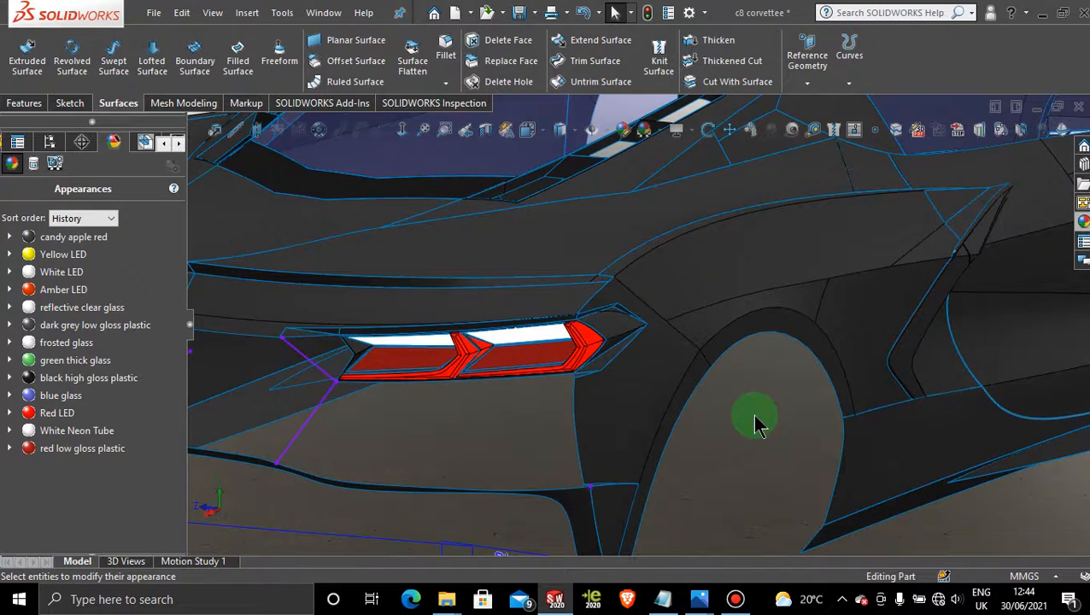
middle_drag(741, 410, 788, 399)
click(734, 599)
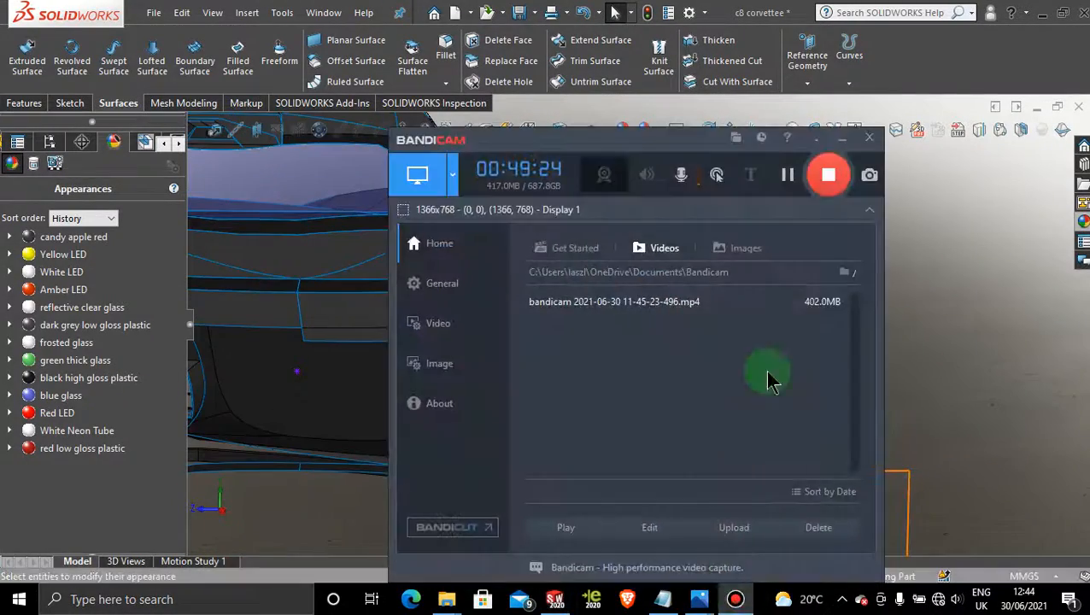